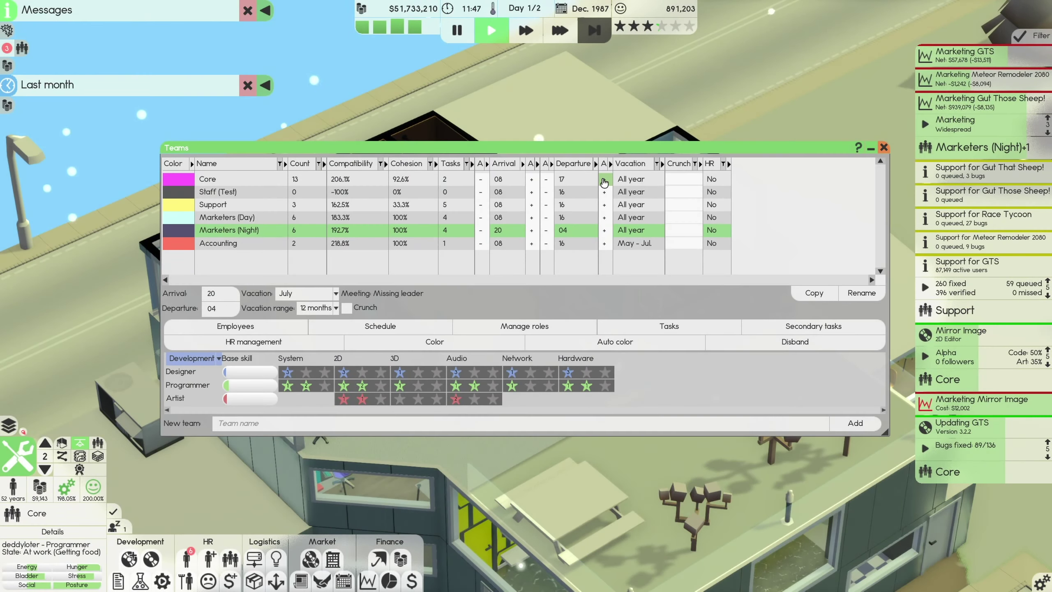
- Close the Teams overview and fast-forward the day before returning to normal speed
{"action": "left_click", "coordinate": [885, 148]}
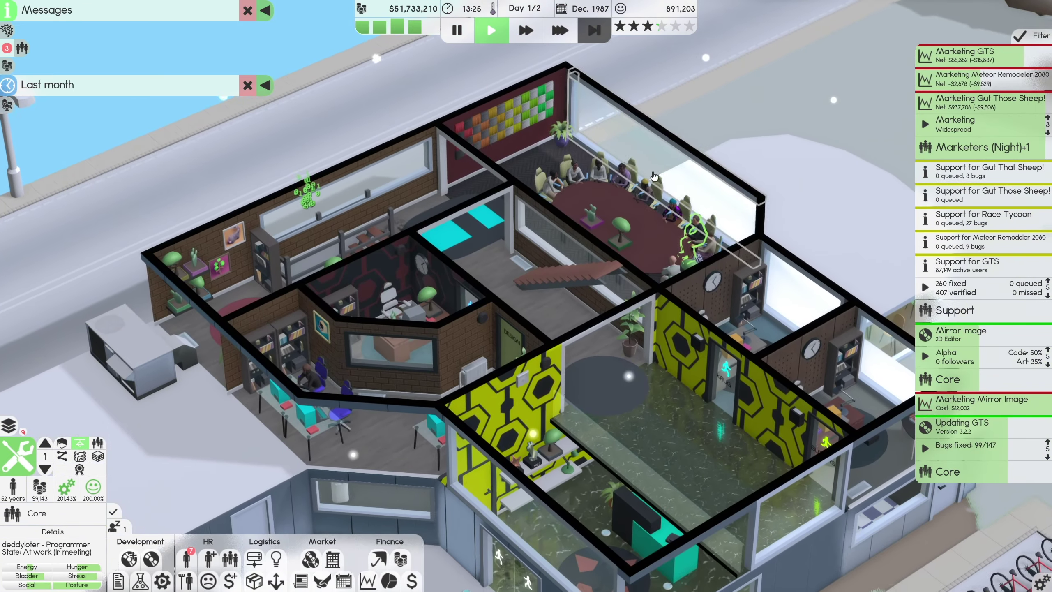
{"action": "scroll", "coordinate": [654, 176], "scroll_direction": "up", "scroll_amount": 2}
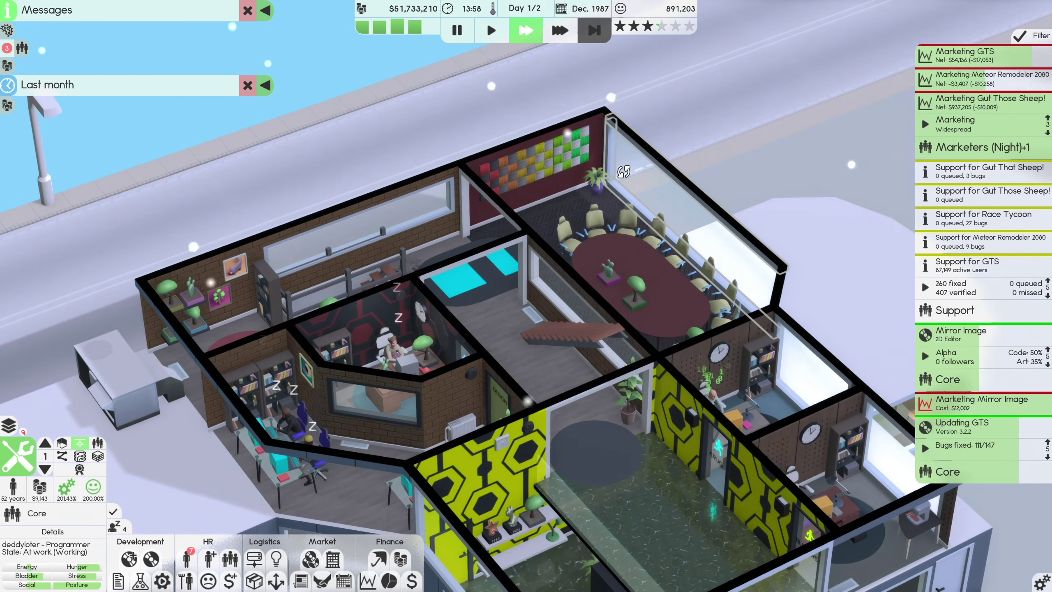
{"action": "key", "text": "3"}
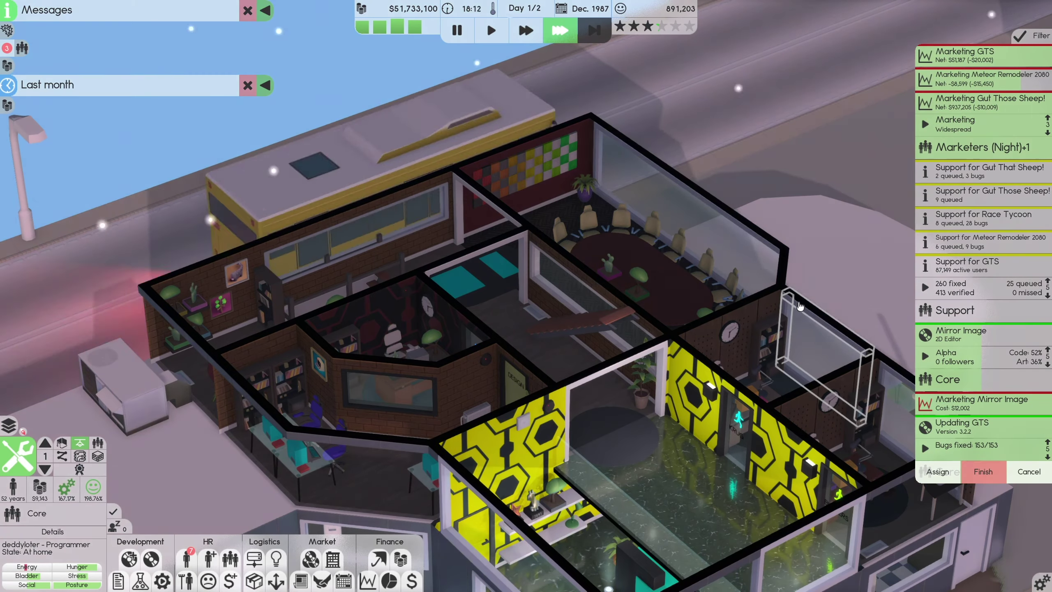
{"action": "key", "text": "1"}
- Finish the completed GTS update and start a Race Tycoon bug-fix update
{"action": "left_click", "coordinate": [983, 471]}
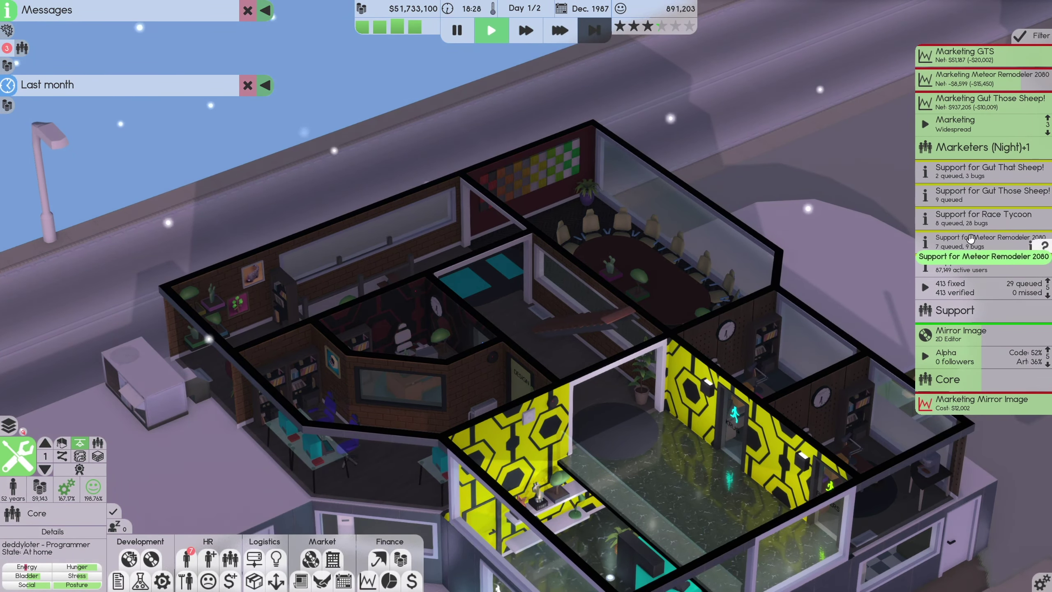
{"action": "left_click", "coordinate": [983, 219]}
{"action": "left_click", "coordinate": [945, 287]}
{"action": "left_click", "coordinate": [405, 230]}
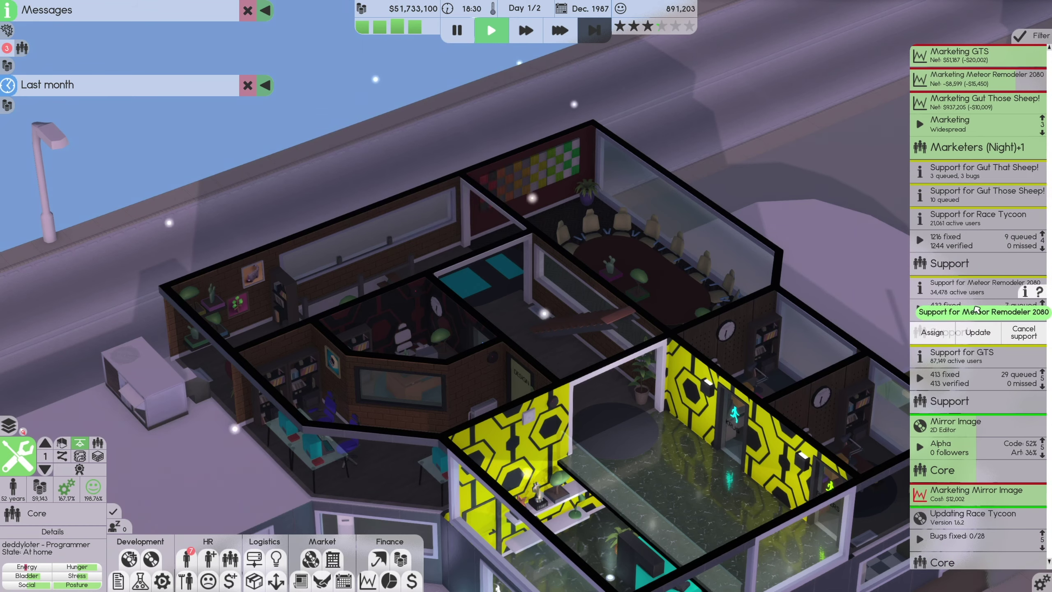
- Start a bug-fix update for Meteor Remodeler 2080
{"action": "left_click", "coordinate": [977, 332]}
{"action": "left_click", "coordinate": [405, 231]}
{"action": "left_click", "coordinate": [978, 286]}
- Start a bug-fix update for Gut That Sheep!
{"action": "left_click", "coordinate": [977, 333]}
{"action": "left_click", "coordinate": [405, 231]}
{"action": "left_click", "coordinate": [984, 171]}
{"action": "left_click", "coordinate": [978, 216]}
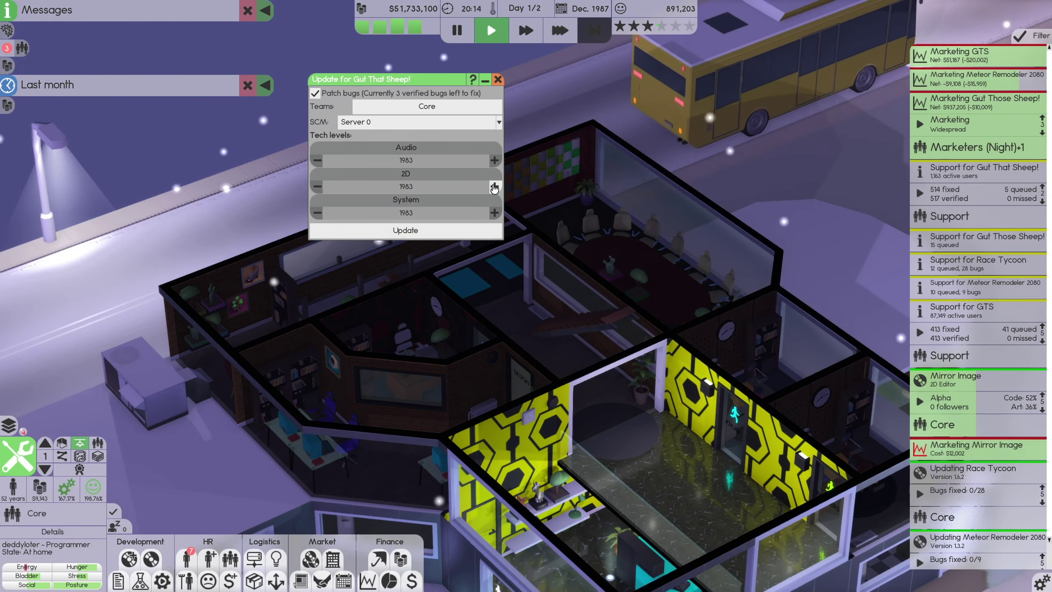
{"action": "left_click", "coordinate": [405, 230]}
- Try updating Gut Those Sheep!, dismiss the already-in-development warning, and speed up time
{"action": "left_click", "coordinate": [979, 238]}
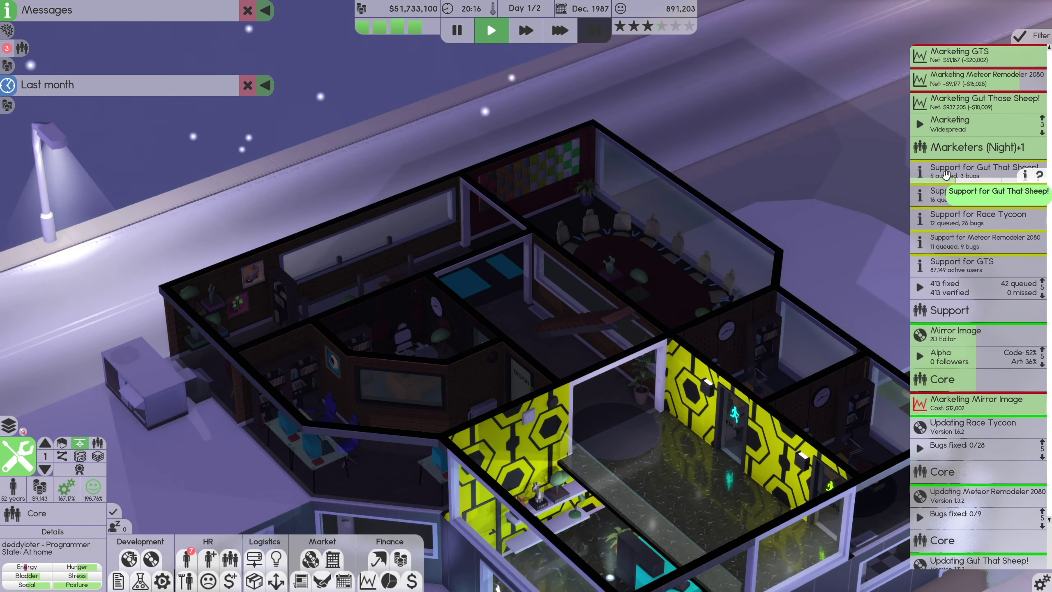
{"action": "left_click", "coordinate": [974, 239]}
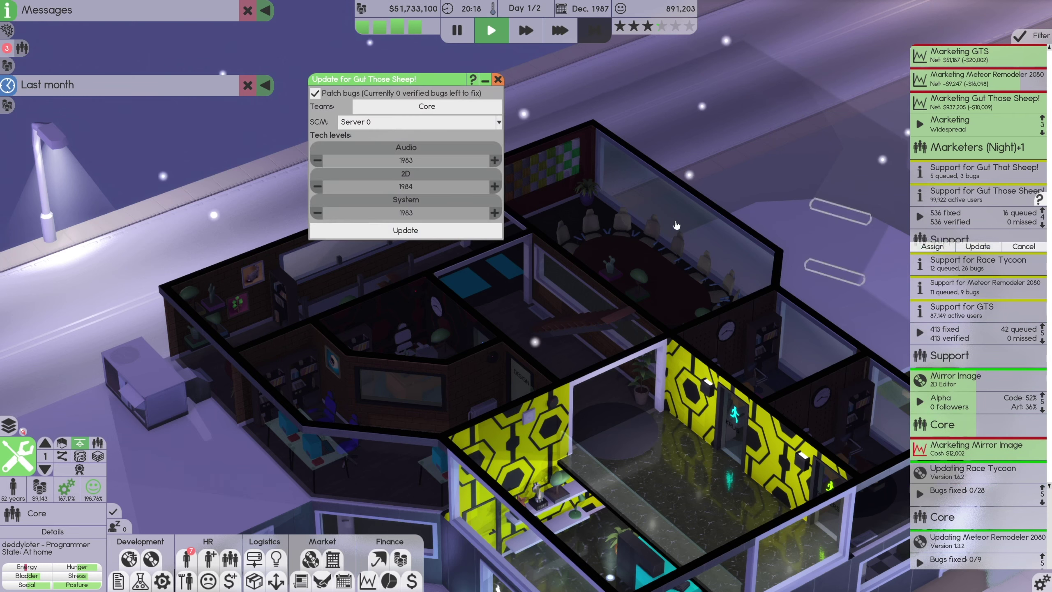
{"action": "left_click", "coordinate": [419, 230]}
{"action": "left_click", "coordinate": [934, 175]}
{"action": "left_click", "coordinate": [978, 200]}
{"action": "left_click", "coordinate": [526, 317]}
{"action": "left_click", "coordinate": [978, 238]}
{"action": "scroll", "coordinate": [962, 269], "scroll_direction": "down", "scroll_amount": 1}
{"action": "scroll", "coordinate": [961, 270], "scroll_direction": "down", "scroll_amount": 3}
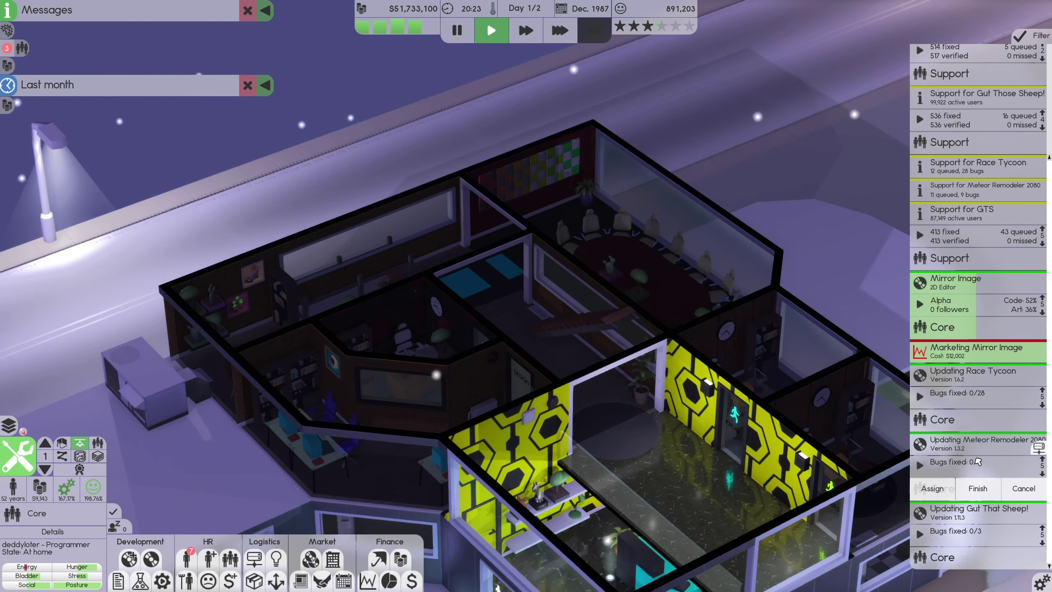
{"action": "key", "text": "3"}
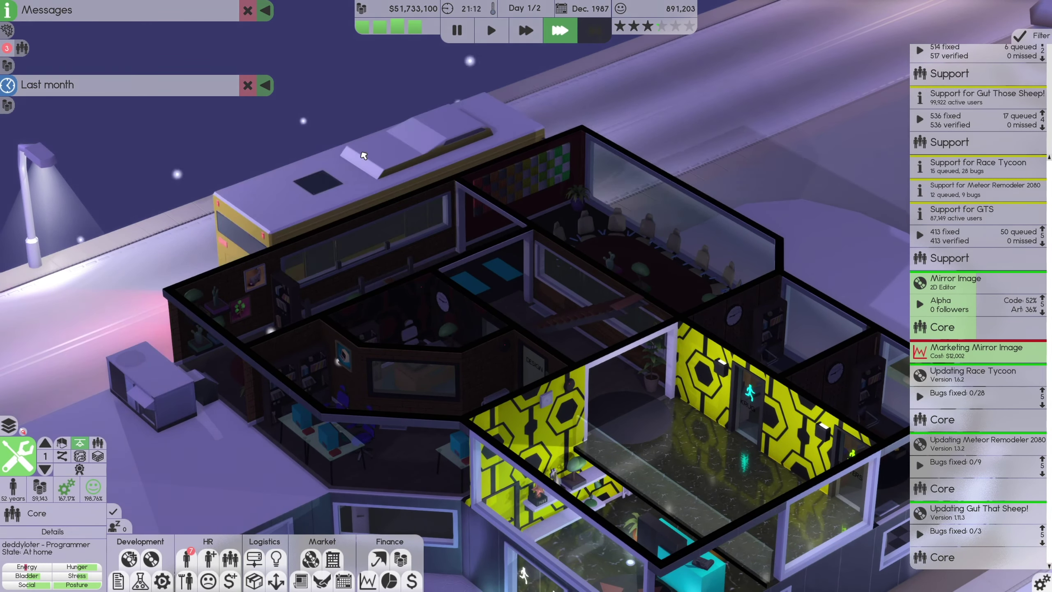
- At normal speed, glance at Deals, then confirm an outsourced Mirror Image review
{"action": "key", "text": "1"}
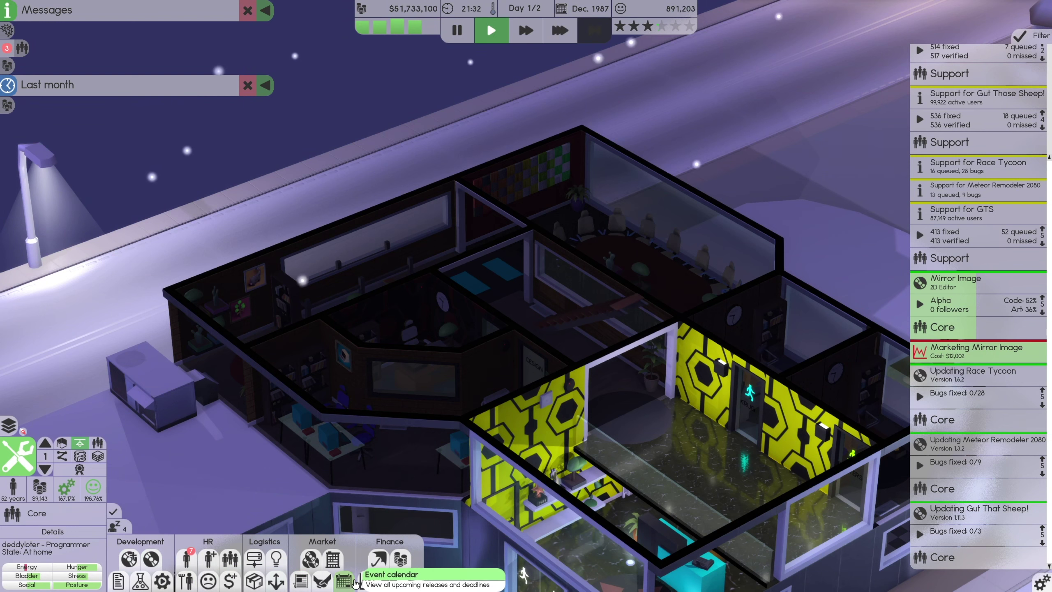
{"action": "left_click", "coordinate": [321, 581]}
{"action": "left_click", "coordinate": [321, 580]}
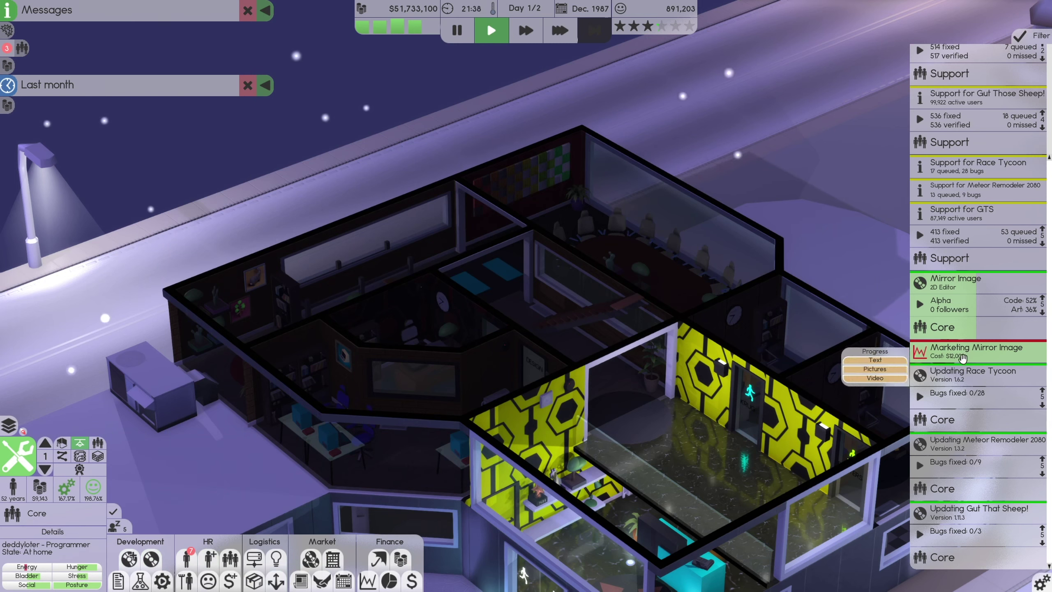
{"action": "mouse_move", "coordinate": [978, 300]}
{"action": "left_click", "coordinate": [1023, 322]}
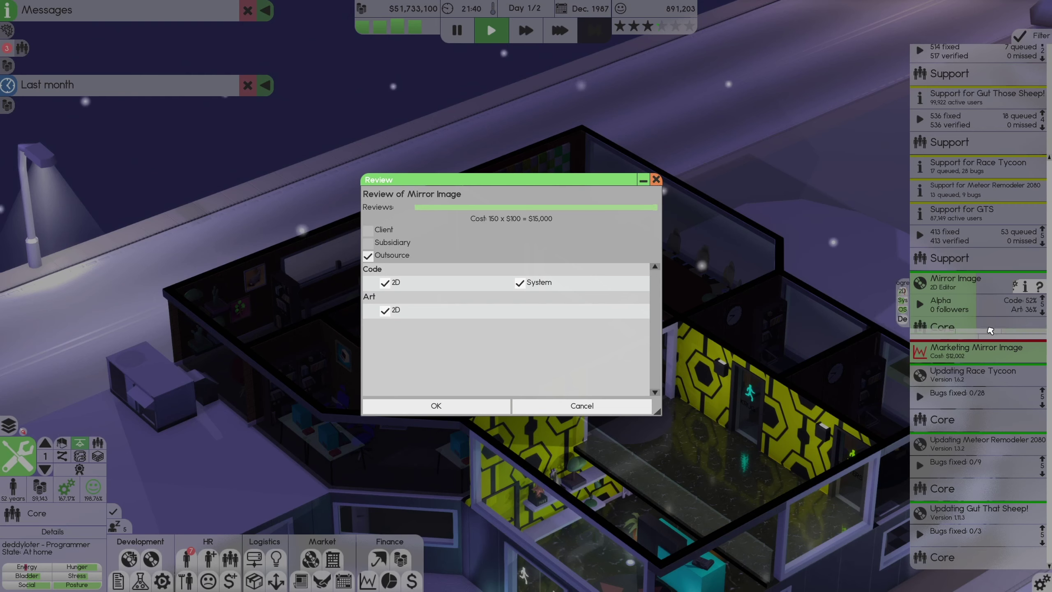
{"action": "left_click", "coordinate": [435, 409]}
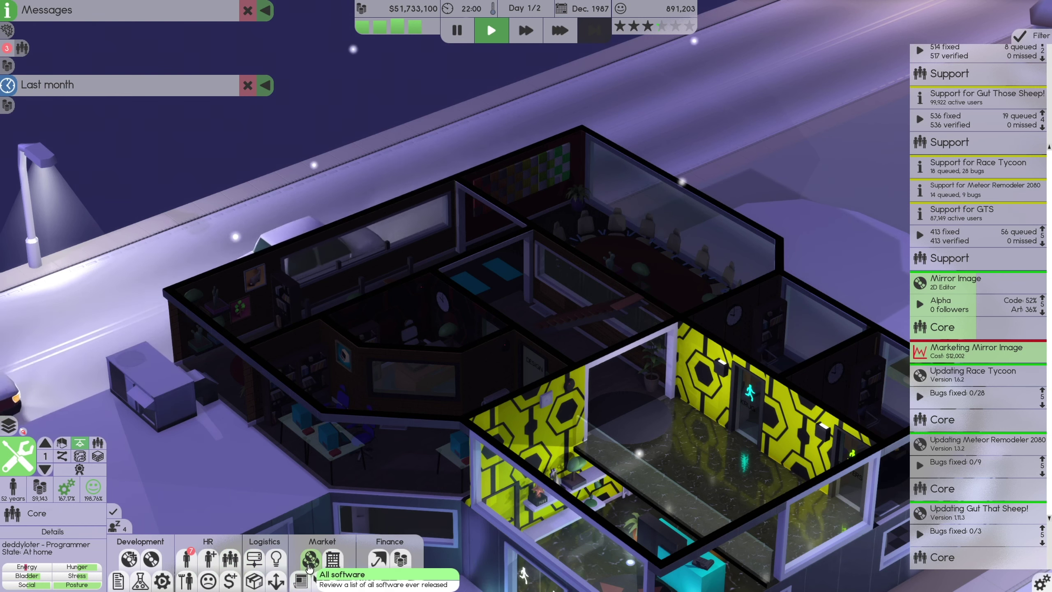
- Sort all companies by founding date, open PartWare Digital's details, and pause
{"action": "left_click", "coordinate": [334, 559]}
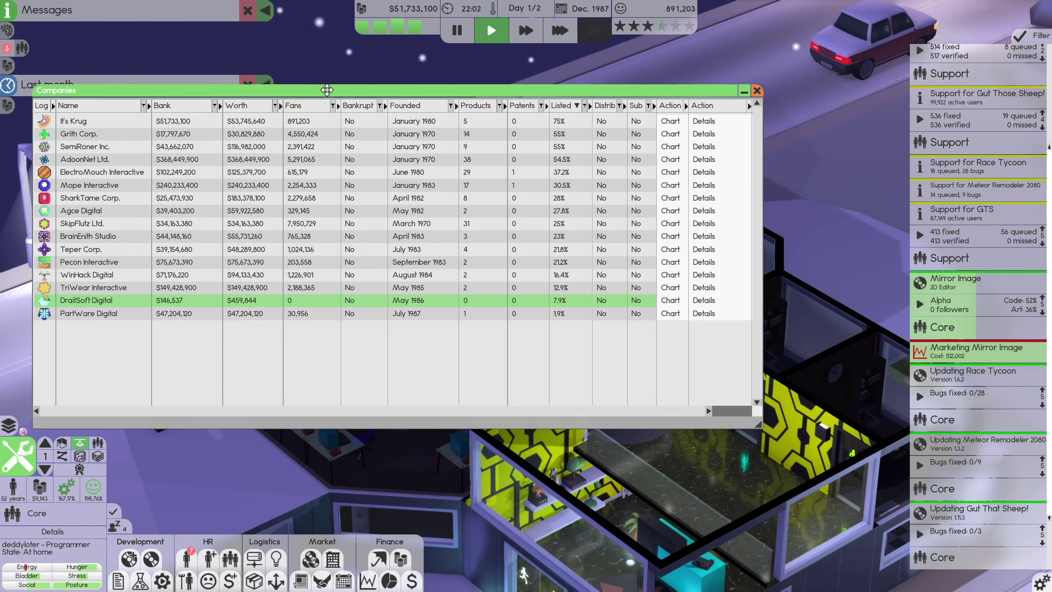
{"action": "left_click_drag", "start_coordinate": [336, 87], "coordinate": [382, 96]}
{"action": "left_click", "coordinate": [455, 113]}
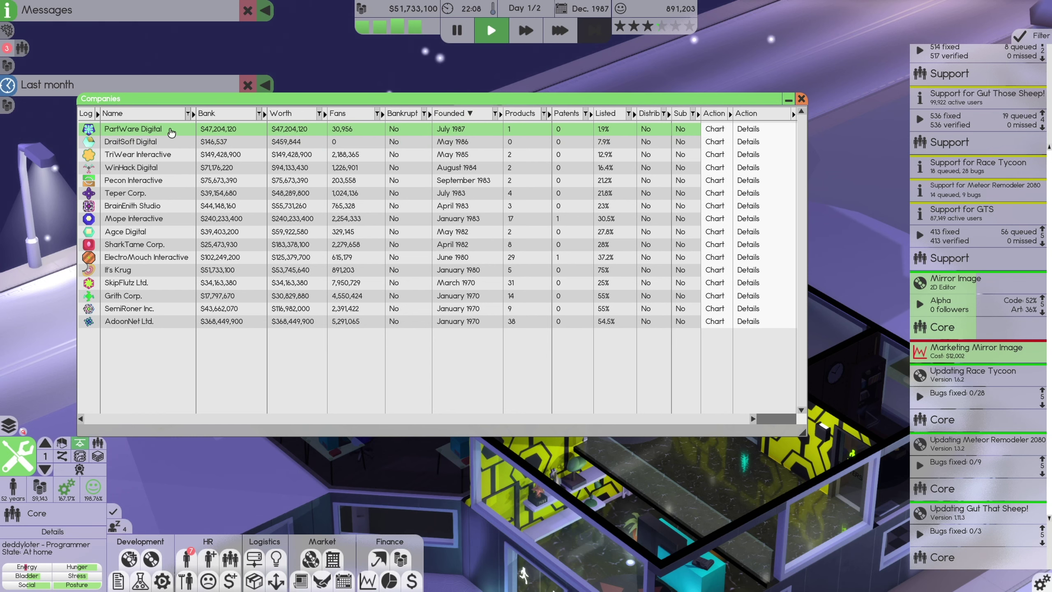
{"action": "left_click", "coordinate": [746, 129]}
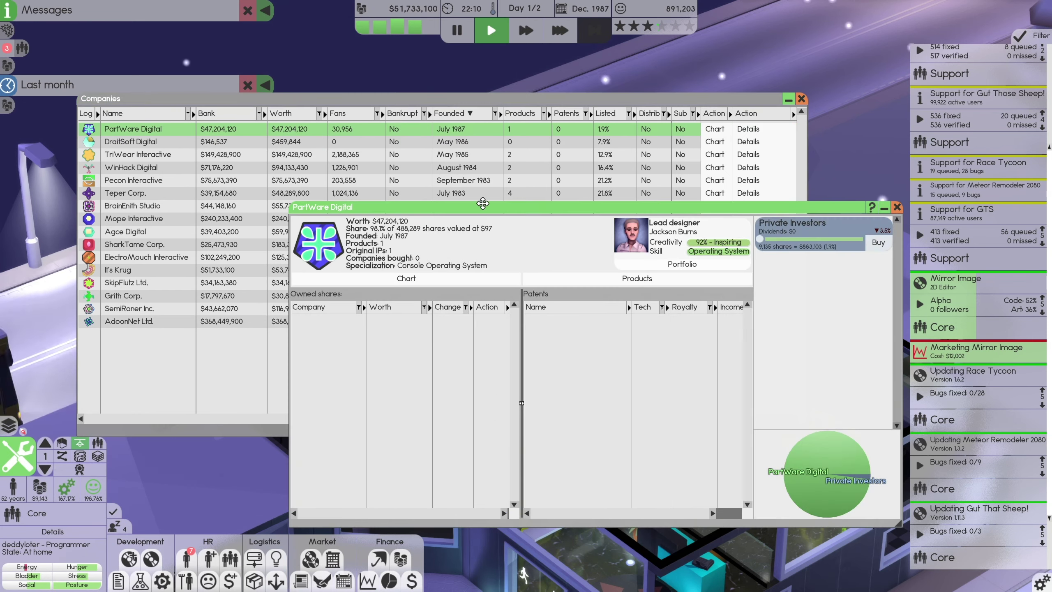
{"action": "left_click_drag", "start_coordinate": [286, 213], "coordinate": [344, 157]}
{"action": "key", "text": "space"}
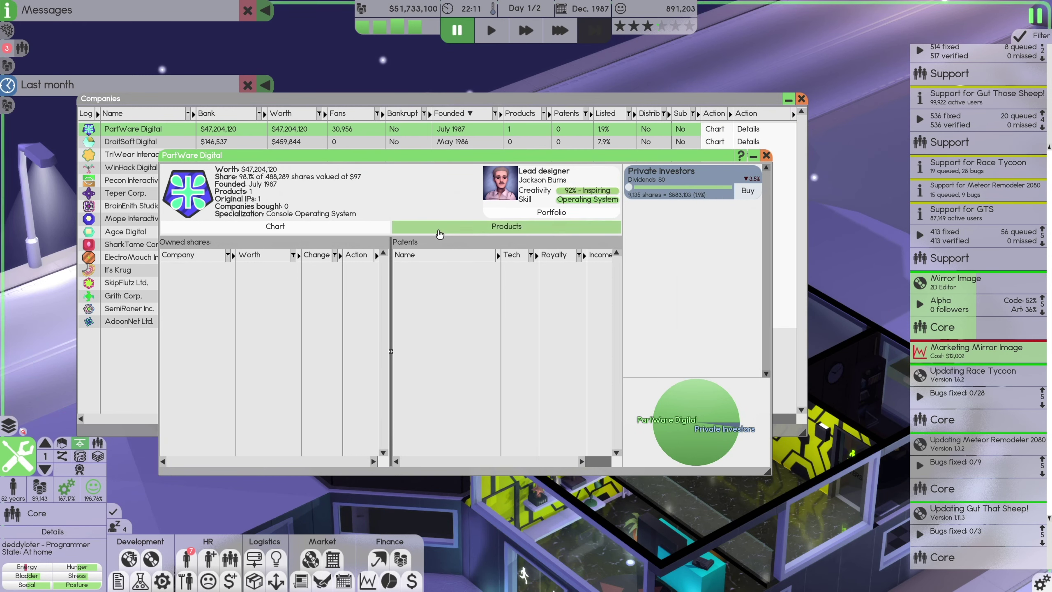
- Review PlayFriend Connect's income and units-sold charts in PartWare Digital's product list
{"action": "left_click", "coordinate": [438, 230]}
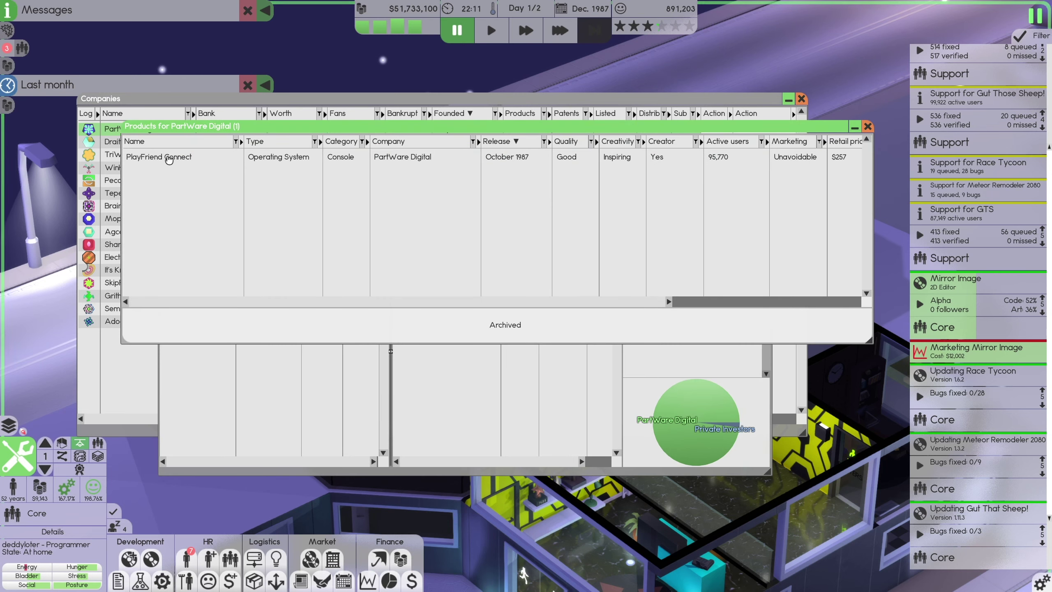
{"action": "left_click", "coordinate": [168, 161]}
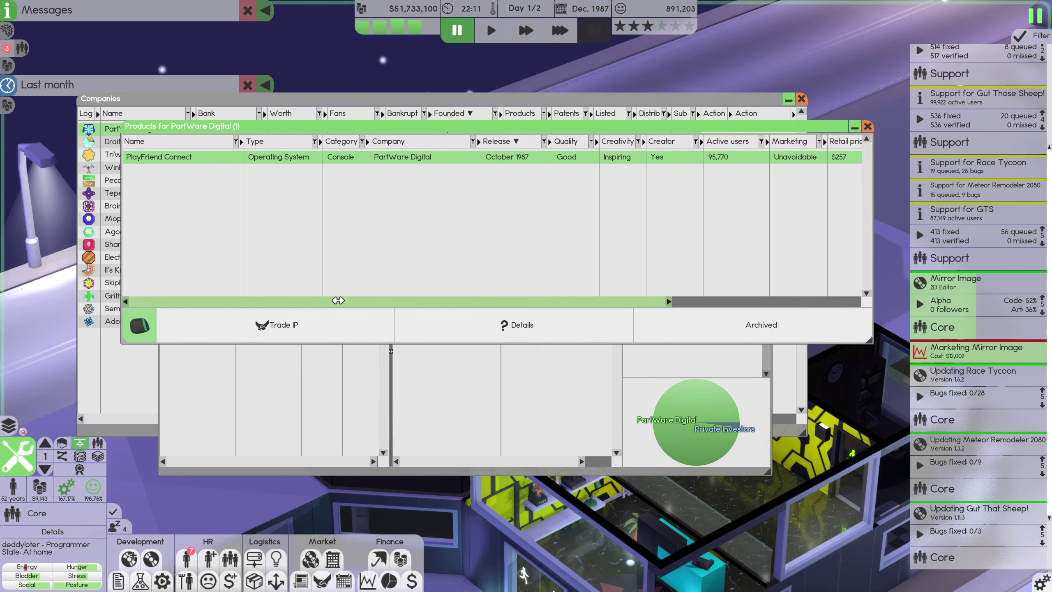
{"action": "left_click", "coordinate": [518, 325]}
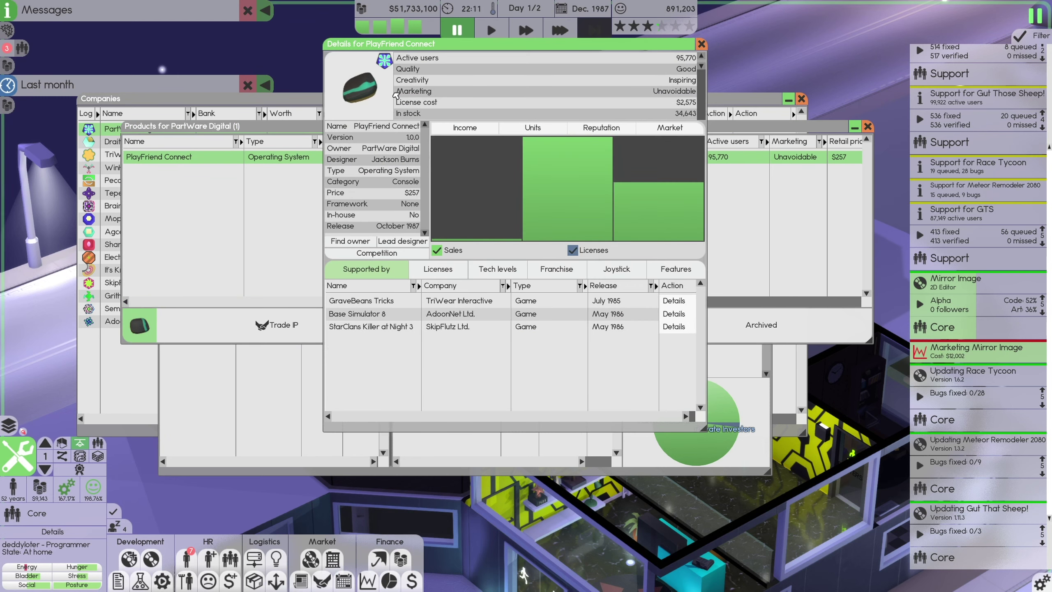
{"action": "right_click", "coordinate": [386, 99]}
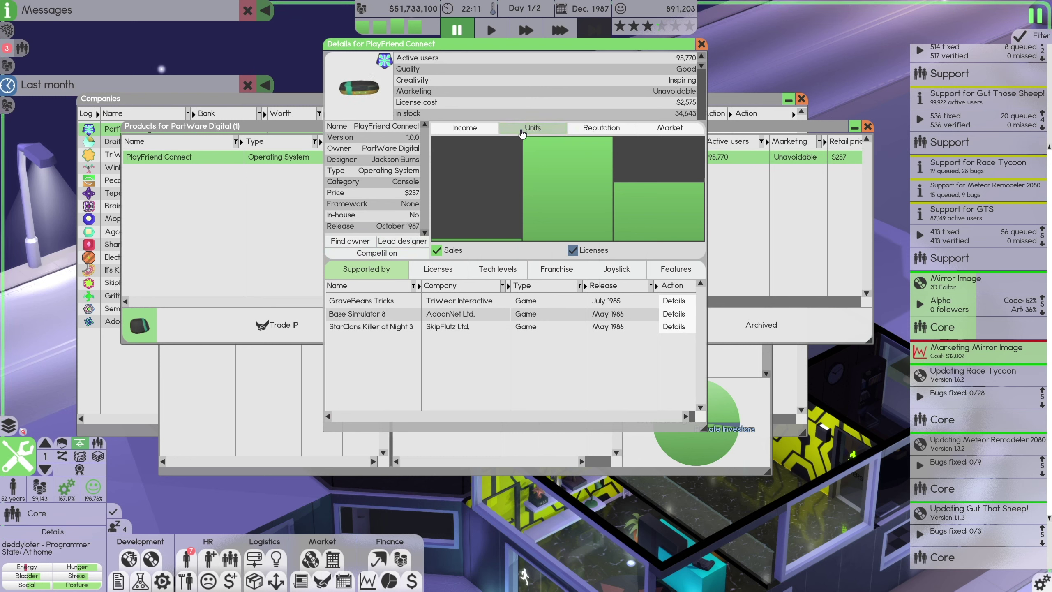
{"action": "left_click", "coordinate": [533, 127]}
{"action": "mouse_move", "coordinate": [658, 213]}
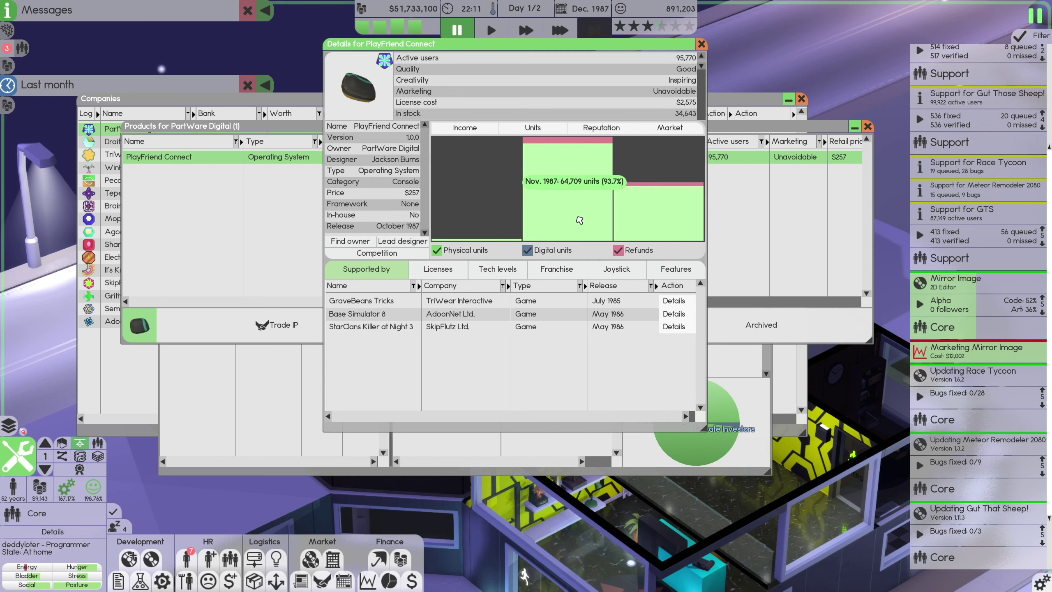
{"action": "left_click", "coordinate": [464, 127]}
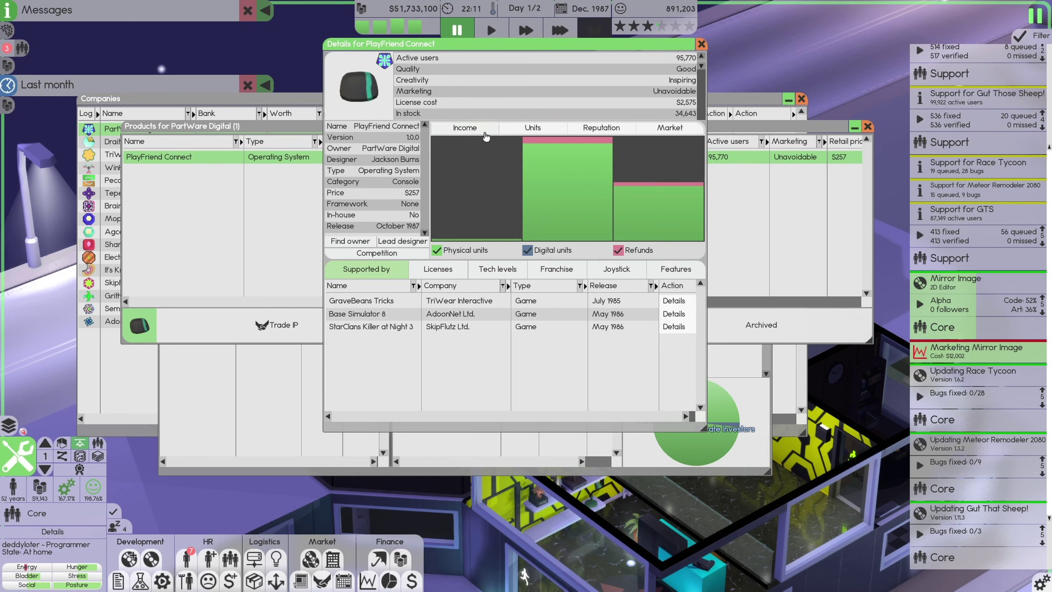
{"action": "left_click", "coordinate": [702, 44]}
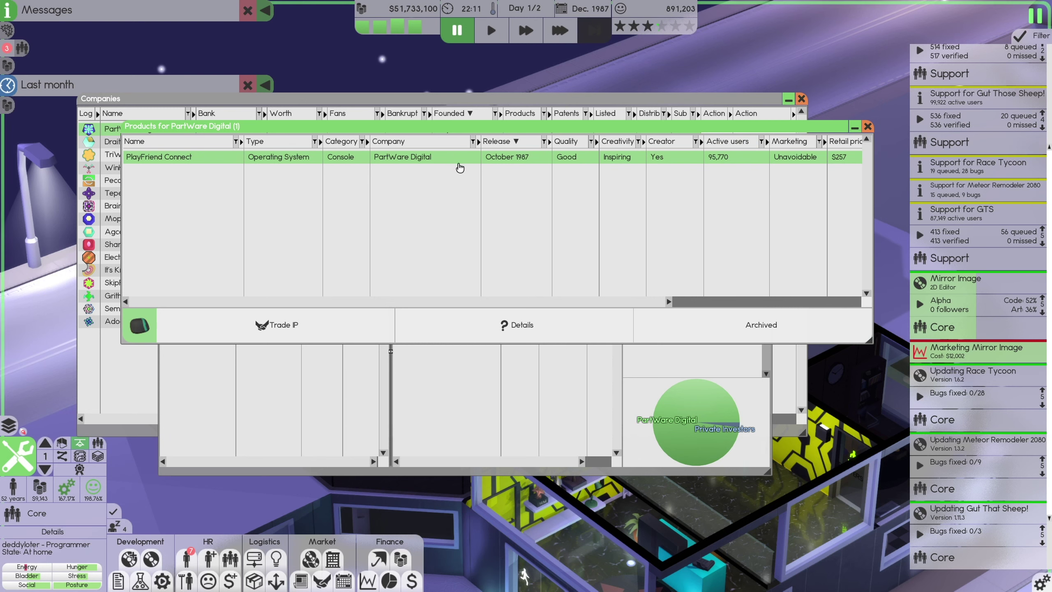
{"action": "left_click", "coordinate": [866, 128]}
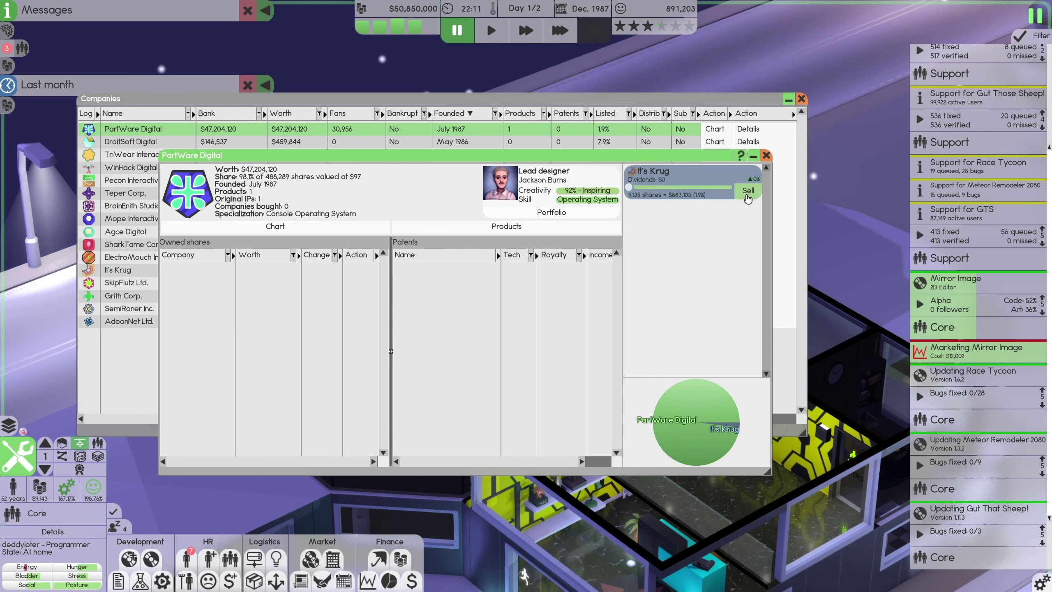
- Set PartWare Digital aside and buy DraitSoft Digital's private investors' shares
{"action": "left_click", "coordinate": [752, 156]}
{"action": "left_click_drag", "start_coordinate": [846, 173], "coordinate": [830, 77]}
{"action": "left_click_drag", "start_coordinate": [877, 27], "coordinate": [830, 39]}
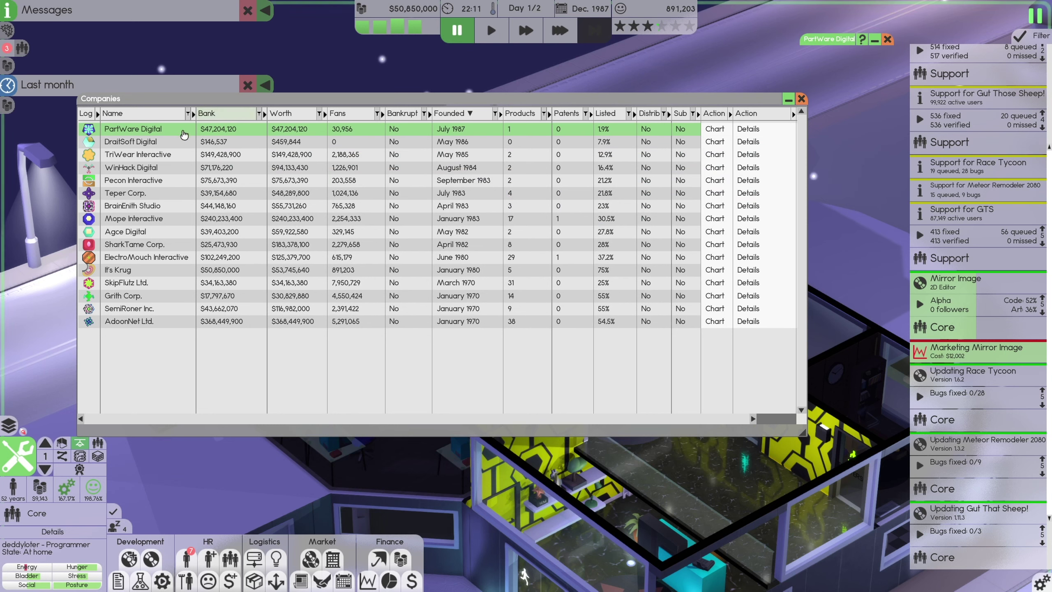
{"action": "left_click", "coordinate": [183, 143]}
{"action": "left_click", "coordinate": [748, 141]}
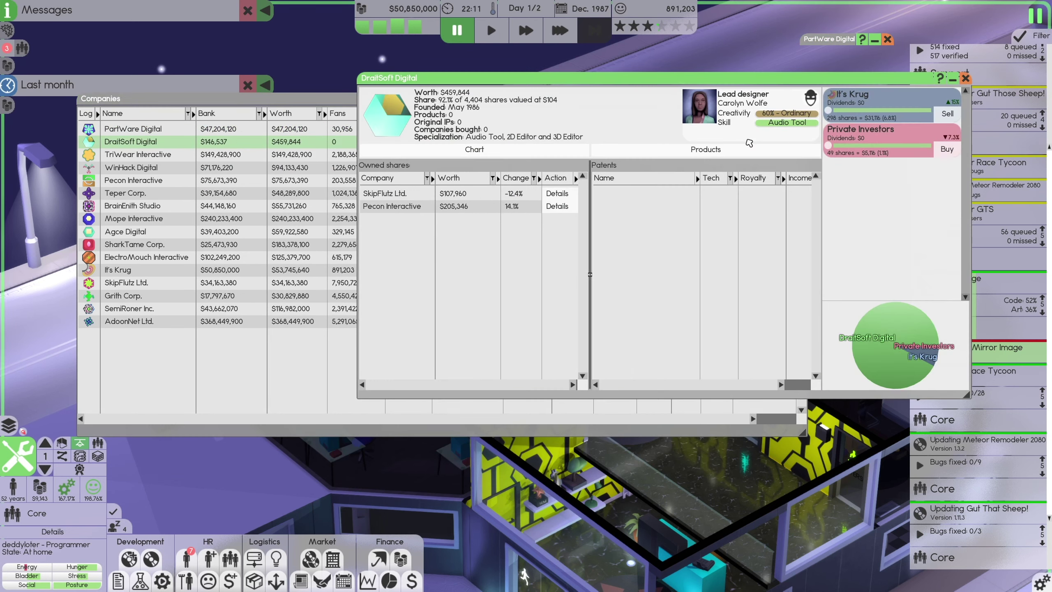
{"action": "left_click_drag", "start_coordinate": [722, 82], "coordinate": [541, 130]}
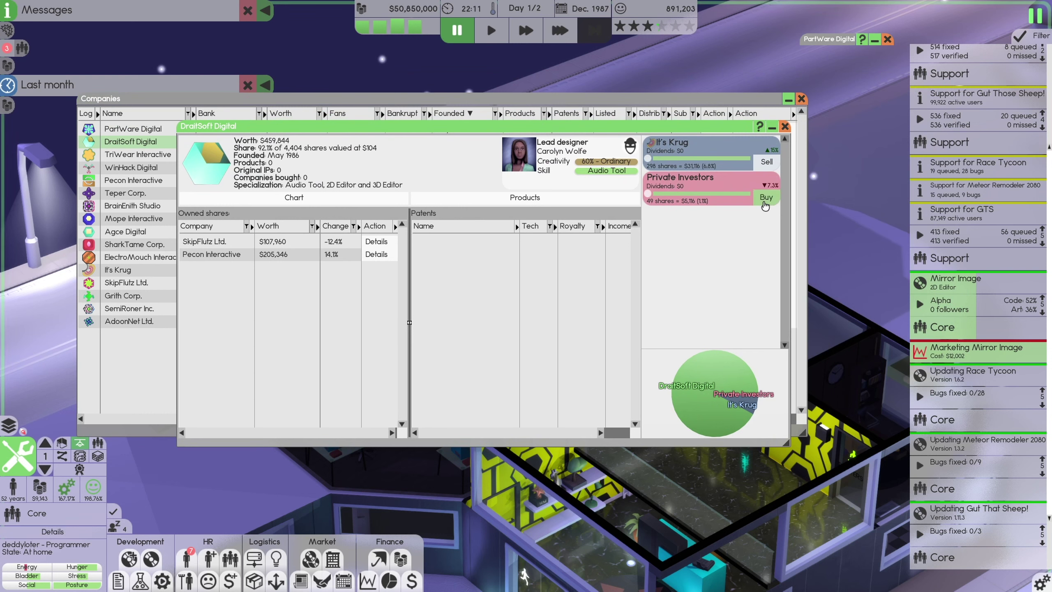
{"action": "left_click", "coordinate": [765, 200]}
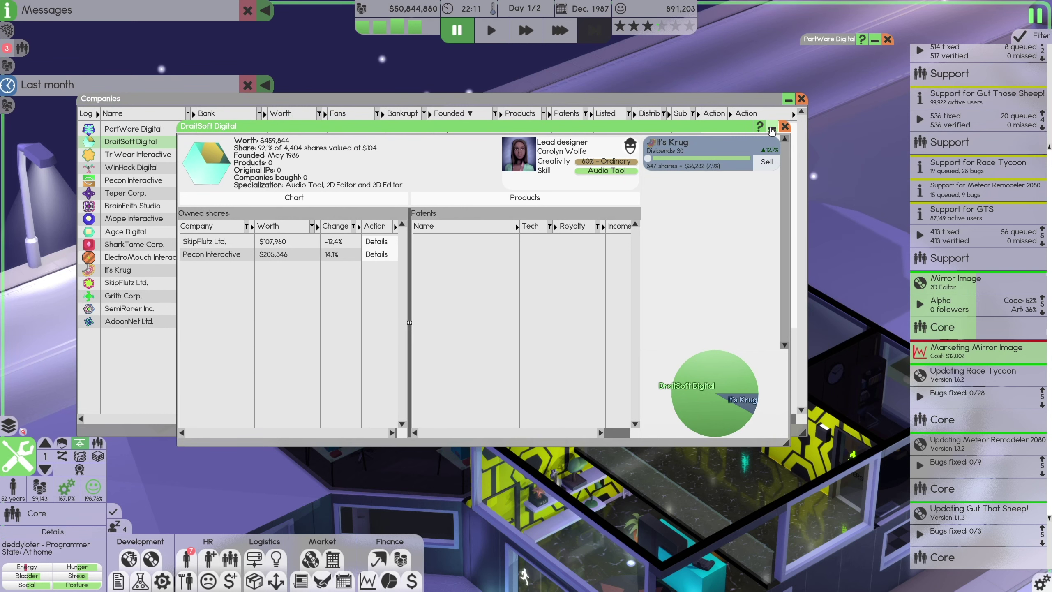
- Minimise DraitSoft Digital's details, pan over the office, then bring the details back
{"action": "left_click", "coordinate": [771, 129]}
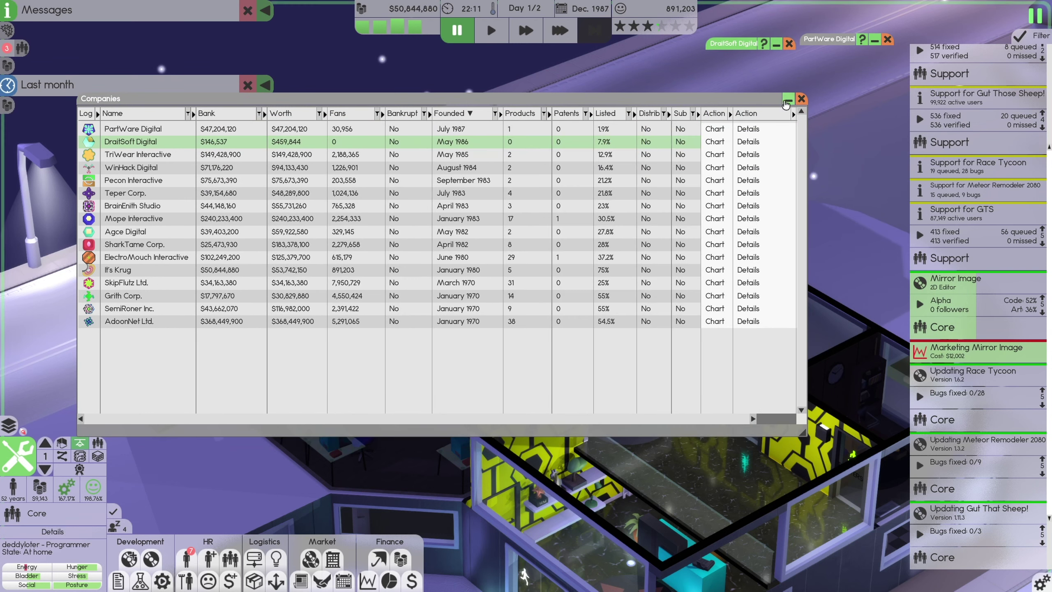
{"action": "left_click", "coordinate": [802, 98]}
{"action": "left_click_drag", "start_coordinate": [289, 189], "coordinate": [658, 325]}
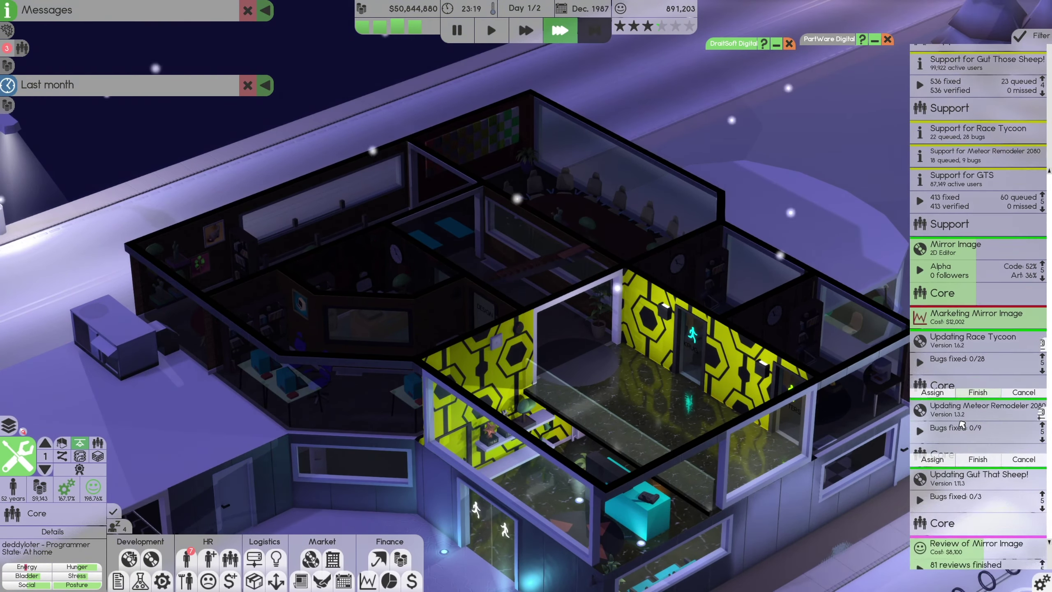
{"action": "scroll", "coordinate": [976, 329], "scroll_direction": "down", "scroll_amount": 2}
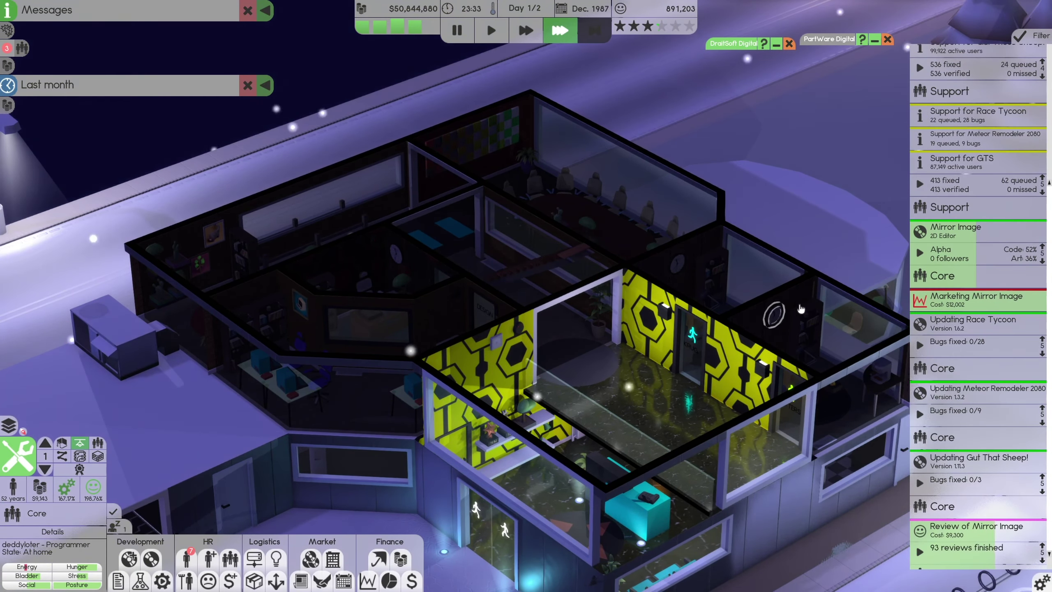
{"action": "left_click", "coordinate": [976, 385]}
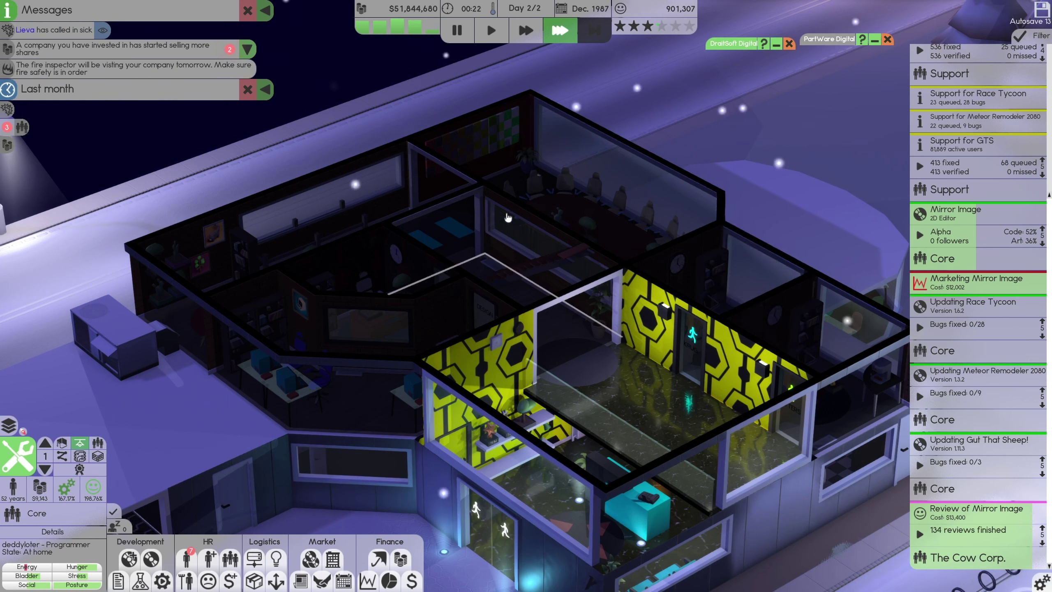
{"action": "left_click", "coordinate": [775, 44]}
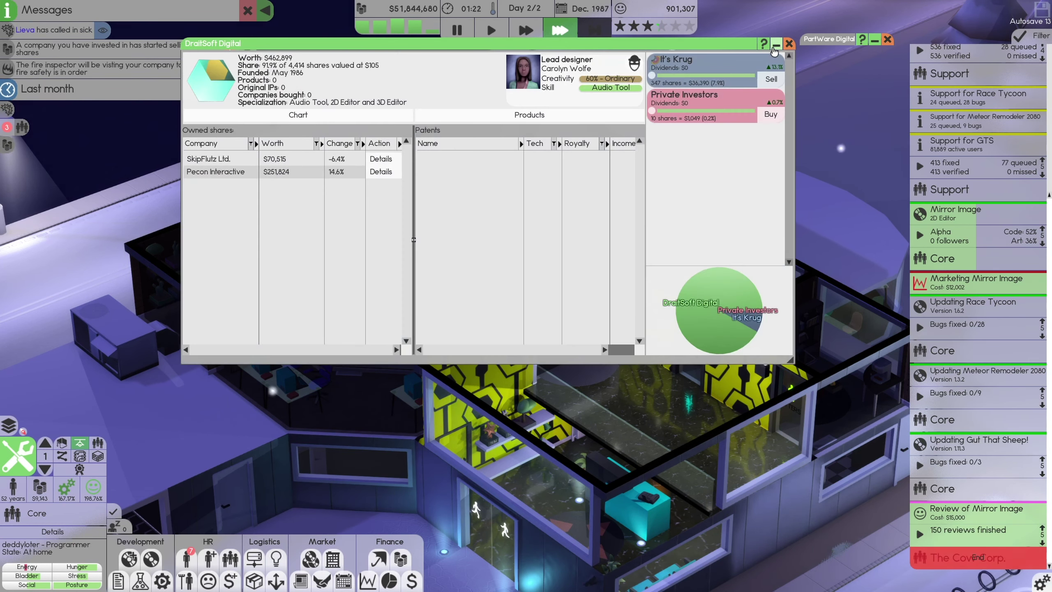
- Swap DraitSoft Digital's details for PartWare Digital's and pause the game
{"action": "left_click", "coordinate": [788, 44]}
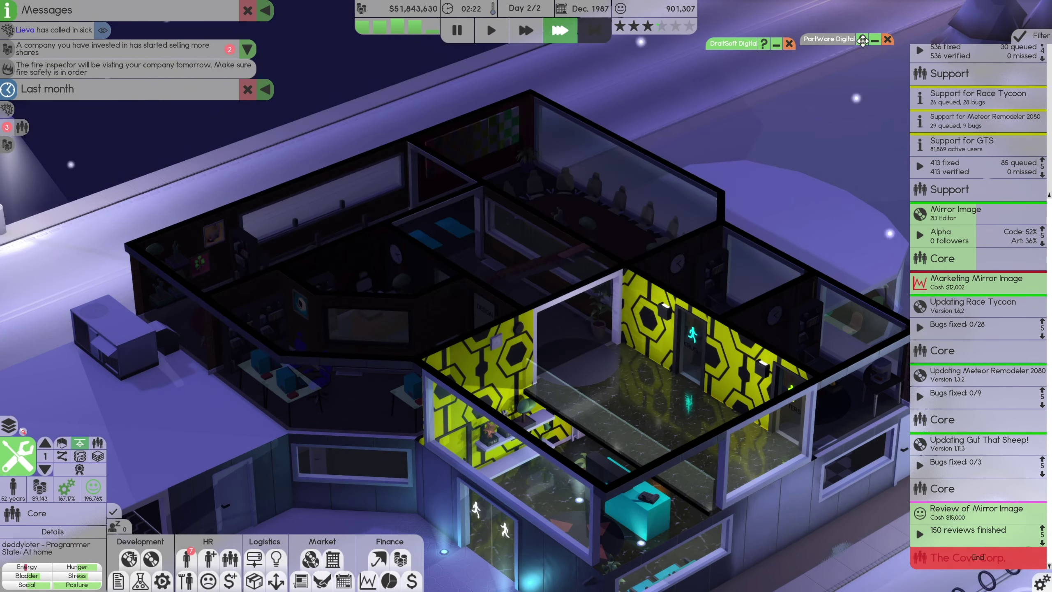
{"action": "left_click", "coordinate": [830, 38]}
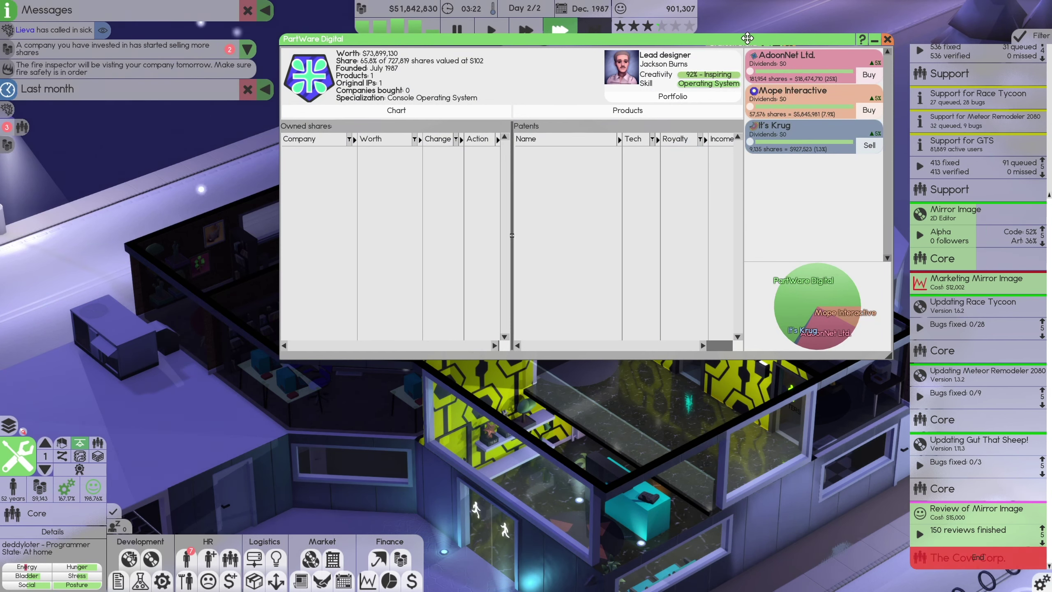
{"action": "left_click_drag", "start_coordinate": [814, 84], "coordinate": [691, 134]}
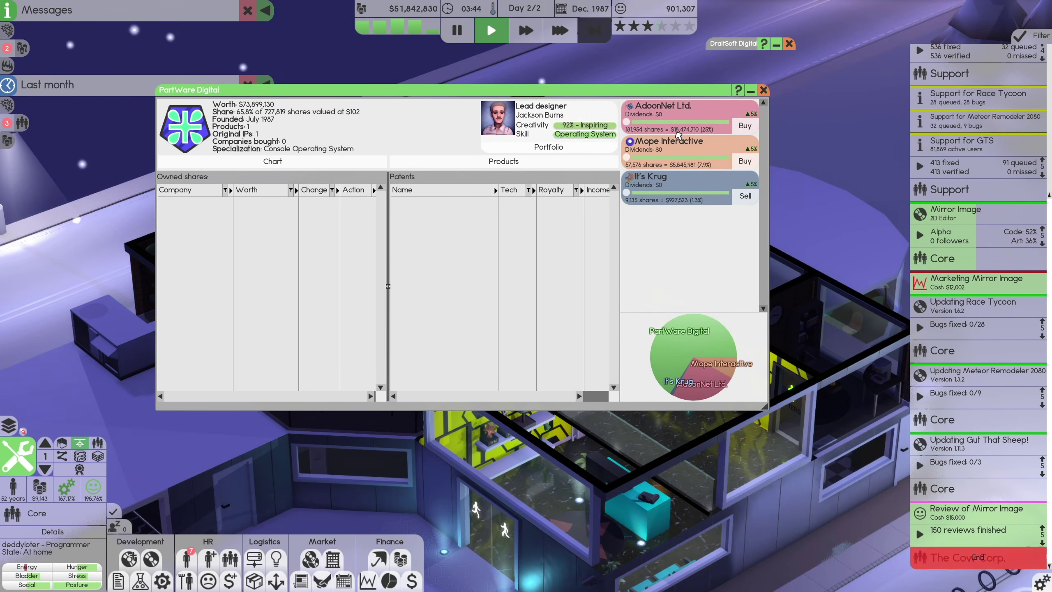
{"action": "key", "text": "space"}
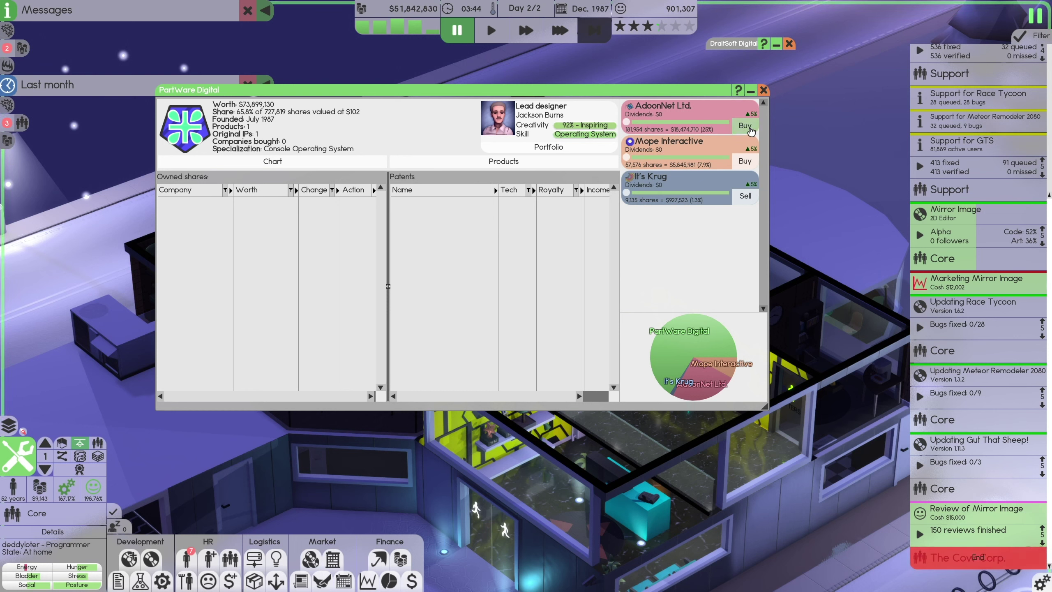
- Buy out AdoonNet Ltd. and Mope Interactive's PartWare Digital stakes, then check Deals
{"action": "left_click", "coordinate": [746, 126]}
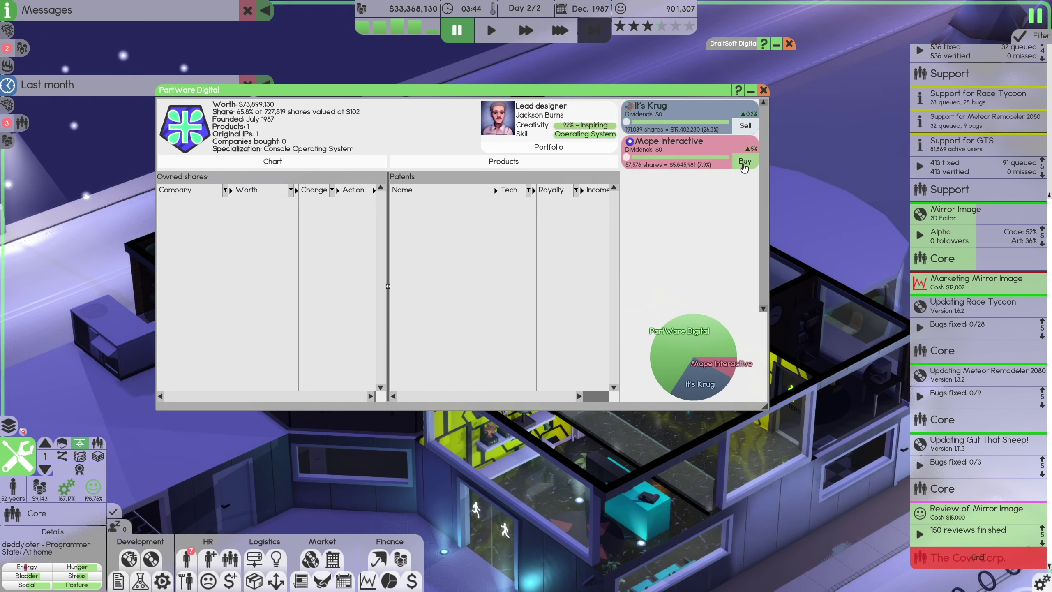
{"action": "left_click", "coordinate": [745, 164]}
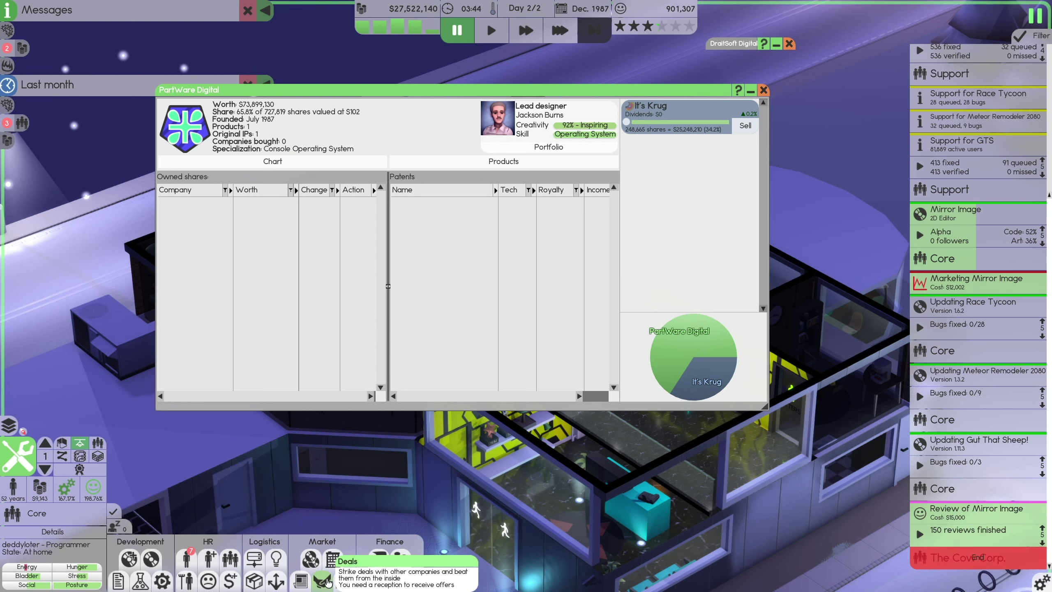
{"action": "left_click", "coordinate": [333, 560]}
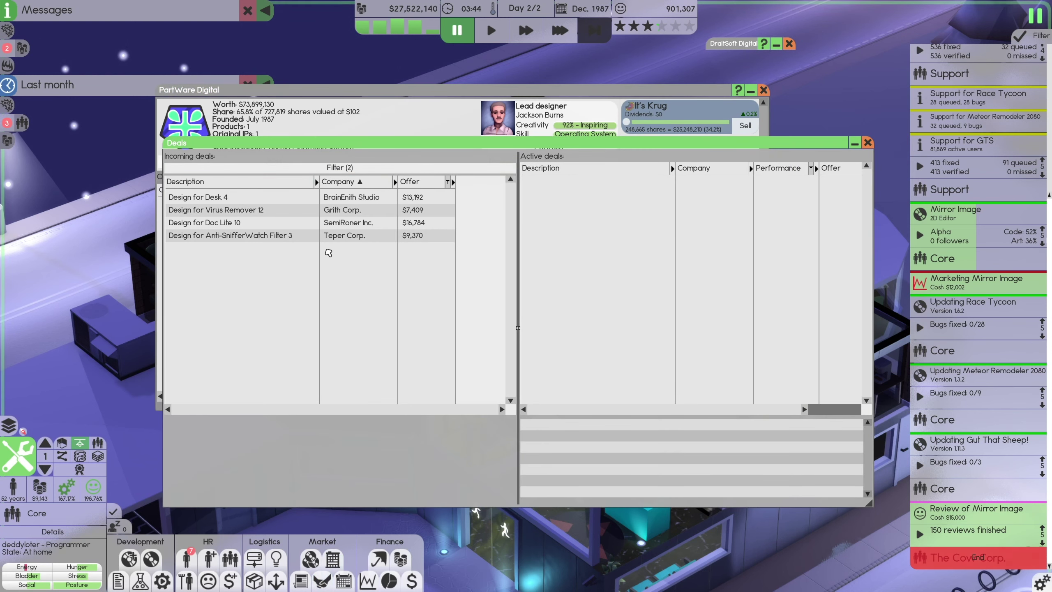
{"action": "left_click", "coordinate": [867, 143]}
{"action": "left_click", "coordinate": [763, 92]}
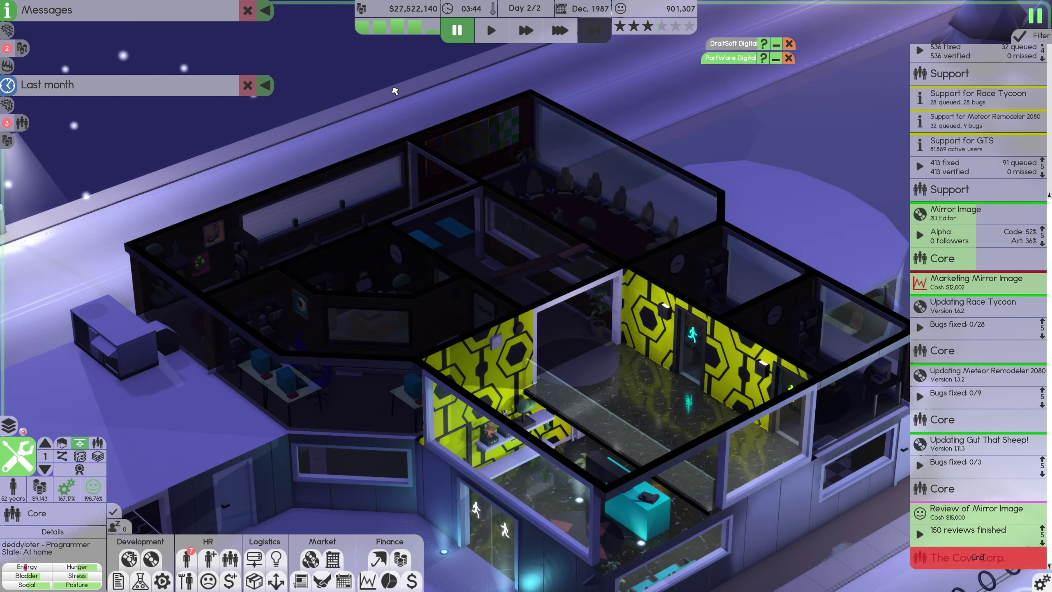
- Open Mirror Image's completed peer review scoring 6.1/10, then close it
{"action": "left_click", "coordinate": [969, 531]}
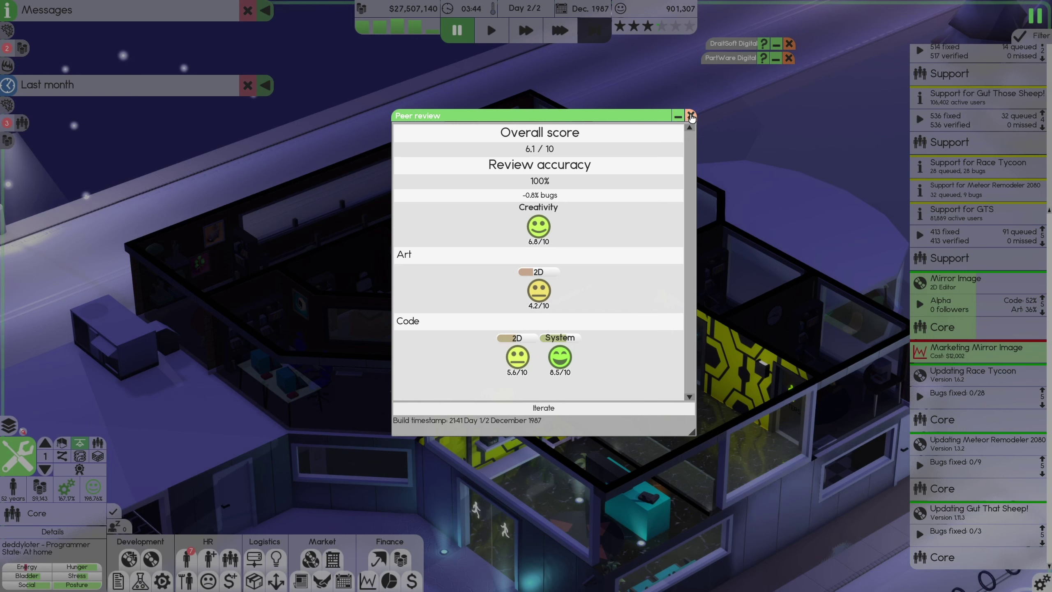
{"action": "left_click", "coordinate": [691, 116]}
{"action": "mouse_move", "coordinate": [970, 295]}
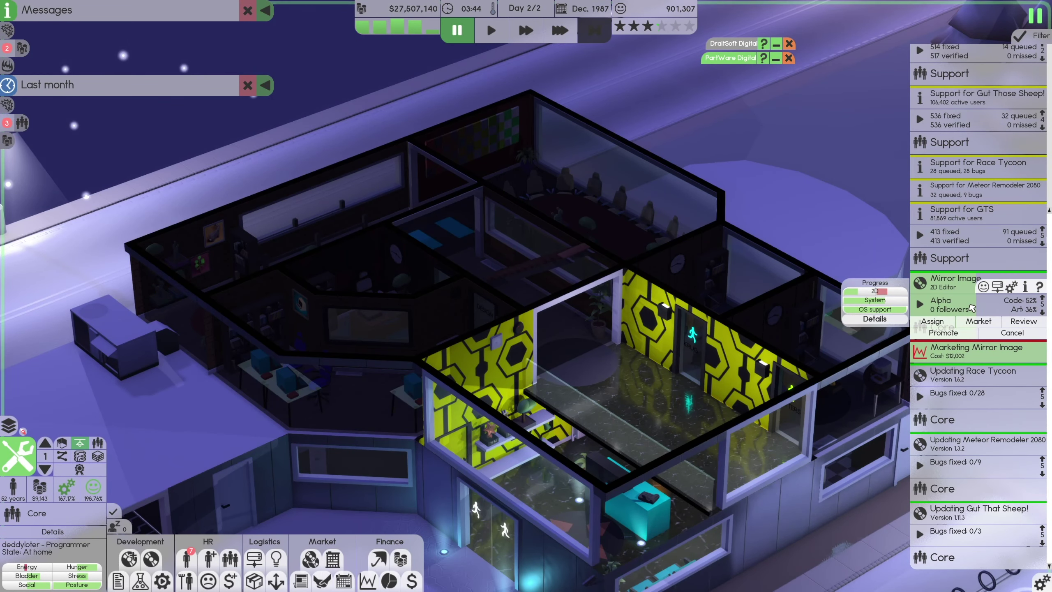
- Compare the skills of Azuranos, deddyloter, Cotton and Courtz in the employee list
{"action": "key", "text": "3"}
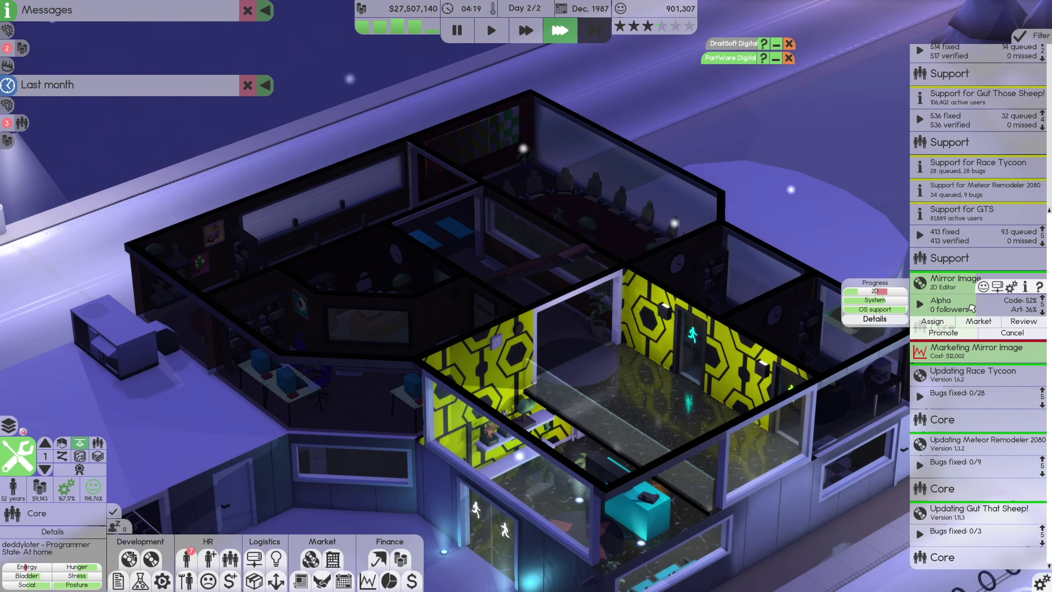
{"action": "key", "text": "1"}
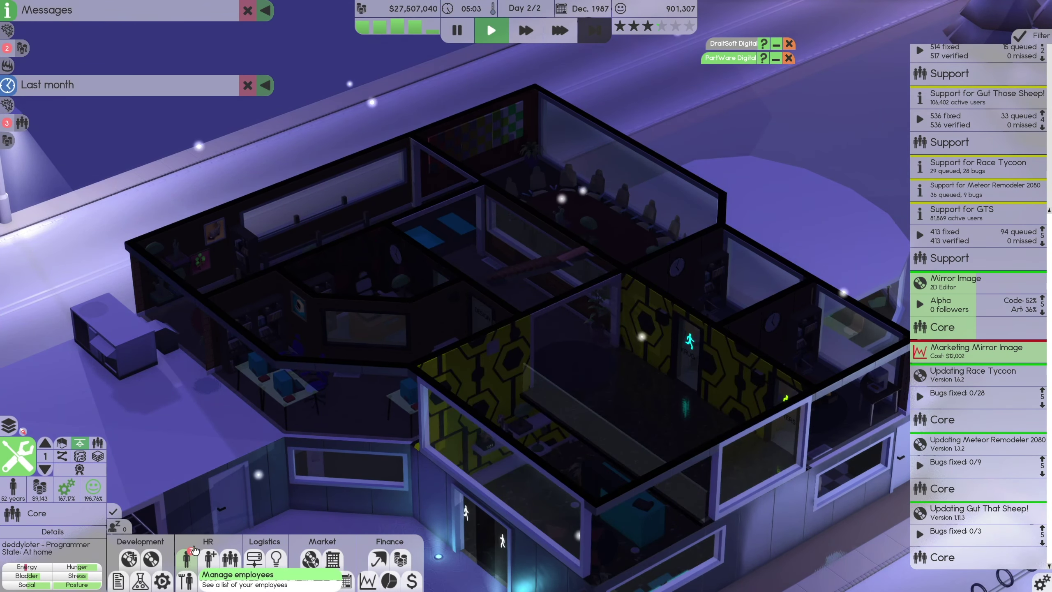
{"action": "left_click", "coordinate": [188, 559]}
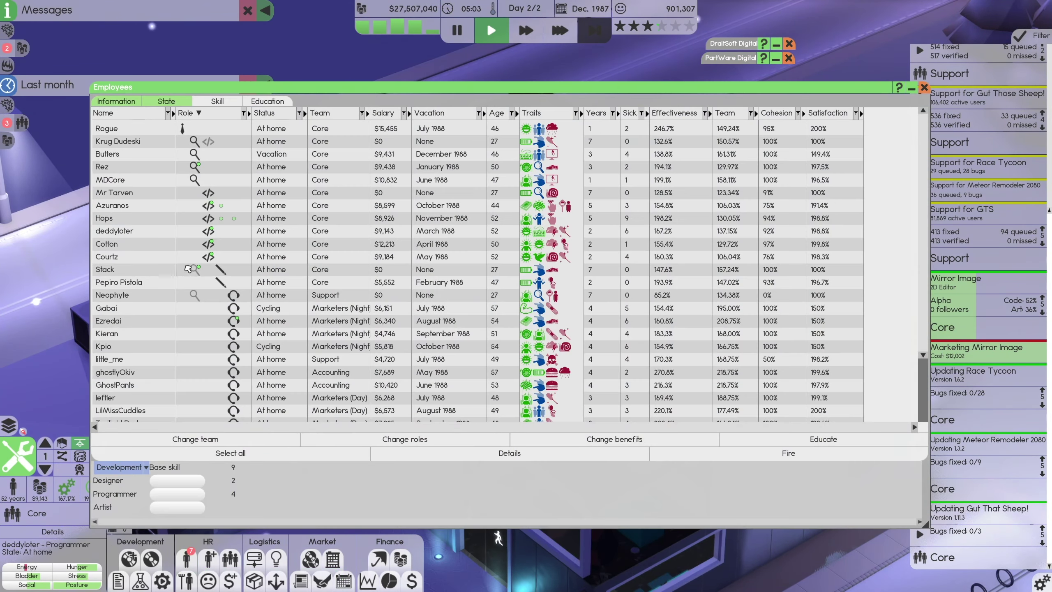
{"action": "left_click", "coordinate": [190, 207]}
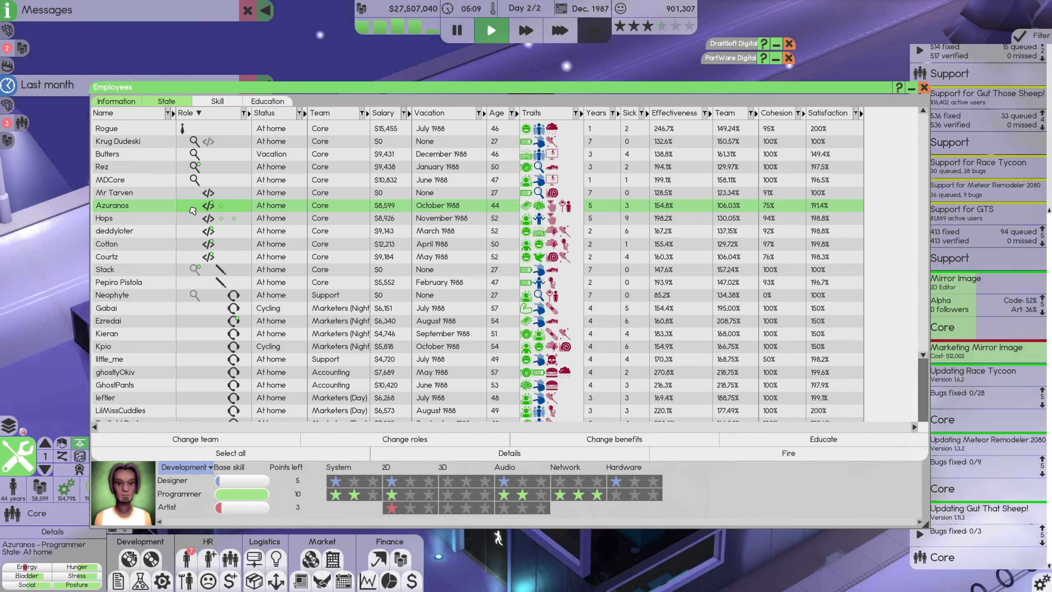
{"action": "left_click", "coordinate": [193, 232]}
{"action": "left_click", "coordinate": [193, 245]}
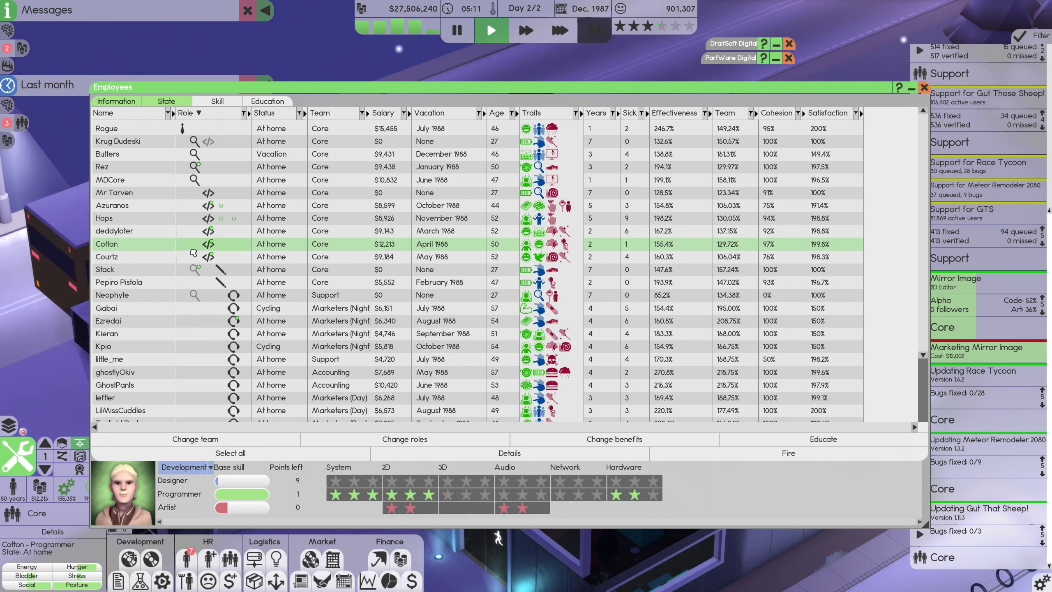
{"action": "left_click", "coordinate": [194, 258]}
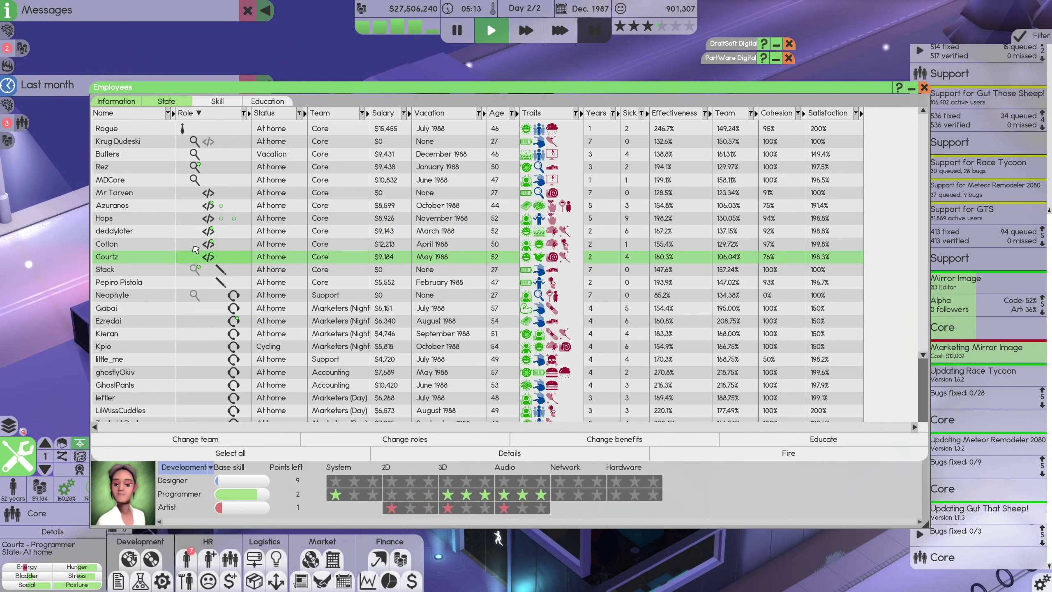
{"action": "left_click", "coordinate": [194, 206]}
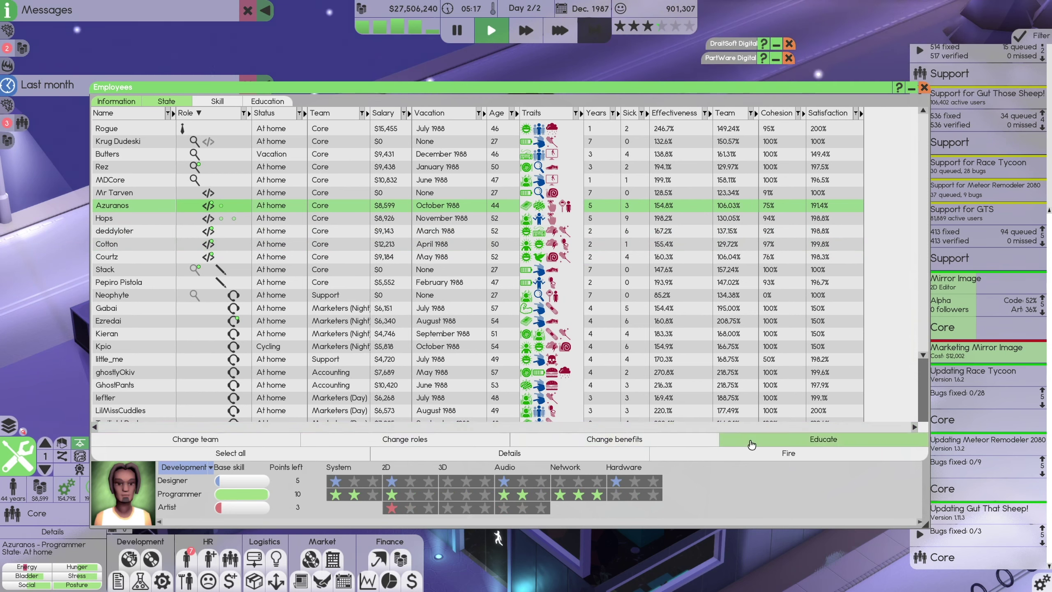
- Enrol Azuranos in programmer training with the 2D specialization
{"action": "left_click", "coordinate": [822, 439]}
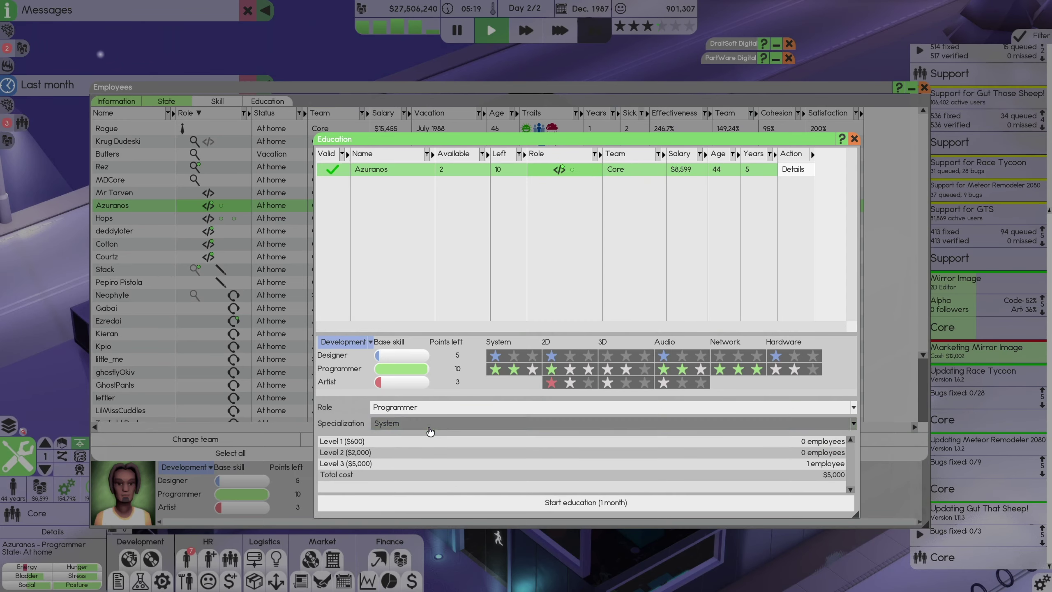
{"action": "left_click", "coordinate": [430, 423]}
{"action": "left_click", "coordinate": [464, 467]}
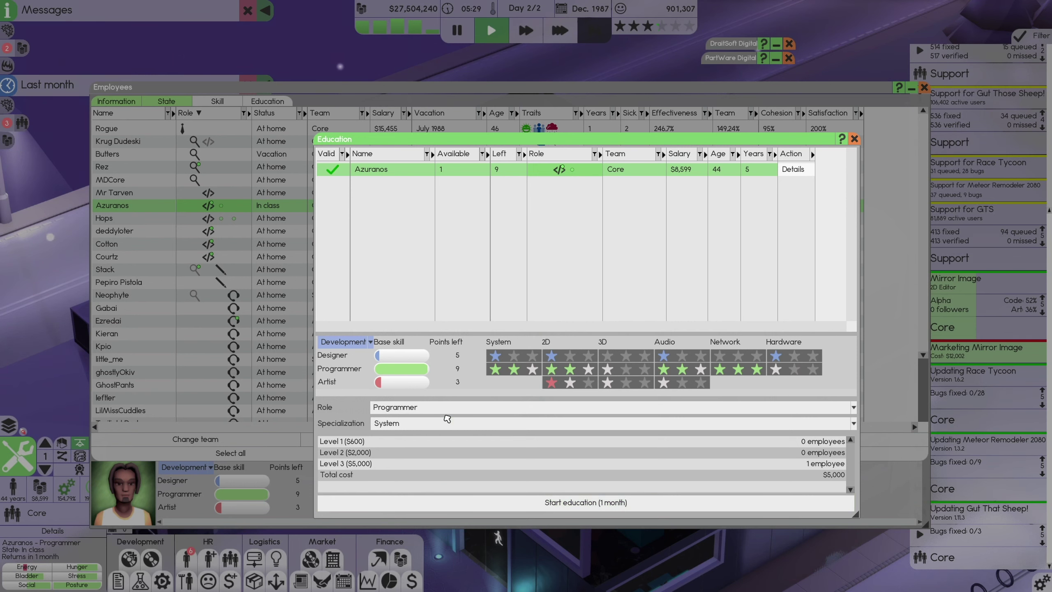
{"action": "left_click", "coordinate": [444, 423]}
{"action": "left_click", "coordinate": [443, 425]}
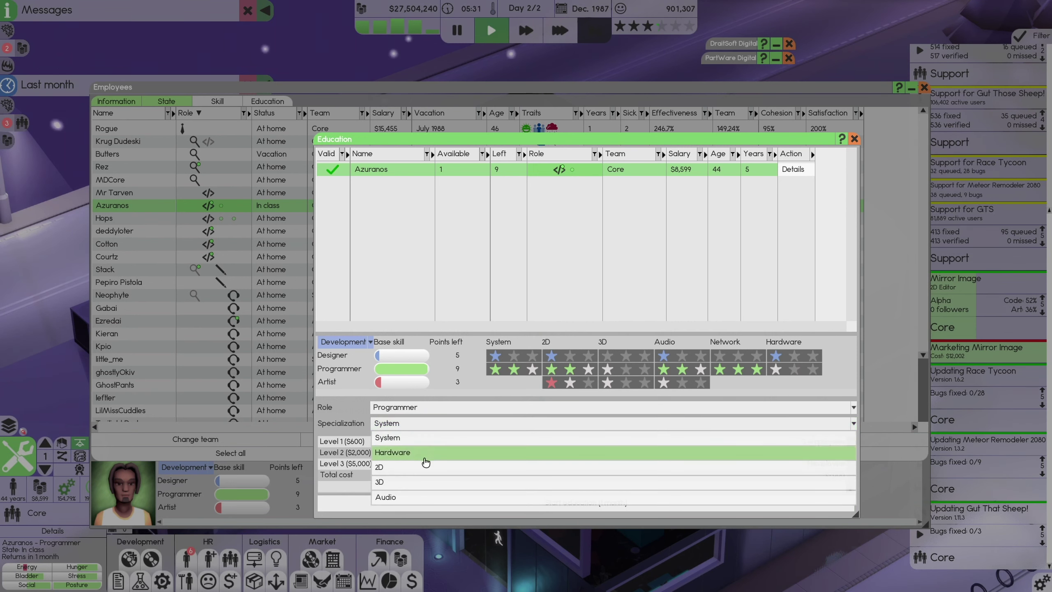
{"action": "left_click", "coordinate": [488, 466]}
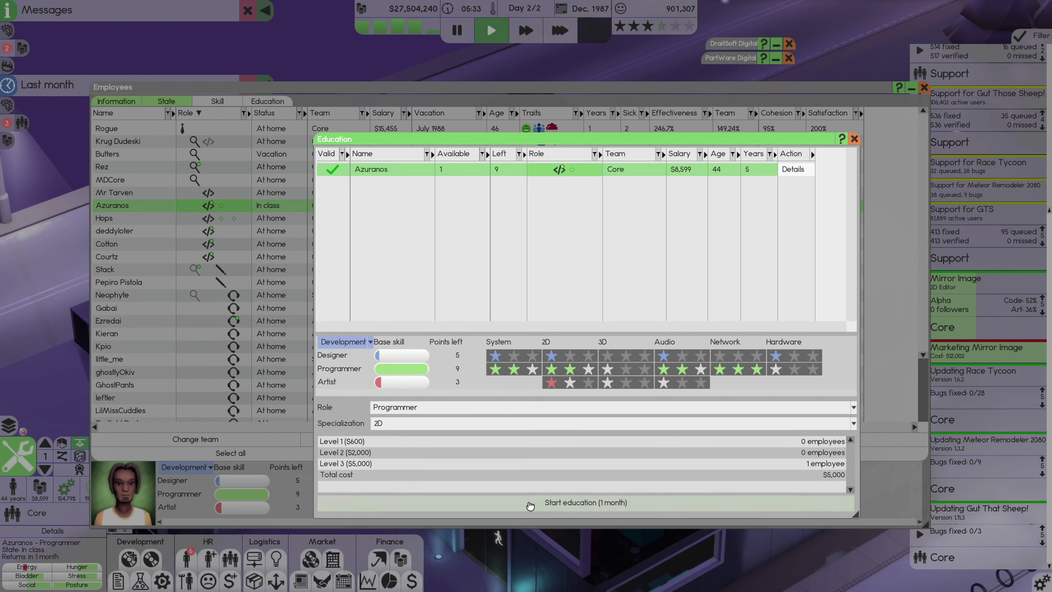
{"action": "left_click", "coordinate": [530, 505]}
{"action": "mouse_move", "coordinate": [607, 355]}
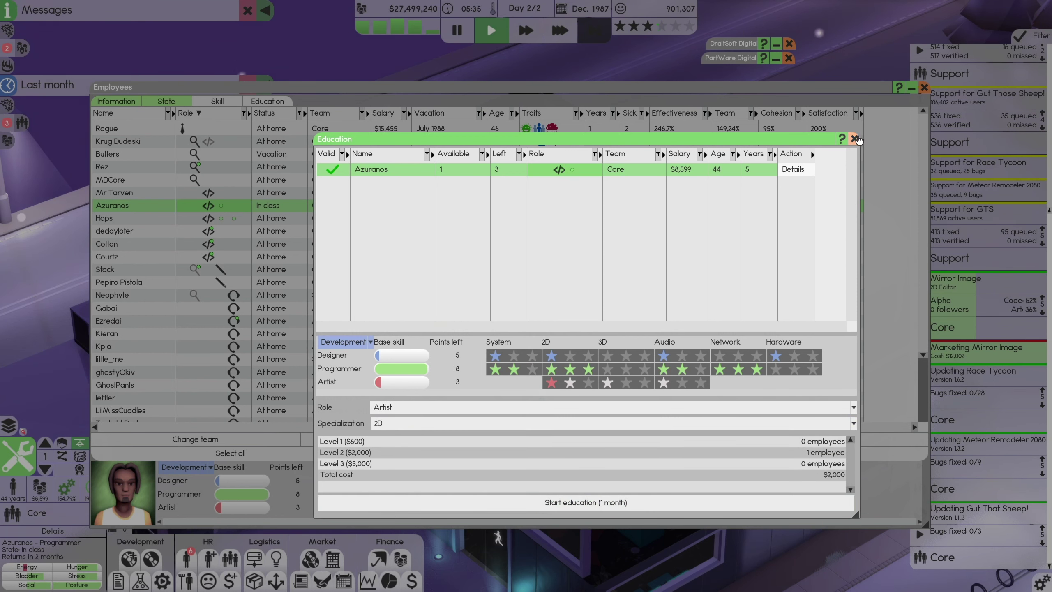
{"action": "left_click", "coordinate": [855, 139]}
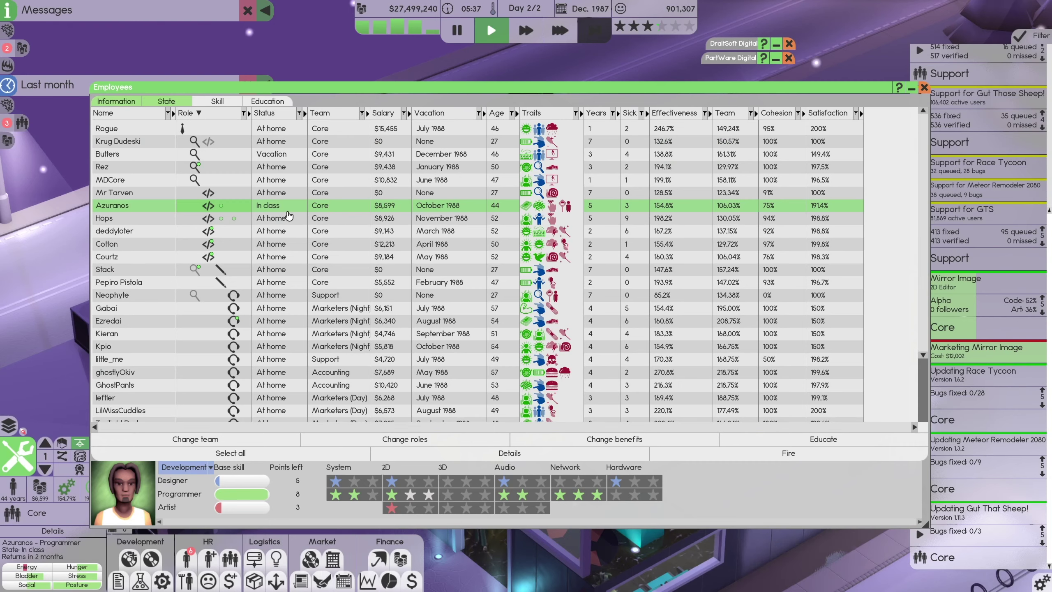
- Enrol deddyloter in a one-month System programmer training course
{"action": "left_click", "coordinate": [231, 233]}
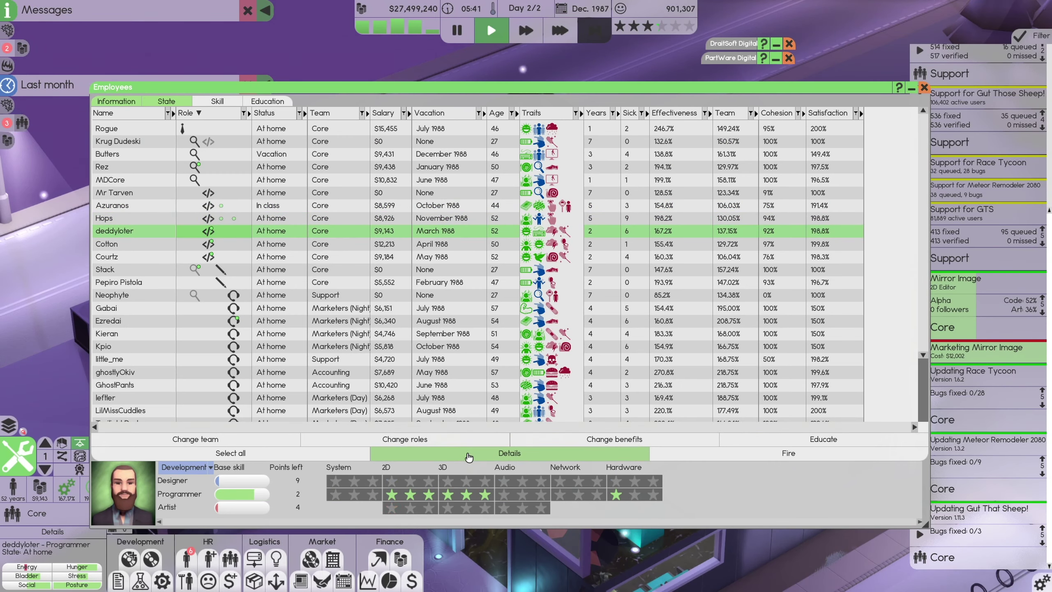
{"action": "left_click", "coordinate": [739, 438]}
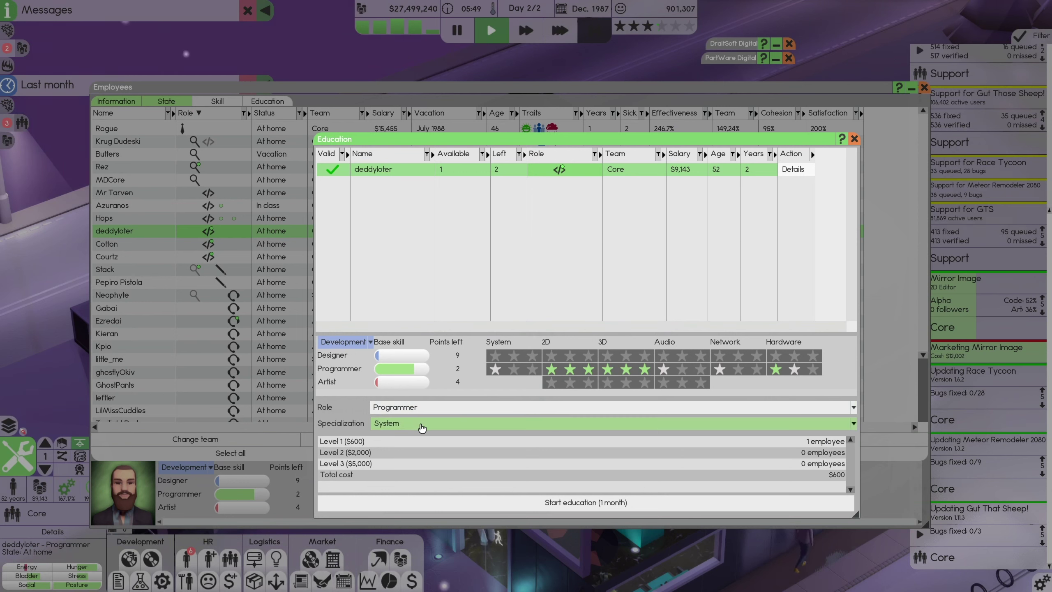
{"action": "left_click", "coordinate": [552, 505]}
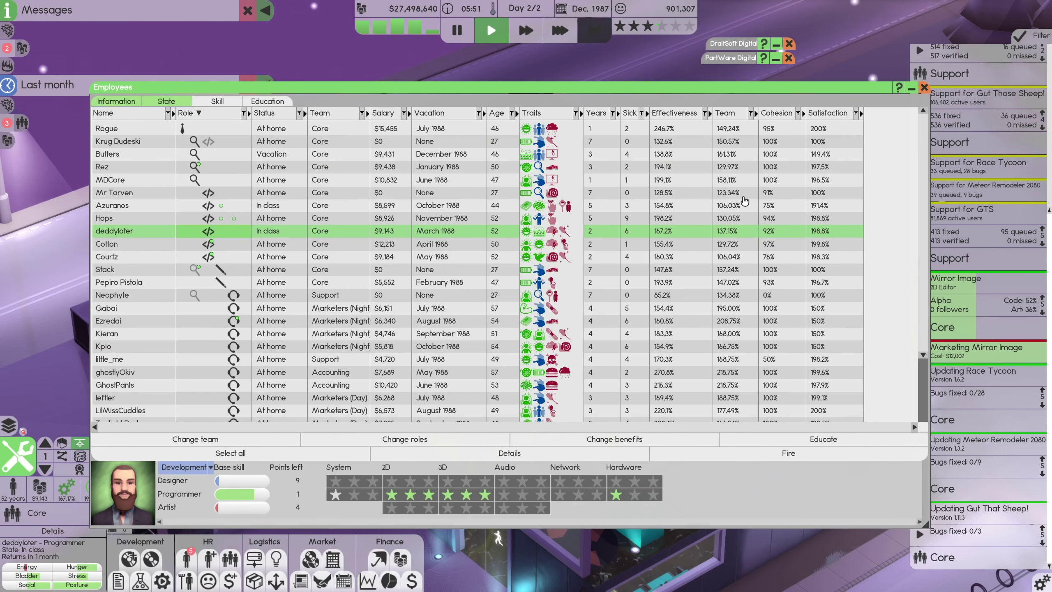
{"action": "left_click", "coordinate": [211, 245]}
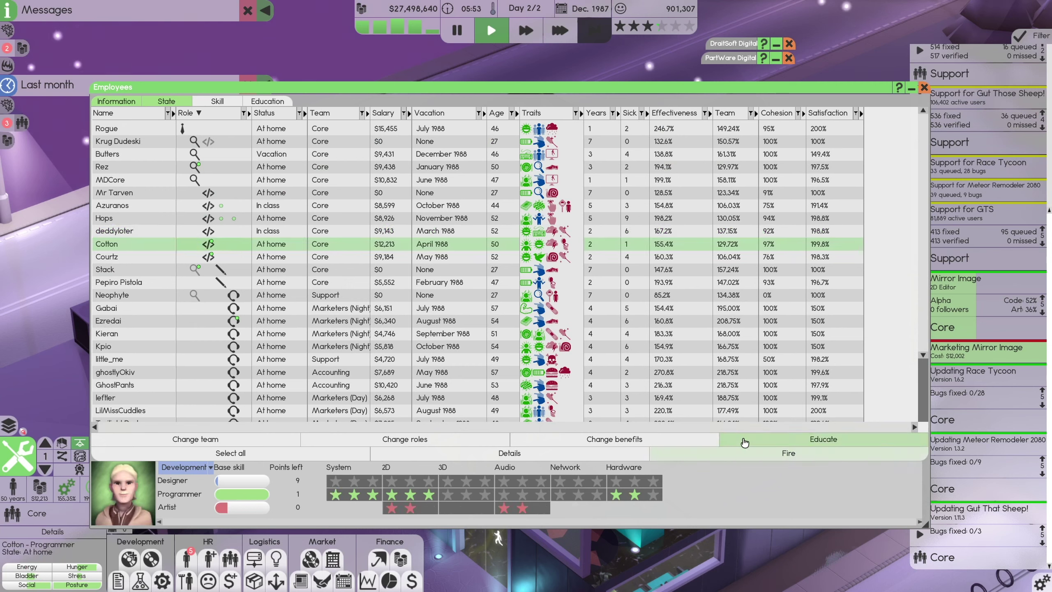
- Enrol Cotton in a one-month 3D programmer training course
{"action": "left_click", "coordinate": [824, 439]}
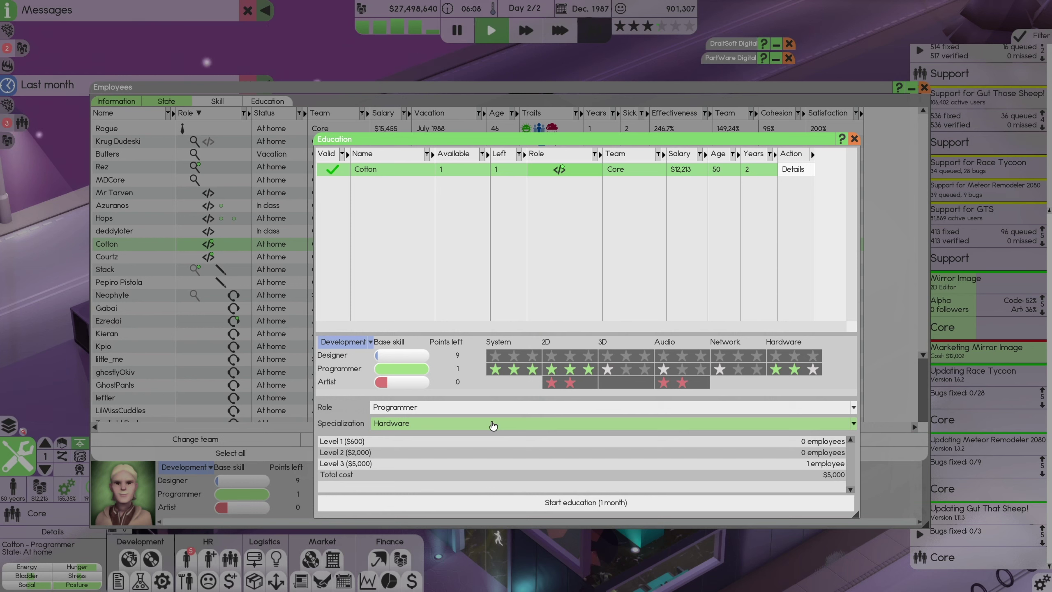
{"action": "left_click", "coordinate": [493, 425]}
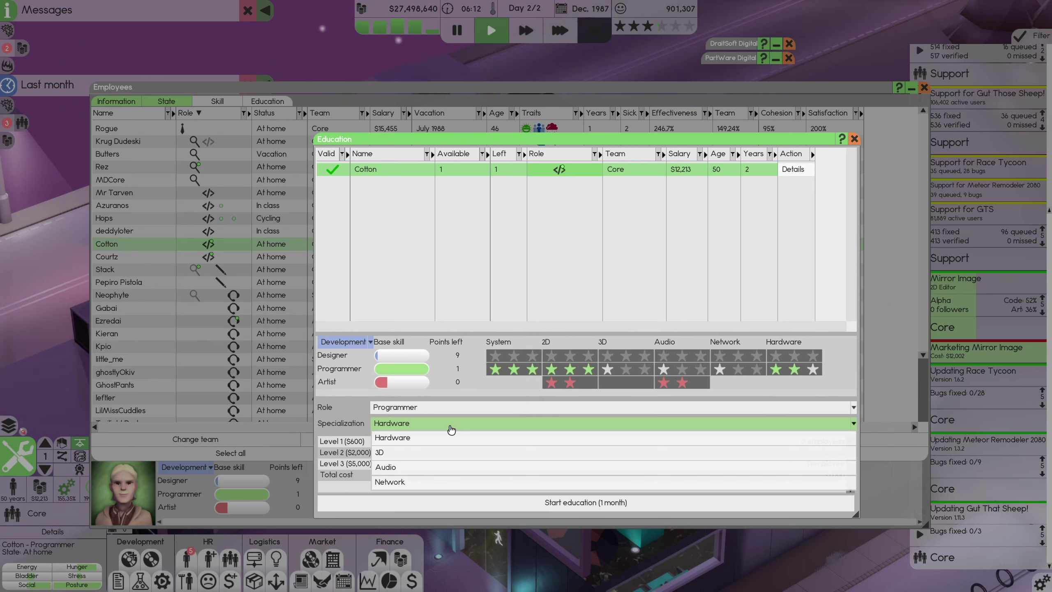
{"action": "left_click", "coordinate": [431, 452]}
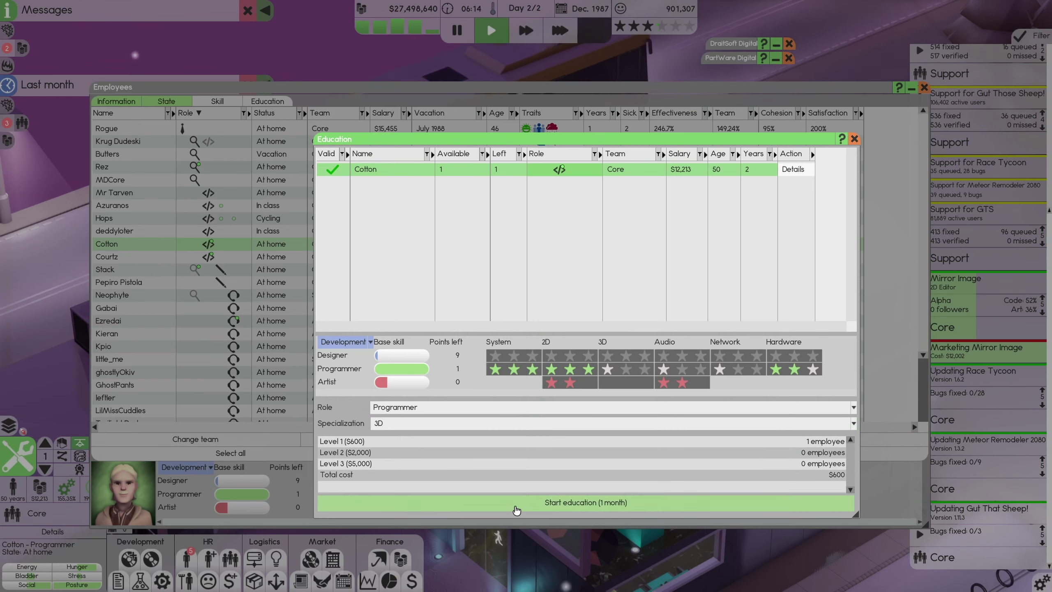
{"action": "left_click", "coordinate": [516, 505]}
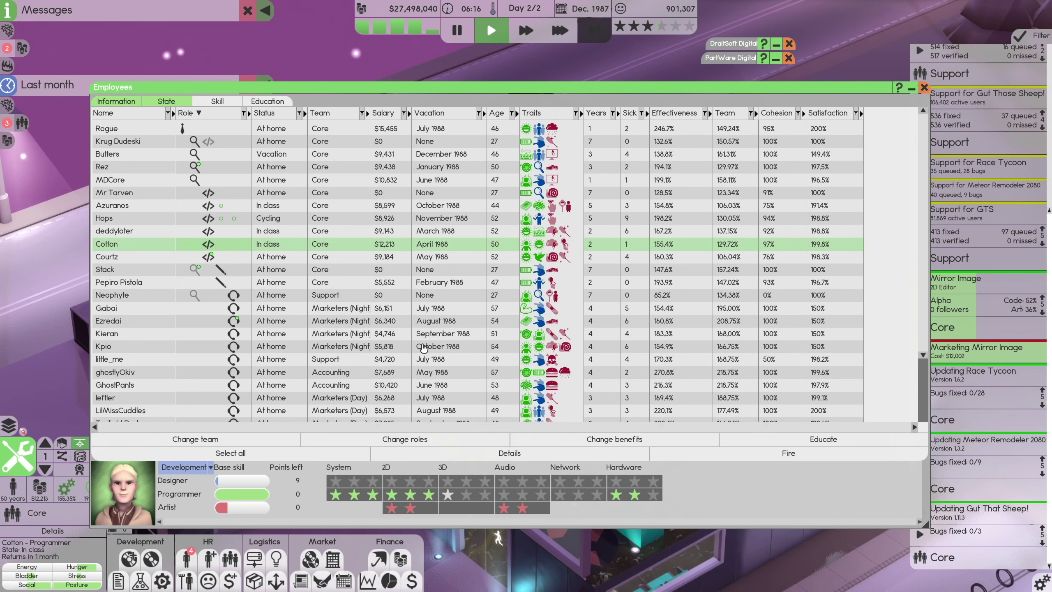
{"action": "left_click", "coordinate": [225, 256]}
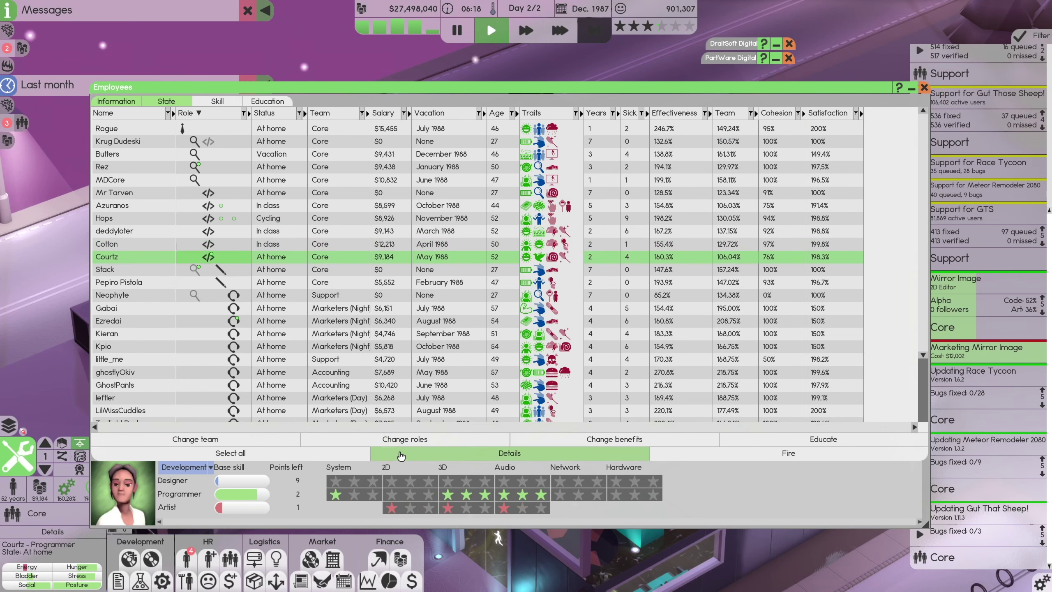
{"action": "left_click", "coordinate": [451, 458]}
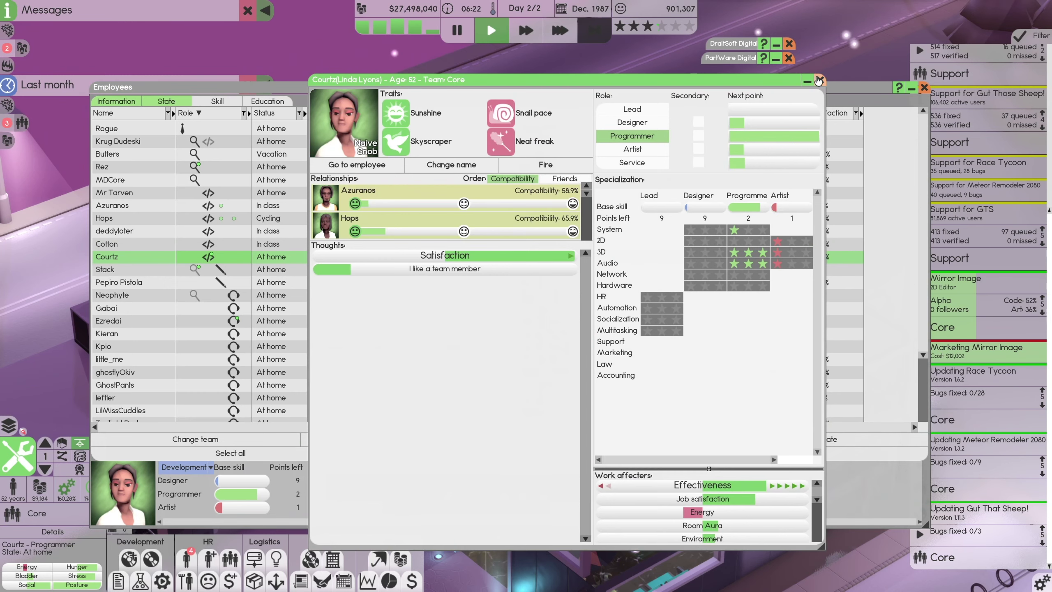
{"action": "left_click", "coordinate": [818, 81]}
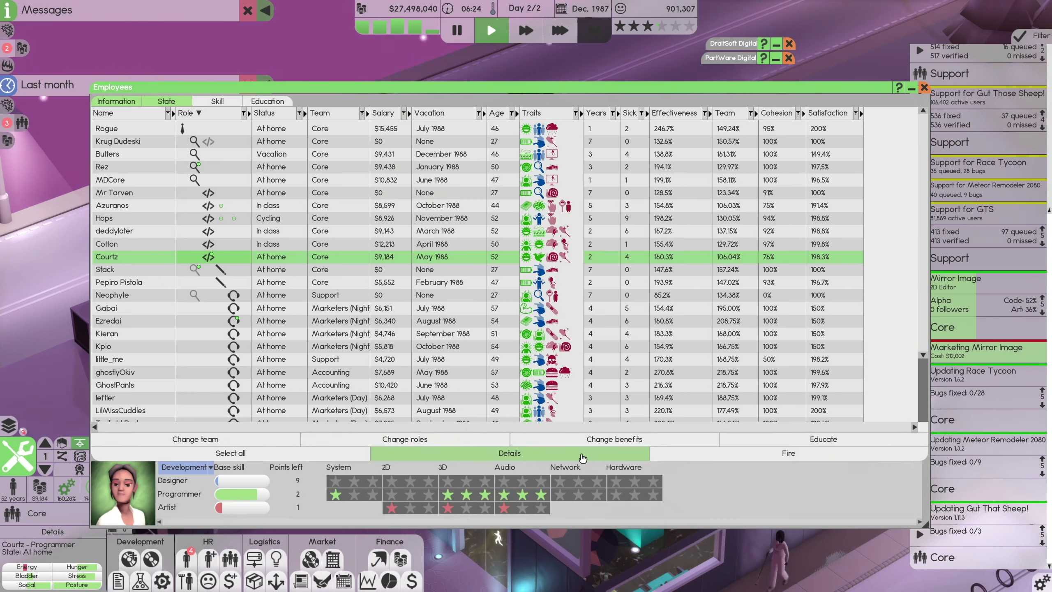
{"action": "left_click", "coordinate": [822, 439]}
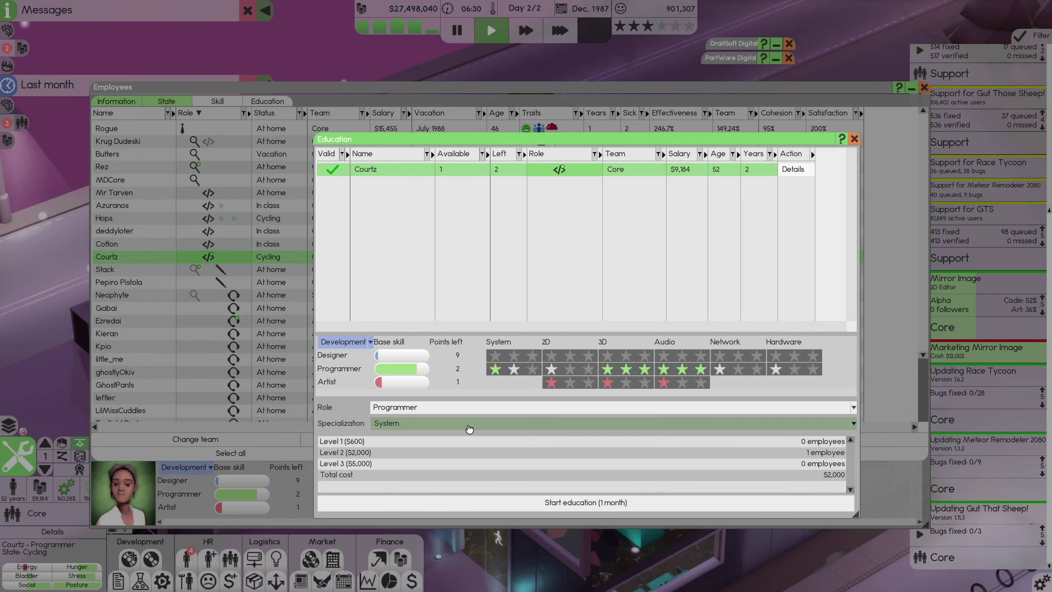
{"action": "left_click", "coordinate": [468, 429]}
{"action": "left_click", "coordinate": [410, 450]}
{"action": "left_click", "coordinate": [520, 505]}
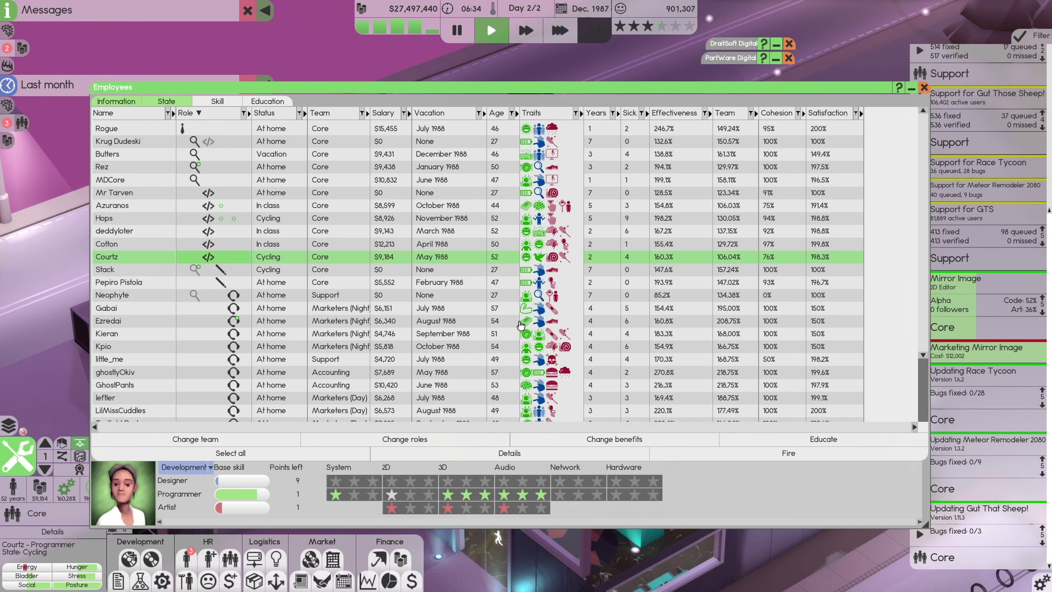
{"action": "left_click", "coordinate": [923, 89]}
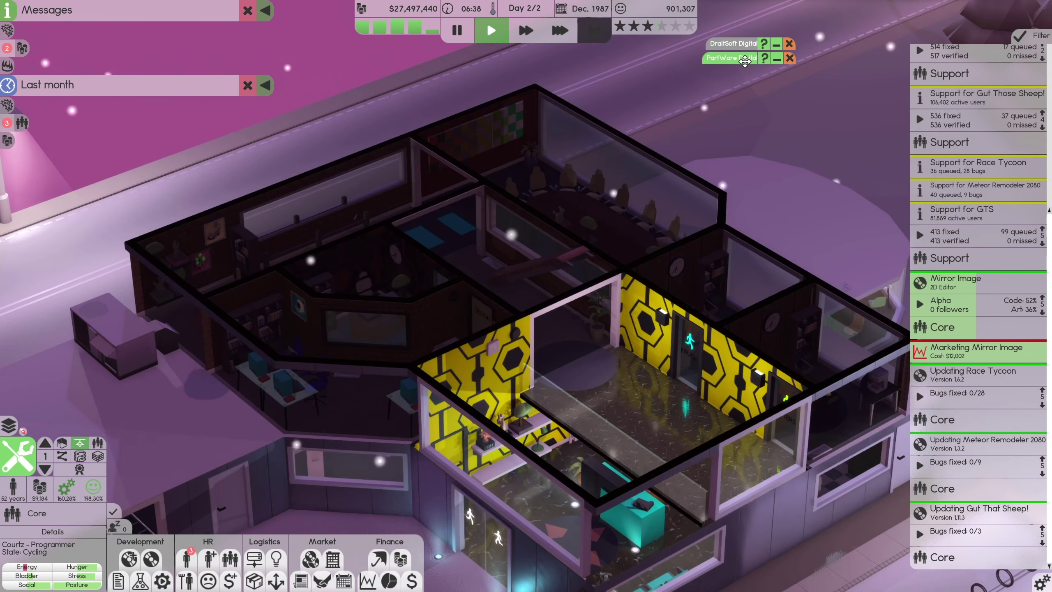
- Fast-forward and review Mirror Image staffing, where 1 of 9 assigned employees is unqualified
{"action": "left_click_drag", "start_coordinate": [746, 60], "coordinate": [744, 60]}
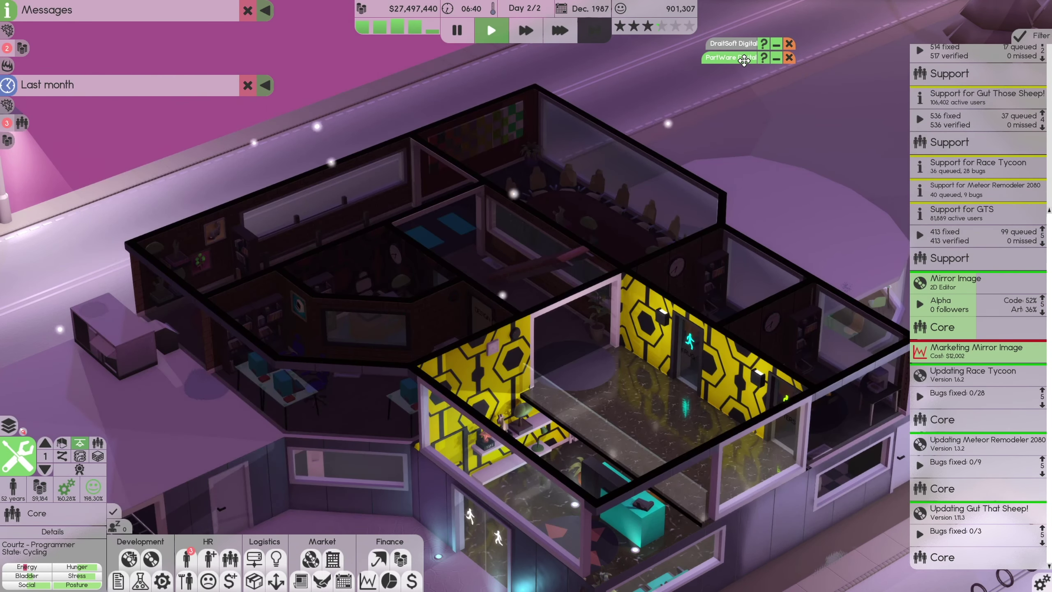
{"action": "key", "text": "2"}
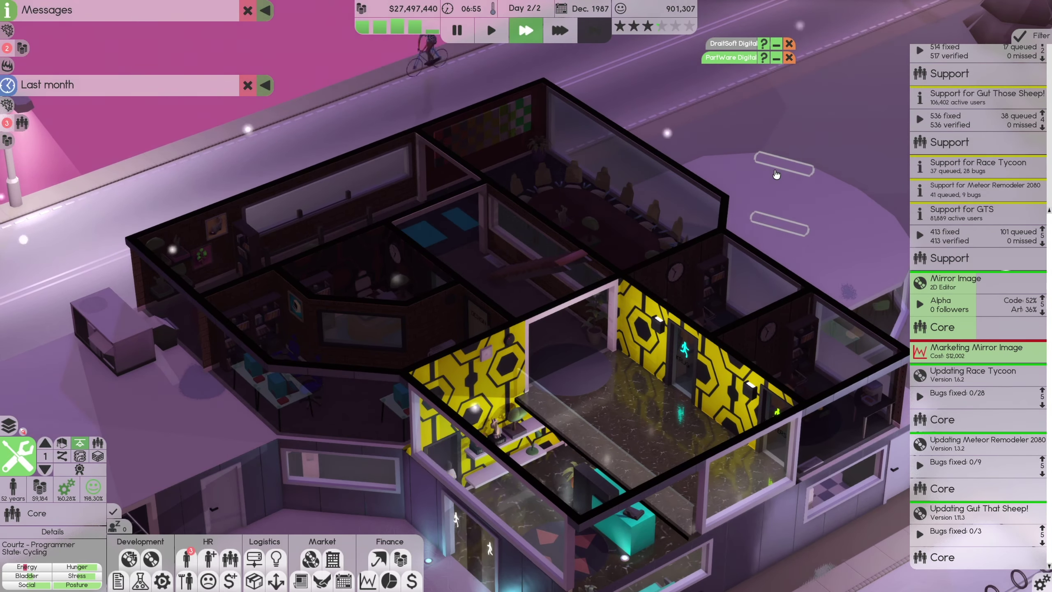
{"action": "left_click", "coordinate": [775, 175]}
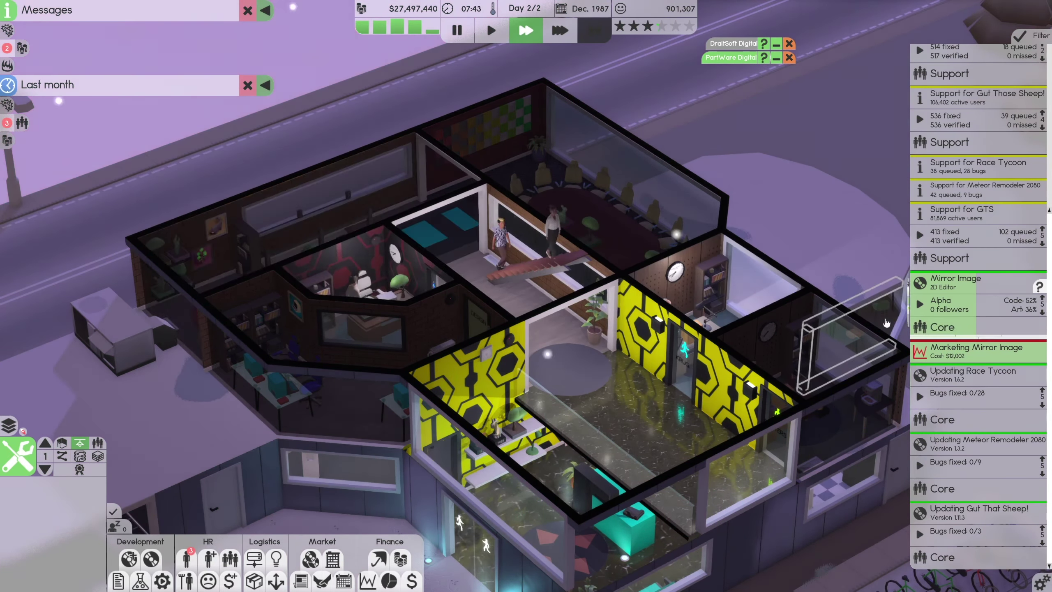
{"action": "left_click", "coordinate": [955, 282]}
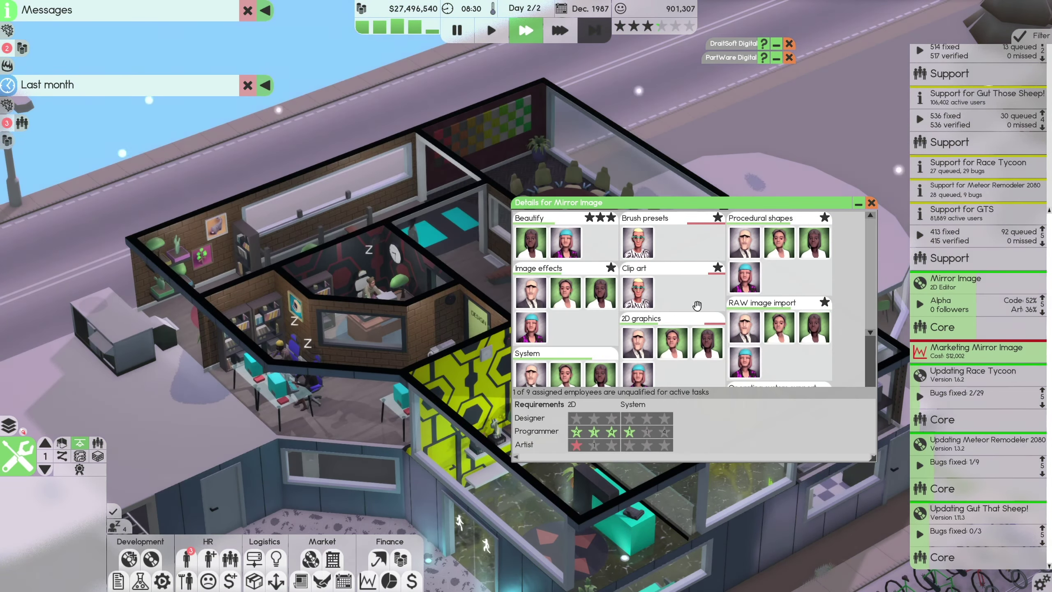
{"action": "scroll", "coordinate": [696, 305], "scroll_direction": "down", "scroll_amount": 1}
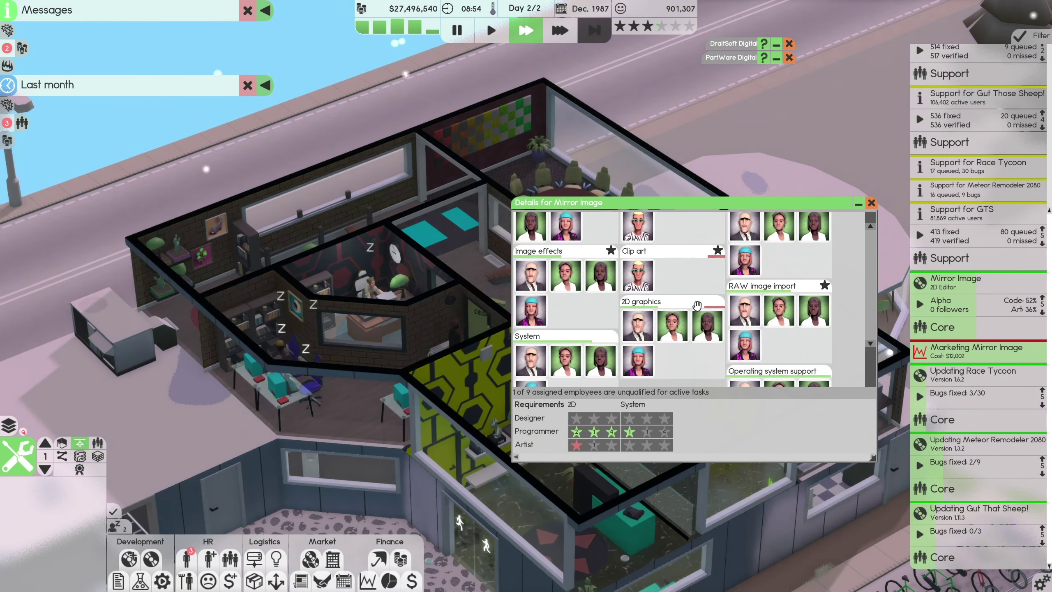
{"action": "scroll", "coordinate": [697, 306], "scroll_direction": "up", "scroll_amount": 2}
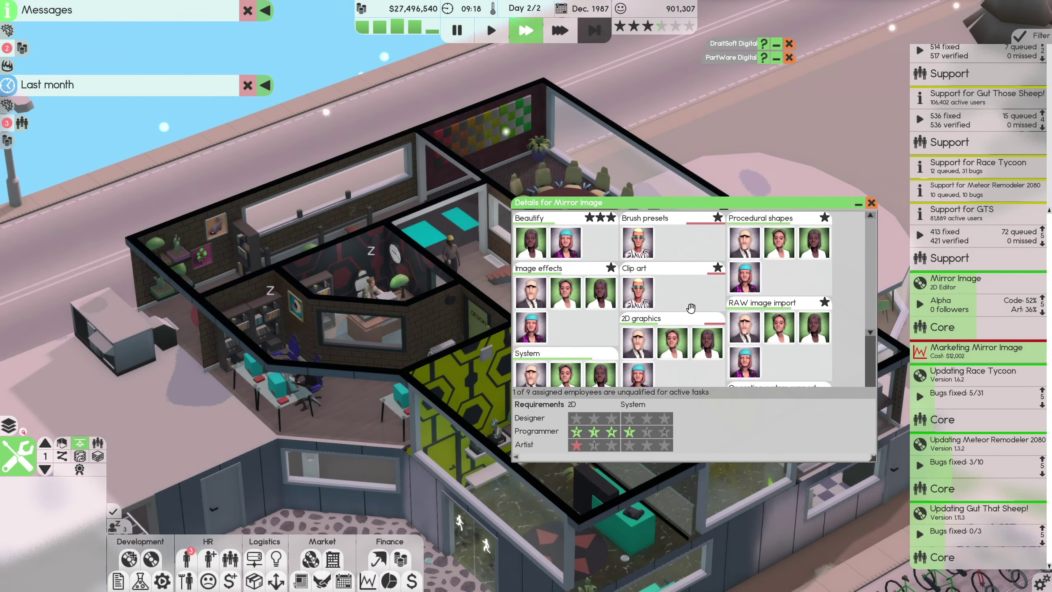
{"action": "left_click", "coordinate": [872, 203]}
{"action": "scroll", "coordinate": [764, 242], "scroll_direction": "up", "scroll_amount": 3}
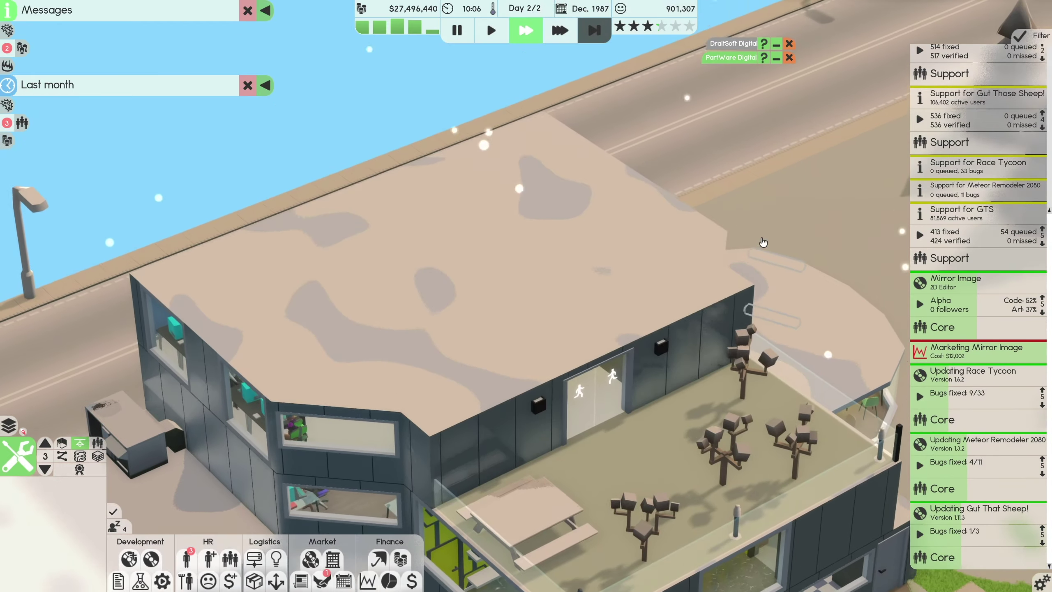
{"action": "scroll", "coordinate": [764, 242], "scroll_direction": "up", "scroll_amount": 4}
- Check the profile of Pepiro Pistola, the 47-year-old Core artist unqualified for active tasks
{"action": "left_click", "coordinate": [539, 329]}
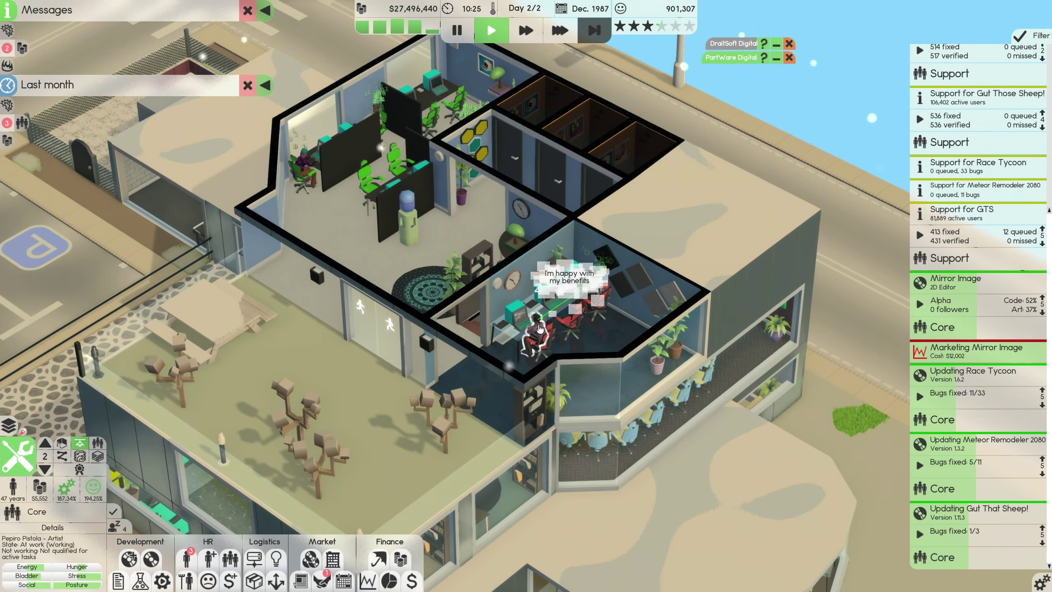
{"action": "scroll", "coordinate": [541, 330], "scroll_direction": "up", "scroll_amount": 2}
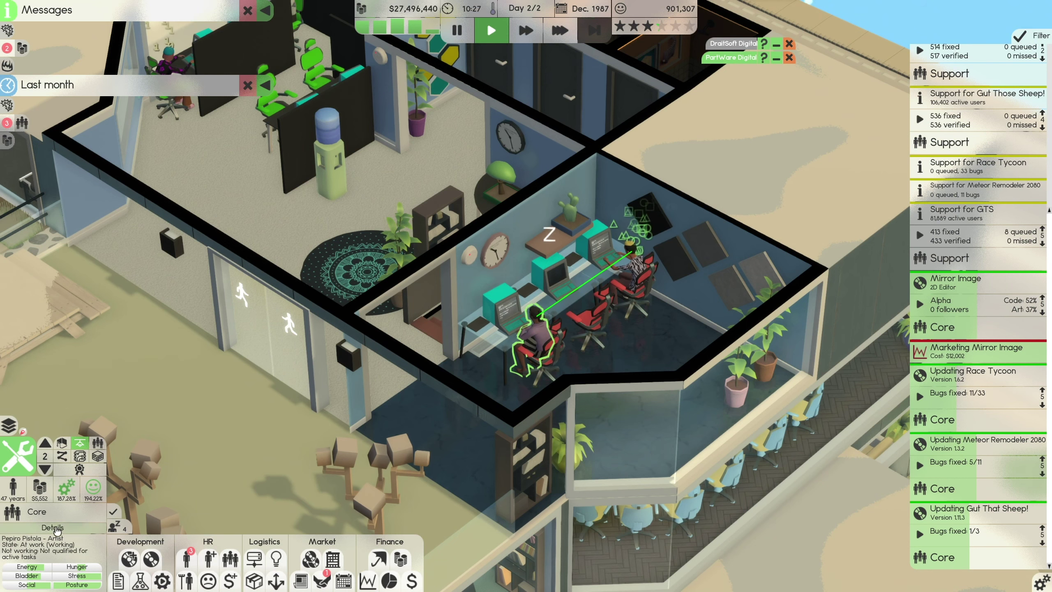
{"action": "double_click", "coordinate": [527, 329]}
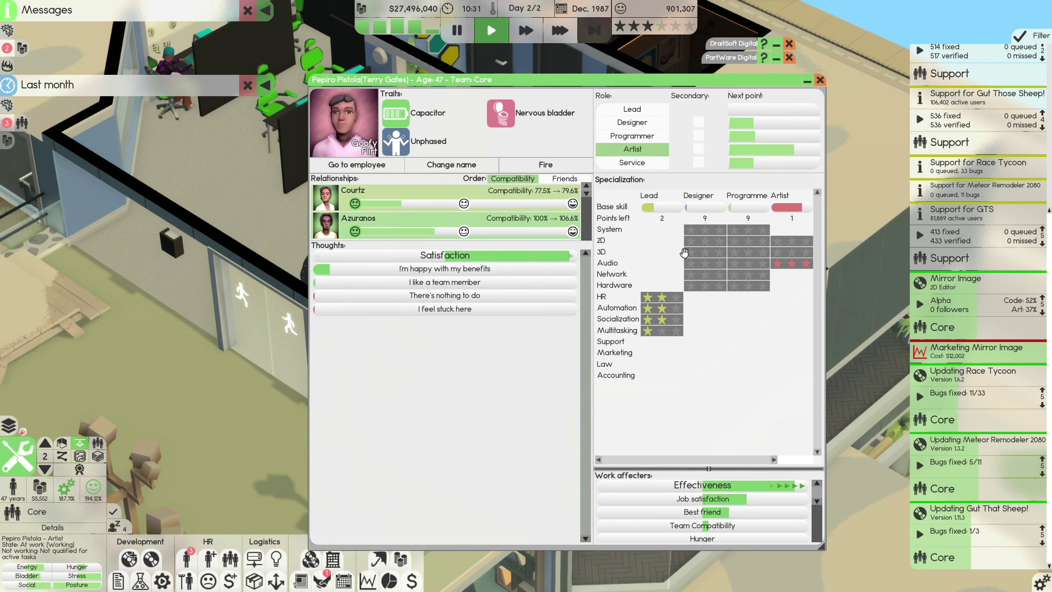
{"action": "left_click", "coordinate": [820, 81]}
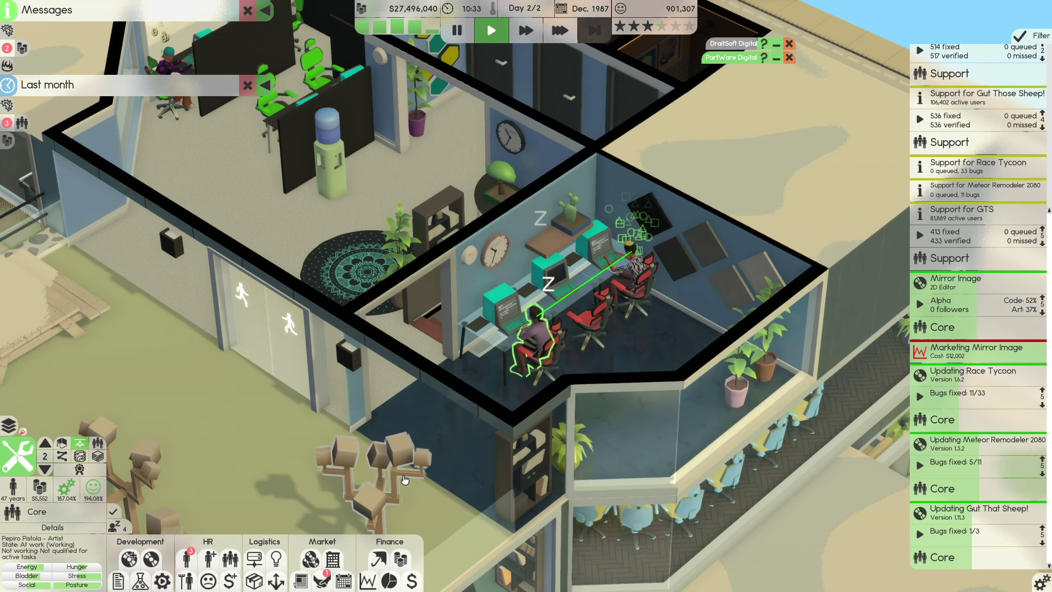
{"action": "left_click", "coordinate": [535, 338]}
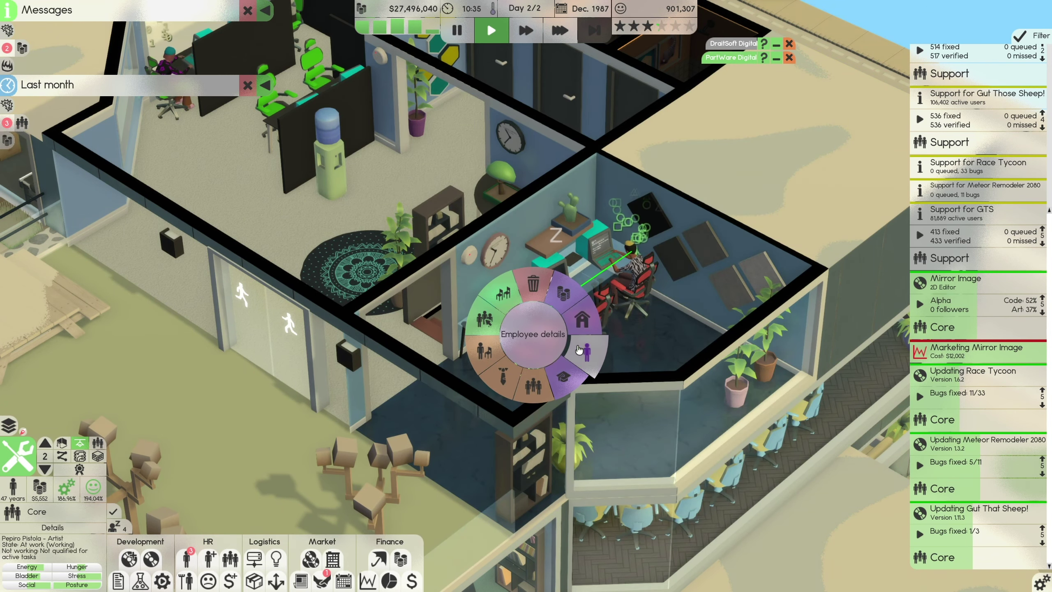
{"action": "left_click", "coordinate": [576, 345]}
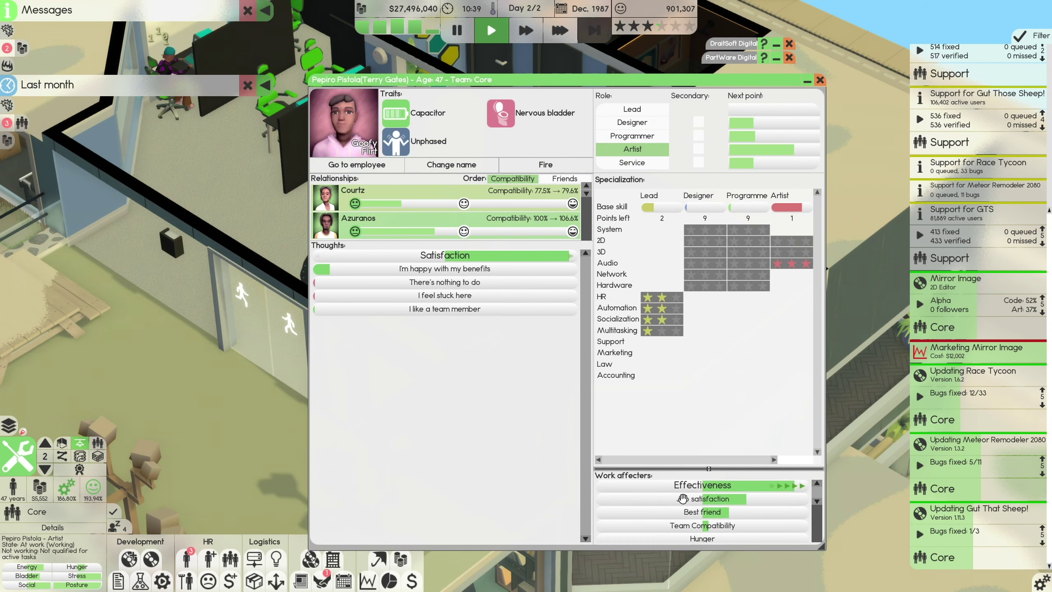
{"action": "left_click", "coordinate": [824, 83]}
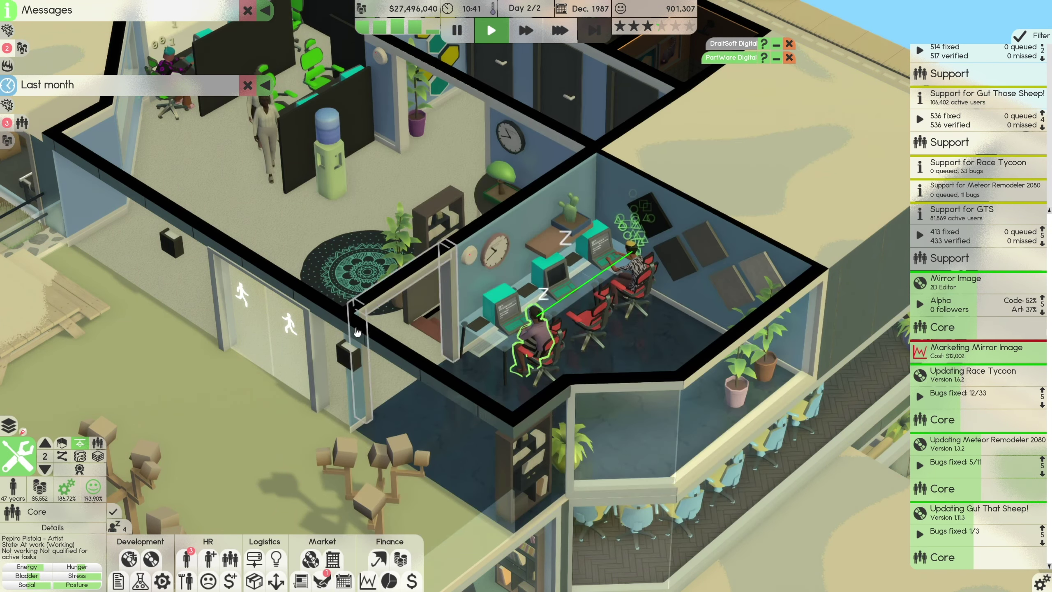
{"action": "left_click_drag", "start_coordinate": [345, 345], "coordinate": [506, 333]}
{"action": "scroll", "coordinate": [494, 327], "scroll_direction": "down", "scroll_amount": 3}
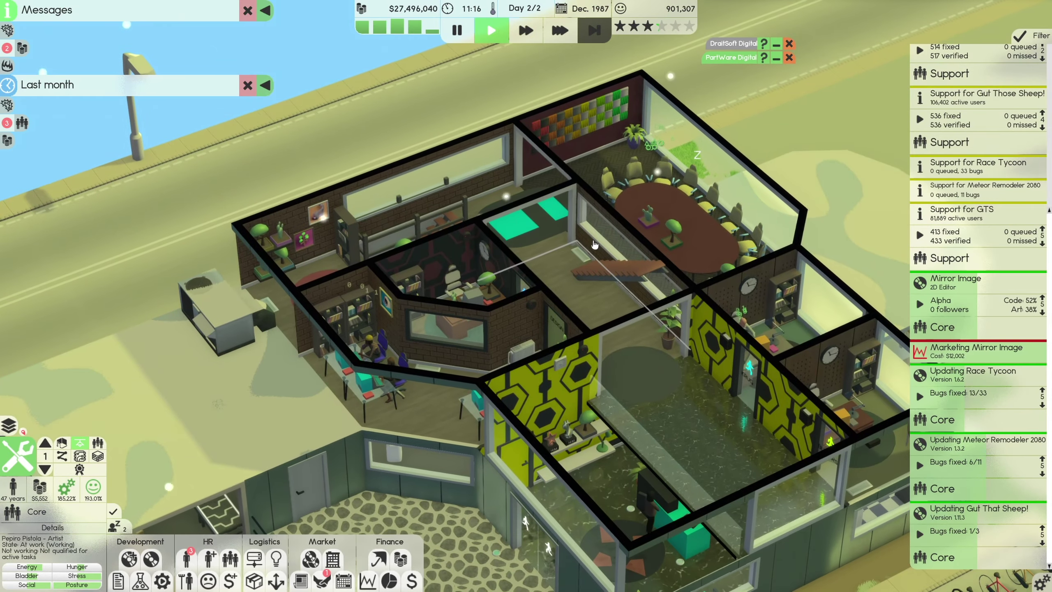
{"action": "scroll", "coordinate": [449, 327], "scroll_direction": "up", "scroll_amount": 4}
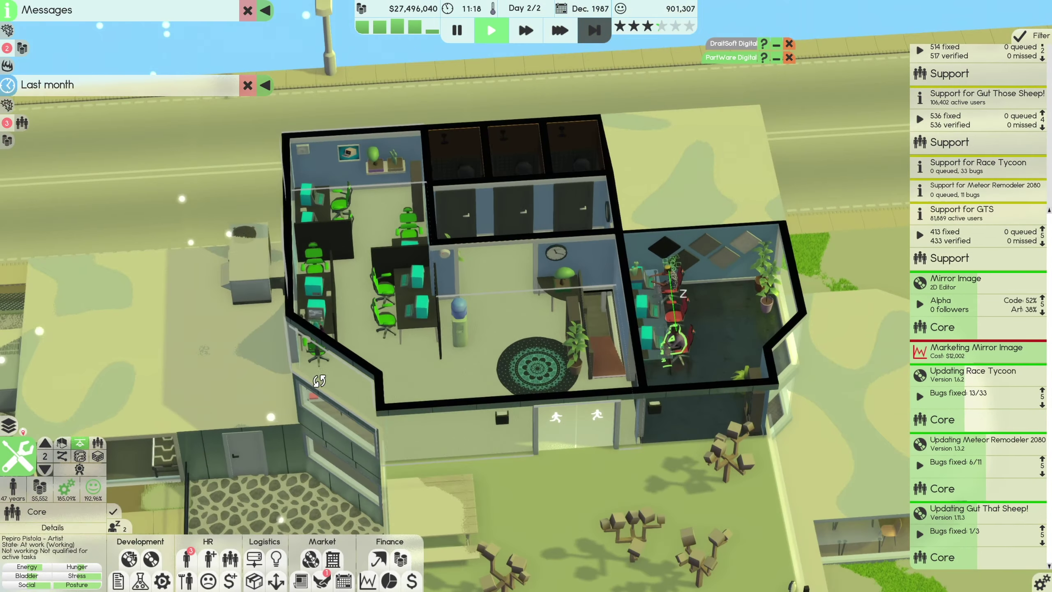
- Look around the office, selecting a worker and the artist in the right-hand room
{"action": "left_click_drag", "start_coordinate": [448, 327], "coordinate": [272, 329]}
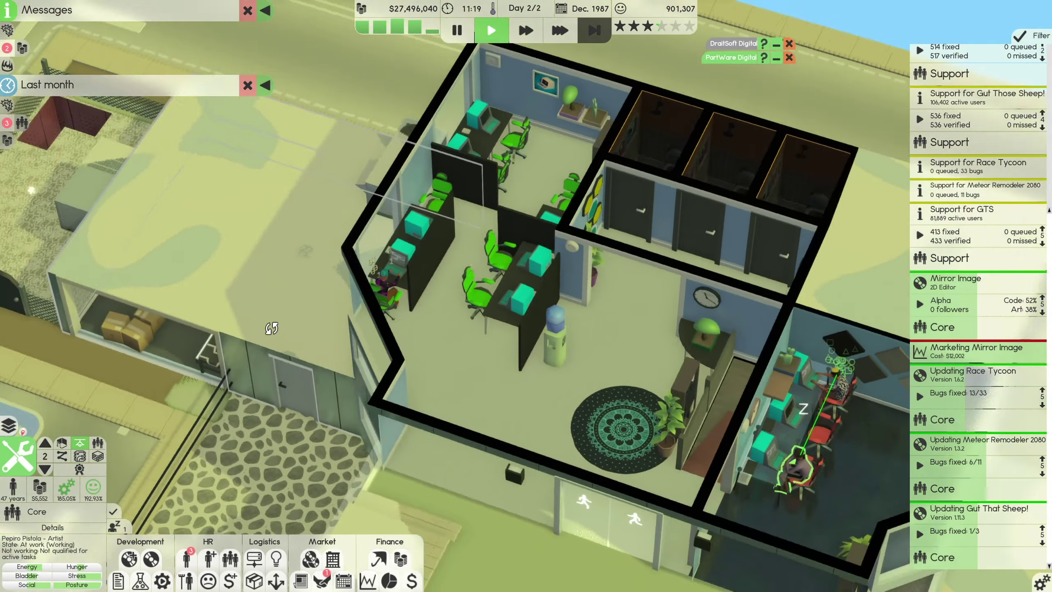
{"action": "left_click", "coordinate": [386, 272]}
{"action": "mouse_move", "coordinate": [387, 272]}
{"action": "left_mouse_down"}
{"action": "mouse_move", "coordinate": [549, 272]}
{"action": "mouse_move", "coordinate": [524, 302]}
{"action": "left_mouse_up"}
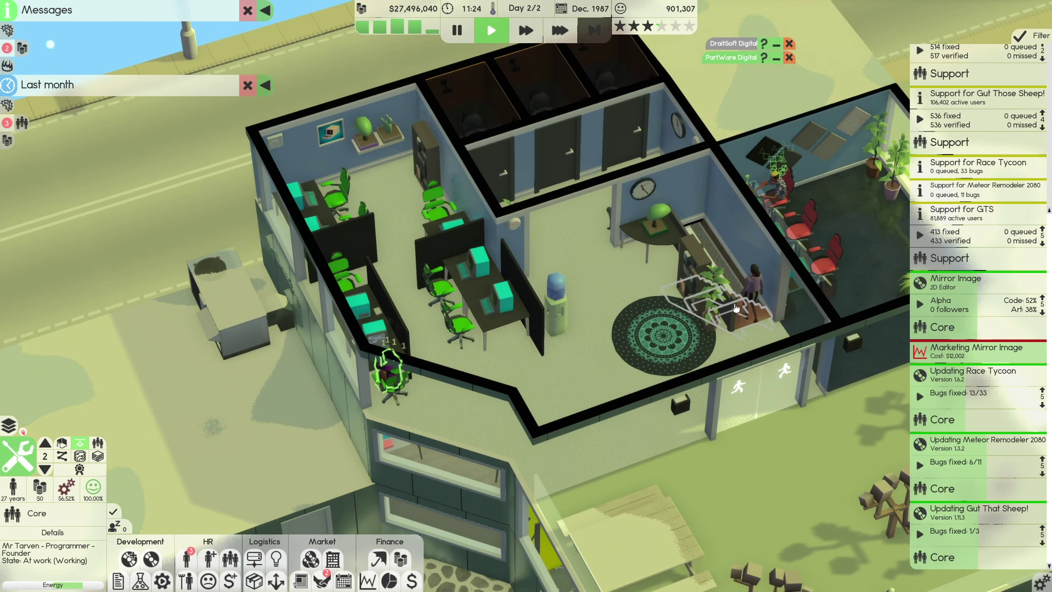
{"action": "left_click", "coordinate": [776, 181]}
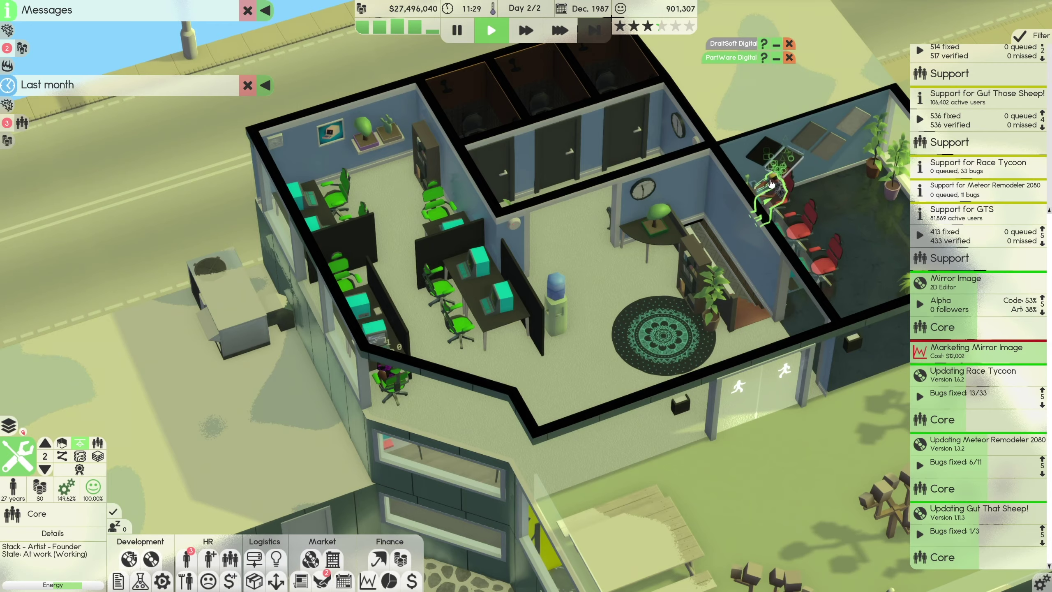
{"action": "scroll", "coordinate": [558, 267], "scroll_direction": "up", "scroll_amount": 3}
{"action": "scroll", "coordinate": [558, 267], "scroll_direction": "up", "scroll_amount": 3}
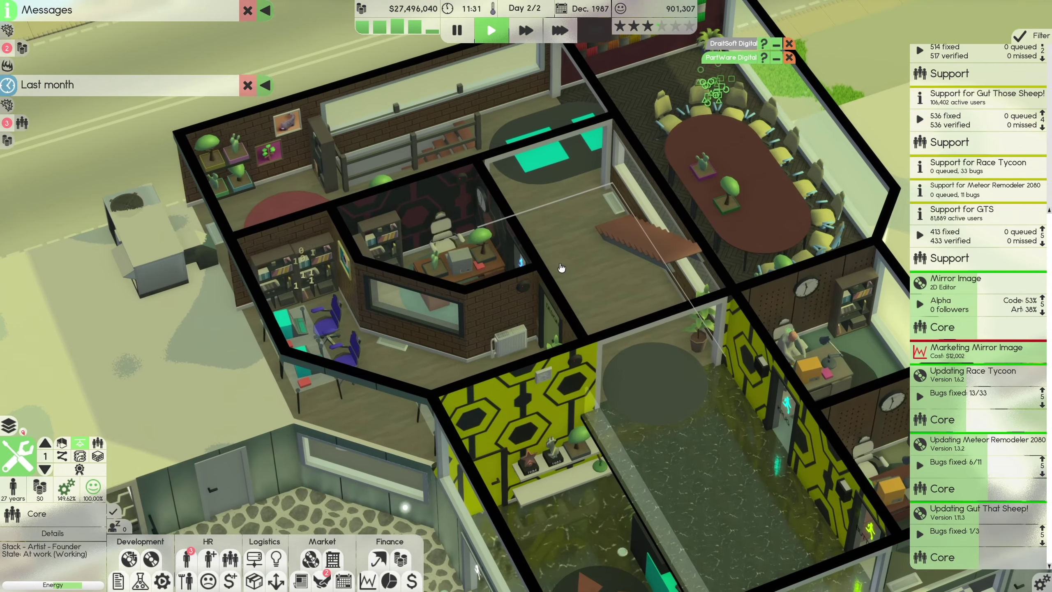
{"action": "scroll", "coordinate": [558, 268], "scroll_direction": "up", "scroll_amount": 2}
{"action": "scroll", "coordinate": [558, 267], "scroll_direction": "down", "scroll_amount": 2}
{"action": "left_click_drag", "start_coordinate": [557, 267], "coordinate": [549, 222]}
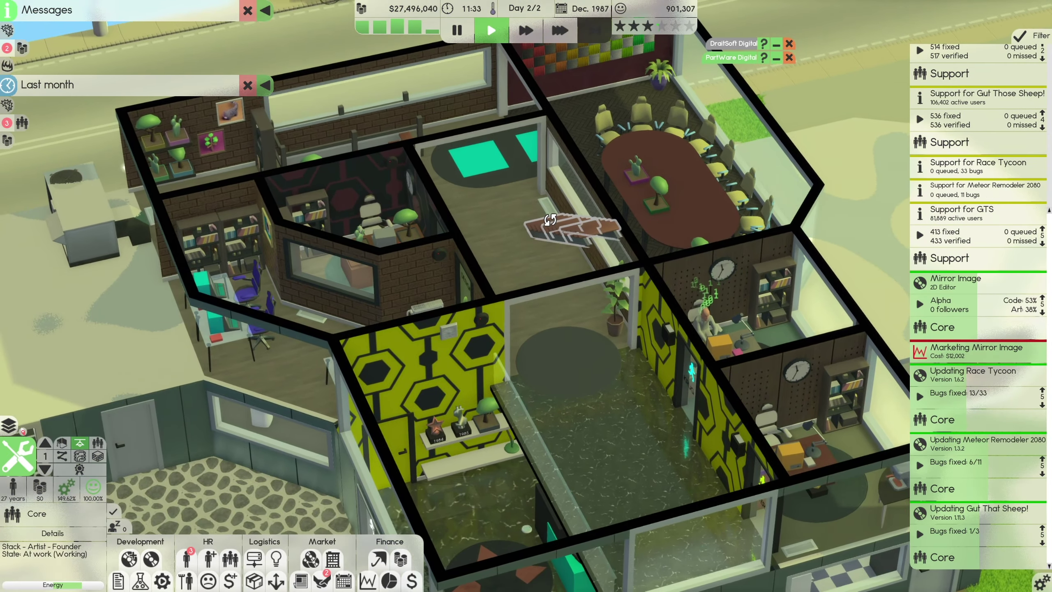
{"action": "scroll", "coordinate": [549, 220], "scroll_direction": "down", "scroll_amount": 3}
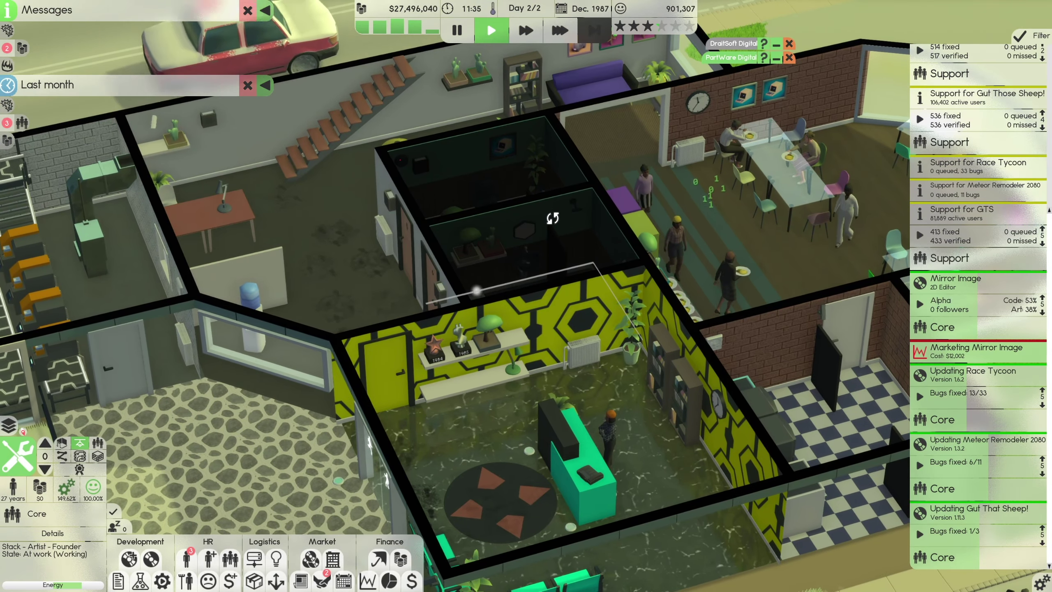
- Pause, check a cafeteria designer and an artist, then resume at normal speed
{"action": "key", "text": "space"}
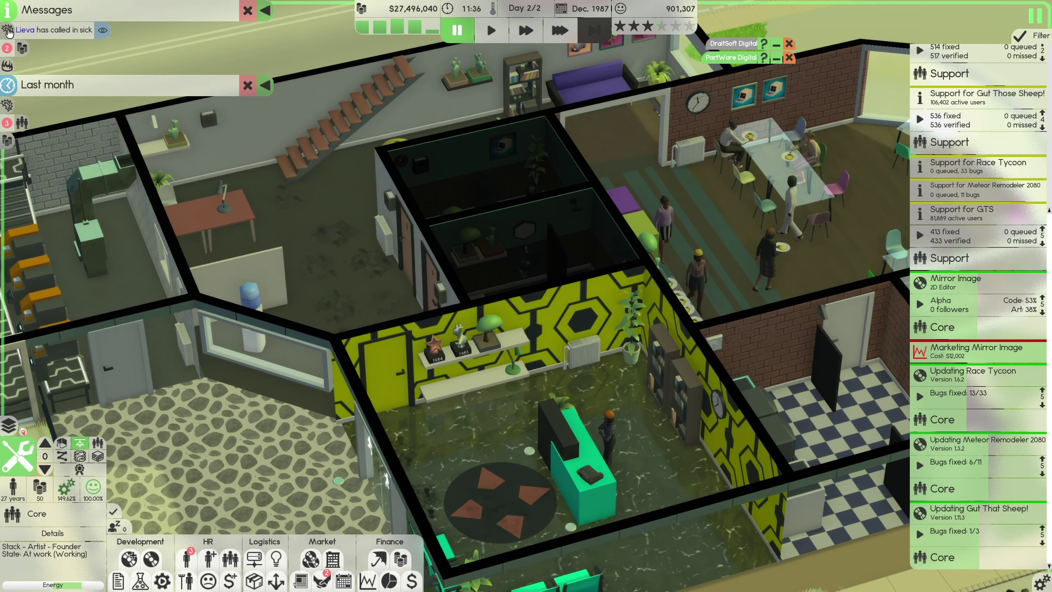
{"action": "scroll", "coordinate": [526, 247], "scroll_direction": "down", "scroll_amount": 3}
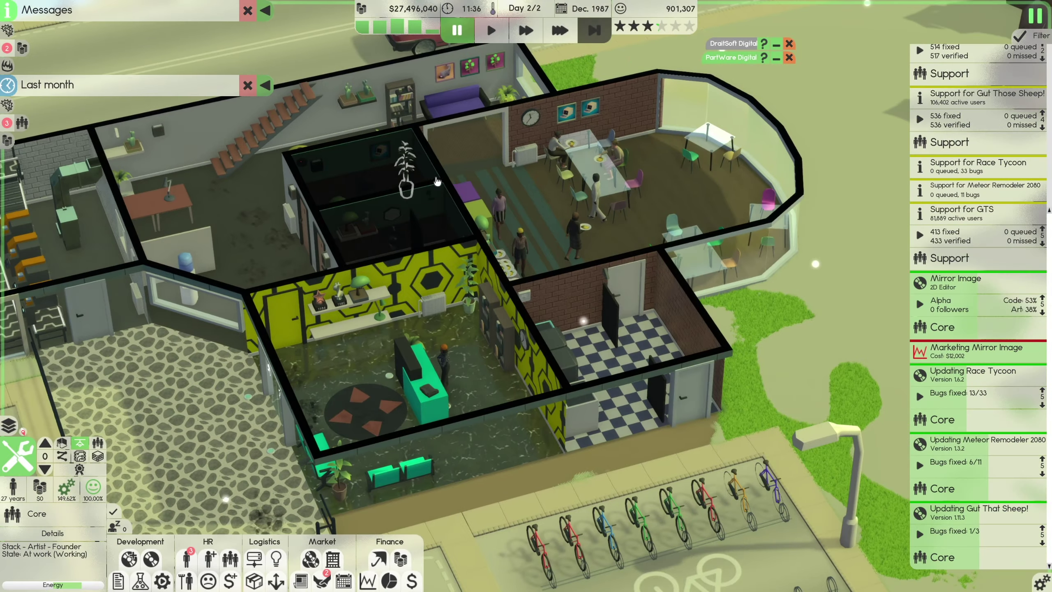
{"action": "left_click", "coordinate": [575, 238]}
{"action": "scroll", "coordinate": [575, 246], "scroll_direction": "up", "scroll_amount": 4}
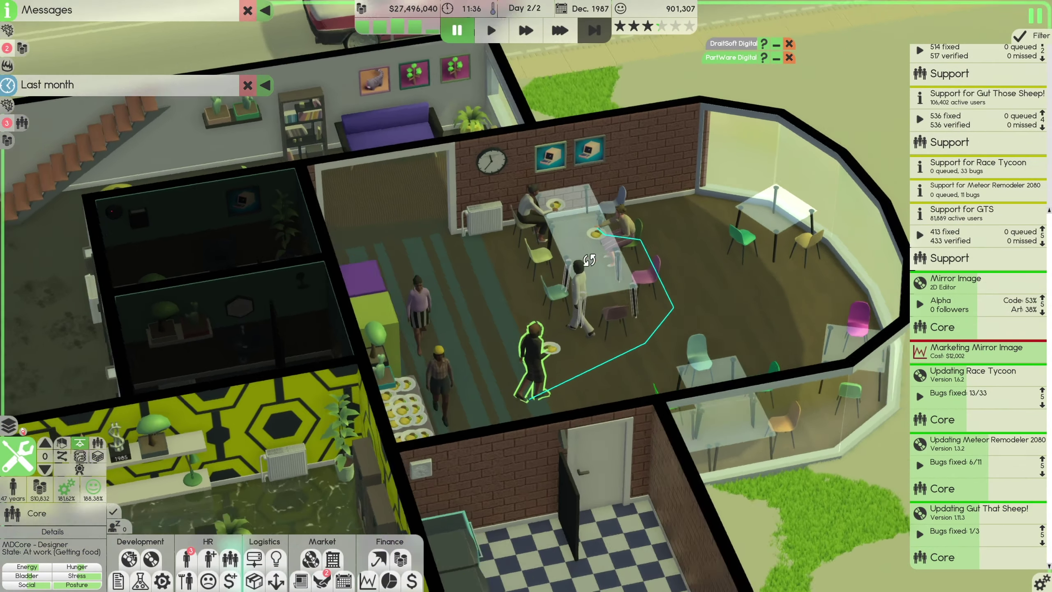
{"action": "left_click", "coordinate": [535, 354]}
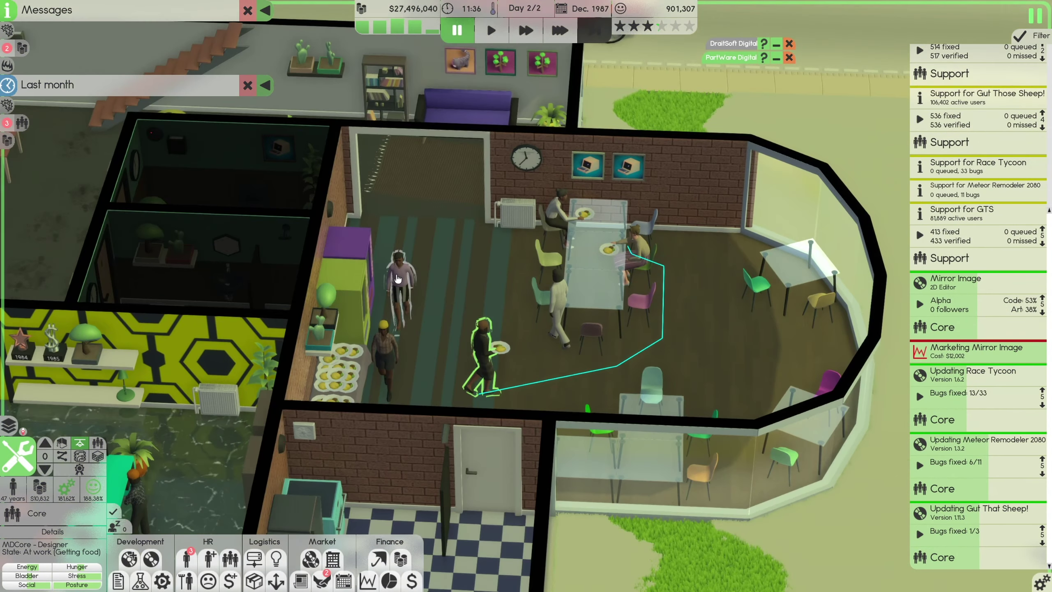
{"action": "scroll", "coordinate": [526, 271], "scroll_direction": "down", "scroll_amount": 2}
{"action": "scroll", "coordinate": [458, 288], "scroll_direction": "up", "scroll_amount": 2}
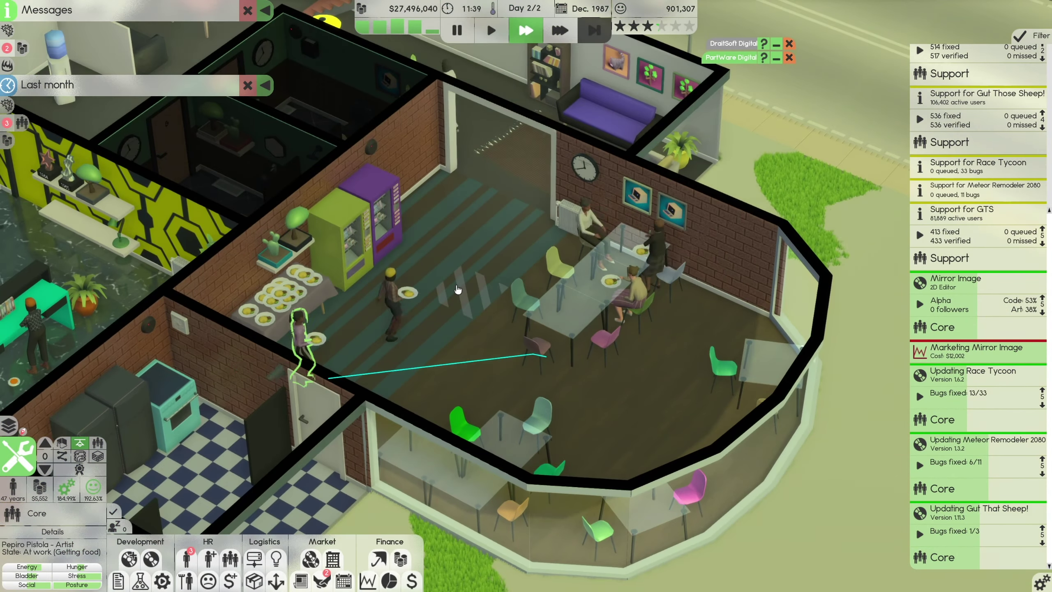
{"action": "key", "text": "1"}
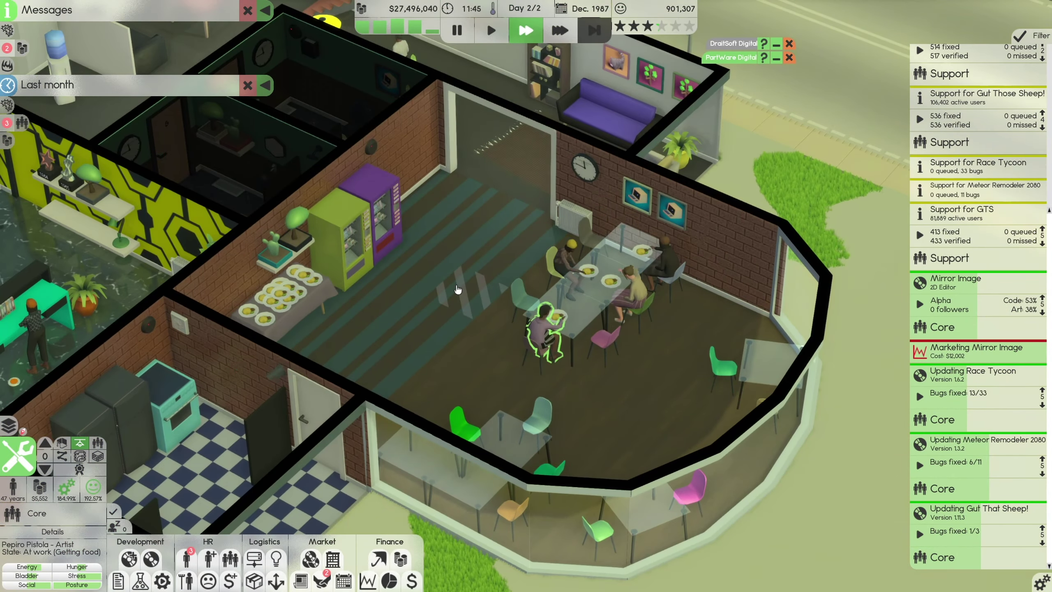
{"action": "left_click_drag", "start_coordinate": [458, 288], "coordinate": [495, 233]}
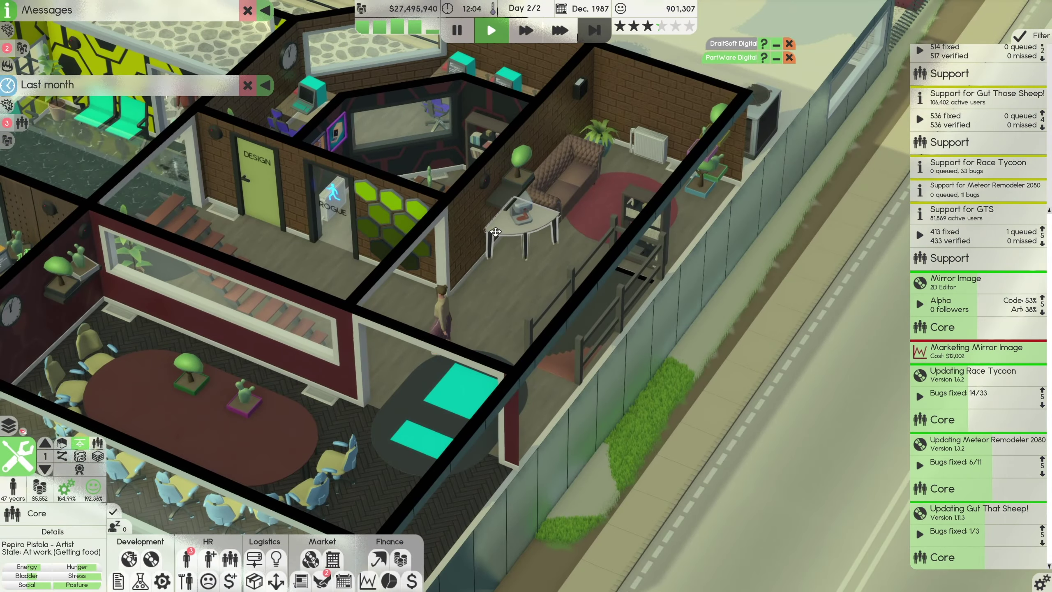
- Move the first corner table beside the break-room vending machines
{"action": "right_click", "coordinate": [495, 232]}
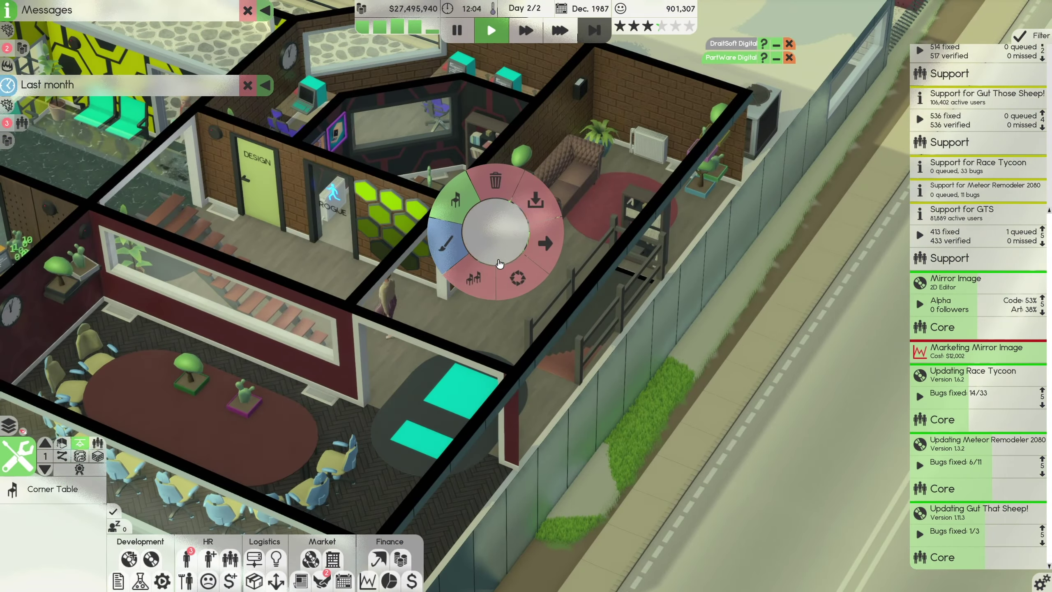
{"action": "left_click", "coordinate": [495, 232]}
{"action": "scroll", "coordinate": [495, 232], "scroll_direction": "down", "scroll_amount": 3}
{"action": "left_click_drag", "start_coordinate": [495, 233], "coordinate": [427, 290]}
{"action": "scroll", "coordinate": [428, 289], "scroll_direction": "up", "scroll_amount": 3}
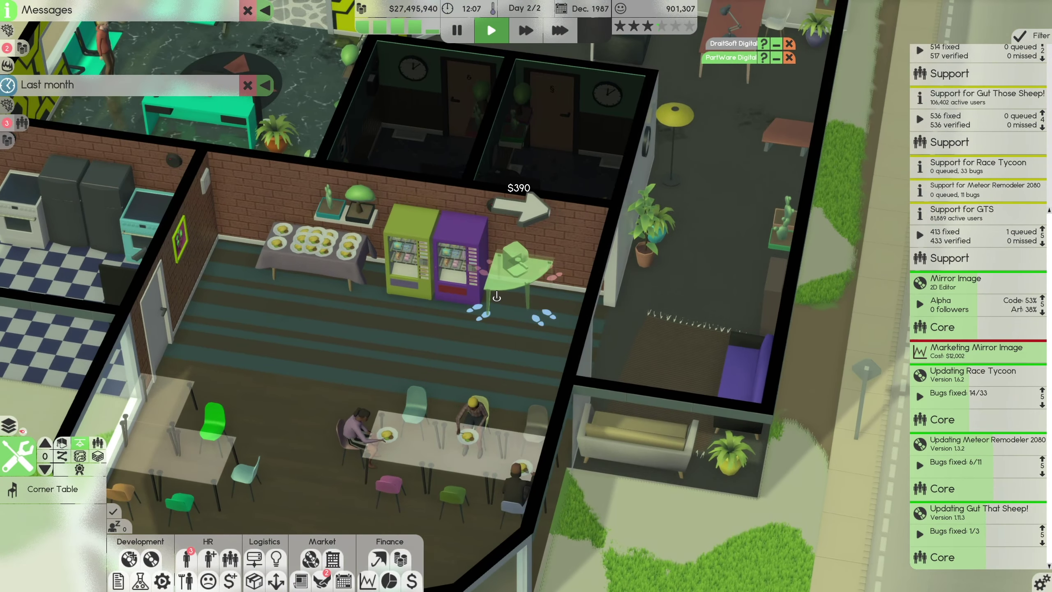
{"action": "left_click", "coordinate": [496, 295]}
{"action": "left_click_drag", "start_coordinate": [496, 296], "coordinate": [570, 353]}
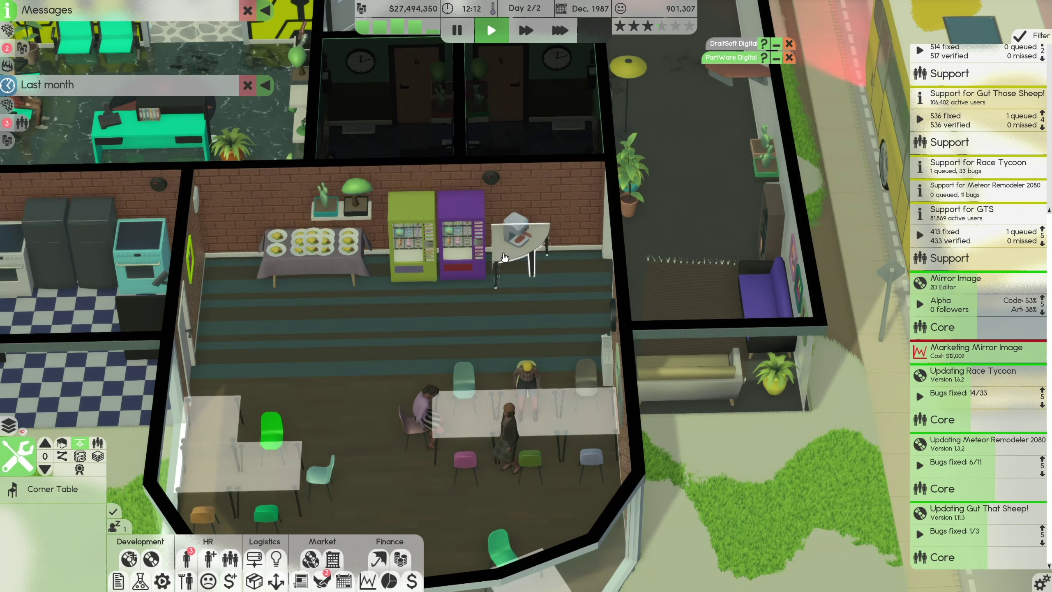
{"action": "key", "text": "w"}
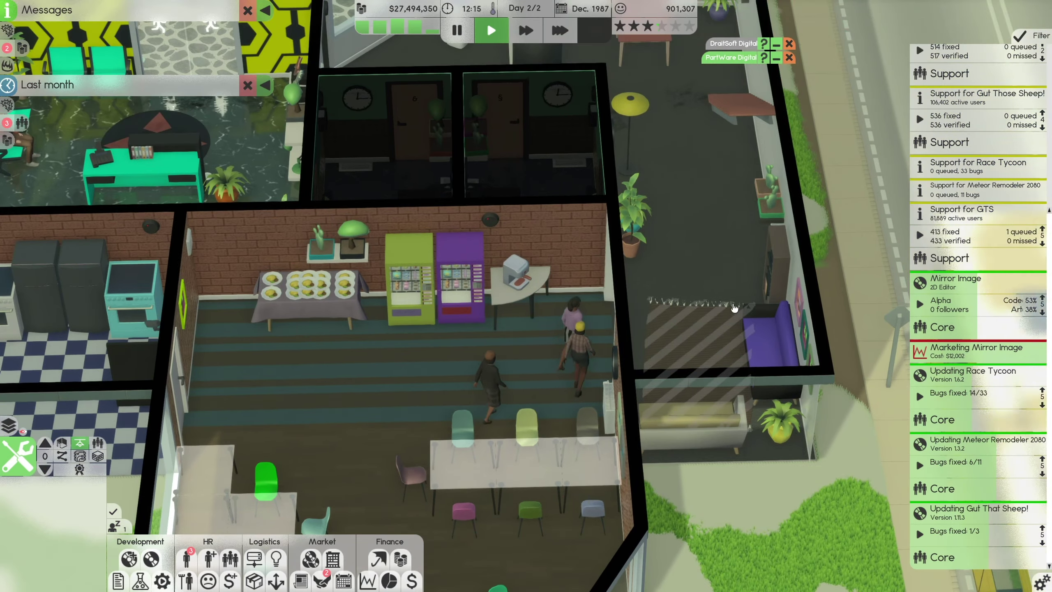
{"action": "key", "text": "w"}
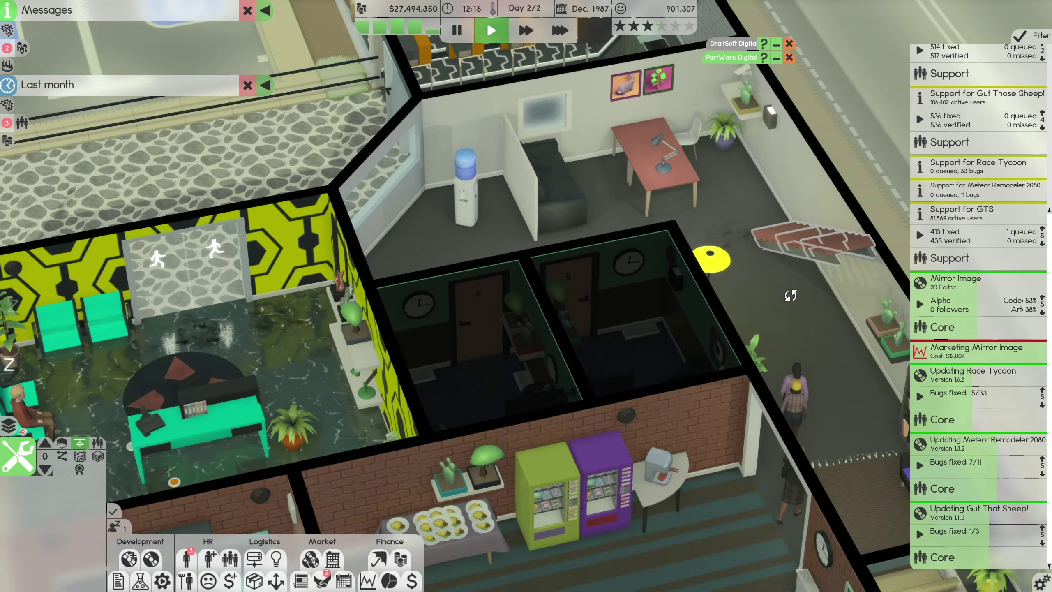
{"action": "scroll", "coordinate": [693, 327], "scroll_direction": "down", "scroll_amount": 3}
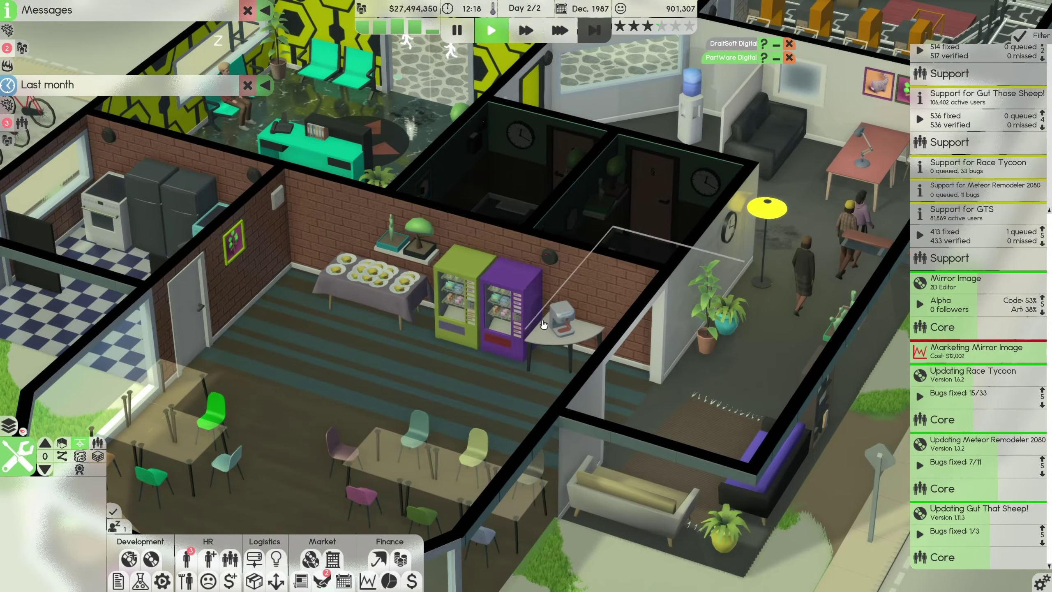
- Move the second corner table near the yellow door
{"action": "left_click", "coordinate": [547, 342]}
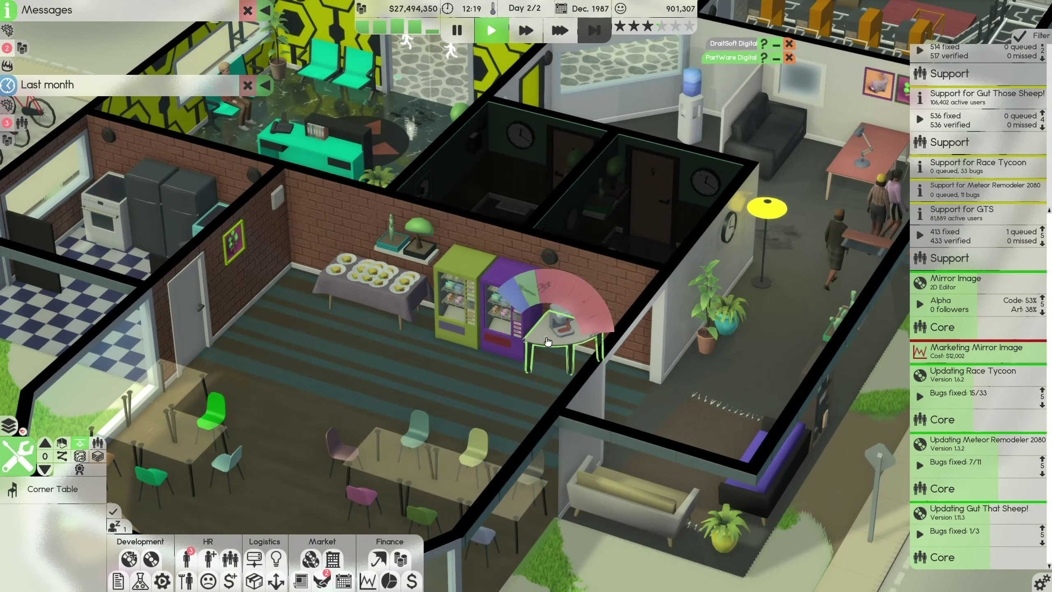
{"action": "left_click", "coordinate": [547, 342]}
{"action": "key", "text": "w"}
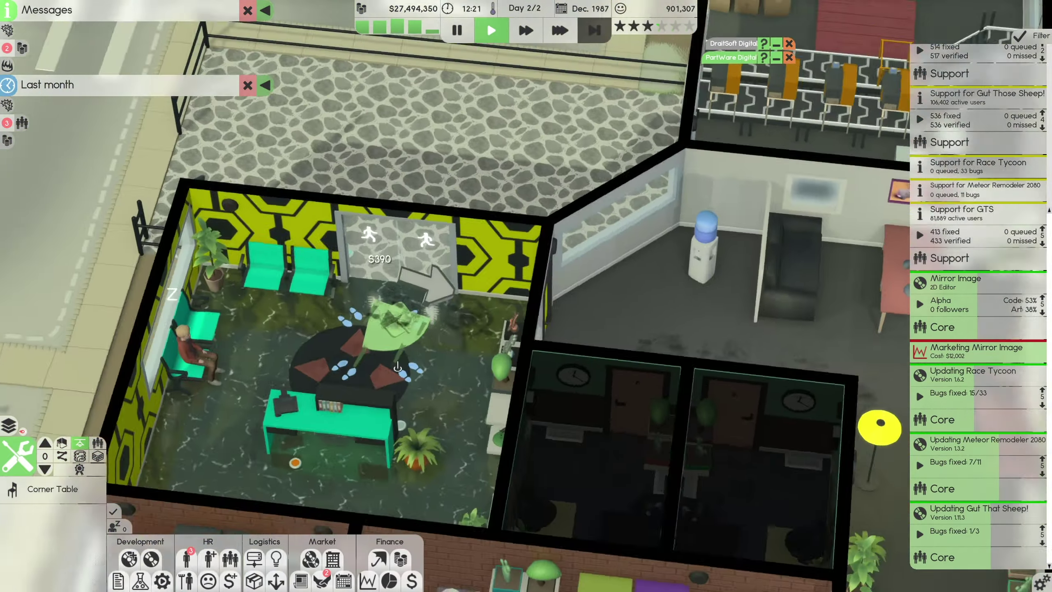
{"action": "key", "text": "w"}
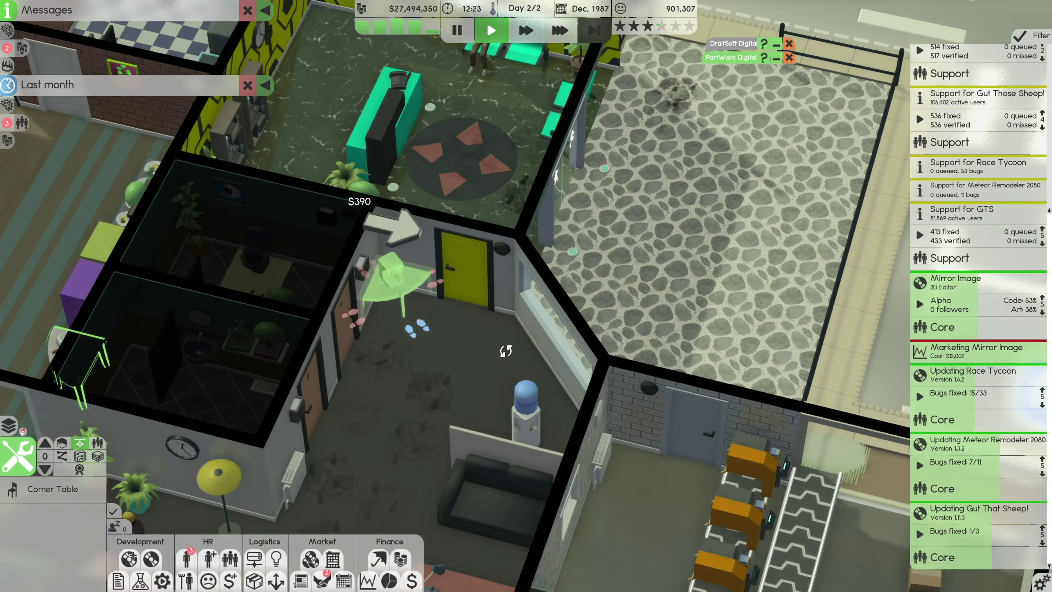
{"action": "left_click", "coordinate": [506, 352]}
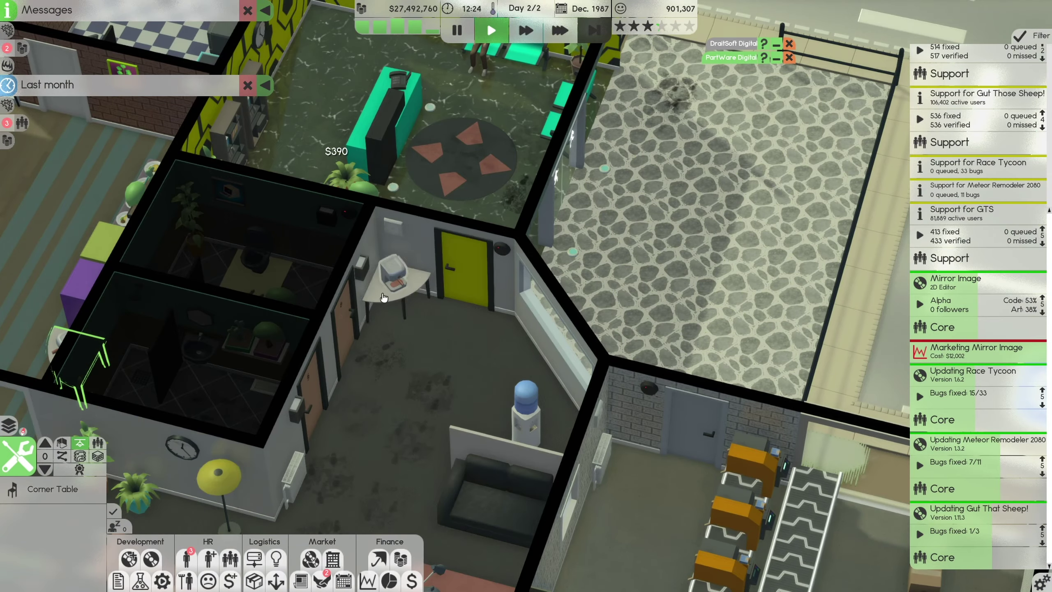
{"action": "key", "text": "q"}
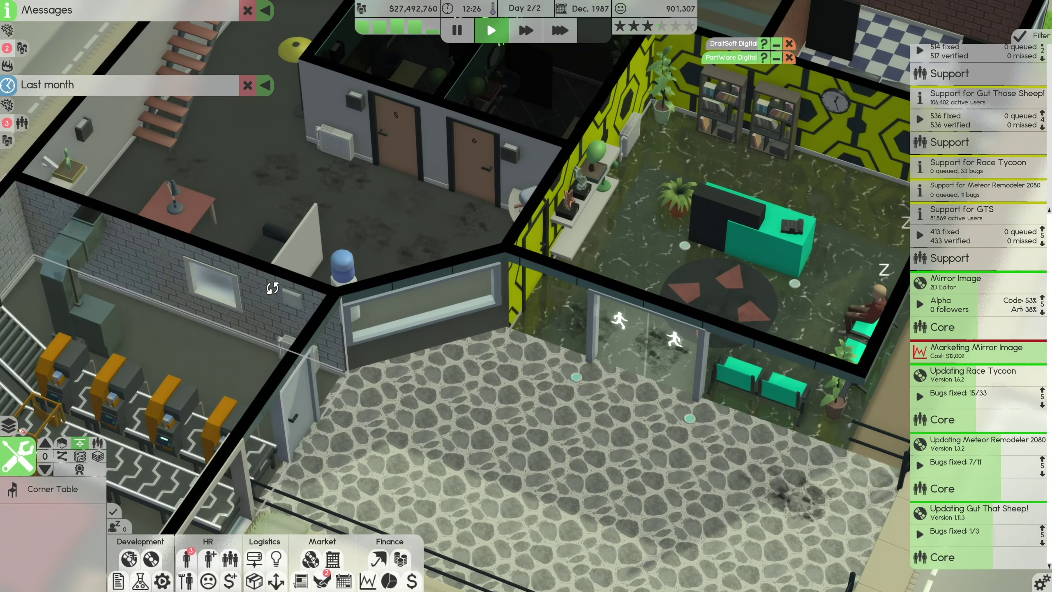
{"action": "scroll", "coordinate": [324, 296], "scroll_direction": "down", "scroll_amount": 3}
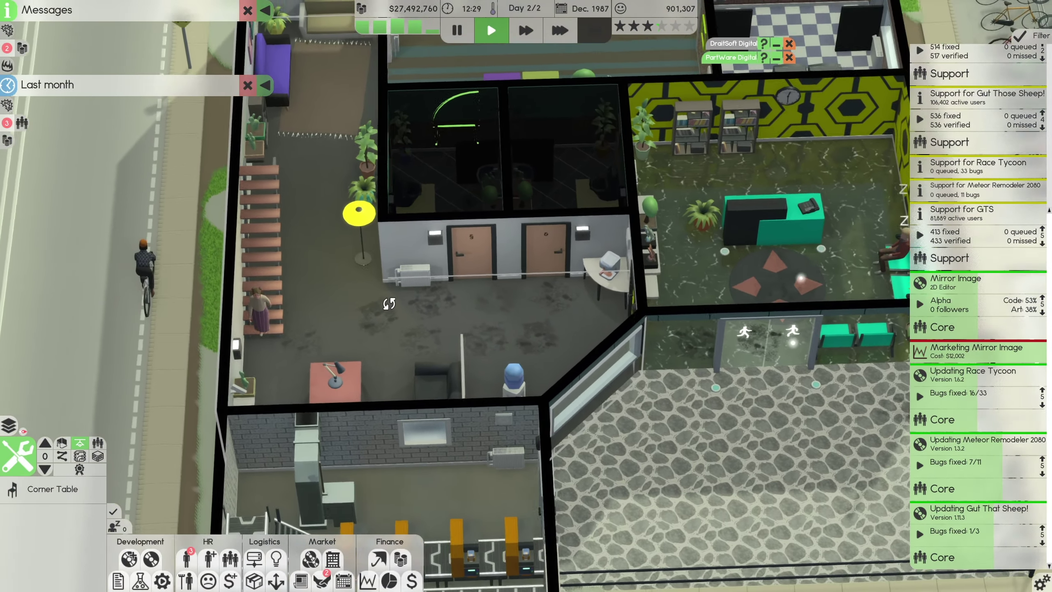
{"action": "key", "text": "q"}
{"action": "scroll", "coordinate": [367, 309], "scroll_direction": "down", "scroll_amount": 3}
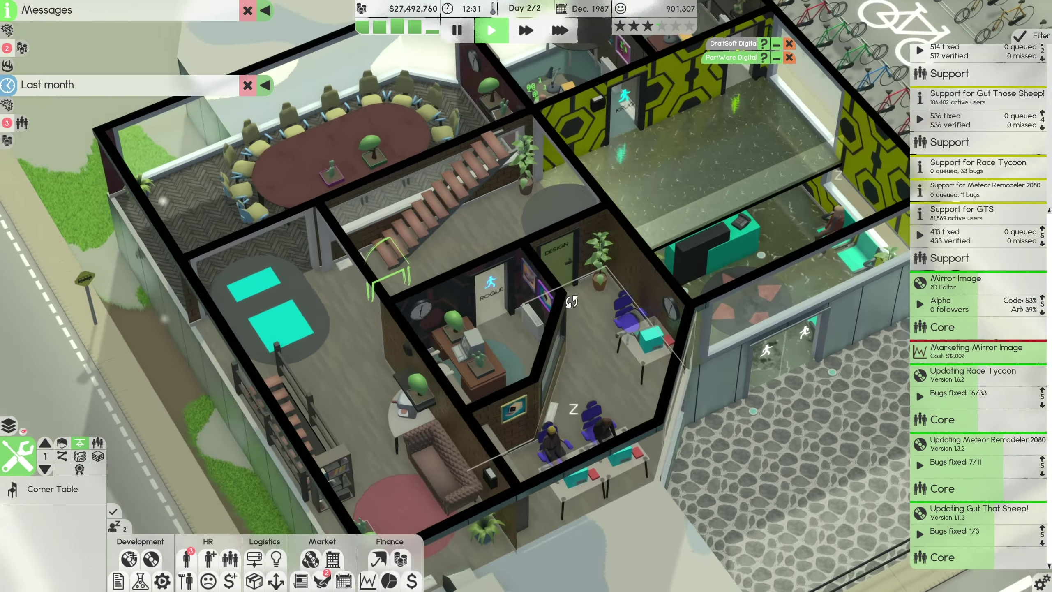
{"action": "scroll", "coordinate": [440, 324], "scroll_direction": "up", "scroll_amount": 3}
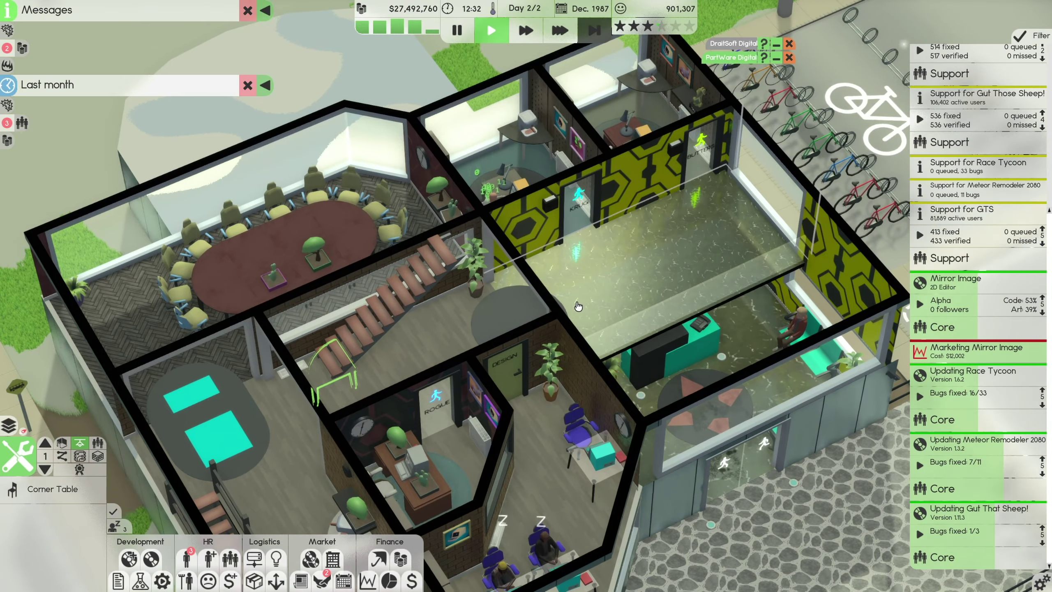
{"action": "mouse_move", "coordinate": [711, 282]}
{"action": "left_mouse_down"}
{"action": "mouse_move", "coordinate": [419, 282]}
{"action": "mouse_move", "coordinate": [340, 251]}
{"action": "left_mouse_up"}
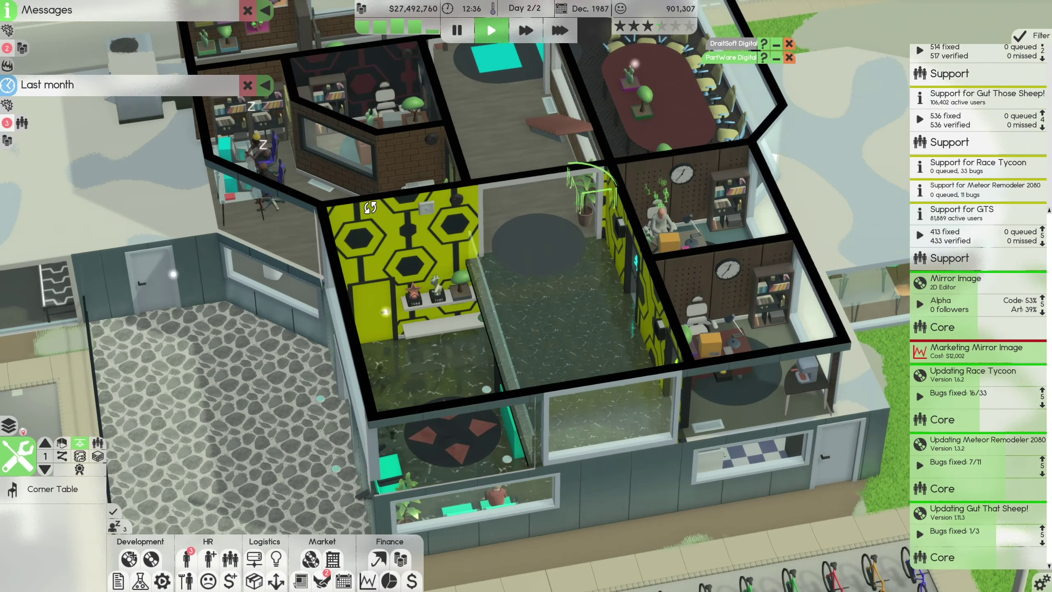
{"action": "scroll", "coordinate": [526, 296], "scroll_direction": "down", "scroll_amount": 5}
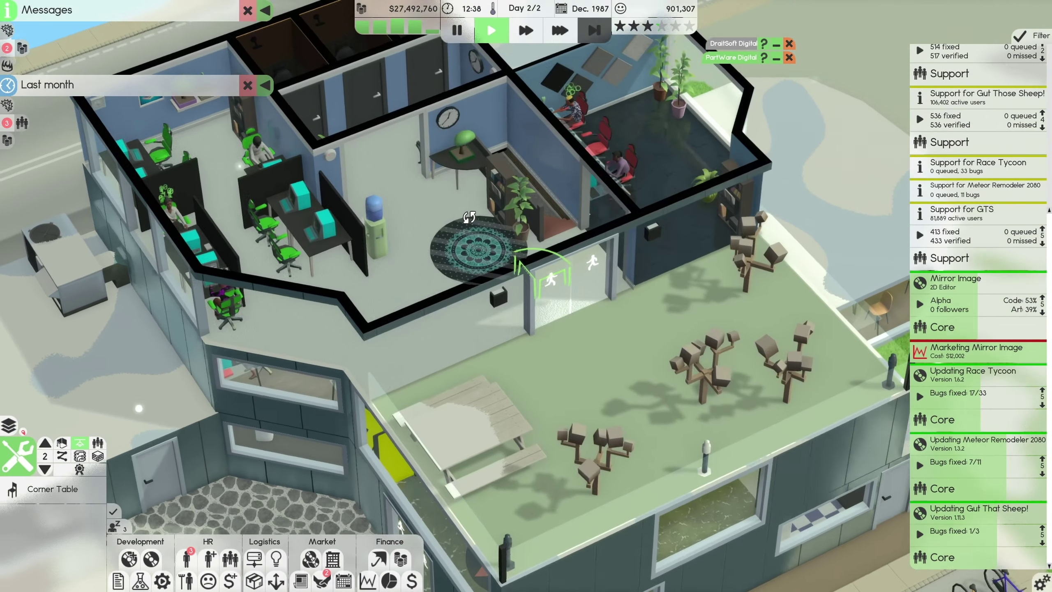
{"action": "scroll", "coordinate": [468, 216], "scroll_direction": "up", "scroll_amount": 3}
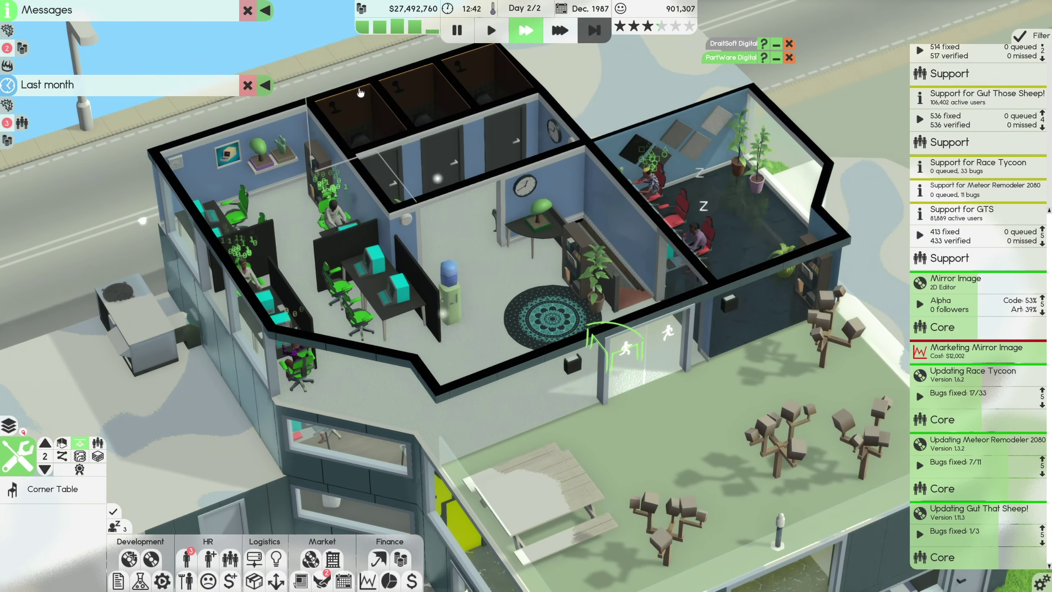
{"action": "scroll", "coordinate": [361, 93], "scroll_direction": "up", "scroll_amount": 1}
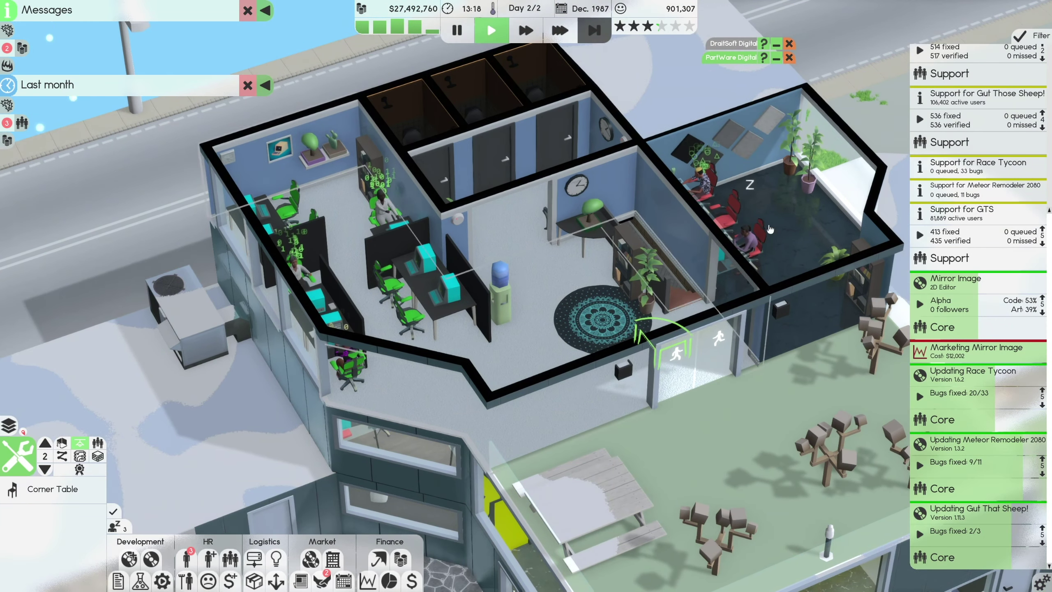
- Open Mirror Image's options, speed up, and check two meeting-room employees on another floor
{"action": "left_click", "coordinate": [953, 283]}
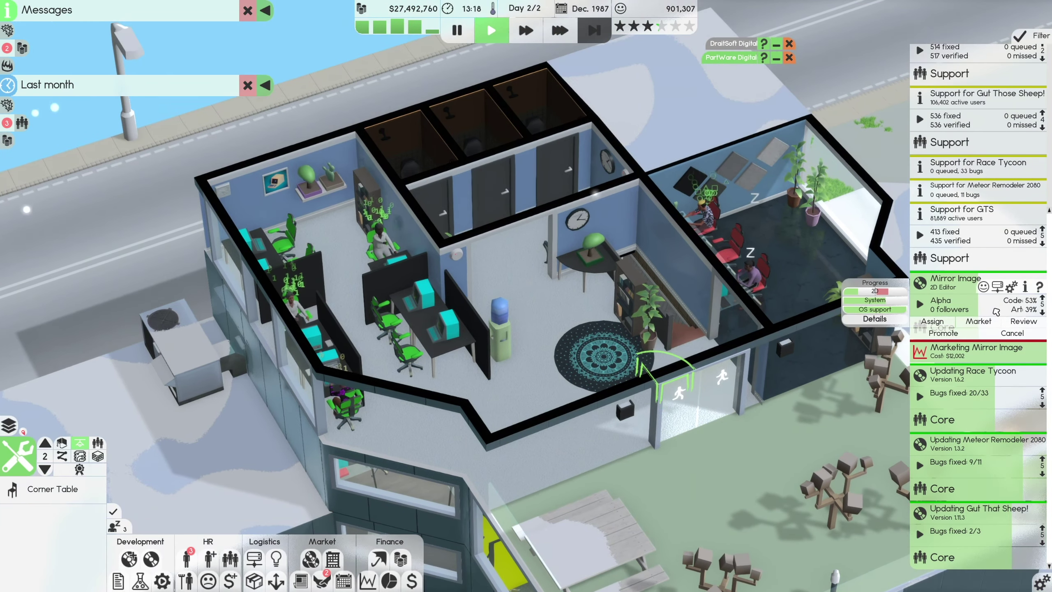
{"action": "key", "text": "2"}
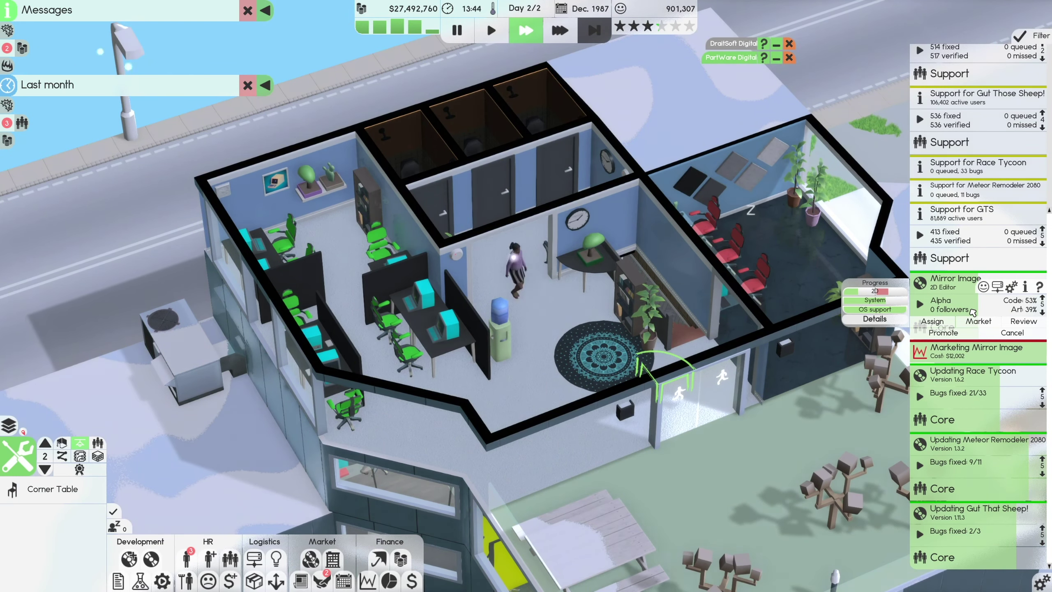
{"action": "key", "text": "Page_Up"}
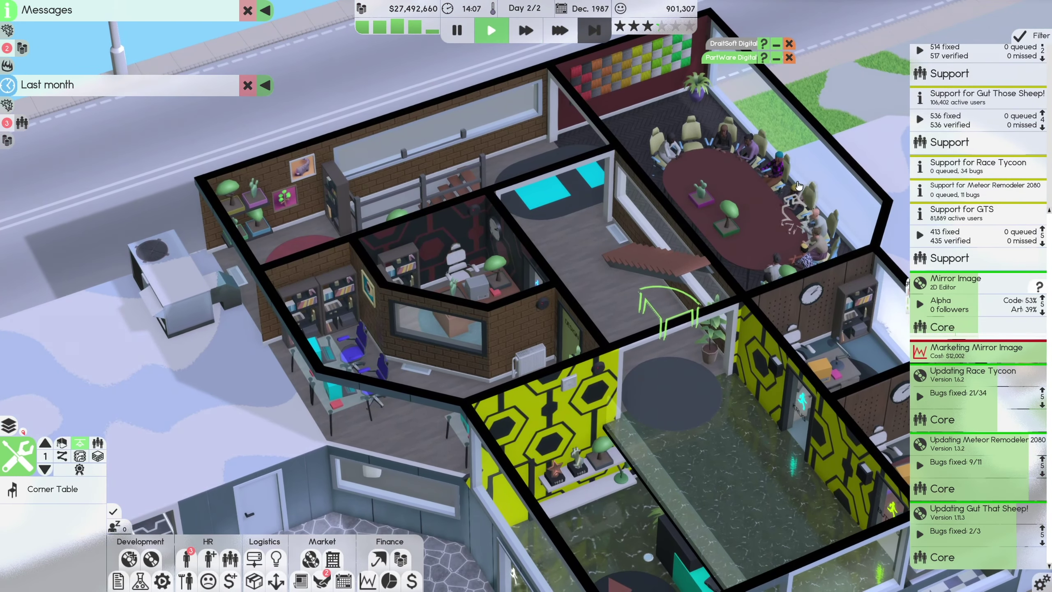
{"action": "left_click", "coordinate": [791, 206]}
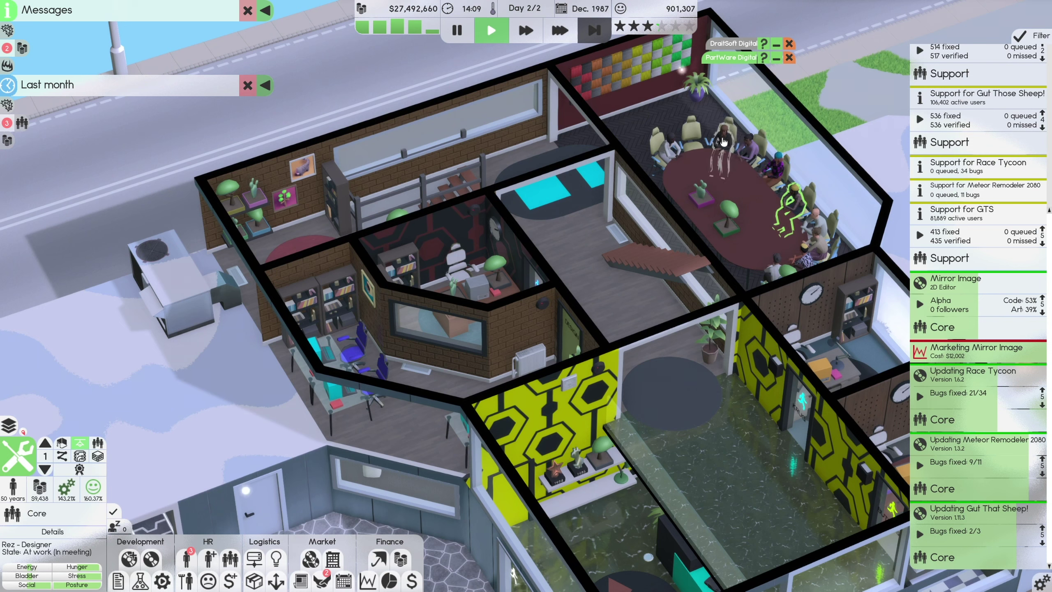
{"action": "left_click", "coordinate": [723, 142]}
- Fast-forward on the upper floor until Meteor Remodeler 2080 (11/11) and Gut Those Sheep! (3/3) are fixed
{"action": "key", "text": "3"}
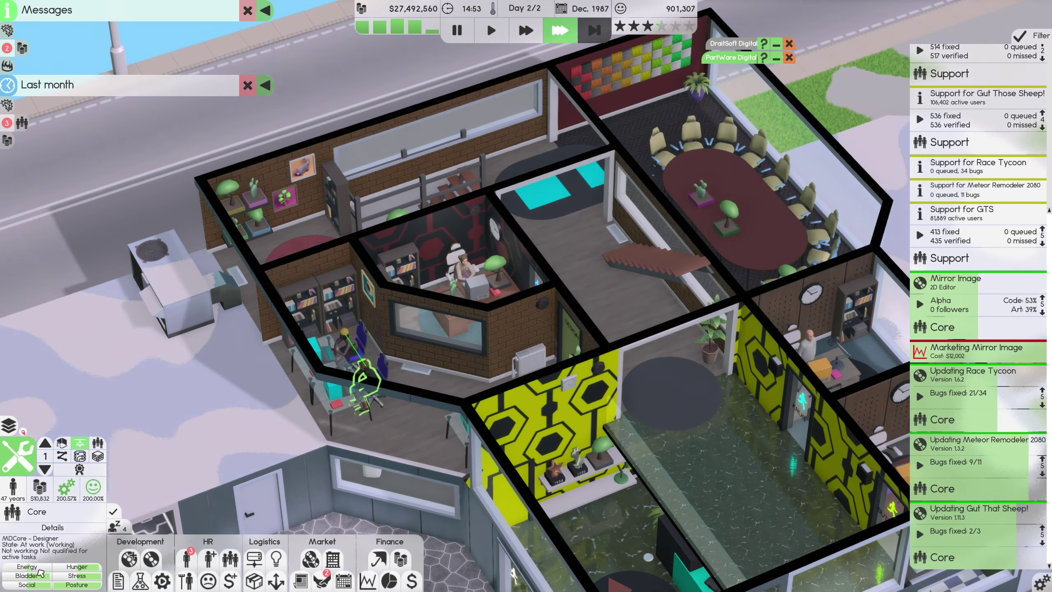
{"action": "key", "text": "1"}
{"action": "key", "text": "Page_Up"}
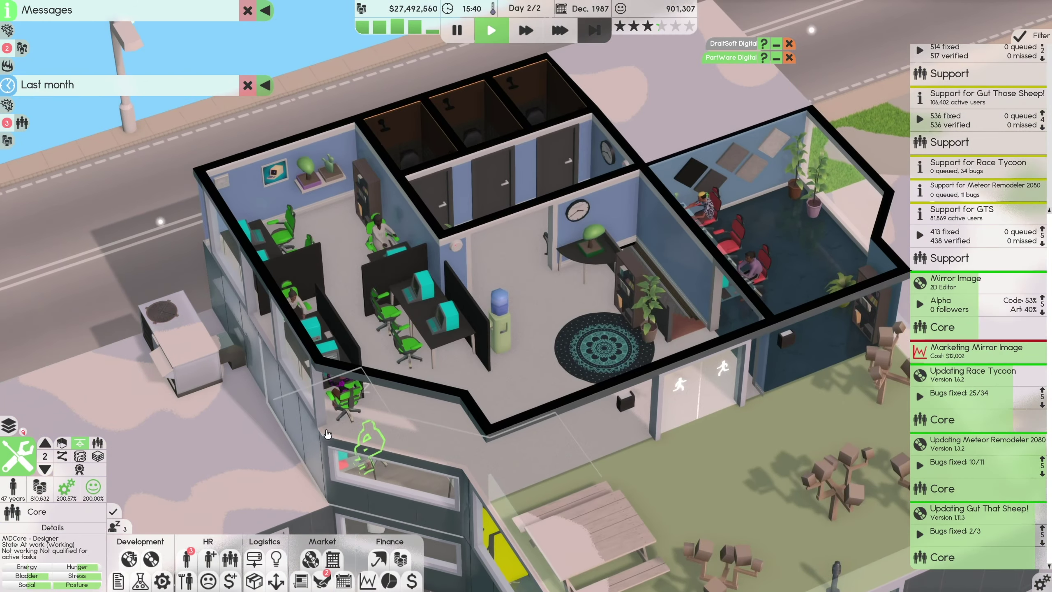
{"action": "scroll", "coordinate": [331, 431], "scroll_direction": "up", "scroll_amount": 1}
{"action": "left_click", "coordinate": [380, 246]}
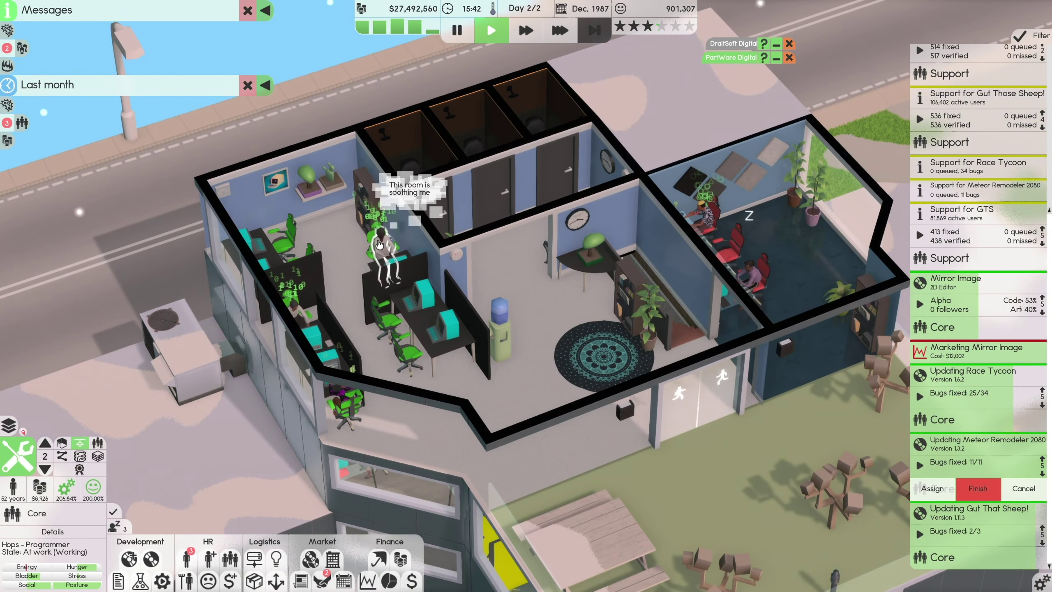
{"action": "key", "text": "3"}
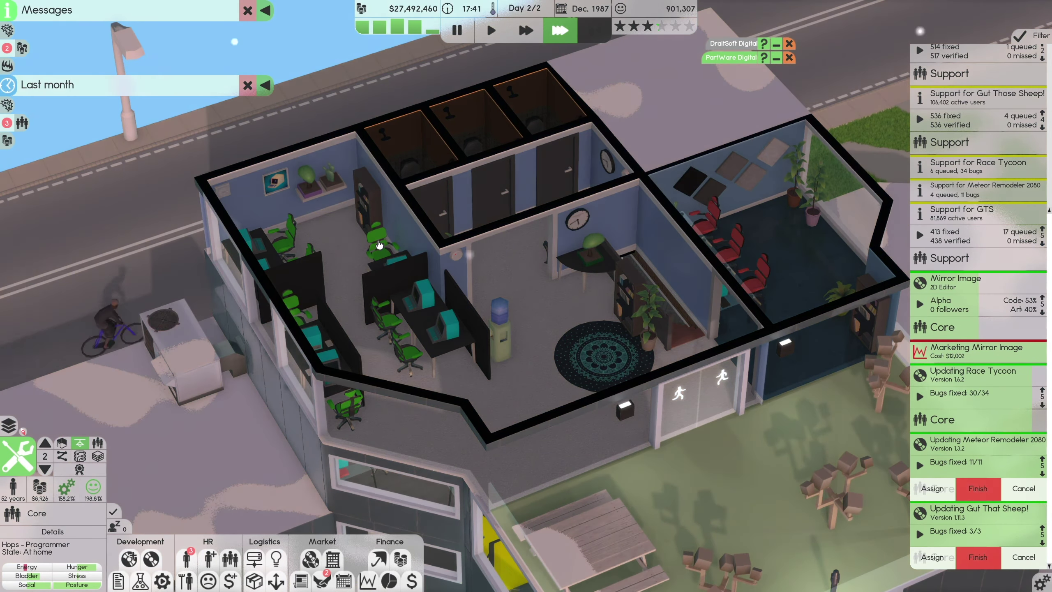
{"action": "key", "text": "1"}
{"action": "scroll", "coordinate": [977, 329], "scroll_direction": "up", "scroll_amount": 3}
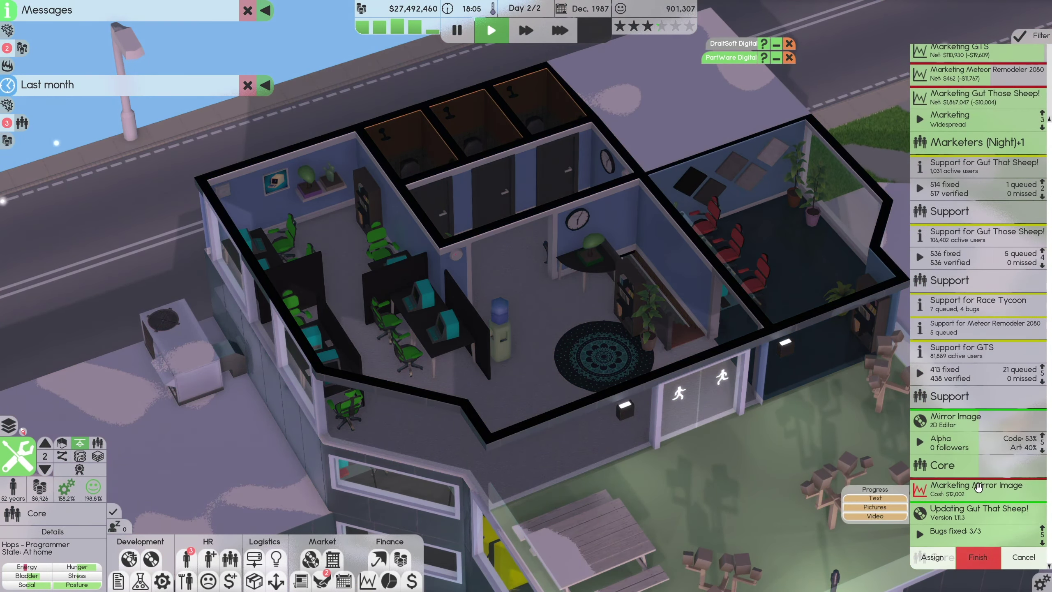
{"action": "left_click", "coordinate": [977, 557]}
{"action": "mouse_move", "coordinate": [977, 185]}
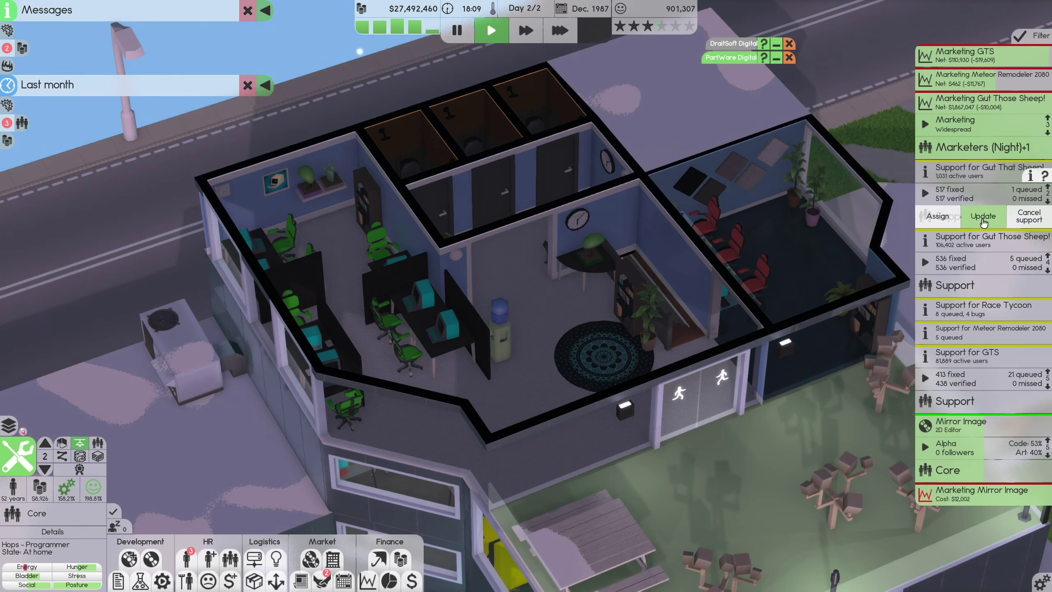
{"action": "left_click", "coordinate": [983, 217]}
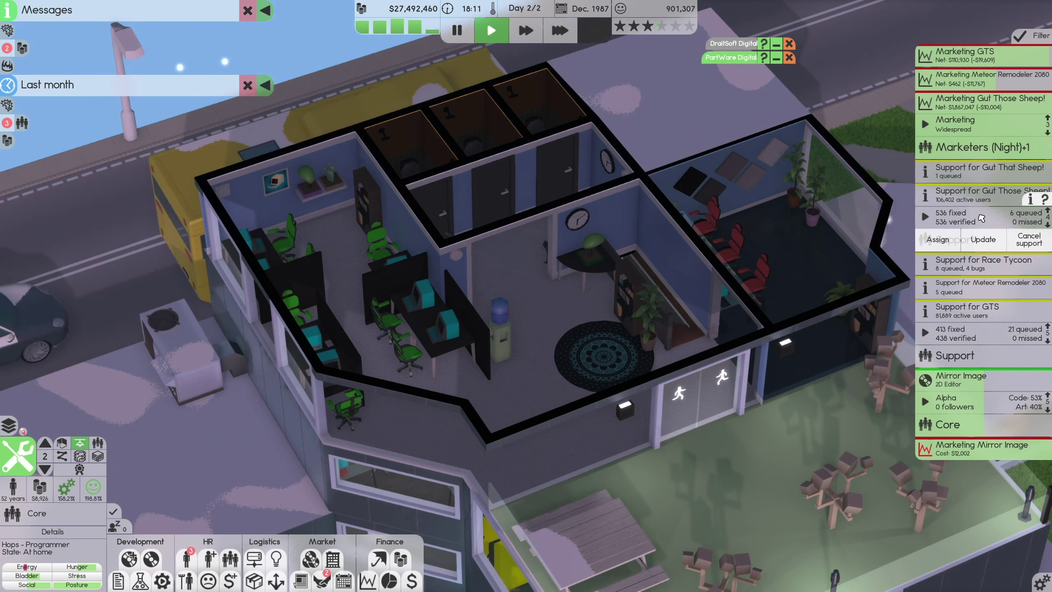
{"action": "left_click", "coordinate": [978, 173]}
{"action": "left_click", "coordinate": [983, 217]}
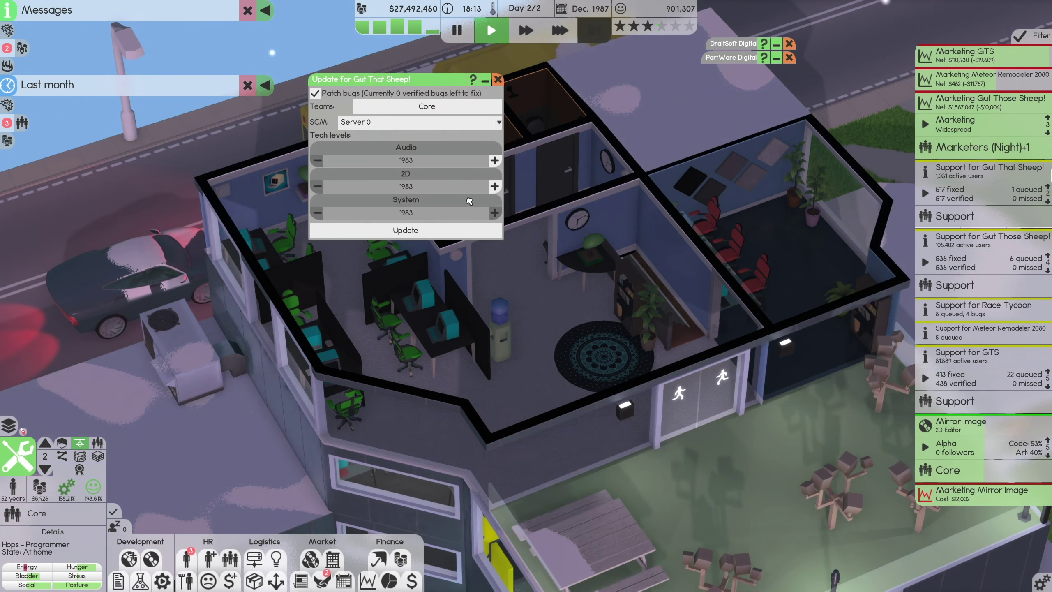
{"action": "left_click", "coordinate": [498, 79]}
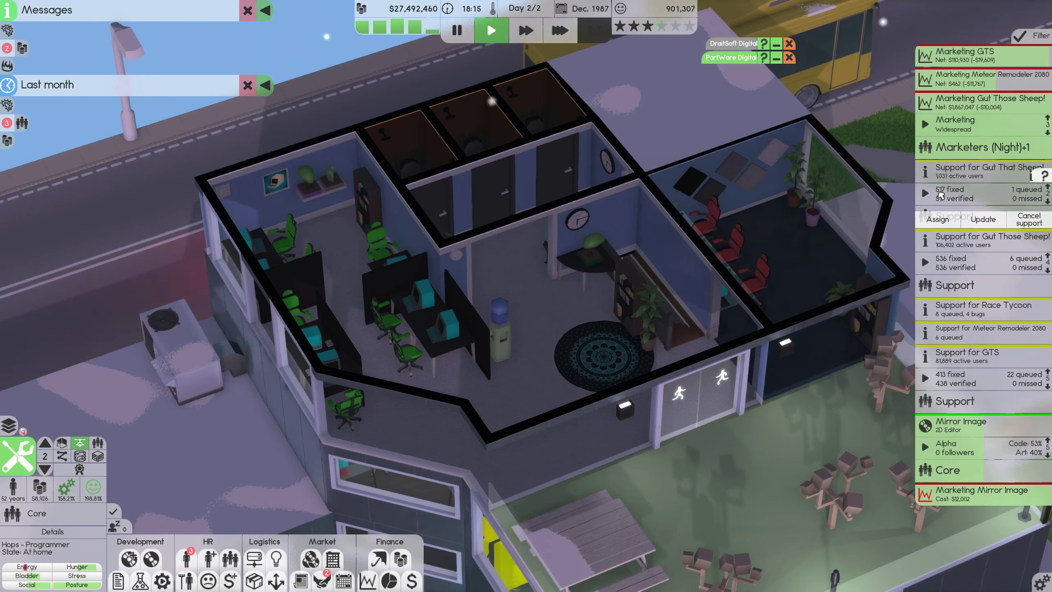
{"action": "left_click", "coordinate": [978, 173]}
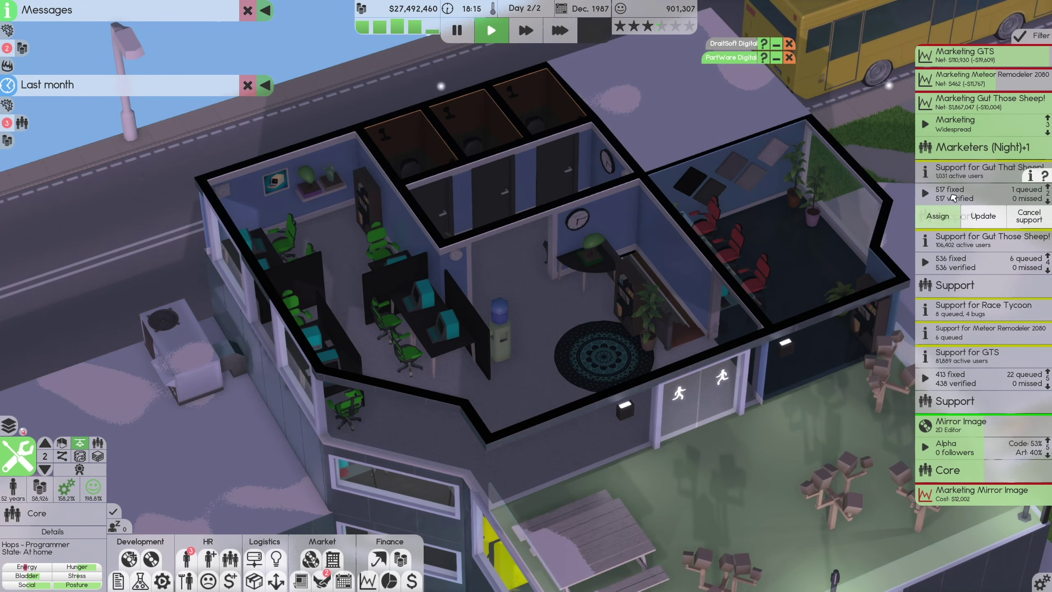
{"action": "left_click", "coordinate": [1033, 218]}
{"action": "left_click", "coordinate": [978, 173]}
{"action": "left_click", "coordinate": [984, 217]}
{"action": "left_click", "coordinate": [983, 239]}
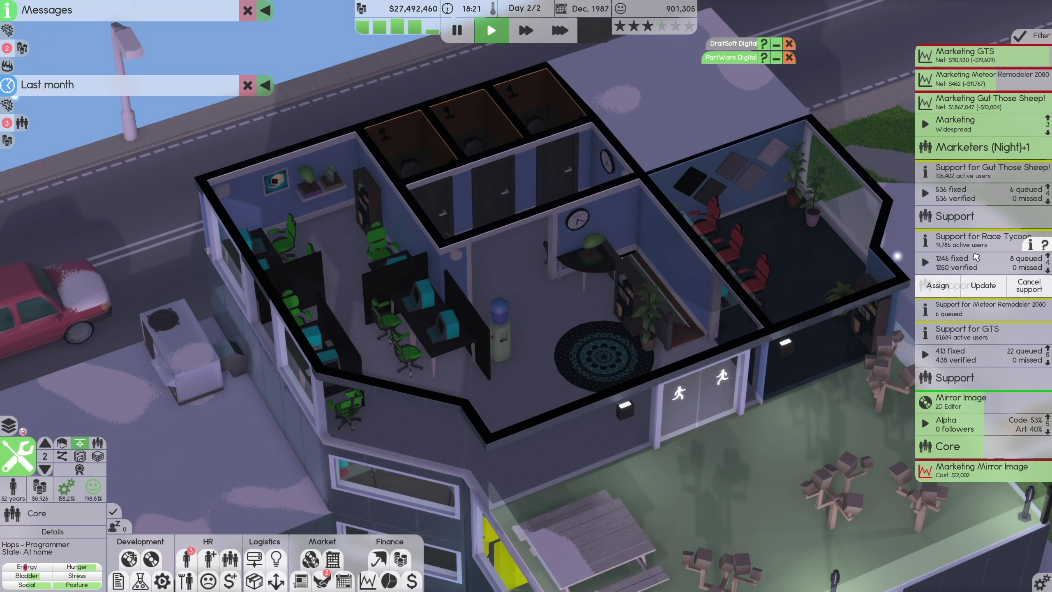
{"action": "scroll", "coordinate": [732, 304], "scroll_direction": "up", "scroll_amount": 2}
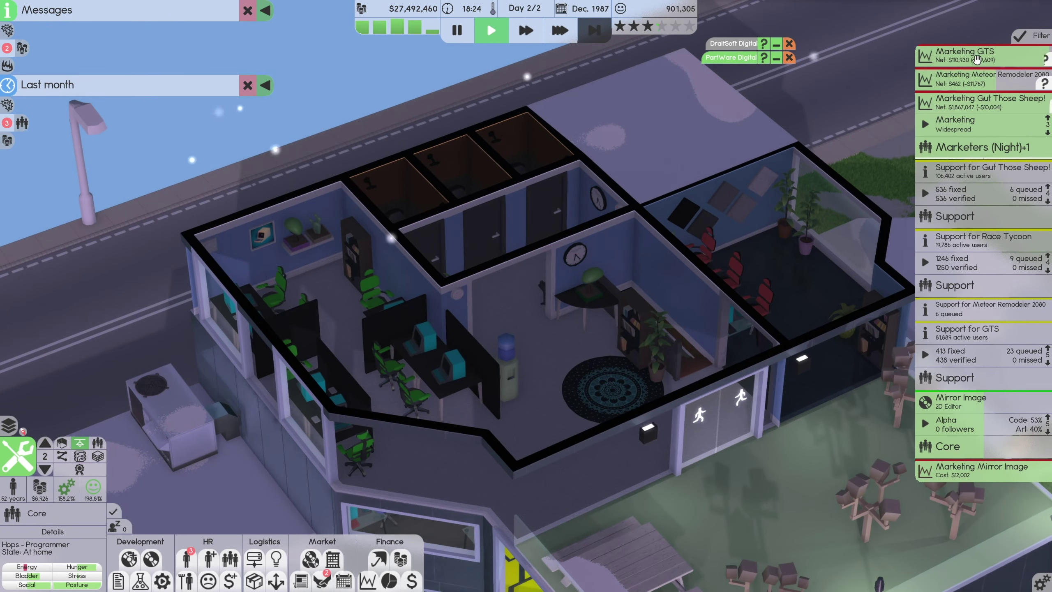
- Set the Gut Those Sheep! marketing campaign budget to 20,000
{"action": "left_click", "coordinate": [982, 108]}
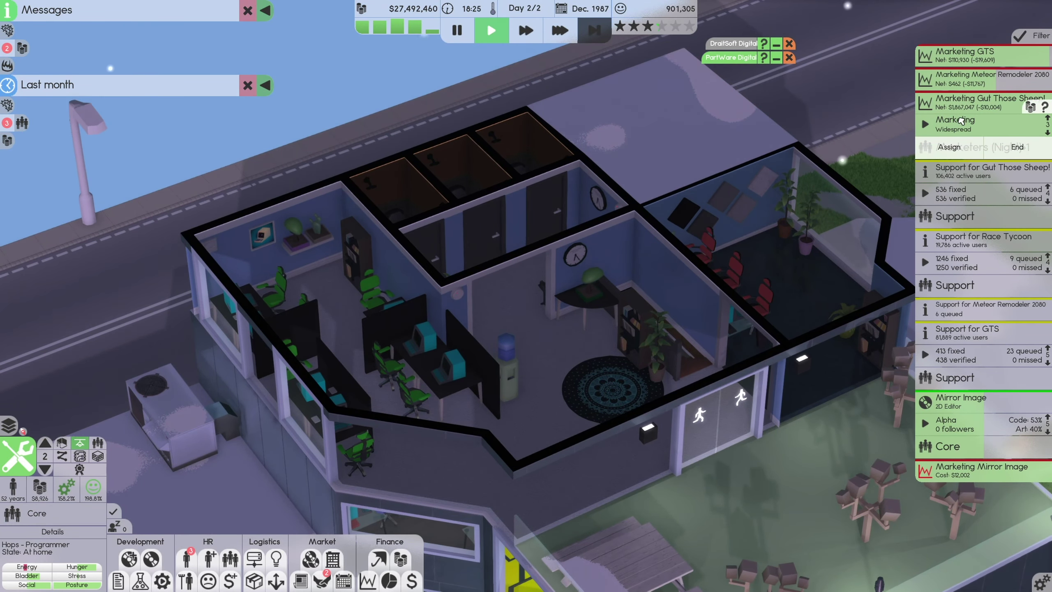
{"action": "left_click", "coordinate": [1012, 108]}
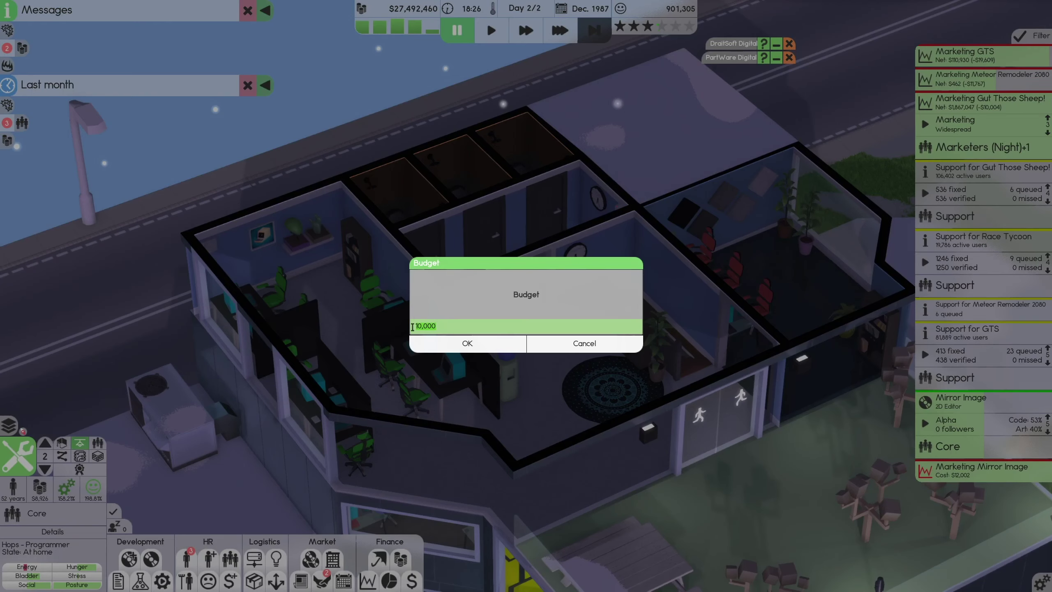
{"action": "left_click", "coordinate": [578, 346]}
{"action": "left_click", "coordinate": [982, 102]}
{"action": "left_click", "coordinate": [1012, 108]}
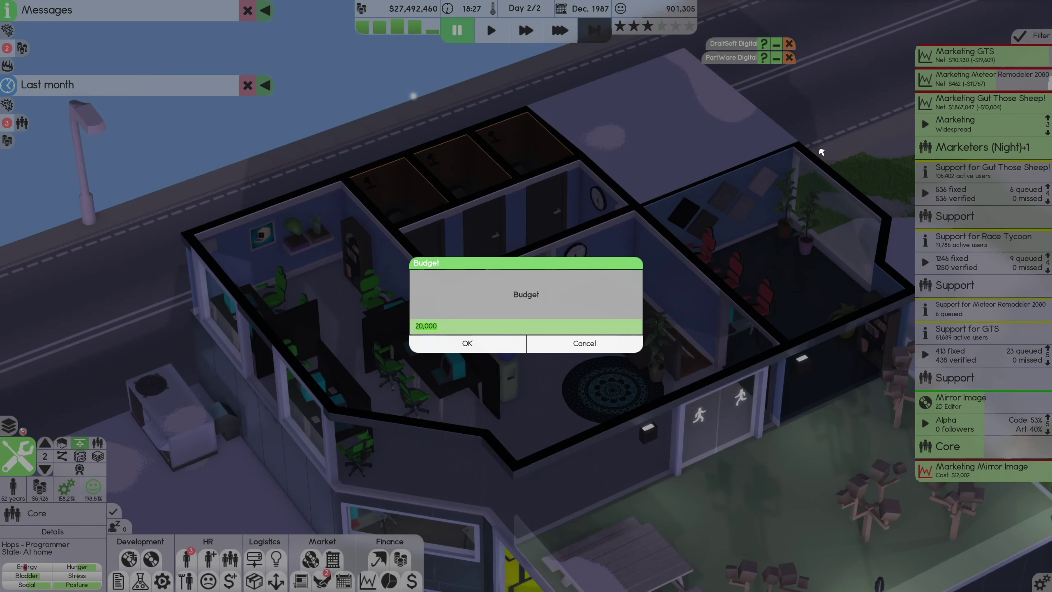
{"action": "left_click", "coordinate": [580, 345]}
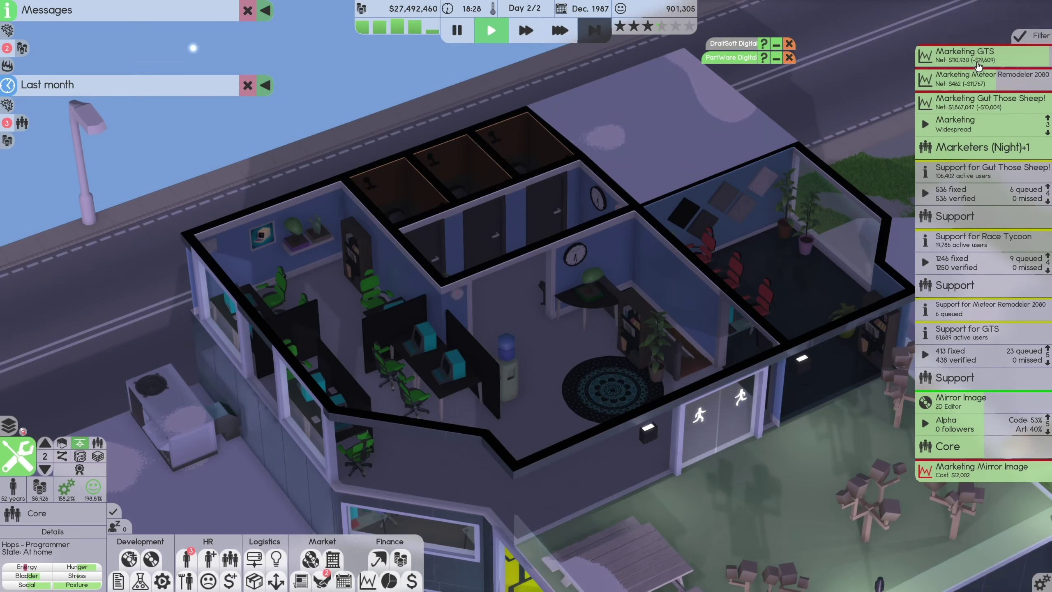
- View the GTS campaign budget without changes, then review Gut Those Sheep! support (536 fixed, 7 queued)
{"action": "left_click", "coordinate": [981, 58]}
{"action": "left_click", "coordinate": [1042, 69]}
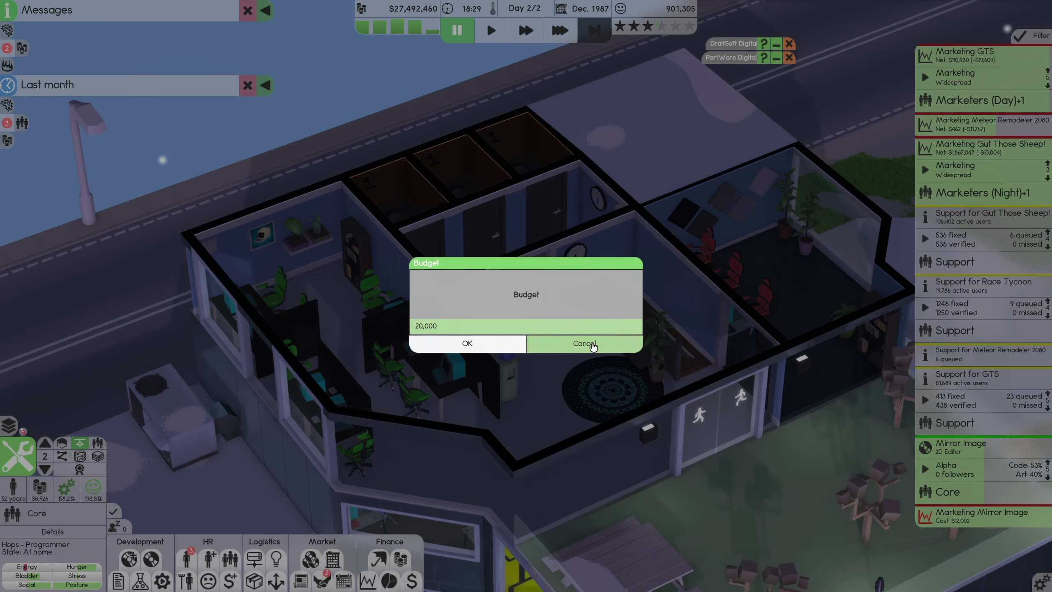
{"action": "left_click", "coordinate": [584, 345]}
{"action": "left_click", "coordinate": [966, 56]}
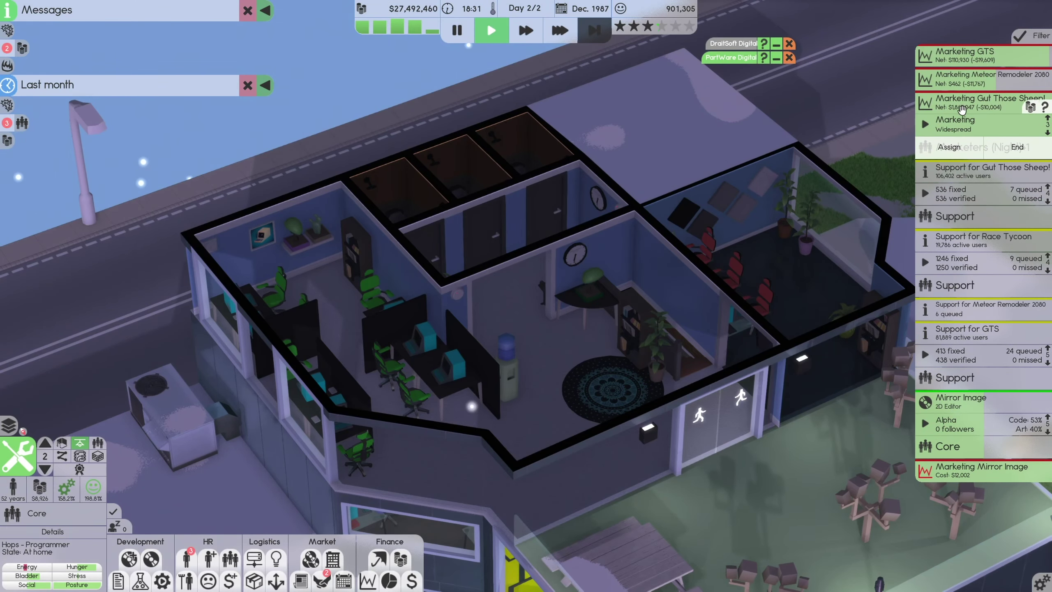
{"action": "left_click", "coordinate": [963, 177]}
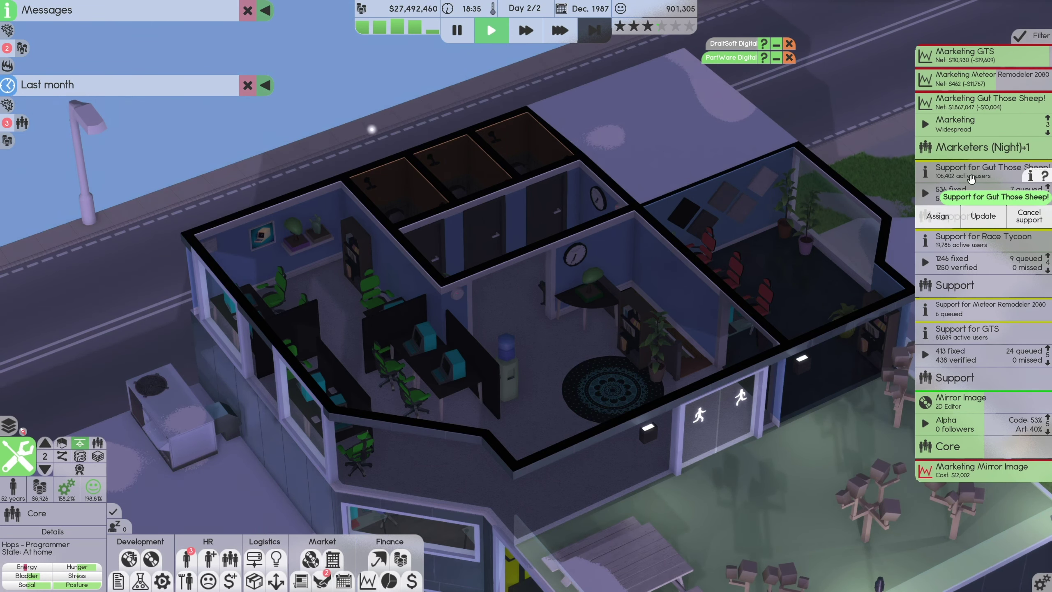
{"action": "key", "text": "w"}
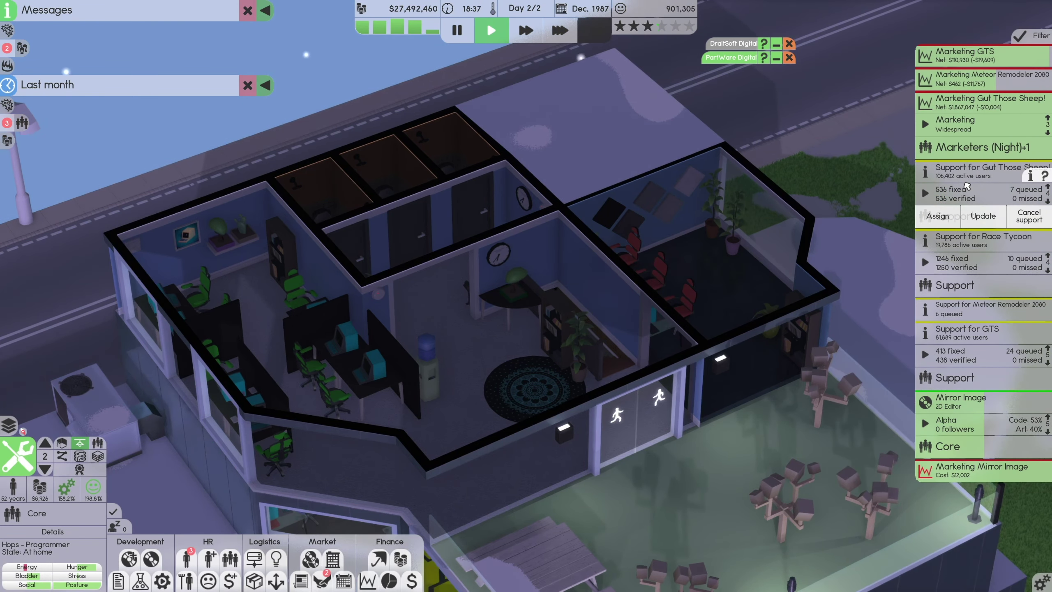
- Start a Gut Those Sheep! expansion pack, trying Sprites, Music and two AI archetypes
{"action": "left_click", "coordinate": [152, 562]}
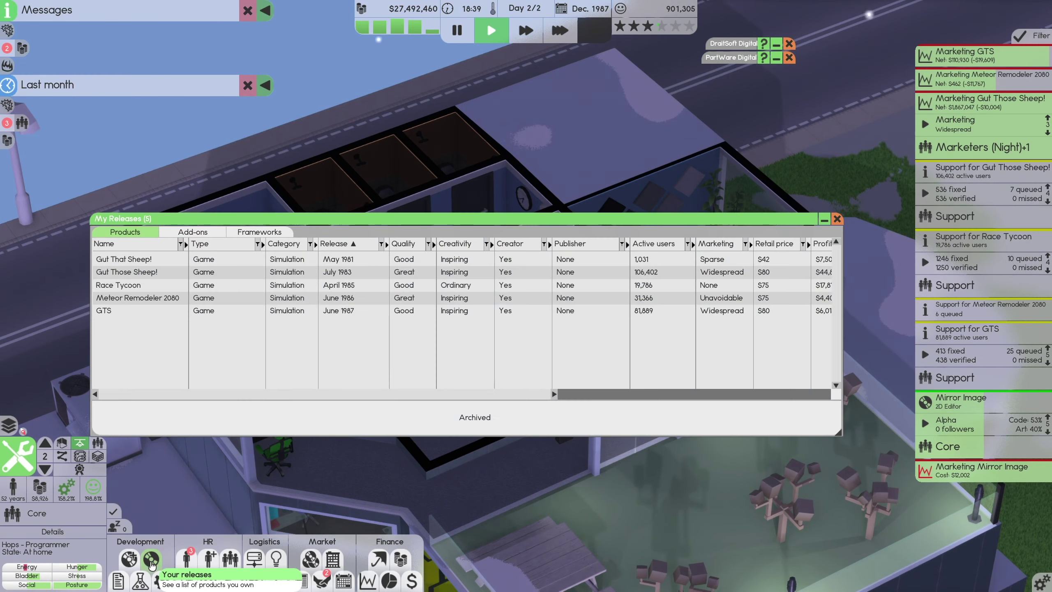
{"action": "left_click", "coordinate": [246, 272]}
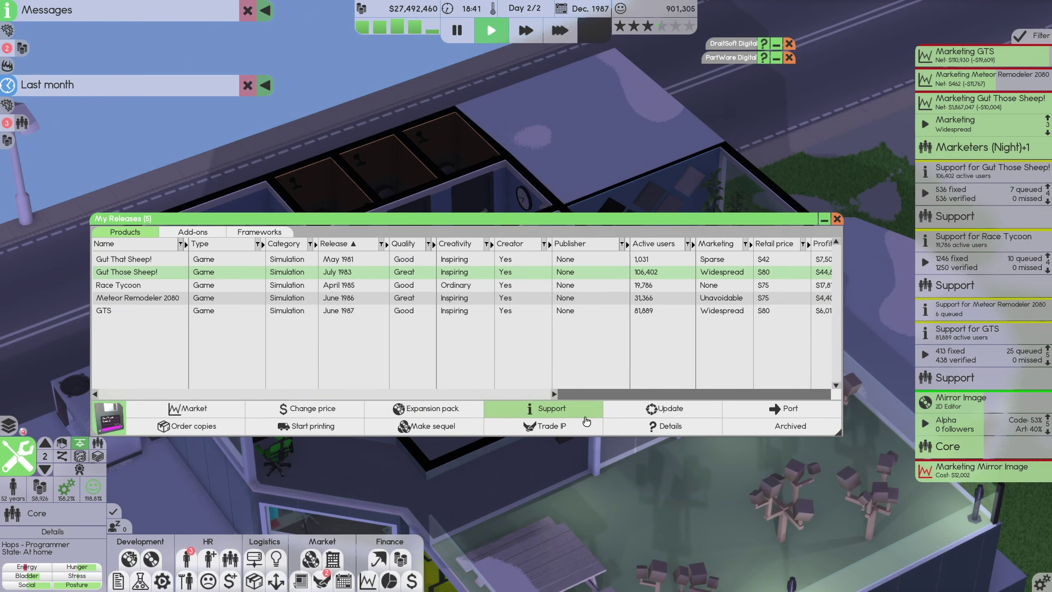
{"action": "left_click", "coordinate": [431, 408]}
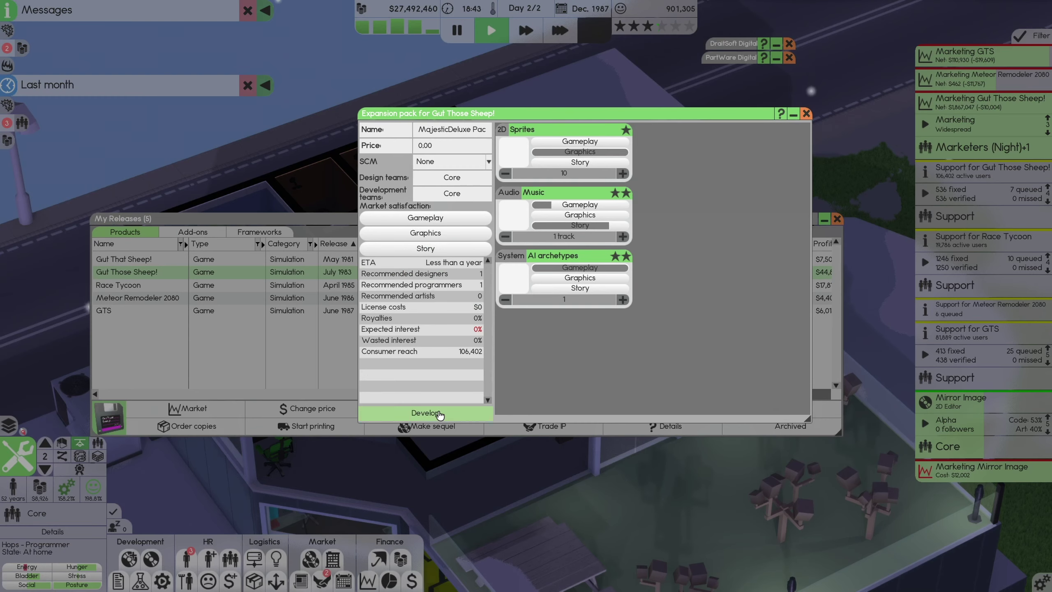
{"action": "left_click", "coordinate": [513, 154]}
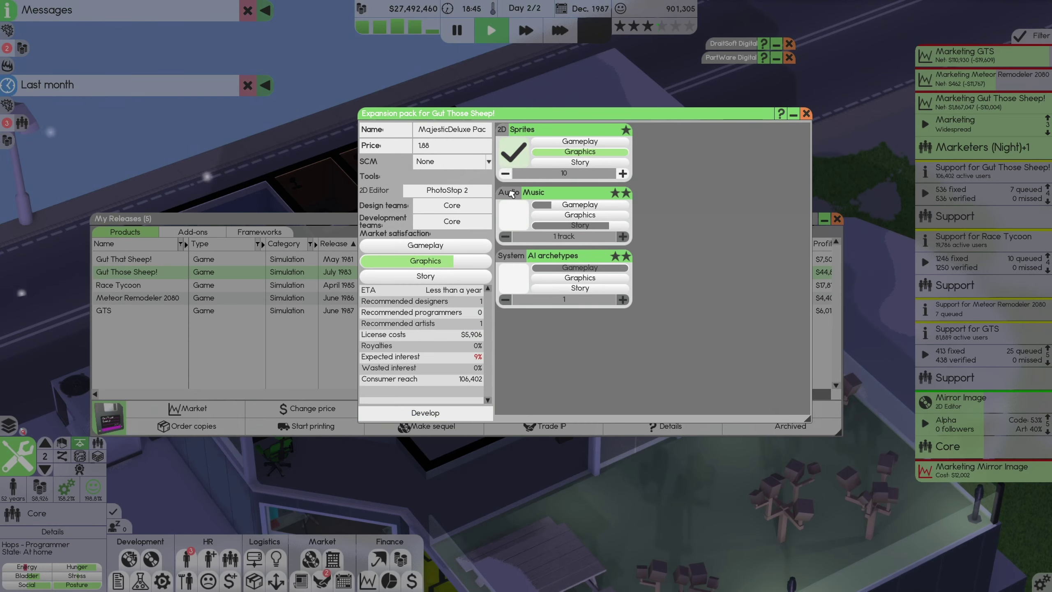
{"action": "left_click", "coordinate": [514, 214]}
{"action": "left_click", "coordinate": [514, 278]}
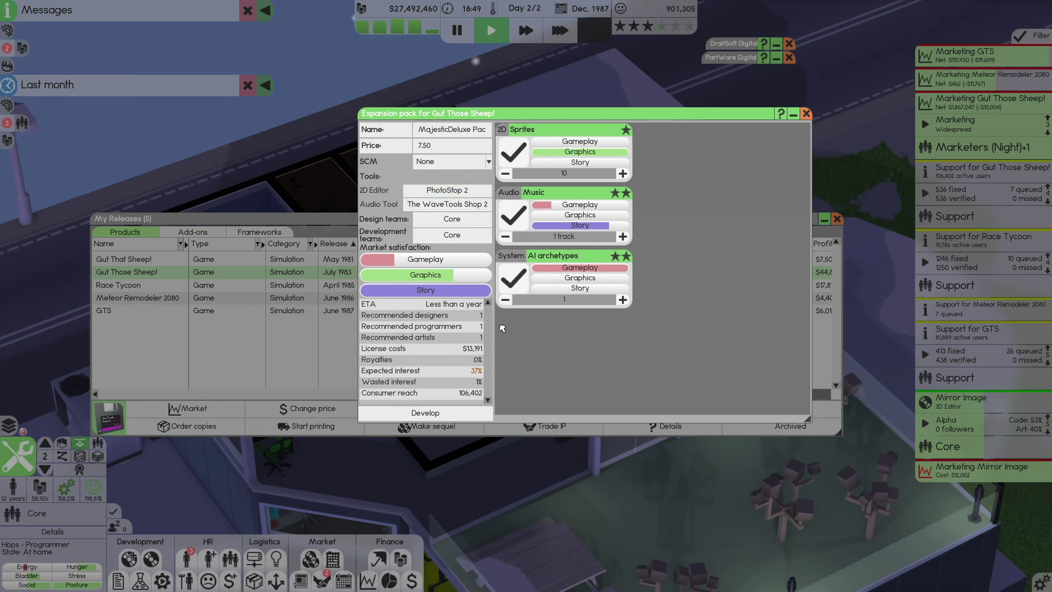
{"action": "left_click", "coordinate": [622, 300]}
- Clear all pack features and randomize the pack name to Overhaul Pack
{"action": "left_click", "coordinate": [514, 278]}
{"action": "left_click", "coordinate": [513, 214]}
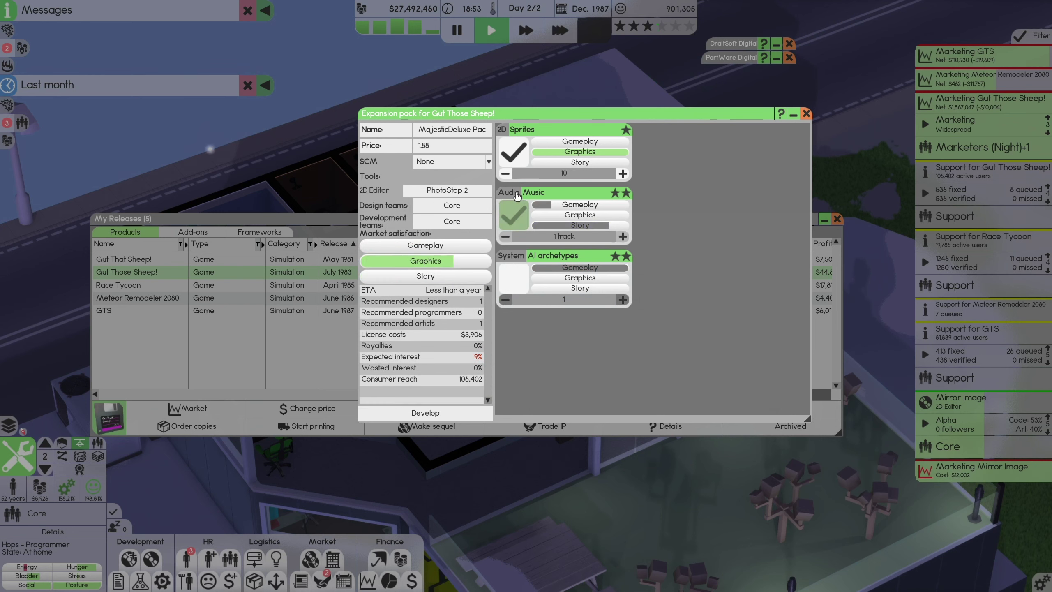
{"action": "left_click", "coordinate": [514, 151]}
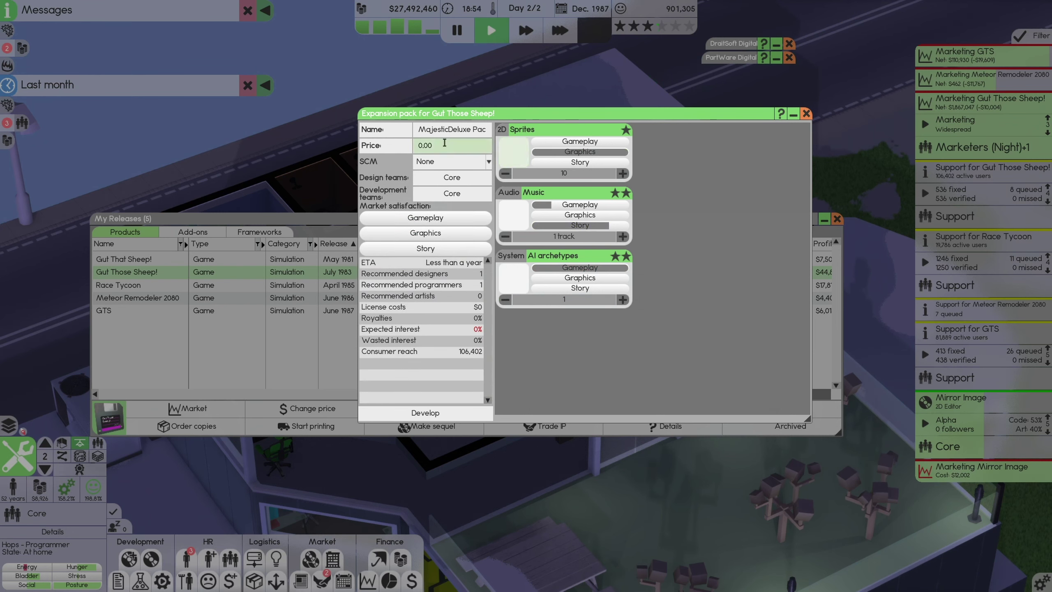
{"action": "left_click", "coordinate": [374, 132]}
{"action": "left_click_drag", "start_coordinate": [422, 114], "coordinate": [415, 110]}
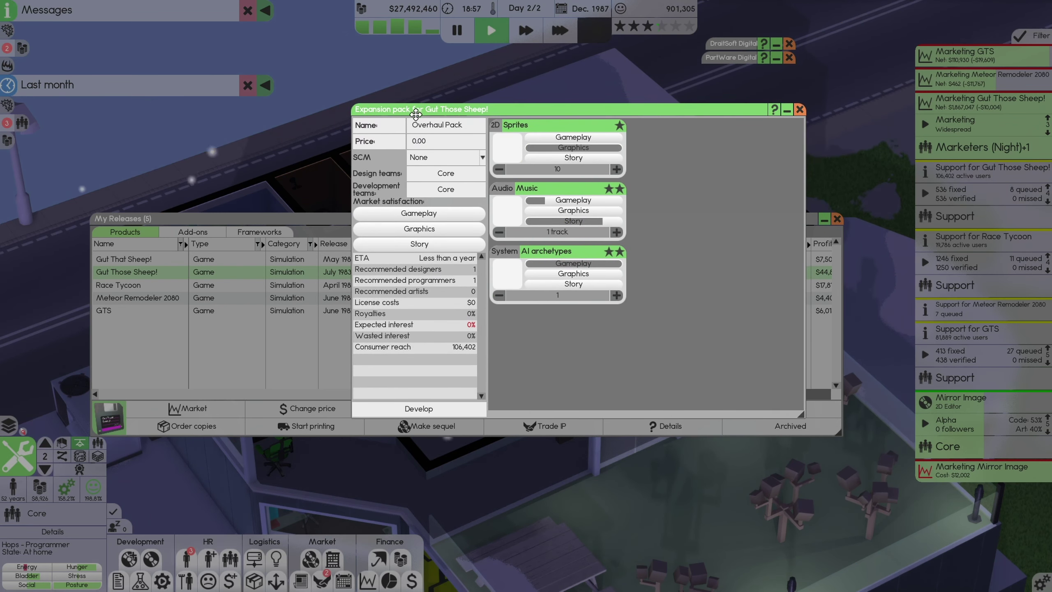
{"action": "mouse_move", "coordinate": [470, 351]}
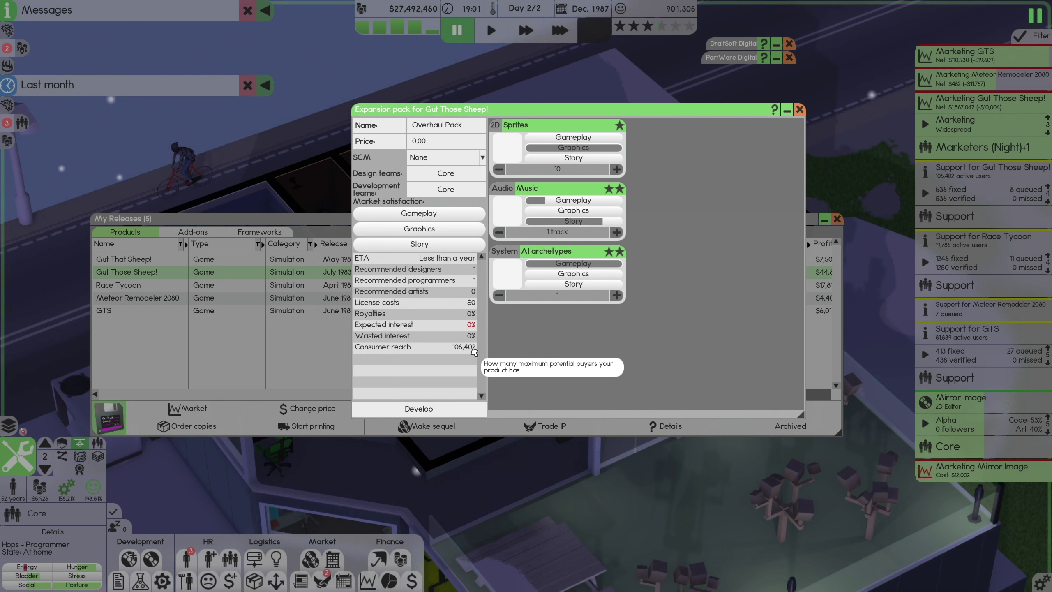
- Set source control to Server 0, include Sprites, Music and AI archetypes, and test AI counts
{"action": "left_click", "coordinate": [444, 157]}
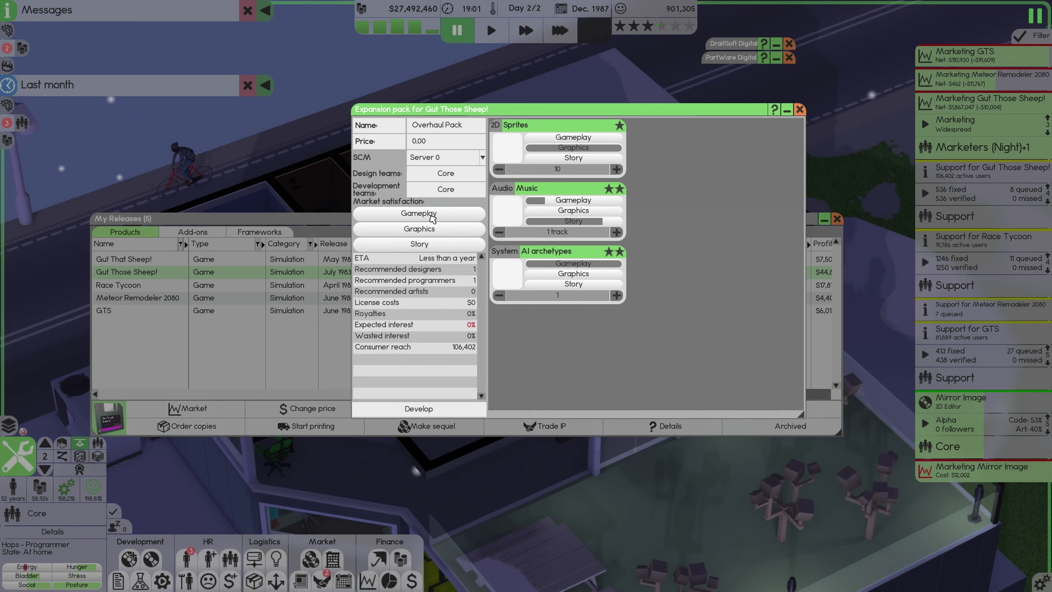
{"action": "left_click", "coordinate": [506, 148]}
{"action": "left_click", "coordinate": [507, 212]}
{"action": "left_click", "coordinate": [507, 274]}
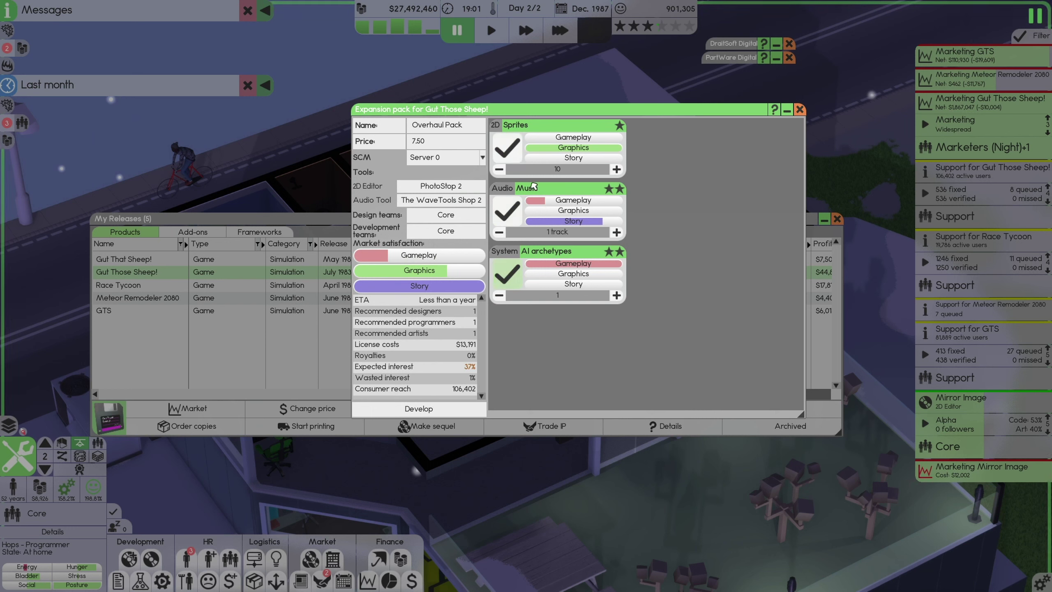
{"action": "left_click", "coordinate": [617, 296]}
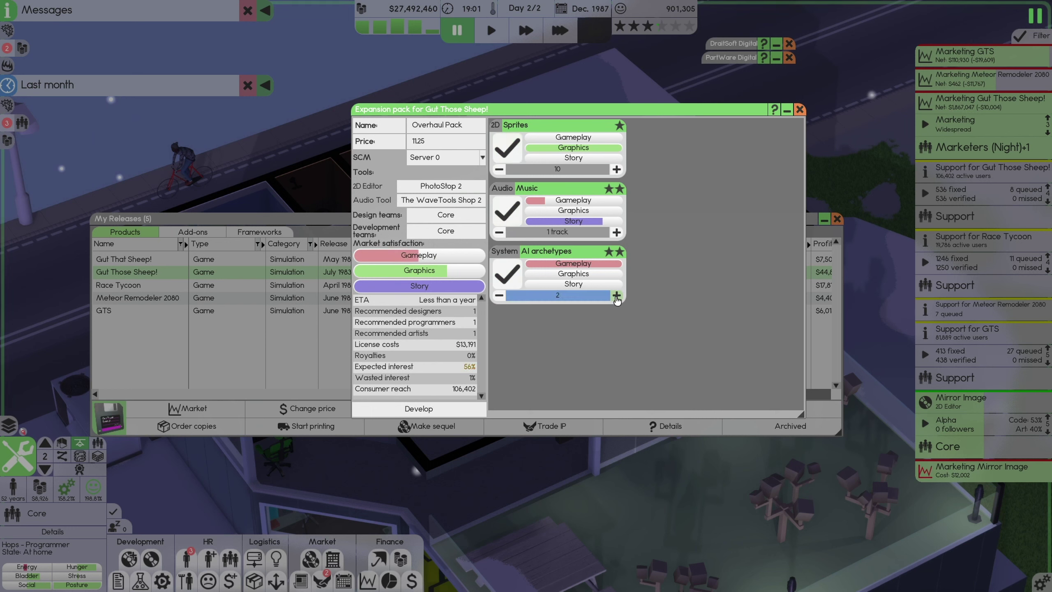
{"action": "left_click", "coordinate": [500, 296]}
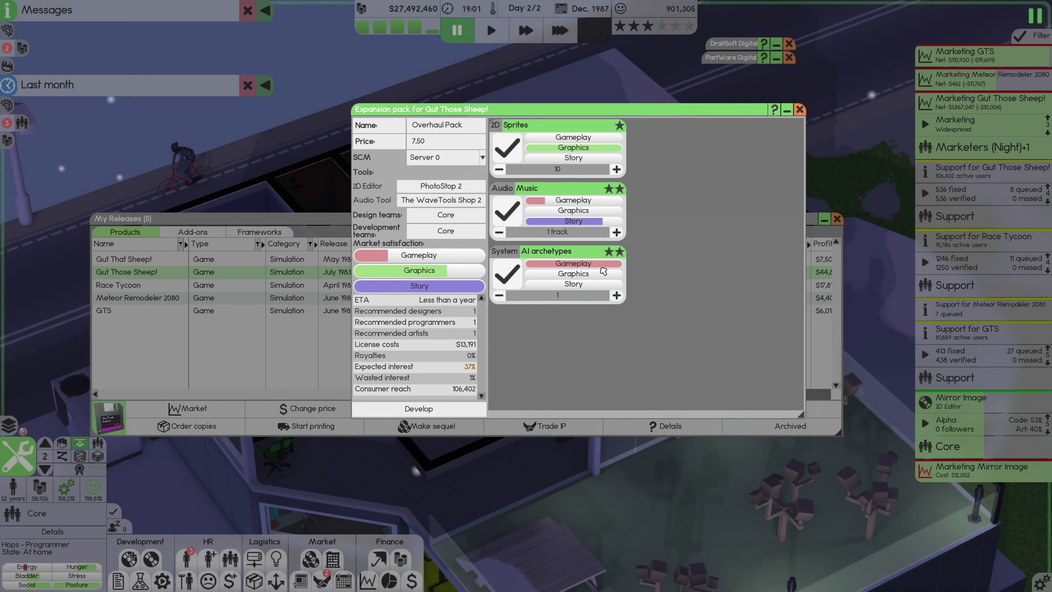
{"action": "left_click", "coordinate": [616, 297]}
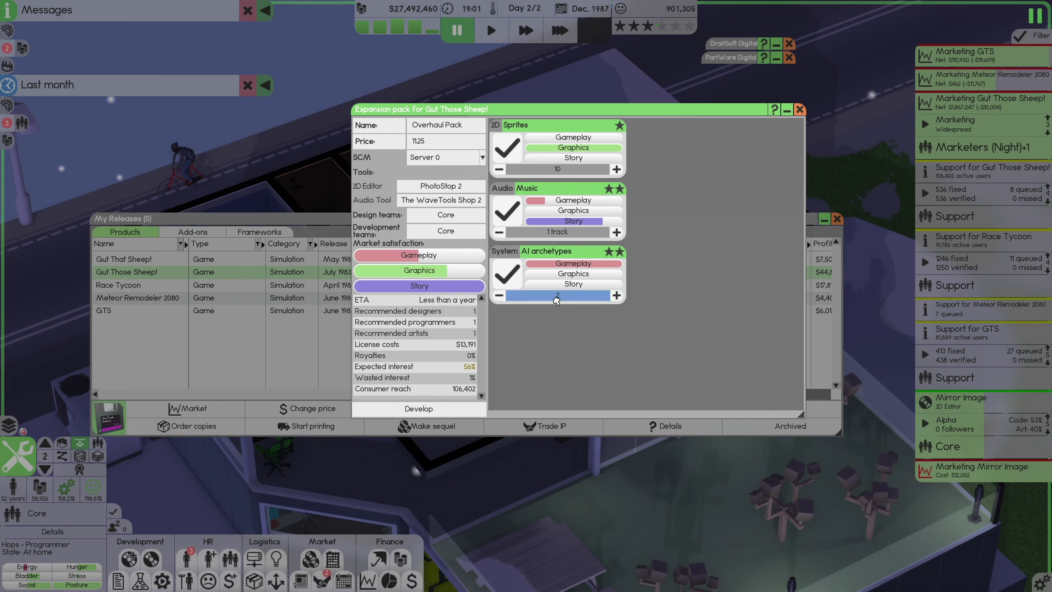
{"action": "left_click", "coordinate": [500, 296]}
{"action": "left_click", "coordinate": [616, 297]}
{"action": "left_click", "coordinate": [499, 297]}
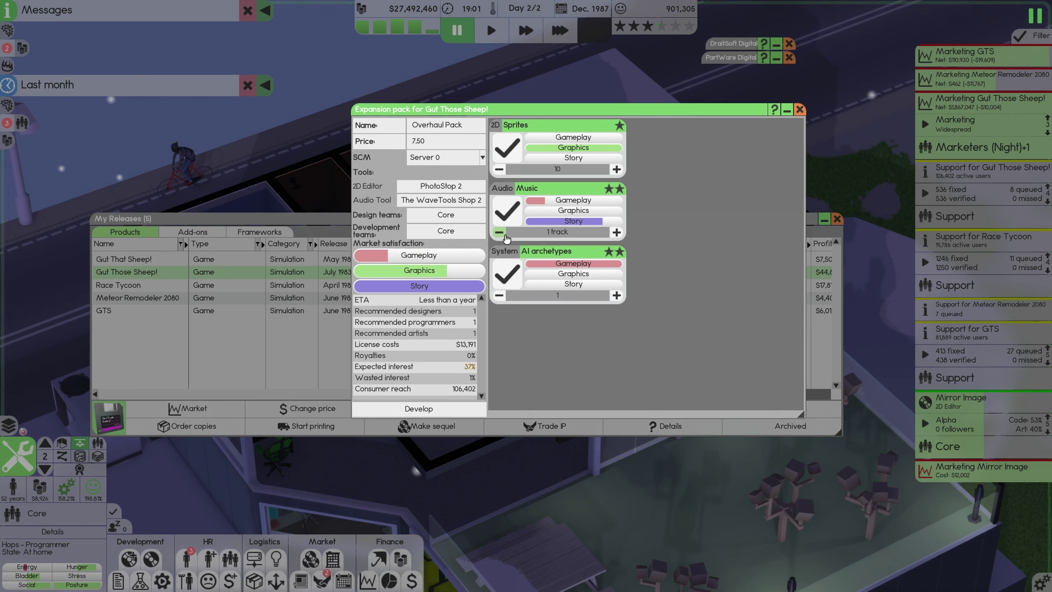
- Experiment with sprite and music counts, settling AI archetypes at two
{"action": "left_click", "coordinate": [616, 233]}
{"action": "left_click", "coordinate": [500, 234]}
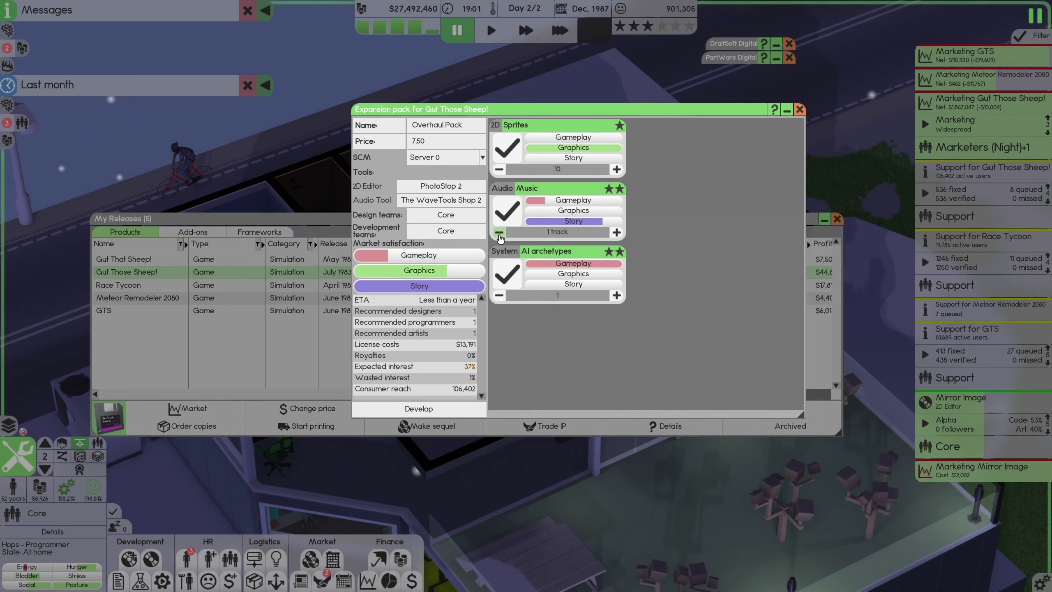
{"action": "left_click", "coordinate": [616, 170]}
{"action": "left_click", "coordinate": [501, 171]}
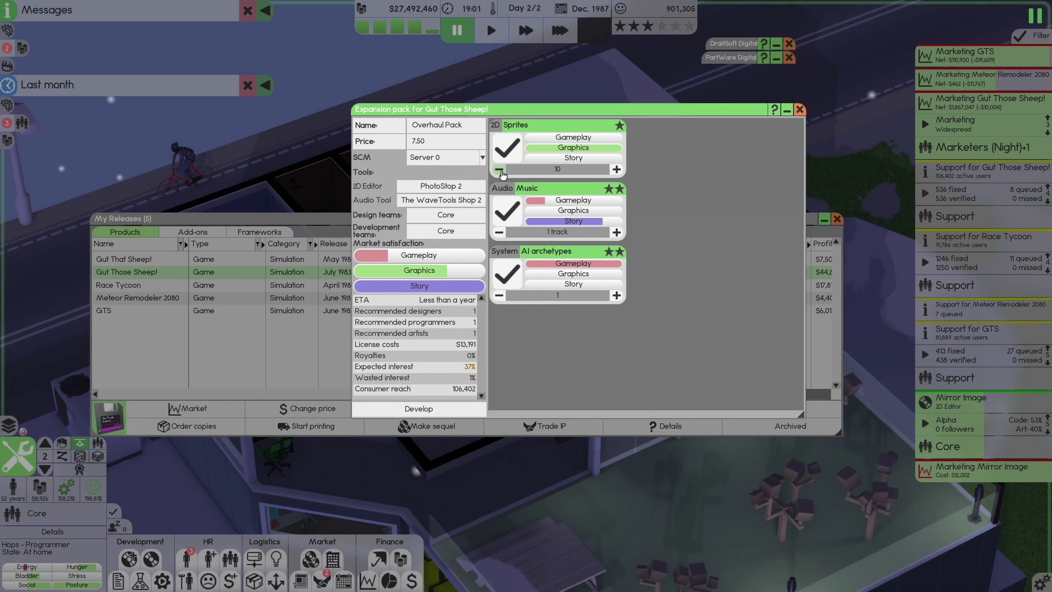
{"action": "left_click", "coordinate": [615, 295]}
{"action": "left_click", "coordinate": [499, 295]}
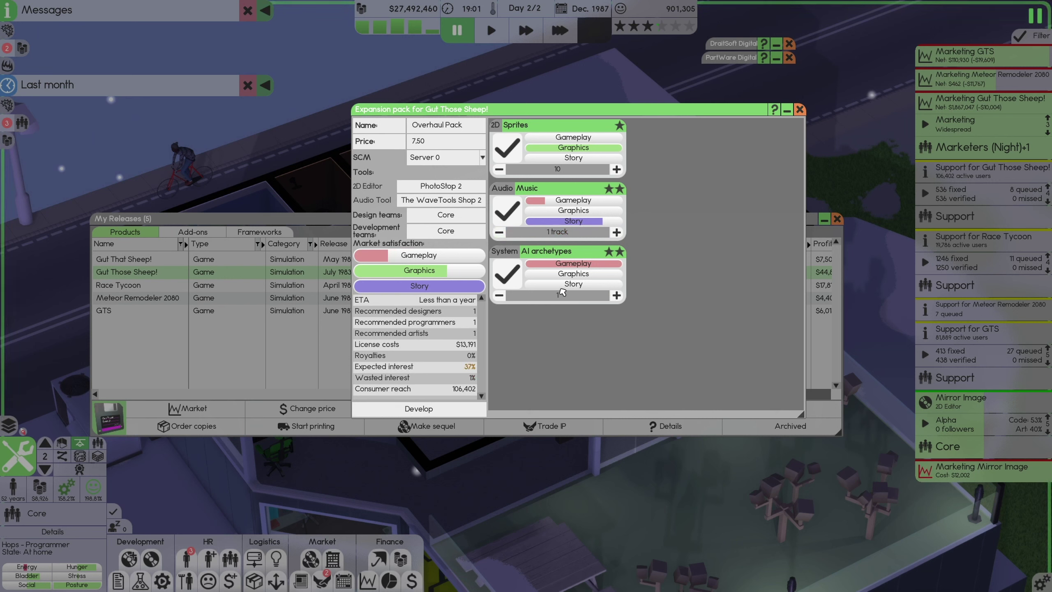
{"action": "left_click", "coordinate": [616, 296]}
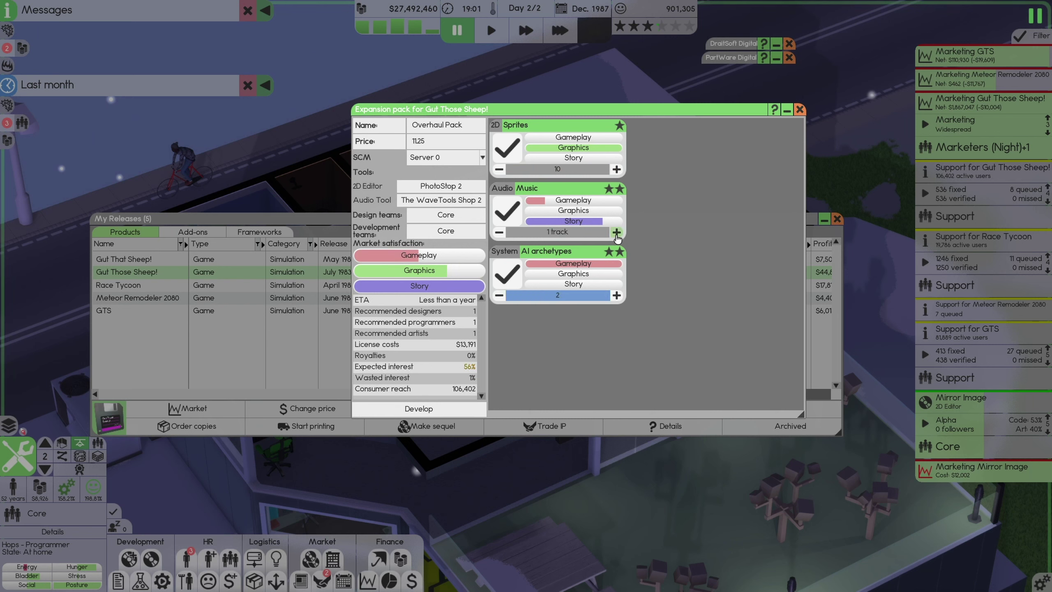
{"action": "left_click", "coordinate": [500, 233]}
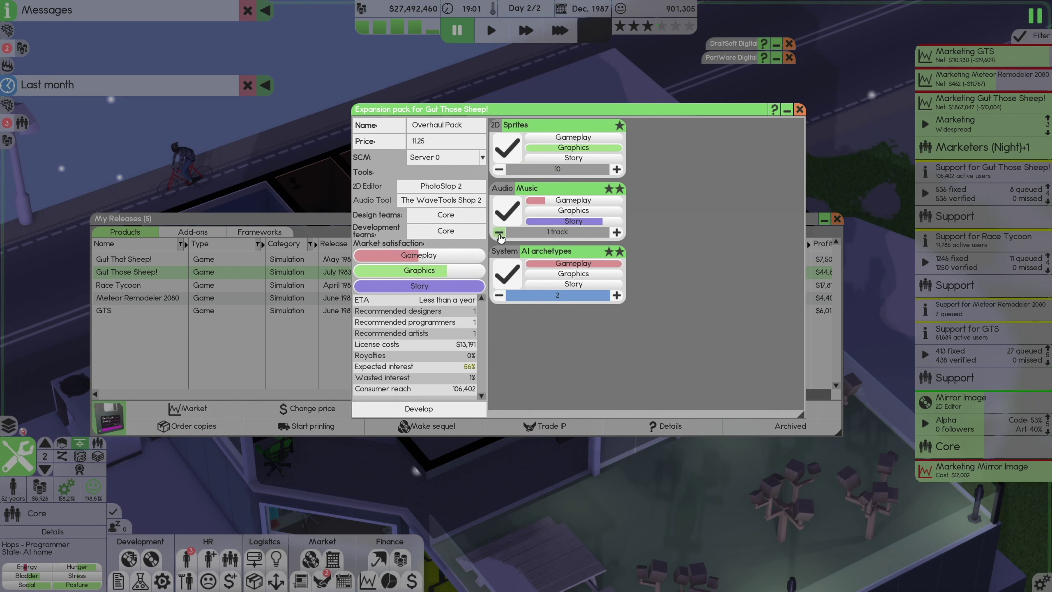
{"action": "left_click", "coordinate": [616, 170]}
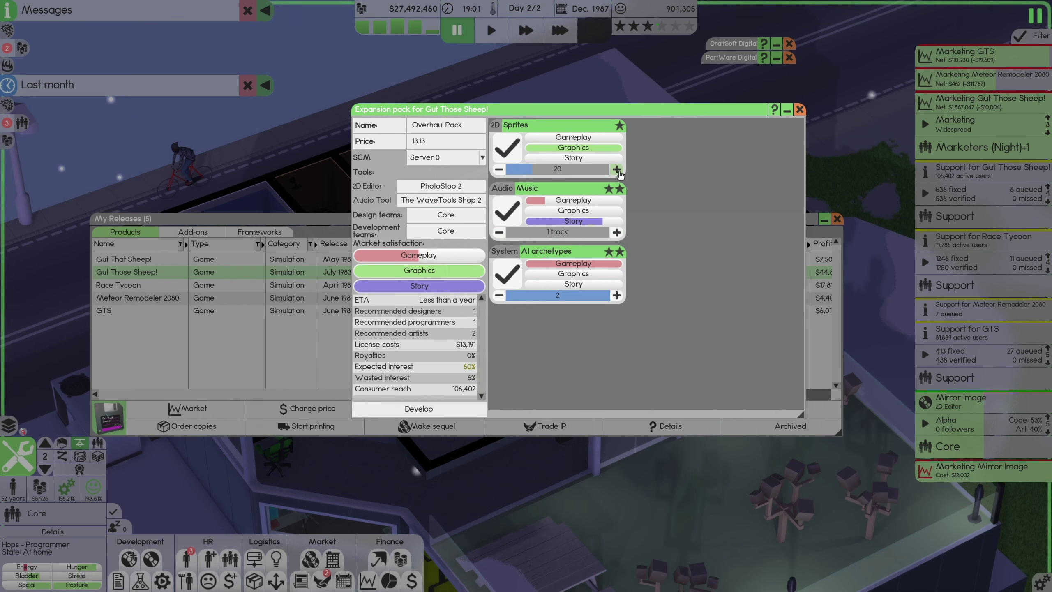
{"action": "left_click", "coordinate": [499, 171]}
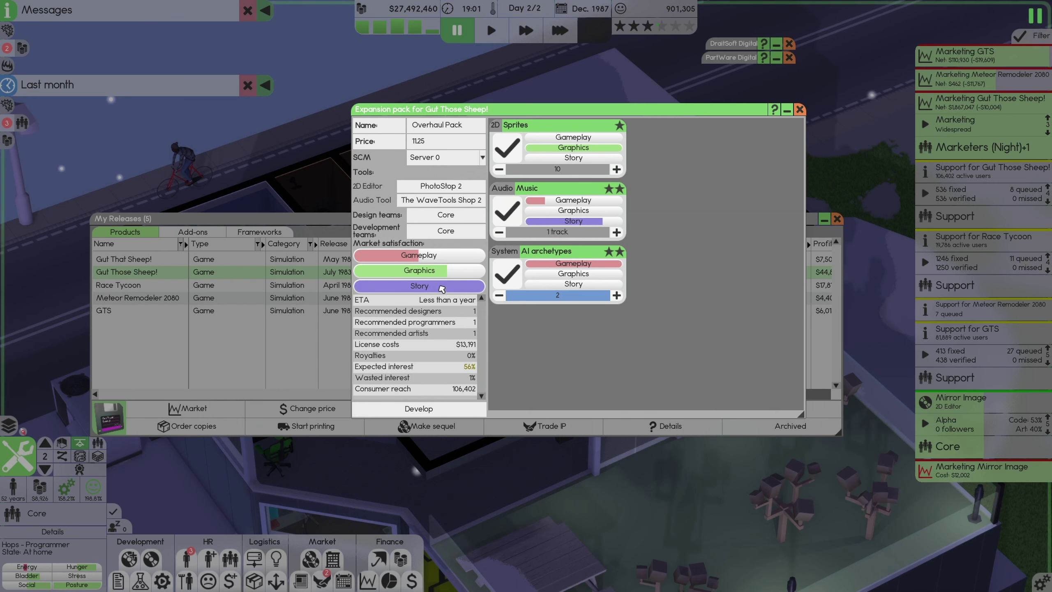
- Set Sprites to 20, keep two AI archetypes, and return Music to one track
{"action": "left_click", "coordinate": [617, 232]}
{"action": "left_click", "coordinate": [499, 295]}
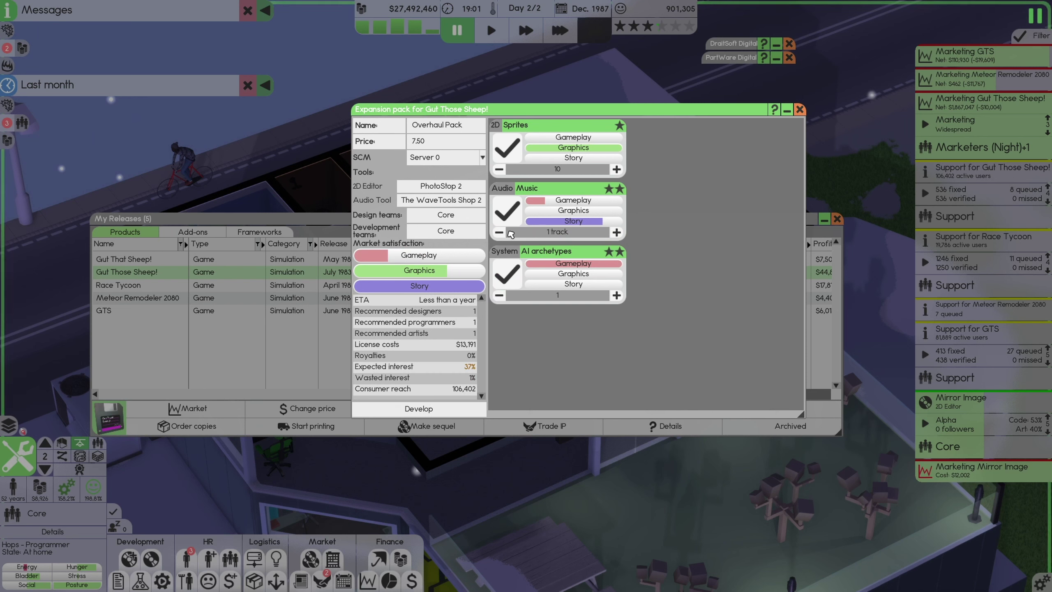
{"action": "left_click", "coordinate": [617, 170]}
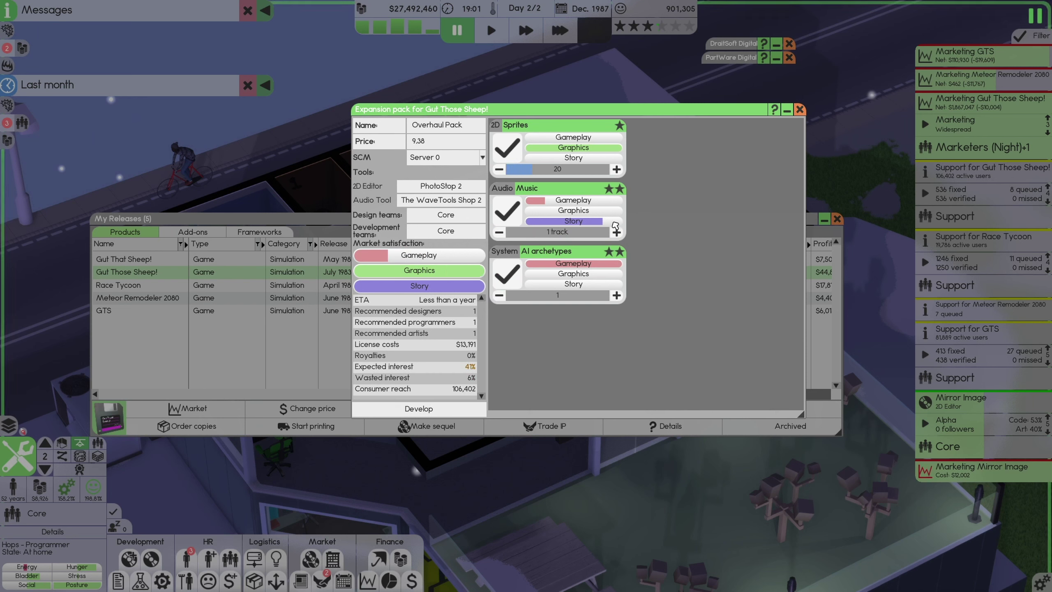
{"action": "left_click", "coordinate": [499, 231]}
{"action": "left_click", "coordinate": [617, 295]}
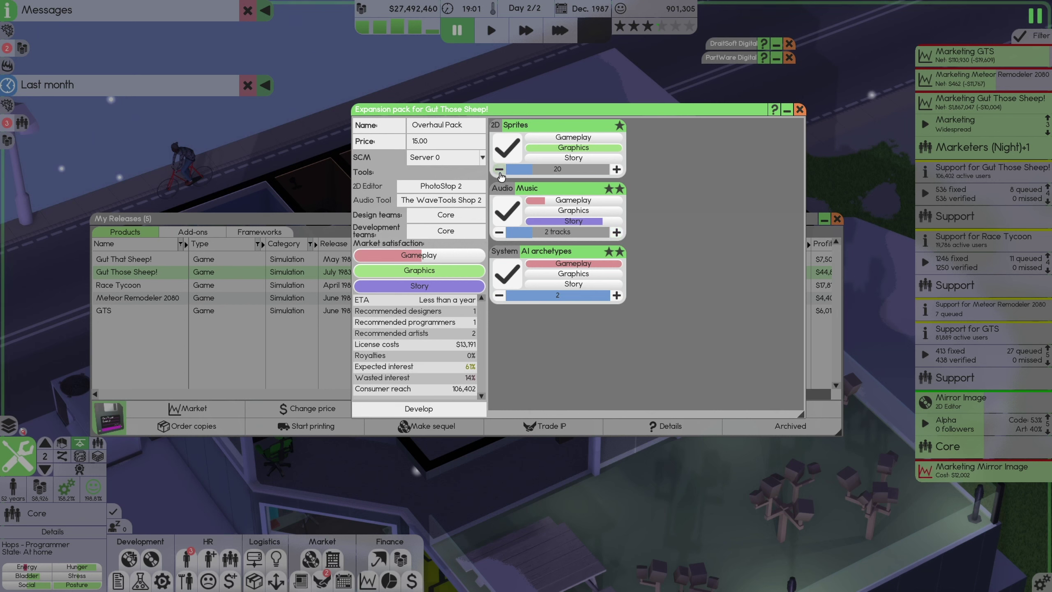
{"action": "left_click", "coordinate": [498, 233]}
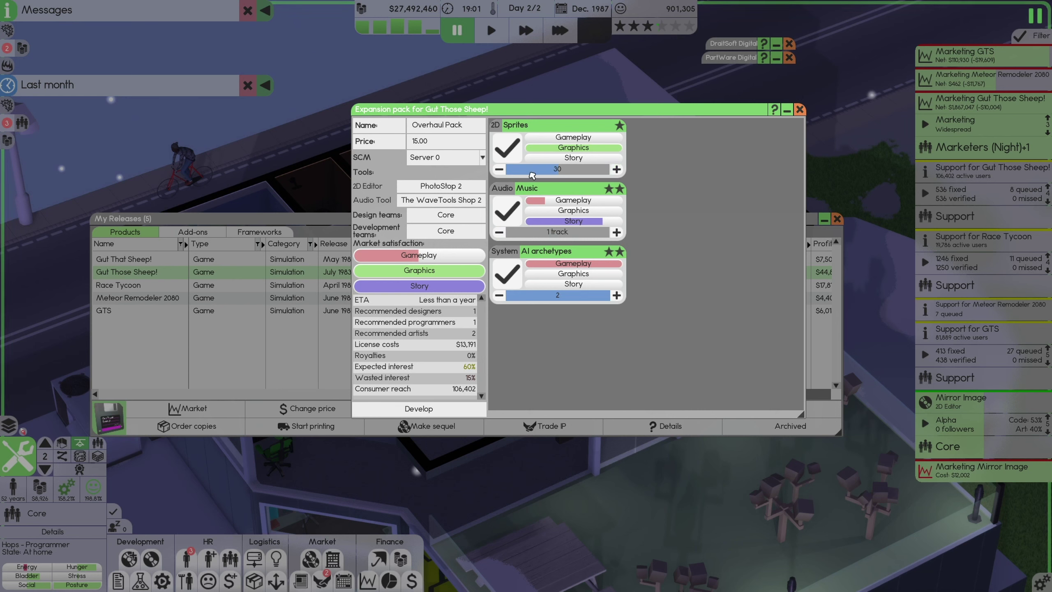
{"action": "left_click", "coordinate": [617, 234]}
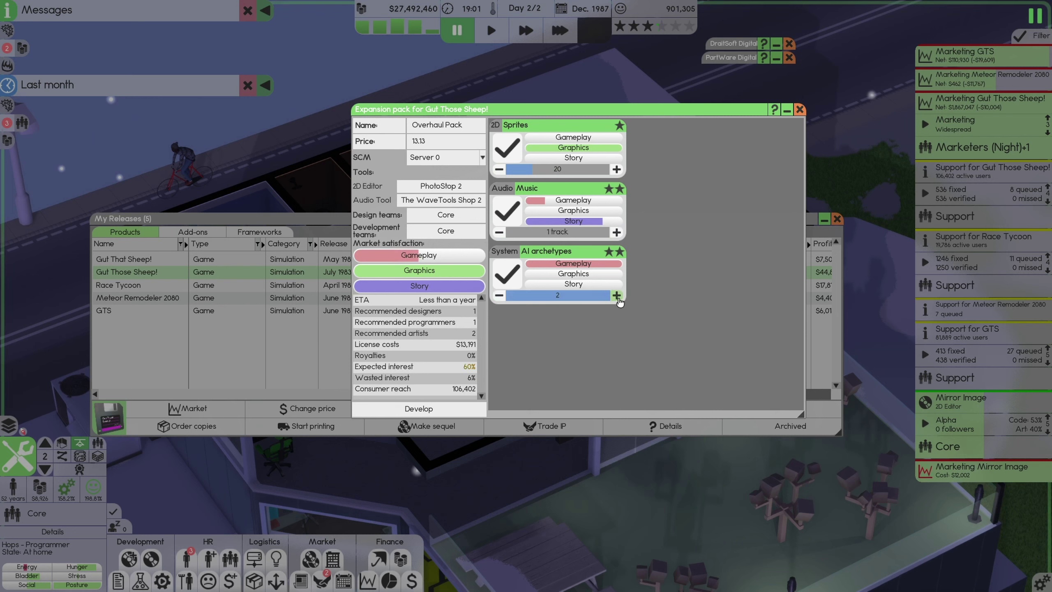
{"action": "left_click", "coordinate": [617, 232]}
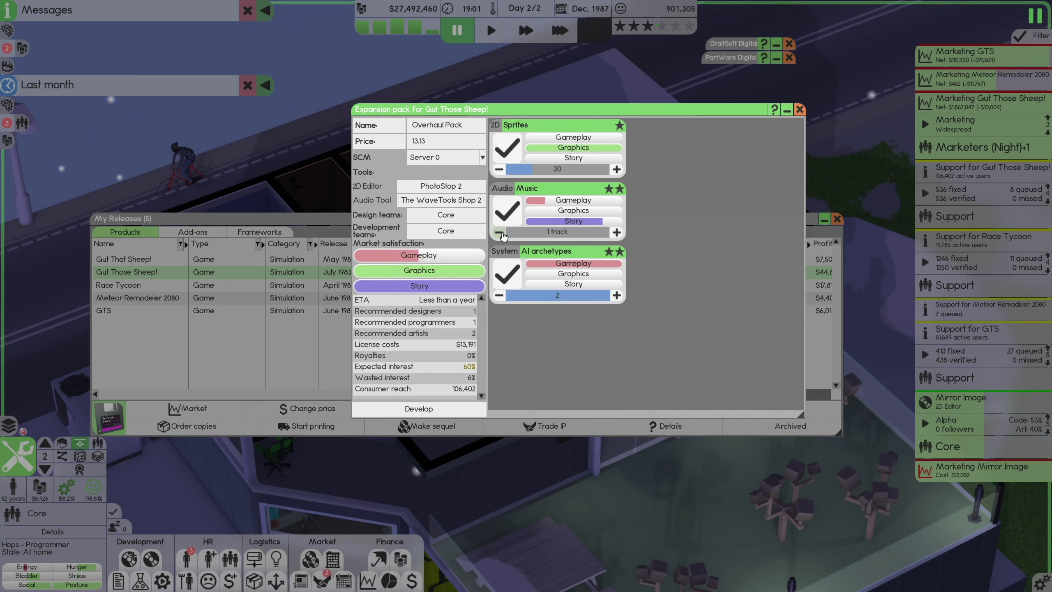
{"action": "left_click", "coordinate": [616, 233]}
{"action": "left_click", "coordinate": [499, 233]}
{"action": "type", "text": "Deer DLC"}
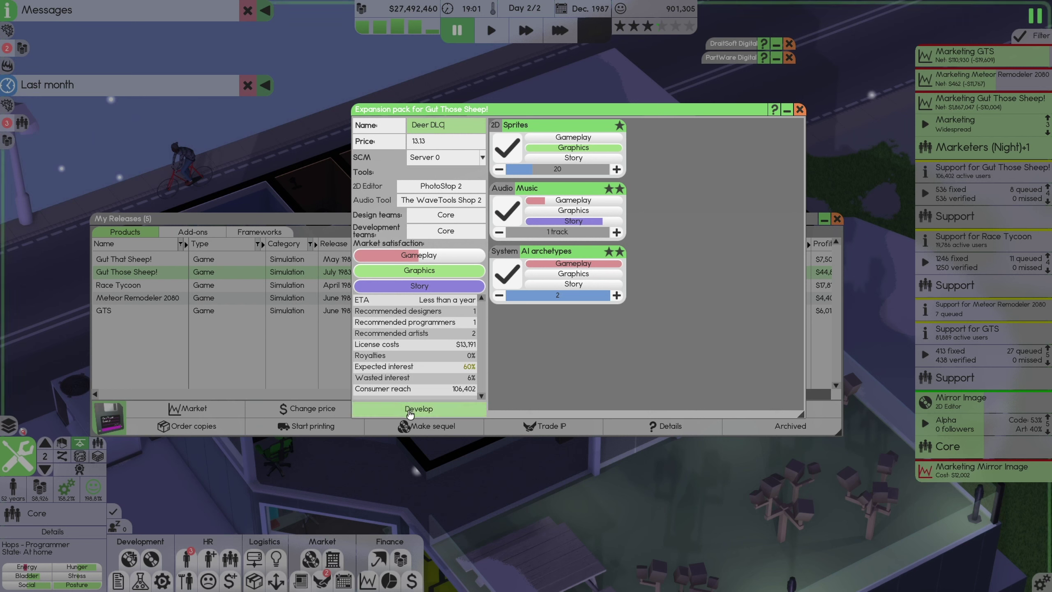
- Launch development of Deer DLC, starting design iteration 1
{"action": "left_click", "coordinate": [409, 410]}
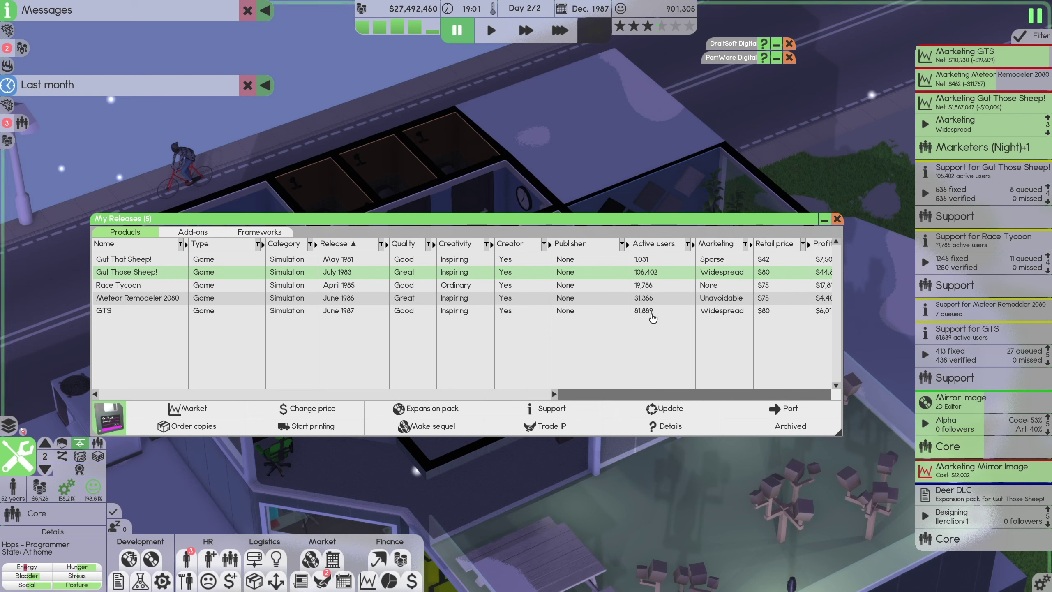
- Port Gut Those Sheep! to Pen OS 2 with the Core team, sorting platforms by active users
{"action": "left_click", "coordinate": [551, 409]}
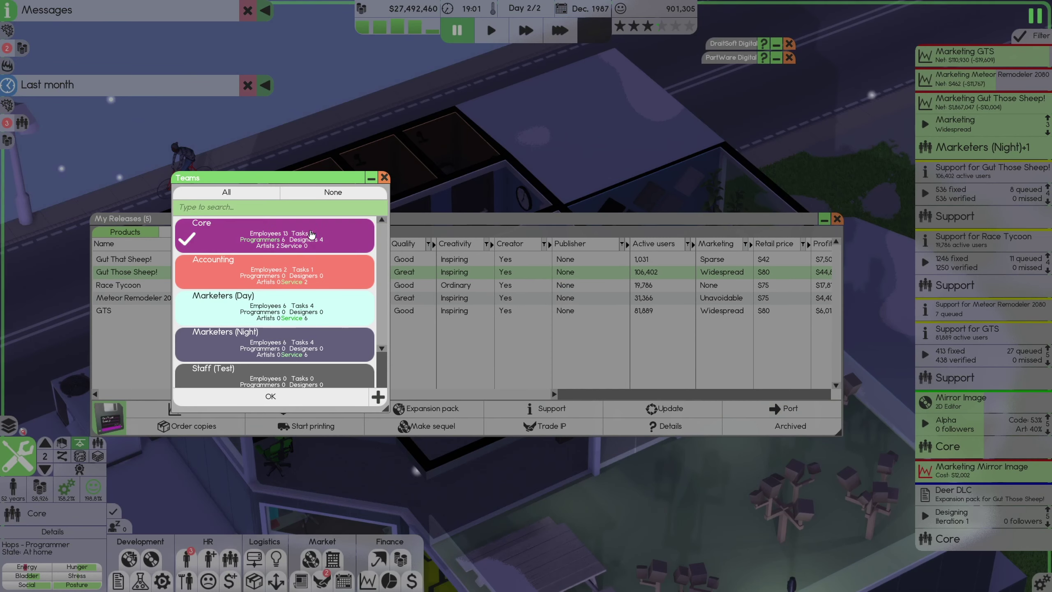
{"action": "left_click", "coordinate": [274, 305]}
{"action": "left_click", "coordinate": [275, 342]}
{"action": "left_click", "coordinate": [270, 396]}
{"action": "left_click", "coordinate": [739, 150]}
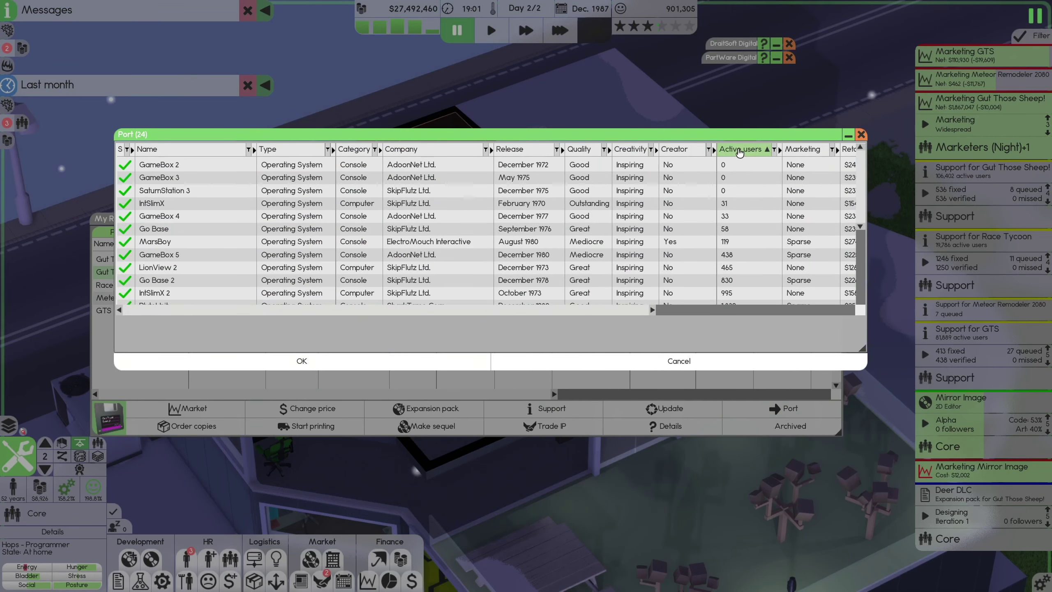
{"action": "left_click", "coordinate": [461, 165]}
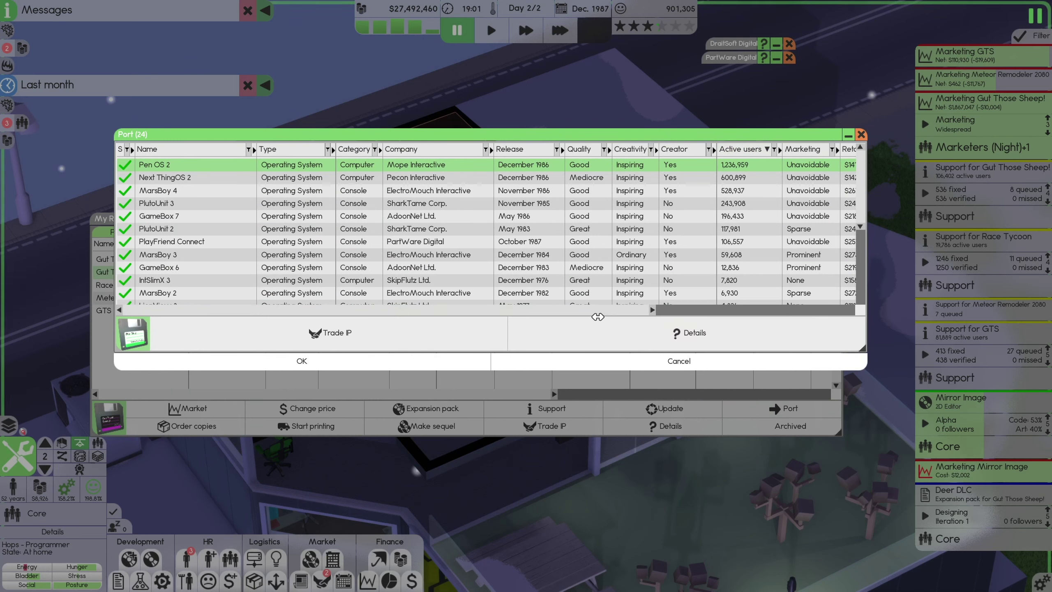
{"action": "left_click", "coordinate": [352, 365]}
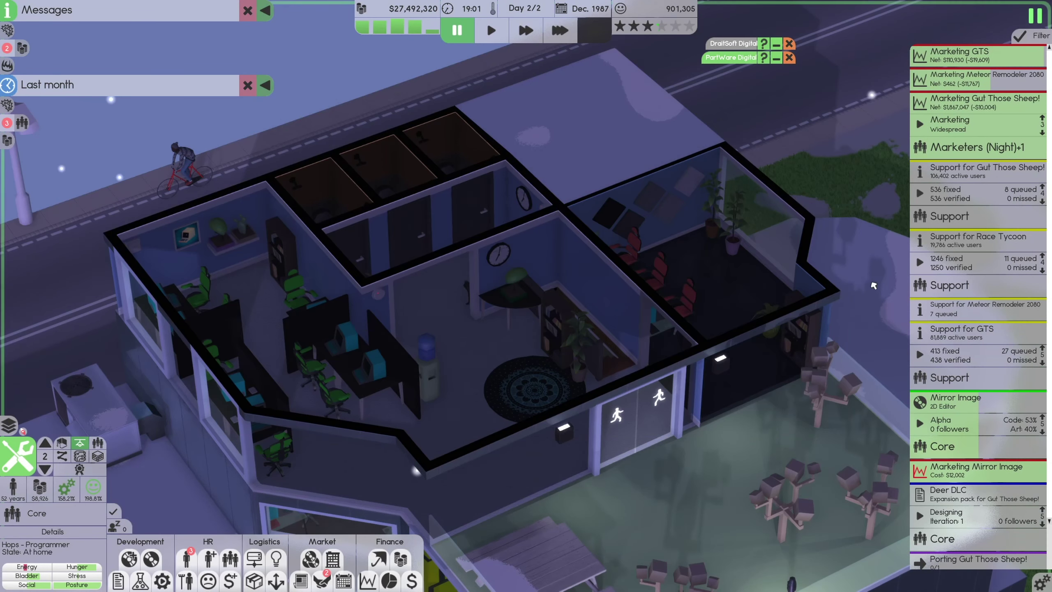
- Close the releases overview, cancel the Deer DLC project and dismiss the port's task options
{"action": "key", "text": "Escape"}
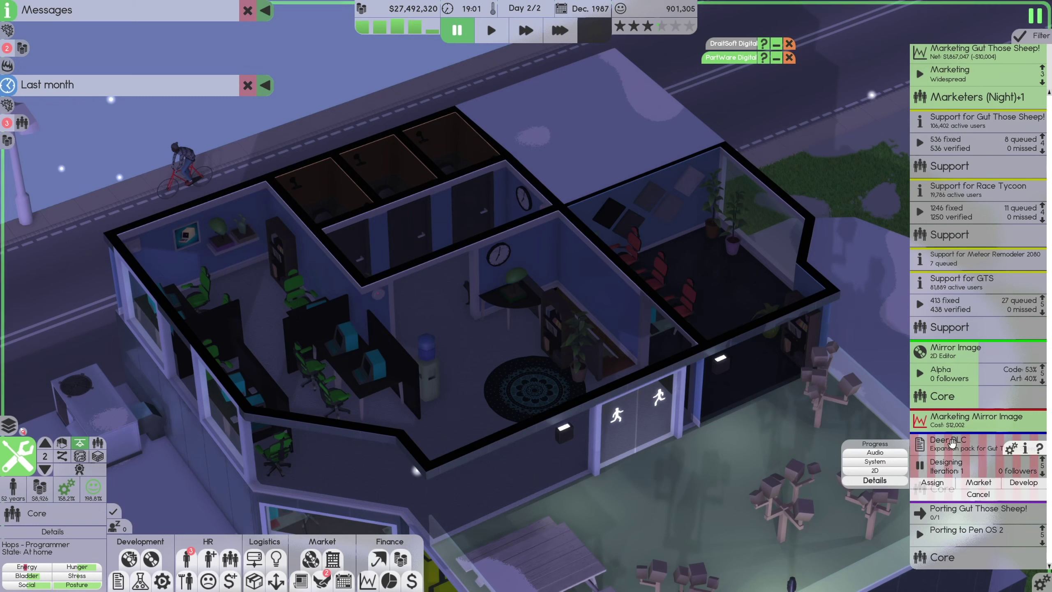
{"action": "left_click", "coordinate": [977, 494]}
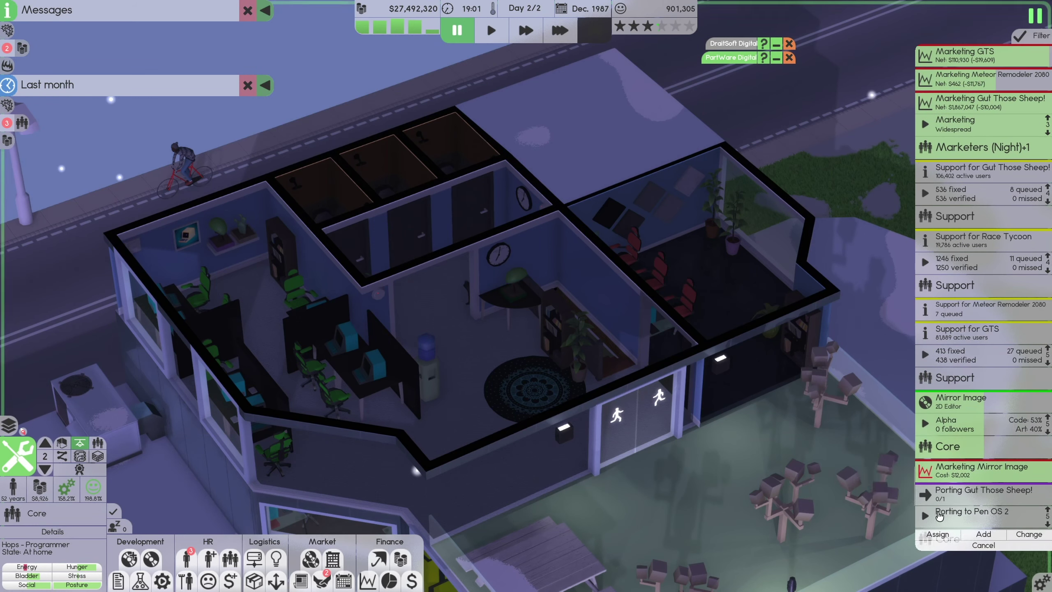
{"action": "left_click", "coordinate": [693, 322]}
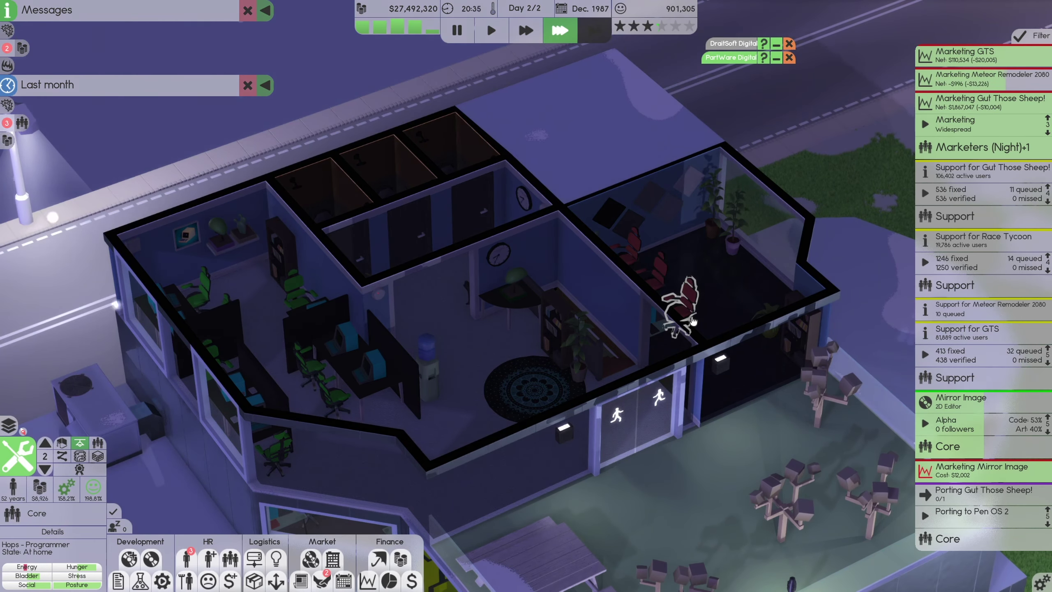
- At normal speed, review incoming deals and PartWare Digital, minimise DraftSoft Digital, then fast-forward
{"action": "key", "text": "1"}
{"action": "left_click", "coordinate": [368, 559]}
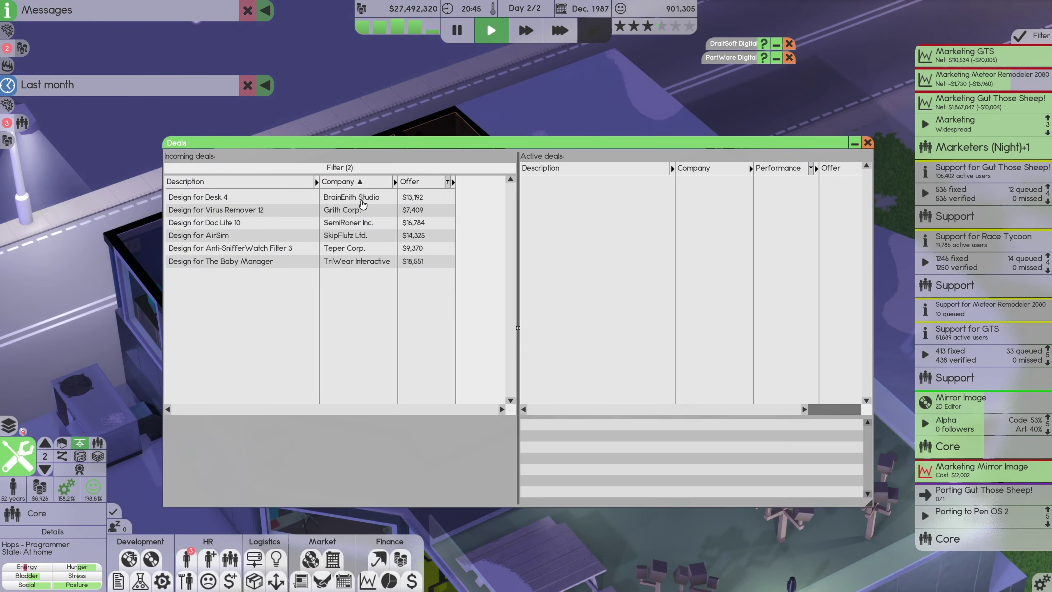
{"action": "left_click", "coordinate": [868, 143]}
{"action": "left_click", "coordinate": [731, 57]}
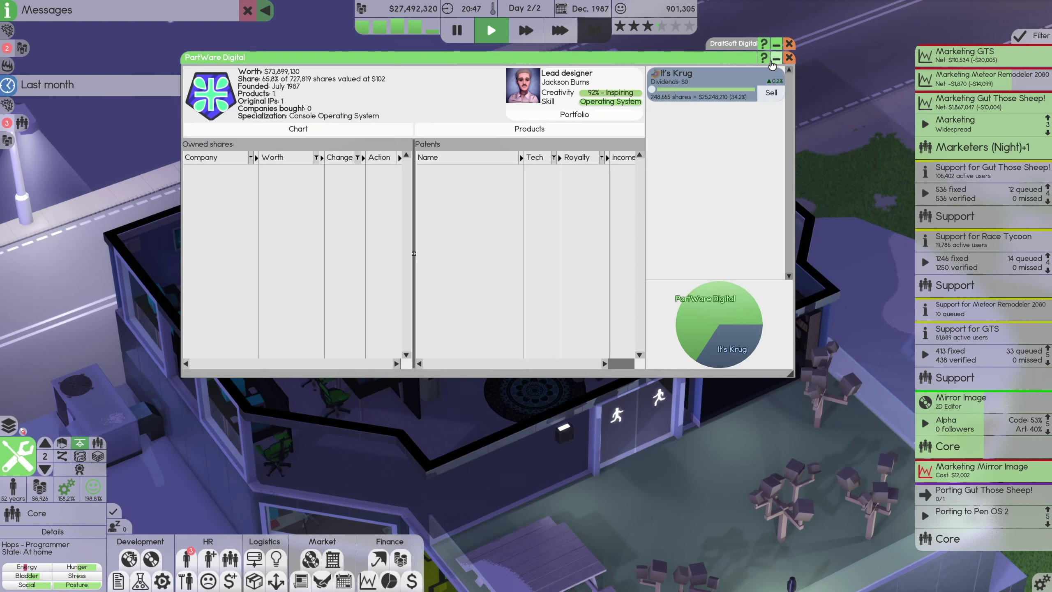
{"action": "left_click", "coordinate": [776, 58]}
{"action": "left_click", "coordinate": [776, 45]}
{"action": "key", "text": "3"}
{"action": "scroll", "coordinate": [546, 187], "scroll_direction": "down", "scroll_amount": 2}
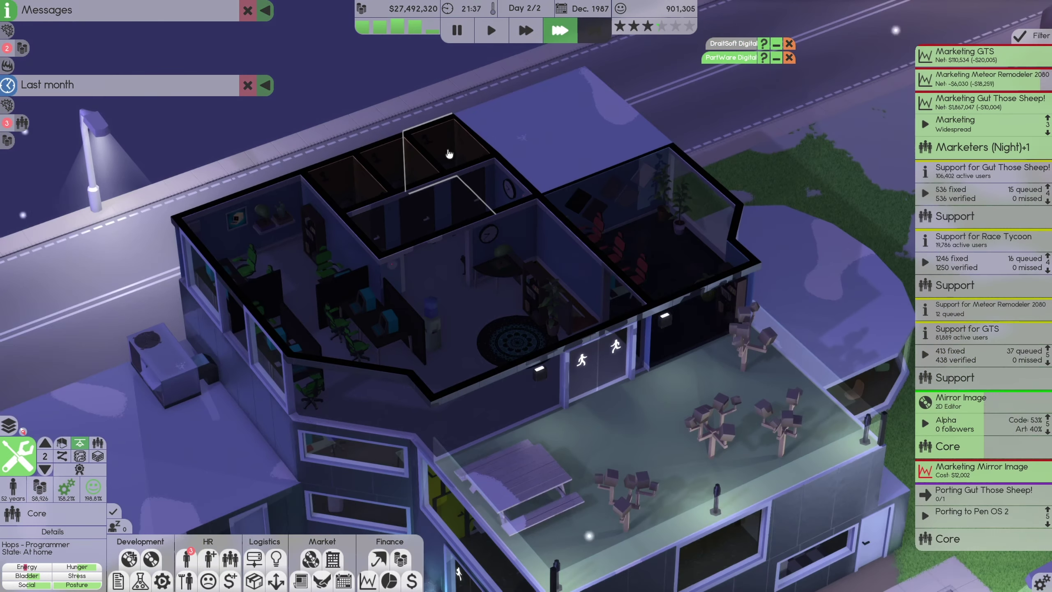
{"action": "scroll", "coordinate": [544, 187], "scroll_direction": "down", "scroll_amount": 2}
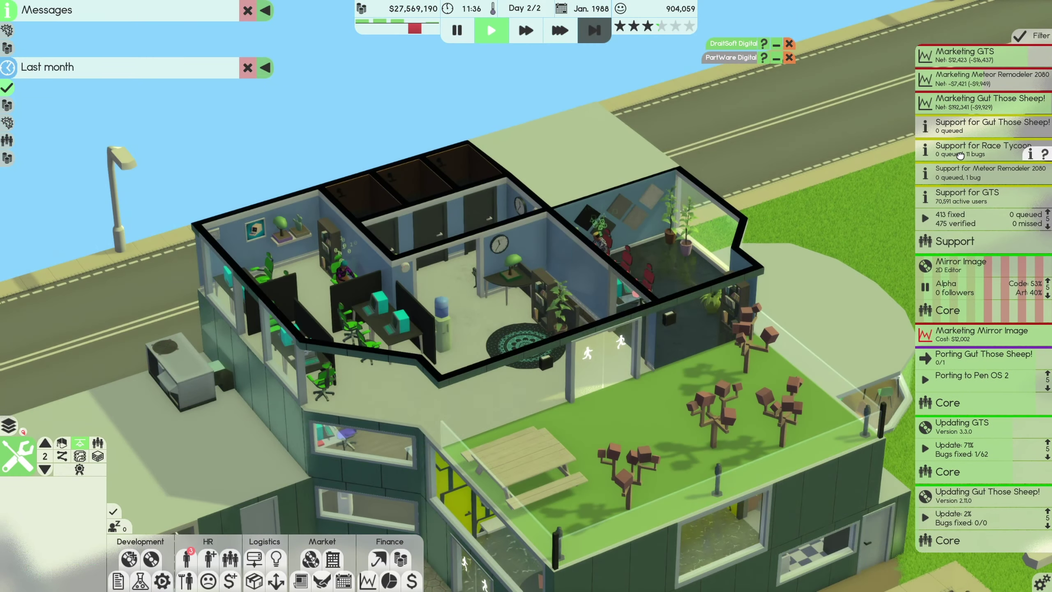
- Queue a Race Tycoon bug-fix update with 1984 audio tech and The WaveTools Shop 2
{"action": "left_click", "coordinate": [962, 126]}
{"action": "left_click", "coordinate": [977, 173]}
{"action": "left_click", "coordinate": [494, 160]}
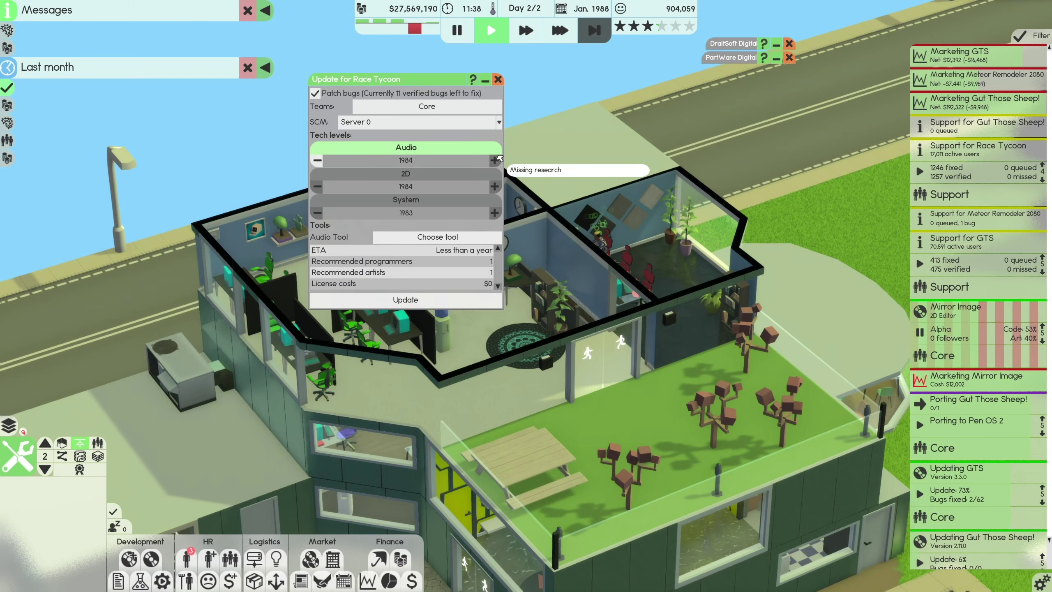
{"action": "left_click", "coordinate": [445, 233]}
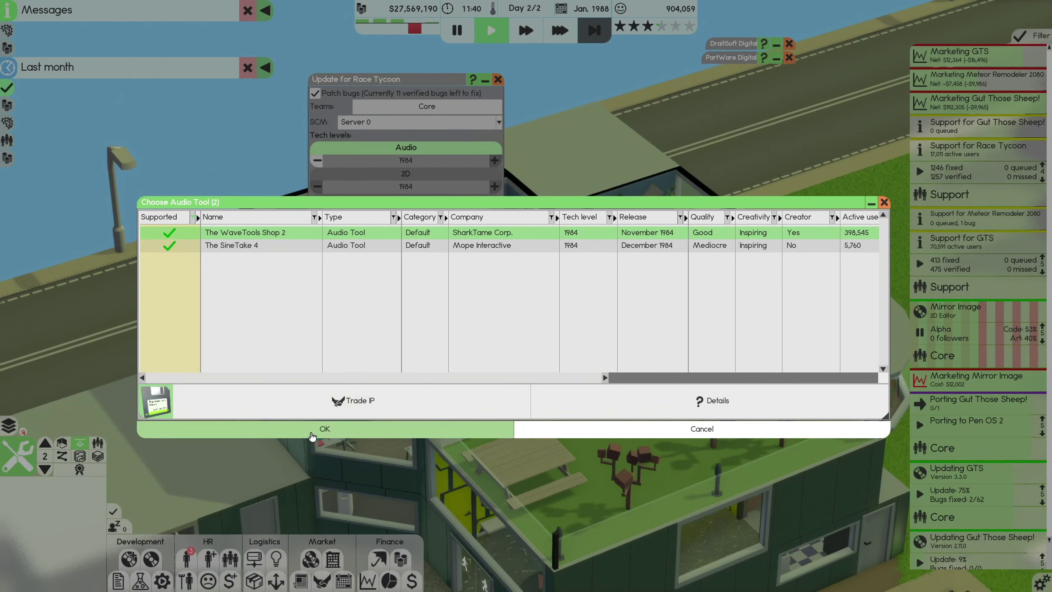
{"action": "left_click", "coordinate": [325, 428]}
{"action": "left_click", "coordinate": [406, 309]}
- Queue a Meteor Remodeler 2080 bug-fix update with 1984 audio tech and The WaveTools Shop 2
{"action": "left_click", "coordinate": [970, 147]}
{"action": "left_click", "coordinate": [969, 172]}
{"action": "left_click", "coordinate": [978, 197]}
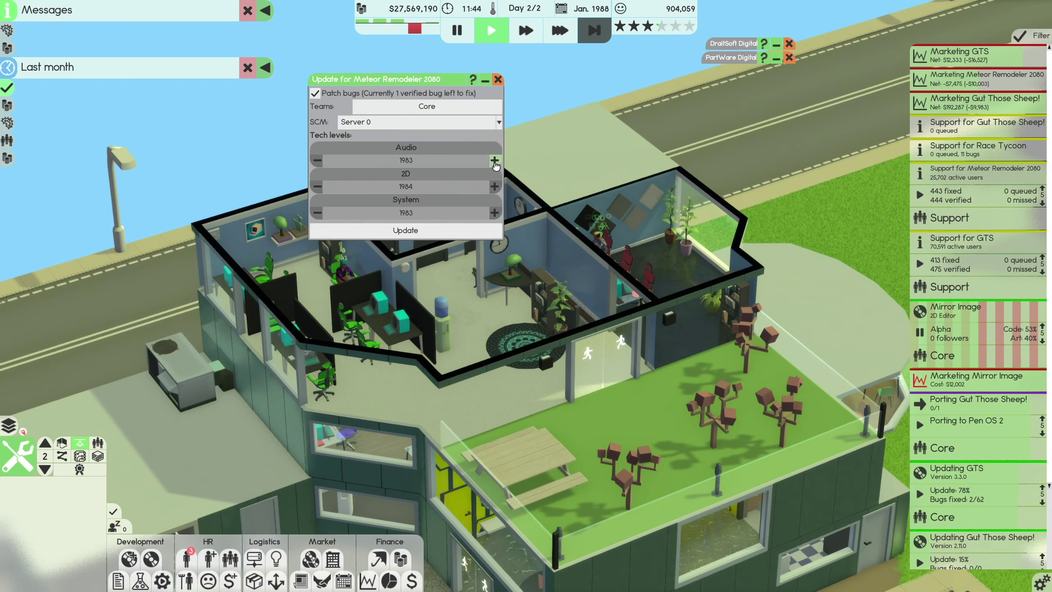
{"action": "left_click", "coordinate": [494, 160]}
{"action": "left_click", "coordinate": [444, 232]}
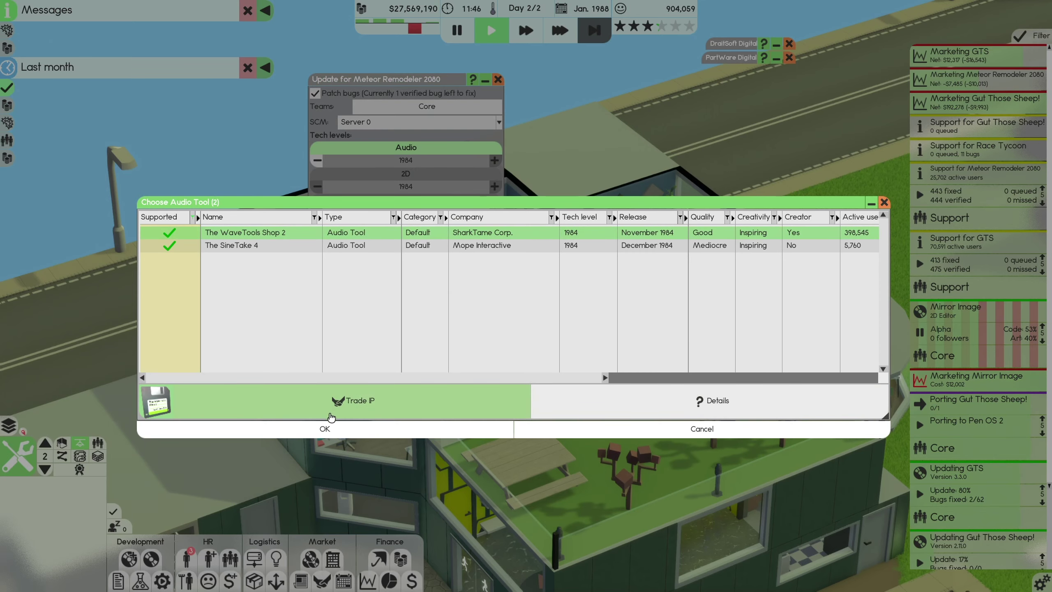
{"action": "left_click", "coordinate": [324, 428]}
{"action": "left_click", "coordinate": [407, 309]}
- Check the Mirror Image options, raise game speed, and check the Gut Those Sheep! update
{"action": "left_click", "coordinate": [970, 173]}
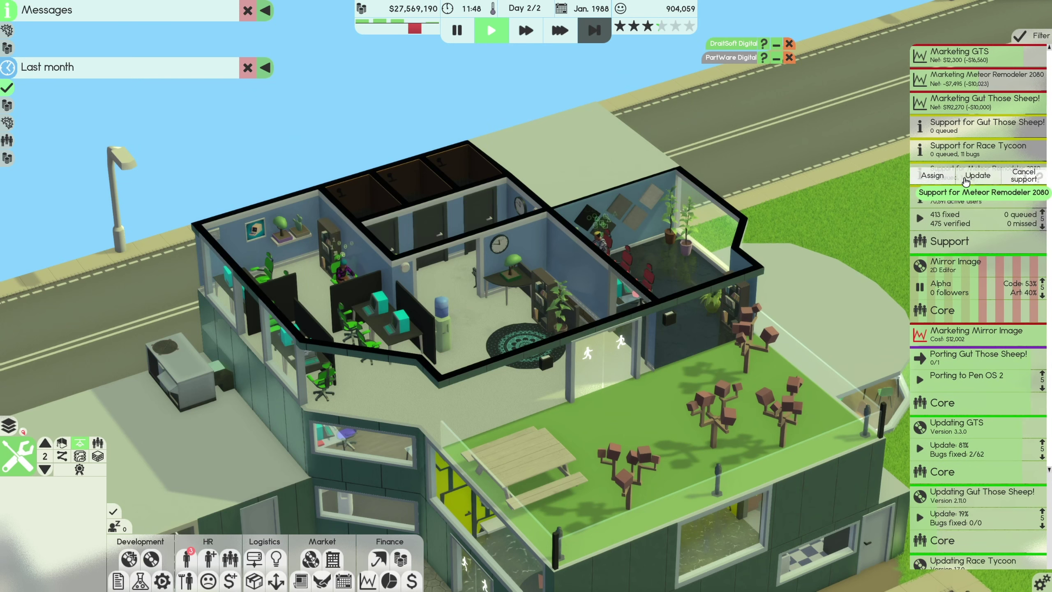
{"action": "scroll", "coordinate": [963, 179], "scroll_direction": "down", "scroll_amount": 3}
{"action": "left_click", "coordinate": [941, 181]}
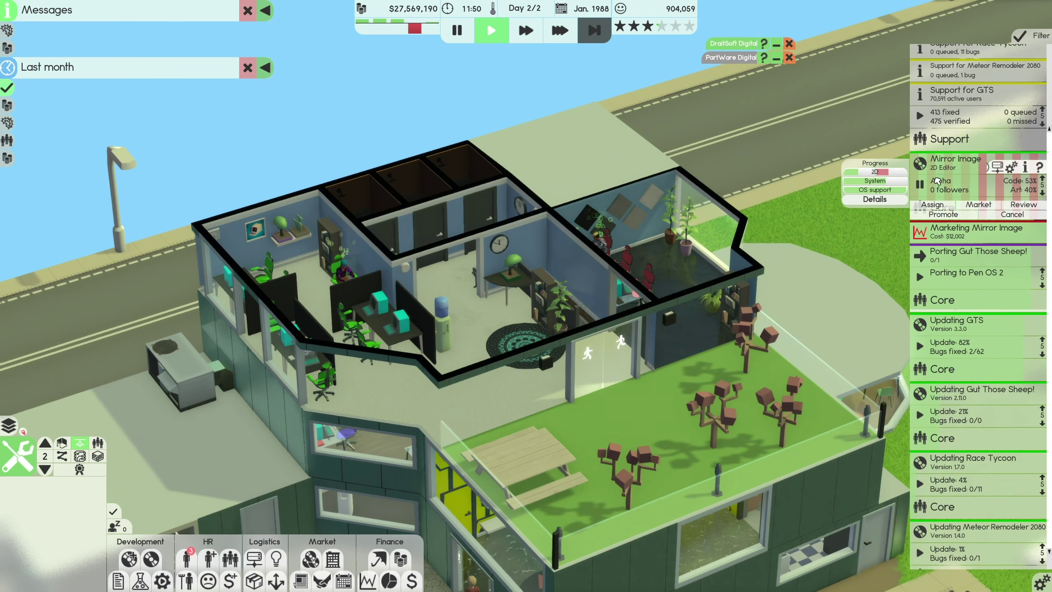
{"action": "scroll", "coordinate": [938, 181], "scroll_direction": "down", "scroll_amount": 1}
{"action": "key", "text": "3"}
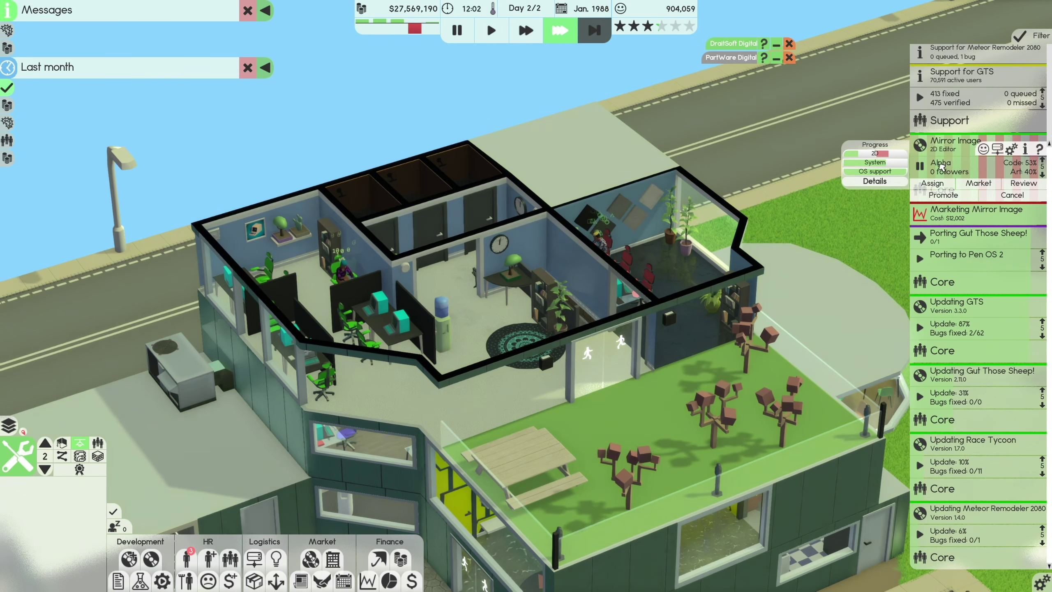
{"action": "left_click", "coordinate": [978, 395]}
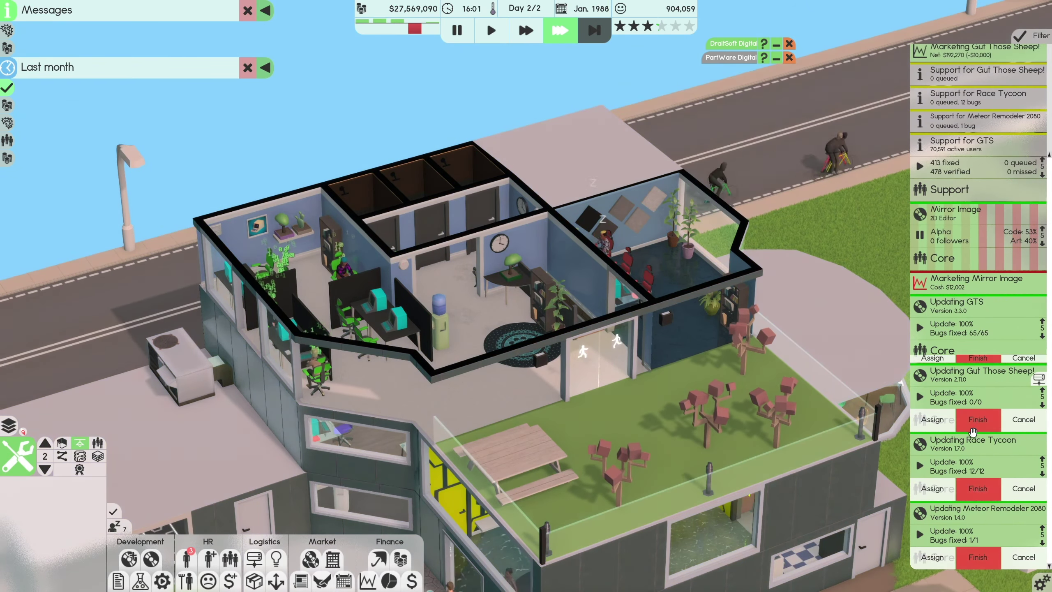
{"action": "left_click", "coordinate": [978, 420]}
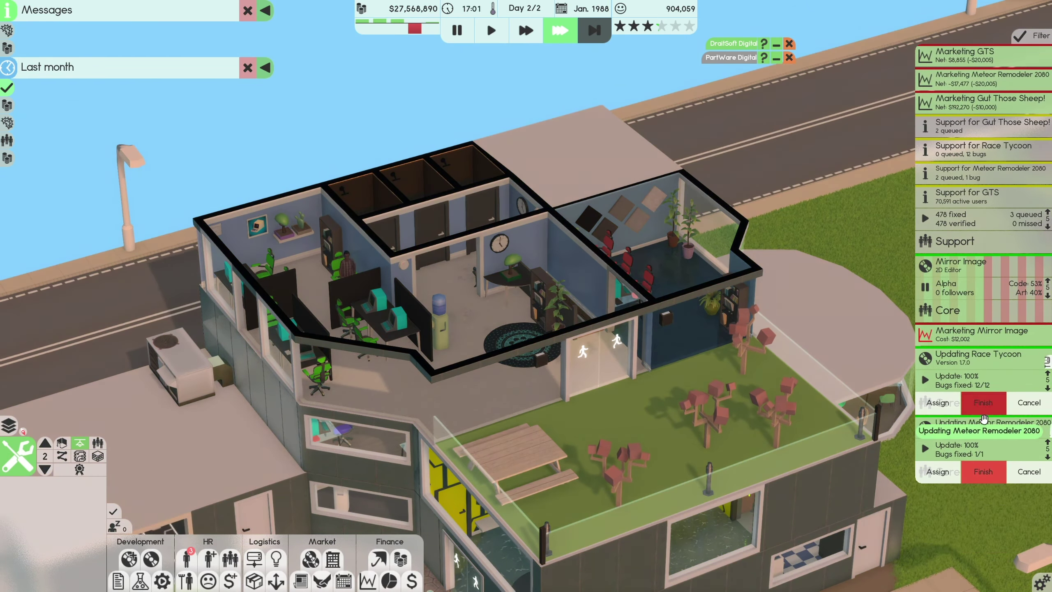
{"action": "left_click", "coordinate": [982, 403]}
{"action": "left_click", "coordinate": [983, 403]}
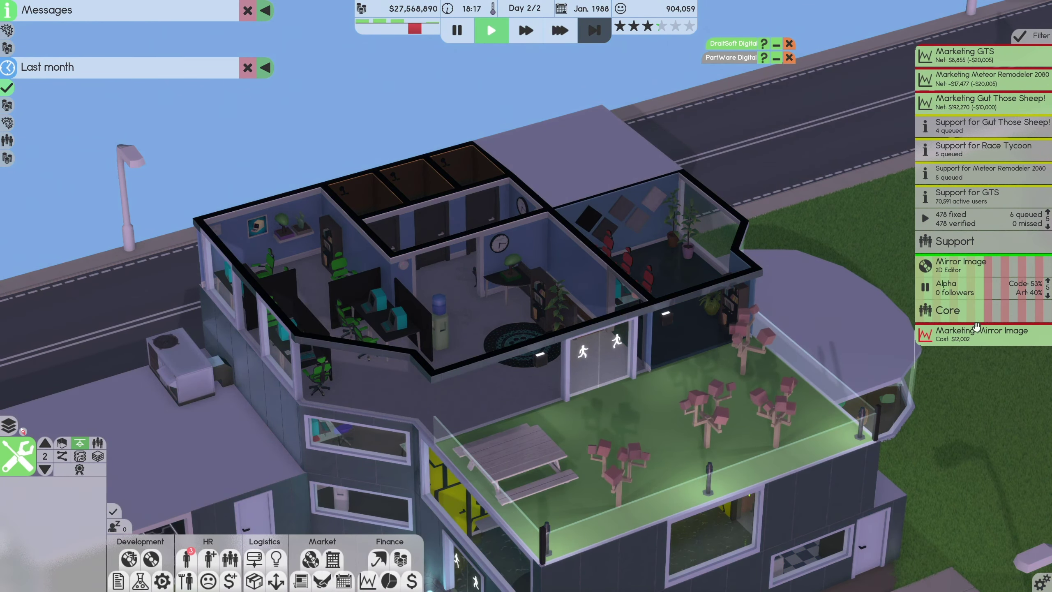
{"action": "mouse_move", "coordinate": [978, 207]}
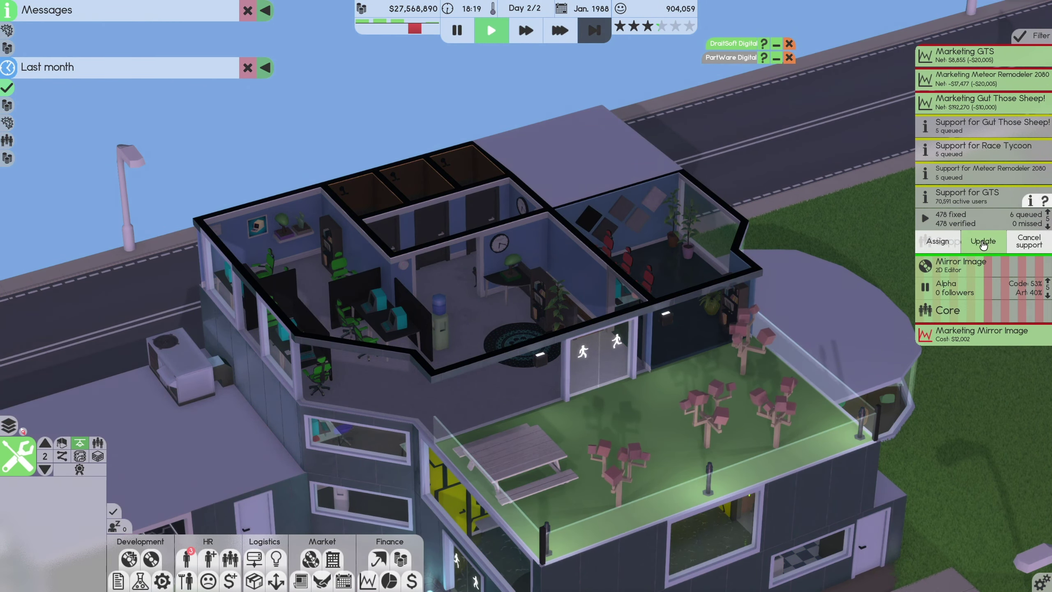
{"action": "left_click", "coordinate": [970, 127]}
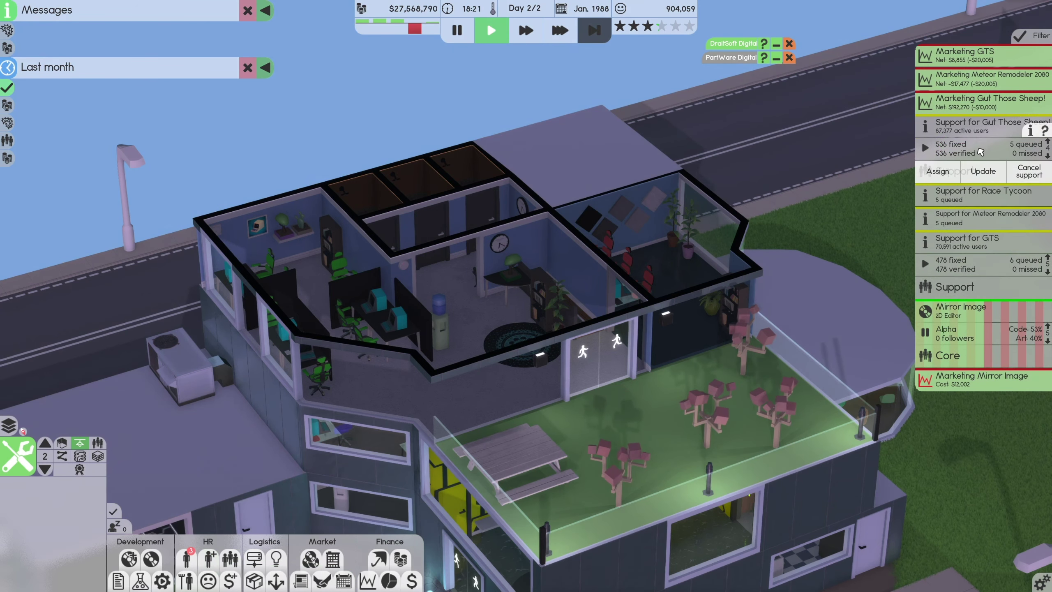
{"action": "left_click", "coordinate": [970, 193]}
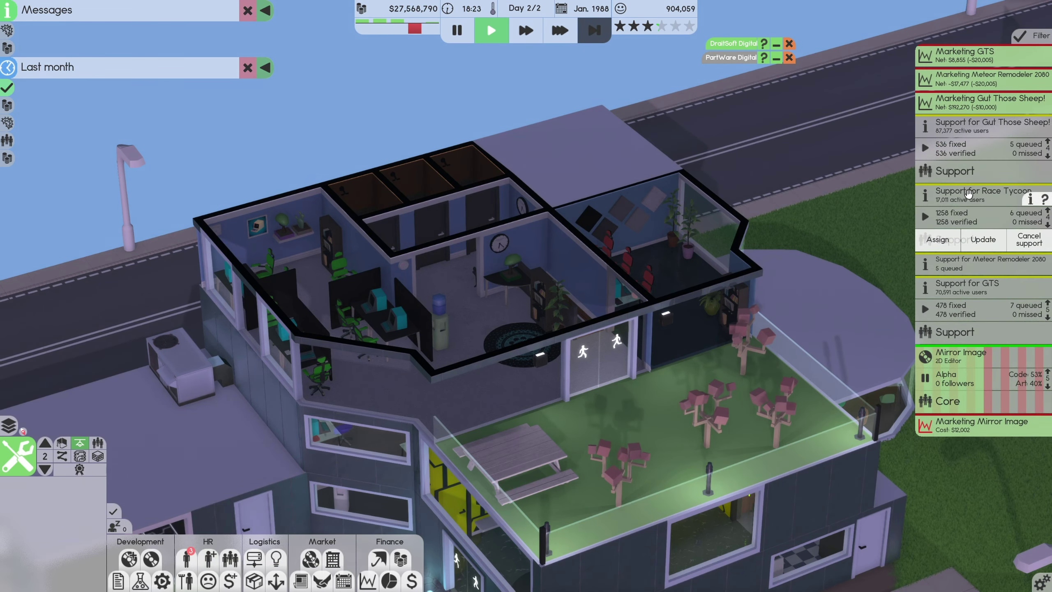
{"action": "left_click", "coordinate": [969, 196]}
{"action": "left_click", "coordinate": [976, 146]}
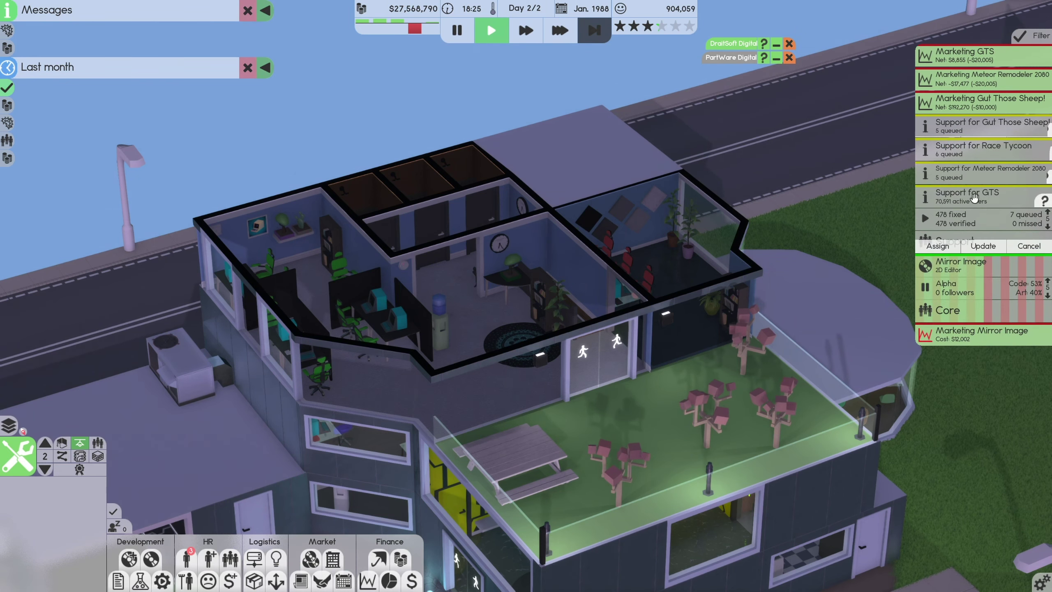
{"action": "left_click", "coordinate": [977, 125]}
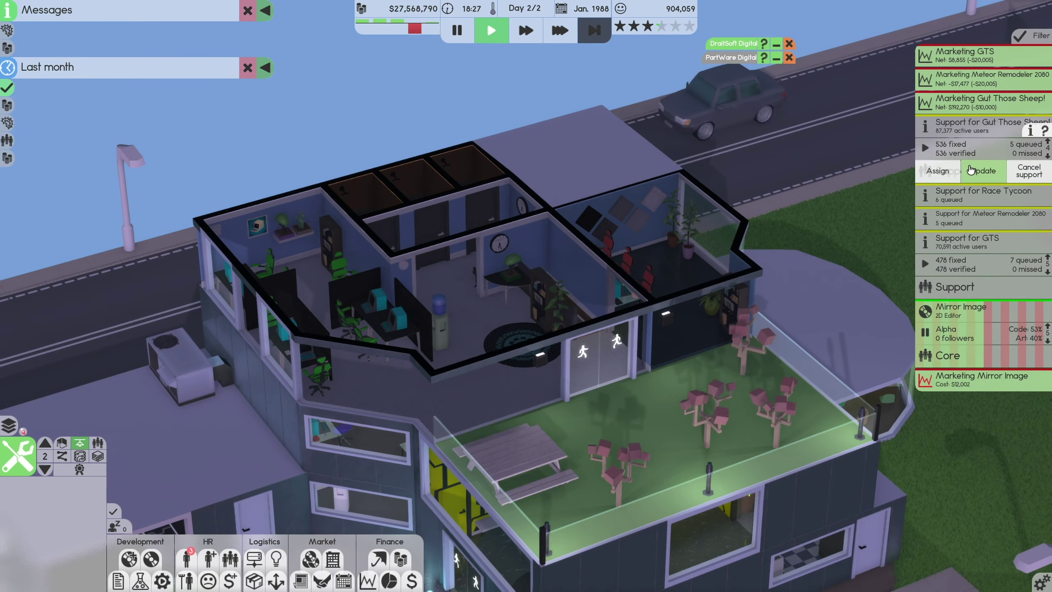
{"action": "left_click", "coordinate": [188, 560]}
{"action": "left_click", "coordinate": [188, 560]}
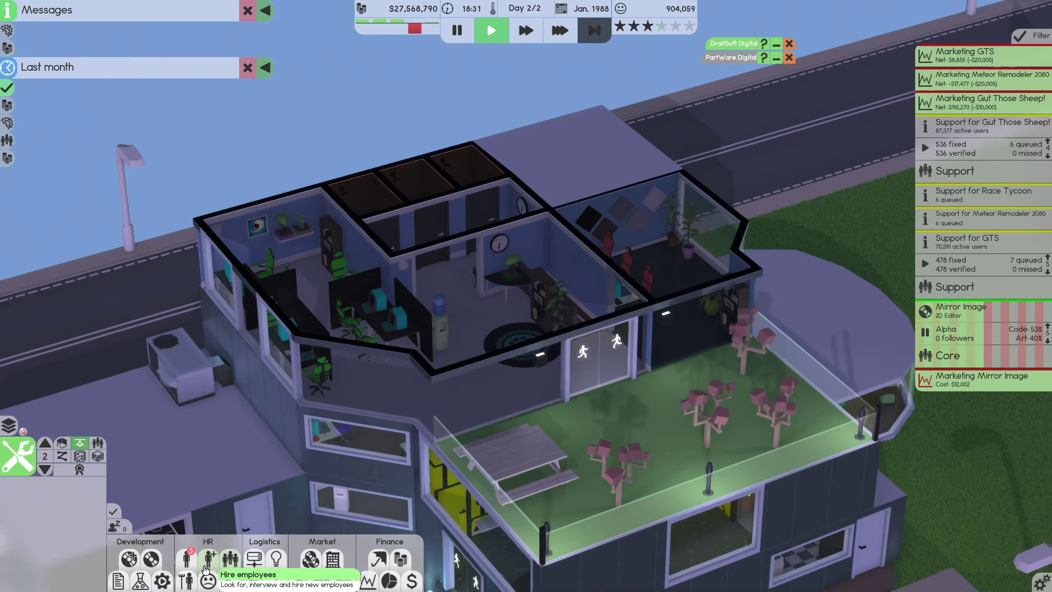
- Develop 'Deer DLC', a Gut Those Sheep! expansion with sprites (20), music and AI archetypes
{"action": "left_click", "coordinate": [128, 560]}
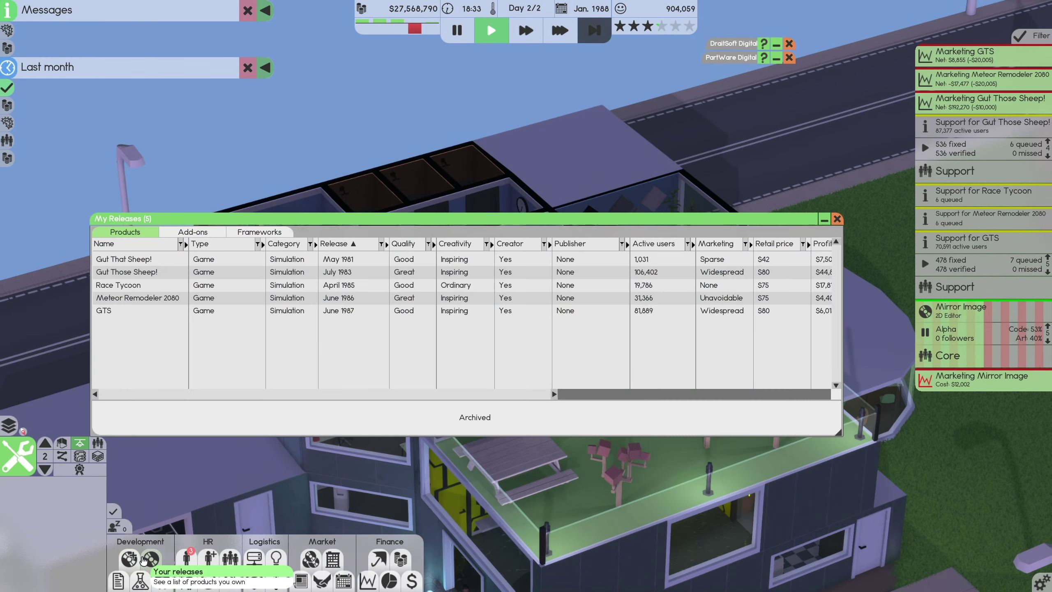
{"action": "left_click", "coordinate": [151, 271]}
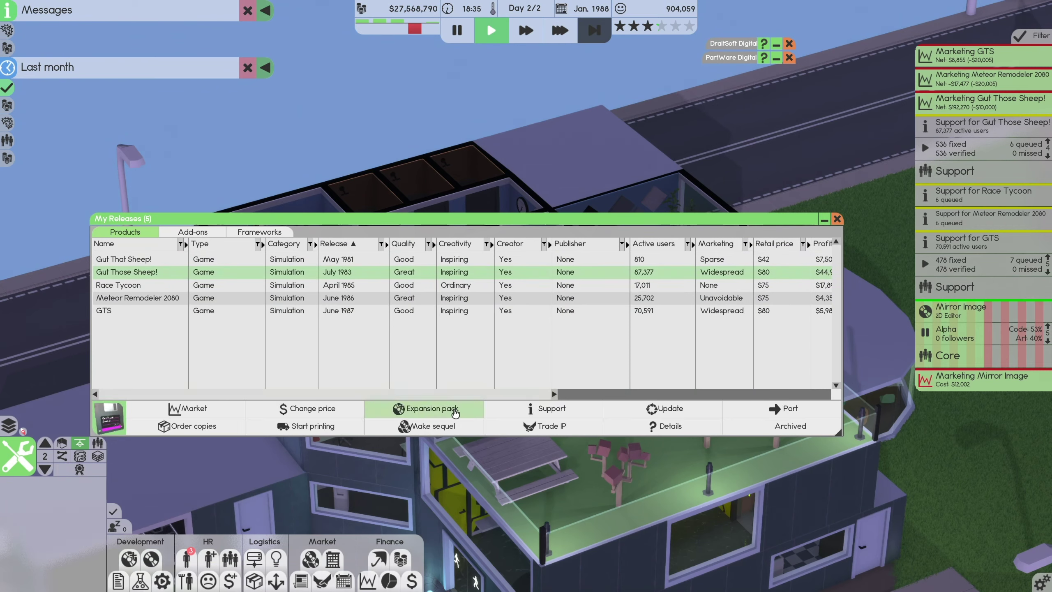
{"action": "left_click", "coordinate": [428, 409]}
{"action": "left_click", "coordinate": [508, 148]}
{"action": "left_click", "coordinate": [507, 211]}
{"action": "left_click", "coordinate": [507, 274]}
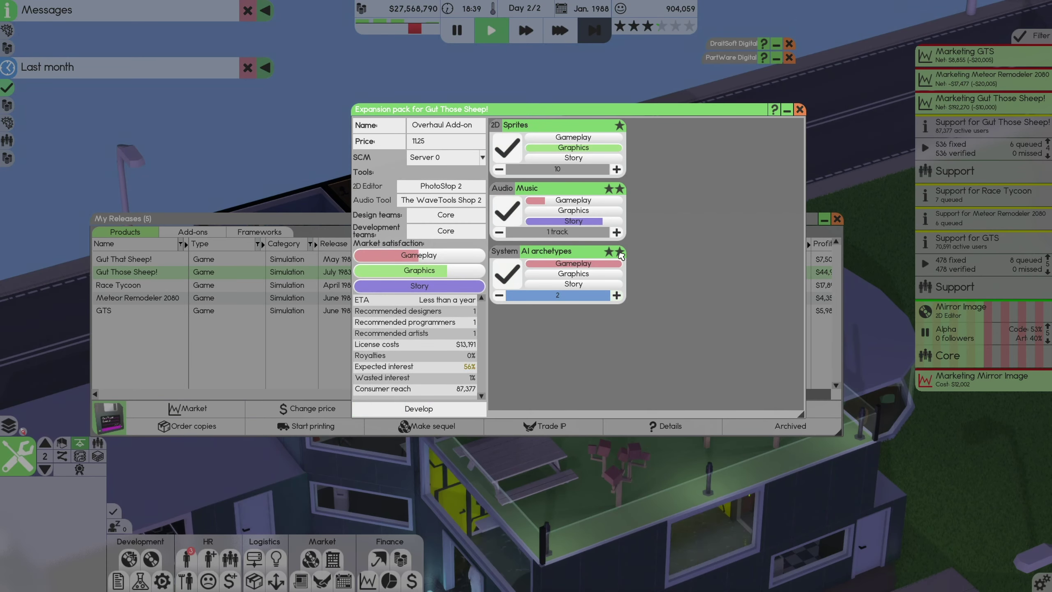
{"action": "left_click", "coordinate": [616, 232]}
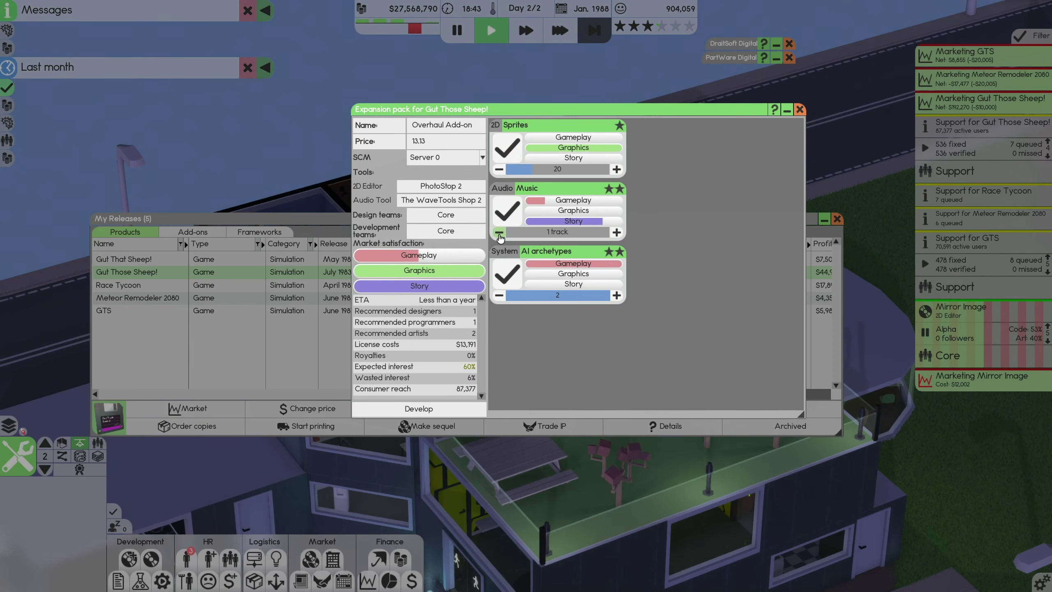
{"action": "left_click", "coordinate": [440, 125]}
{"action": "type", "text": "Pixel DLC"}
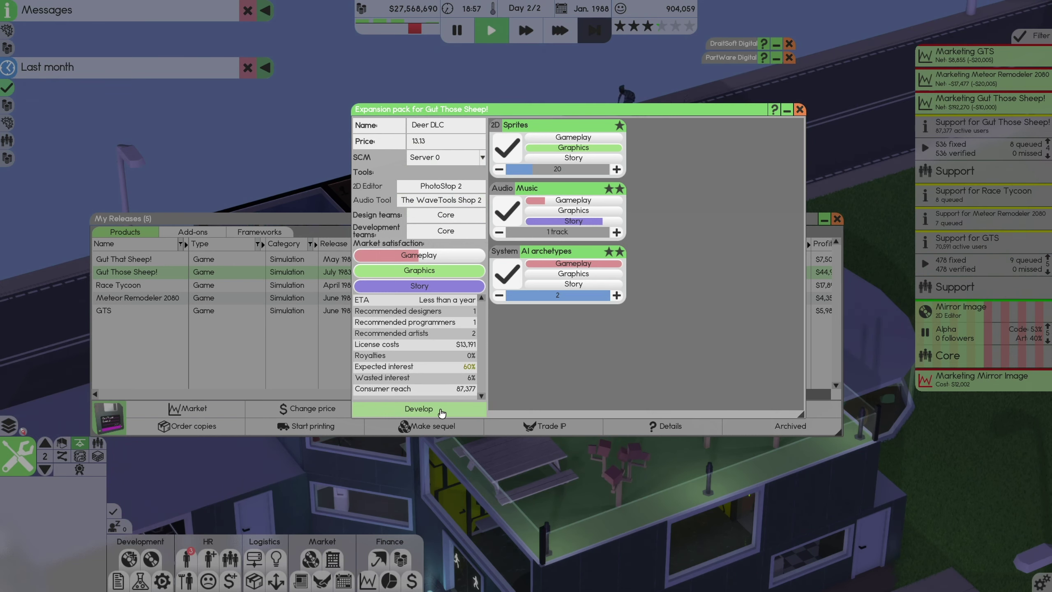
{"action": "left_click", "coordinate": [442, 411]}
- Close the releases list, fast-forward, and glance at Mirror Image marketing and DraftSoft Digital's details
{"action": "left_click", "coordinate": [838, 220]}
{"action": "key", "text": "3"}
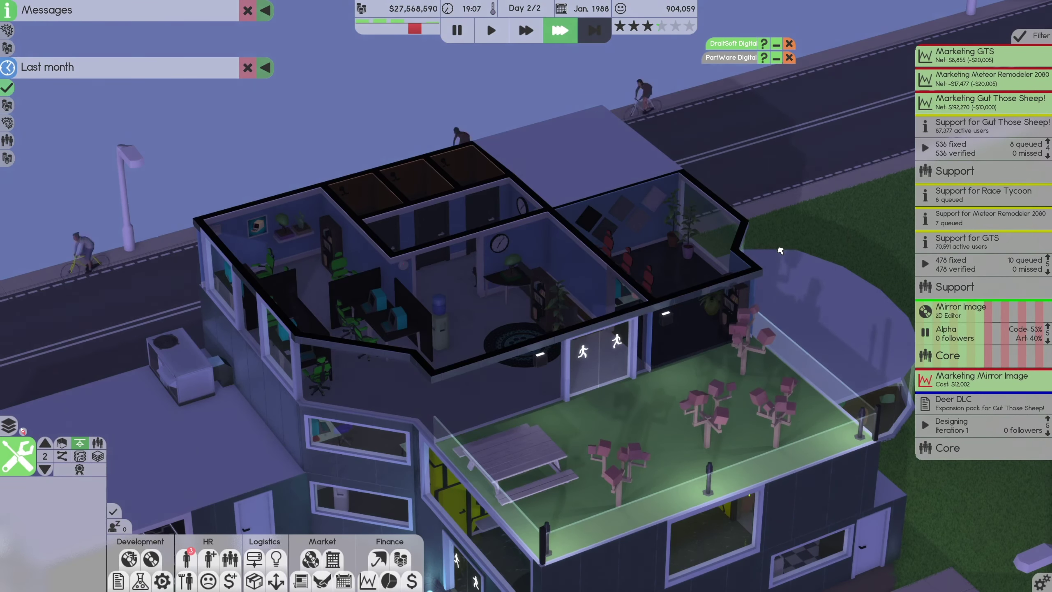
{"action": "left_click", "coordinate": [978, 379]}
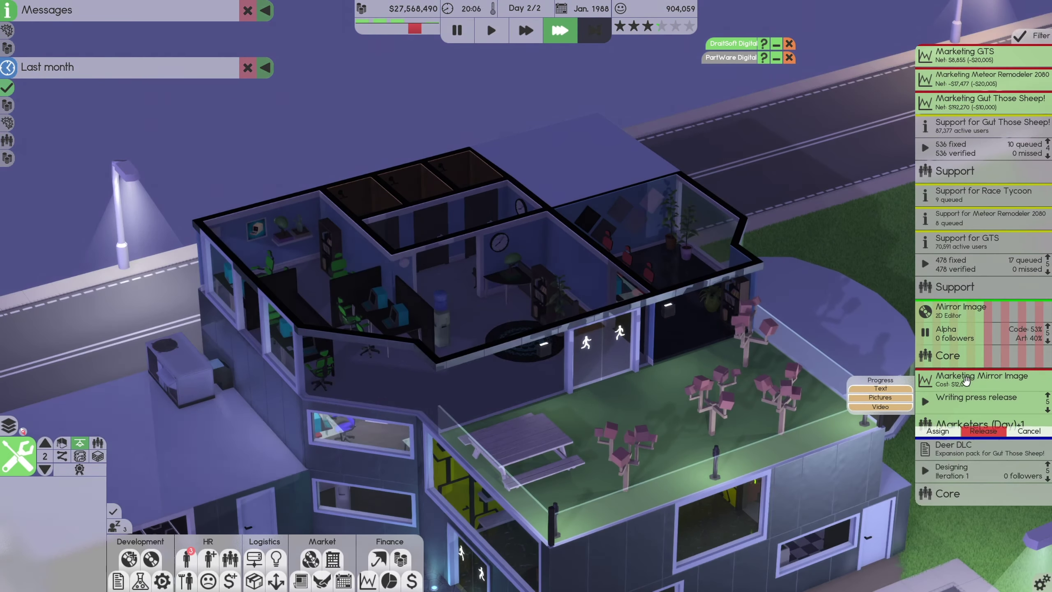
{"action": "left_click", "coordinate": [975, 379]}
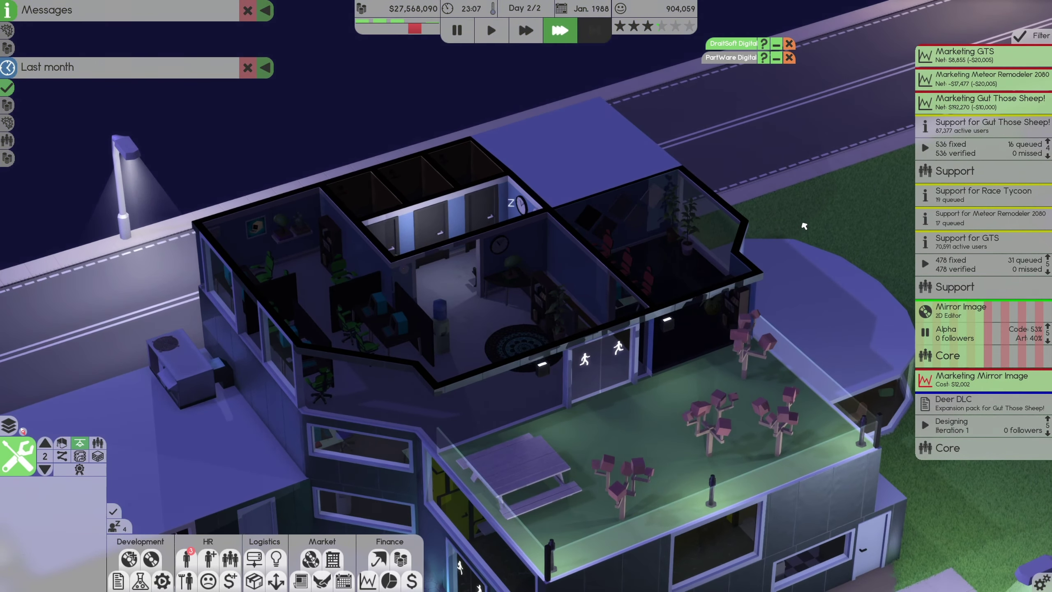
{"action": "scroll", "coordinate": [795, 232], "scroll_direction": "up", "scroll_amount": 1}
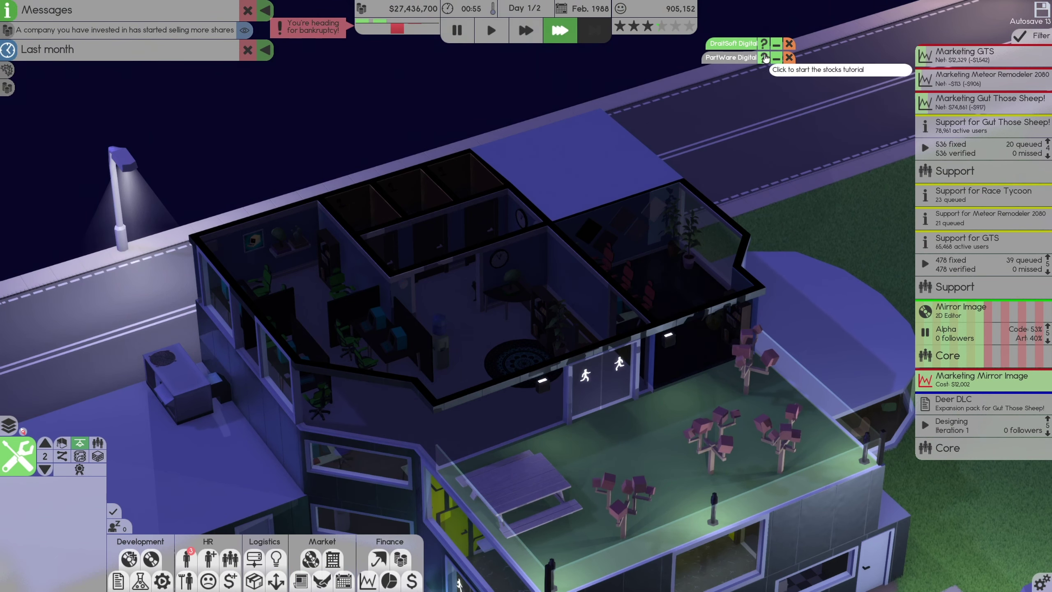
{"action": "left_click", "coordinate": [731, 44]}
{"action": "left_click", "coordinate": [788, 43]}
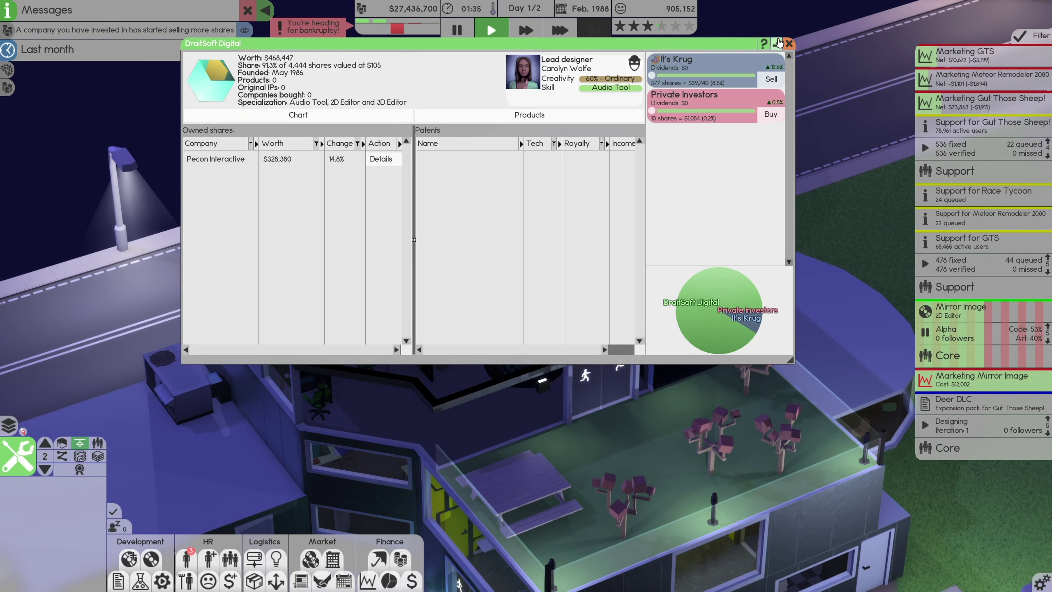
{"action": "left_click", "coordinate": [788, 44]}
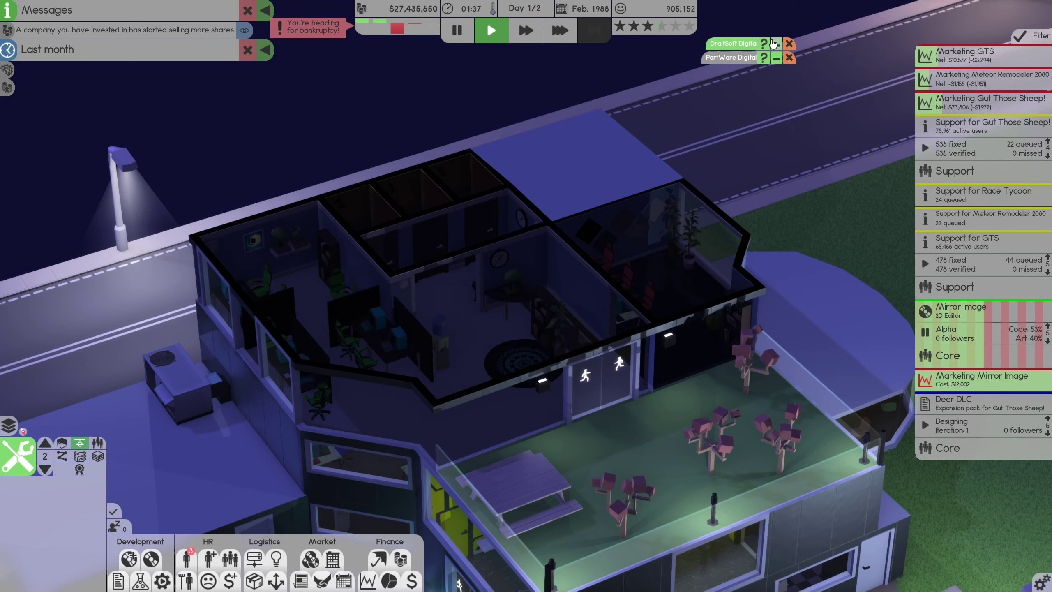
{"action": "scroll", "coordinate": [805, 210], "scroll_direction": "up", "scroll_amount": 1}
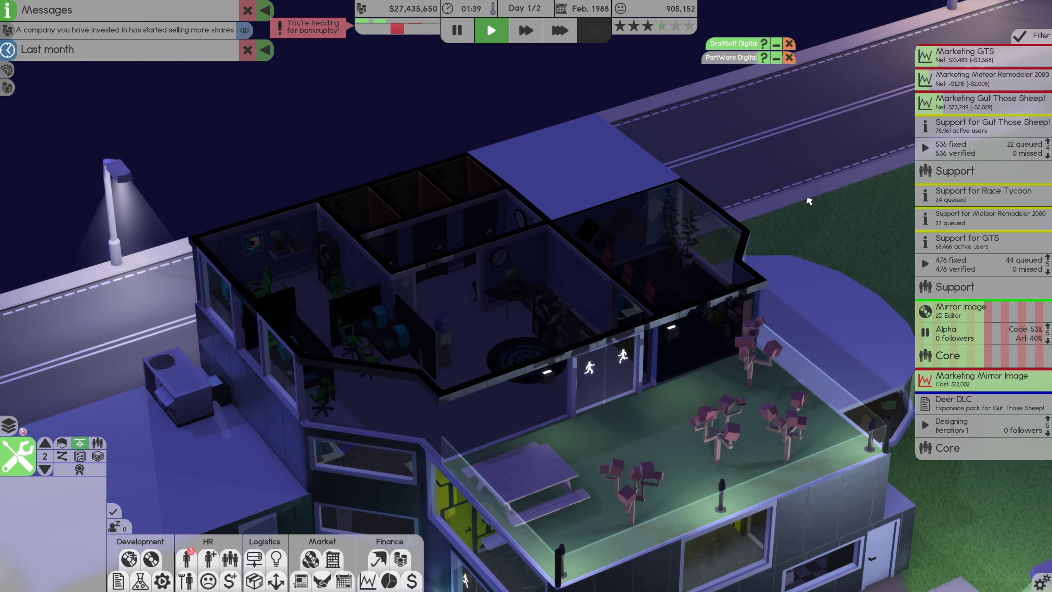
{"action": "key", "text": "d"}
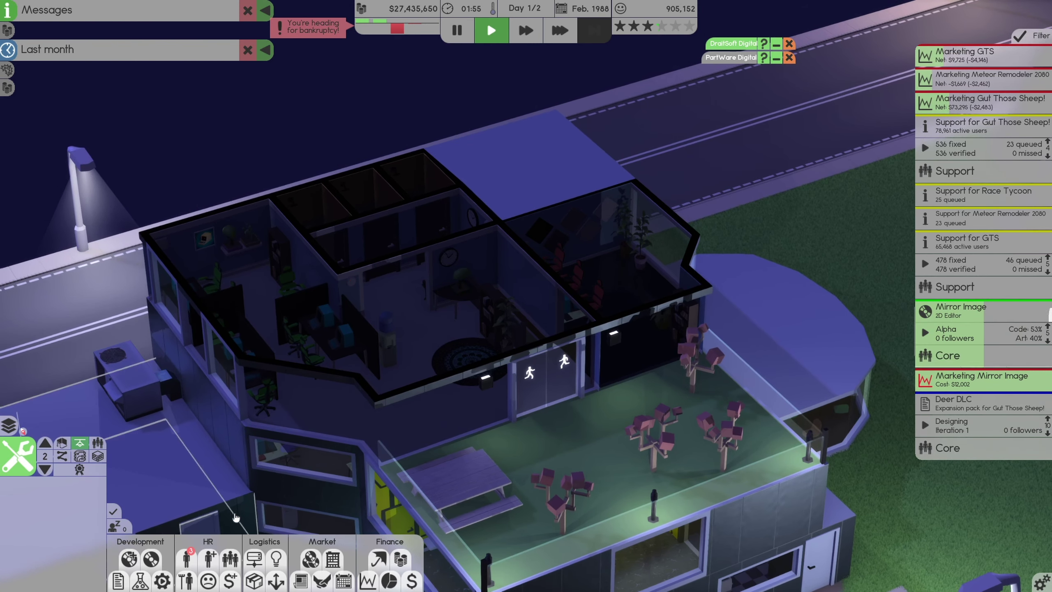
- Enroll Rez, the vacationing Core designer, in one-month 3D specialization training
{"action": "left_click", "coordinate": [186, 562]}
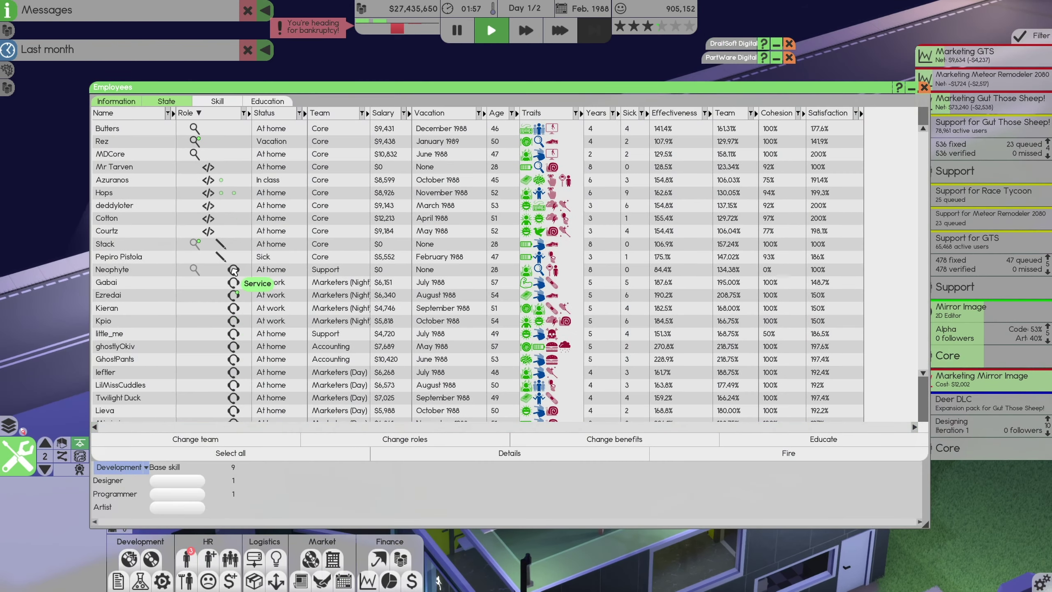
{"action": "scroll", "coordinate": [235, 272], "scroll_direction": "down", "scroll_amount": 2}
{"action": "scroll", "coordinate": [215, 256], "scroll_direction": "up", "scroll_amount": 2}
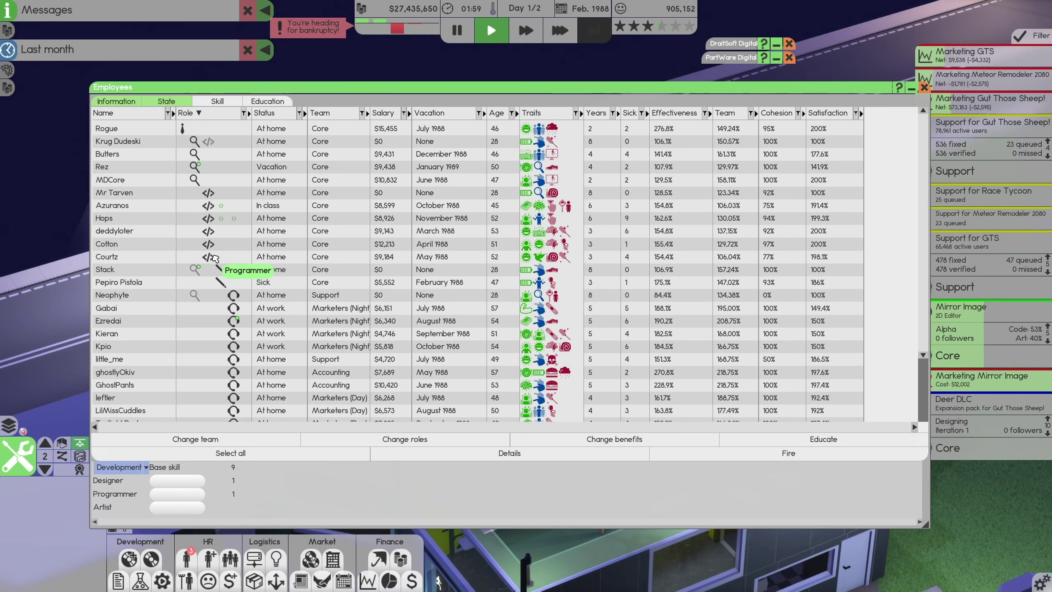
{"action": "left_click", "coordinate": [187, 167]}
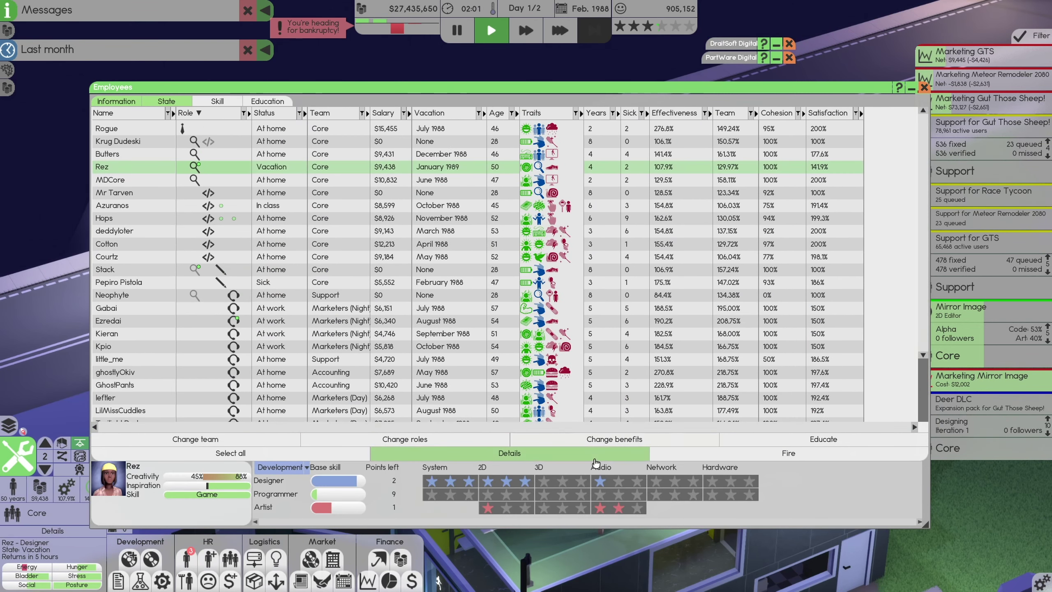
{"action": "left_click", "coordinate": [822, 439]}
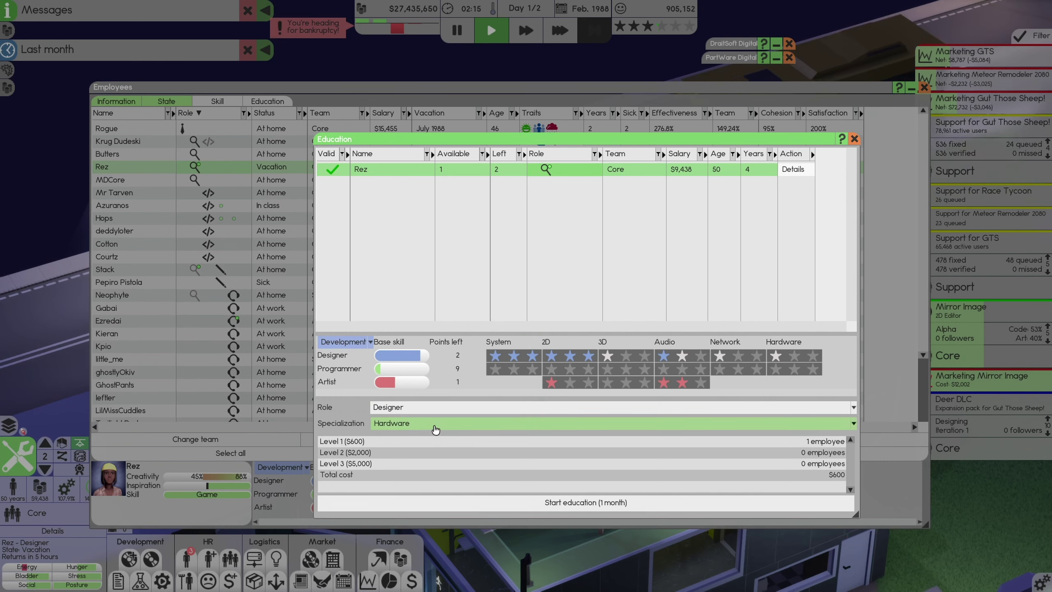
{"action": "left_click", "coordinate": [434, 422]}
{"action": "left_click", "coordinate": [412, 456]}
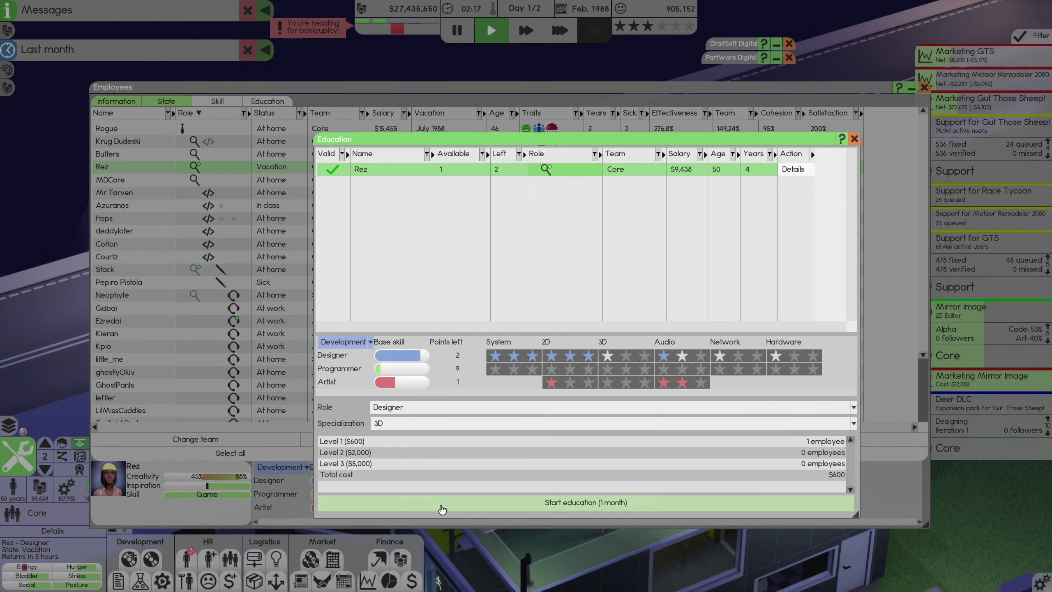
{"action": "left_click", "coordinate": [443, 503]}
{"action": "left_click", "coordinate": [924, 87]}
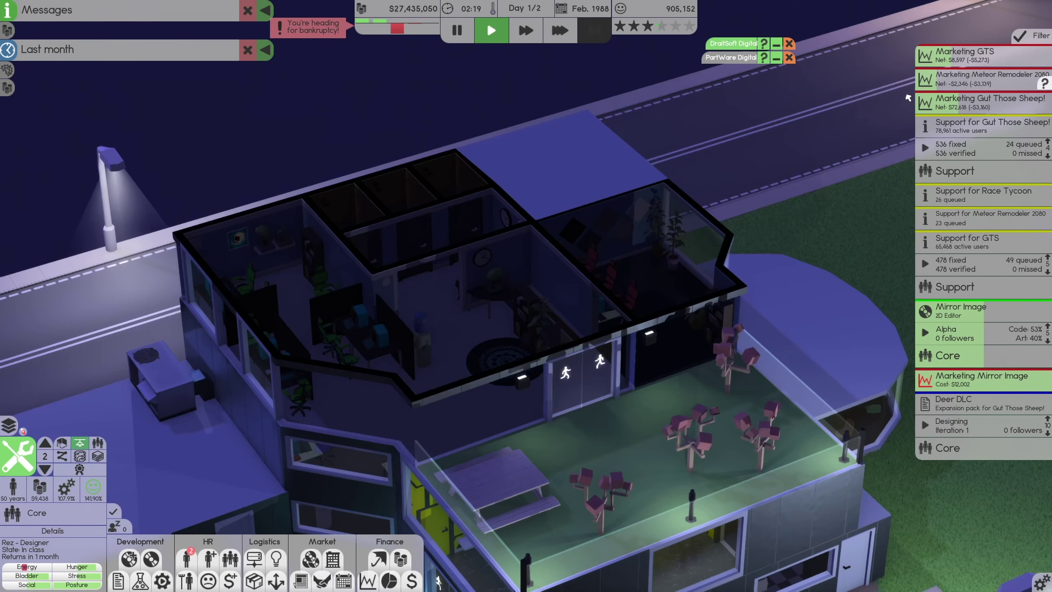
{"action": "left_click", "coordinate": [129, 562]}
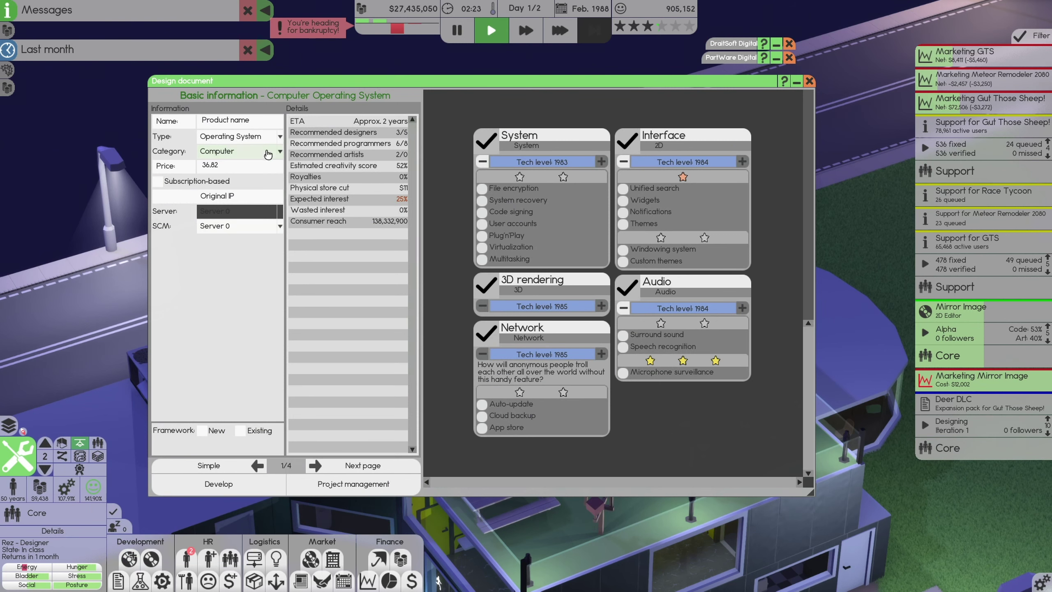
{"action": "left_click", "coordinate": [240, 136]}
{"action": "left_click", "coordinate": [215, 180]}
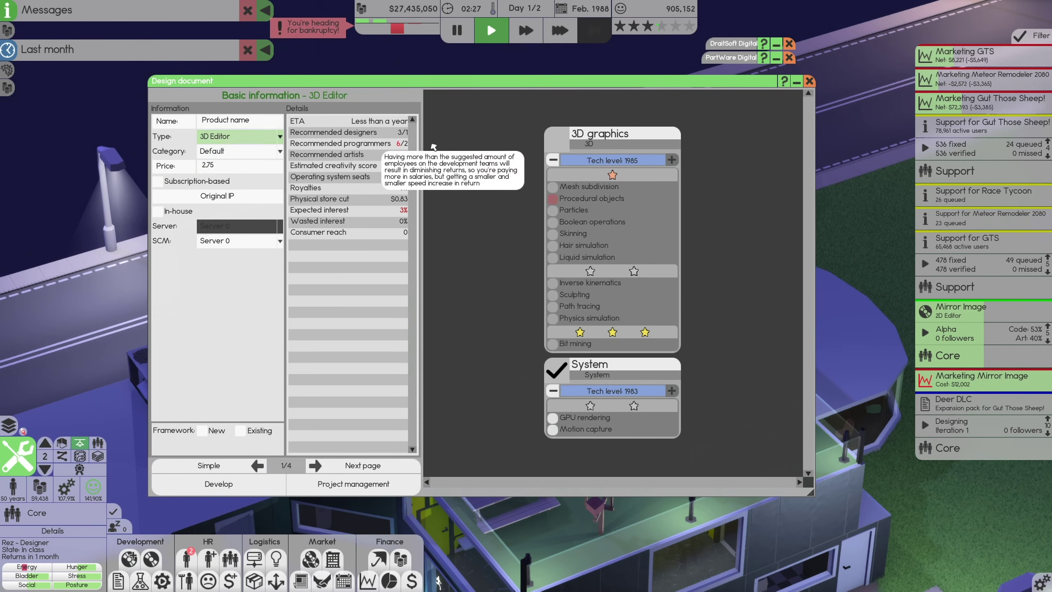
{"action": "mouse_move", "coordinate": [305, 176]}
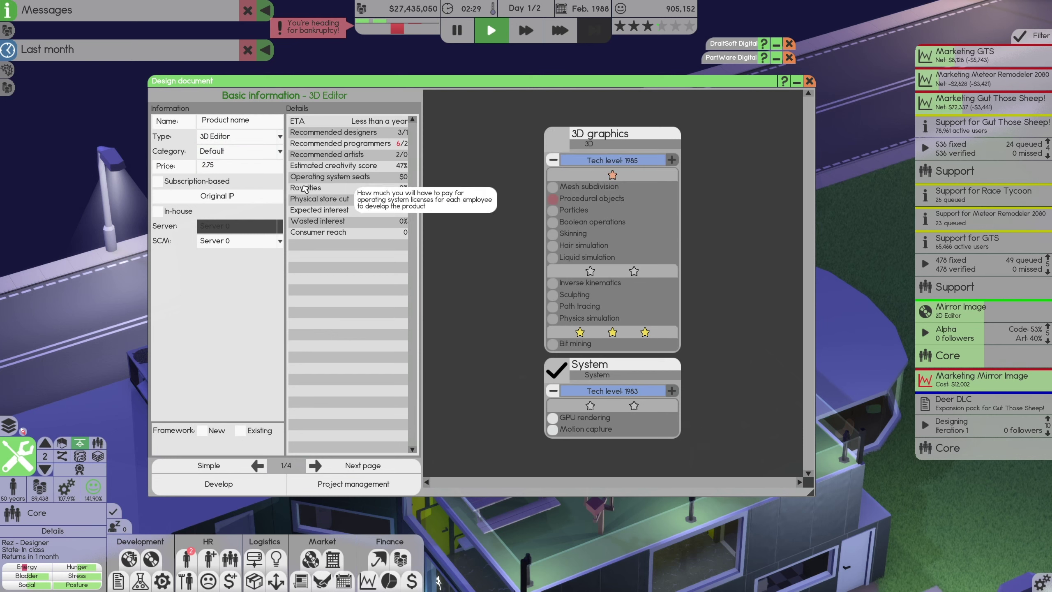
{"action": "left_click", "coordinate": [239, 135]}
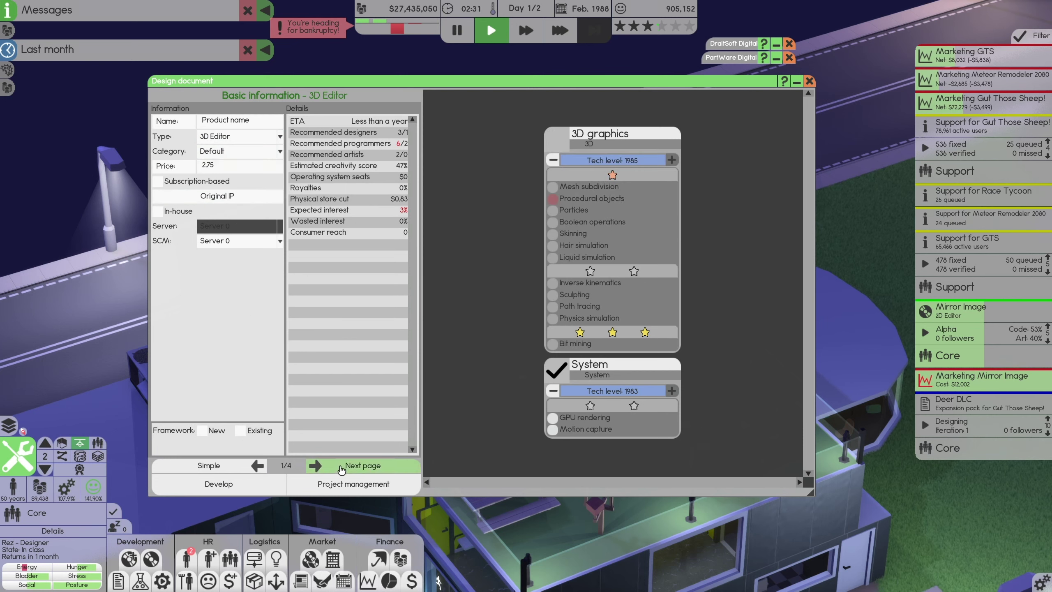
{"action": "left_click", "coordinate": [363, 465]}
{"action": "left_click", "coordinate": [183, 444]}
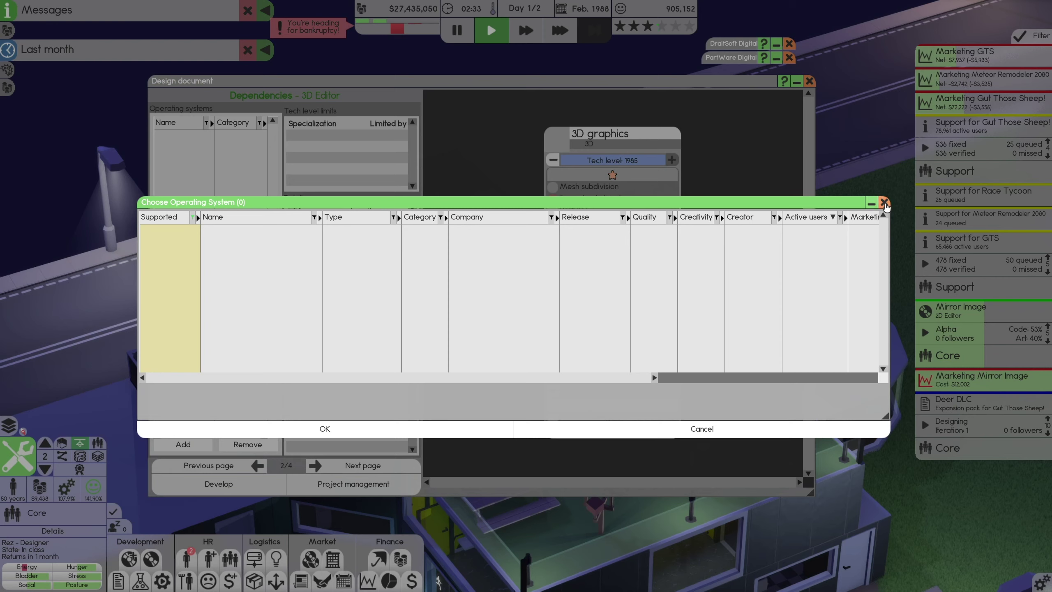
{"action": "left_click", "coordinate": [884, 202]}
{"action": "left_click", "coordinate": [809, 82]}
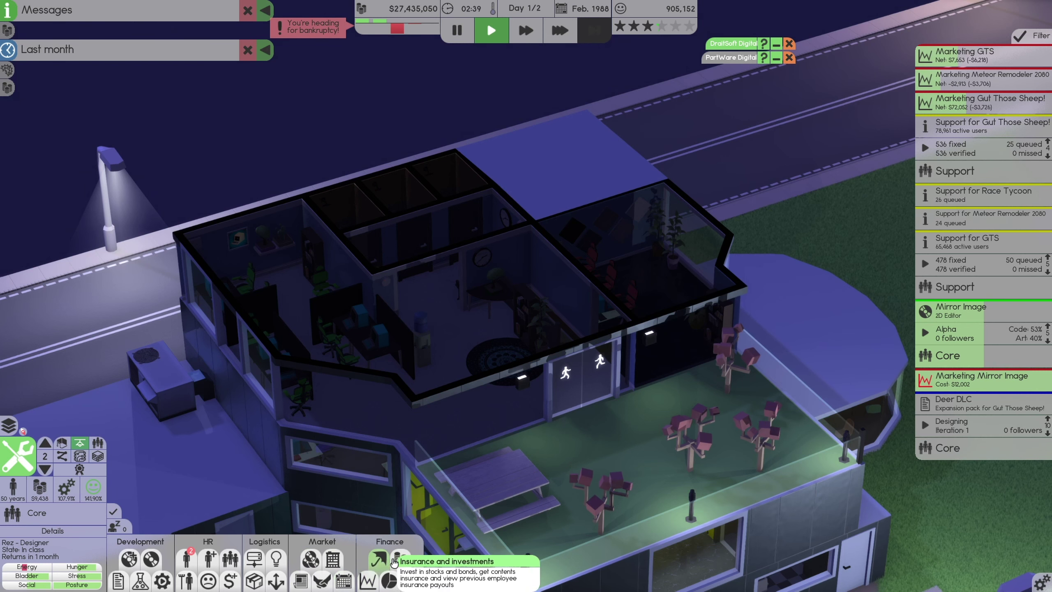
- Browse the event calendar's scheduled releases month by month from April 1988 through 1991
{"action": "left_click", "coordinate": [389, 581]}
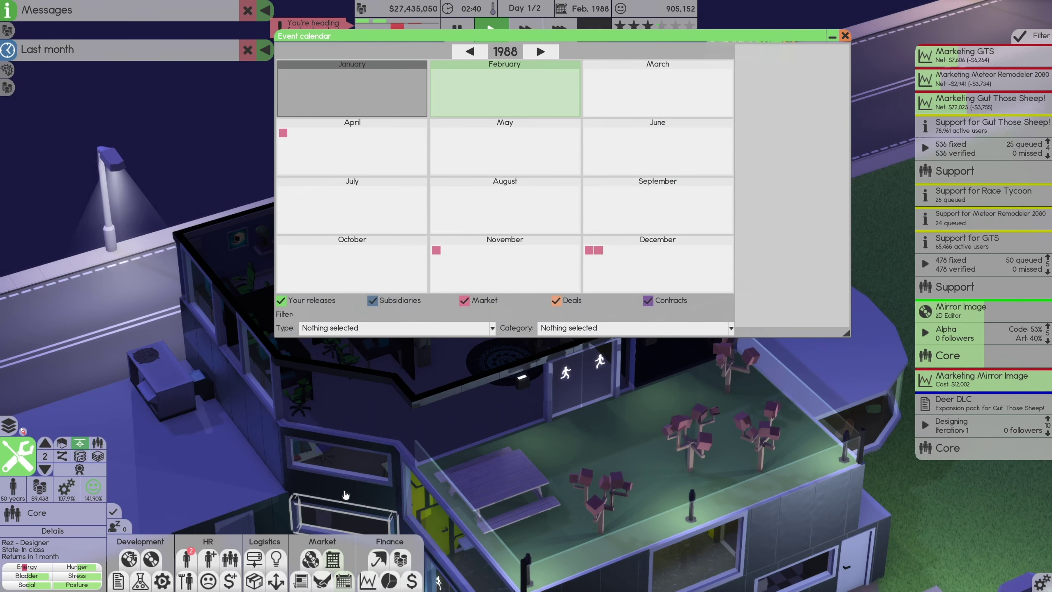
{"action": "left_click", "coordinate": [417, 143]}
{"action": "left_click", "coordinate": [504, 262]}
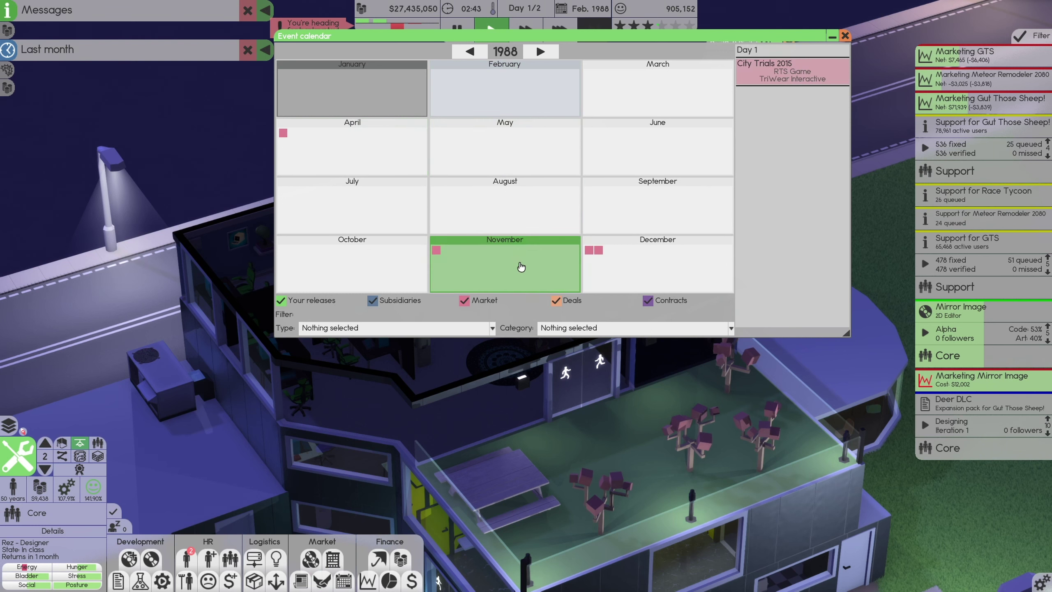
{"action": "left_click", "coordinate": [658, 255]}
{"action": "left_click", "coordinate": [549, 263]}
{"action": "left_click", "coordinate": [674, 264]}
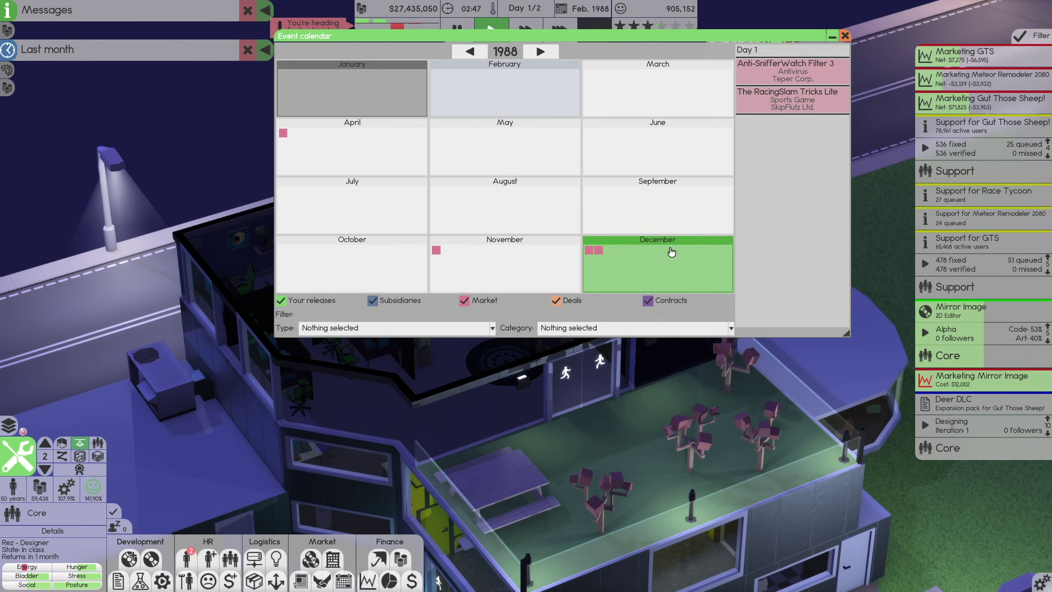
{"action": "left_click", "coordinate": [540, 52]}
{"action": "left_click", "coordinate": [403, 97]}
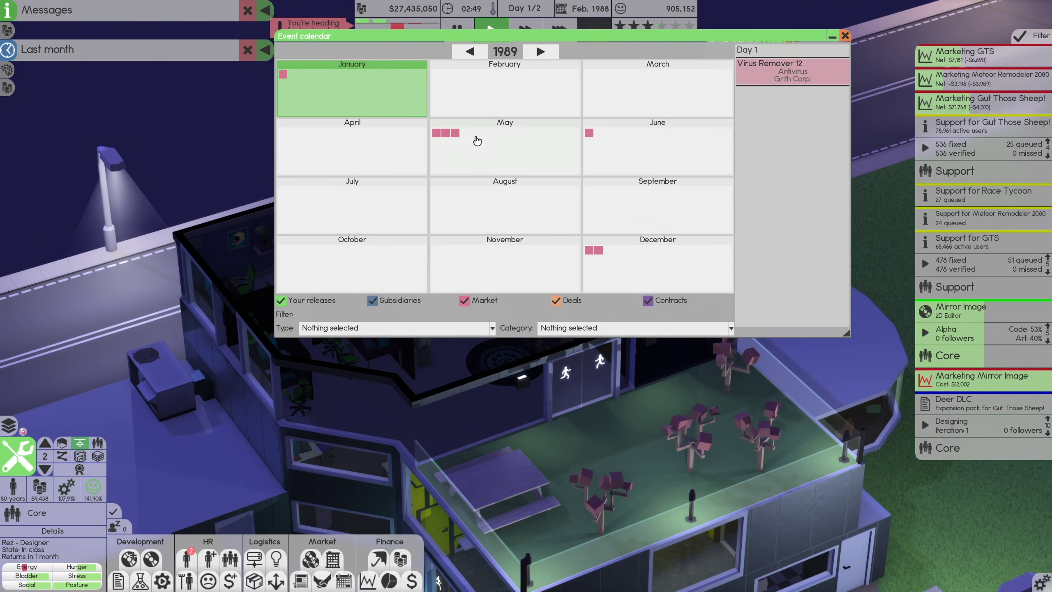
{"action": "left_click", "coordinate": [496, 147]}
{"action": "left_click", "coordinate": [643, 153]}
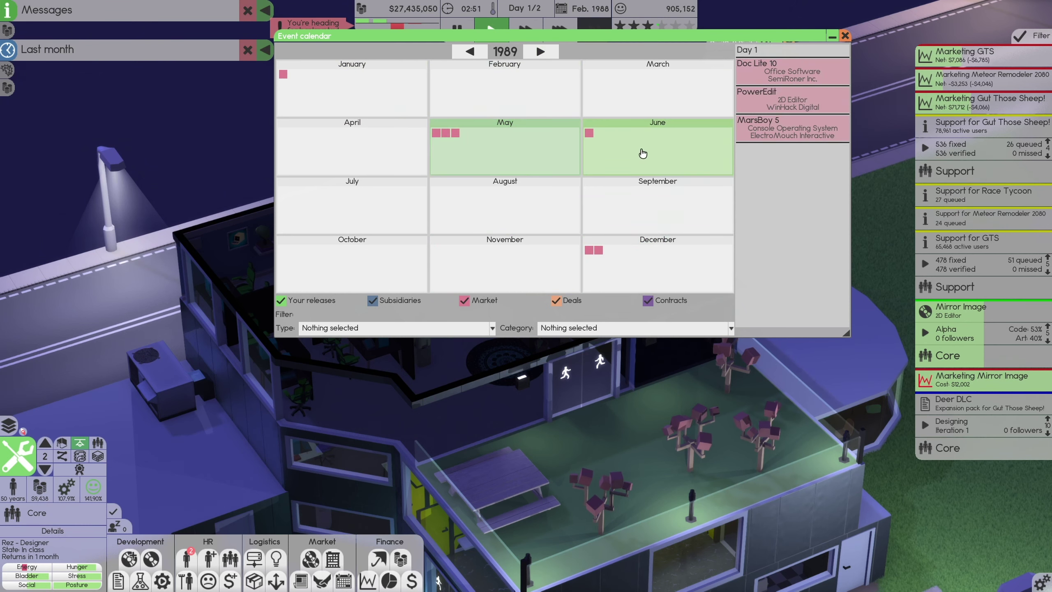
{"action": "left_click", "coordinate": [625, 259]}
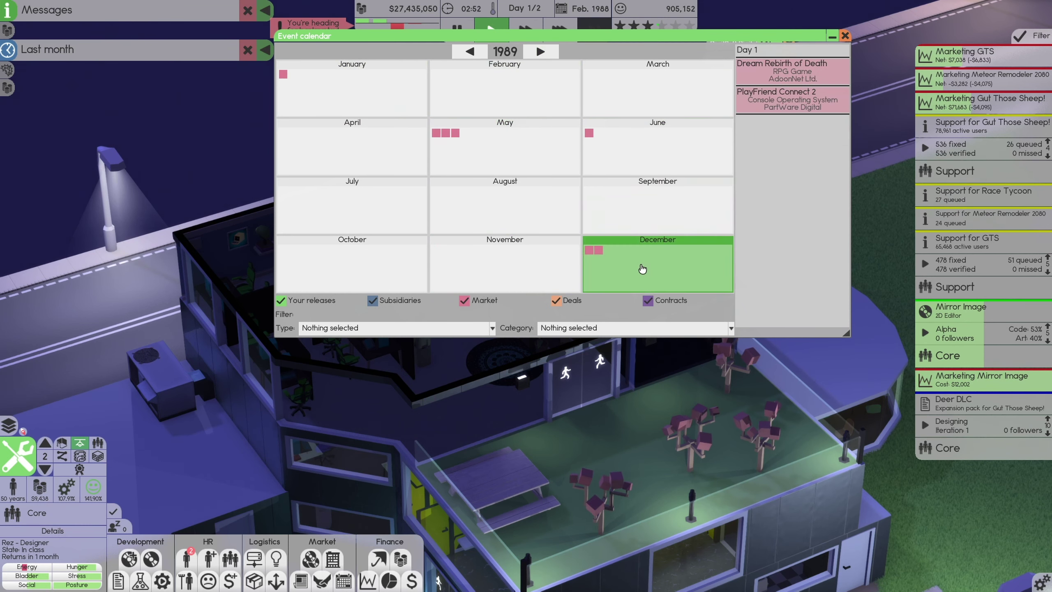
{"action": "left_click", "coordinate": [540, 52]}
{"action": "left_click", "coordinate": [352, 148]}
{"action": "left_click", "coordinate": [511, 272]}
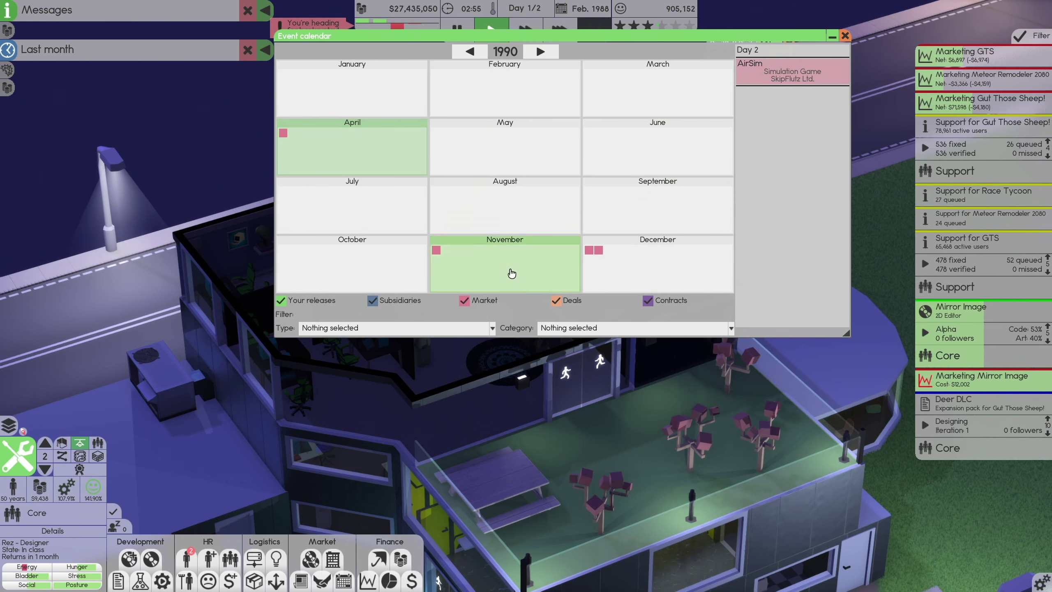
{"action": "left_click", "coordinate": [657, 263]}
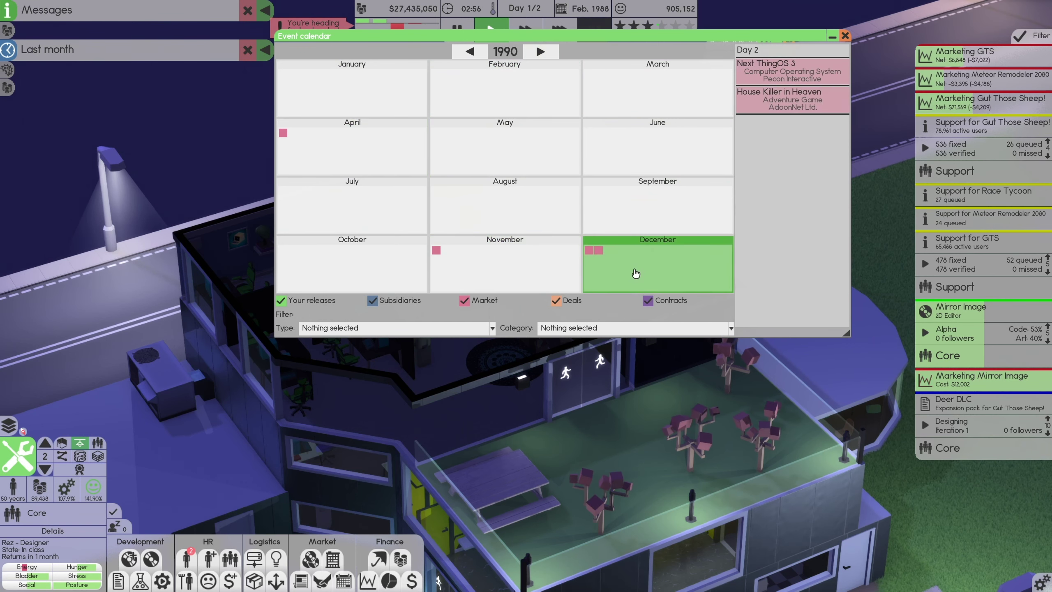
{"action": "left_click", "coordinate": [540, 51]}
{"action": "left_click", "coordinate": [493, 152]}
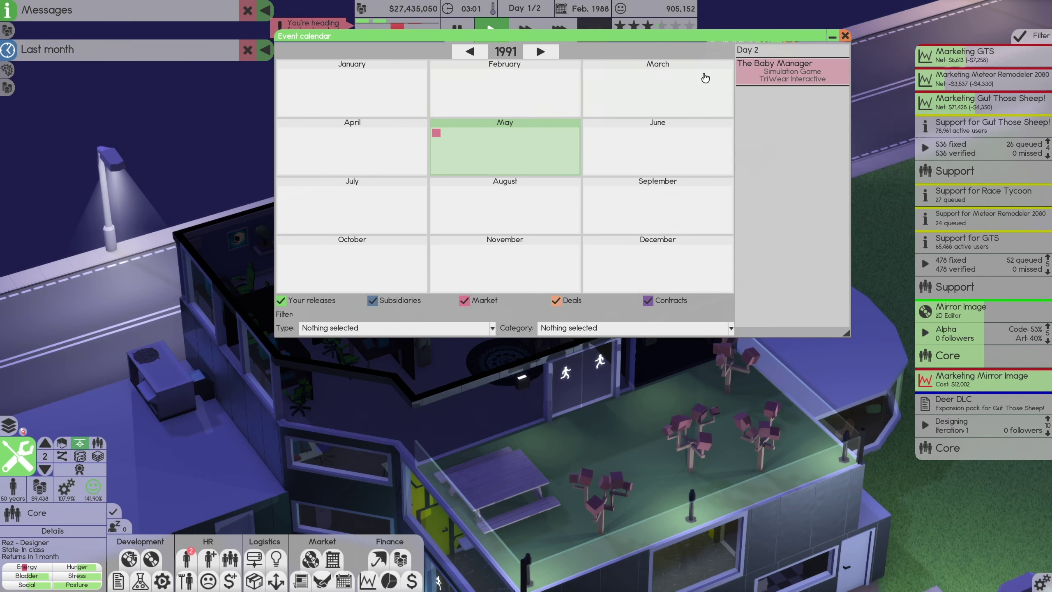
{"action": "left_click", "coordinate": [540, 51]}
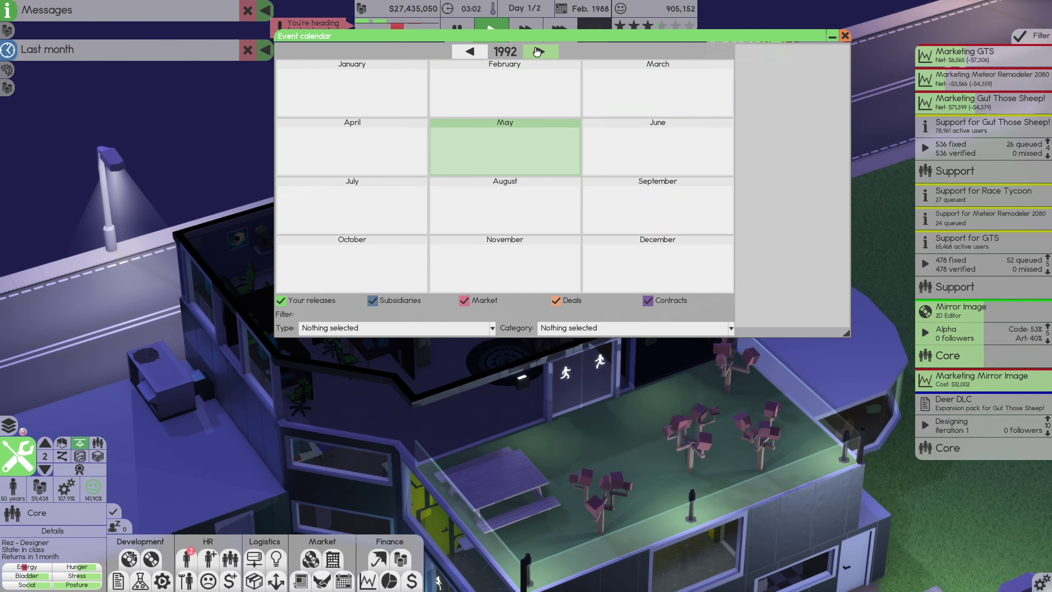
{"action": "left_click", "coordinate": [473, 51]}
{"action": "left_click", "coordinate": [473, 51]}
{"action": "left_click", "coordinate": [472, 52]}
{"action": "left_click", "coordinate": [473, 52]}
{"action": "left_click", "coordinate": [473, 52]}
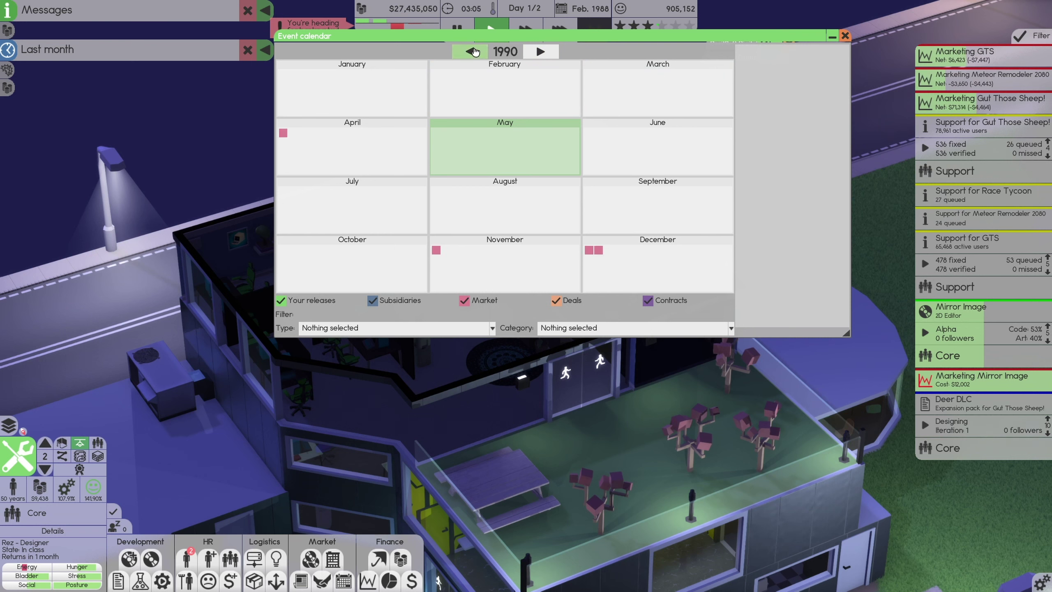
{"action": "left_click", "coordinate": [473, 51]}
{"action": "left_click", "coordinate": [472, 52]}
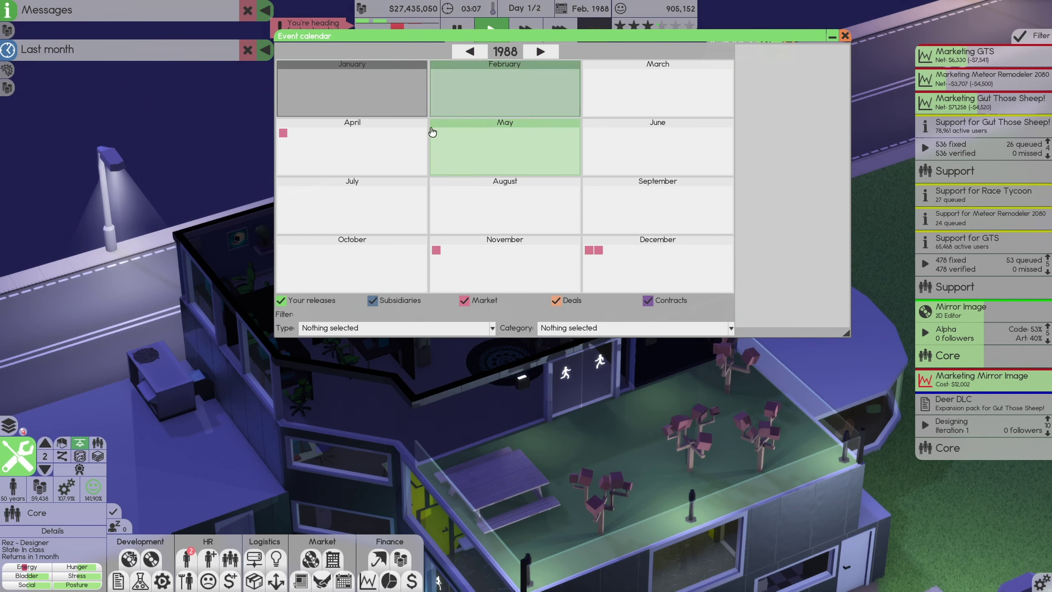
- Recheck releases from December 1988 to 1991, including Pen OS 3 and The Baby Manager
{"action": "left_click", "coordinate": [632, 264]}
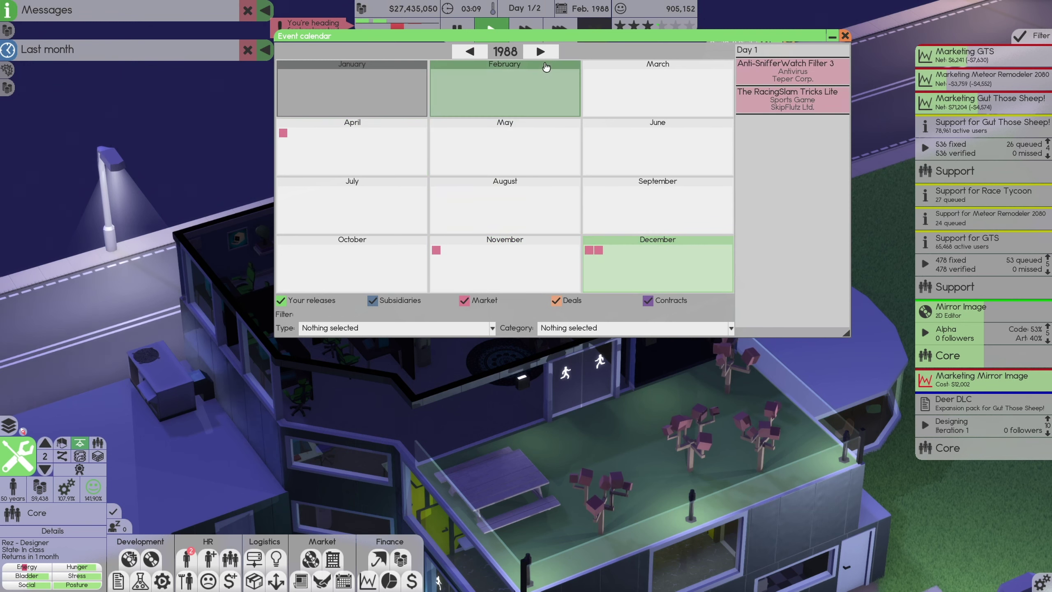
{"action": "left_click", "coordinate": [540, 51]}
{"action": "left_click", "coordinate": [444, 140]}
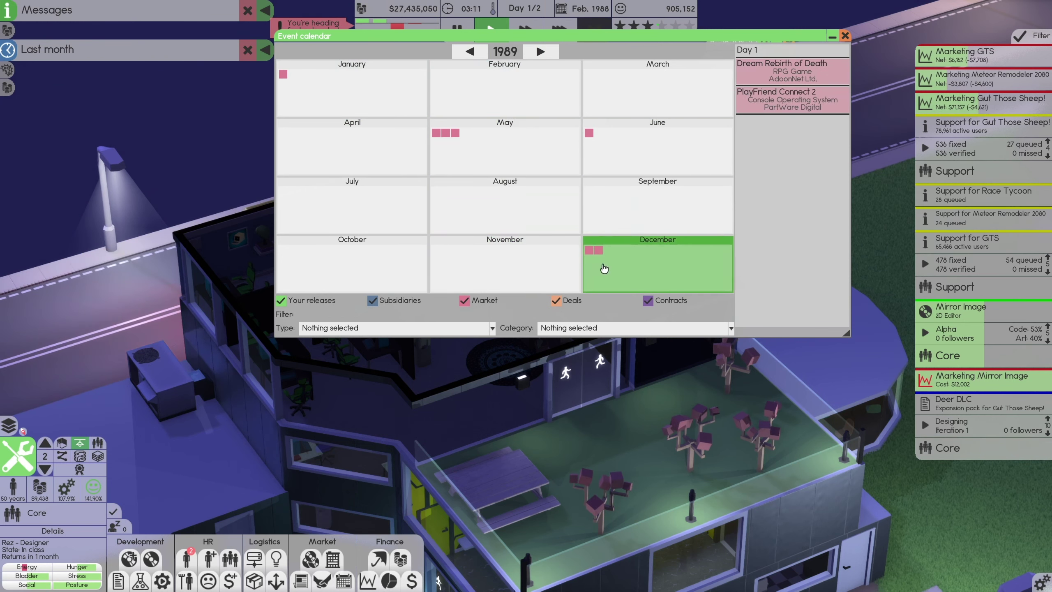
{"action": "left_click", "coordinate": [484, 155]}
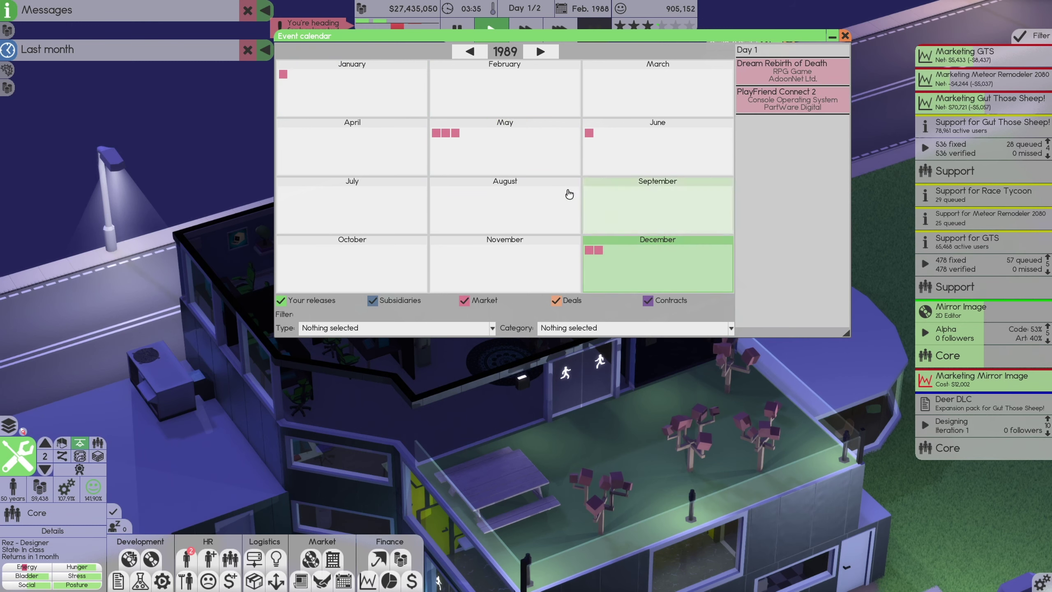
{"action": "left_click", "coordinate": [541, 51]}
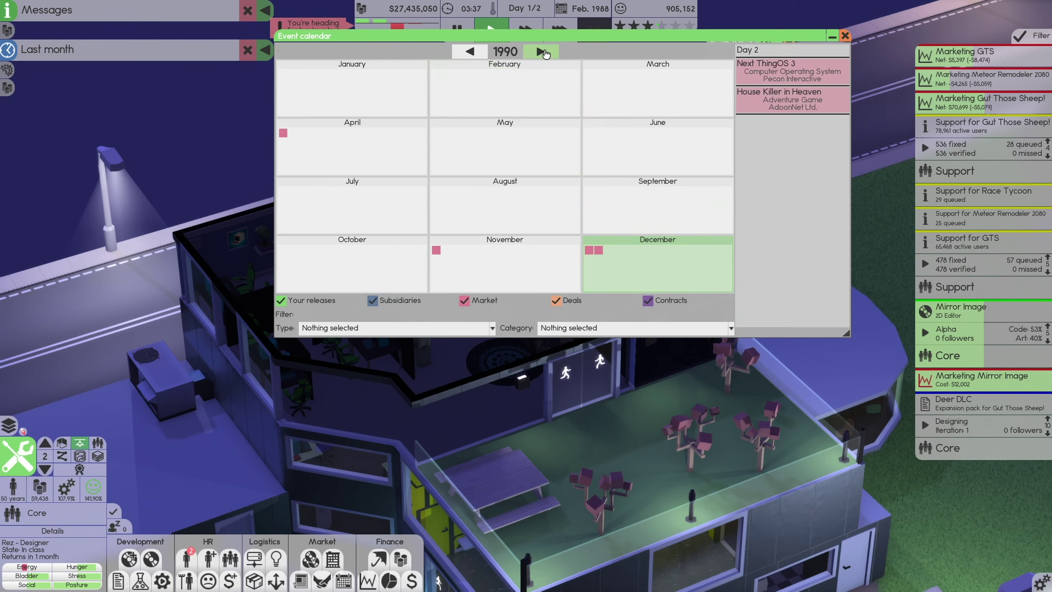
{"action": "left_click", "coordinate": [492, 256]}
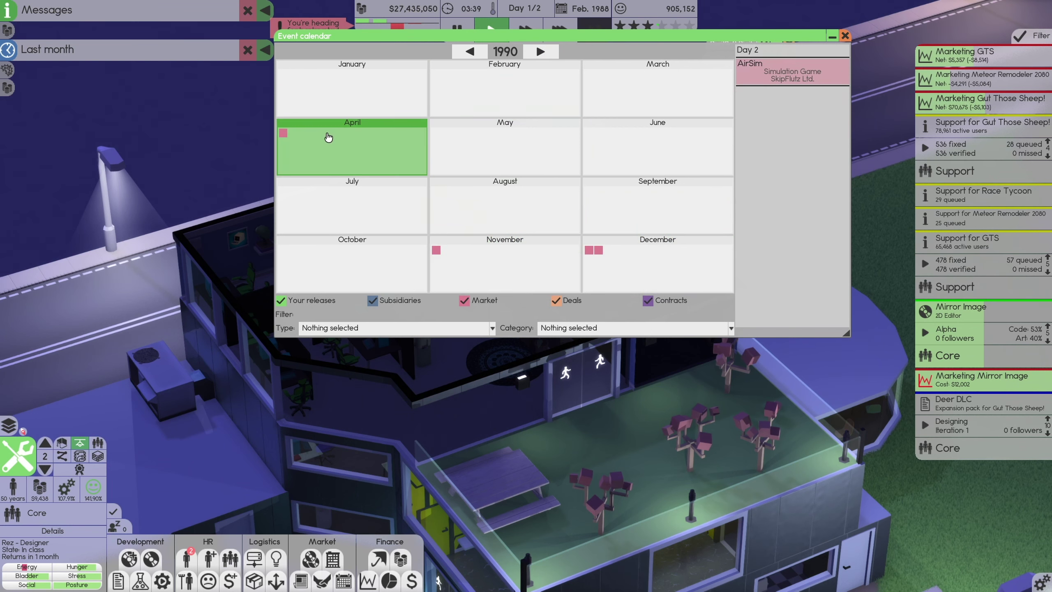
{"action": "left_click", "coordinate": [595, 263]}
{"action": "left_click", "coordinate": [514, 264]}
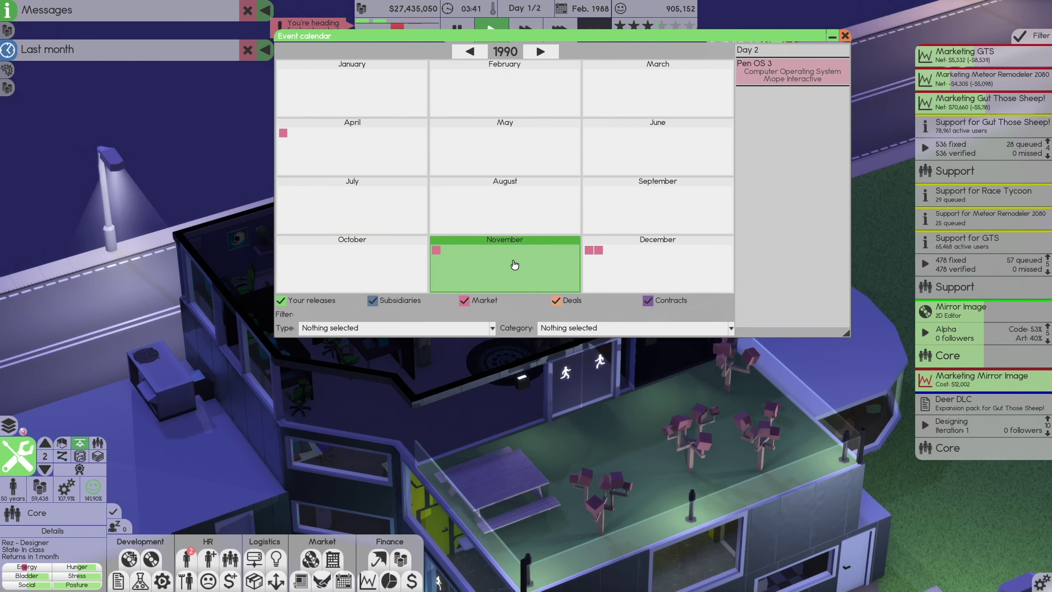
{"action": "right_click", "coordinate": [764, 77]}
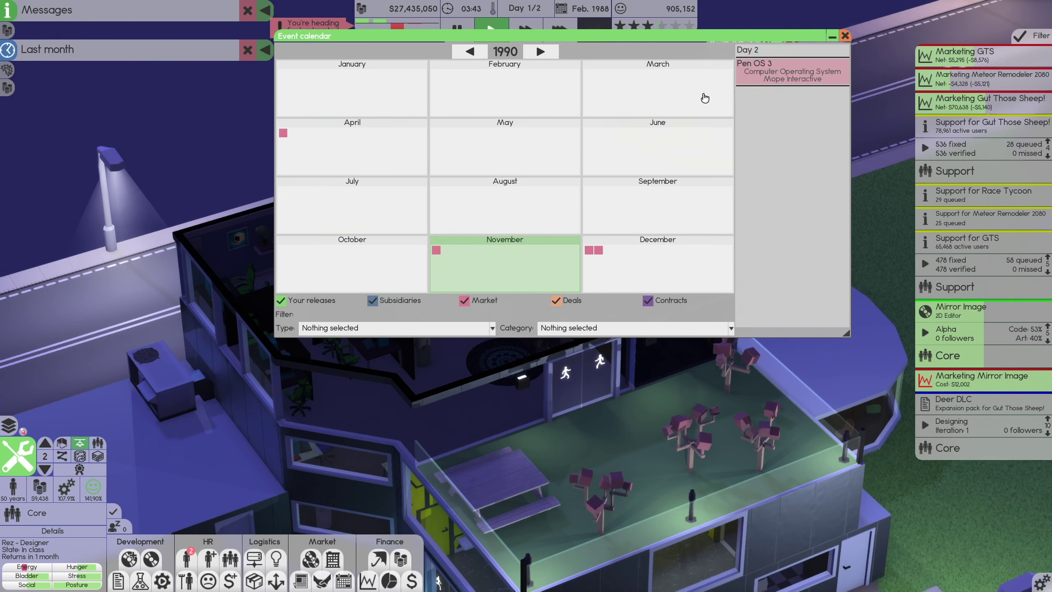
{"action": "right_click", "coordinate": [500, 274]}
{"action": "left_click", "coordinate": [633, 267]}
{"action": "left_click", "coordinate": [531, 266]}
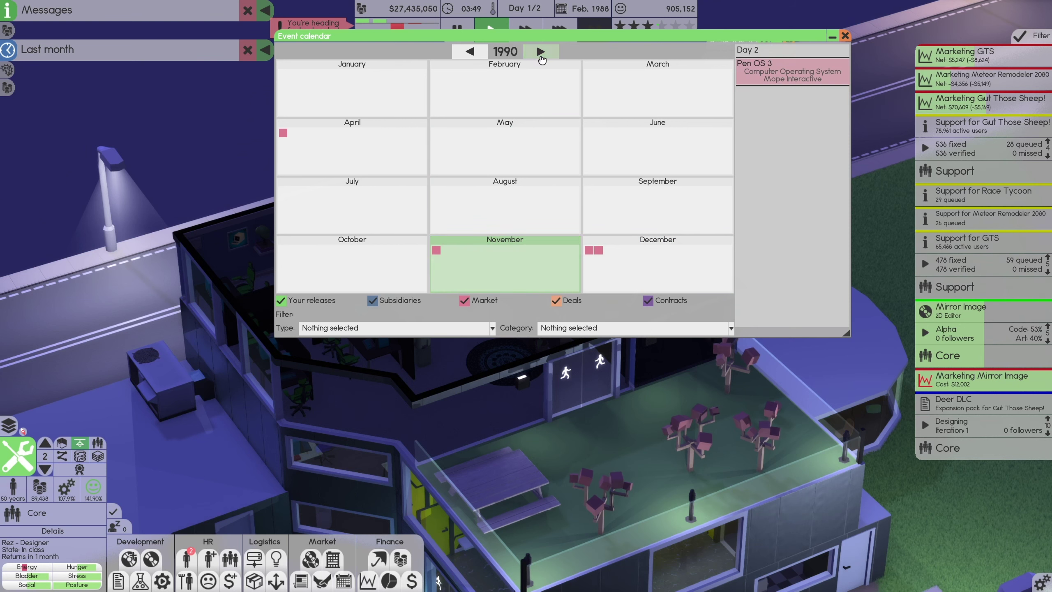
{"action": "left_click", "coordinate": [540, 51]}
{"action": "left_click", "coordinate": [504, 146]}
{"action": "left_click", "coordinate": [543, 54]}
{"action": "left_click", "coordinate": [543, 53]}
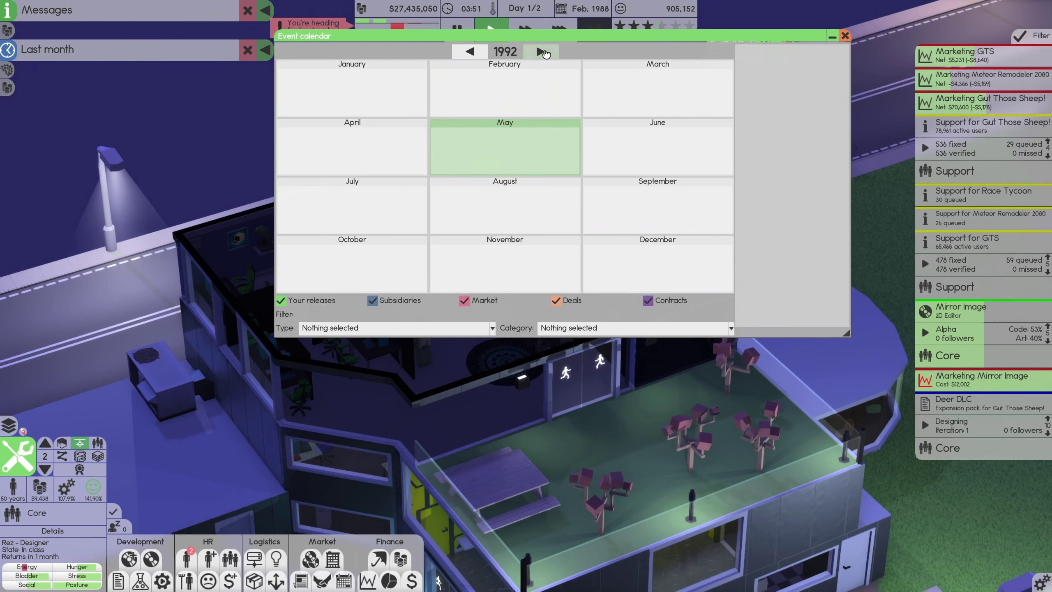
{"action": "left_click", "coordinate": [469, 51]}
{"action": "left_click", "coordinate": [470, 51]}
- Close the calendar and show the research overview for 3D technology
{"action": "left_click", "coordinate": [843, 36]}
{"action": "left_click", "coordinate": [140, 580]}
{"action": "left_click", "coordinate": [176, 209]}
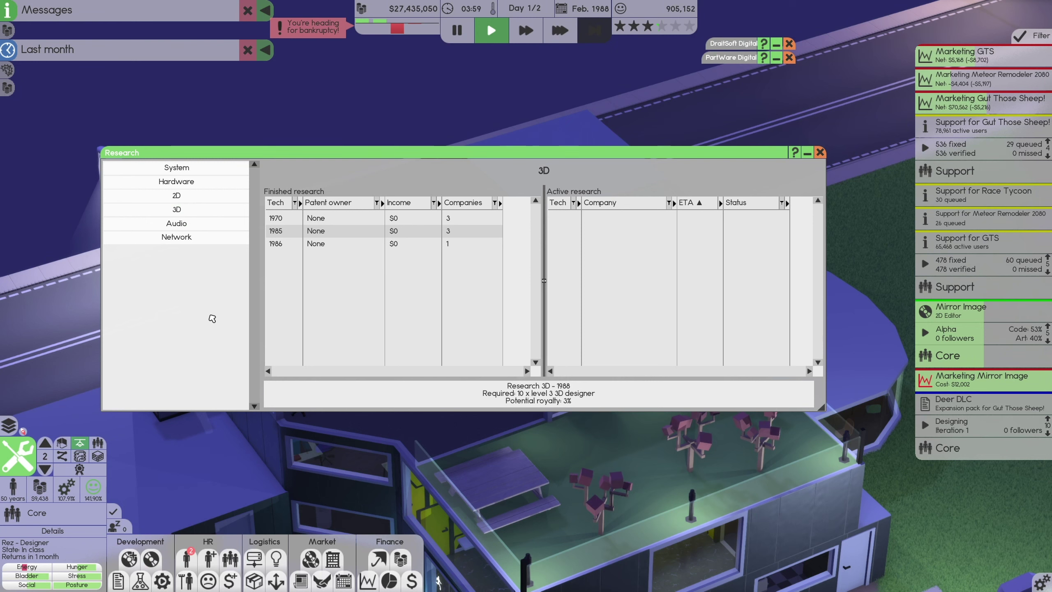
- Compare BrainEnith Studio's and Teper Corp.'s Network research, then close the research overview
{"action": "left_click", "coordinate": [177, 237]}
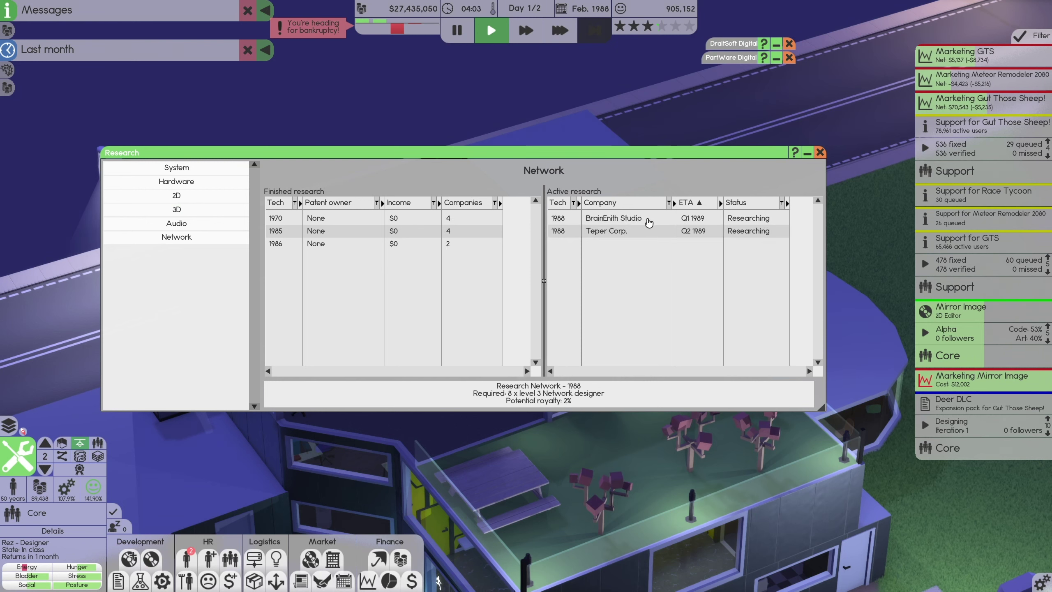
{"action": "left_click", "coordinate": [648, 221]}
{"action": "left_click", "coordinate": [643, 235]}
{"action": "left_click", "coordinate": [662, 220]}
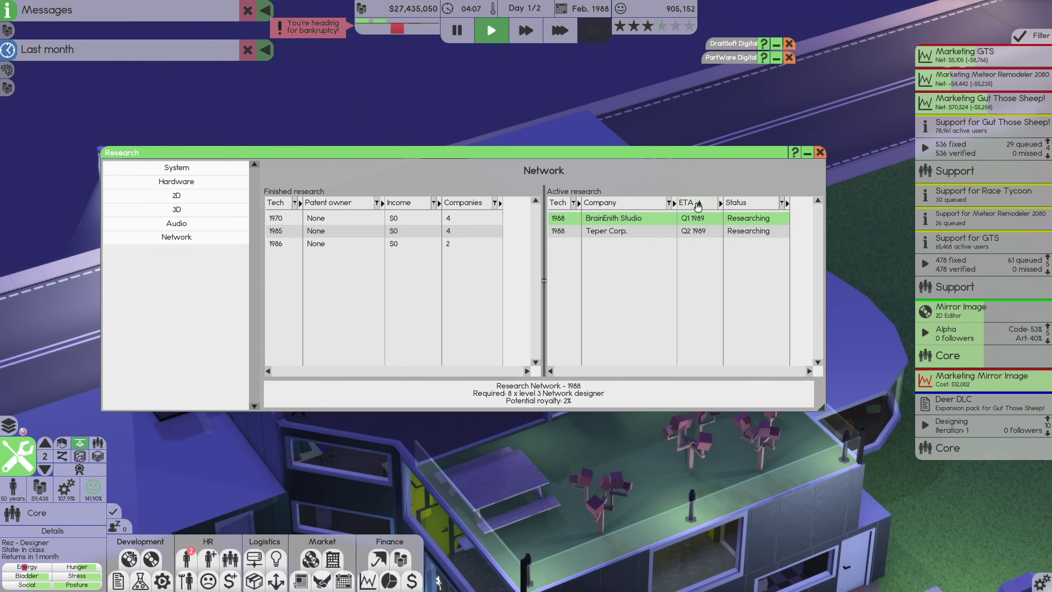
{"action": "left_click", "coordinate": [820, 153]}
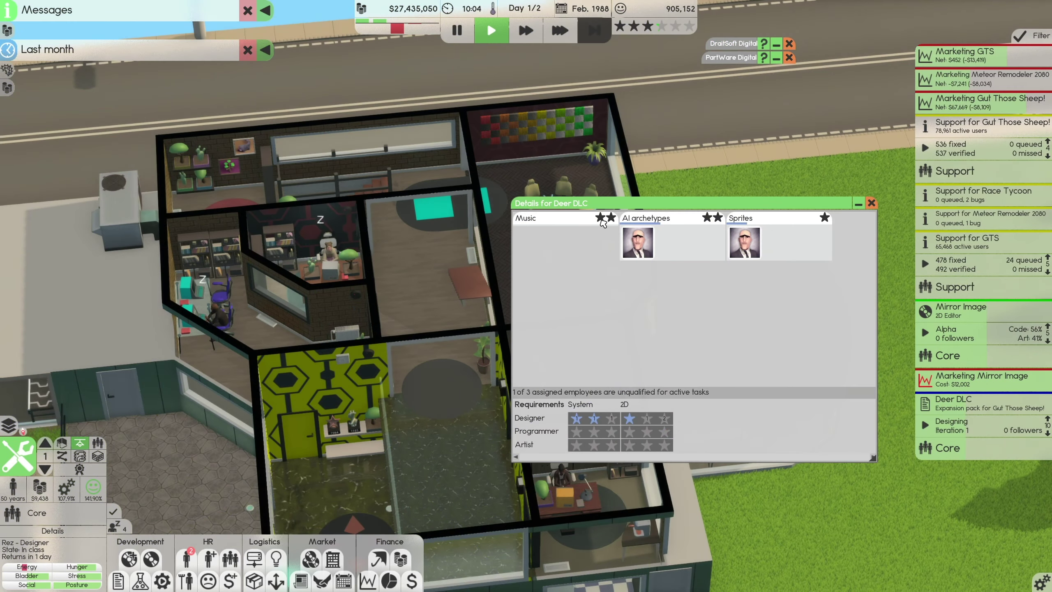
{"action": "left_click", "coordinate": [871, 204]}
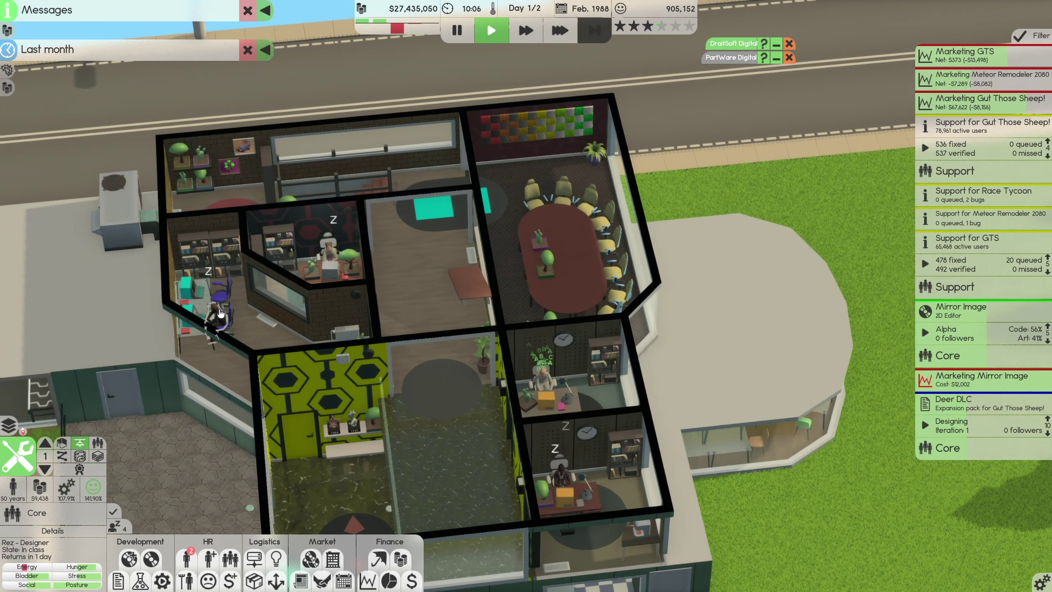
{"action": "left_click", "coordinate": [220, 308]}
{"action": "left_click", "coordinate": [251, 271]}
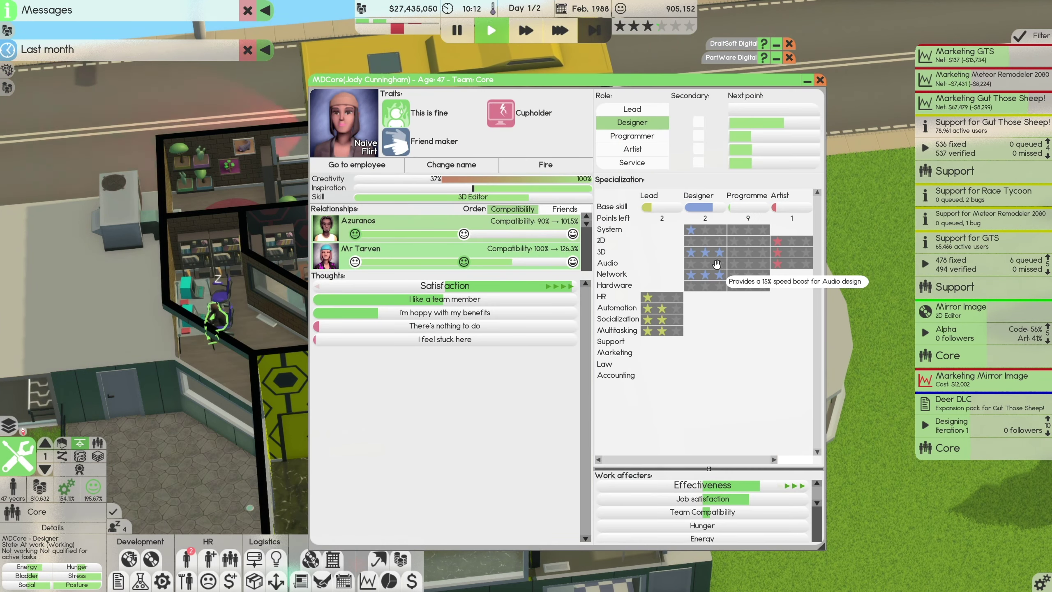
{"action": "mouse_move", "coordinate": [926, 378]}
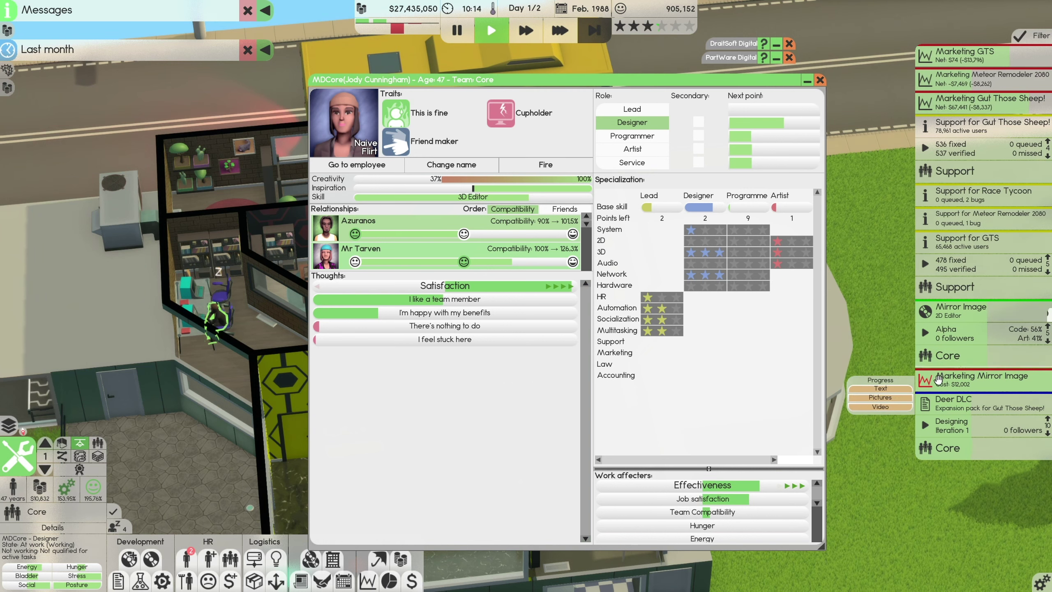
{"action": "left_click", "coordinate": [881, 442]}
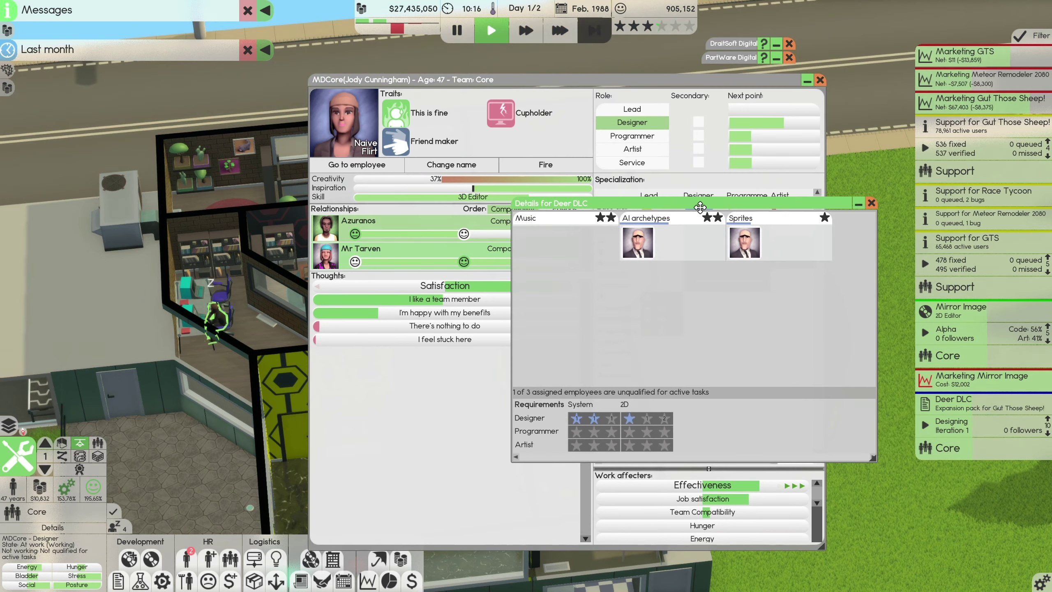
{"action": "mouse_move", "coordinate": [695, 204]}
{"action": "left_mouse_down"}
{"action": "mouse_move", "coordinate": [344, 248]}
{"action": "mouse_move", "coordinate": [288, 238]}
{"action": "left_mouse_up"}
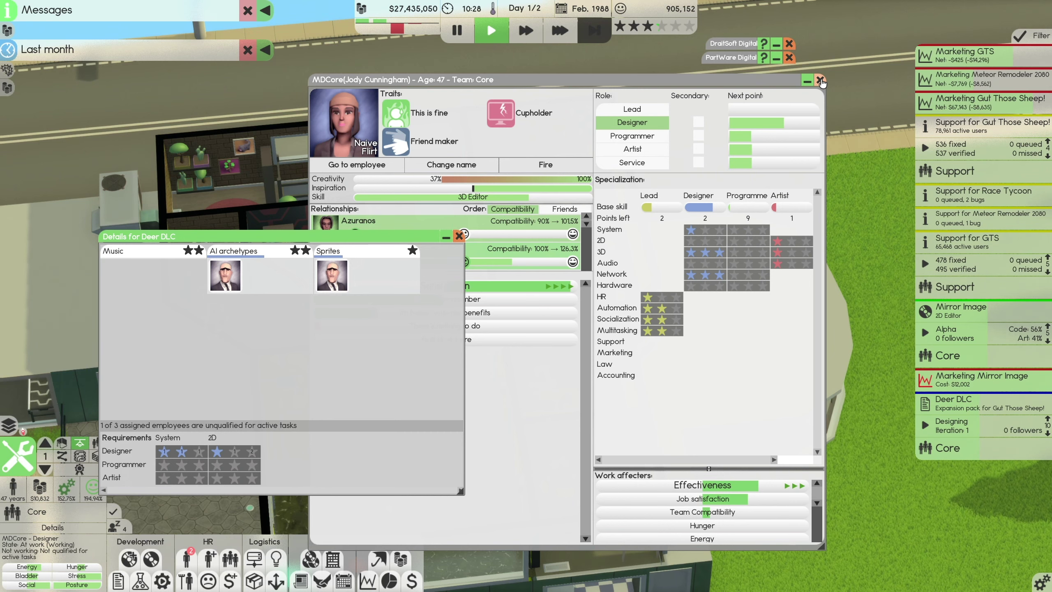
{"action": "left_click", "coordinate": [820, 80]}
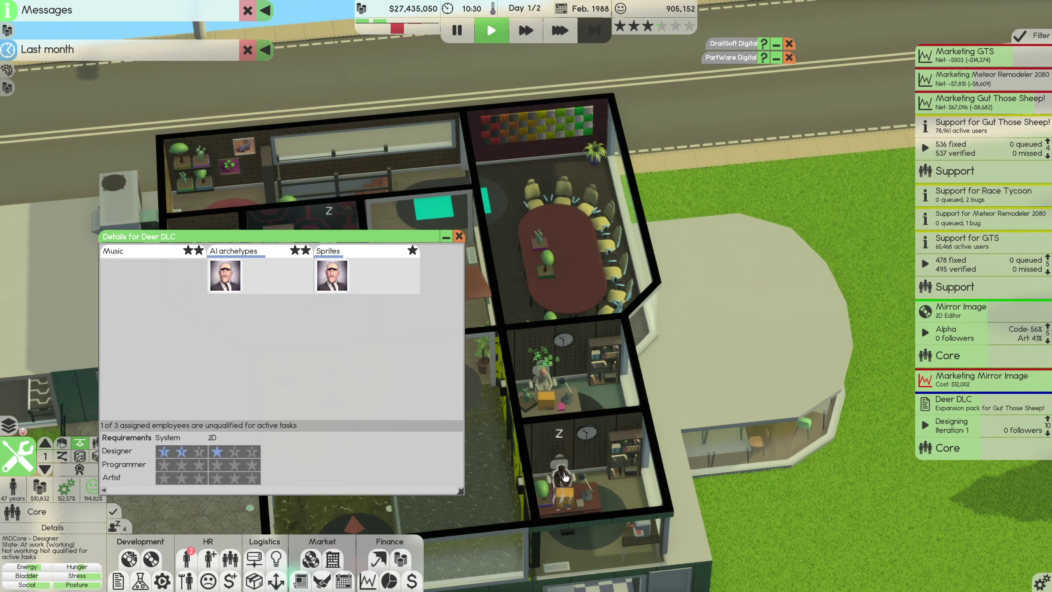
{"action": "left_click", "coordinate": [564, 475]}
{"action": "mouse_move", "coordinate": [565, 476]}
{"action": "left_mouse_down"}
{"action": "mouse_move", "coordinate": [647, 252]}
{"action": "mouse_move", "coordinate": [639, 329]}
{"action": "mouse_move", "coordinate": [575, 375]}
{"action": "left_mouse_up"}
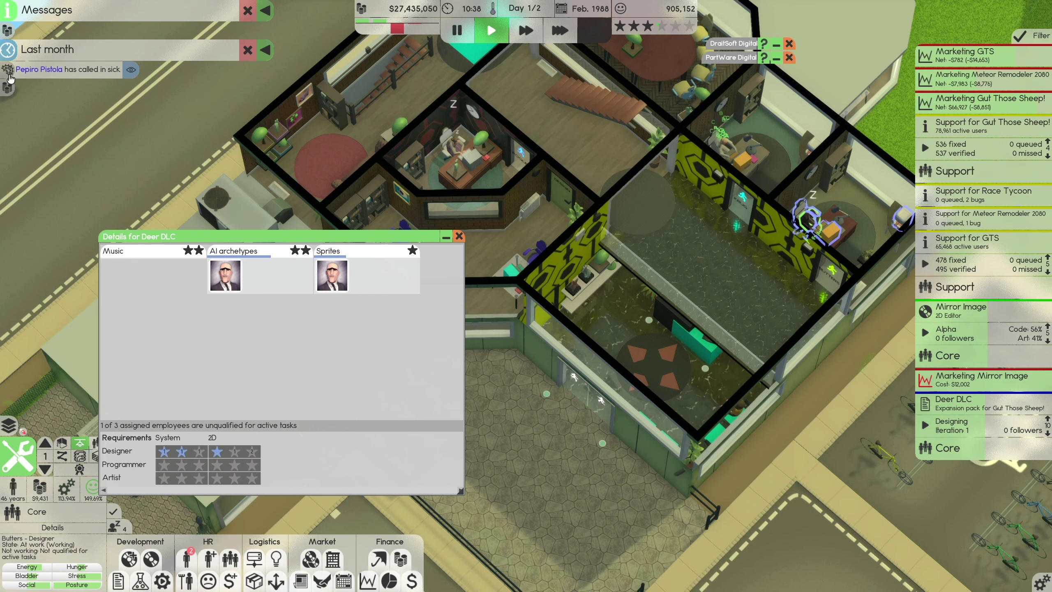
- Close Deer DLC's requirements and compare a Core artist's and two designers' skills
{"action": "left_click", "coordinate": [460, 239]}
{"action": "left_click", "coordinate": [208, 559]}
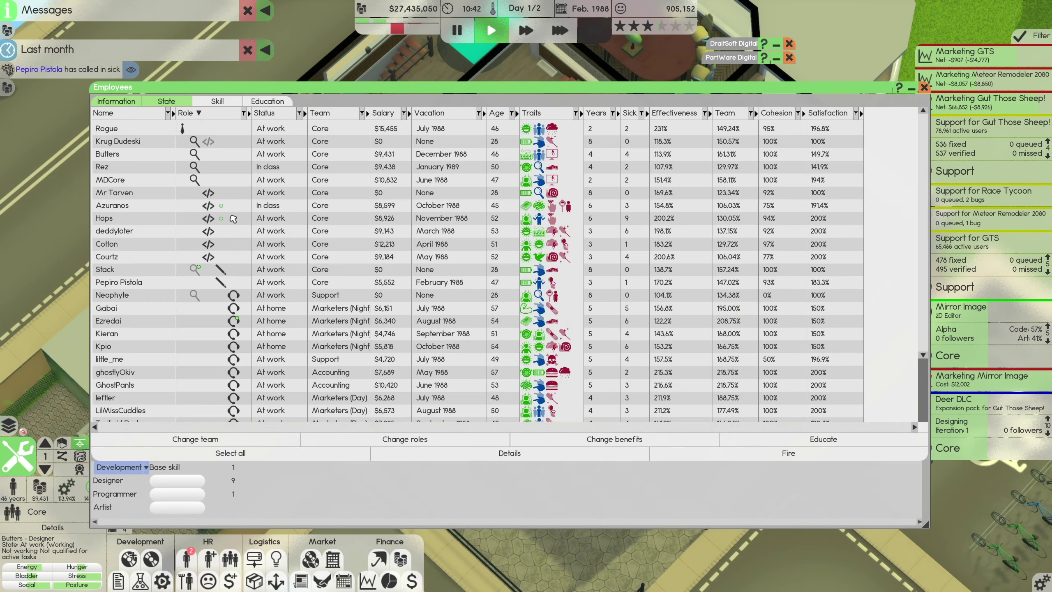
{"action": "left_click", "coordinate": [150, 284]}
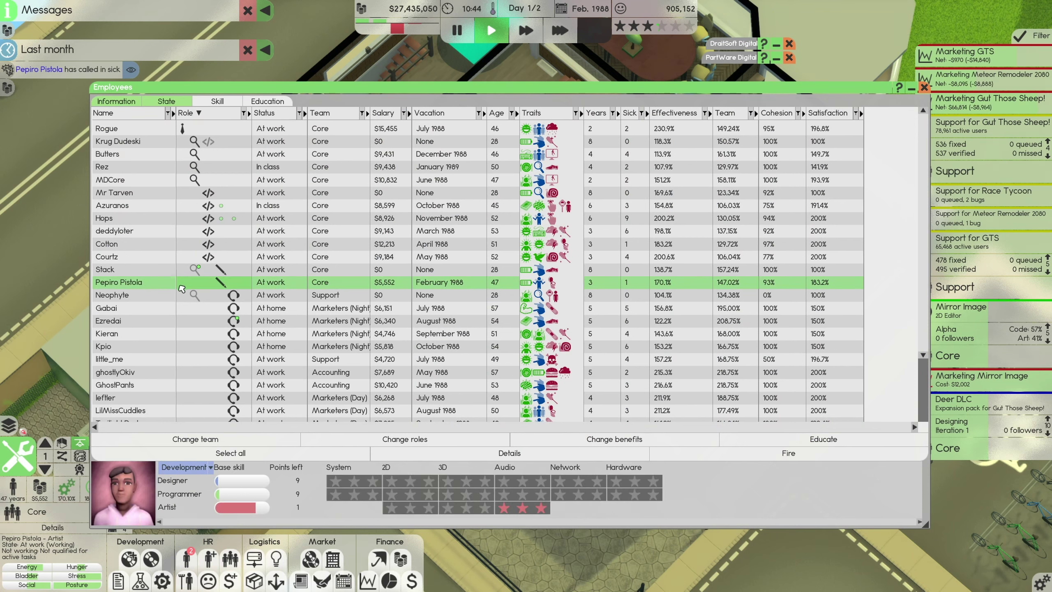
{"action": "left_click", "coordinate": [159, 168]}
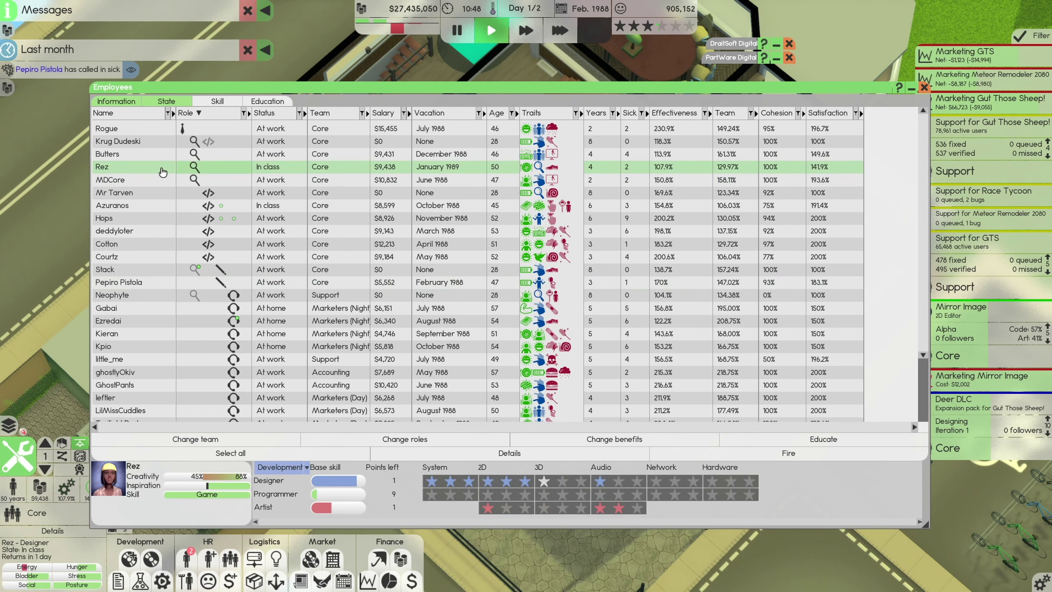
{"action": "left_click", "coordinate": [162, 181]}
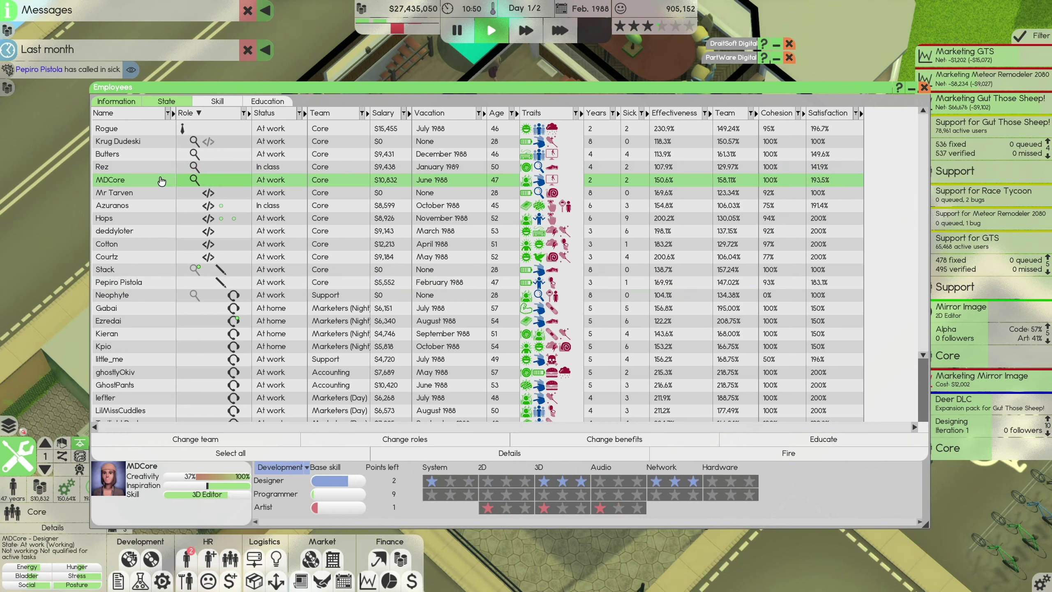
{"action": "left_click", "coordinate": [924, 87]}
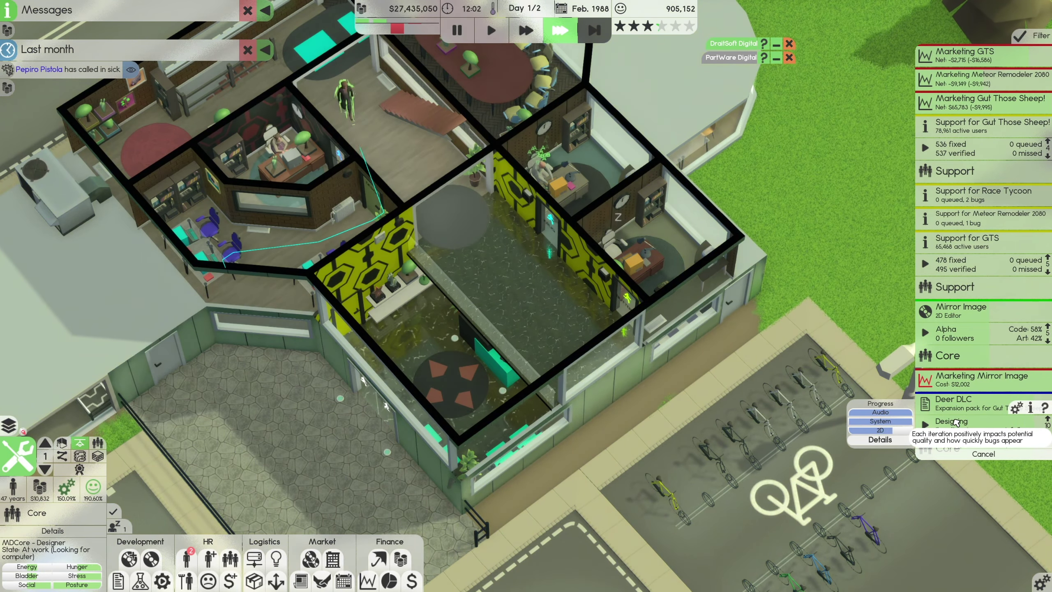
- Launch a Deer DLC press release with pictures and video, and move Deer DLC into alpha
{"action": "mouse_move", "coordinate": [740, 329]}
{"action": "left_mouse_down"}
{"action": "mouse_move", "coordinate": [697, 297]}
{"action": "mouse_move", "coordinate": [523, 282]}
{"action": "left_mouse_up"}
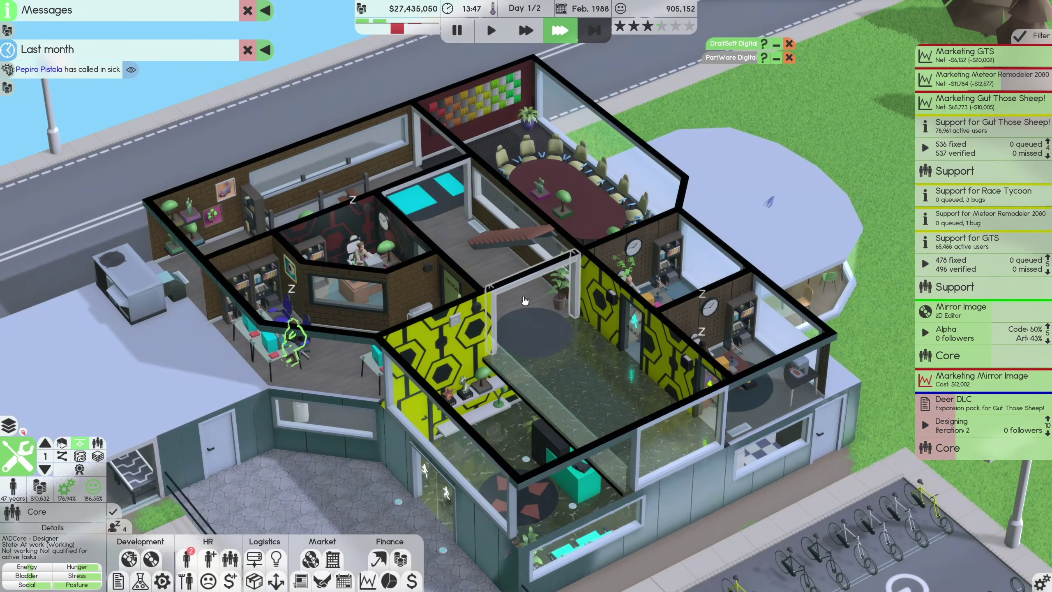
{"action": "key", "text": "Page_Up"}
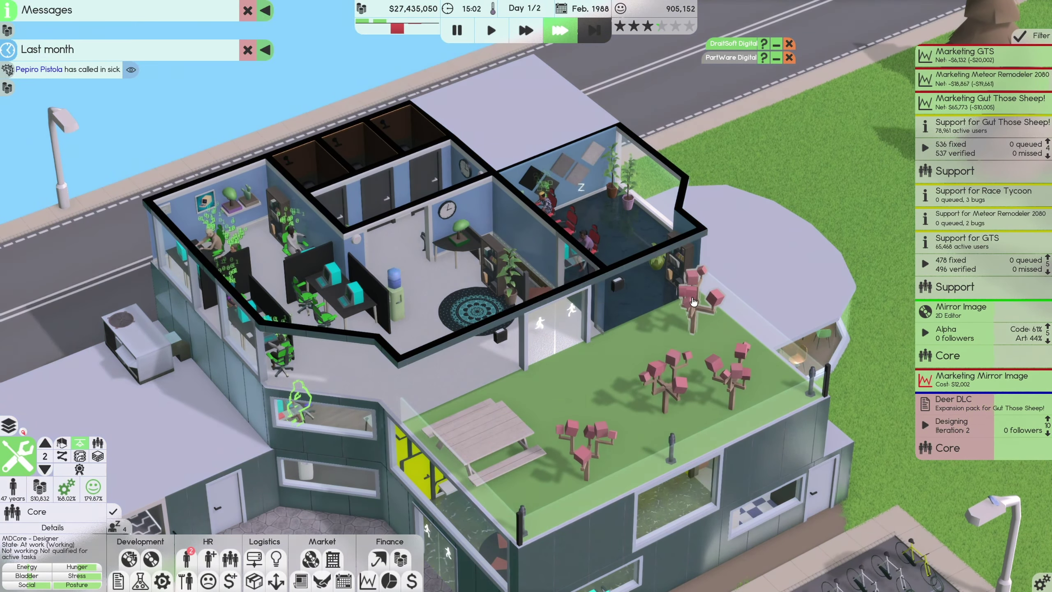
{"action": "left_click_drag", "start_coordinate": [549, 300], "coordinate": [680, 305]}
{"action": "scroll", "coordinate": [680, 306], "scroll_direction": "up", "scroll_amount": 3}
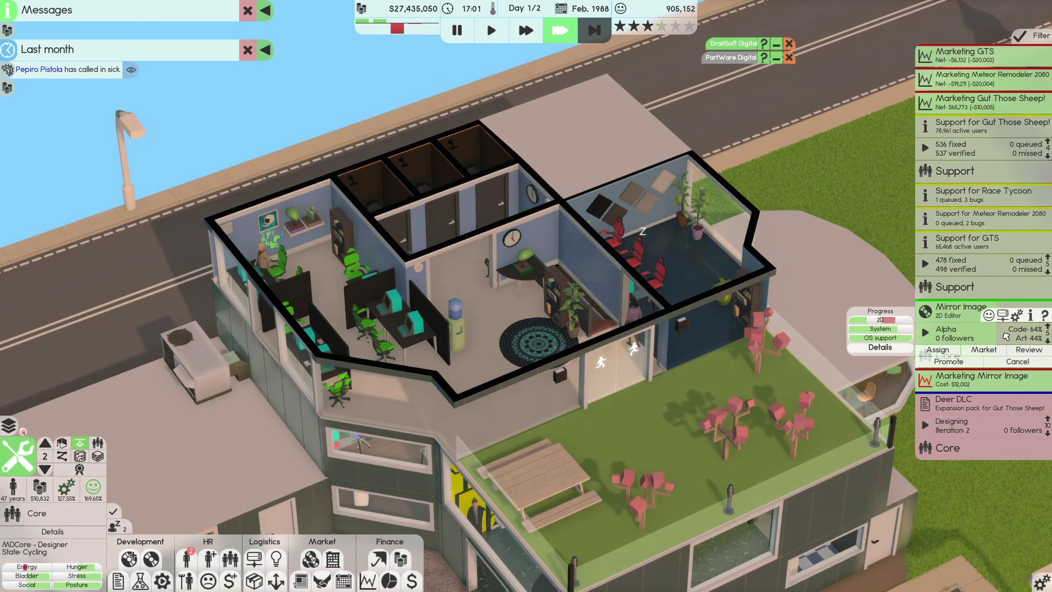
{"action": "left_click", "coordinate": [969, 410]}
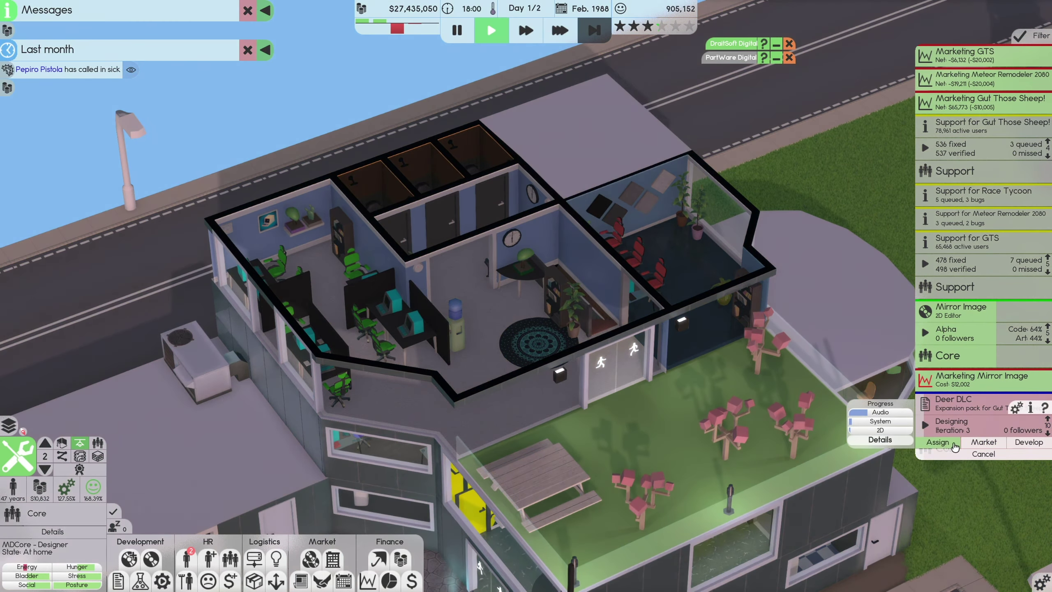
{"action": "left_click", "coordinate": [983, 444]}
{"action": "left_click", "coordinate": [599, 203]}
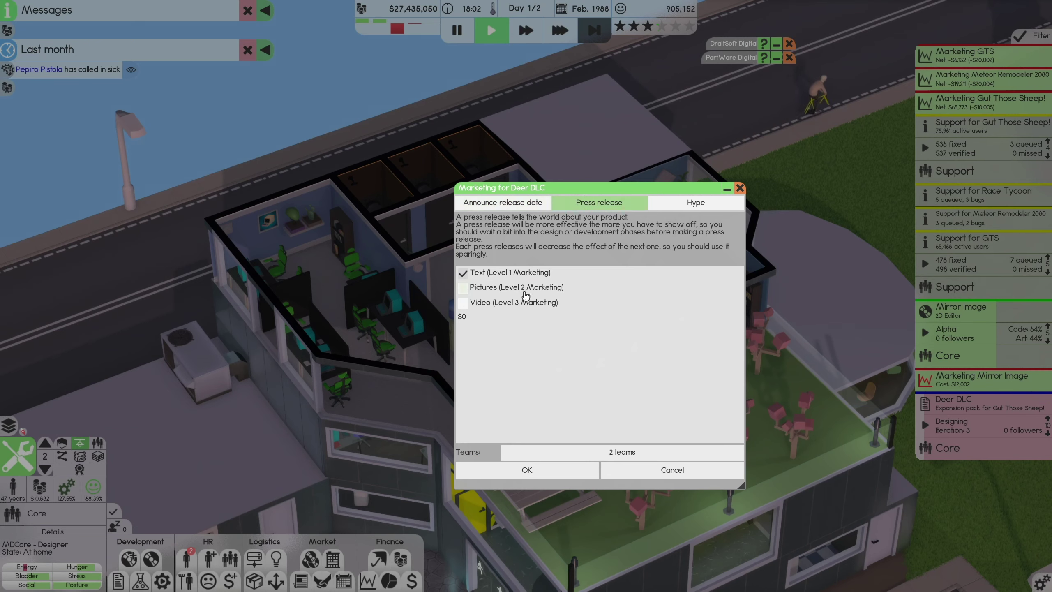
{"action": "left_click", "coordinate": [463, 288]}
{"action": "left_click", "coordinate": [463, 301]}
{"action": "left_click", "coordinate": [527, 469]}
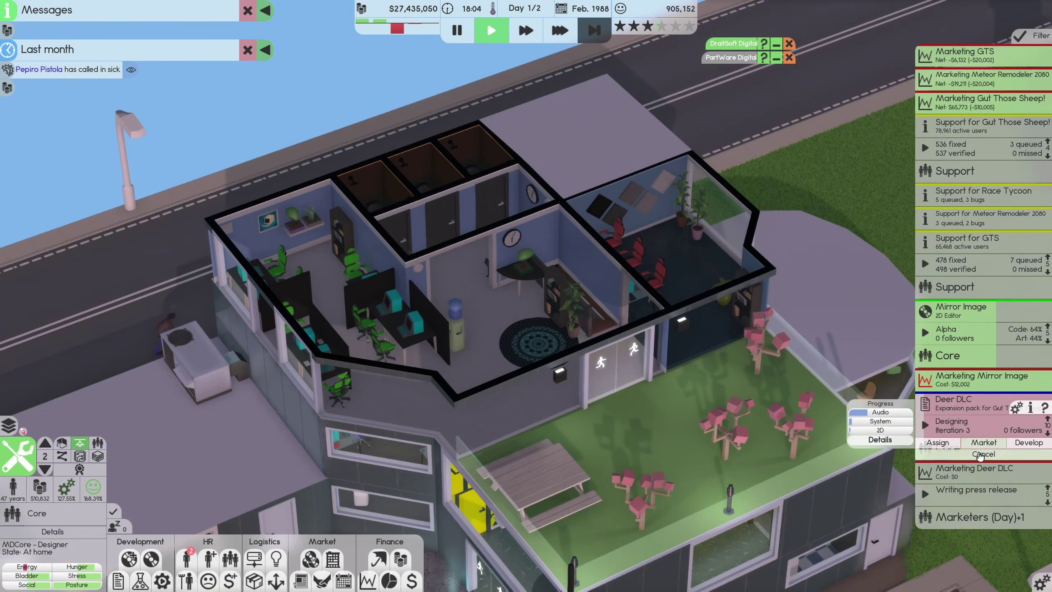
{"action": "left_click", "coordinate": [1023, 442]}
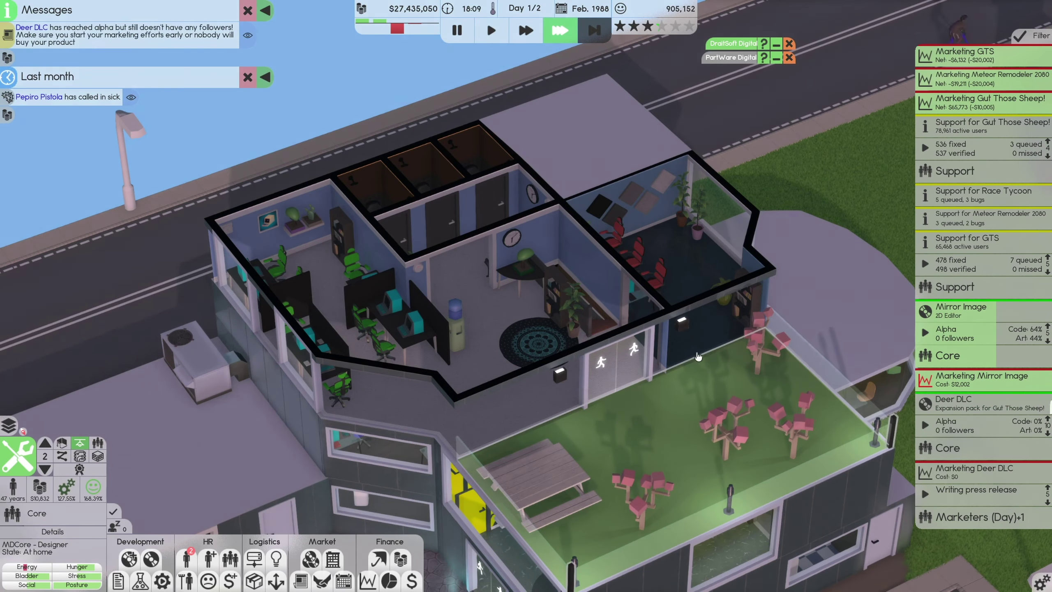
- Request a peer review of Mirror Image
{"action": "left_click", "coordinate": [962, 311]}
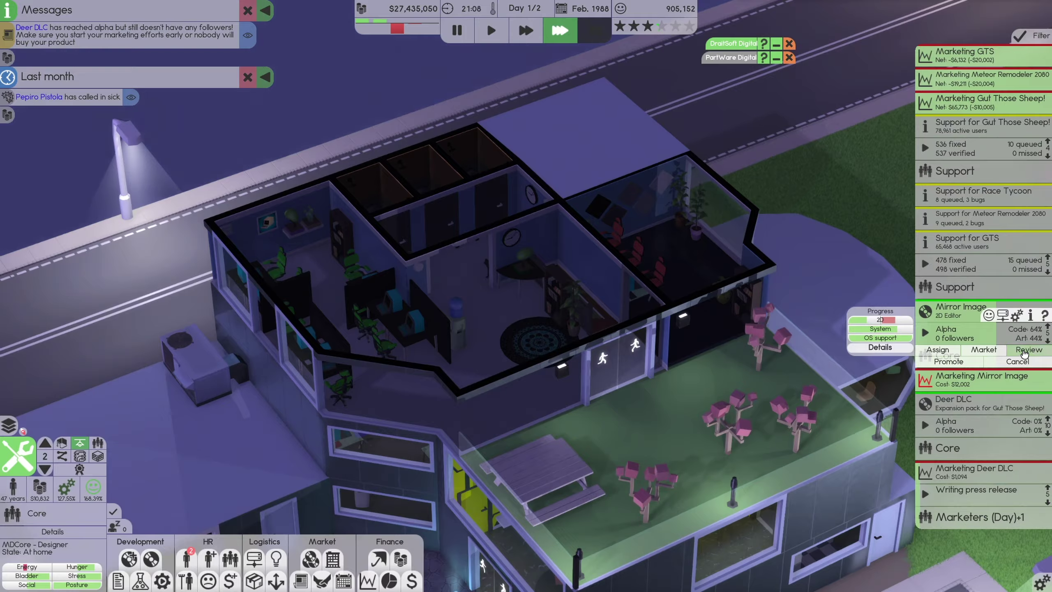
{"action": "left_click", "coordinate": [1028, 349]}
{"action": "left_click", "coordinate": [440, 404]}
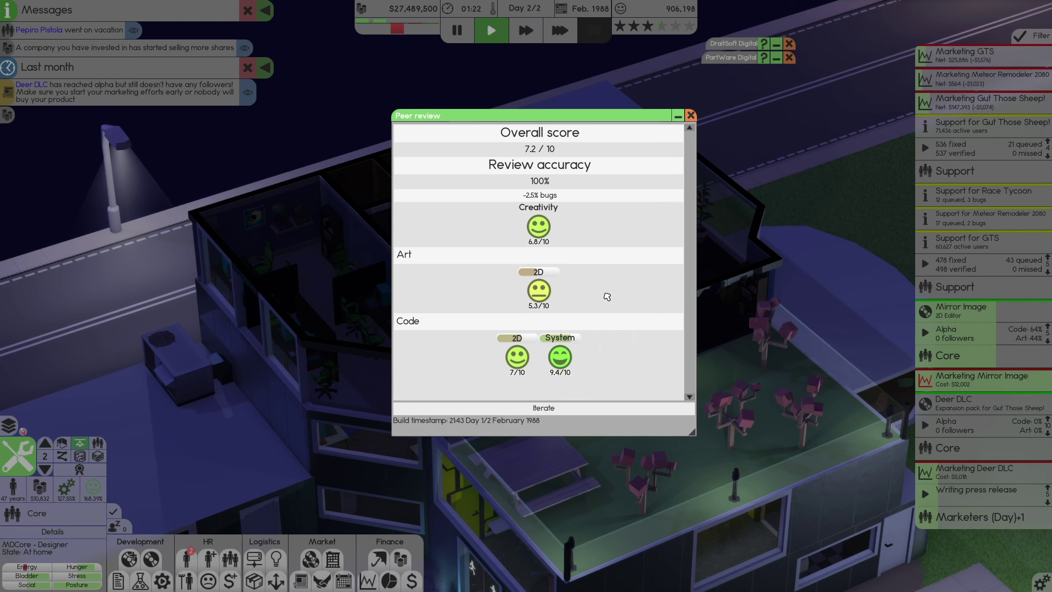
- Dismiss the Mirror Image peer review results window
{"action": "left_click", "coordinate": [691, 116]}
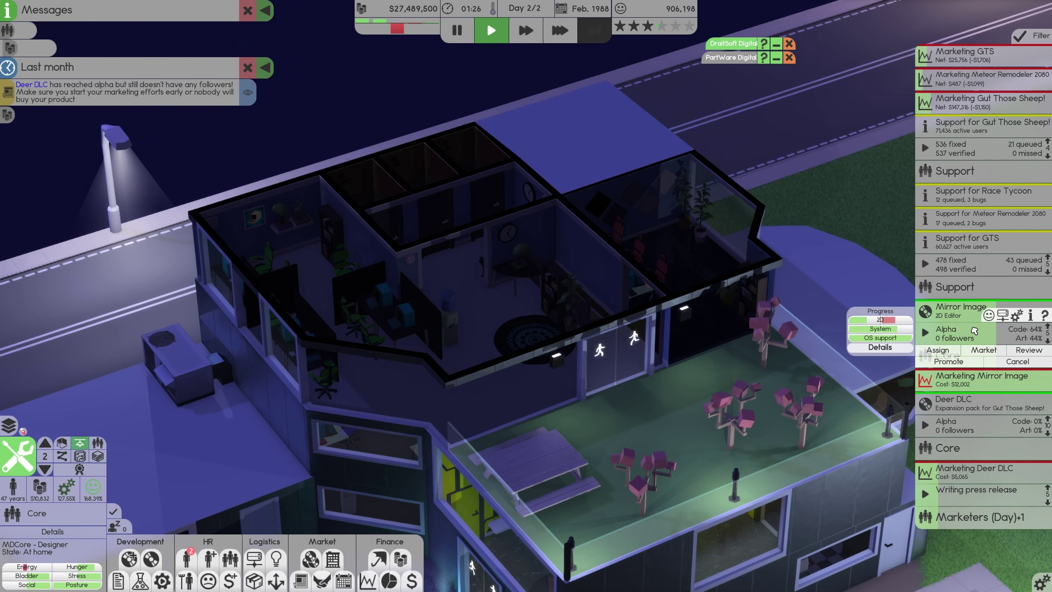
{"action": "mouse_move", "coordinate": [977, 325]}
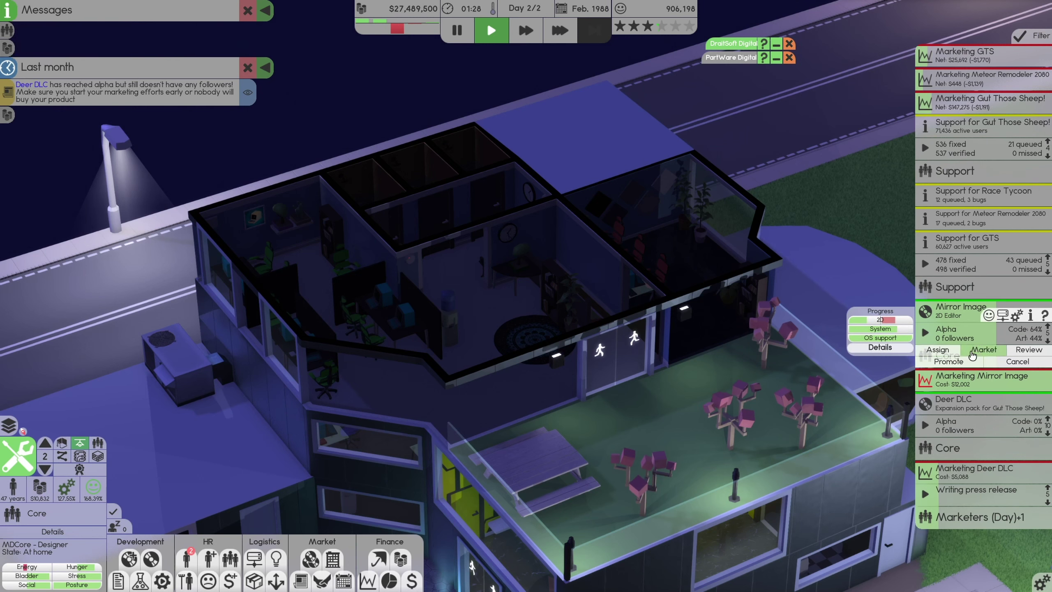
- Set Mirror Image's announced release date to May 1988
{"action": "left_click", "coordinate": [982, 379]}
{"action": "left_click", "coordinate": [978, 425]}
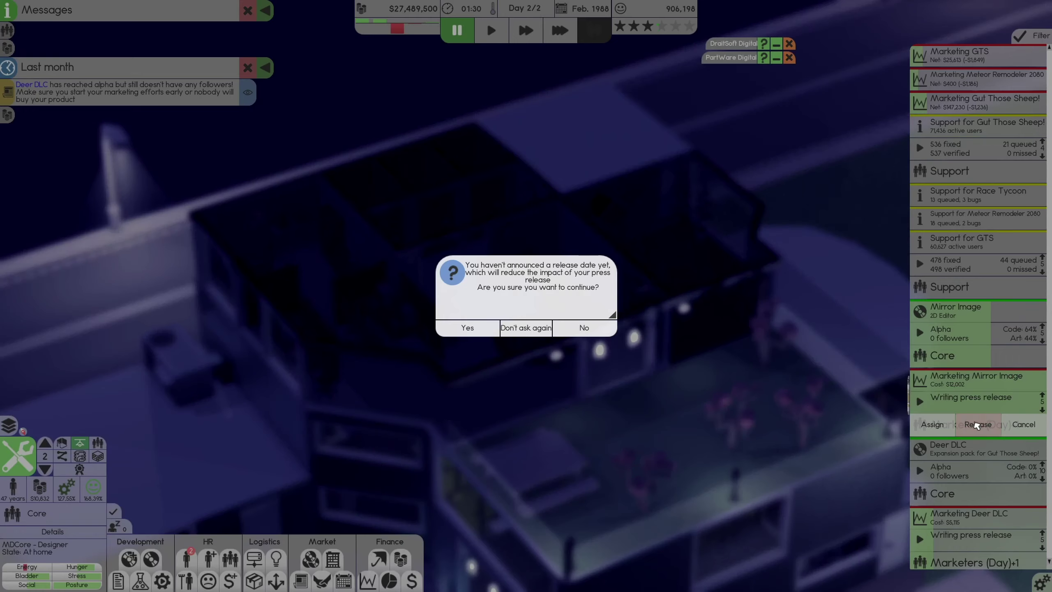
{"action": "left_click", "coordinate": [585, 329]}
{"action": "mouse_move", "coordinate": [953, 320]}
{"action": "left_click", "coordinate": [974, 350]}
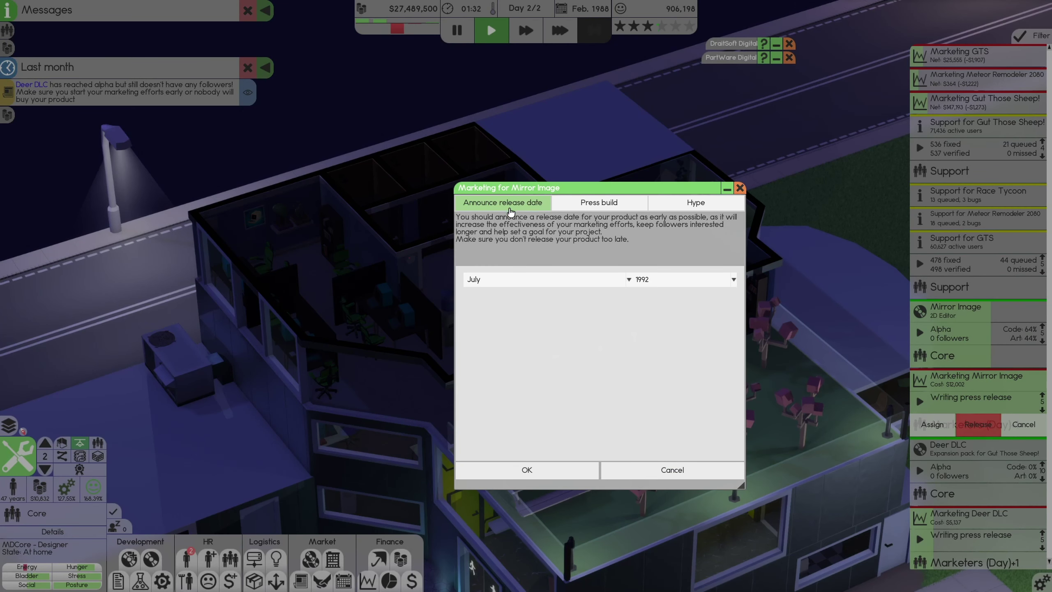
{"action": "left_click", "coordinate": [530, 279]}
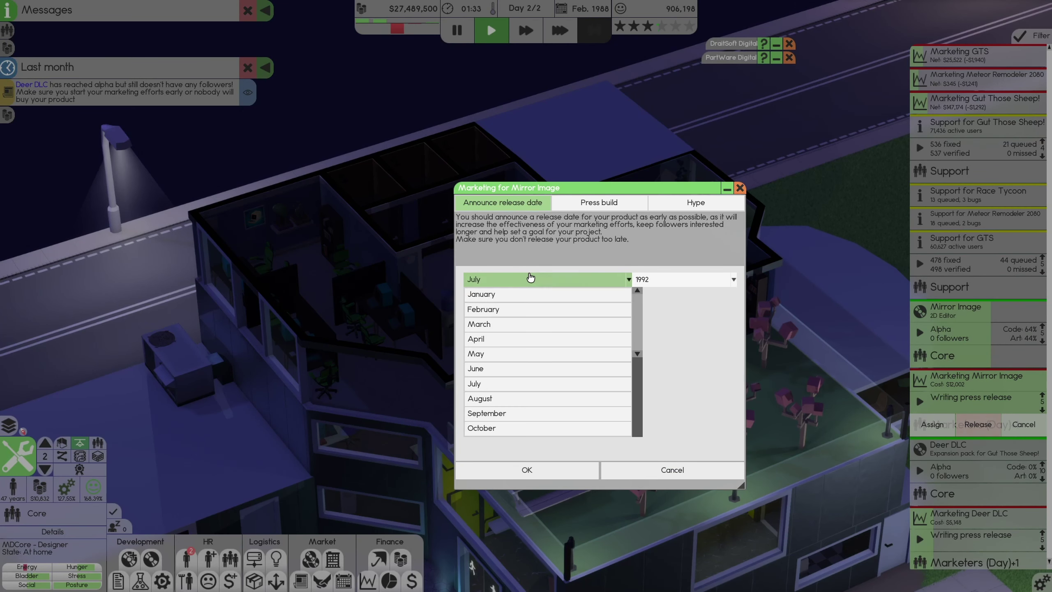
{"action": "left_click", "coordinate": [496, 355]}
{"action": "left_click", "coordinate": [655, 279]}
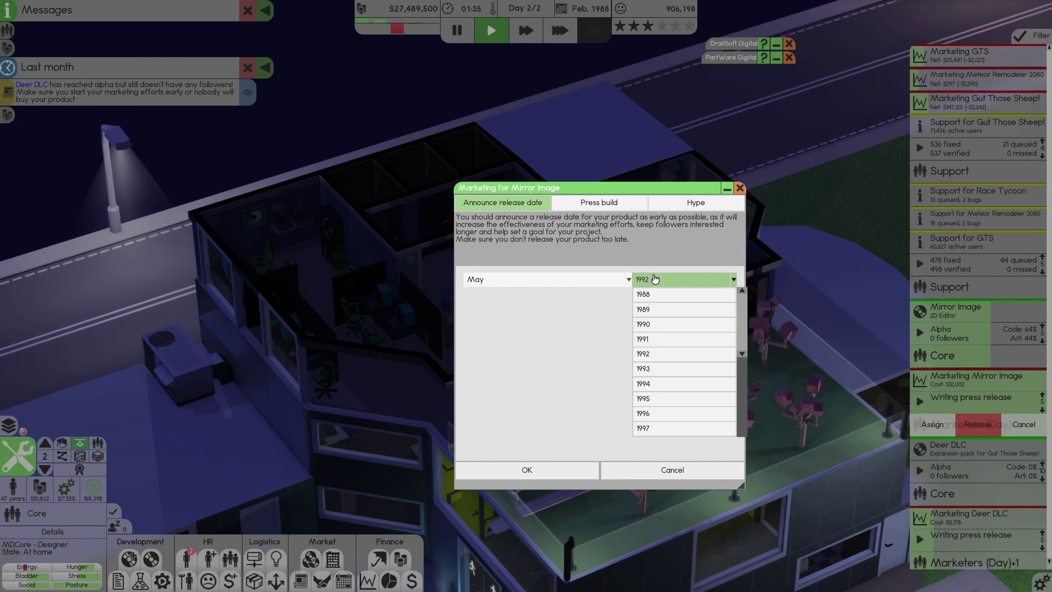
{"action": "left_click", "coordinate": [661, 295]}
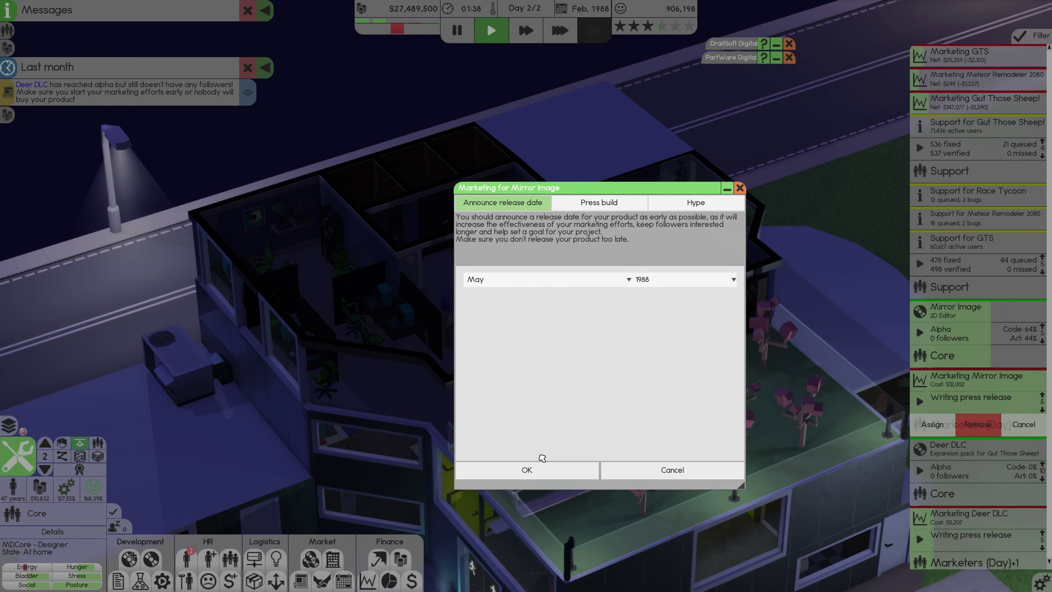
{"action": "left_click", "coordinate": [538, 472]}
{"action": "mouse_move", "coordinate": [961, 323]}
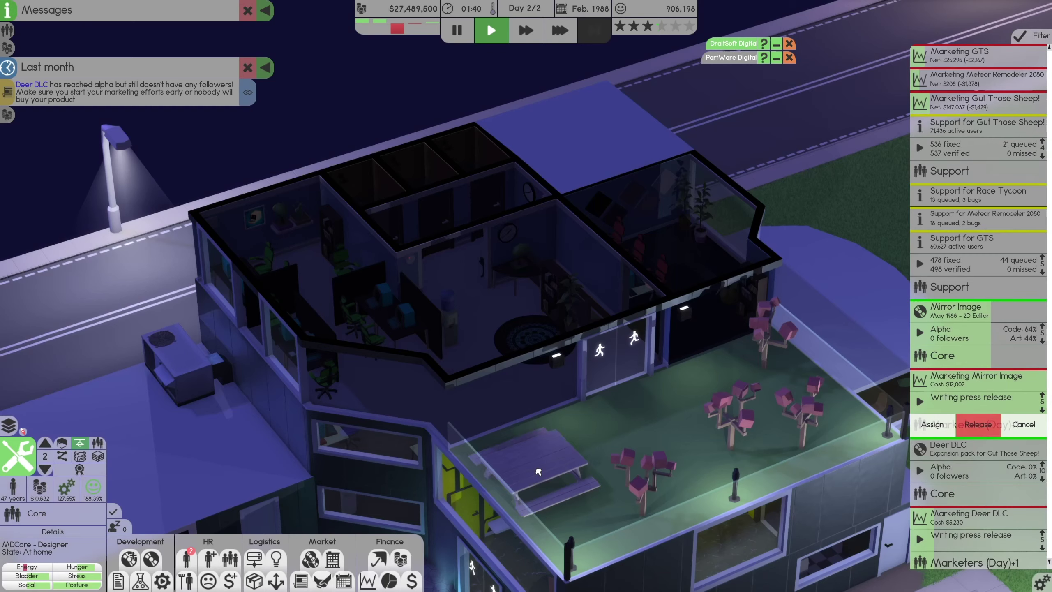
- Move Mirror Image marketing to the top of the task list and publish its press release
{"action": "left_click", "coordinate": [977, 349]}
{"action": "left_click", "coordinate": [695, 202]}
{"action": "left_click", "coordinate": [562, 469]}
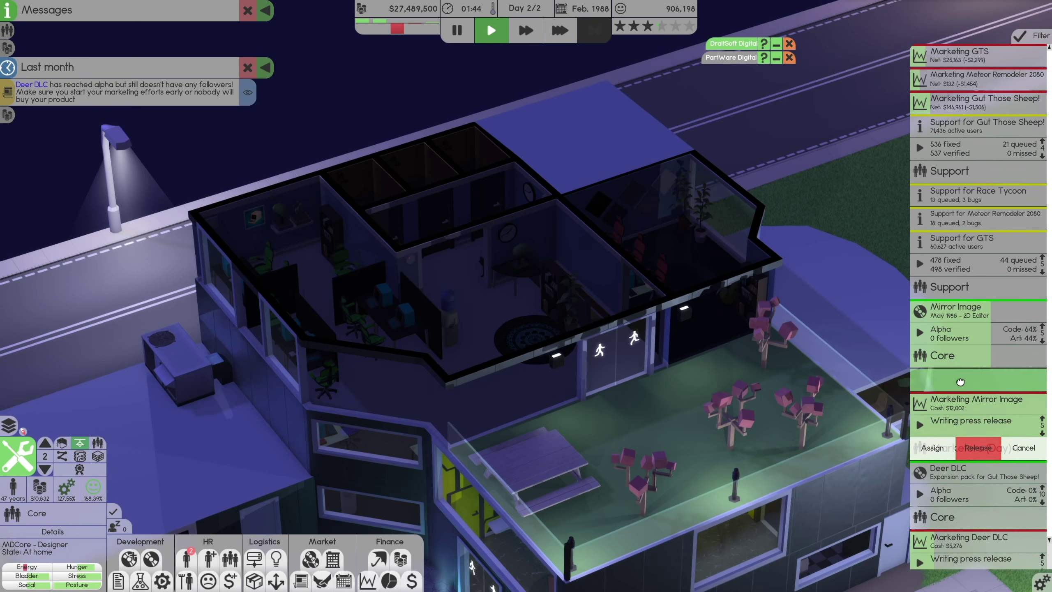
{"action": "left_click_drag", "start_coordinate": [962, 379], "coordinate": [972, 56]}
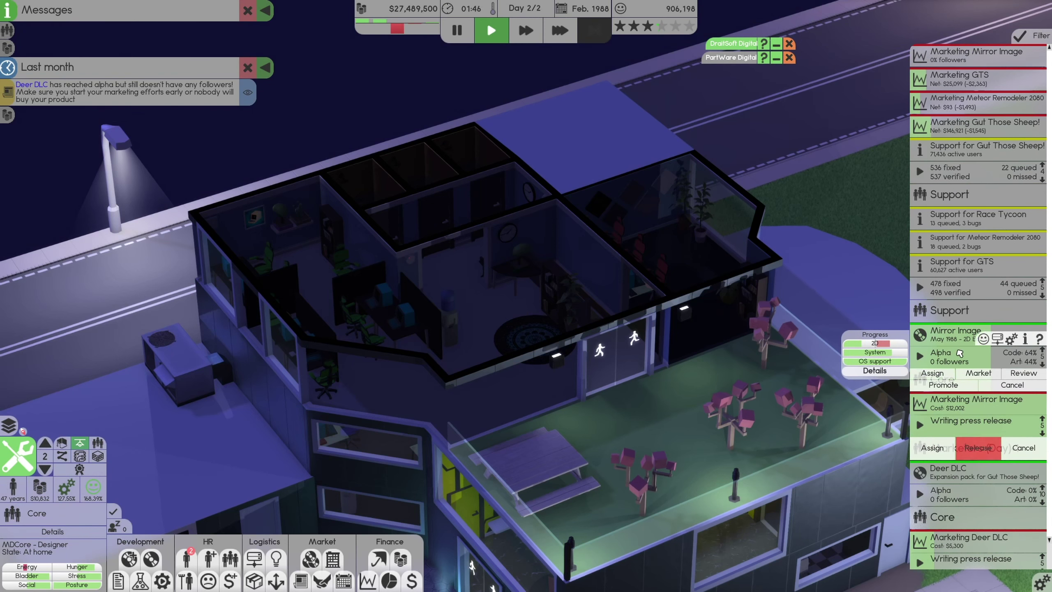
{"action": "mouse_move", "coordinate": [978, 346]}
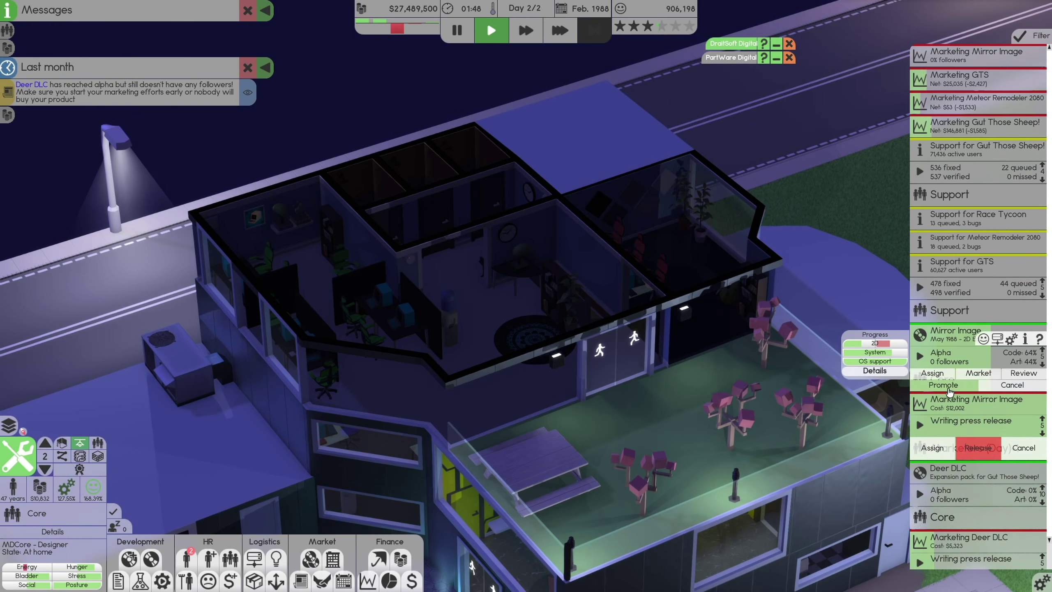
{"action": "left_click", "coordinate": [980, 448]}
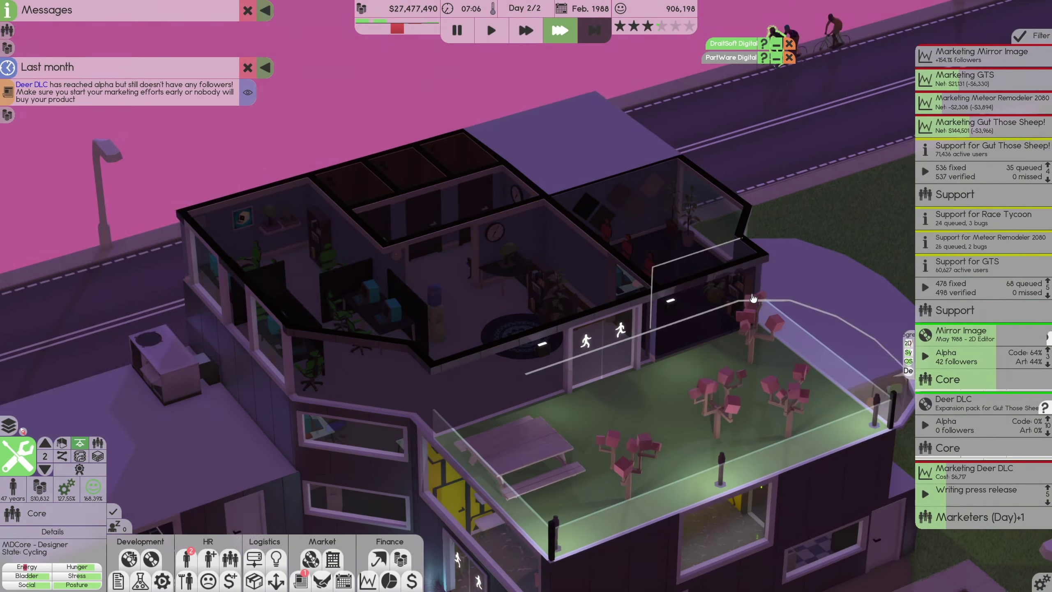
{"action": "scroll", "coordinate": [647, 264], "scroll_direction": "up", "scroll_amount": 3}
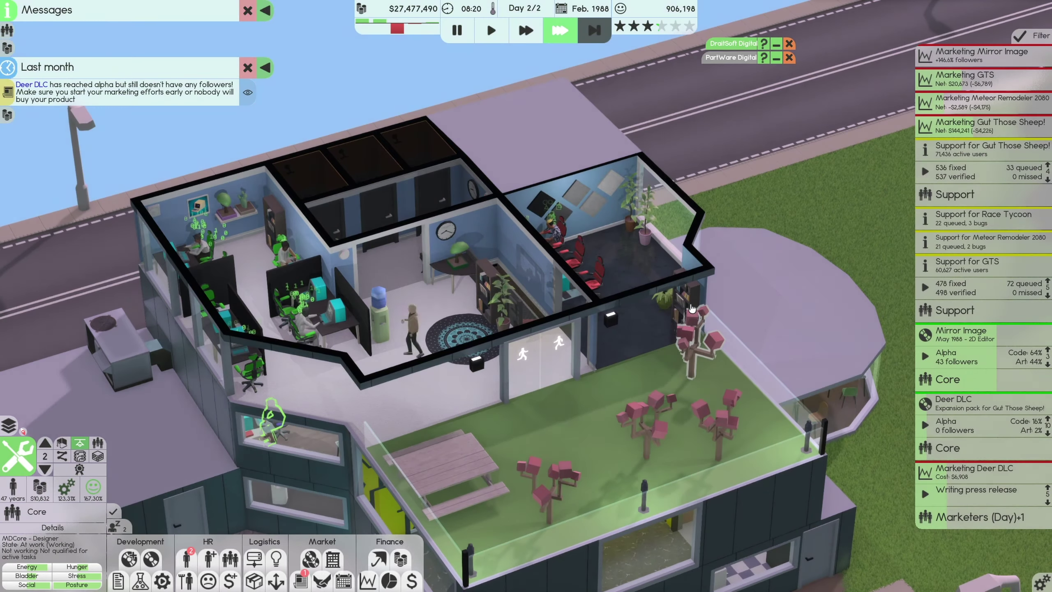
{"action": "scroll", "coordinate": [691, 310], "scroll_direction": "down", "scroll_amount": 1}
{"action": "scroll", "coordinate": [739, 247], "scroll_direction": "up", "scroll_amount": 1}
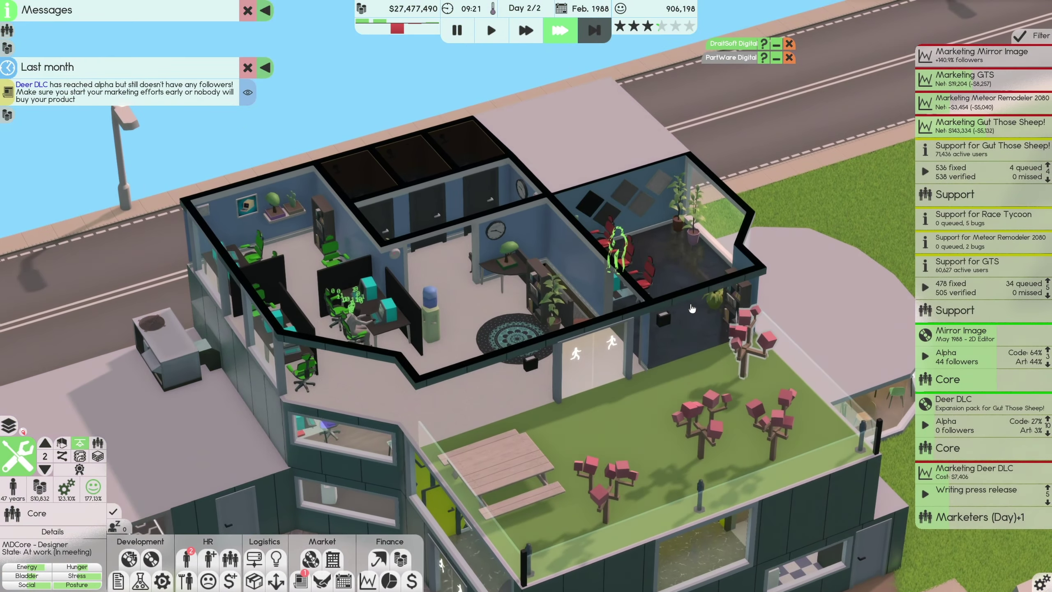
- Read the Mirror Image story in The Software Times, then rotate the office view
{"action": "left_click", "coordinate": [739, 247]}
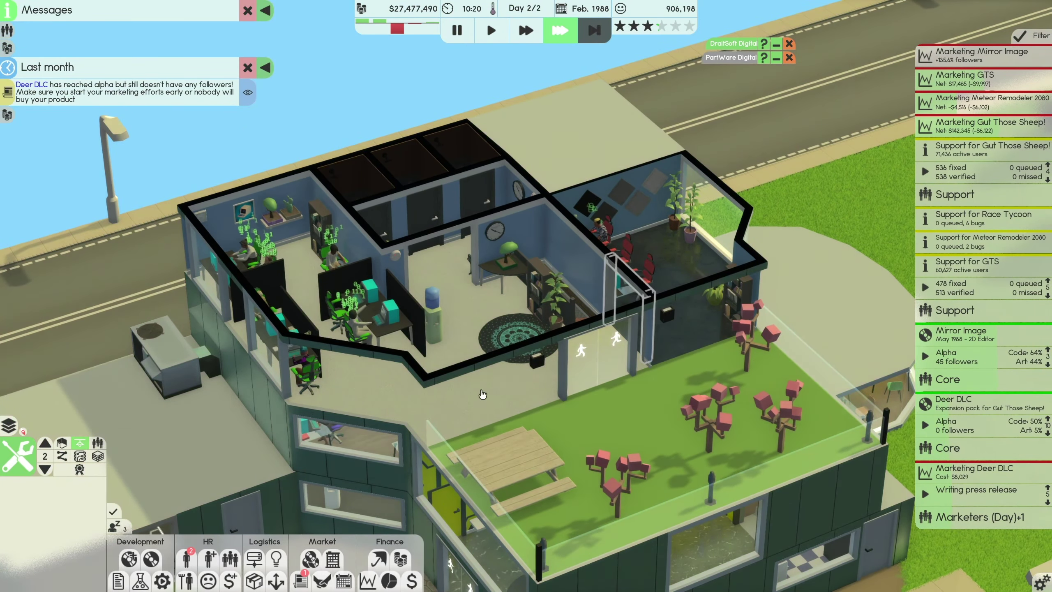
{"action": "left_click", "coordinate": [303, 580]}
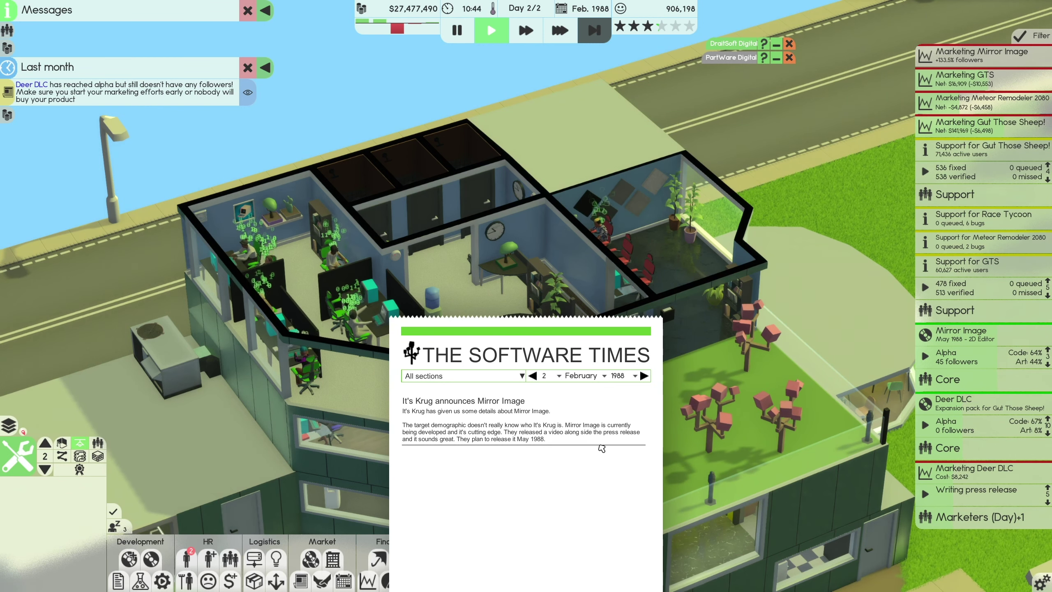
{"action": "key", "text": "Escape"}
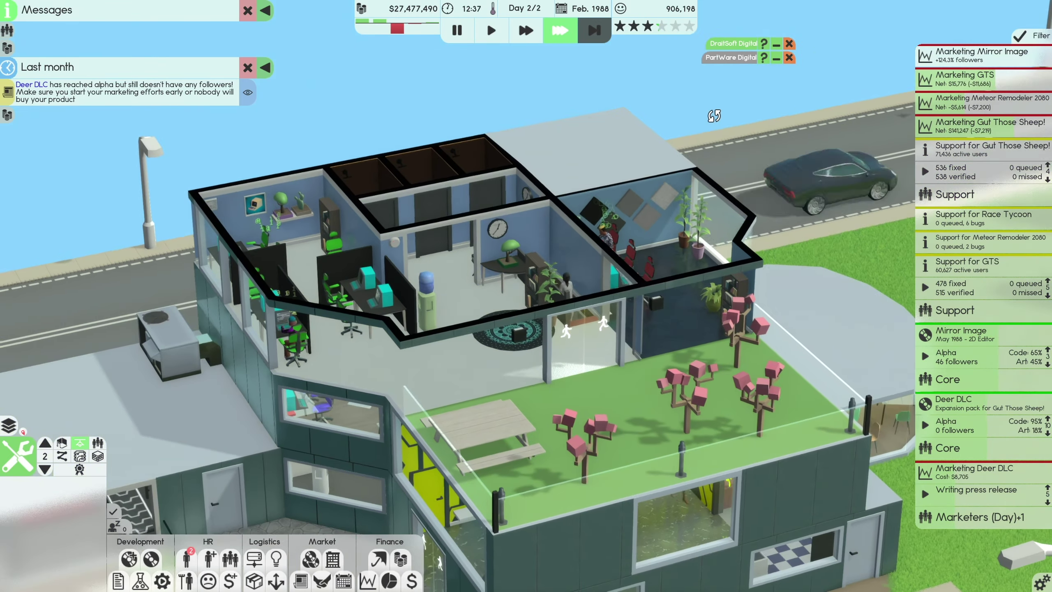
{"action": "left_click_drag", "start_coordinate": [727, 165], "coordinate": [728, 137]}
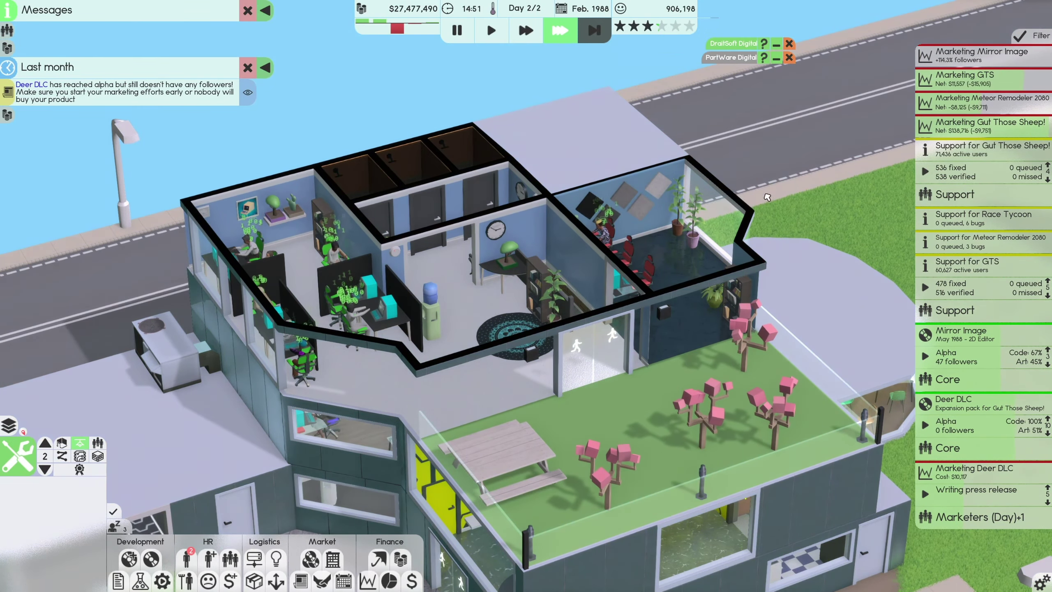
{"action": "left_click_drag", "start_coordinate": [768, 206], "coordinate": [768, 196]}
- Check DraftSoft Digital's details, then PartWare Digital's, minimizing each window
{"action": "left_click", "coordinate": [734, 43]}
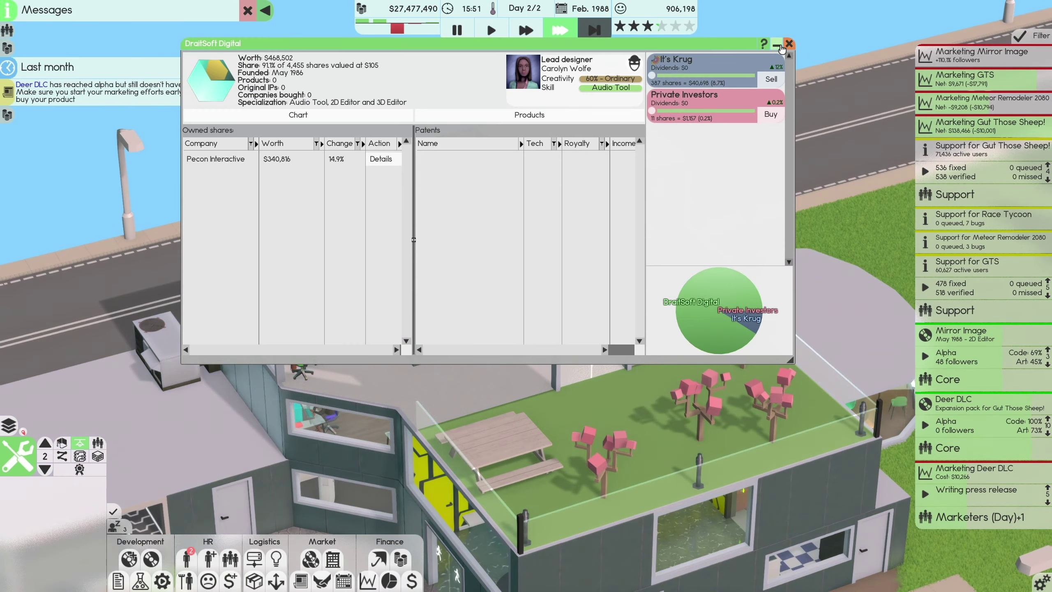
{"action": "left_click", "coordinate": [776, 44]}
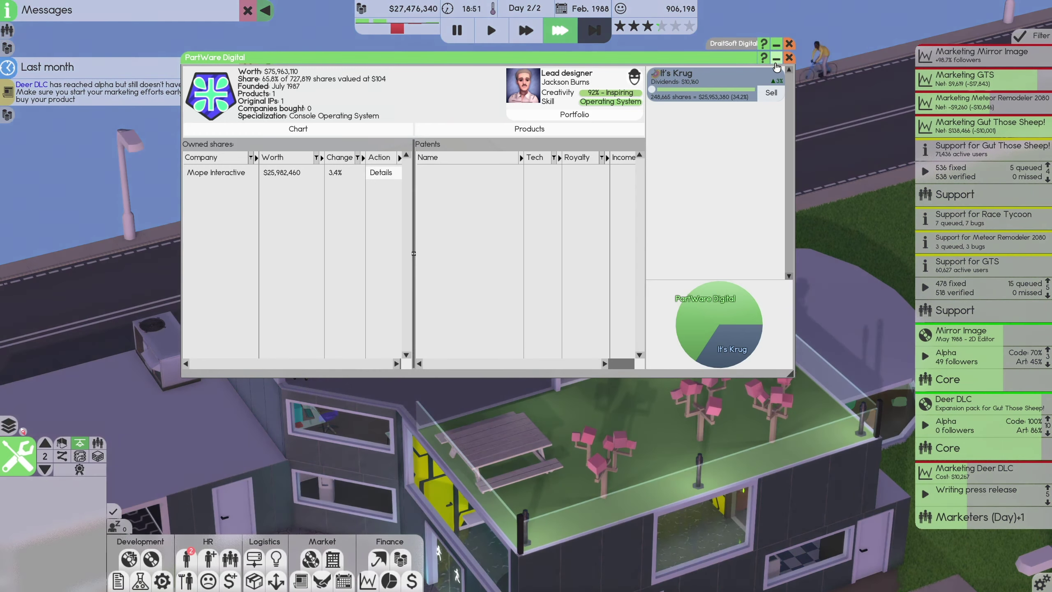
{"action": "left_click", "coordinate": [777, 57]}
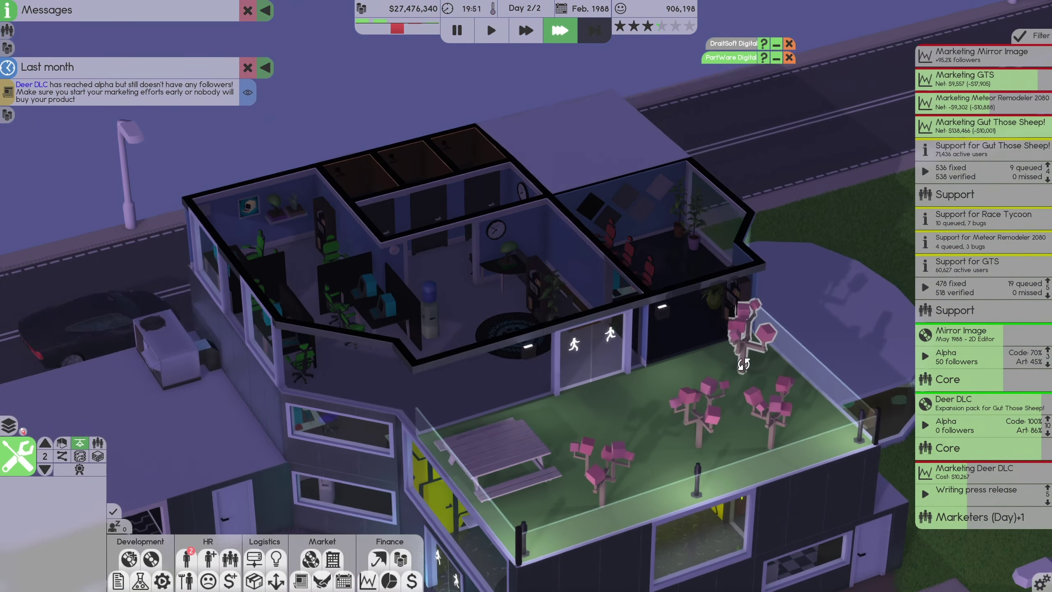
{"action": "mouse_move", "coordinate": [978, 345]}
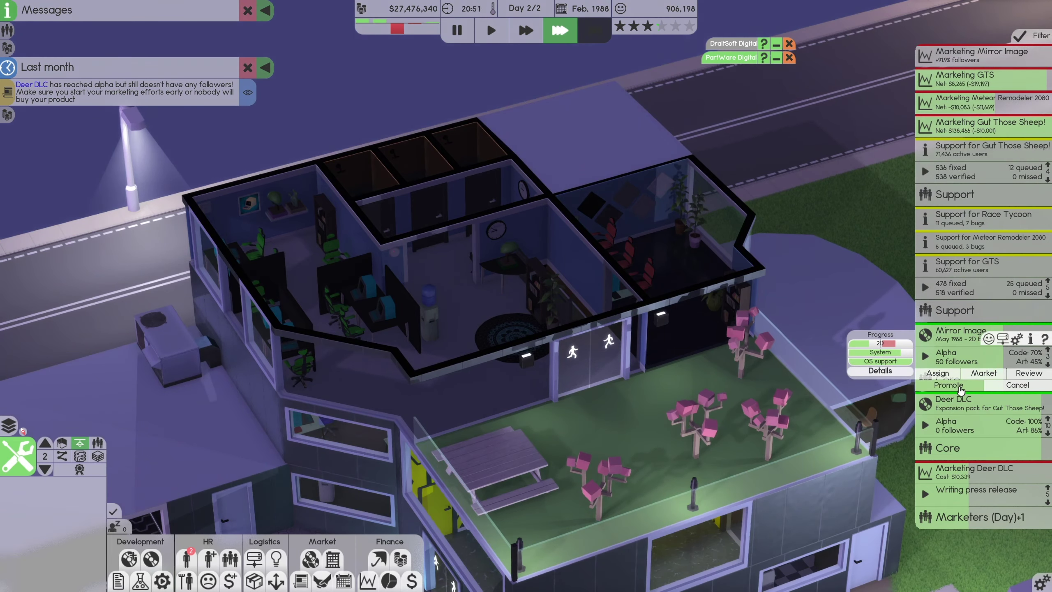
- Move Mirror Image into beta and set its print run to the maximum 10,000 copies
{"action": "left_click", "coordinate": [950, 386]}
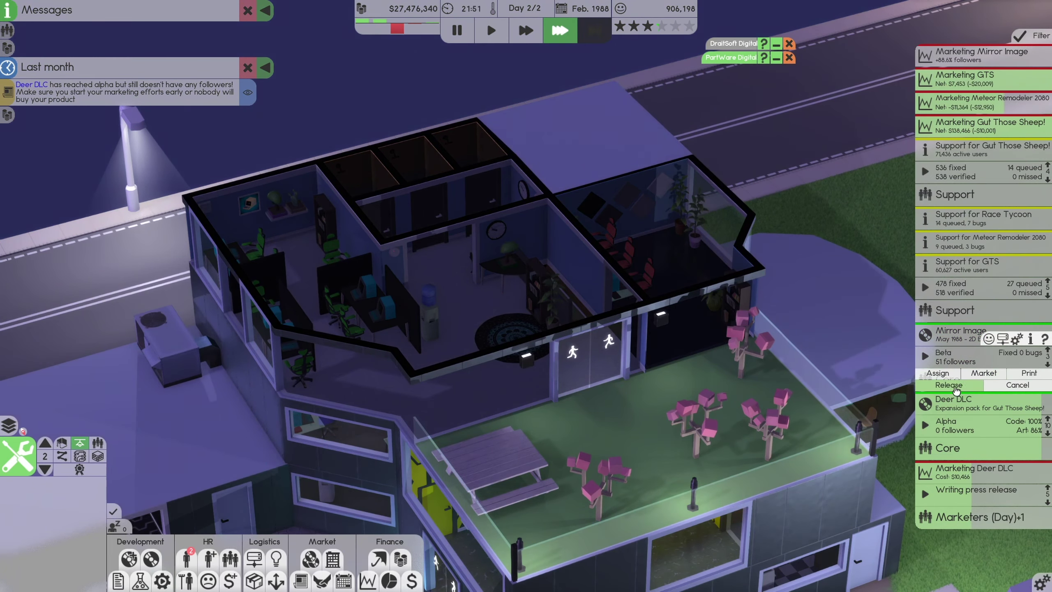
{"action": "left_click", "coordinate": [1028, 373]}
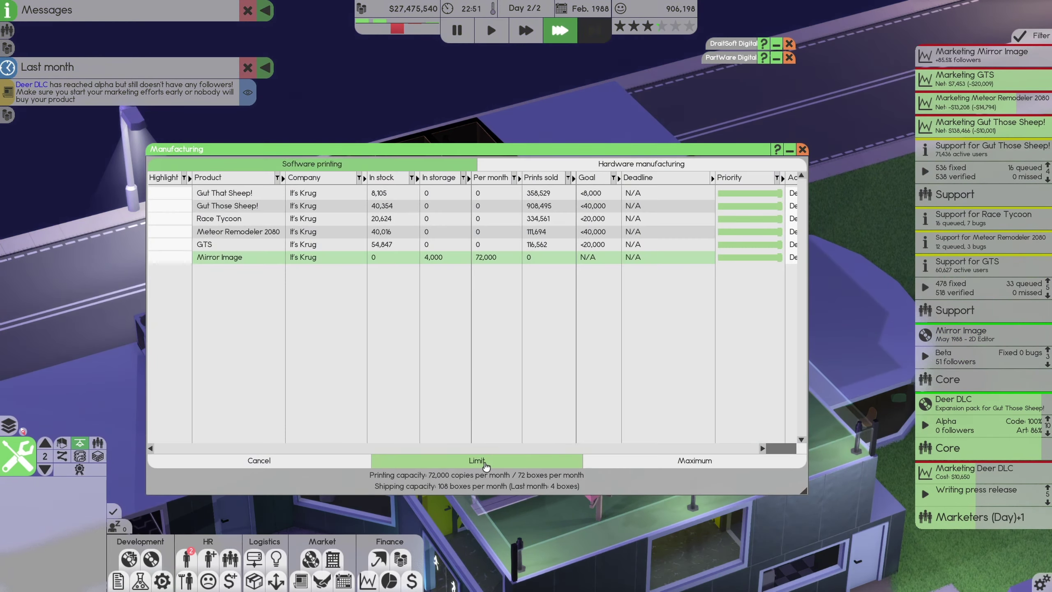
{"action": "left_click", "coordinate": [484, 462]}
{"action": "left_click", "coordinate": [575, 345]}
{"action": "left_click", "coordinate": [658, 460]}
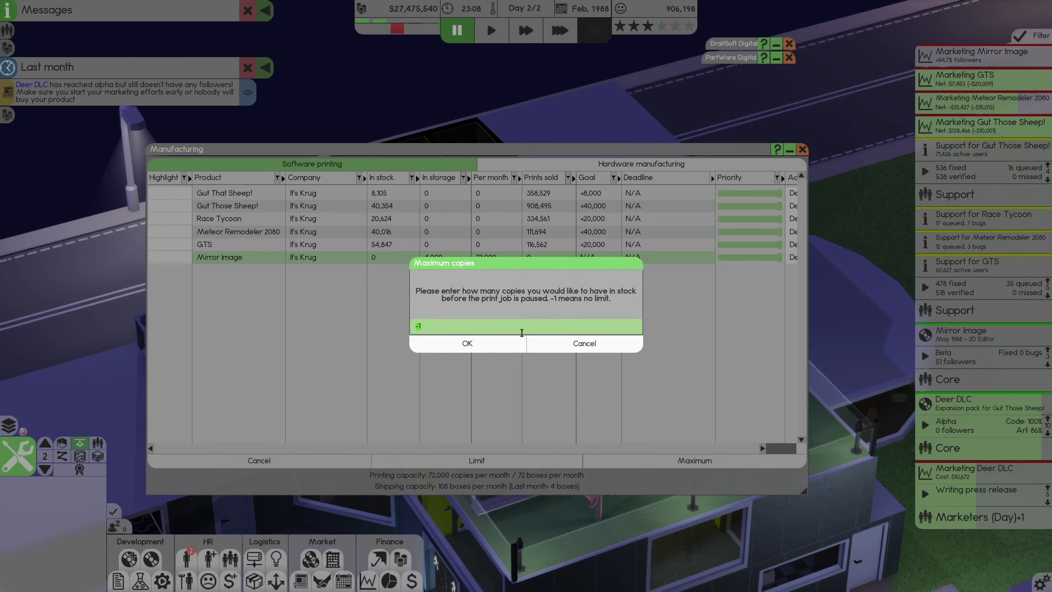
{"action": "left_click", "coordinate": [467, 343]}
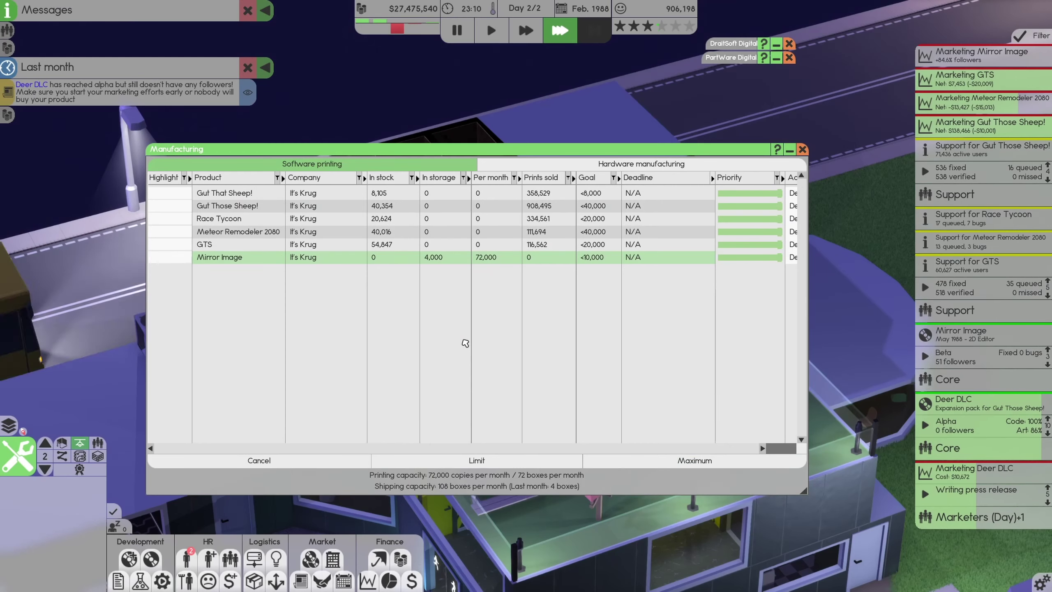
{"action": "left_click", "coordinate": [802, 149]}
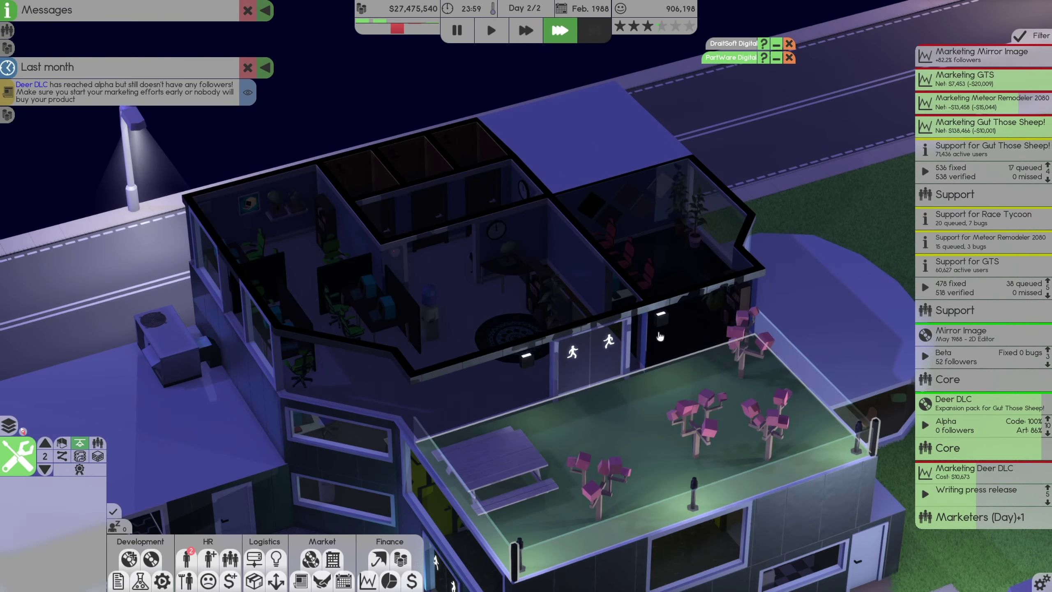
{"action": "scroll", "coordinate": [660, 336], "scroll_direction": "up", "scroll_amount": 2}
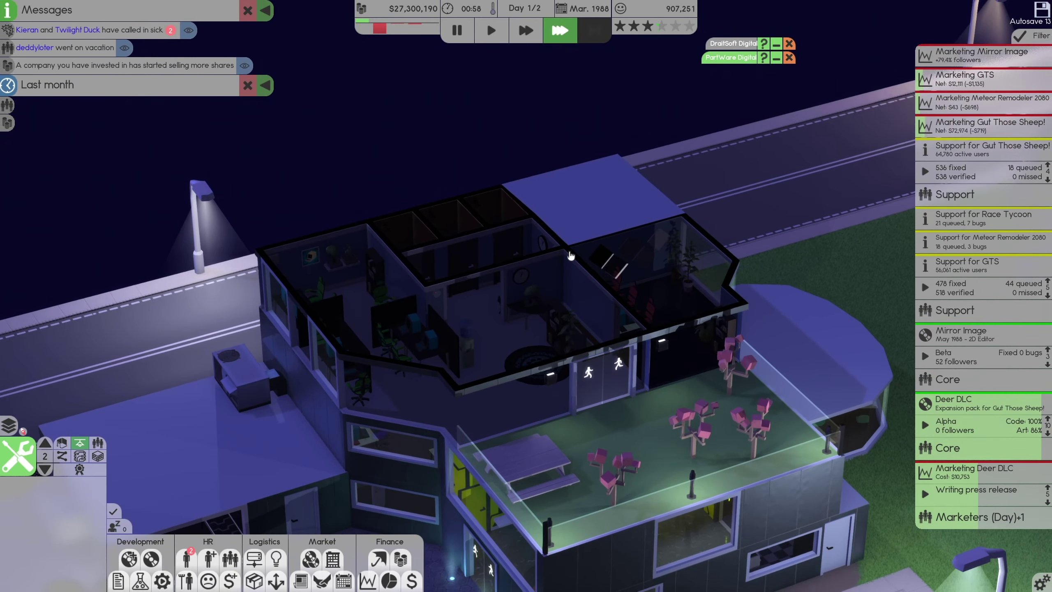
- Buy DraftSoft Digital's private-investor shares, view PartWare Digital, then minimize both windows
{"action": "left_click", "coordinate": [777, 44]}
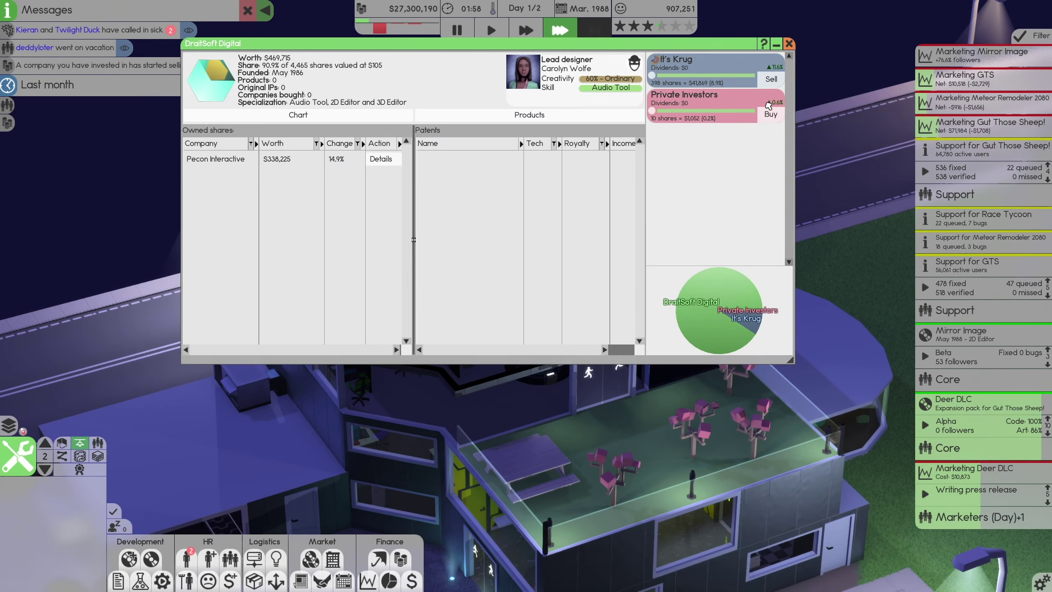
{"action": "left_click", "coordinate": [769, 112]}
{"action": "left_click", "coordinate": [777, 43]}
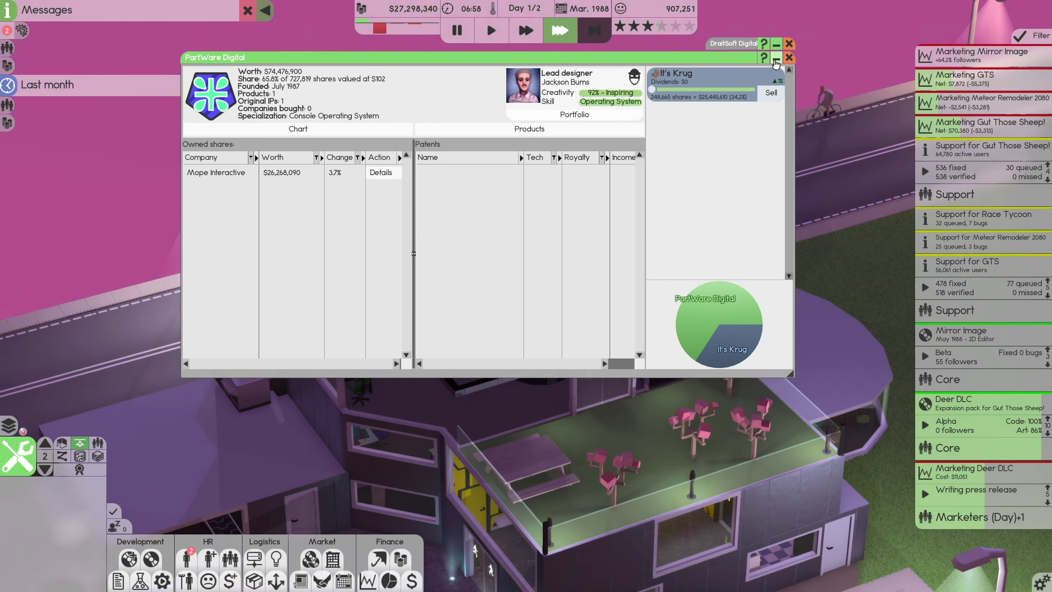
{"action": "left_click", "coordinate": [776, 59]}
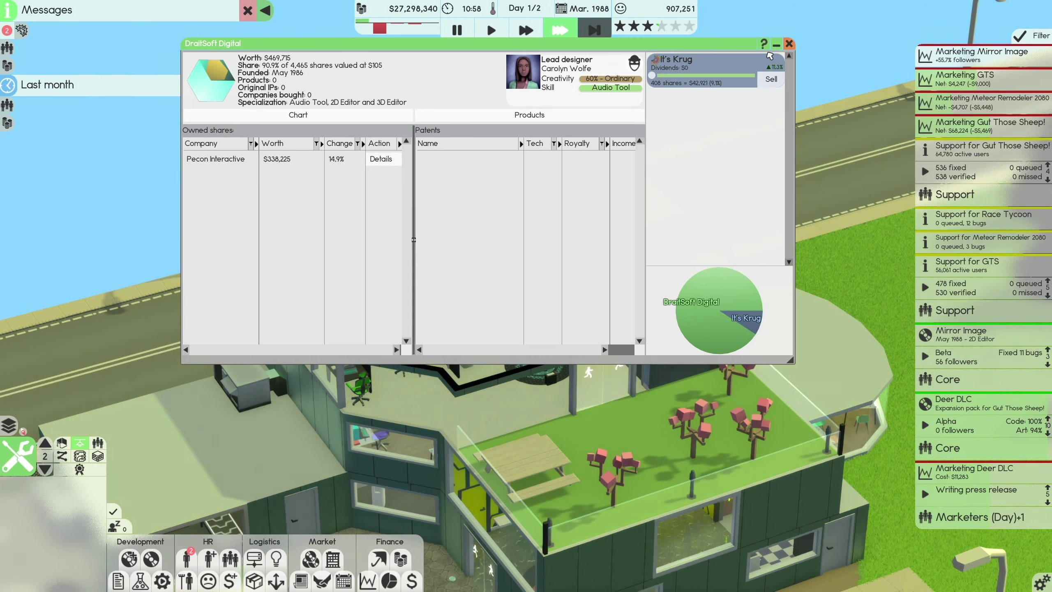
{"action": "left_click", "coordinate": [776, 44]}
{"action": "scroll", "coordinate": [688, 158], "scroll_direction": "down", "scroll_amount": 3}
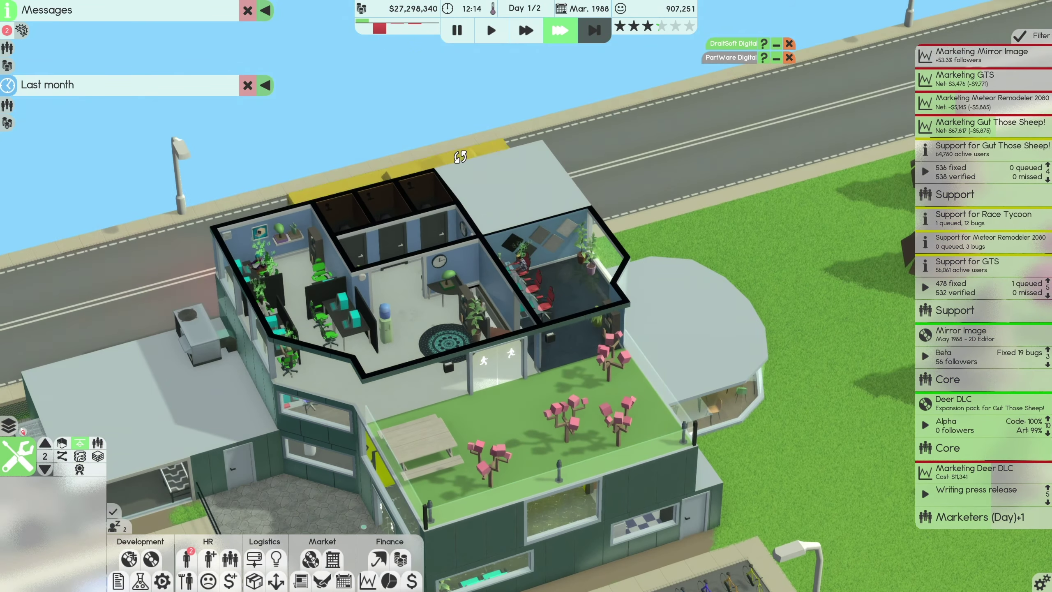
{"action": "scroll", "coordinate": [464, 200], "scroll_direction": "up", "scroll_amount": 4}
{"action": "scroll", "coordinate": [463, 200], "scroll_direction": "up", "scroll_amount": 2}
- Peer-review the Deer DLC alpha (8.6/10) and start iterating on it
{"action": "left_click", "coordinate": [953, 398]}
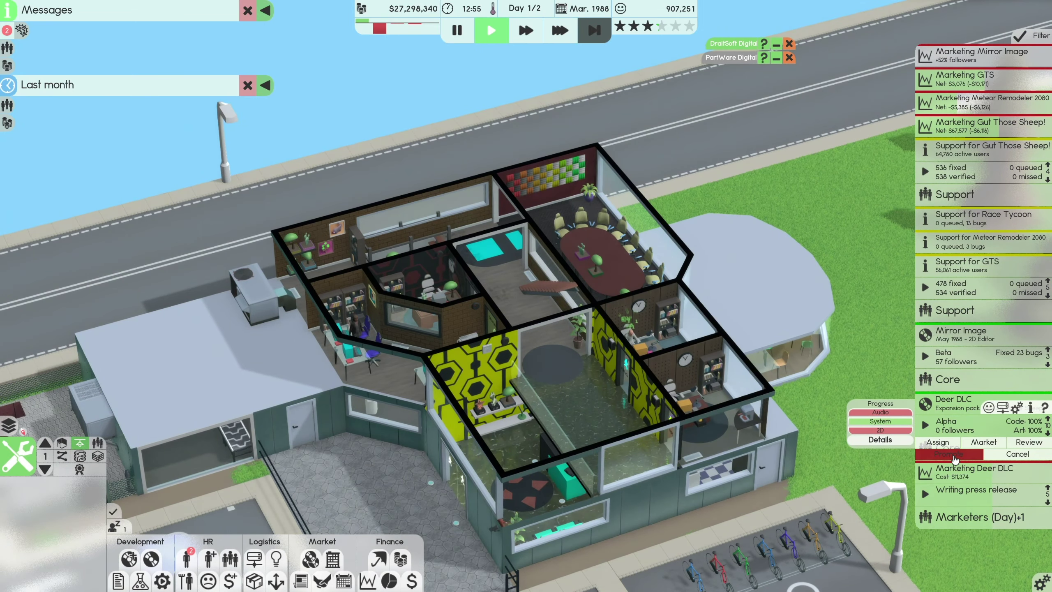
{"action": "left_click", "coordinate": [1027, 442]}
{"action": "left_click", "coordinate": [472, 402]}
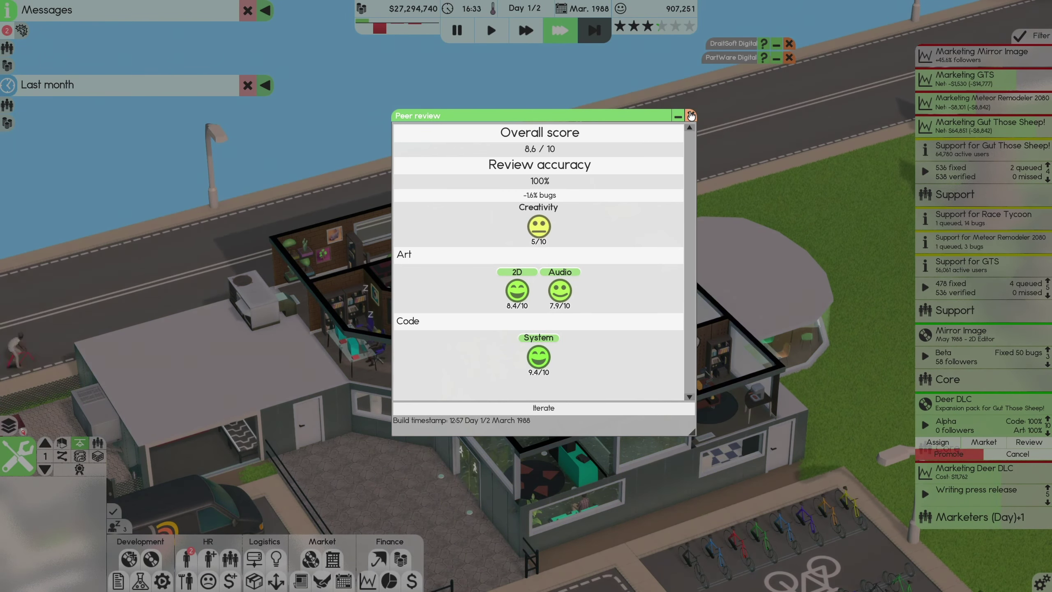
{"action": "left_click", "coordinate": [578, 409]}
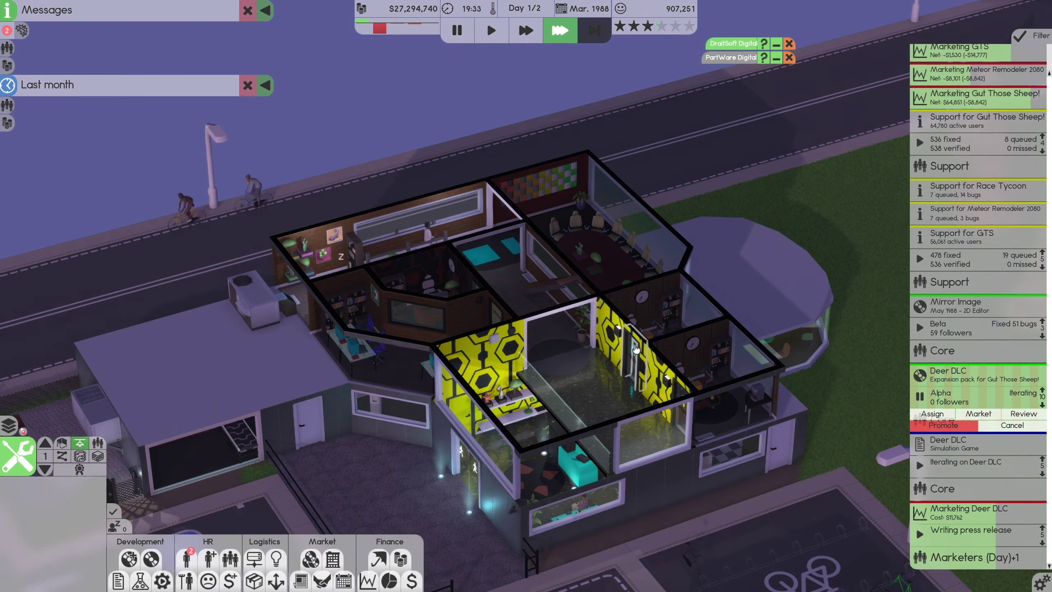
{"action": "scroll", "coordinate": [633, 347], "scroll_direction": "up", "scroll_amount": 2}
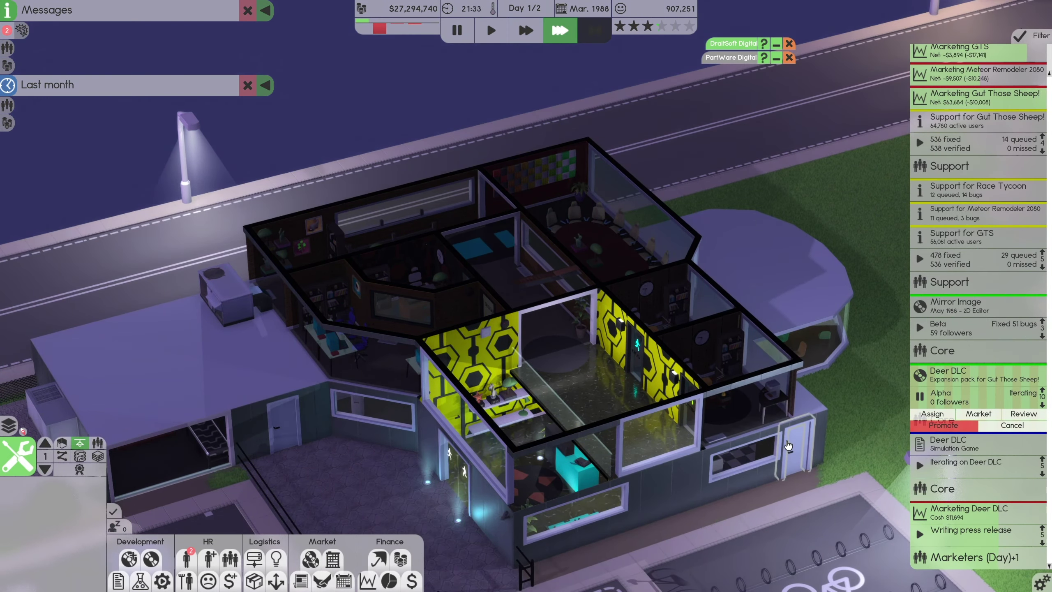
{"action": "scroll", "coordinate": [930, 288], "scroll_direction": "up", "scroll_amount": 1}
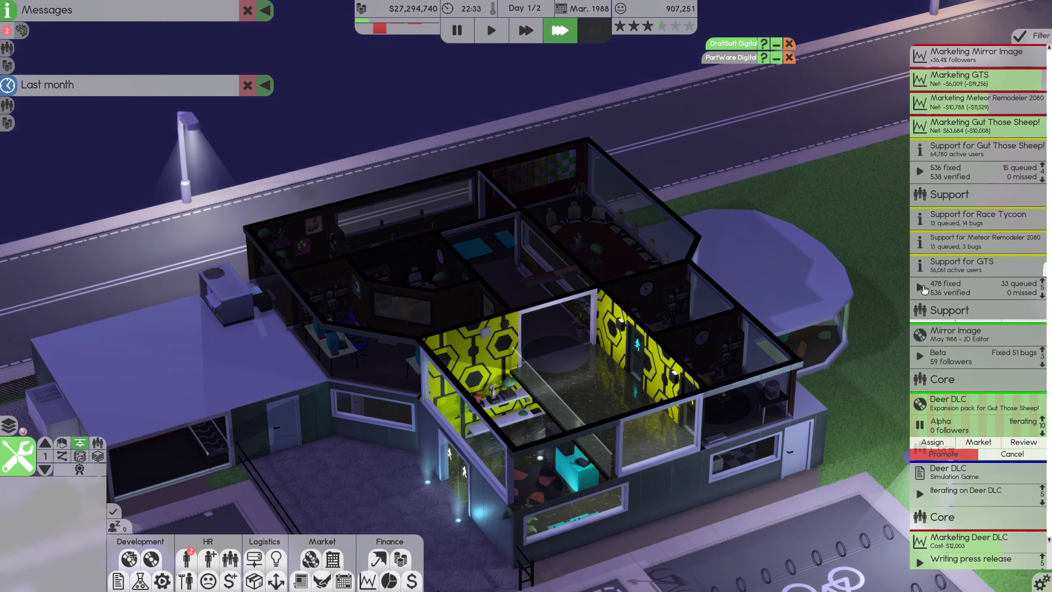
{"action": "left_click", "coordinate": [931, 288]}
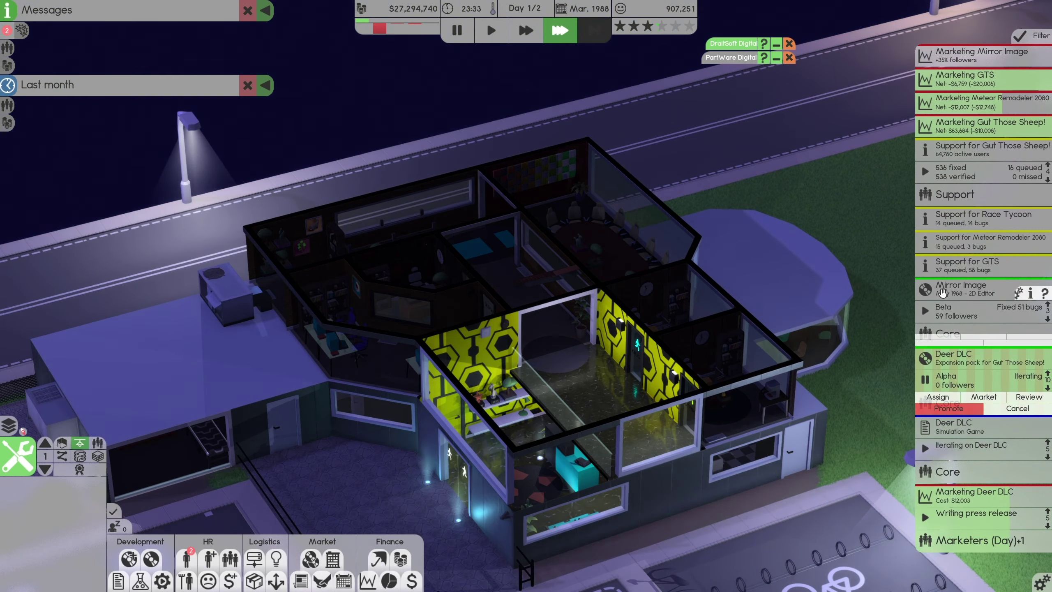
- Queue bug-fix updates for GTS and Meteor Remodeler 2080
{"action": "left_click", "coordinate": [941, 292]}
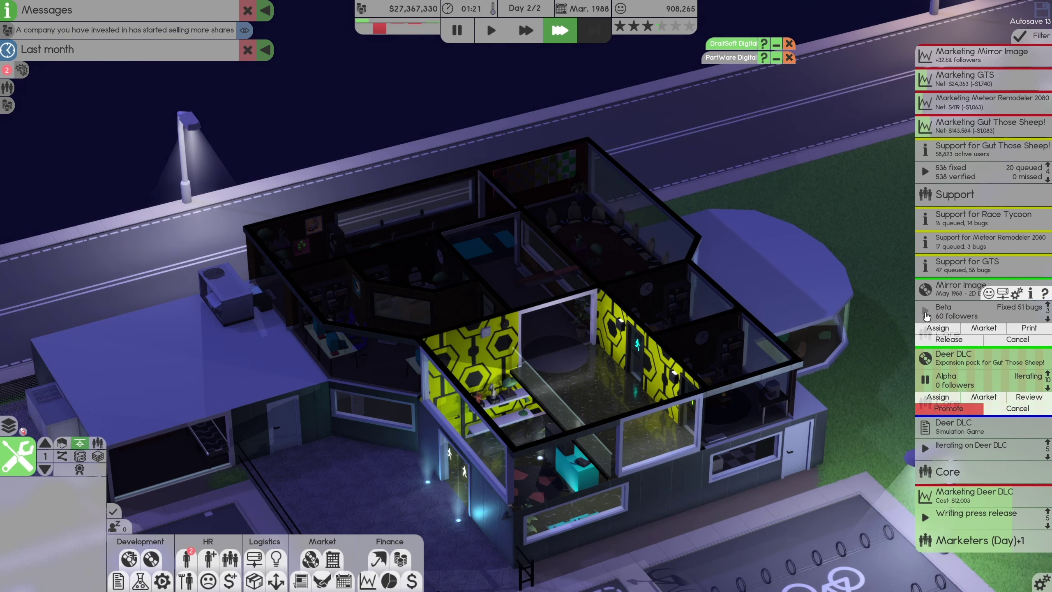
{"action": "left_click", "coordinate": [927, 317]}
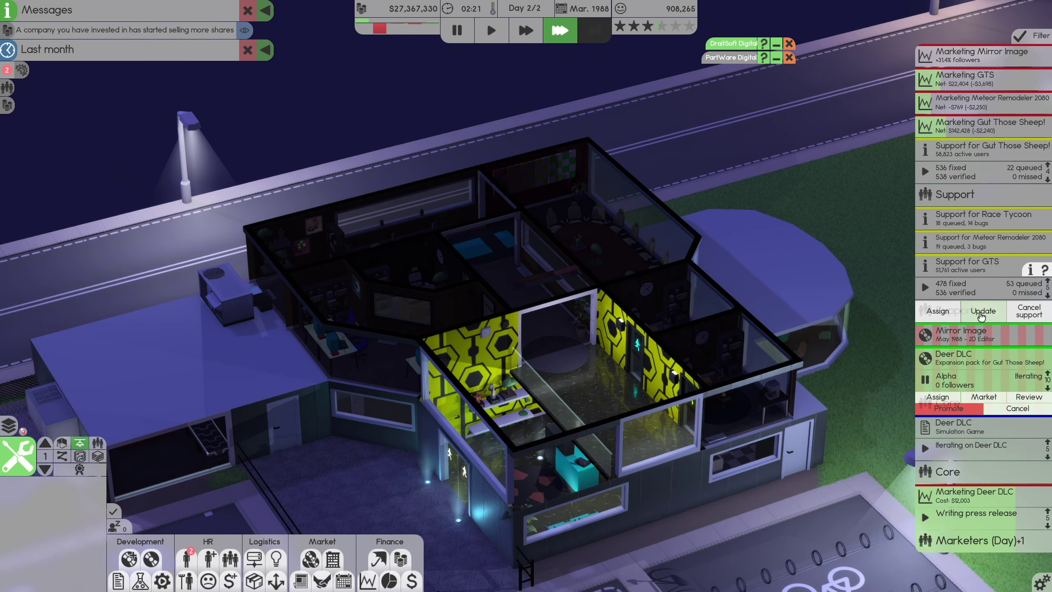
{"action": "left_click", "coordinate": [983, 314]}
{"action": "left_click", "coordinate": [405, 230]}
{"action": "left_click", "coordinate": [983, 241]}
{"action": "left_click", "coordinate": [976, 287]}
{"action": "left_click", "coordinate": [405, 230]}
- Queue bug-fix updates for Race Tycoon and Gut Those Sheep!
{"action": "left_click", "coordinate": [978, 218]}
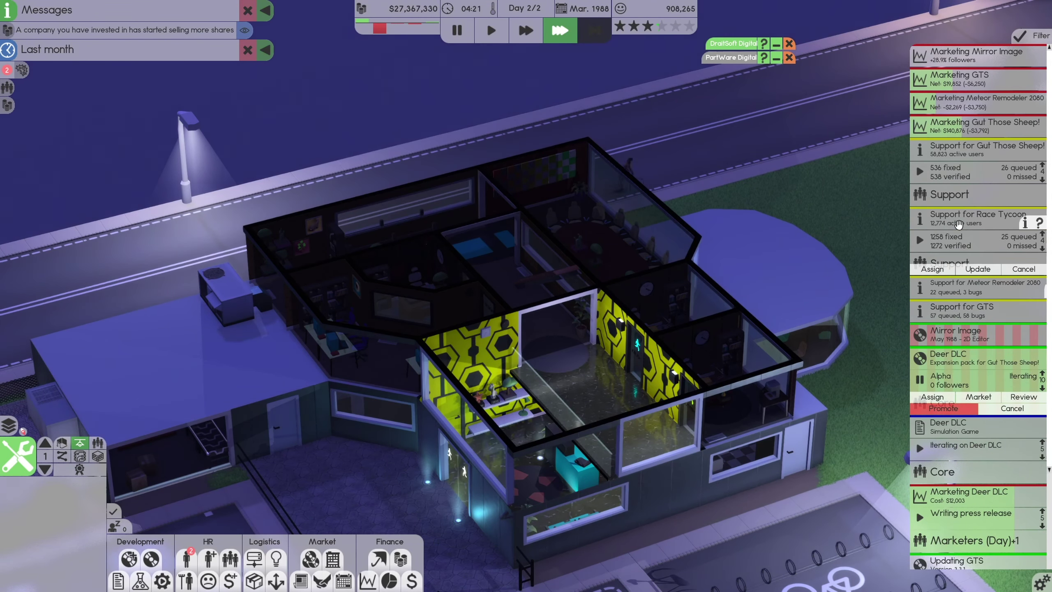
{"action": "left_click", "coordinate": [977, 264]}
{"action": "left_click", "coordinate": [405, 231]}
{"action": "left_click", "coordinate": [978, 147]}
{"action": "left_click", "coordinate": [977, 193]}
{"action": "left_click", "coordinate": [405, 231]}
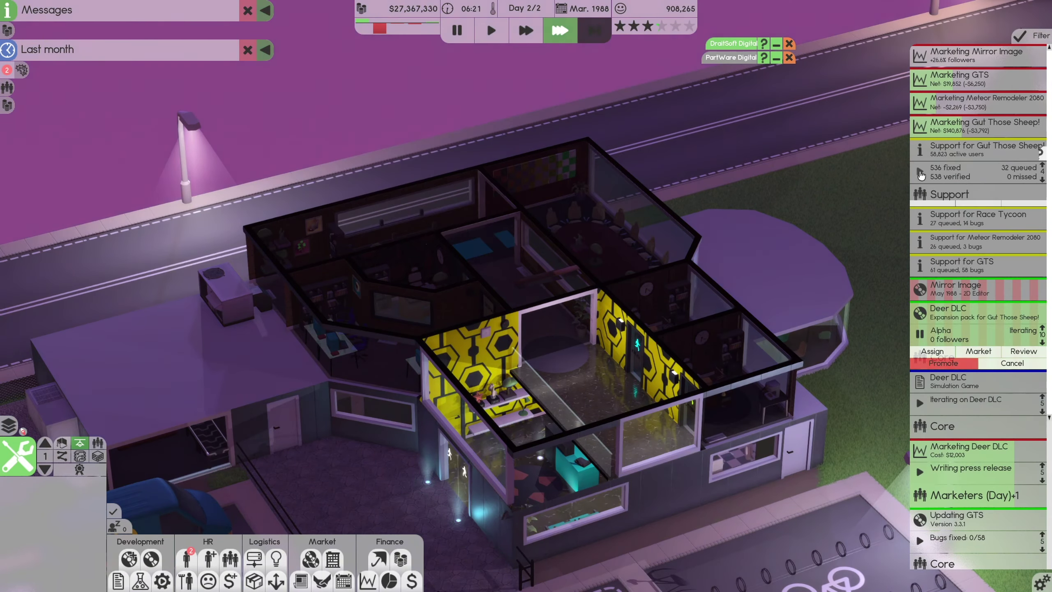
{"action": "left_click", "coordinate": [932, 153]}
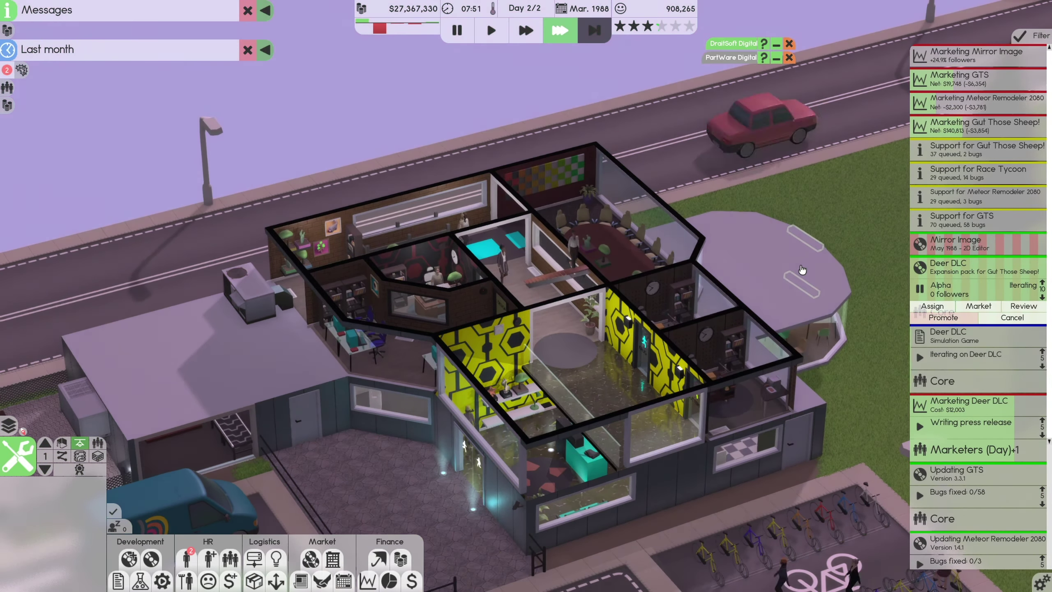
{"action": "scroll", "coordinate": [970, 247], "scroll_direction": "down", "scroll_amount": 4}
- End the Deer DLC iteration and finish the four completed Updating tasks
{"action": "left_click", "coordinate": [970, 378]}
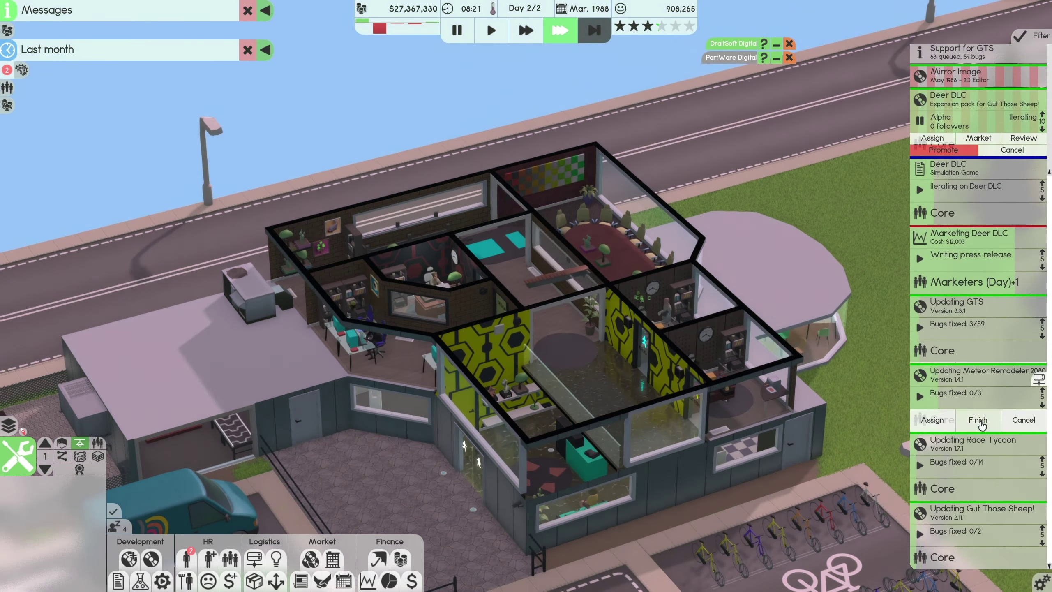
{"action": "left_click", "coordinate": [977, 419]}
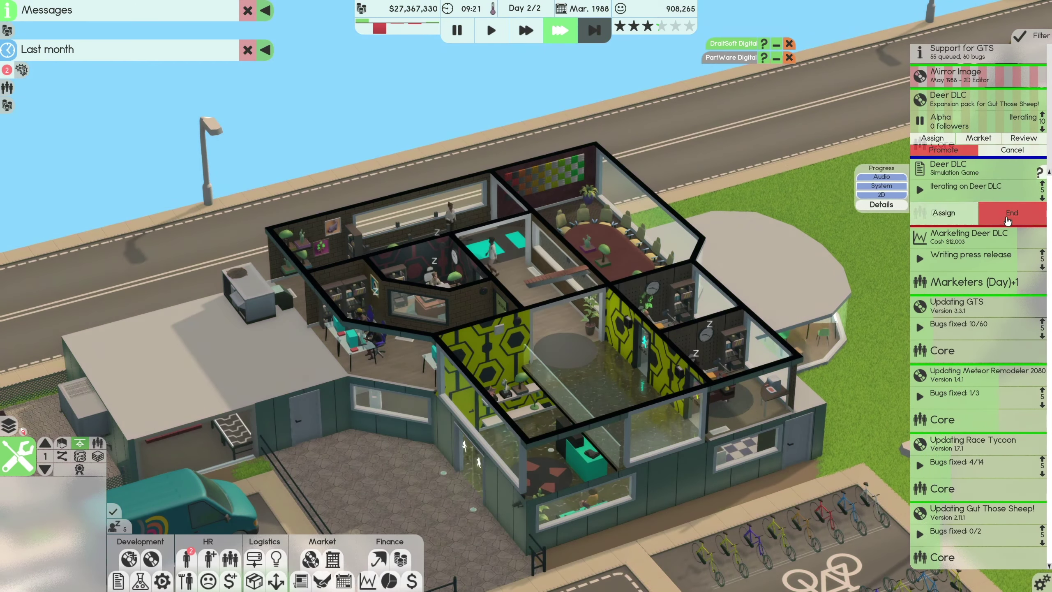
{"action": "scroll", "coordinate": [1013, 217], "scroll_direction": "up", "scroll_amount": 3}
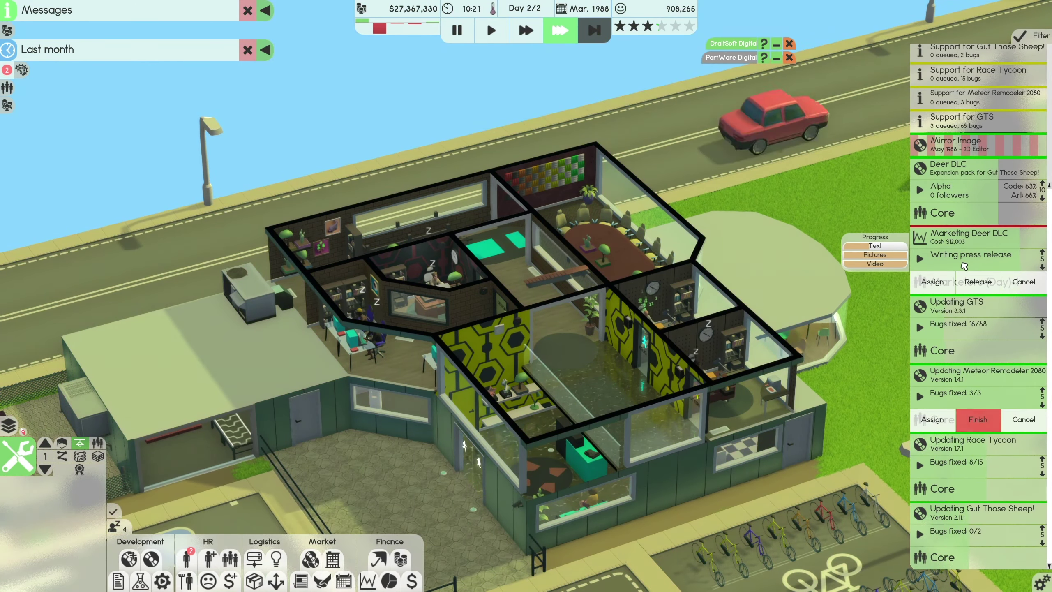
{"action": "left_click", "coordinate": [977, 420]}
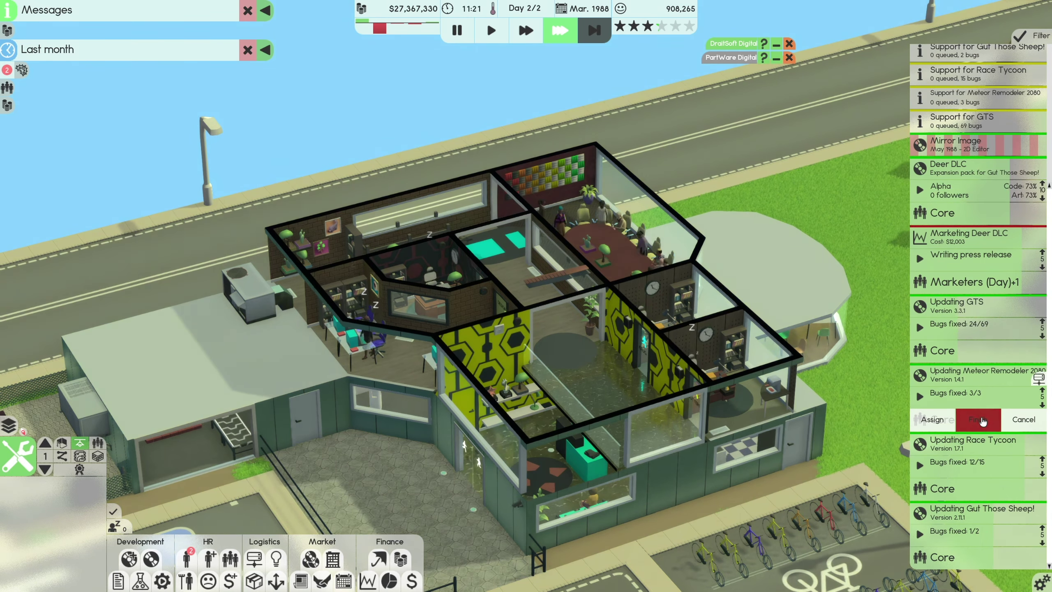
{"action": "left_click", "coordinate": [1016, 262]}
{"action": "mouse_move", "coordinate": [946, 190]}
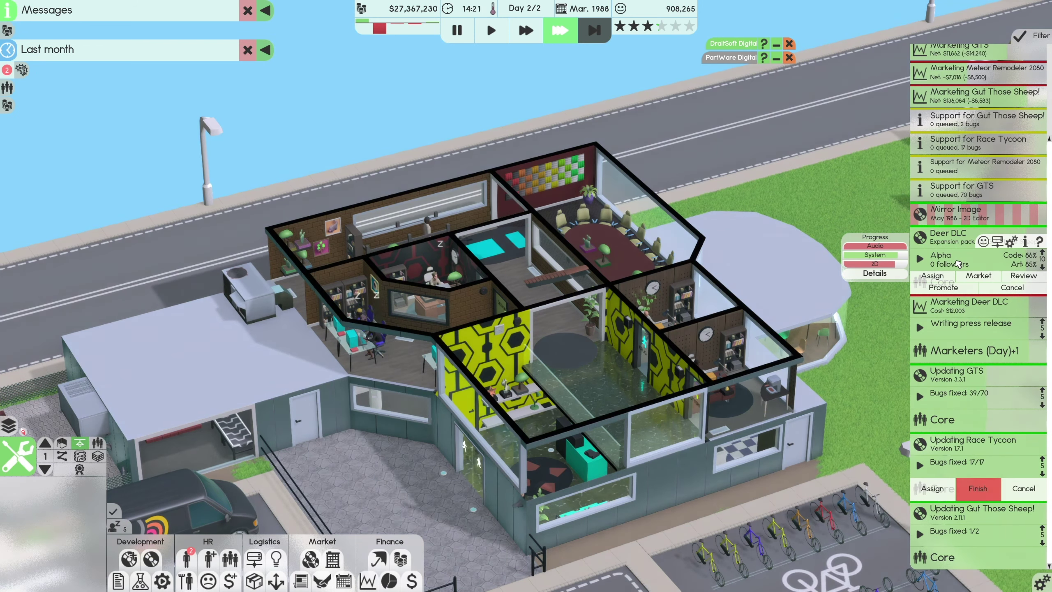
{"action": "left_click", "coordinate": [990, 472]}
{"action": "left_click", "coordinate": [982, 518]}
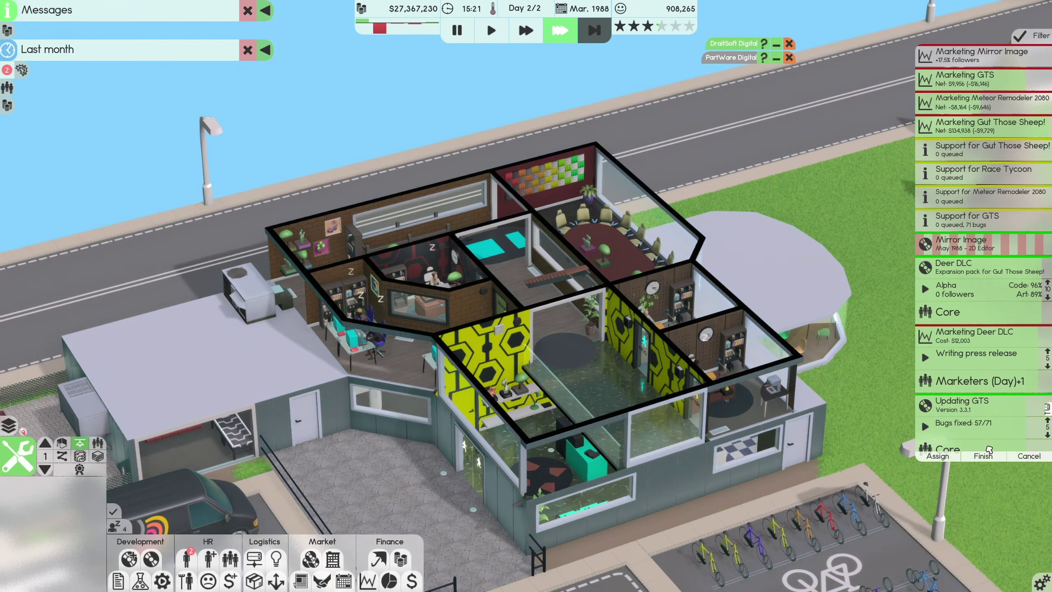
{"action": "left_click", "coordinate": [984, 449]}
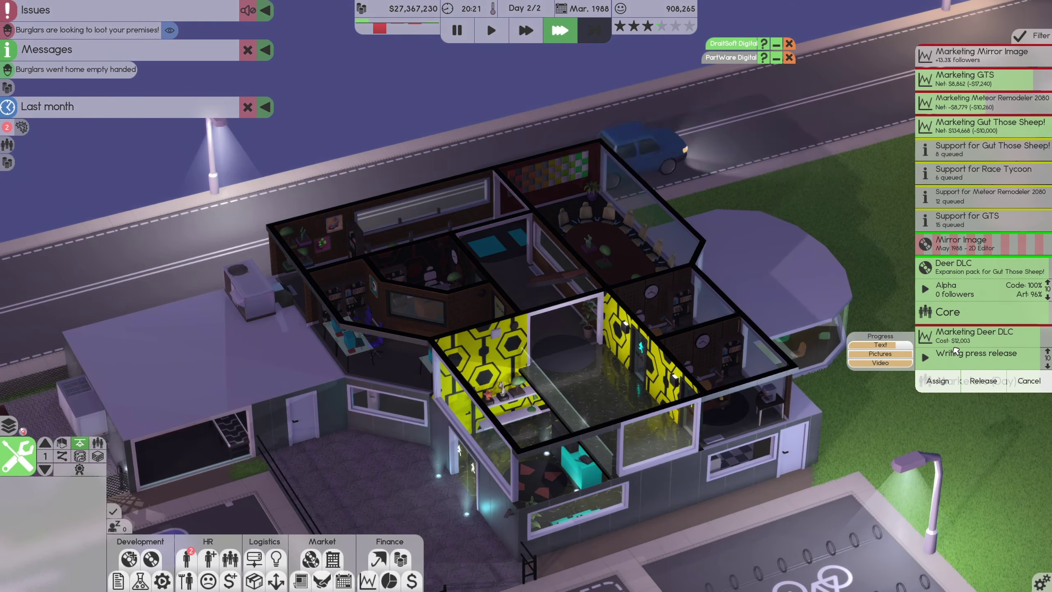
{"action": "scroll", "coordinate": [369, 122], "scroll_direction": "up", "scroll_amount": 1}
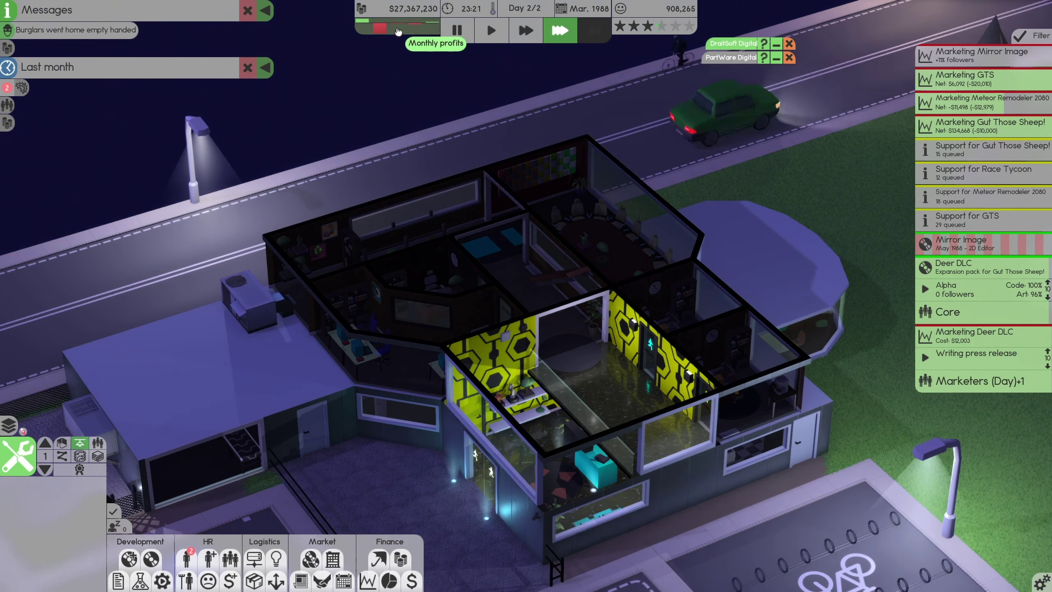
- Review March's finances (about $3.36M net loss) and return to normal speed
{"action": "left_click", "coordinate": [389, 31]}
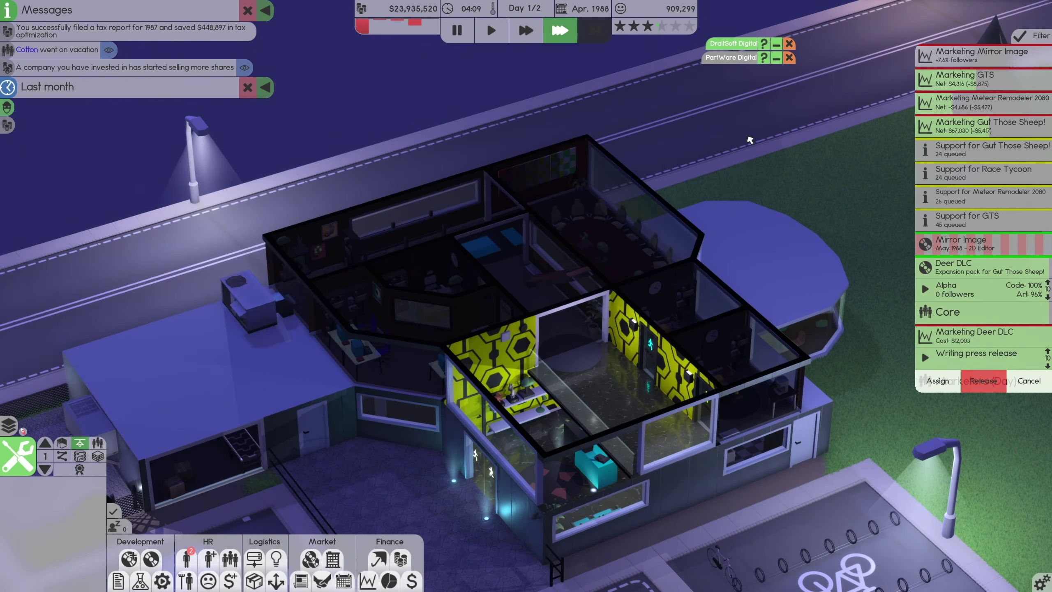
{"action": "key", "text": "1"}
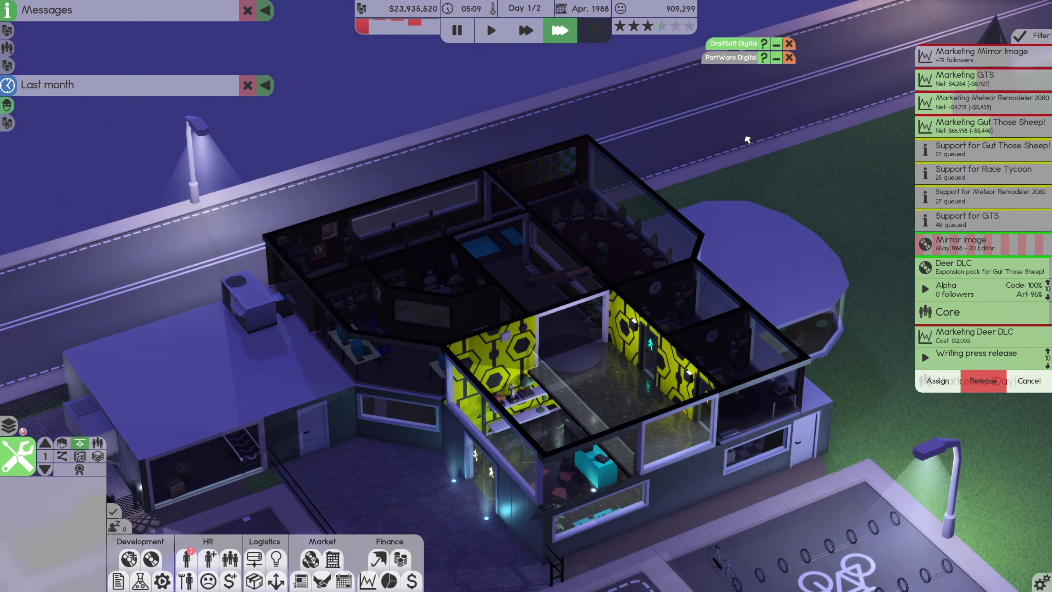
- Start porting GTS to Next ThingOS 2 from My Releases
{"action": "left_click", "coordinate": [975, 215]}
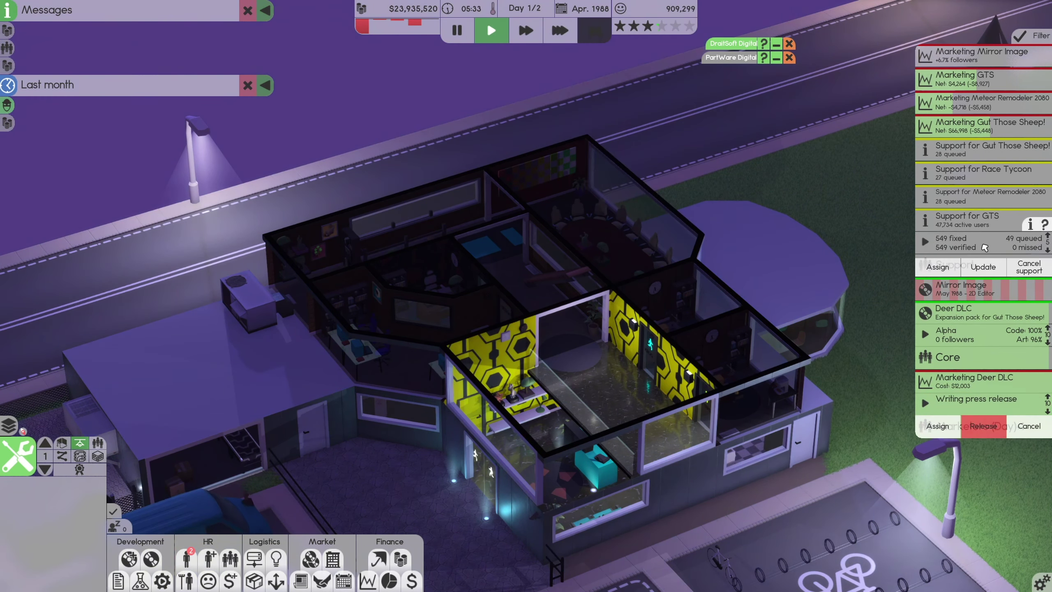
{"action": "left_click", "coordinate": [937, 264]}
{"action": "left_click", "coordinate": [151, 560]}
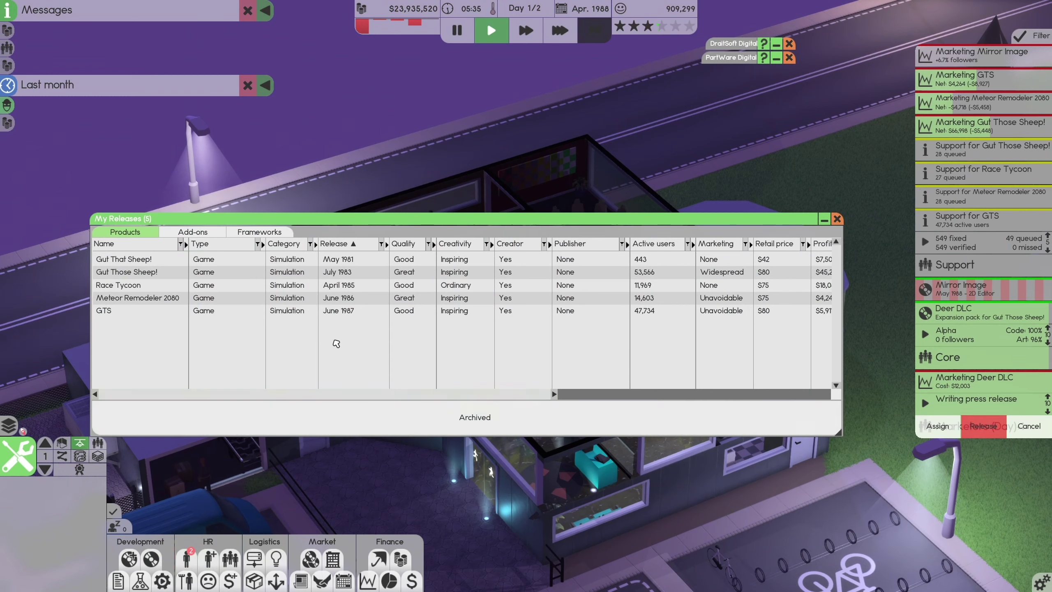
{"action": "left_click", "coordinate": [160, 317]}
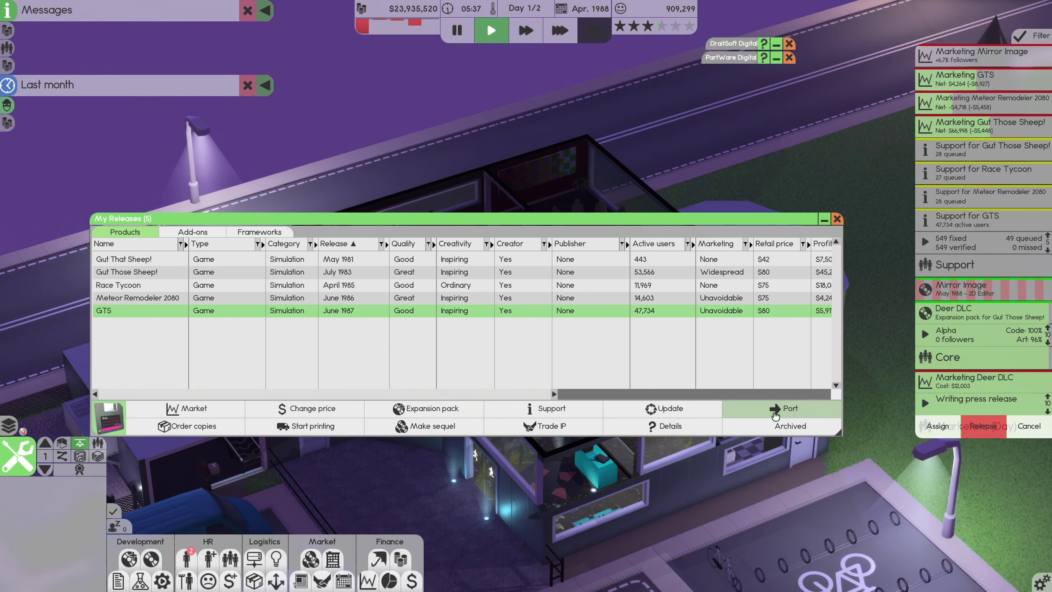
{"action": "left_click", "coordinate": [789, 407]}
{"action": "left_click", "coordinate": [315, 345]}
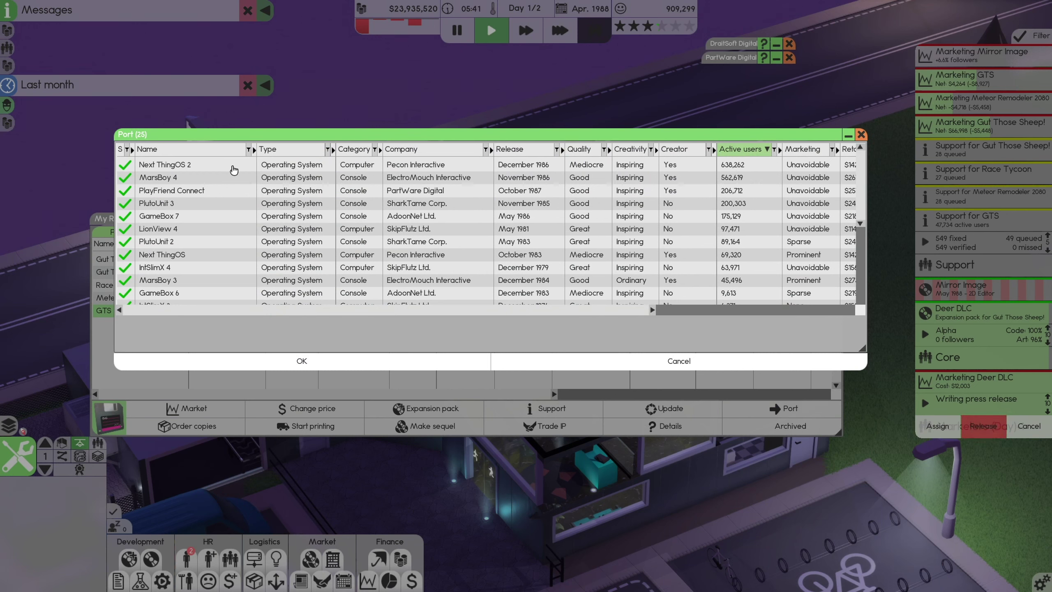
{"action": "left_click", "coordinate": [234, 171]}
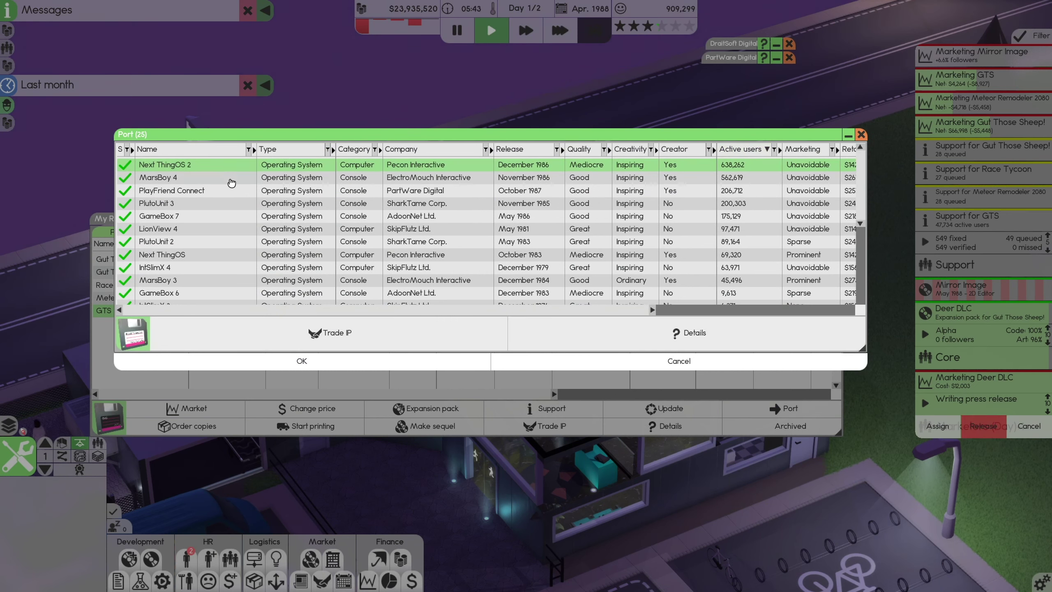
{"action": "left_click", "coordinate": [345, 366]}
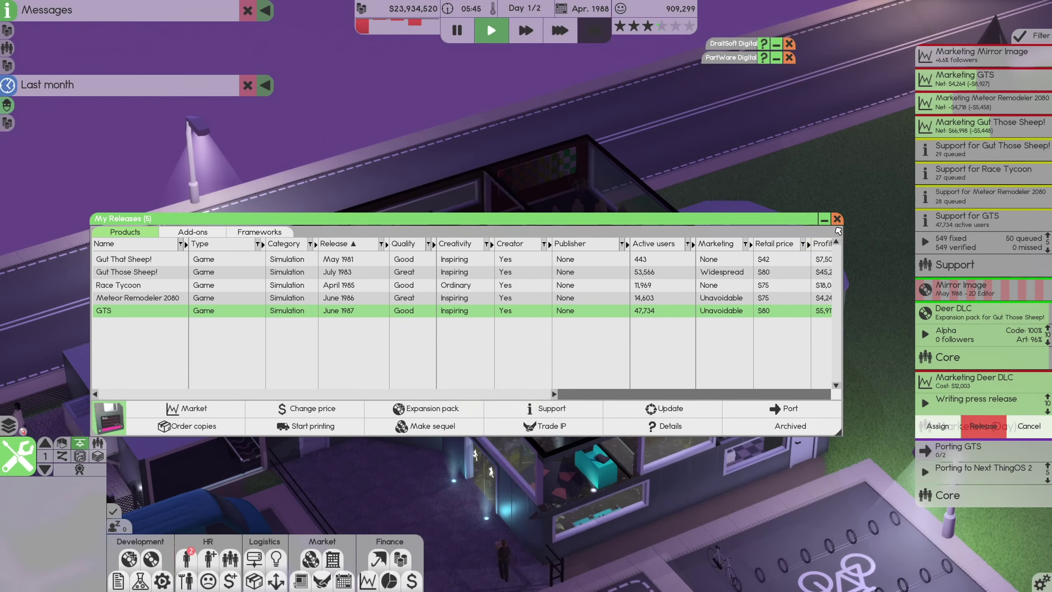
- Port Meteor Remodeler 2080 to Next ThingOS 2 with the Core team, then close My Releases
{"action": "left_click", "coordinate": [950, 98]}
{"action": "left_click", "coordinate": [957, 80]}
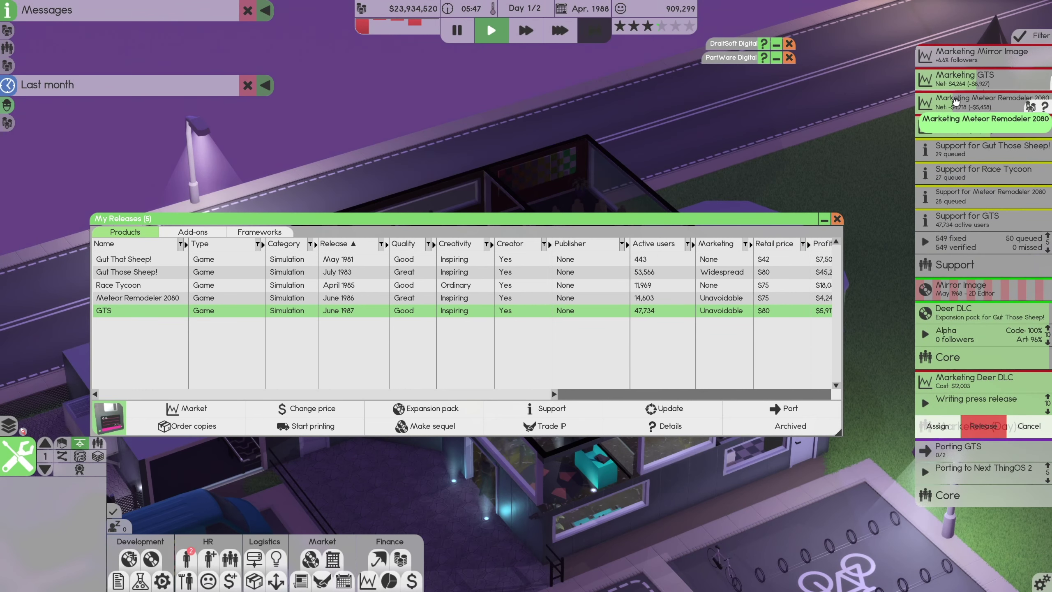
{"action": "left_click", "coordinate": [959, 97]}
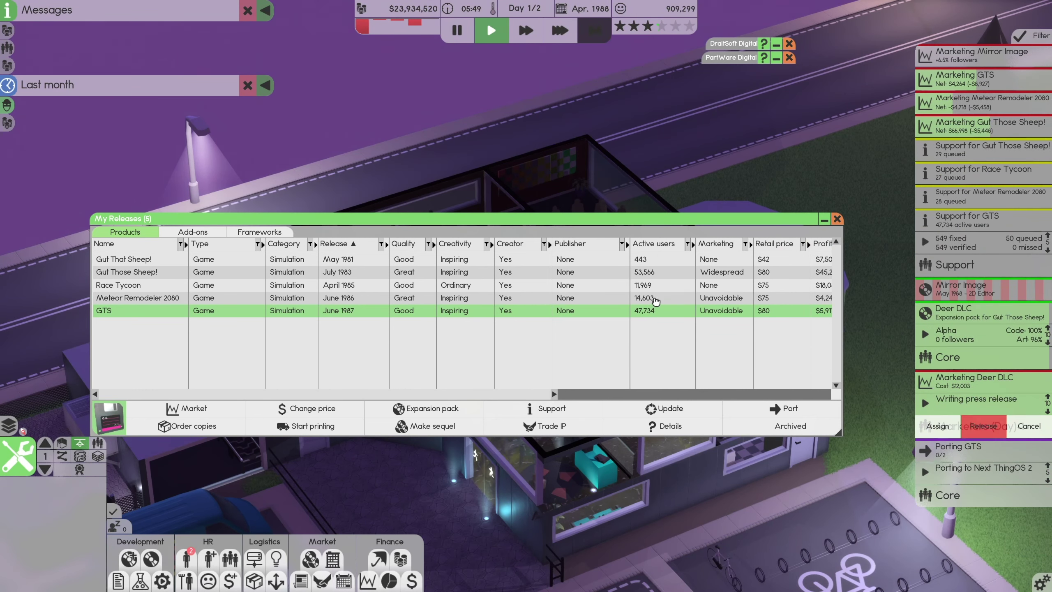
{"action": "left_click", "coordinate": [655, 299]}
{"action": "left_click", "coordinate": [664, 408]}
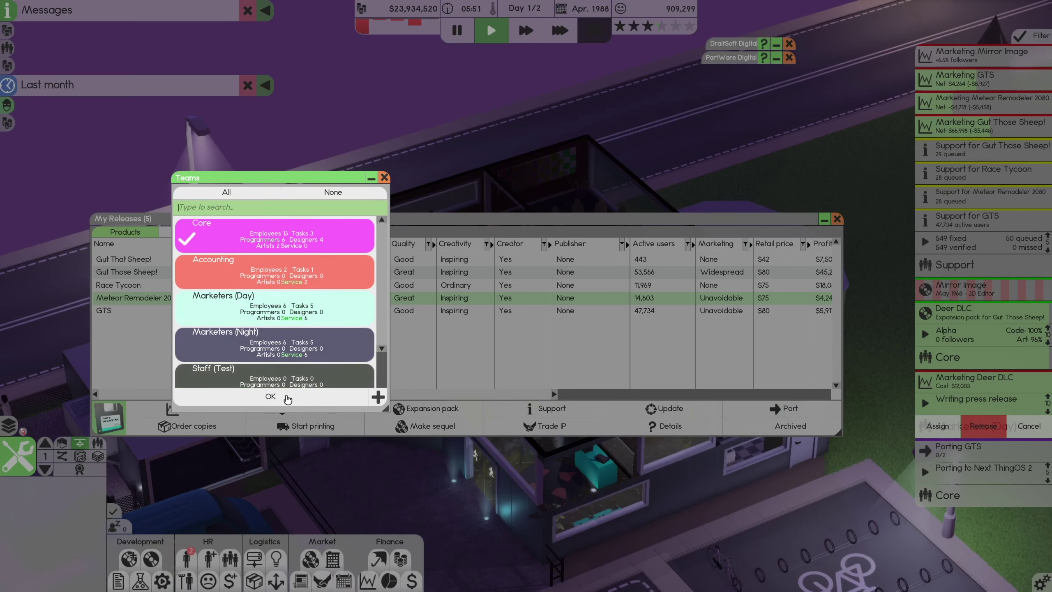
{"action": "left_click", "coordinate": [271, 397]}
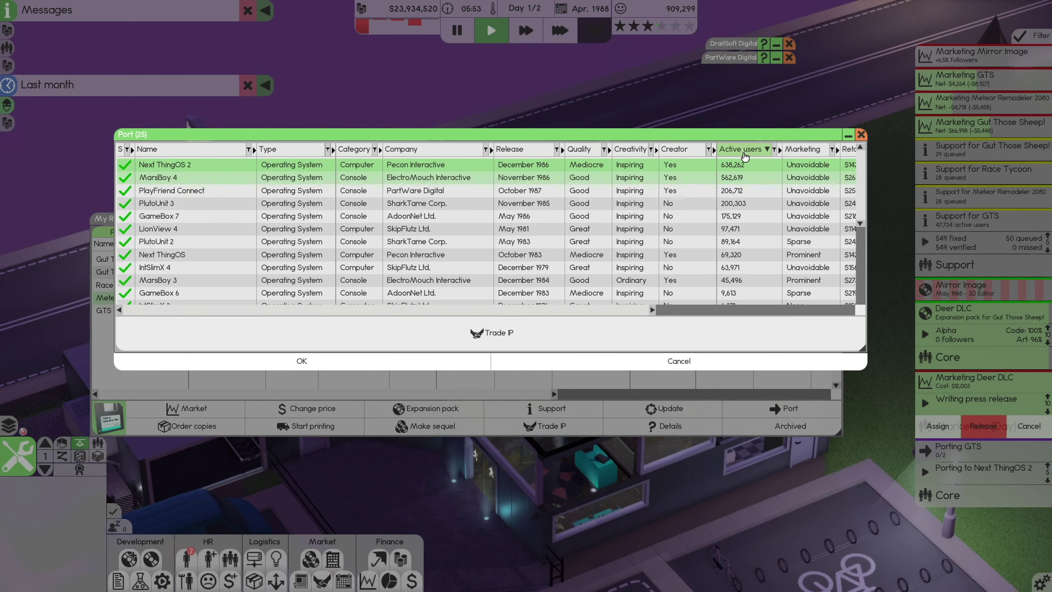
{"action": "left_click", "coordinate": [443, 360]}
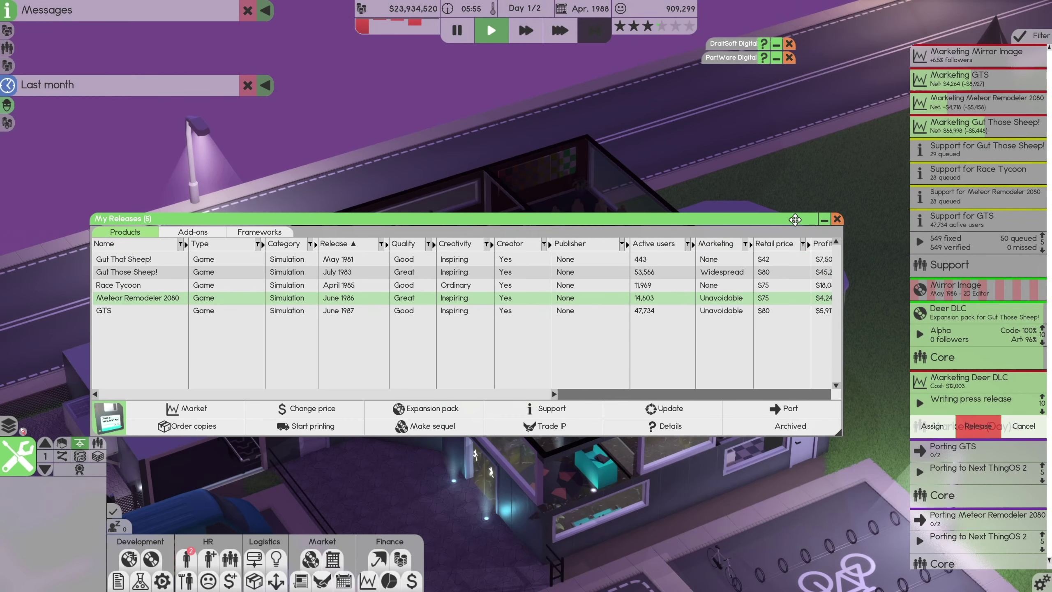
{"action": "left_click", "coordinate": [837, 219]}
{"action": "left_click", "coordinate": [978, 475]}
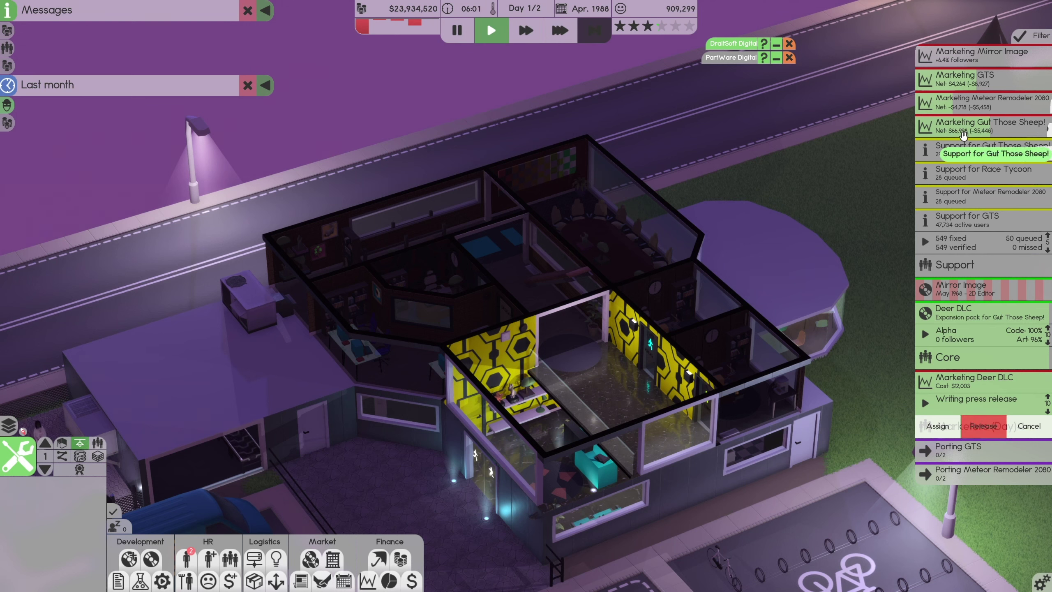
- Check Gut Those Sheep! marketing and support, then release Deer DLC's press release without future prompts
{"action": "left_click", "coordinate": [963, 128]}
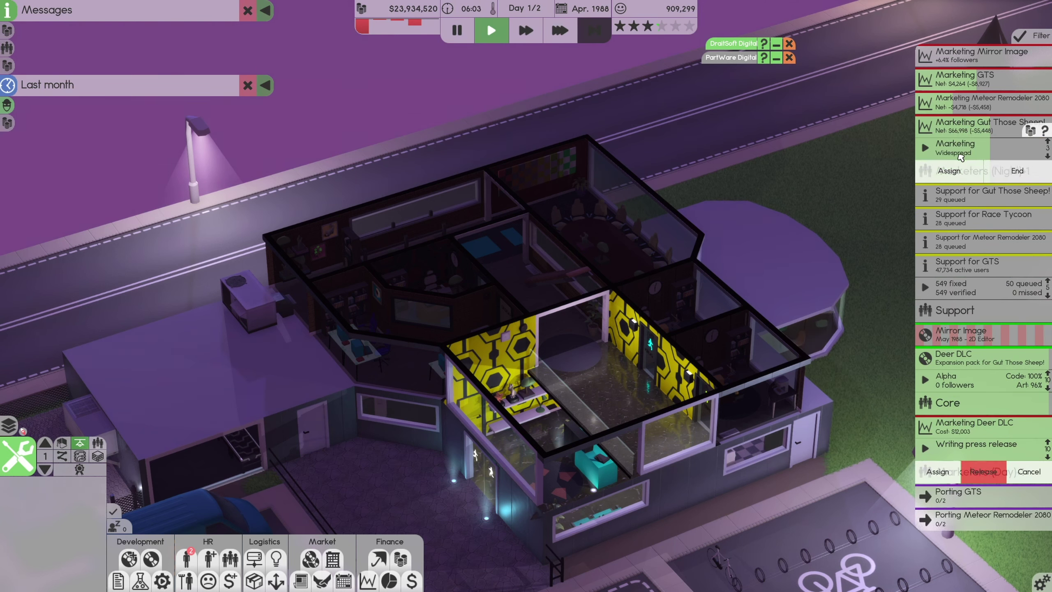
{"action": "left_click", "coordinate": [963, 128]}
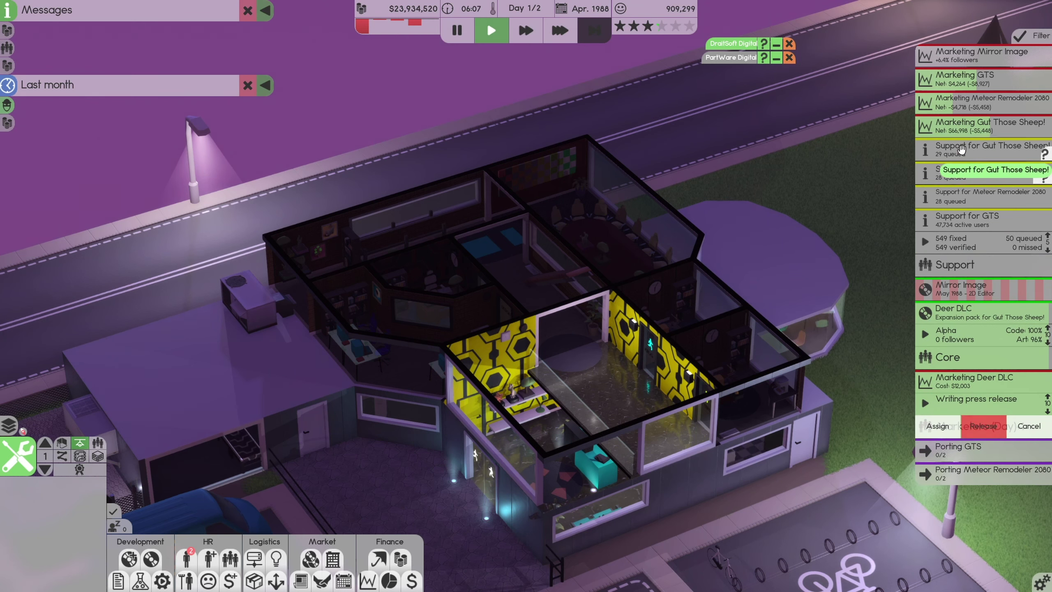
{"action": "left_click", "coordinate": [959, 149]}
{"action": "left_click", "coordinate": [960, 148]}
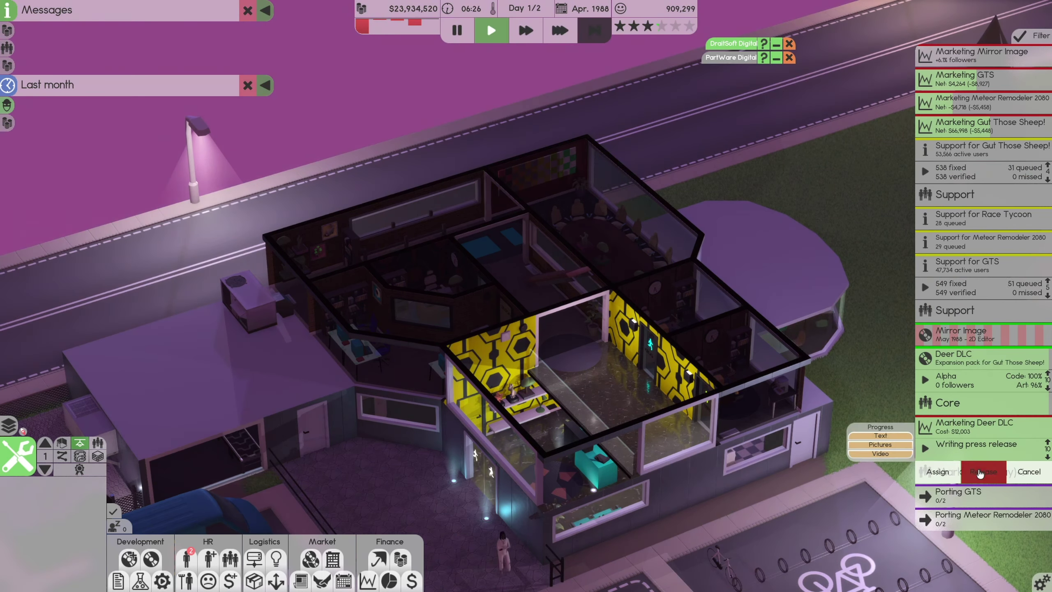
{"action": "left_click", "coordinate": [984, 471]}
{"action": "left_click", "coordinate": [526, 327]}
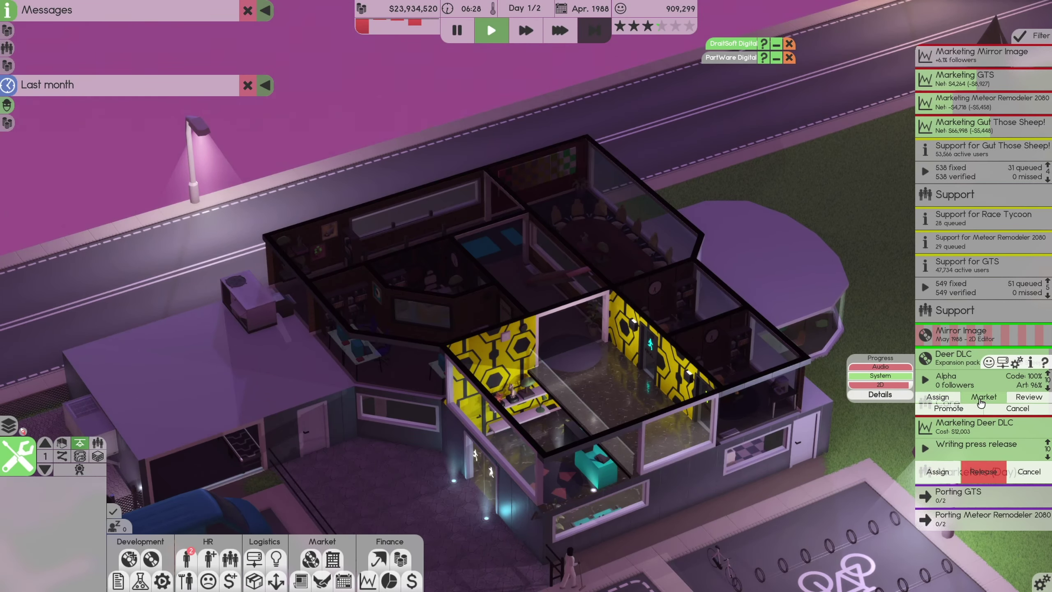
- Announce Deer DLC's release date as June 1988 from its Market options
{"action": "left_click", "coordinate": [983, 397]}
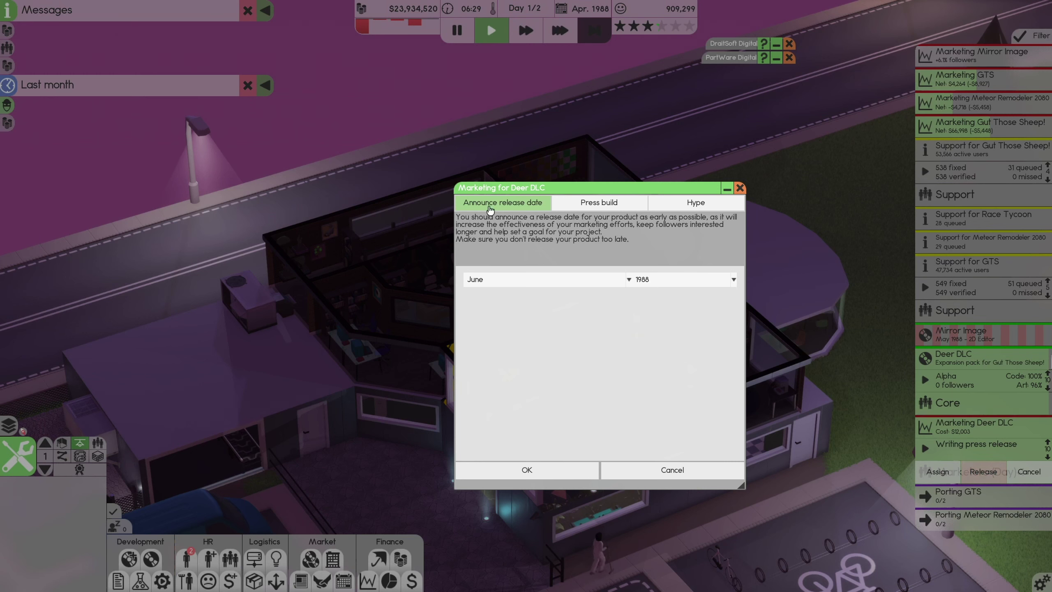
{"action": "left_click", "coordinate": [584, 282]}
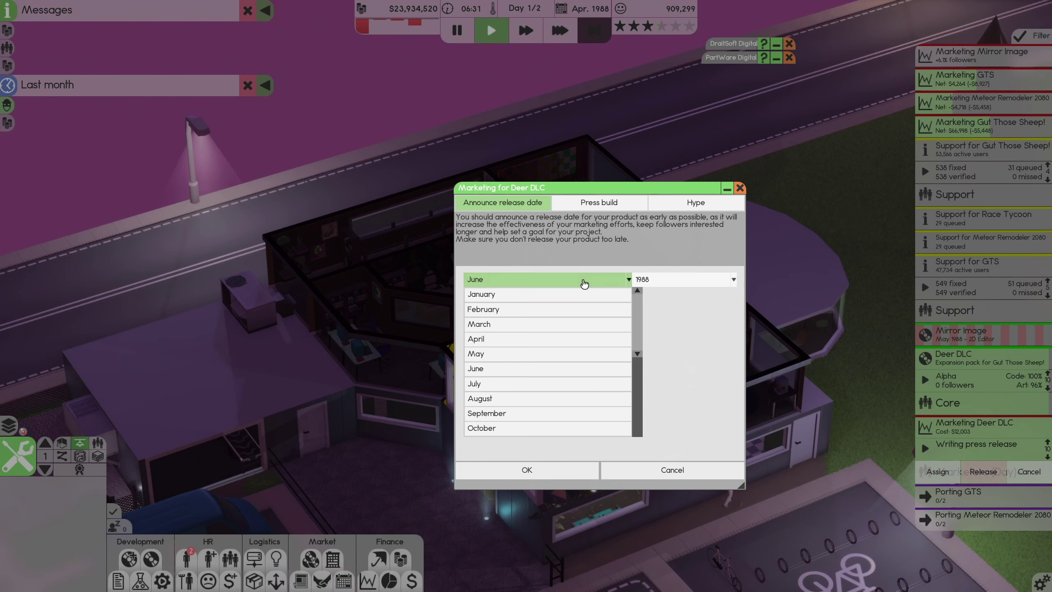
{"action": "left_click", "coordinate": [501, 368]}
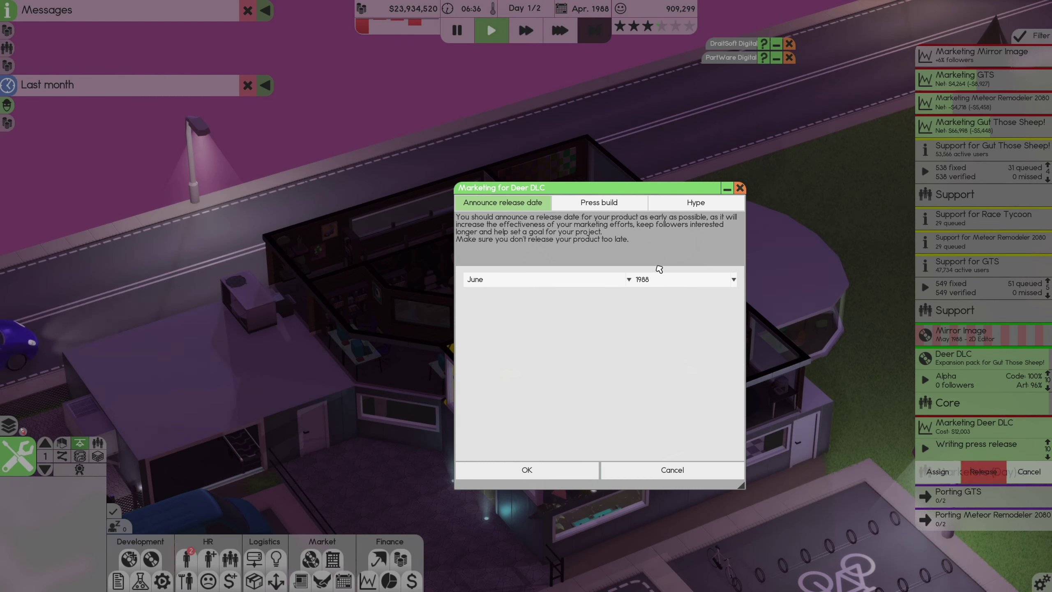
{"action": "left_click", "coordinate": [527, 470]}
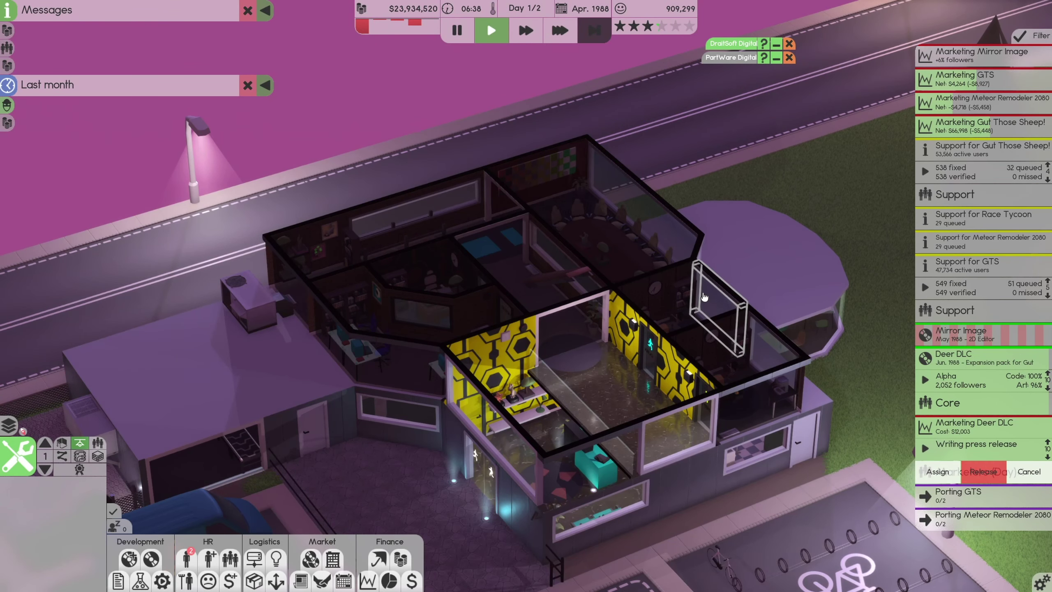
- Send the Deer DLC press release and start a hype campaign with the day marketers
{"action": "left_click", "coordinate": [984, 473]}
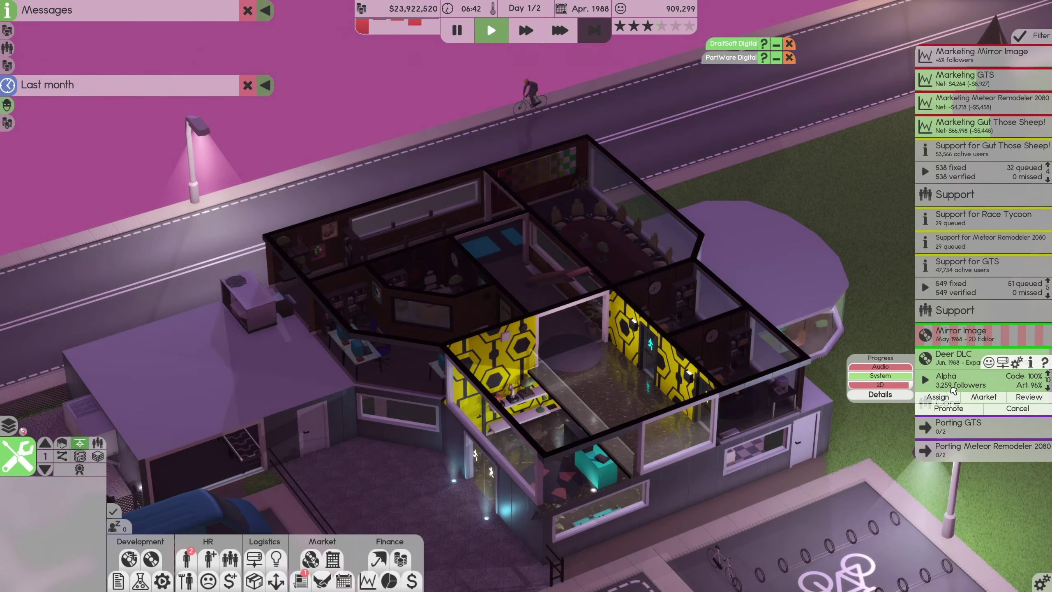
{"action": "left_click", "coordinate": [983, 397]}
{"action": "left_click", "coordinate": [509, 200]}
{"action": "left_click", "coordinate": [526, 469]}
{"action": "left_click", "coordinate": [949, 471]}
- Review the Mirror Image marketing task and end its marketing campaign
{"action": "left_click", "coordinate": [968, 59]}
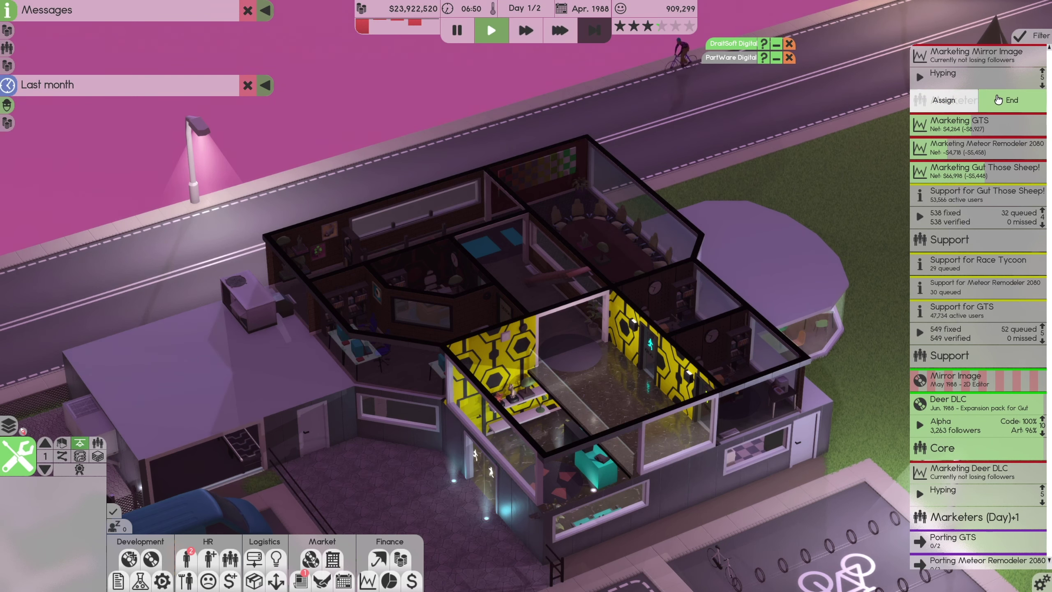
{"action": "left_click", "coordinate": [982, 55]}
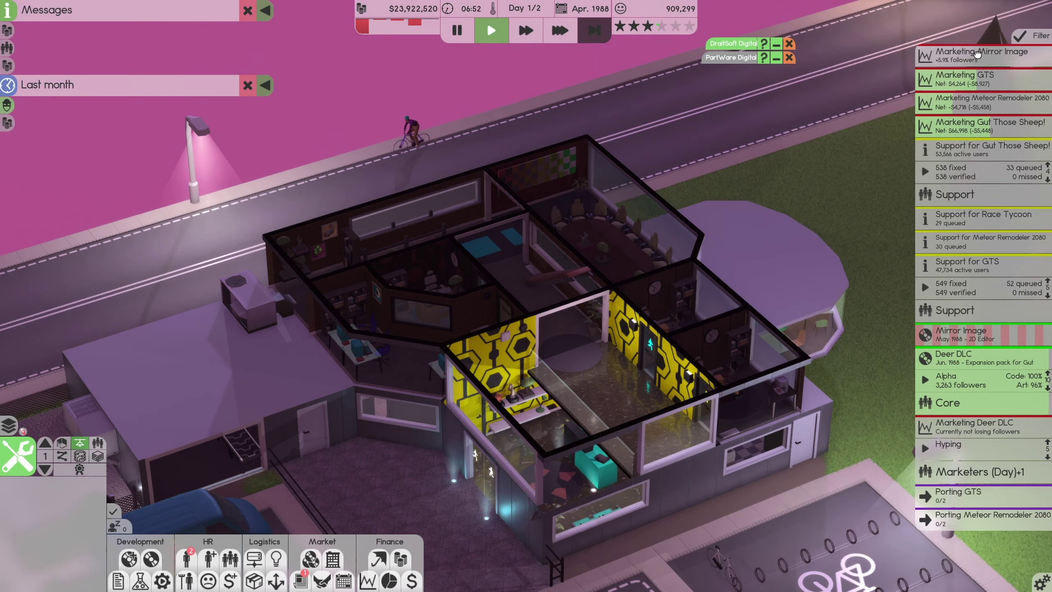
{"action": "left_click", "coordinate": [978, 53]}
{"action": "scroll", "coordinate": [1044, 84], "scroll_direction": "down", "scroll_amount": 2}
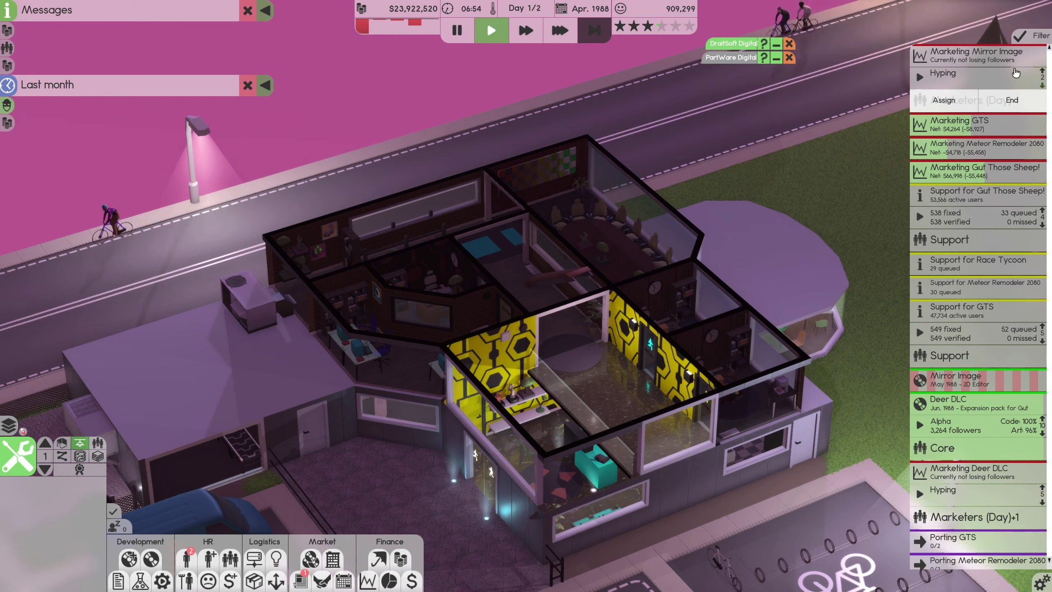
{"action": "left_click", "coordinate": [978, 53]}
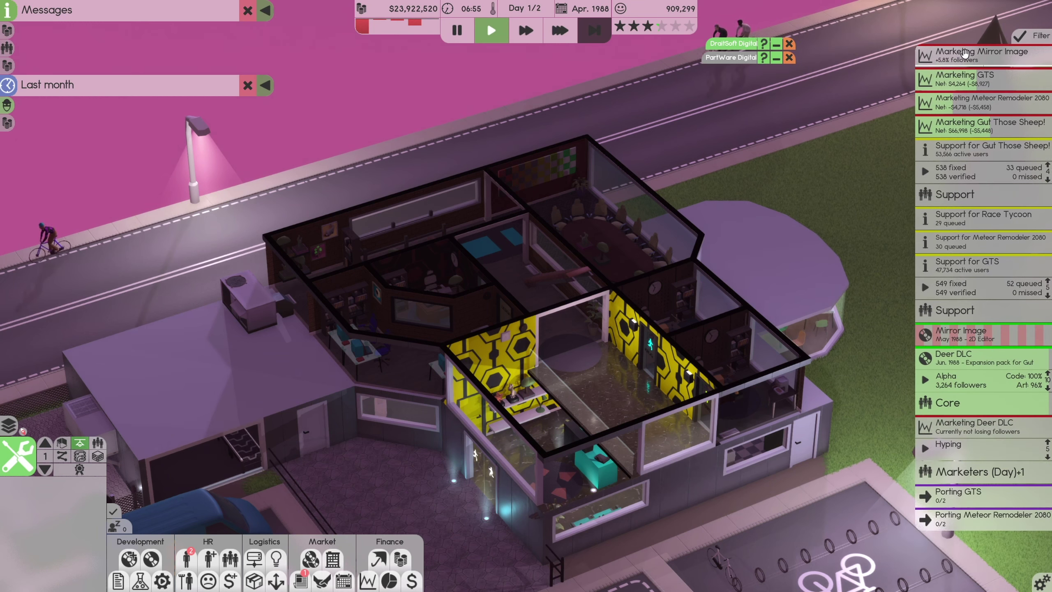
{"action": "left_click", "coordinate": [967, 330]}
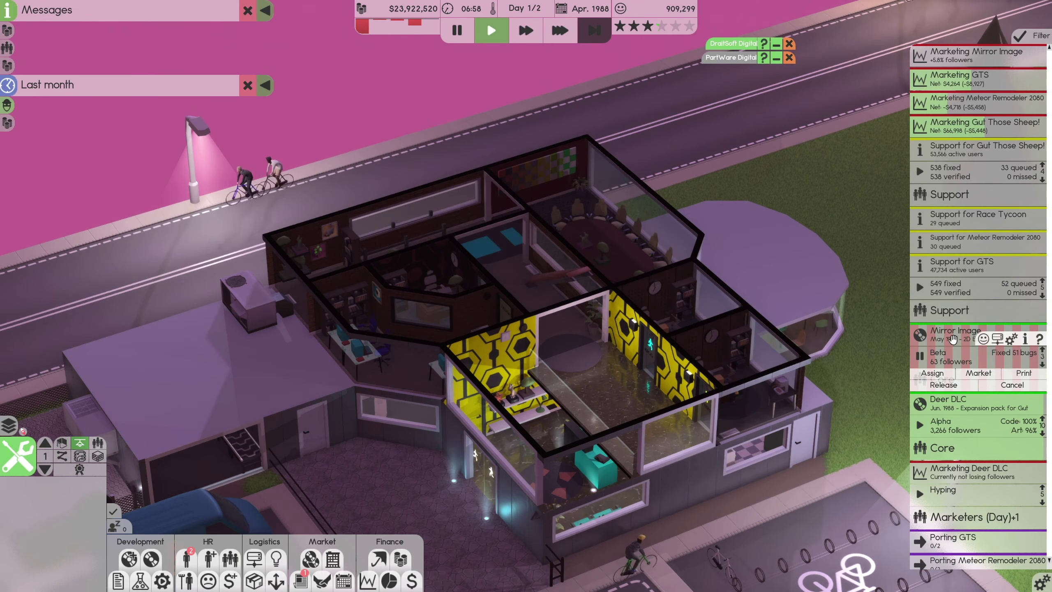
{"action": "left_click", "coordinate": [953, 339]}
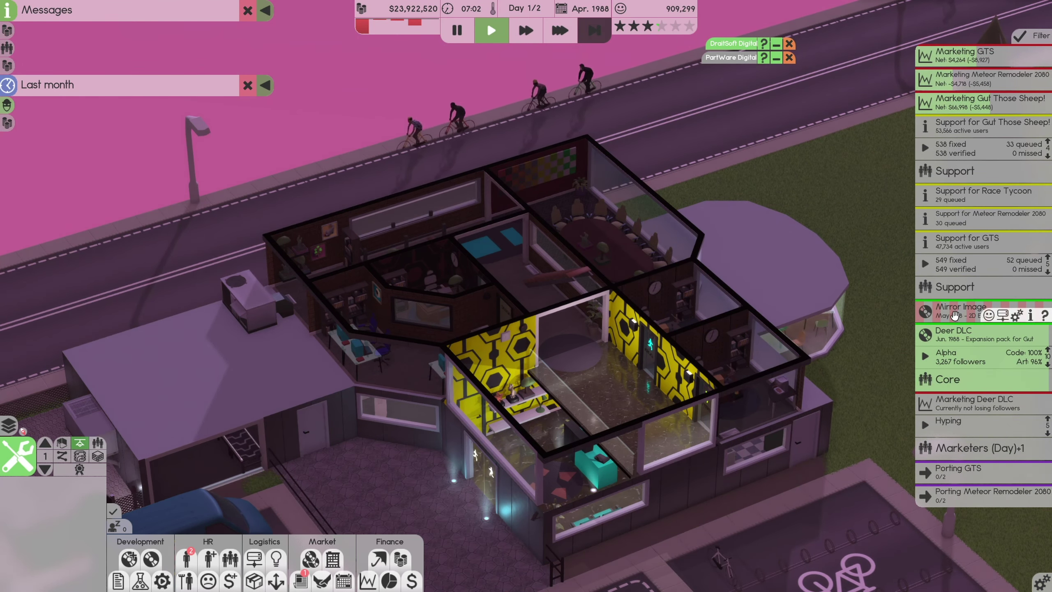
- Move Deer DLC marketing to the top and expand the GTS and Meteor Remodeler 2080 porting tasks
{"action": "mouse_move", "coordinate": [974, 402]}
{"action": "left_mouse_down"}
{"action": "mouse_move", "coordinate": [943, 64]}
{"action": "mouse_move", "coordinate": [959, 52]}
{"action": "left_mouse_up"}
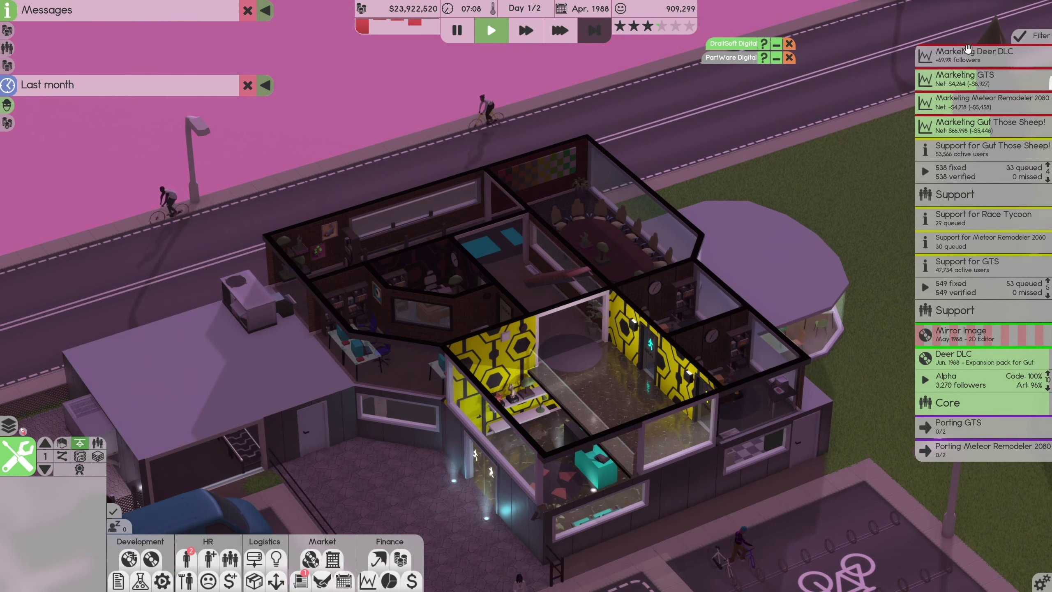
{"action": "left_click", "coordinate": [966, 52]}
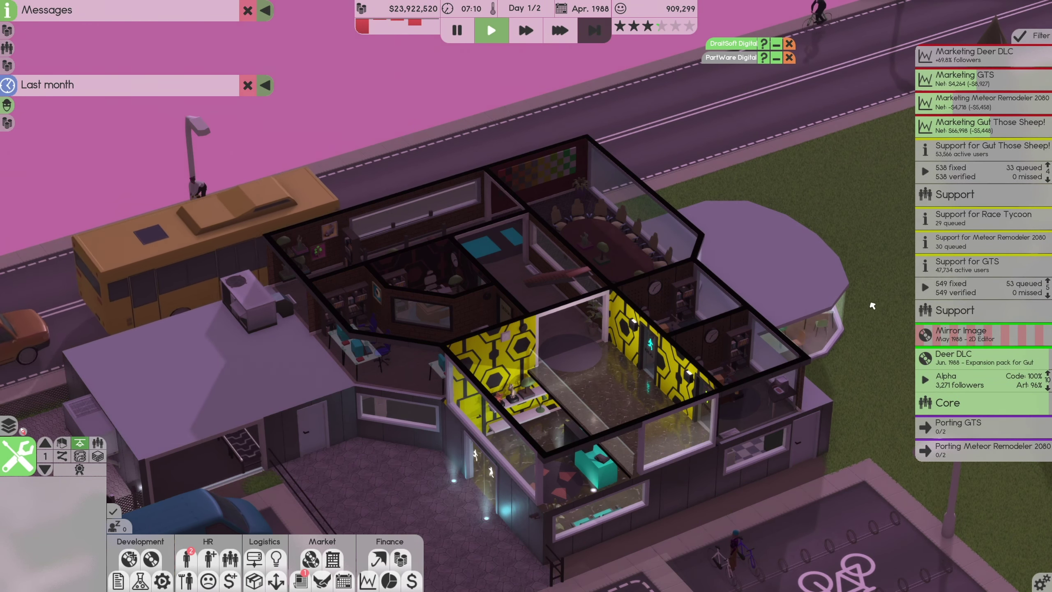
{"action": "left_click", "coordinate": [940, 425]}
{"action": "left_click", "coordinate": [957, 490]}
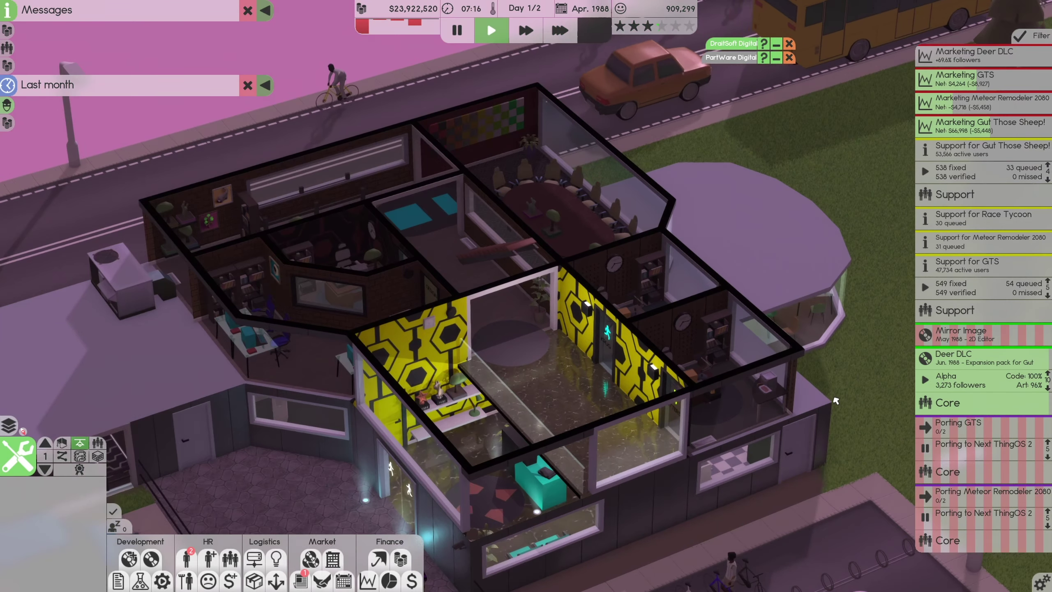
{"action": "scroll", "coordinate": [865, 414], "scroll_direction": "up", "scroll_amount": 2}
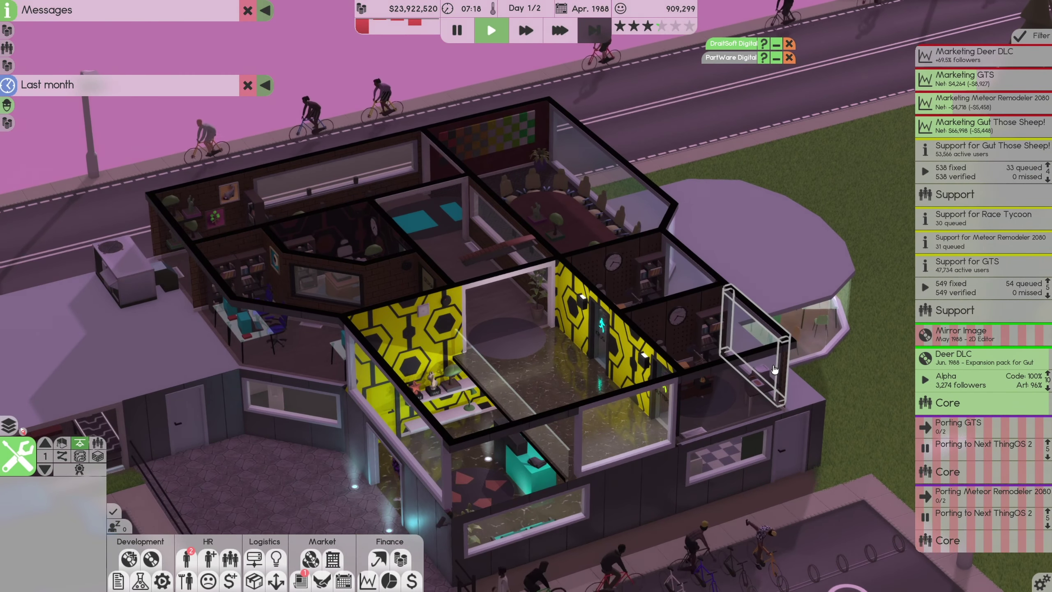
- Look over the DraftSoft Digital and PartWare Digital company details
{"action": "left_click", "coordinate": [779, 45]}
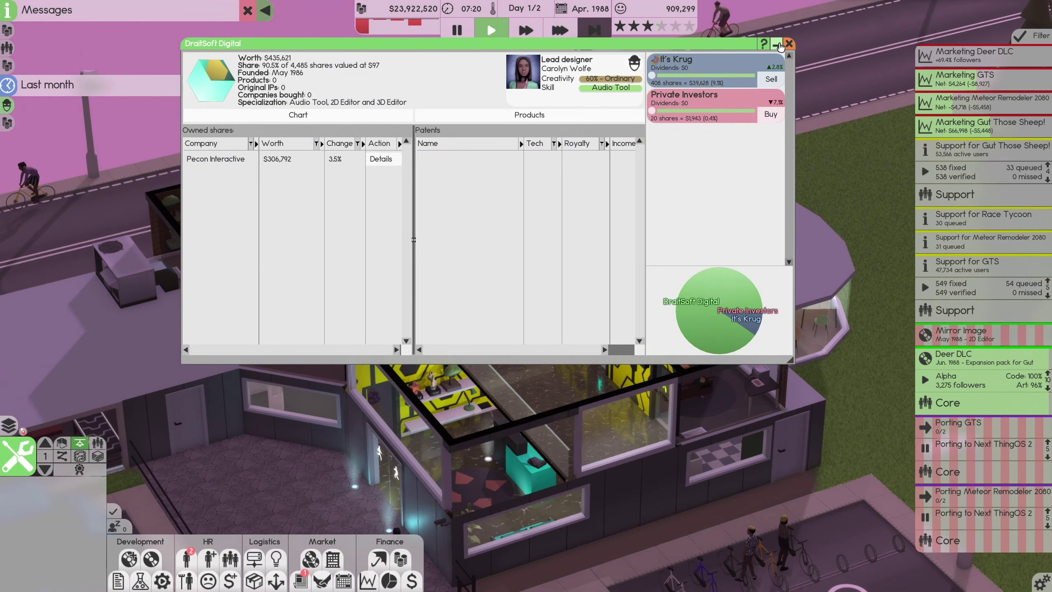
{"action": "left_click", "coordinate": [788, 44]}
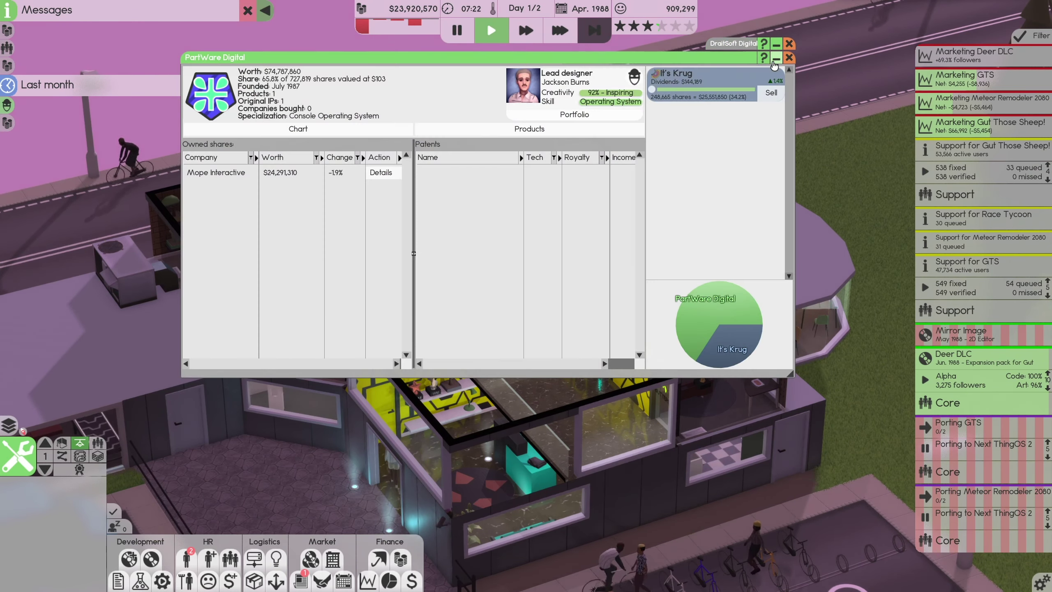
{"action": "left_click", "coordinate": [776, 58]}
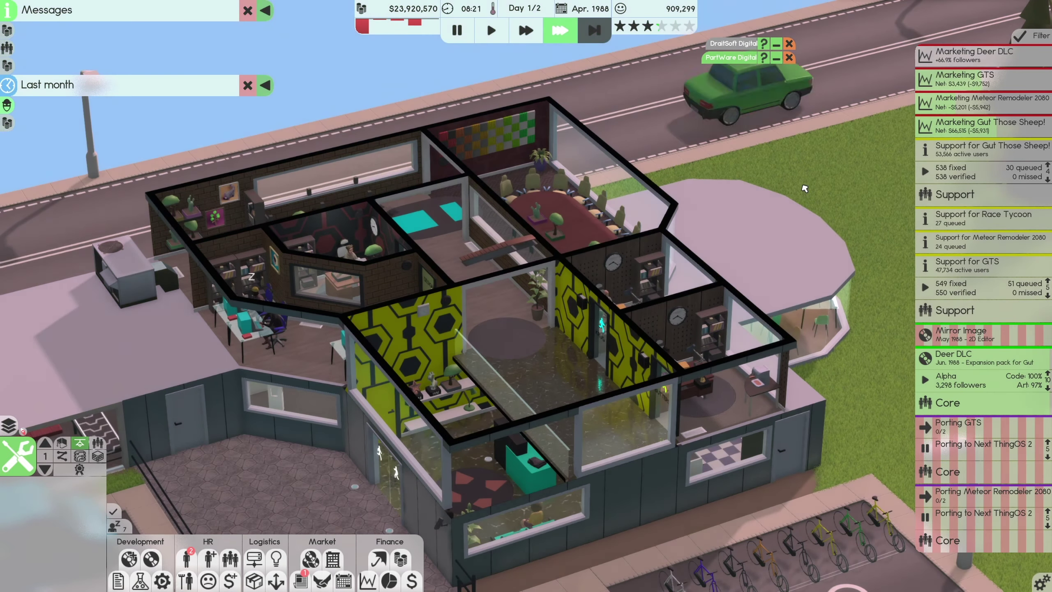
- Move Deer DLC from alpha into beta and resume porting GTS to Next ThingOS 2
{"action": "left_click", "coordinate": [970, 377]}
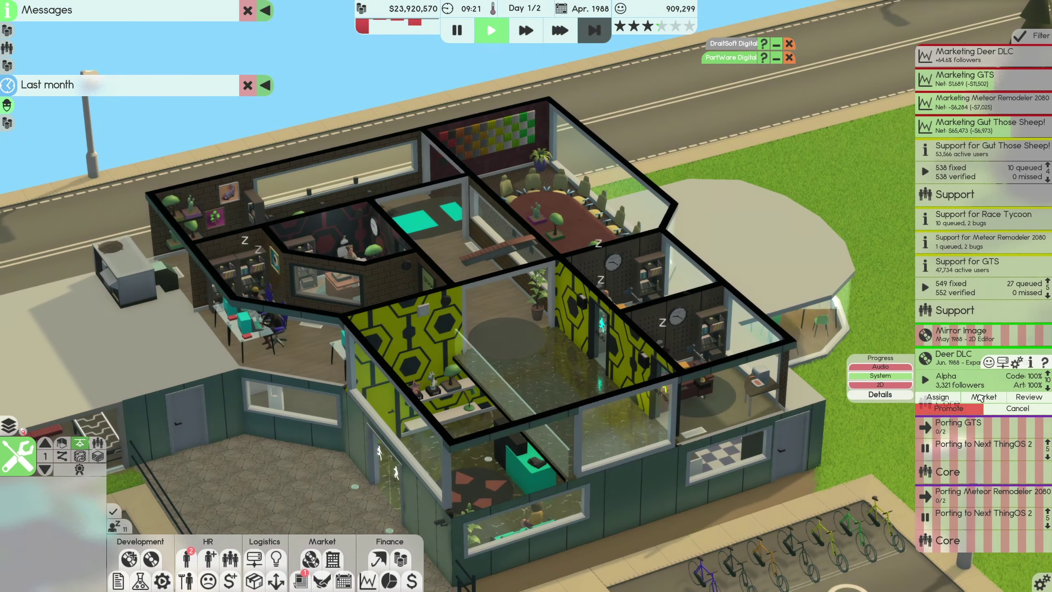
{"action": "left_click", "coordinate": [949, 409]}
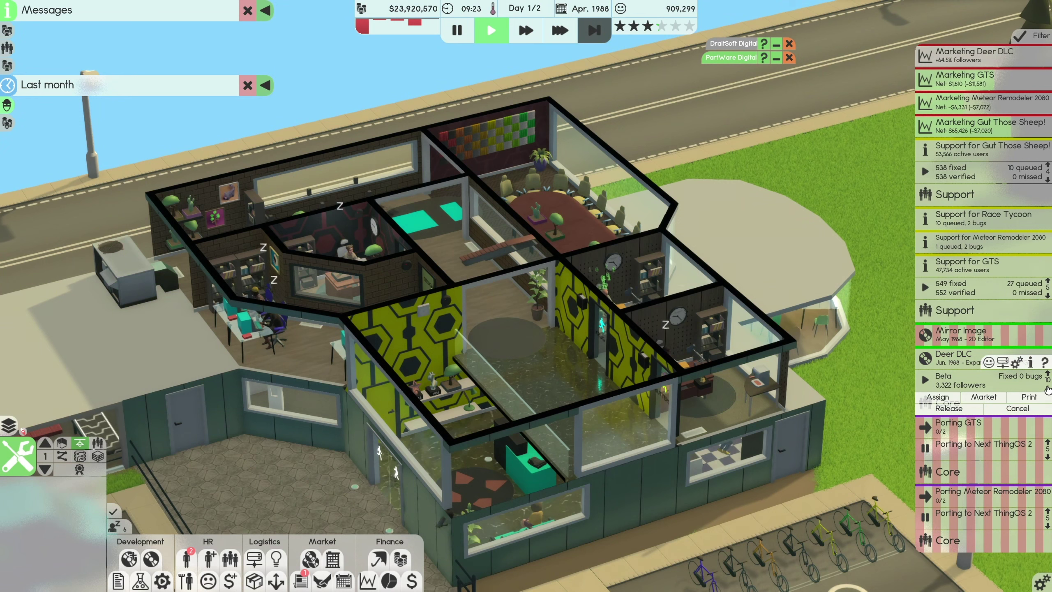
{"action": "left_click", "coordinate": [924, 448]}
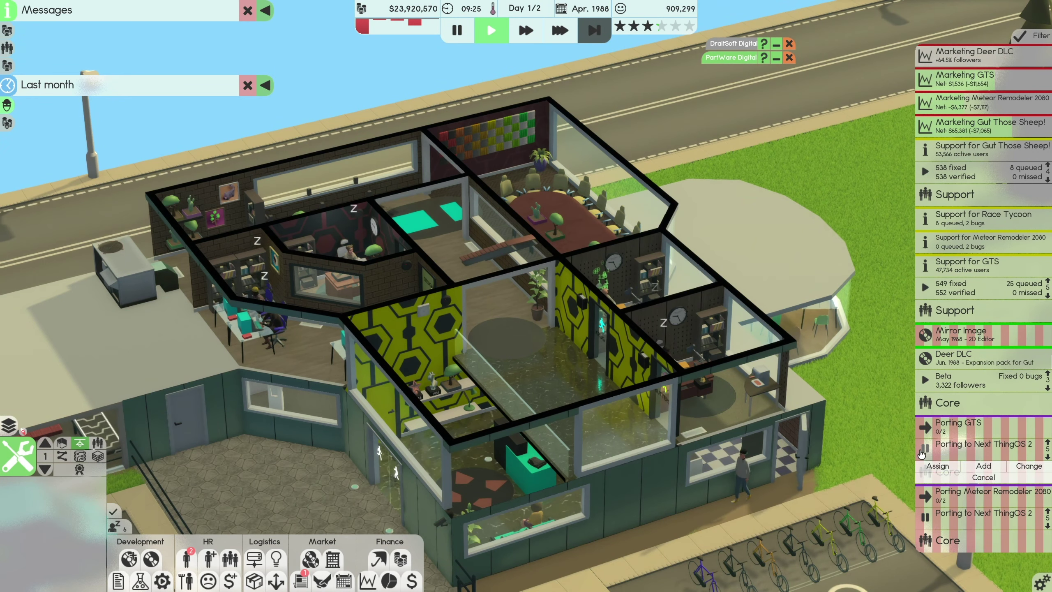
{"action": "left_click", "coordinate": [926, 450]}
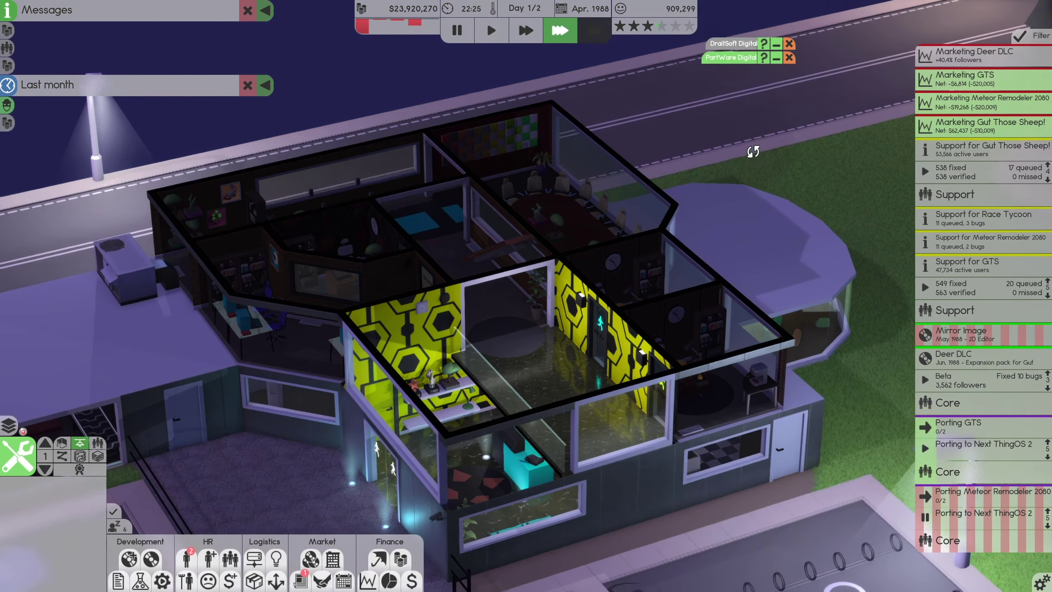
- Check the PartWare and DraftSoft Digital details, then open The Software Times newspaper
{"action": "key", "text": "a"}
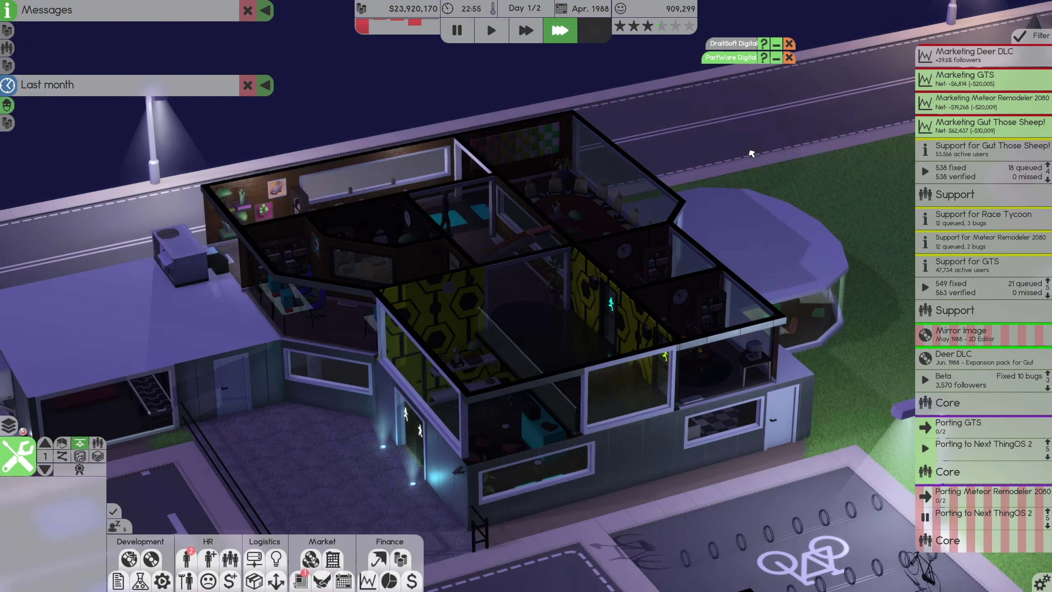
{"action": "scroll", "coordinate": [750, 154], "scroll_direction": "down", "scroll_amount": 1}
{"action": "scroll", "coordinate": [751, 154], "scroll_direction": "down", "scroll_amount": 1}
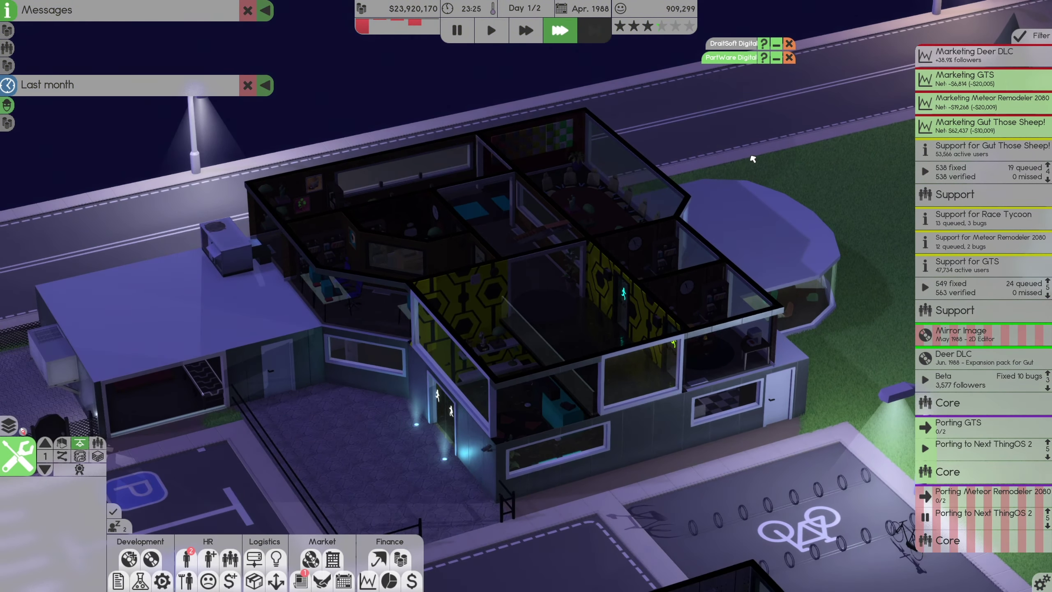
{"action": "scroll", "coordinate": [750, 156], "scroll_direction": "down", "scroll_amount": 1}
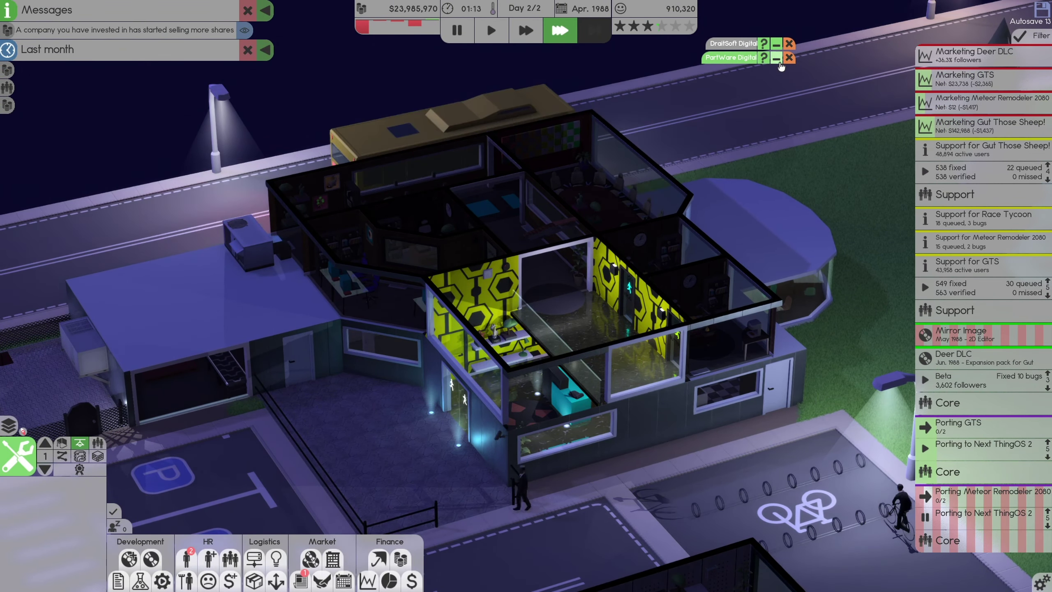
{"action": "left_click", "coordinate": [731, 57]}
{"action": "left_click", "coordinate": [787, 58]}
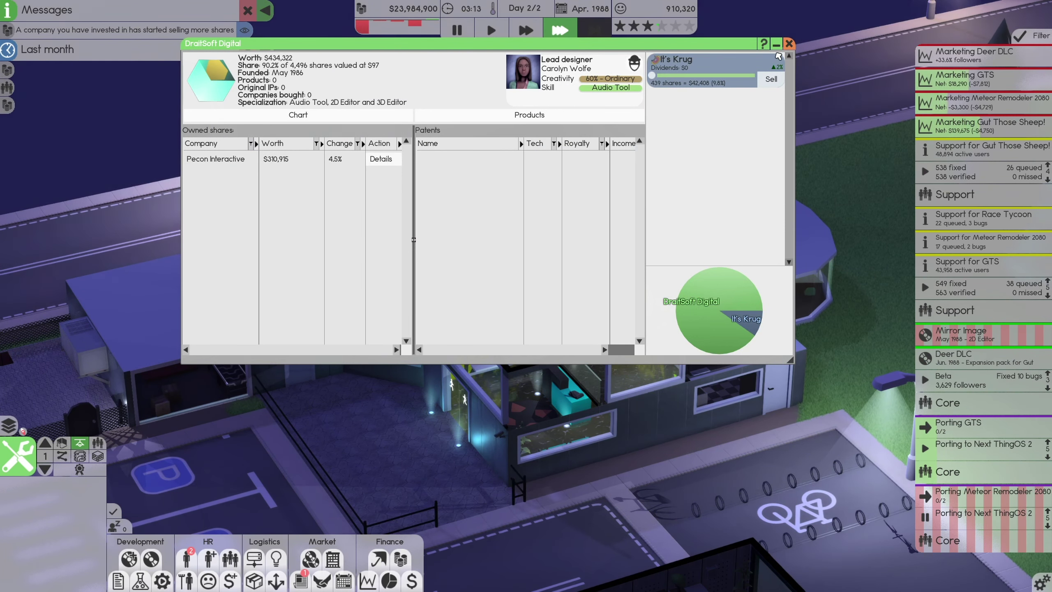
{"action": "left_click", "coordinate": [776, 44]}
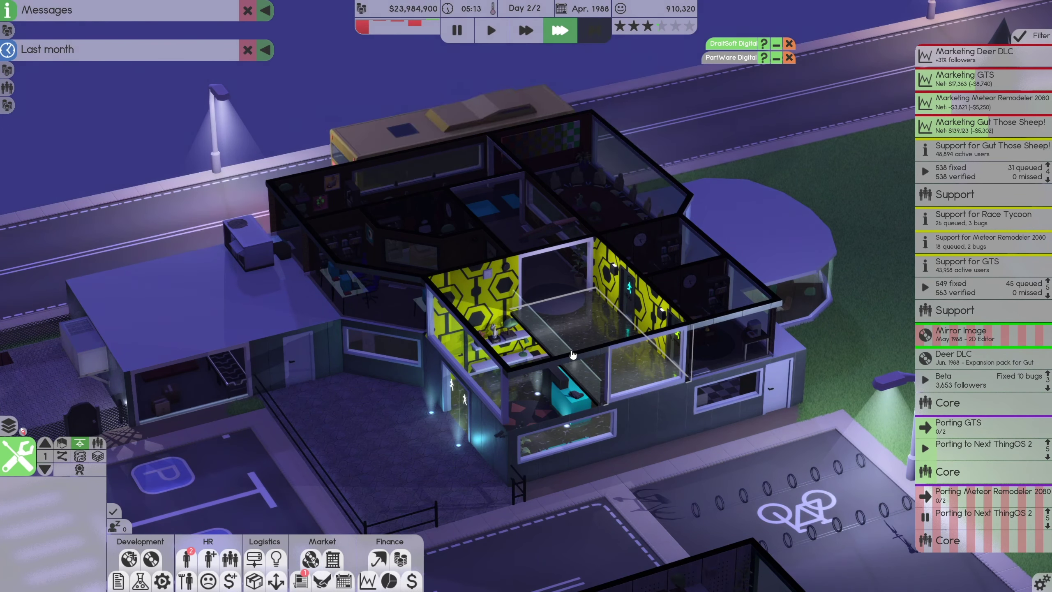
{"action": "left_click", "coordinate": [299, 581]}
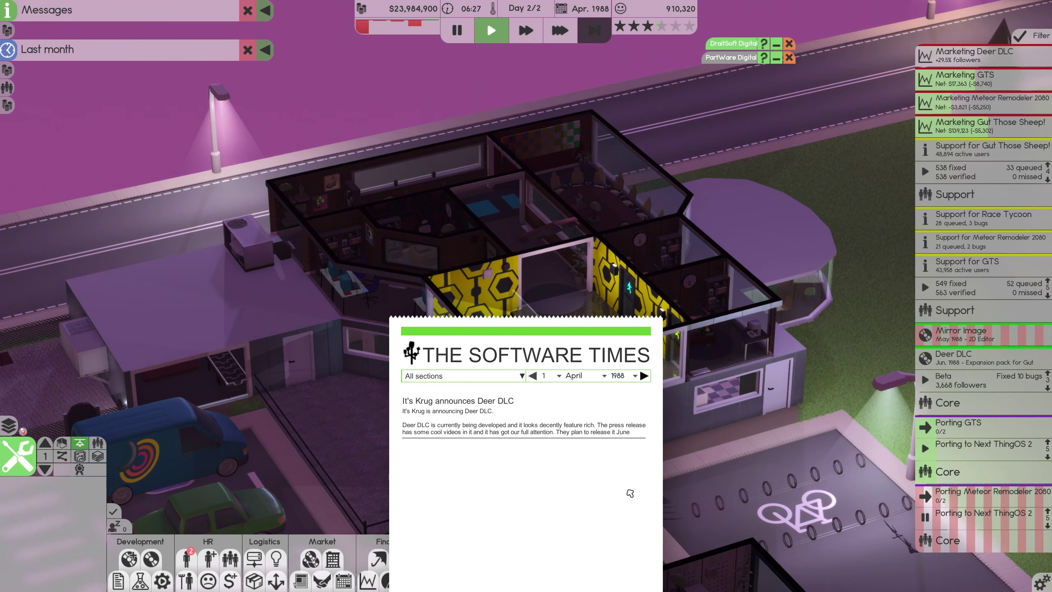
- Close the newspaper and run the game clock at speed 3 to pass time
{"action": "key", "text": "Escape"}
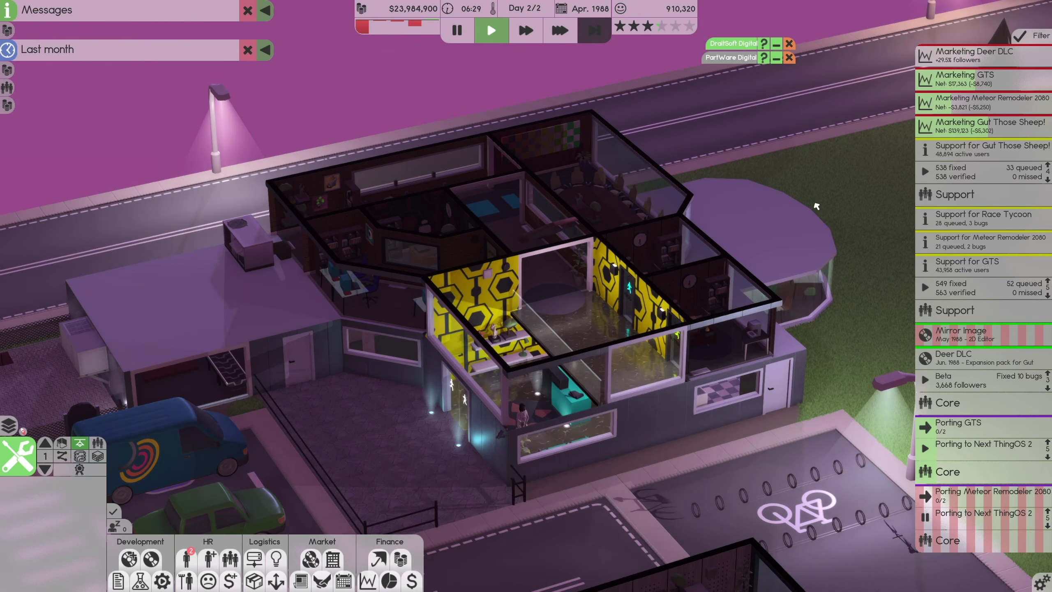
{"action": "key", "text": "3"}
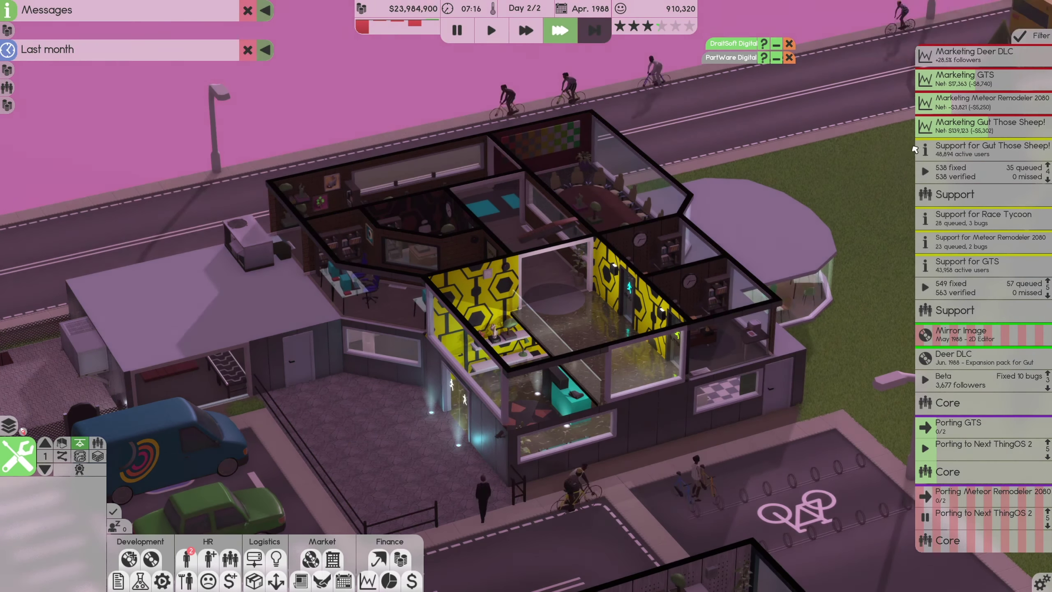
{"action": "key", "text": "1"}
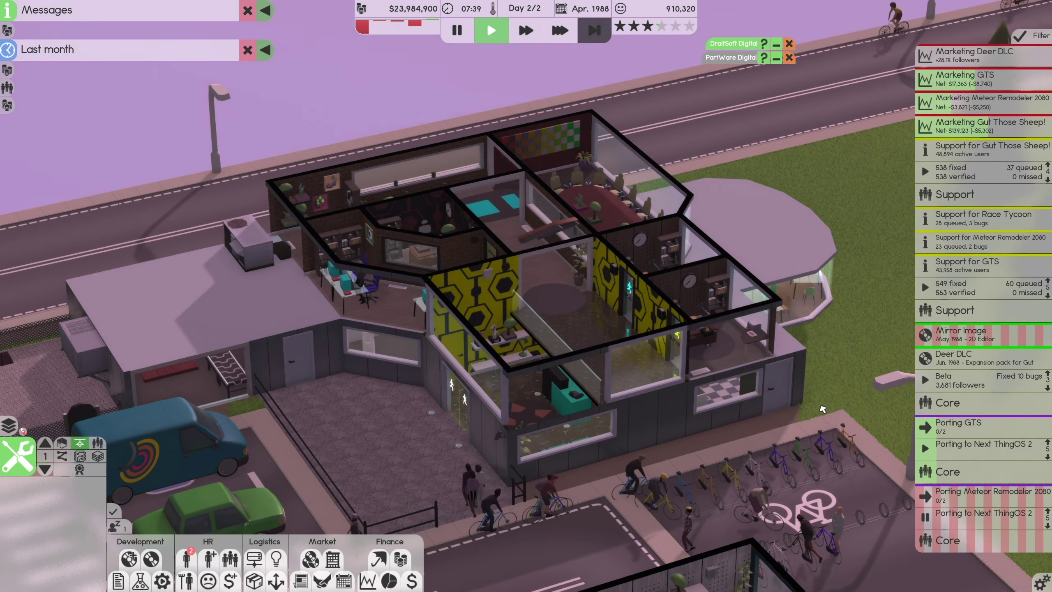
{"action": "key", "text": "3"}
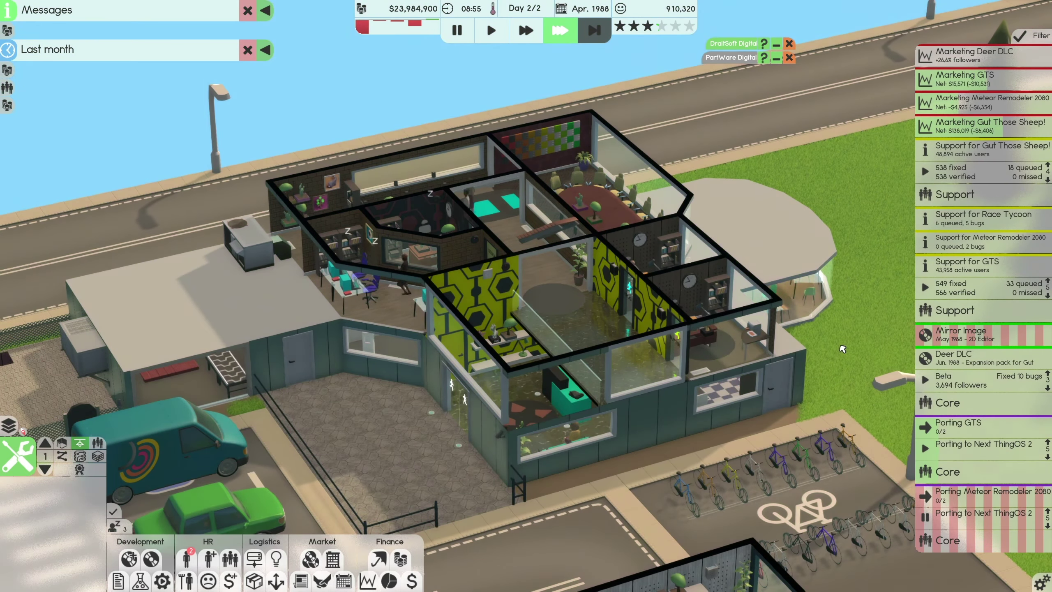
- Collapse the GTS and Gut Those Sheep! support details and open Mirror Image's release options
{"action": "left_click", "coordinate": [953, 334]}
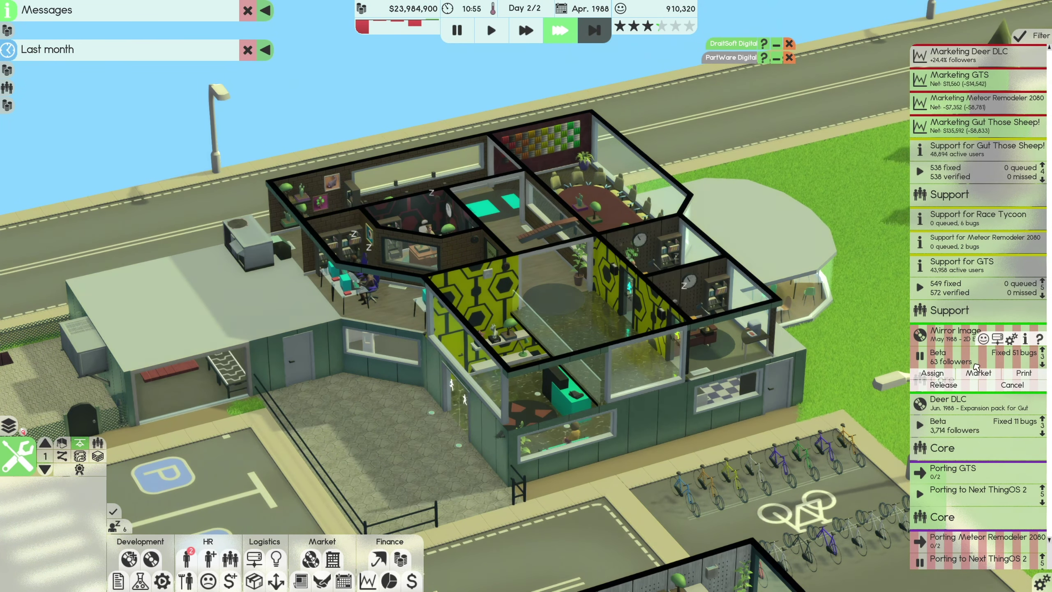
{"action": "key", "text": "1"}
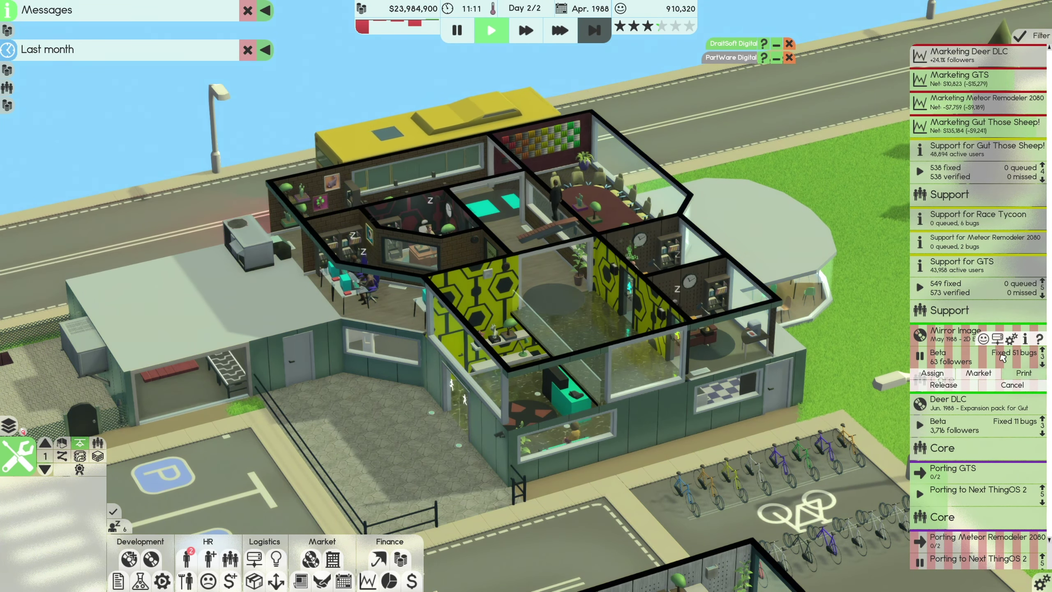
{"action": "left_click", "coordinate": [951, 332]}
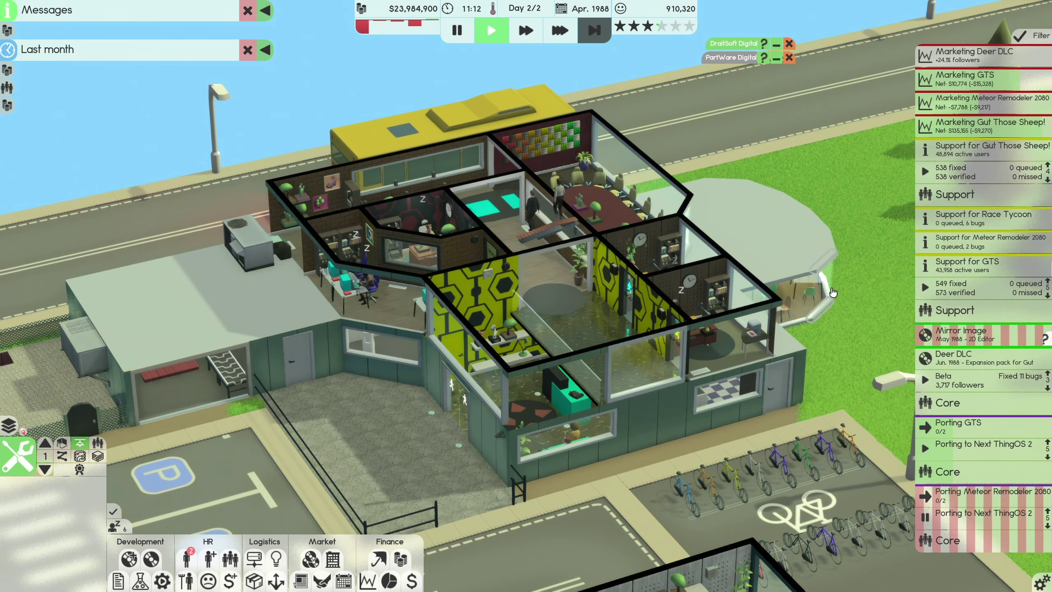
{"action": "left_click", "coordinate": [955, 264]}
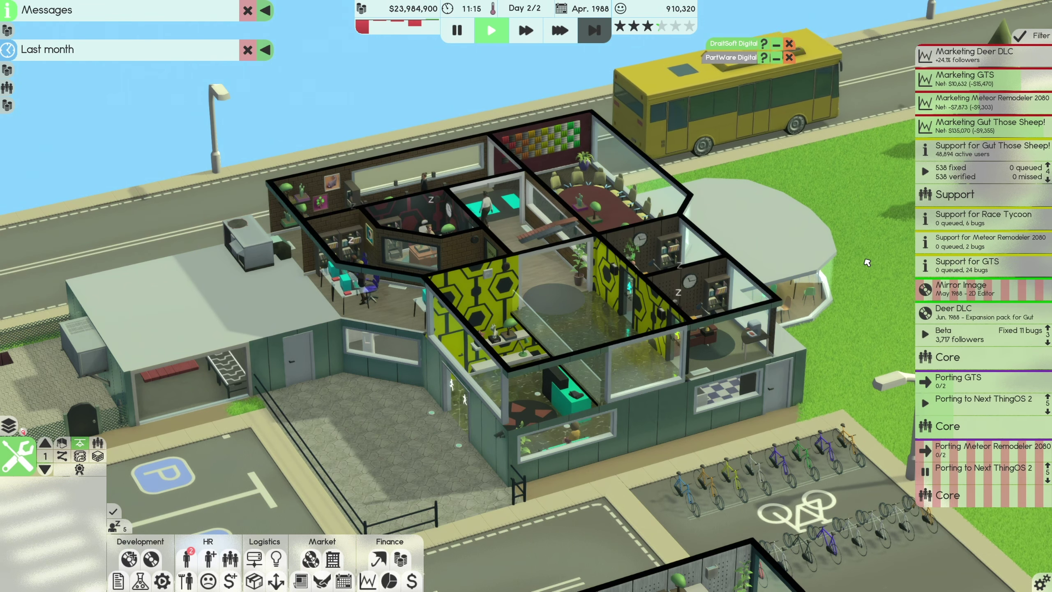
{"action": "left_click", "coordinate": [954, 150]}
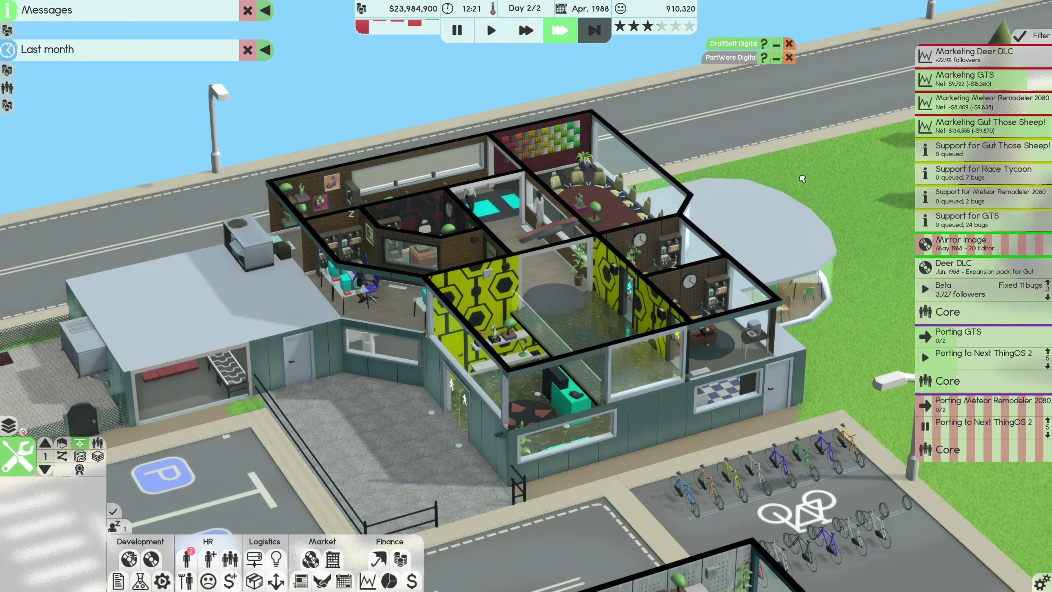
{"action": "left_click", "coordinate": [961, 239]}
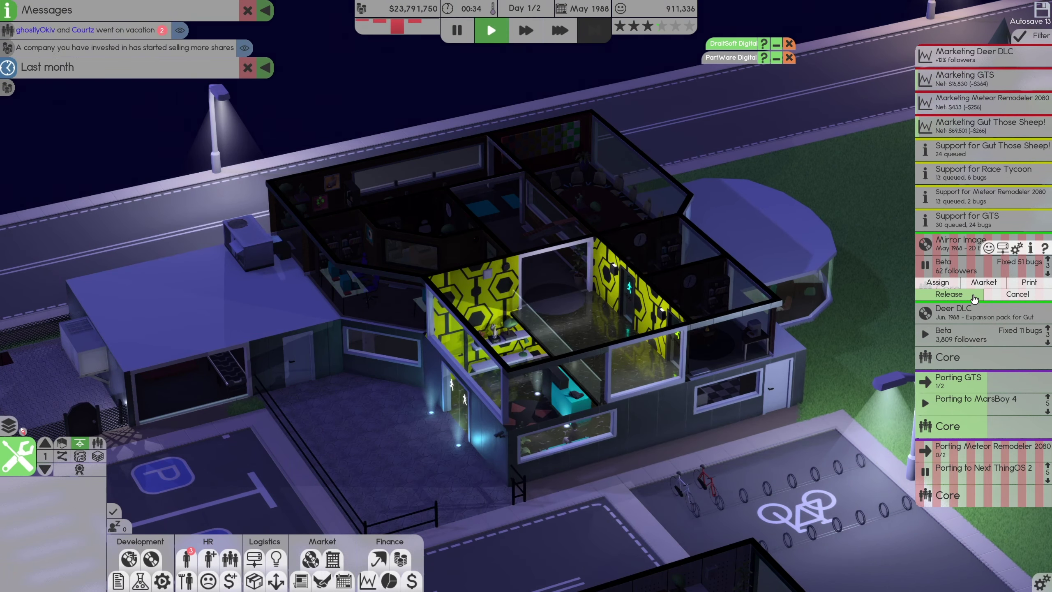
- Release Mirror Image with a 2,000 campaign budget and Order copies unchecked
{"action": "left_click", "coordinate": [949, 294]}
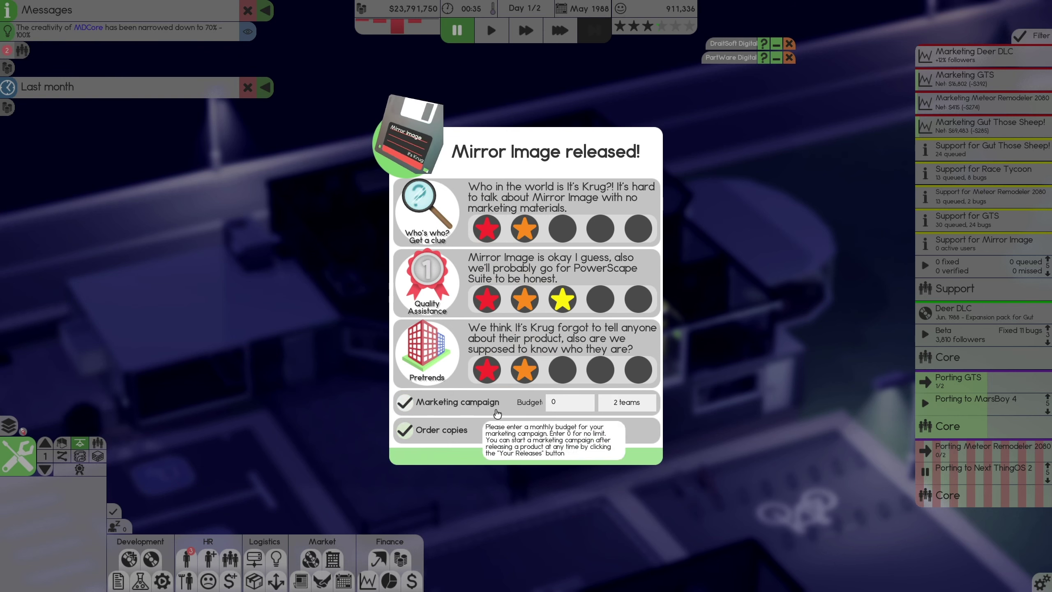
{"action": "left_click", "coordinate": [567, 402]}
{"action": "type", "text": "2000"}
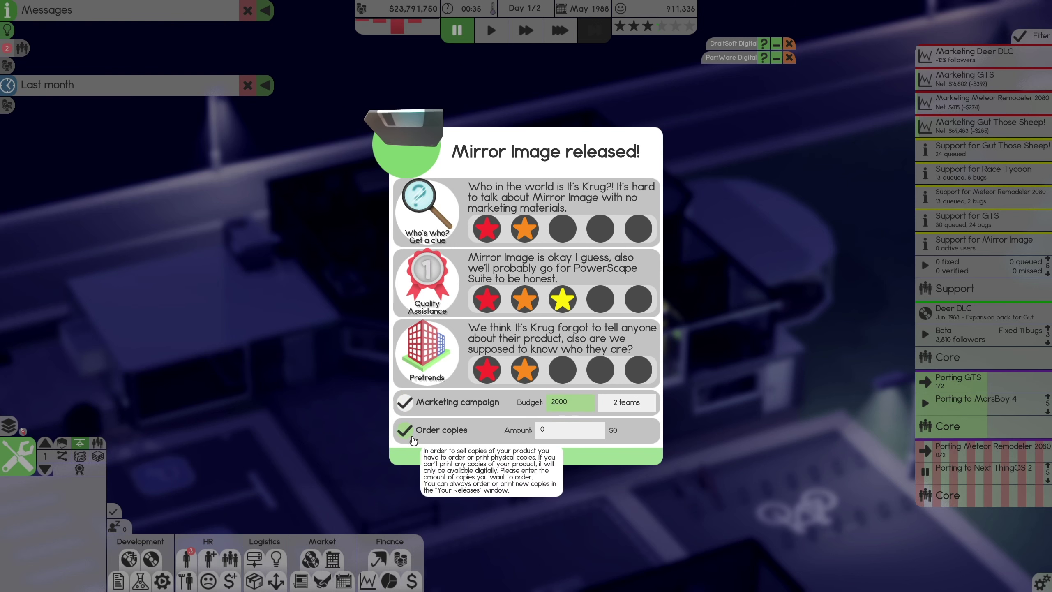
{"action": "left_click", "coordinate": [405, 430]}
{"action": "left_click", "coordinate": [474, 458]}
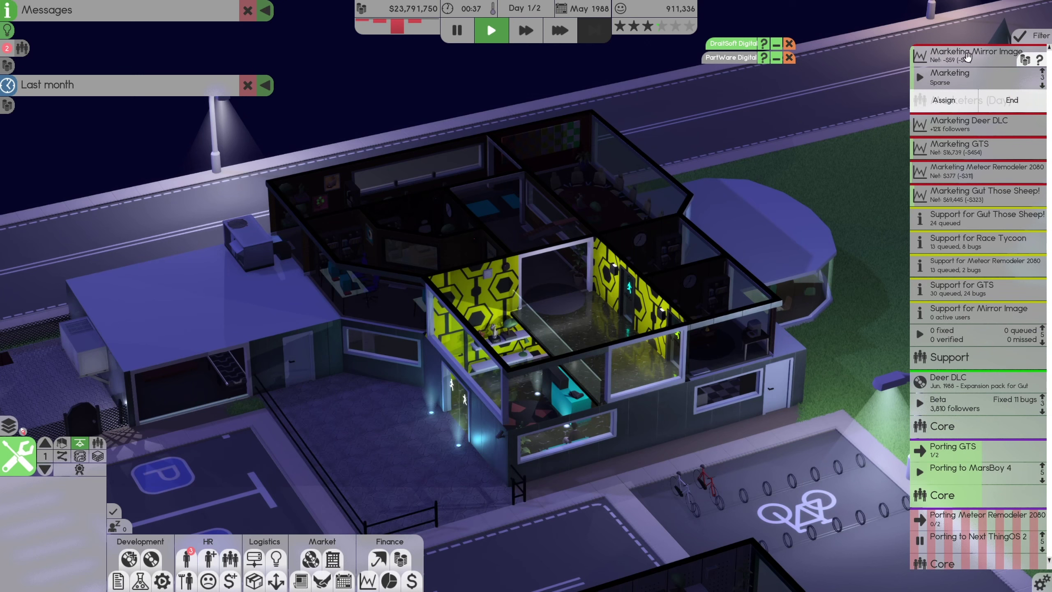
- Buy DraftSoft Digital's 10 remaining private-investor shares
{"action": "left_click", "coordinate": [972, 56]}
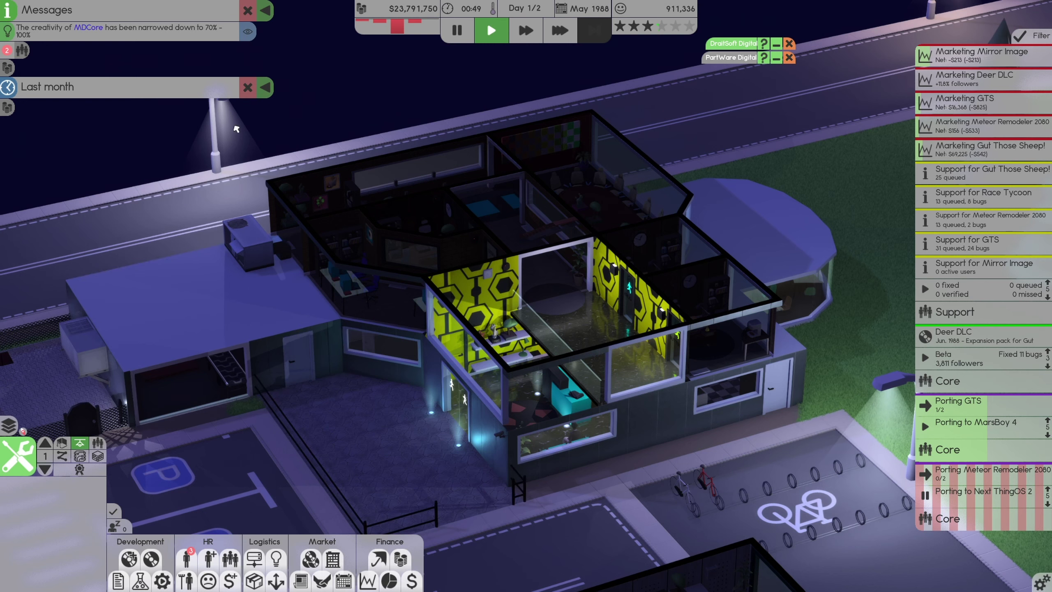
{"action": "scroll", "coordinate": [149, 169], "scroll_direction": "up", "scroll_amount": 1}
{"action": "scroll", "coordinate": [212, 197], "scroll_direction": "up", "scroll_amount": 1}
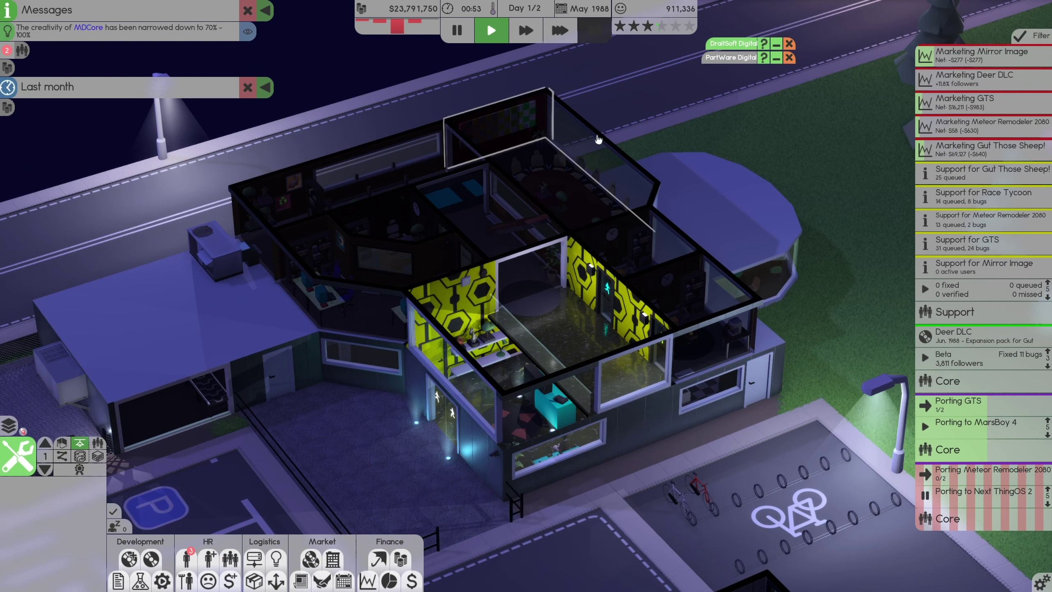
{"action": "left_click", "coordinate": [775, 43]}
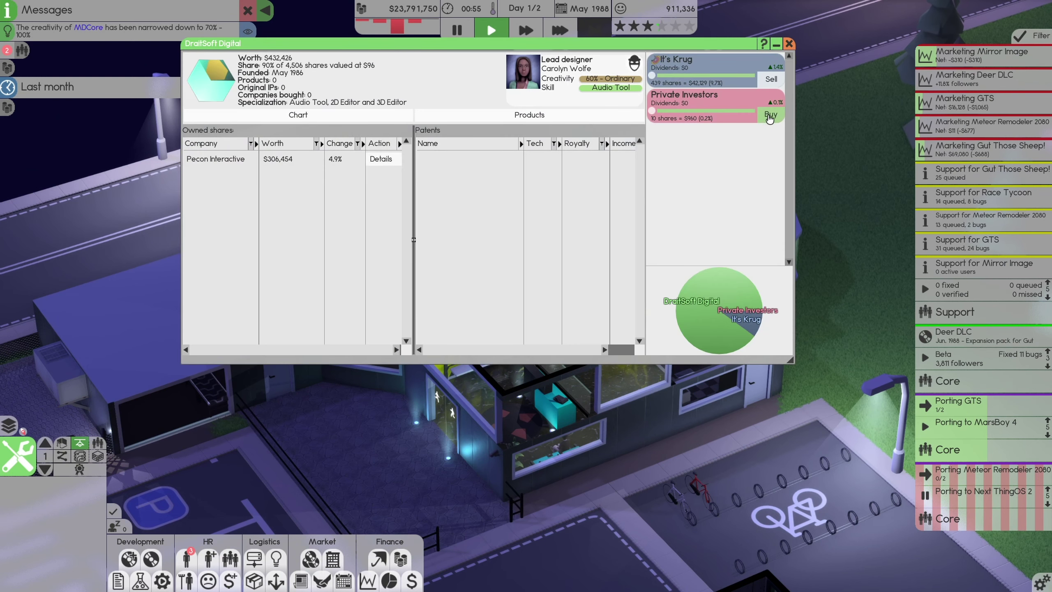
{"action": "left_click", "coordinate": [770, 117]}
- Put away the company windows and dismiss the Messages and Last month panels
{"action": "left_click", "coordinate": [775, 44]}
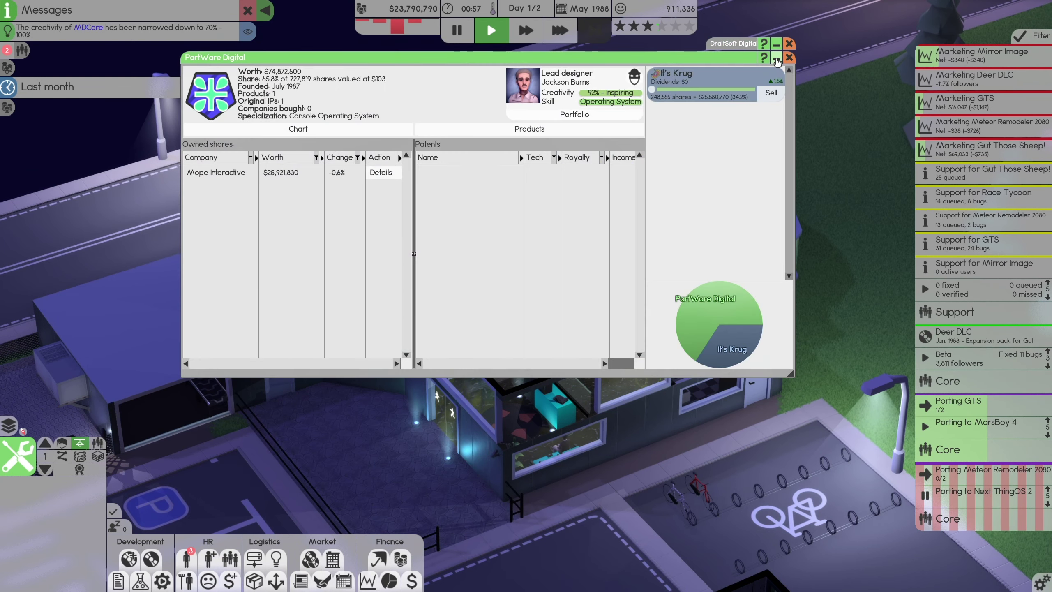
{"action": "left_click", "coordinate": [776, 43]}
{"action": "left_click", "coordinate": [249, 12]}
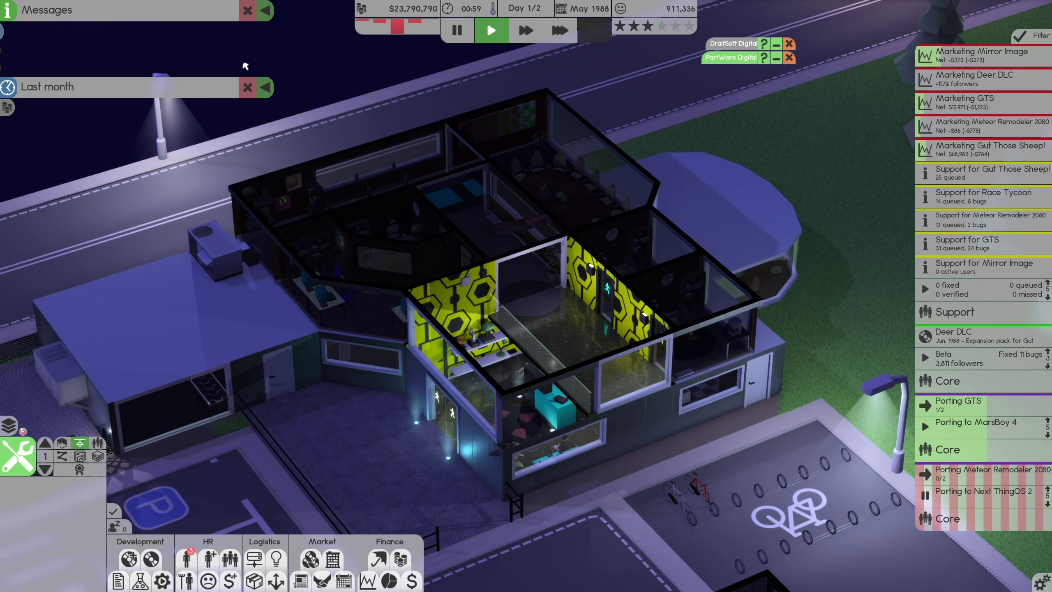
{"action": "left_click", "coordinate": [247, 9]}
{"action": "scroll", "coordinate": [494, 276], "scroll_direction": "up", "scroll_amount": 1}
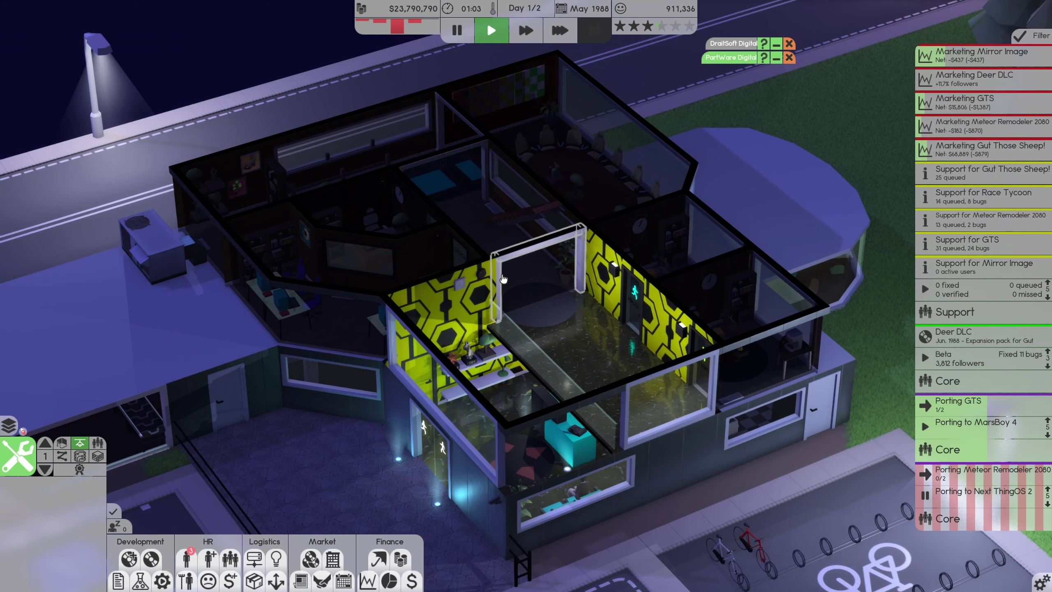
{"action": "scroll", "coordinate": [509, 283], "scroll_direction": "down", "scroll_amount": 1}
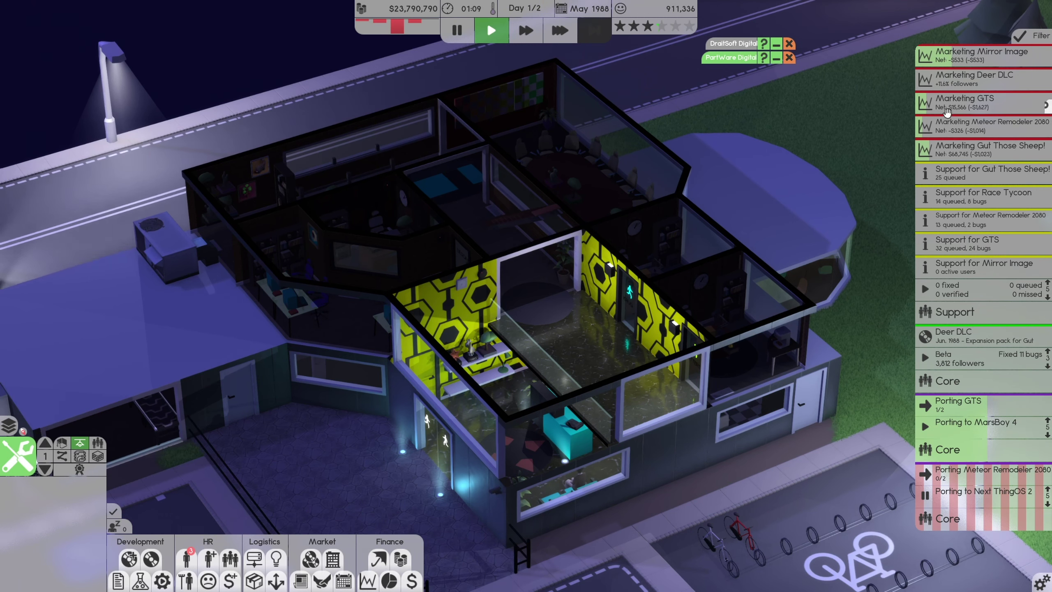
{"action": "left_click", "coordinate": [954, 311]}
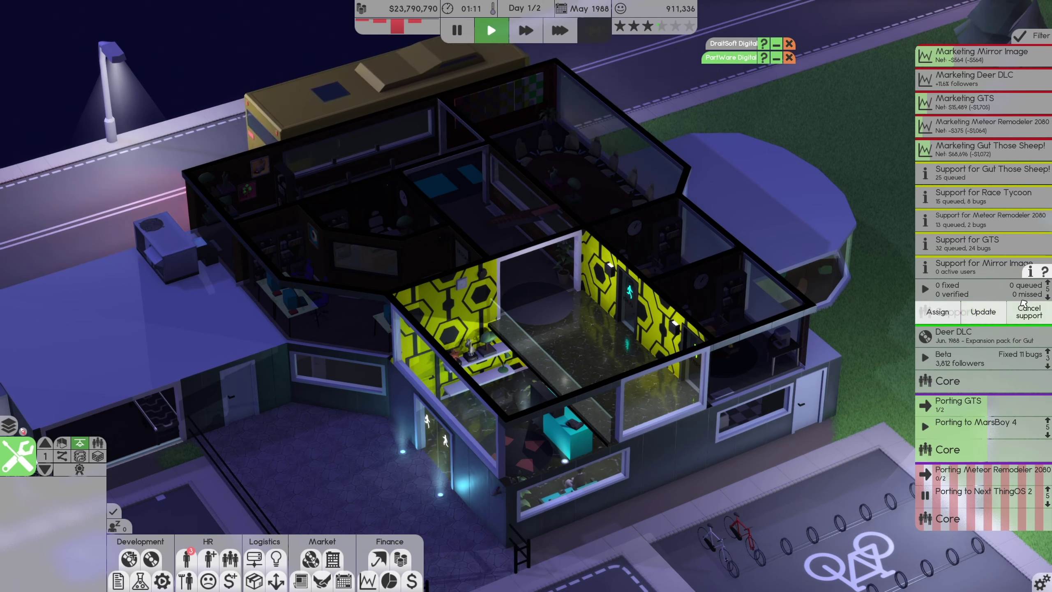
{"action": "left_click", "coordinate": [982, 312]}
{"action": "left_click", "coordinate": [495, 186]}
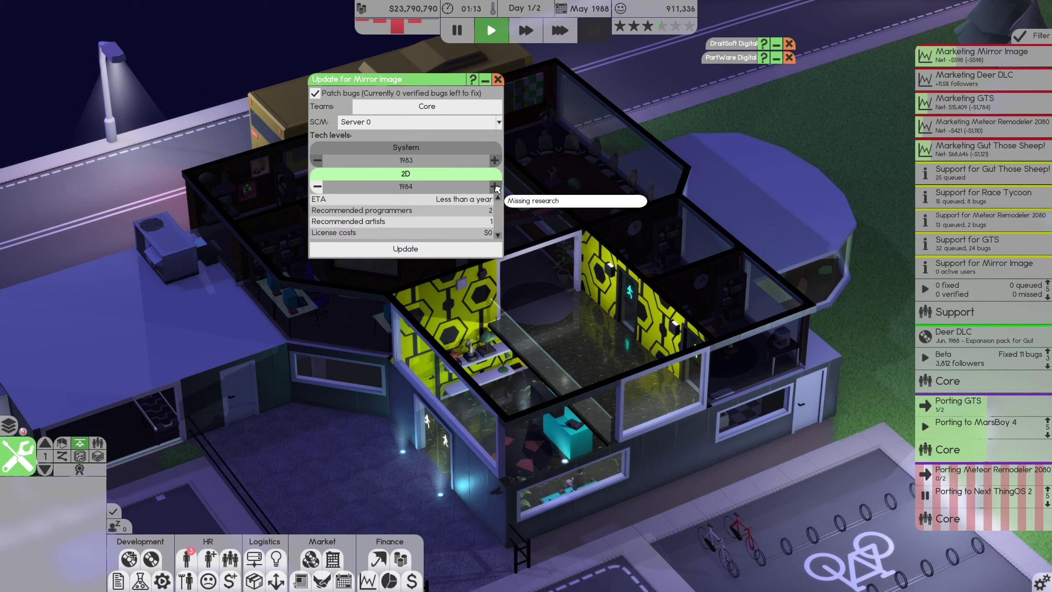
{"action": "left_click", "coordinate": [404, 249]}
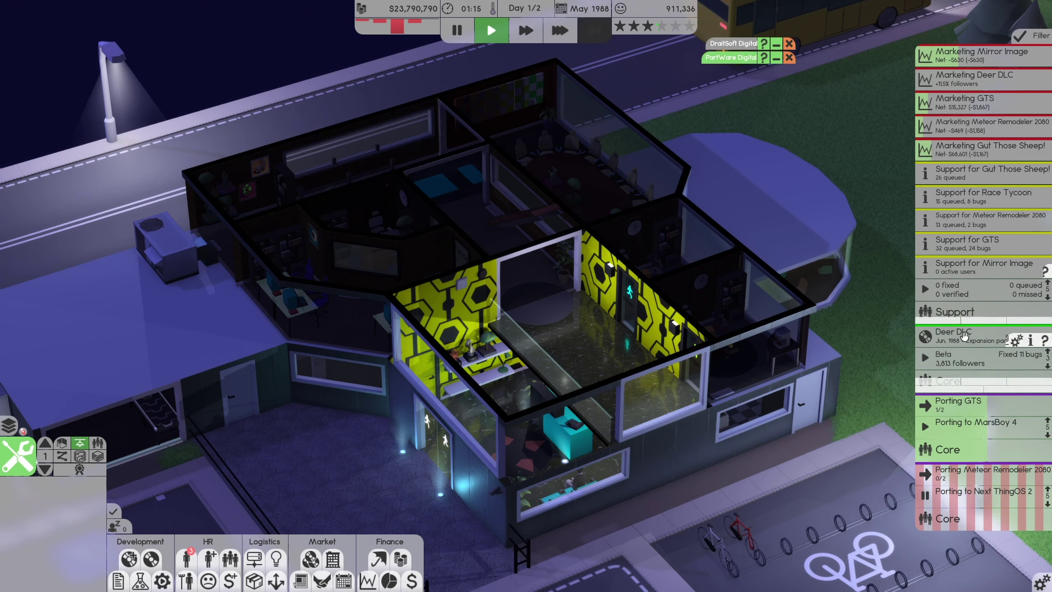
{"action": "left_click", "coordinate": [954, 331]}
{"action": "left_click", "coordinate": [956, 265]}
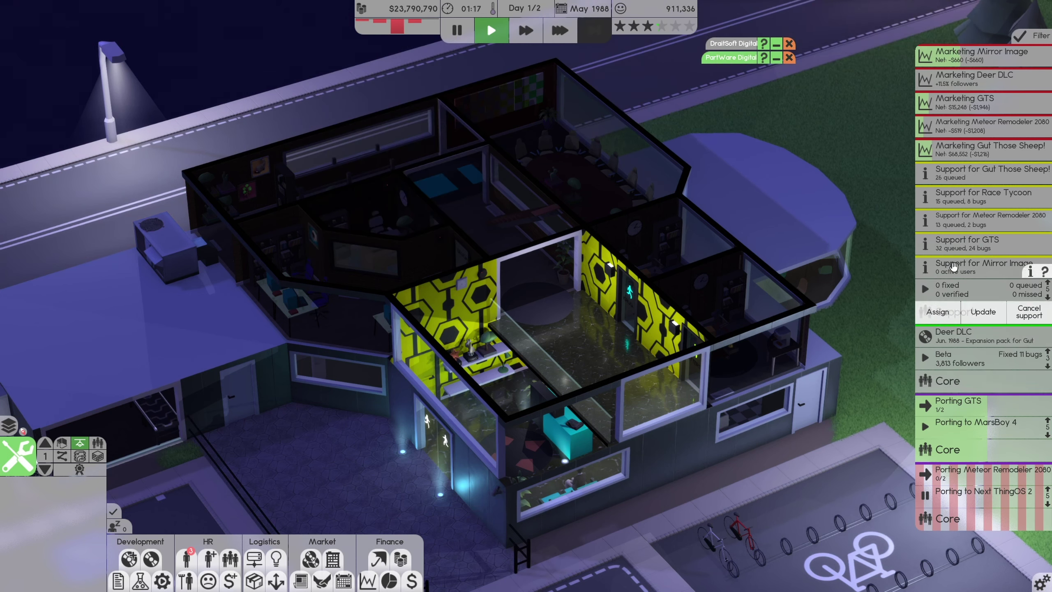
{"action": "left_click", "coordinate": [952, 267]}
{"action": "left_click", "coordinate": [924, 265]}
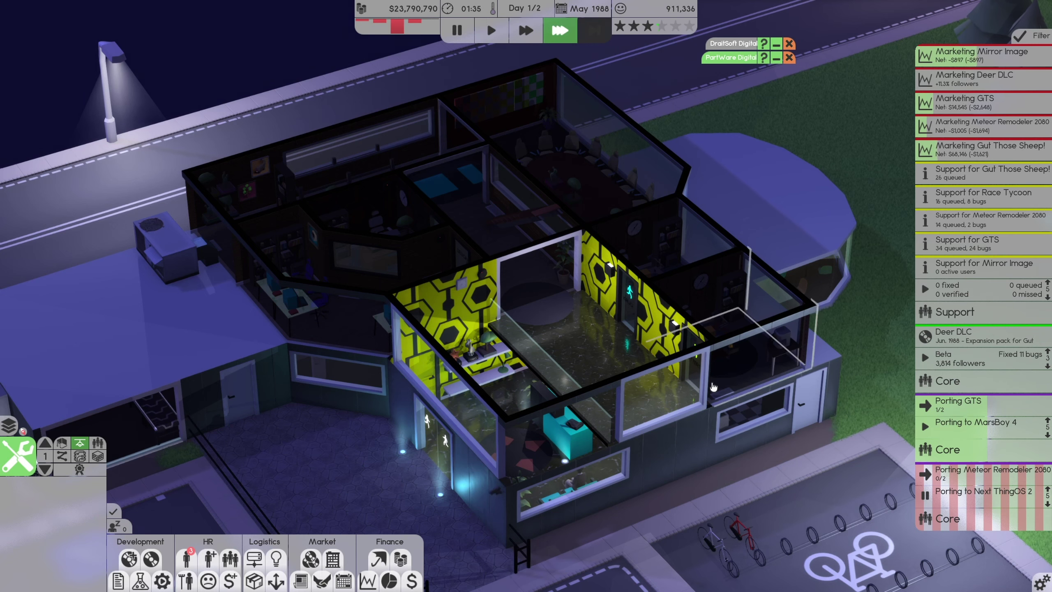
{"action": "scroll", "coordinate": [713, 387], "scroll_direction": "down", "scroll_amount": 1}
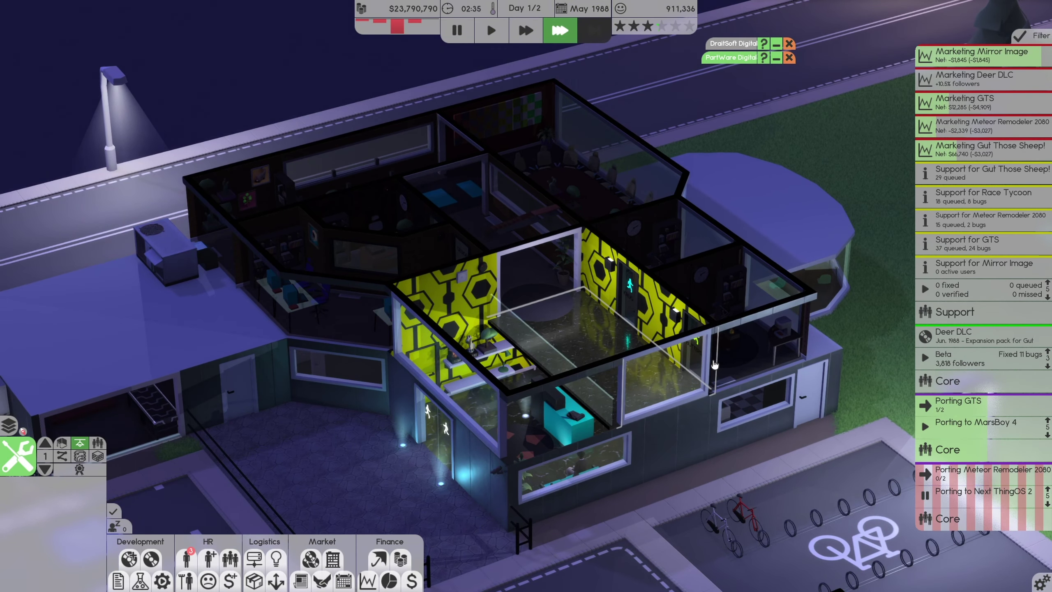
{"action": "mouse_move", "coordinate": [978, 345]}
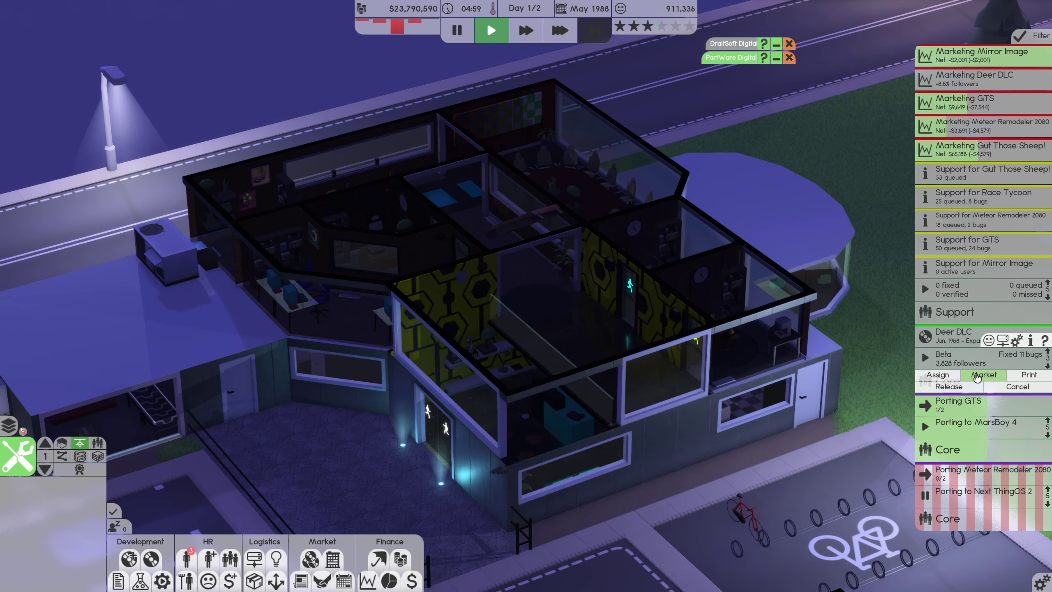
- Send a Deer DLC press build to the press from its Market options
{"action": "left_click", "coordinate": [984, 375]}
{"action": "left_click", "coordinate": [693, 203]}
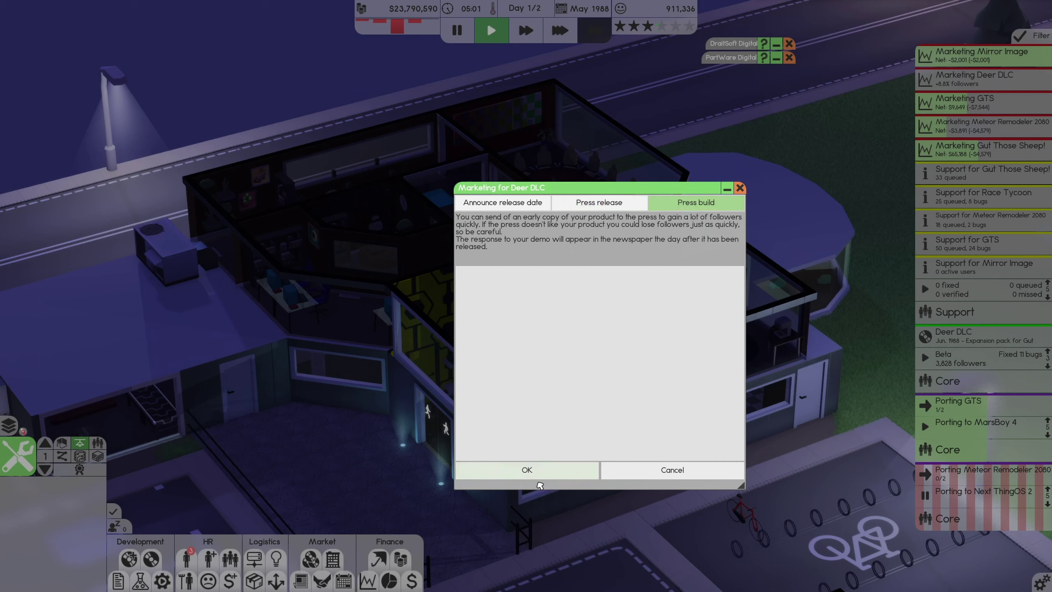
{"action": "left_click", "coordinate": [545, 471]}
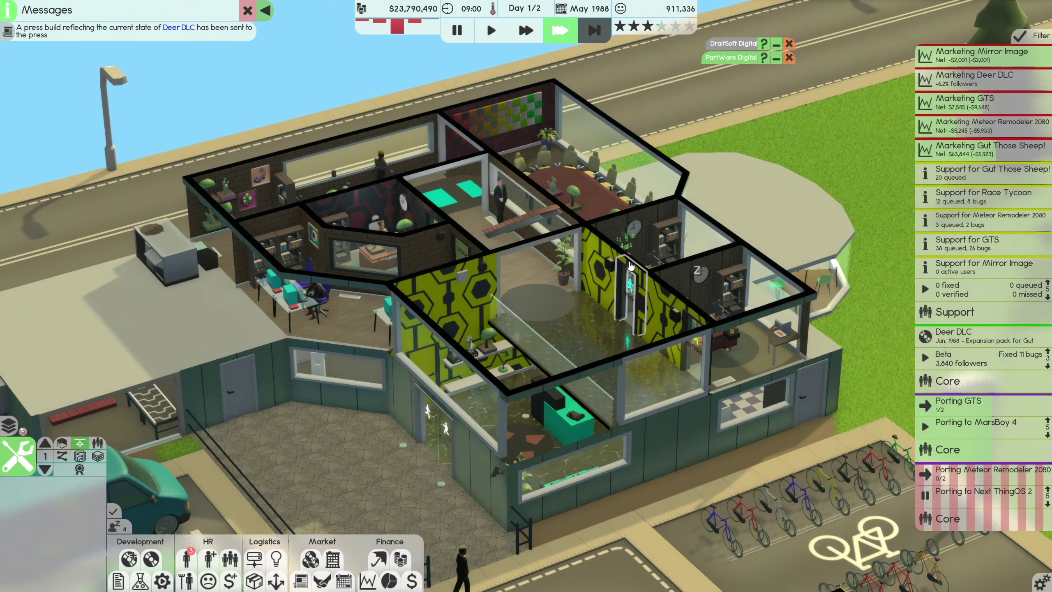
- Set Deer DLC's manufacturing maximum to 10,000 copies, then glance at Gut Those Sheep! support
{"action": "left_click", "coordinate": [969, 353]}
{"action": "left_click", "coordinate": [1027, 375]}
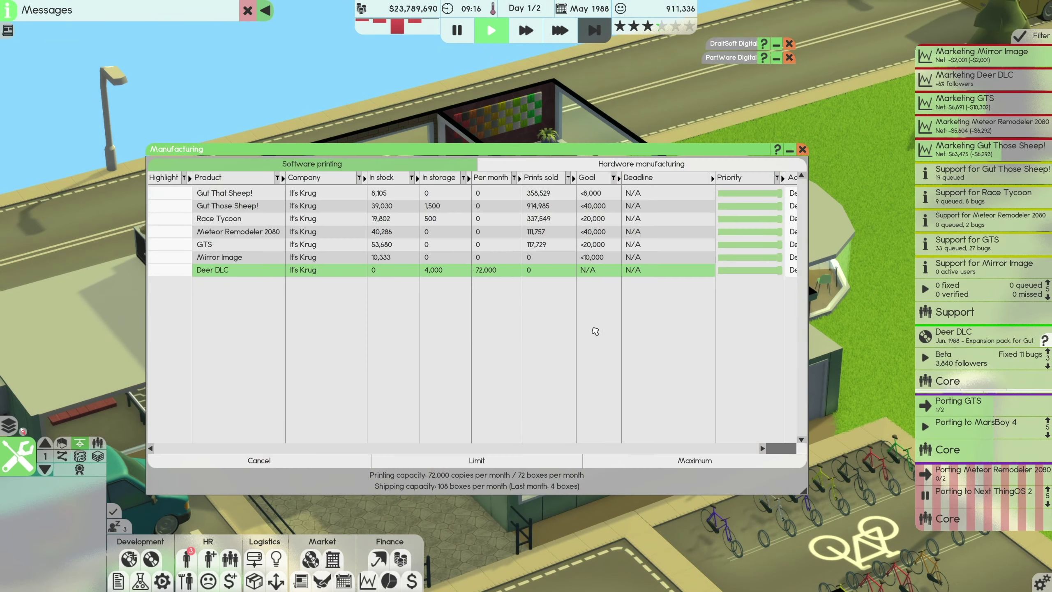
{"action": "left_click", "coordinate": [658, 460]}
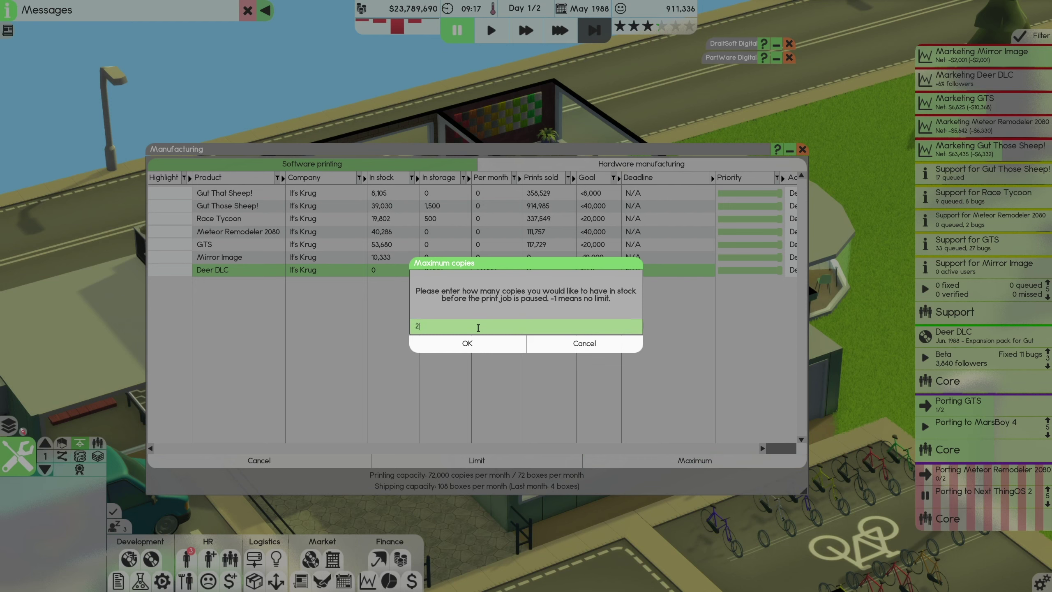
{"action": "key", "text": "Return"}
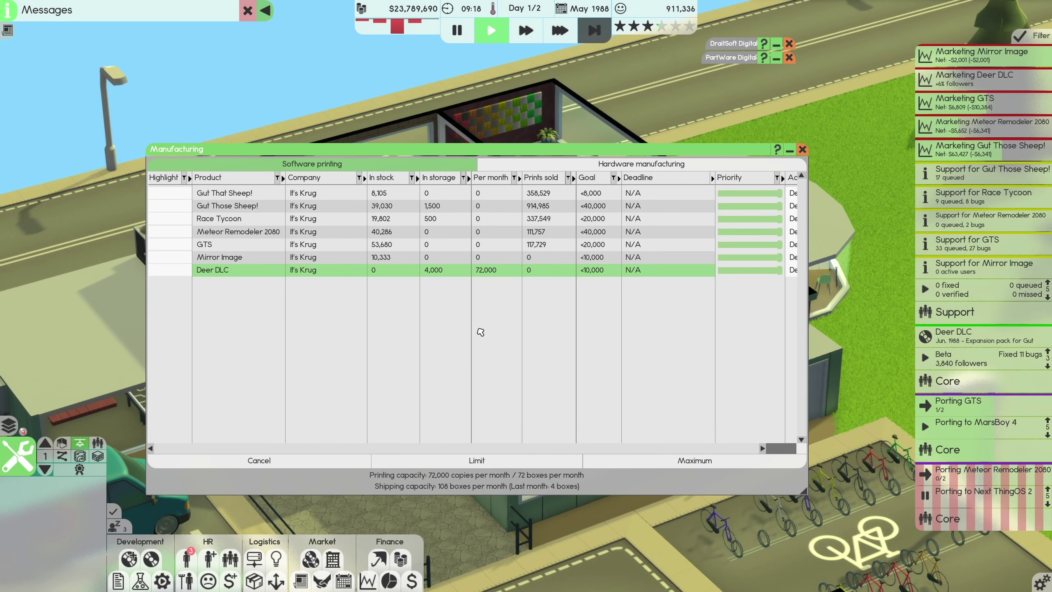
{"action": "left_click", "coordinate": [802, 150]}
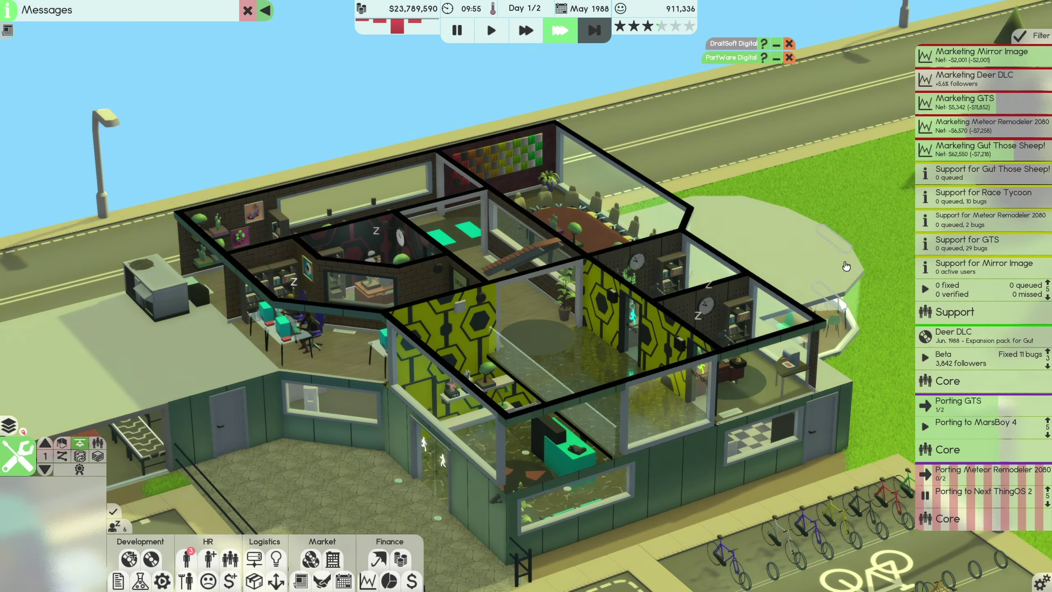
{"action": "left_click", "coordinate": [978, 171]}
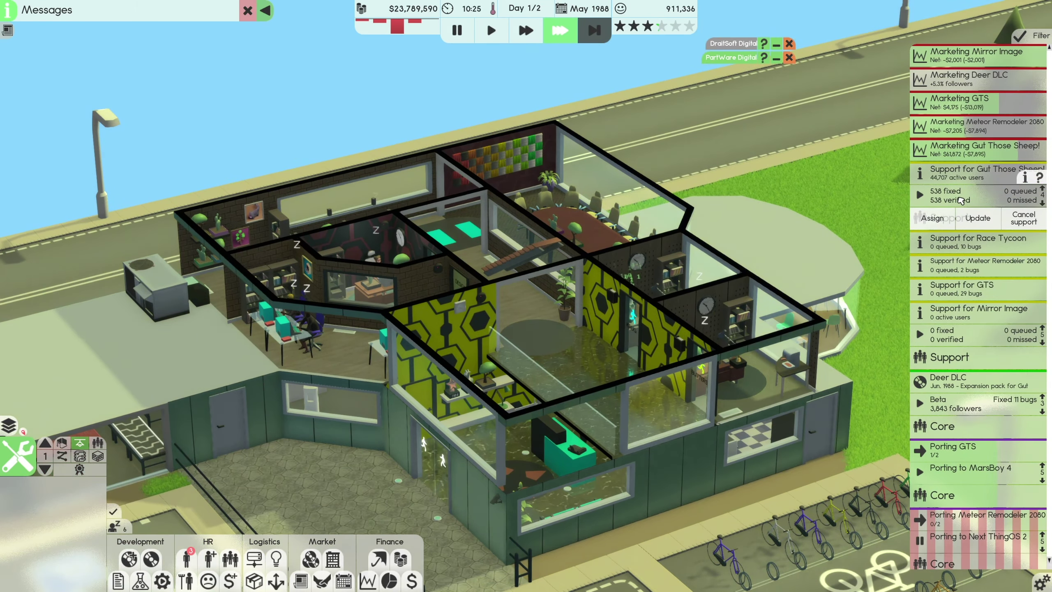
{"action": "left_click", "coordinate": [960, 176]}
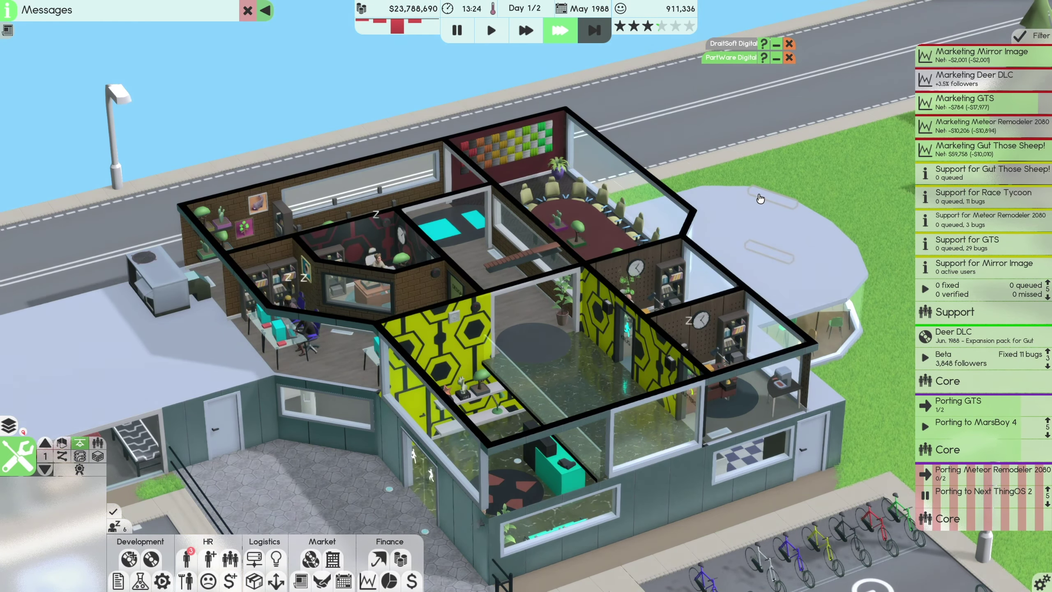
{"action": "scroll", "coordinate": [724, 164], "scroll_direction": "up", "scroll_amount": 1}
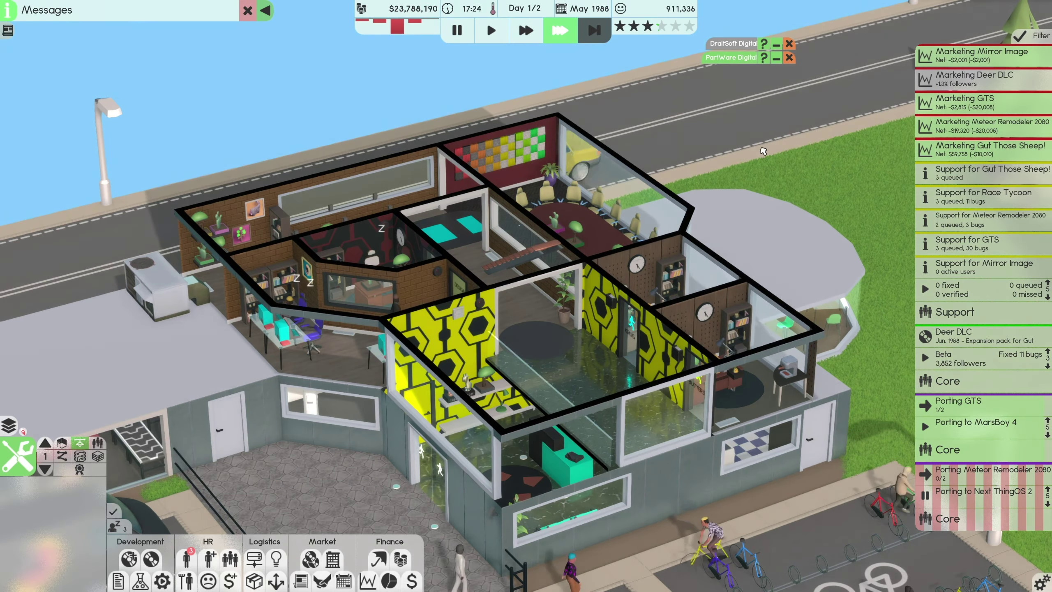
- Look over the Deer DLC and ThingOS 2 porting job action menus, then close them
{"action": "left_click", "coordinate": [953, 332]}
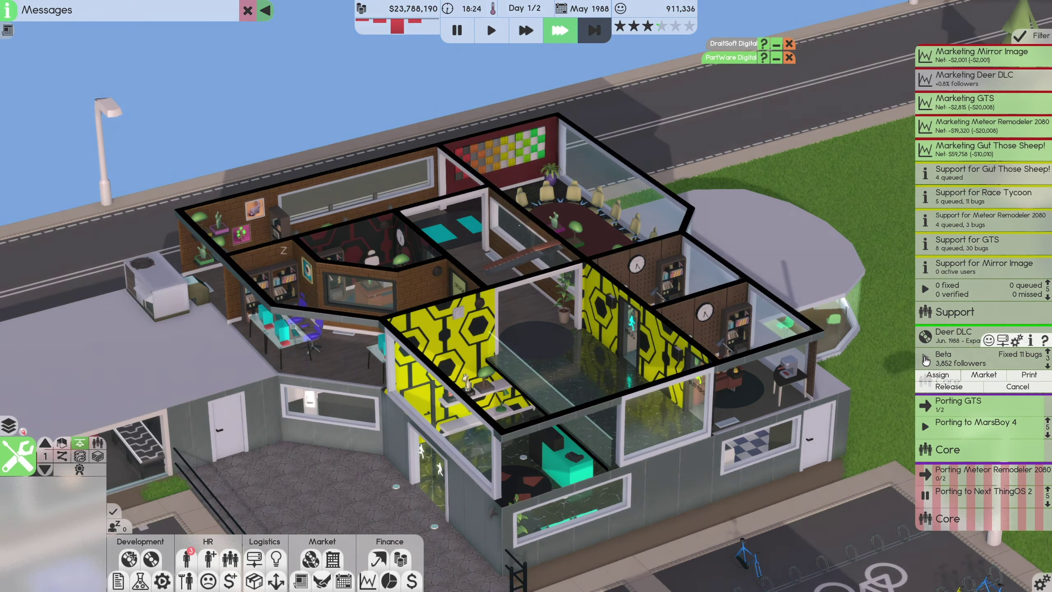
{"action": "left_click", "coordinate": [926, 358]}
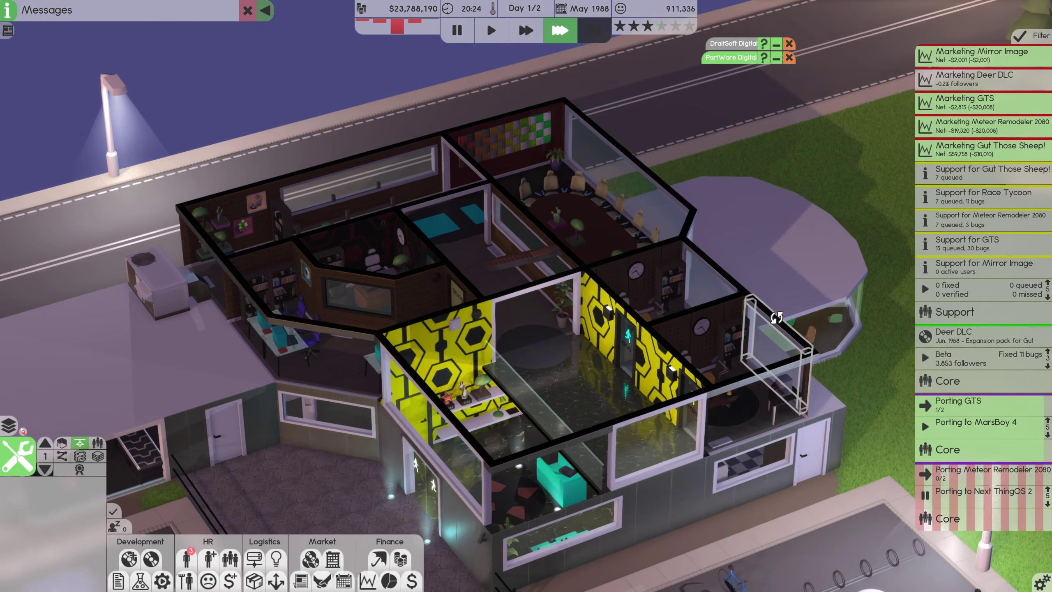
{"action": "scroll", "coordinate": [880, 340], "scroll_direction": "up", "scroll_amount": 1}
{"action": "left_click", "coordinate": [926, 359]}
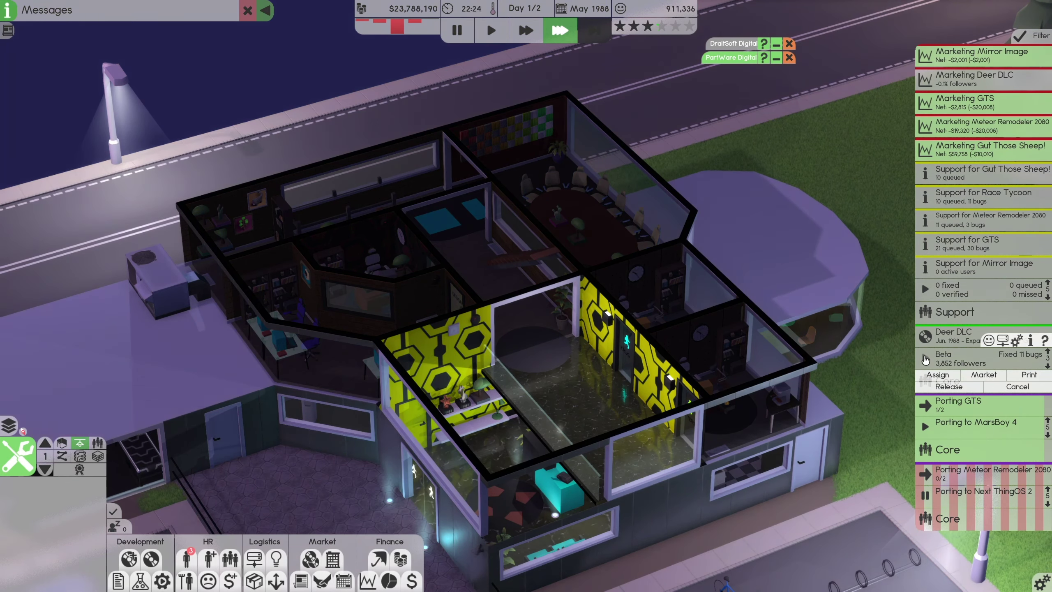
{"action": "left_click", "coordinate": [925, 360]}
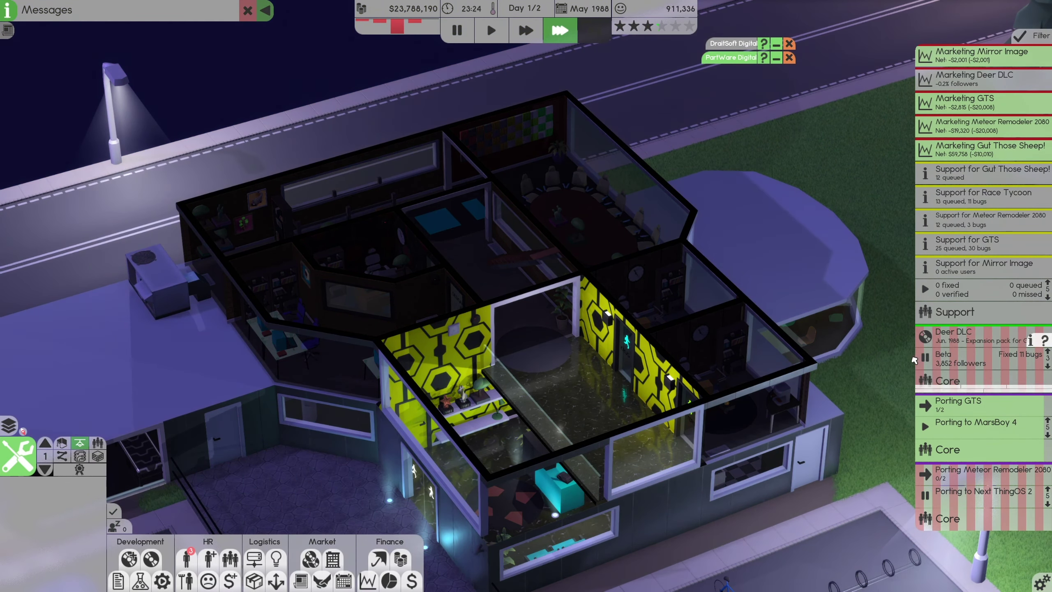
{"action": "left_click", "coordinate": [925, 494]}
{"action": "left_click", "coordinate": [927, 496]}
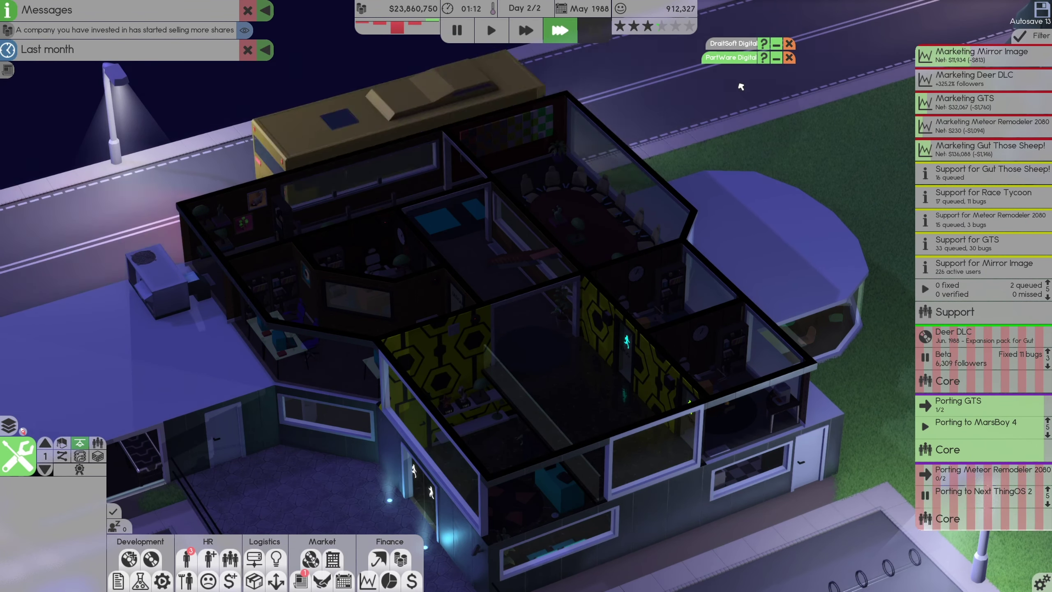
- Buy the Private Investors' DraftSoft Digital shares and minimize the company window
{"action": "left_click", "coordinate": [776, 58]}
{"action": "left_click", "coordinate": [776, 43]}
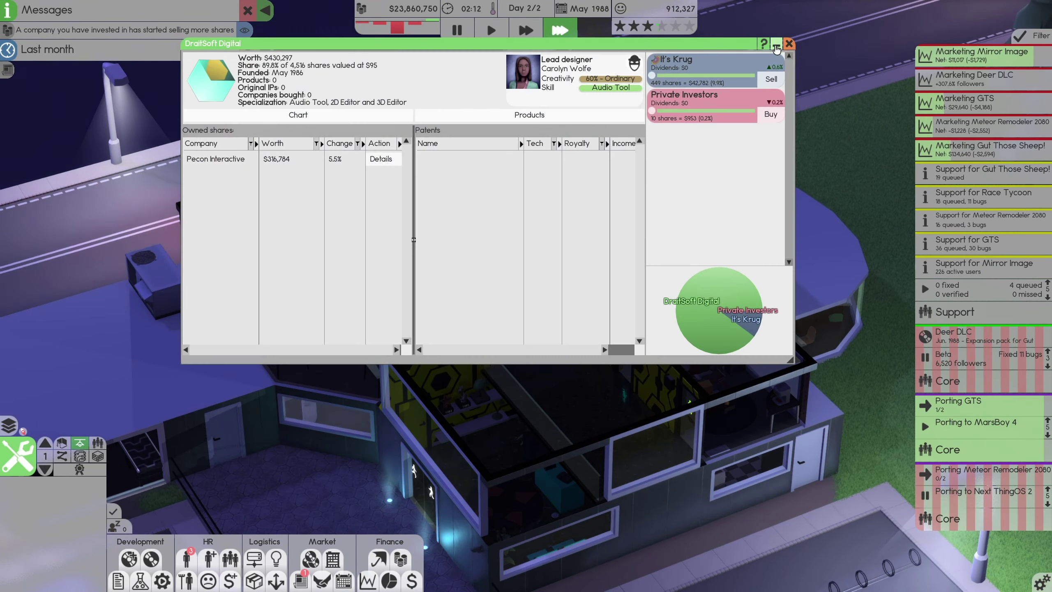
{"action": "left_click", "coordinate": [776, 117]}
{"action": "left_click", "coordinate": [776, 44]}
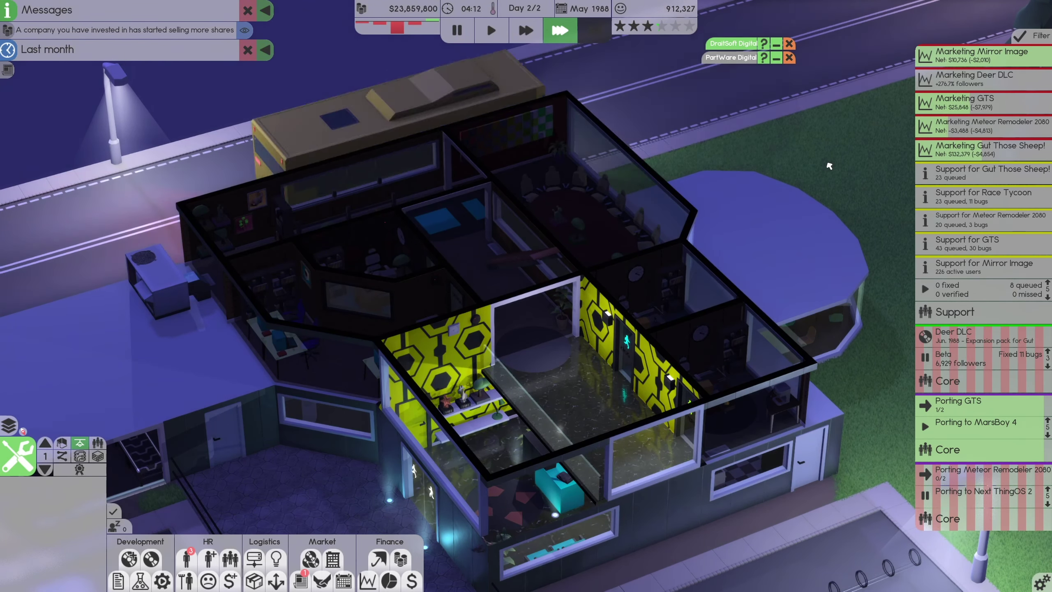
{"action": "left_click", "coordinate": [926, 335]}
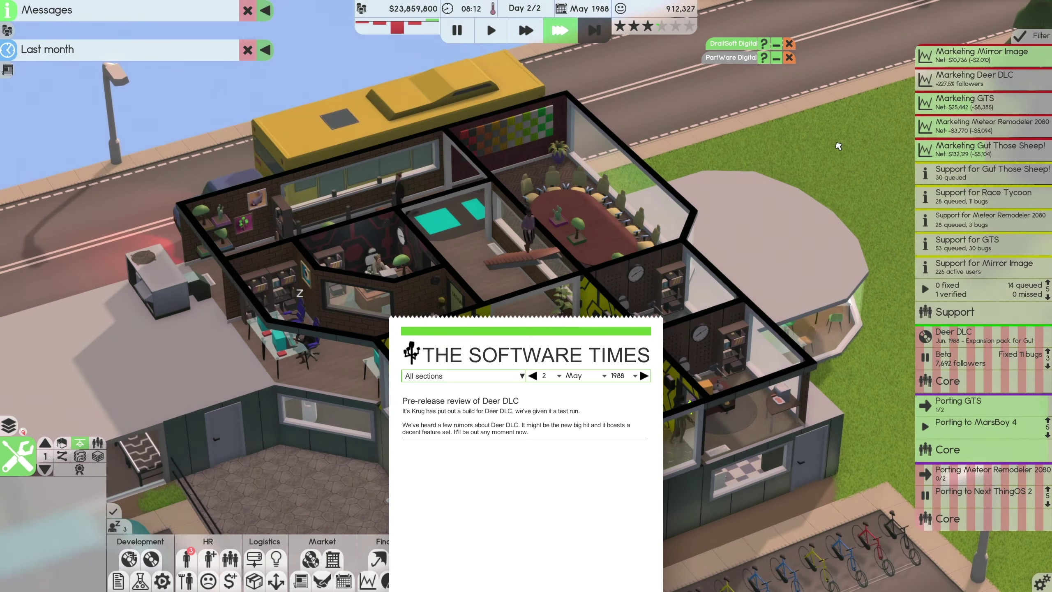
- Close the Deer DLC review, return to normal speed, and move up to floor 2
{"action": "left_click", "coordinate": [572, 492]}
{"action": "left_click", "coordinate": [925, 402]}
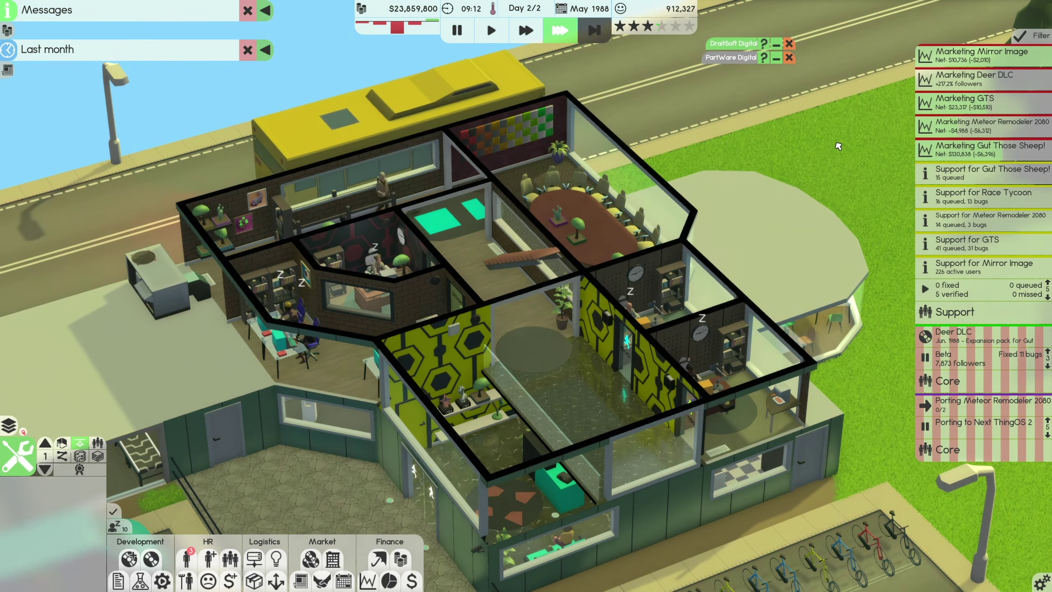
{"action": "left_click", "coordinate": [925, 430]}
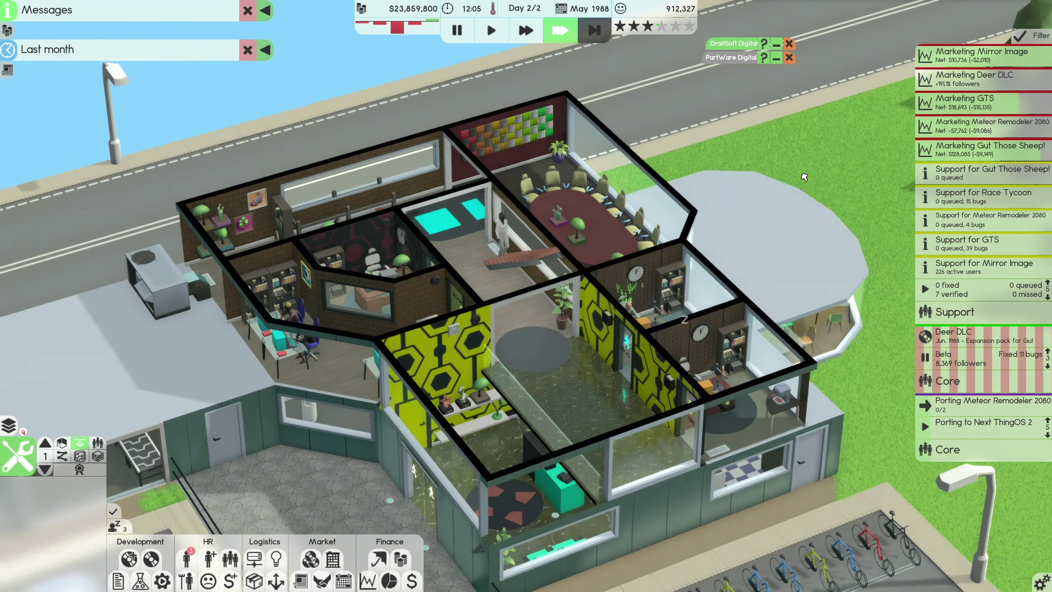
{"action": "key", "text": "Page_Up"}
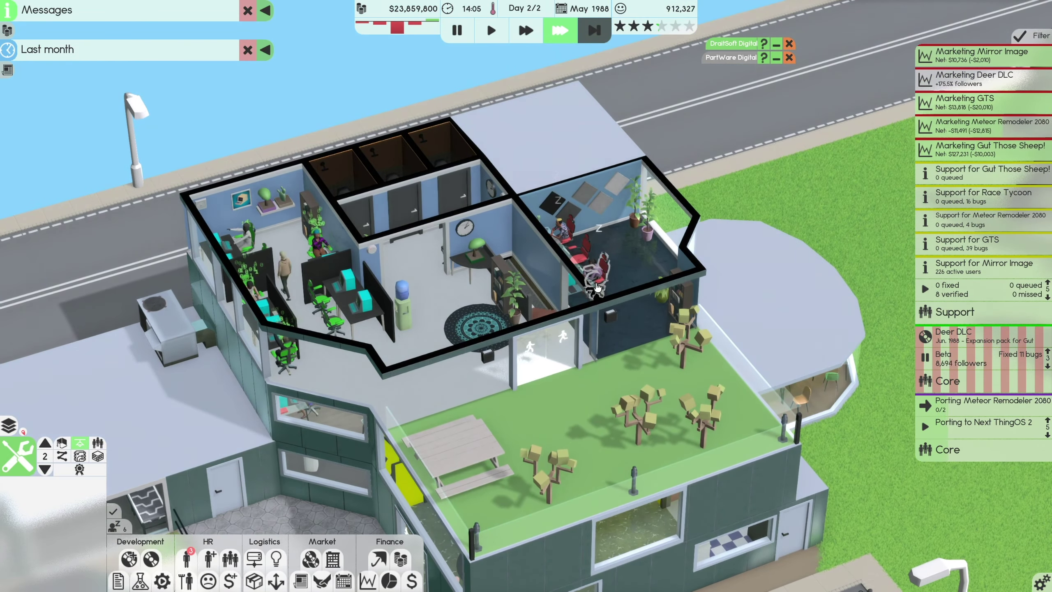
- Pan across the office and review three programmers' full profiles
{"action": "left_click", "coordinate": [595, 286]}
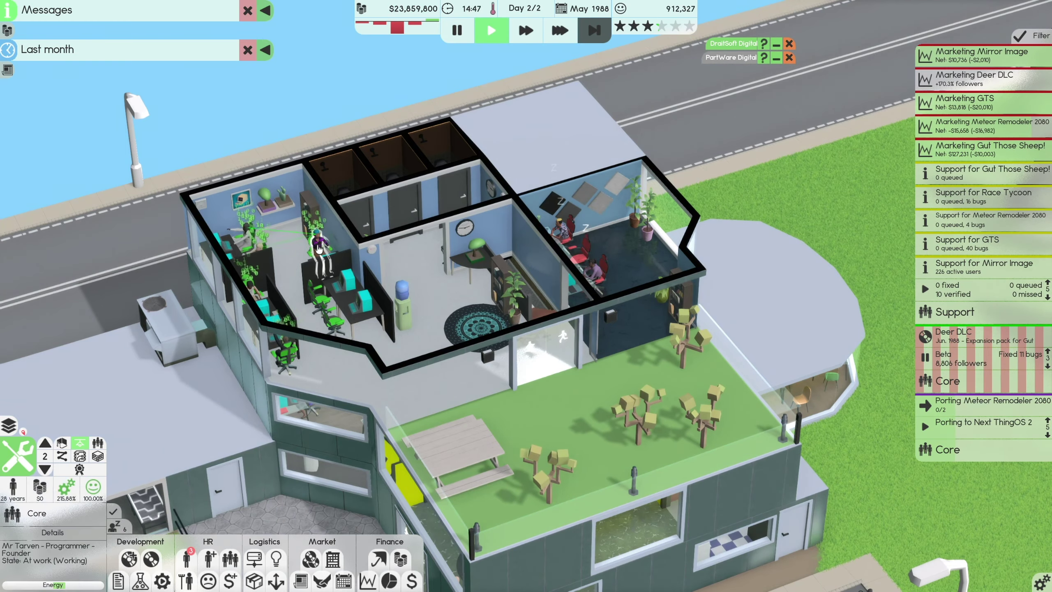
{"action": "scroll", "coordinate": [526, 296], "scroll_direction": "up", "scroll_amount": 5}
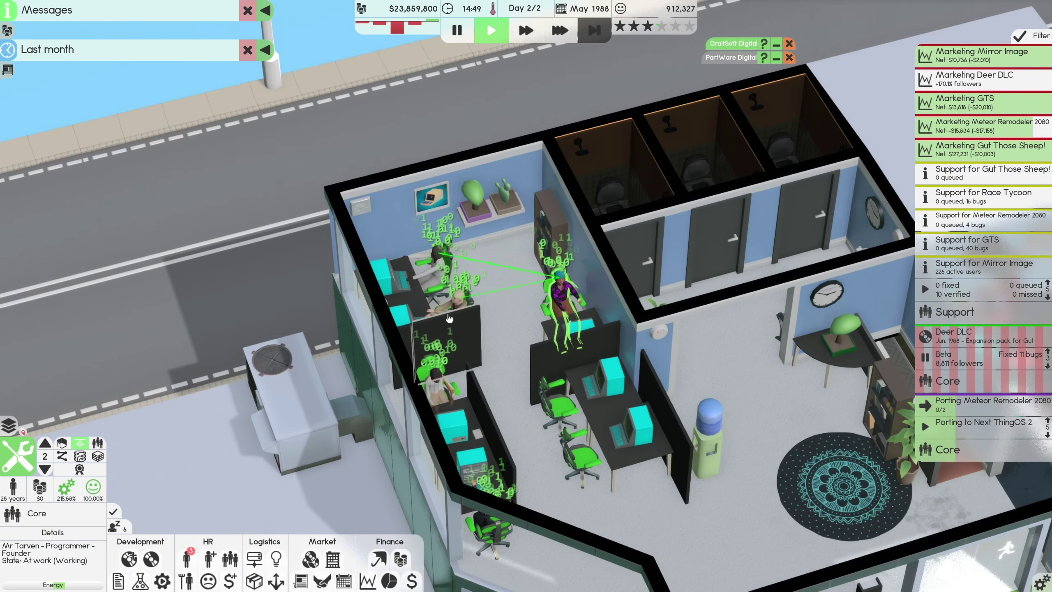
{"action": "left_click_drag", "start_coordinate": [473, 353], "coordinate": [439, 268]}
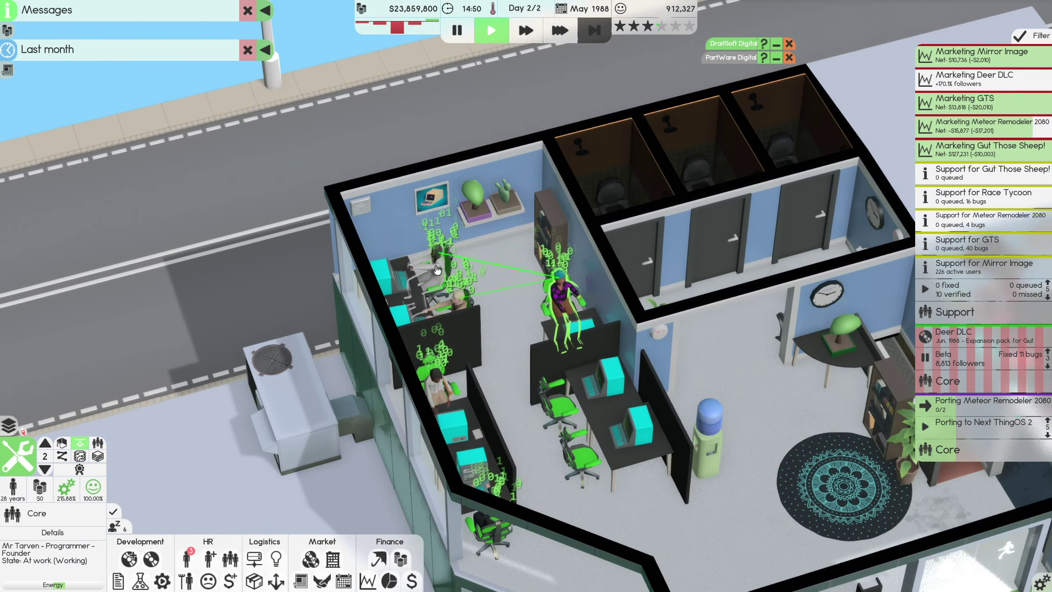
{"action": "left_click", "coordinate": [459, 302]}
{"action": "left_click_drag", "start_coordinate": [459, 303], "coordinate": [386, 247]}
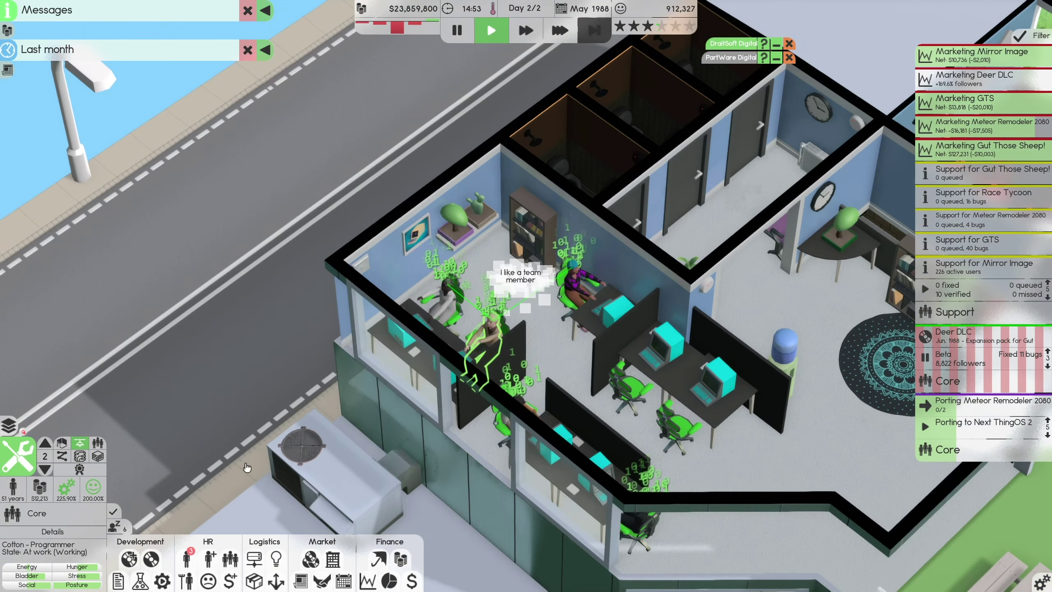
{"action": "left_click", "coordinate": [53, 531]}
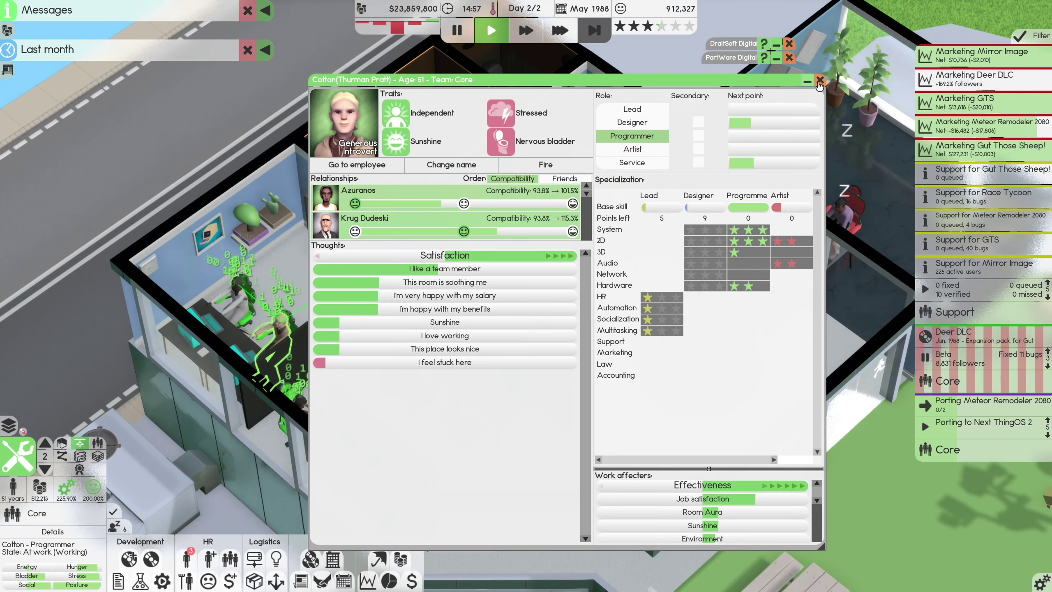
{"action": "left_click", "coordinate": [819, 83]}
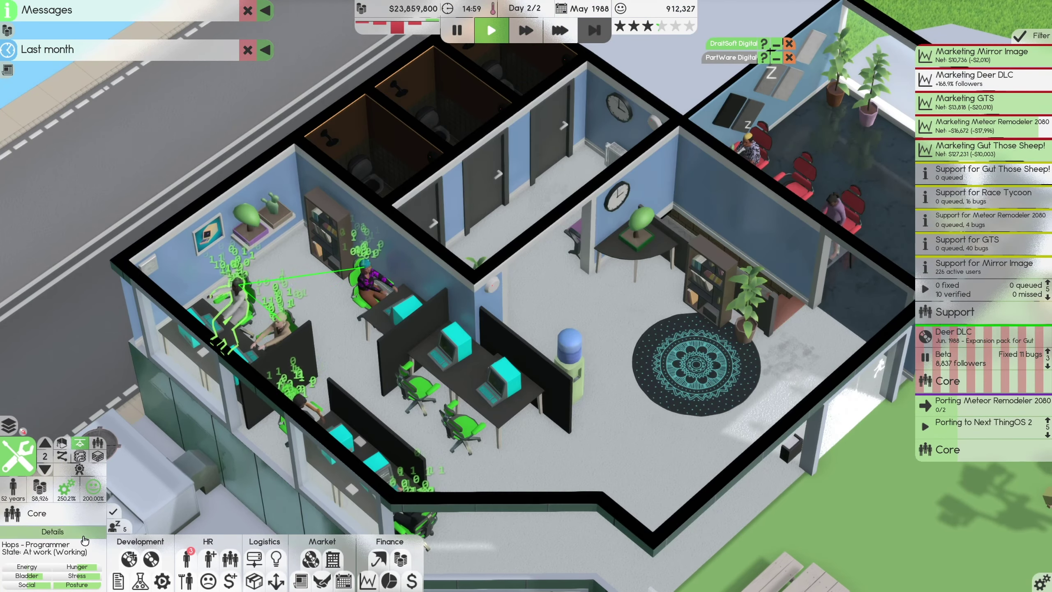
{"action": "left_click", "coordinate": [53, 531]}
{"action": "left_click", "coordinate": [820, 81]}
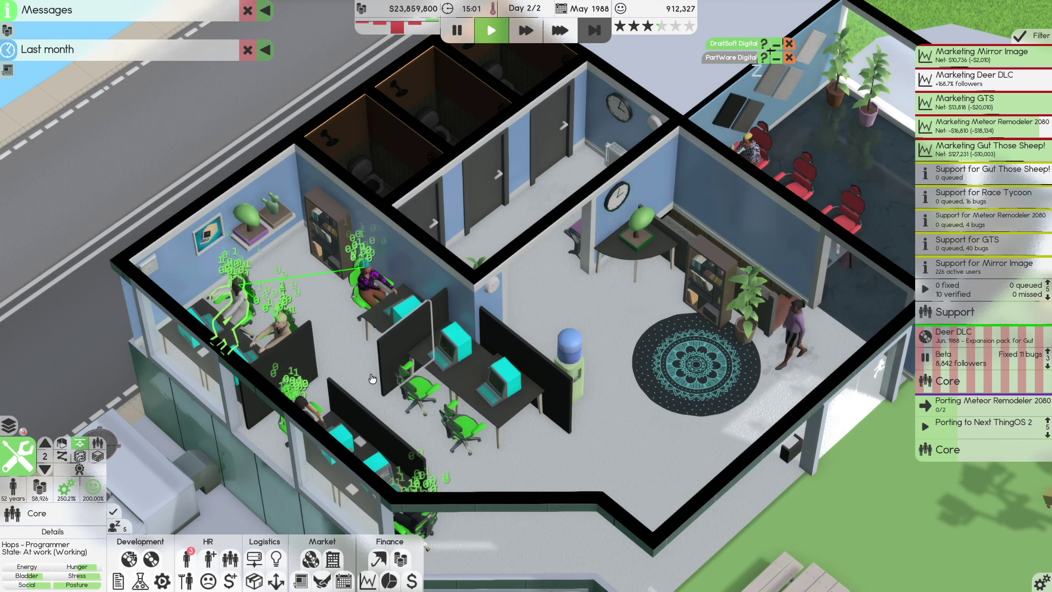
{"action": "left_click", "coordinate": [53, 531]}
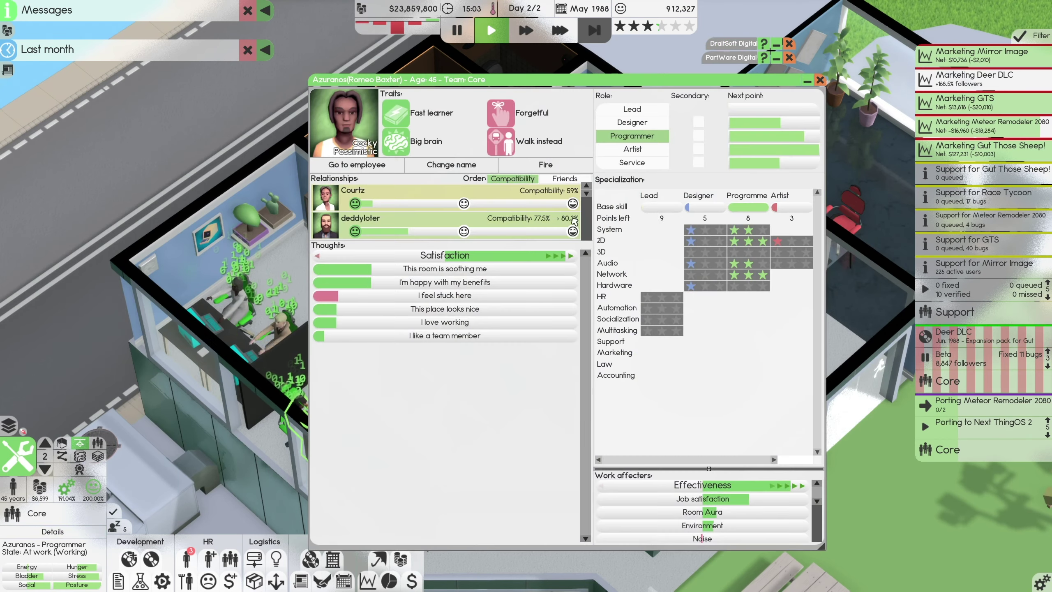
{"action": "left_click", "coordinate": [819, 83]}
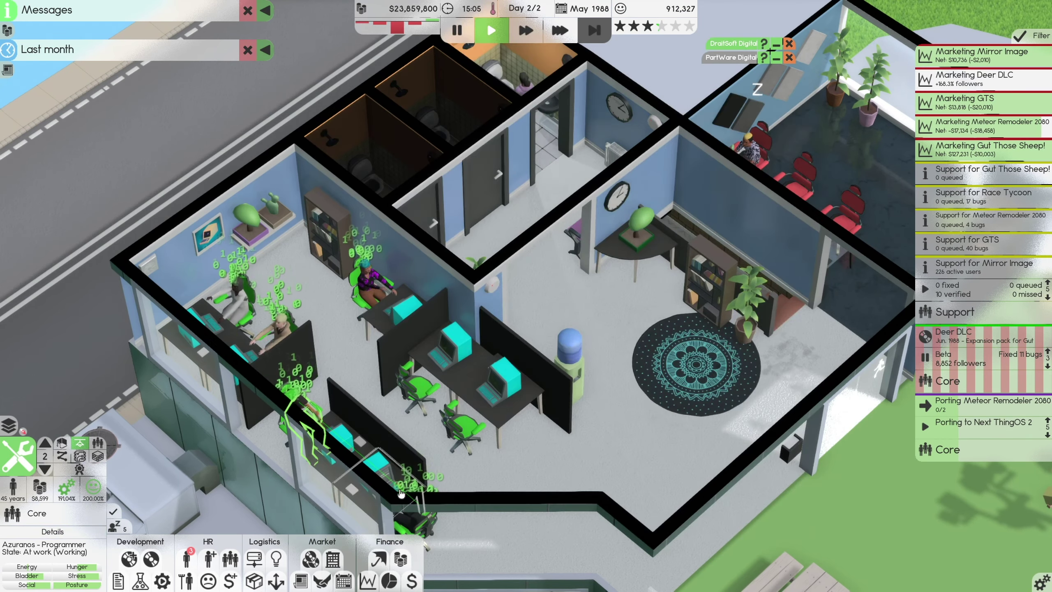
{"action": "scroll", "coordinate": [526, 296], "scroll_direction": "up", "scroll_amount": 3}
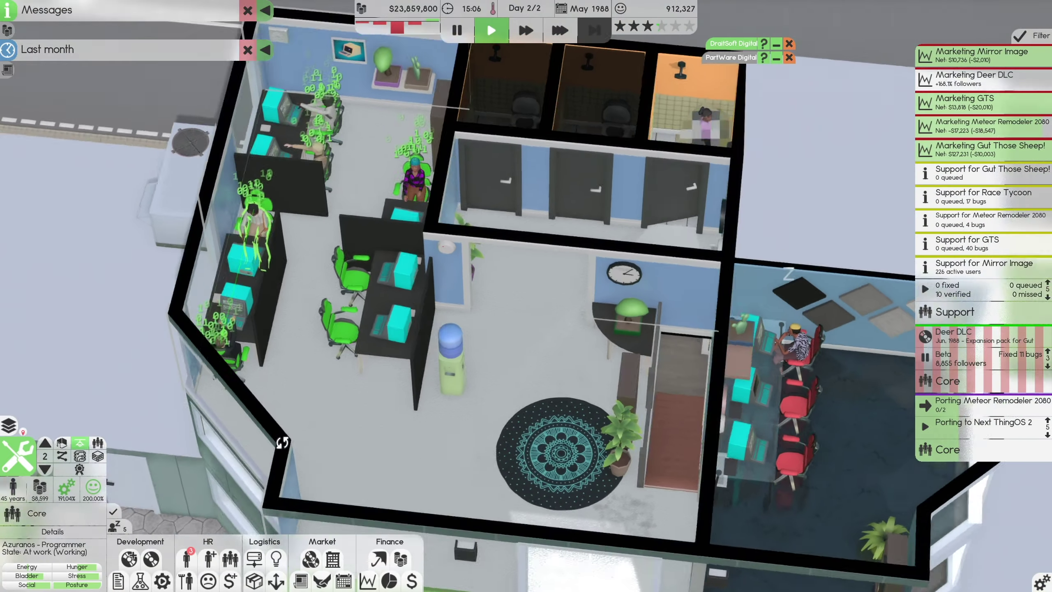
{"action": "scroll", "coordinate": [526, 296], "scroll_direction": "up", "scroll_amount": 1}
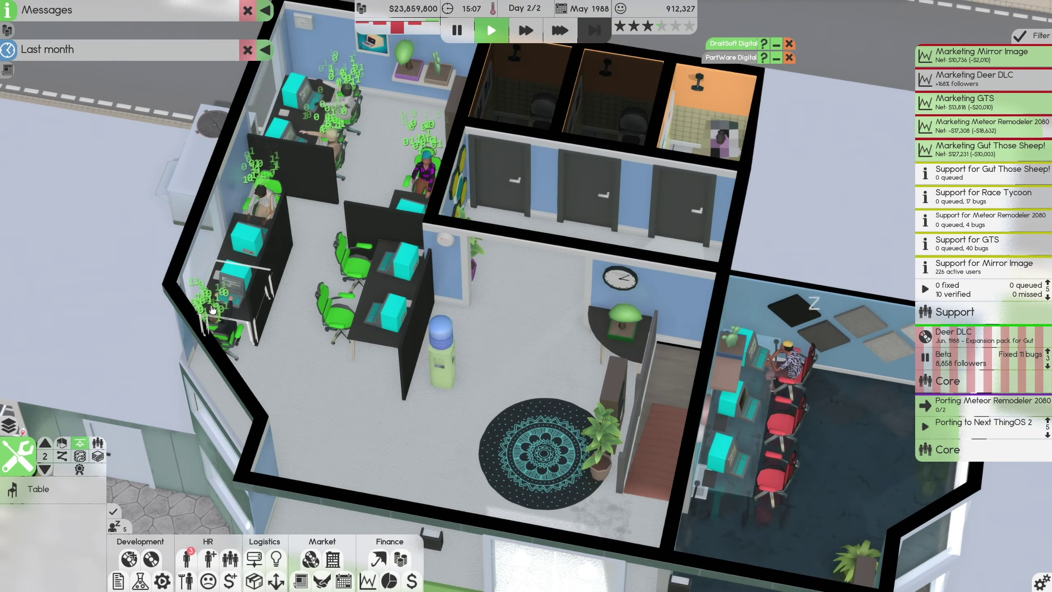
- Review the lower-desk programmer's profile, then rotate the view and switch floors
{"action": "left_click", "coordinate": [98, 456]}
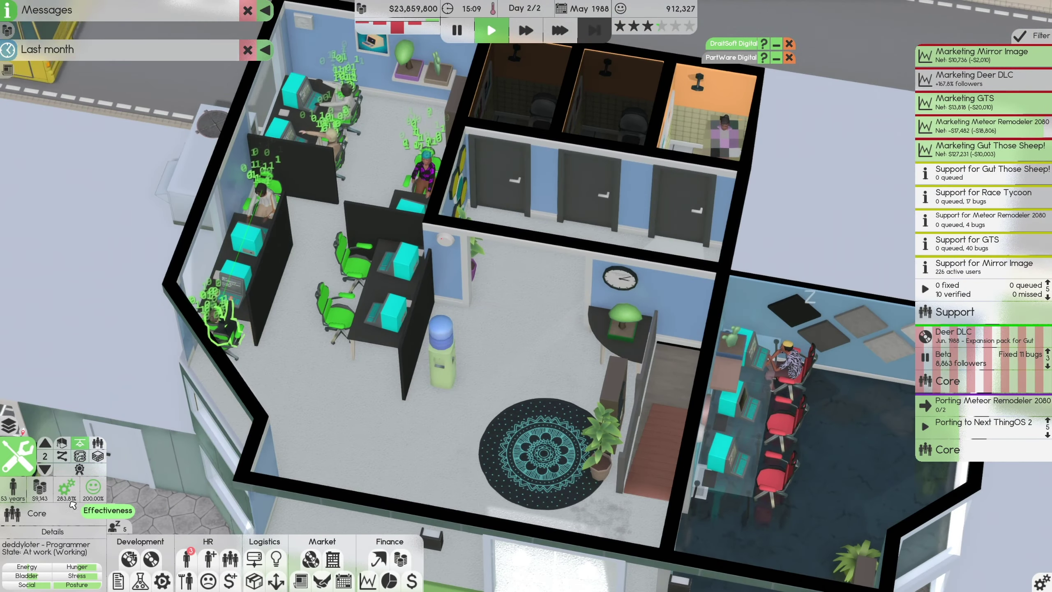
{"action": "left_click", "coordinate": [53, 531]}
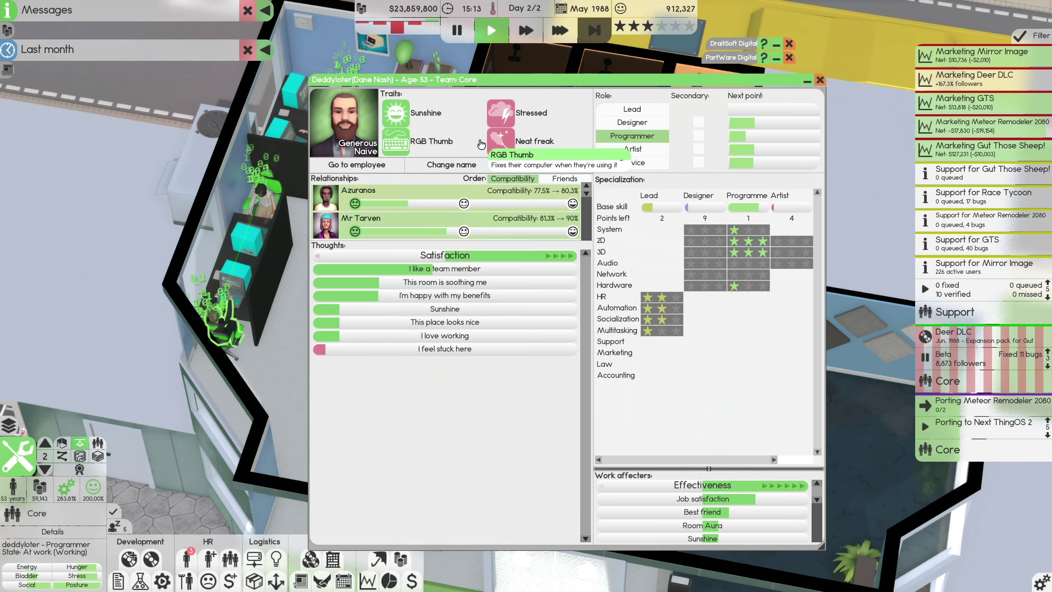
{"action": "left_click", "coordinate": [820, 82]}
{"action": "scroll", "coordinate": [254, 232], "scroll_direction": "down", "scroll_amount": 5}
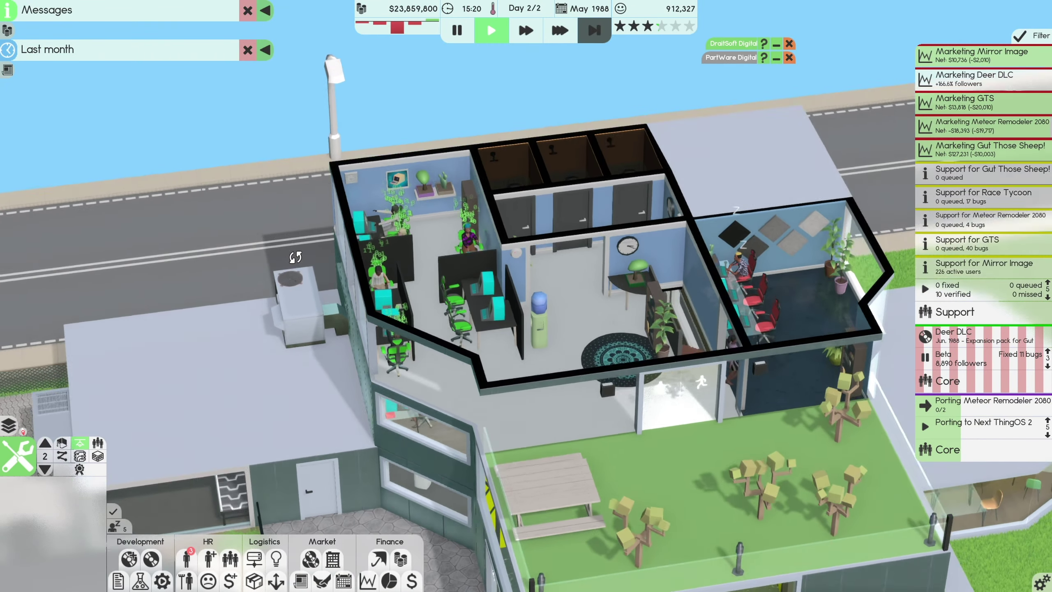
{"action": "scroll", "coordinate": [255, 233], "scroll_direction": "up", "scroll_amount": 4}
{"action": "left_click", "coordinate": [466, 241]}
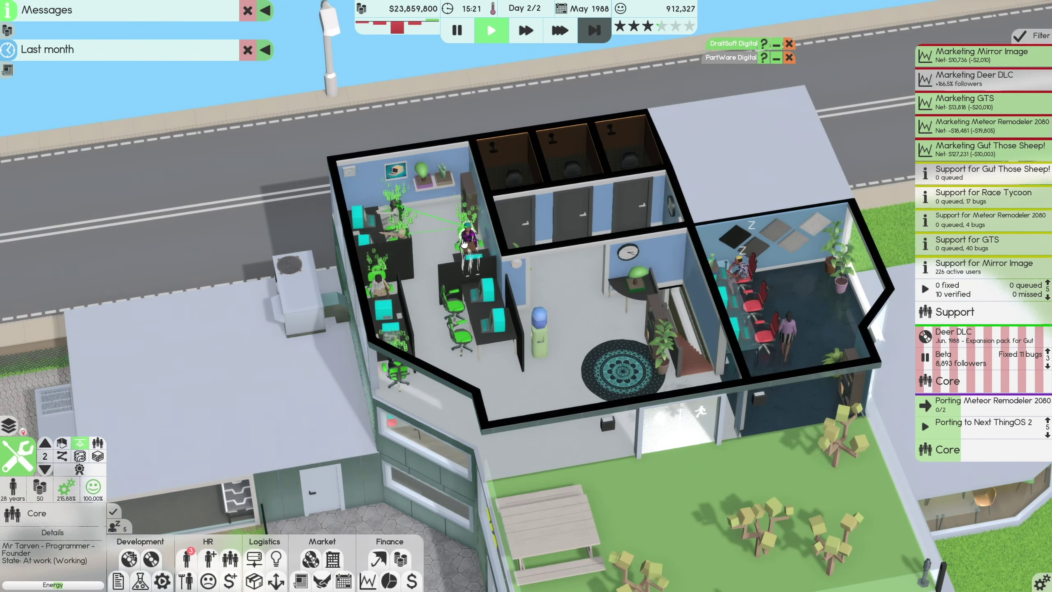
{"action": "left_click", "coordinate": [189, 204]}
{"action": "scroll", "coordinate": [237, 217], "scroll_direction": "up", "scroll_amount": 1}
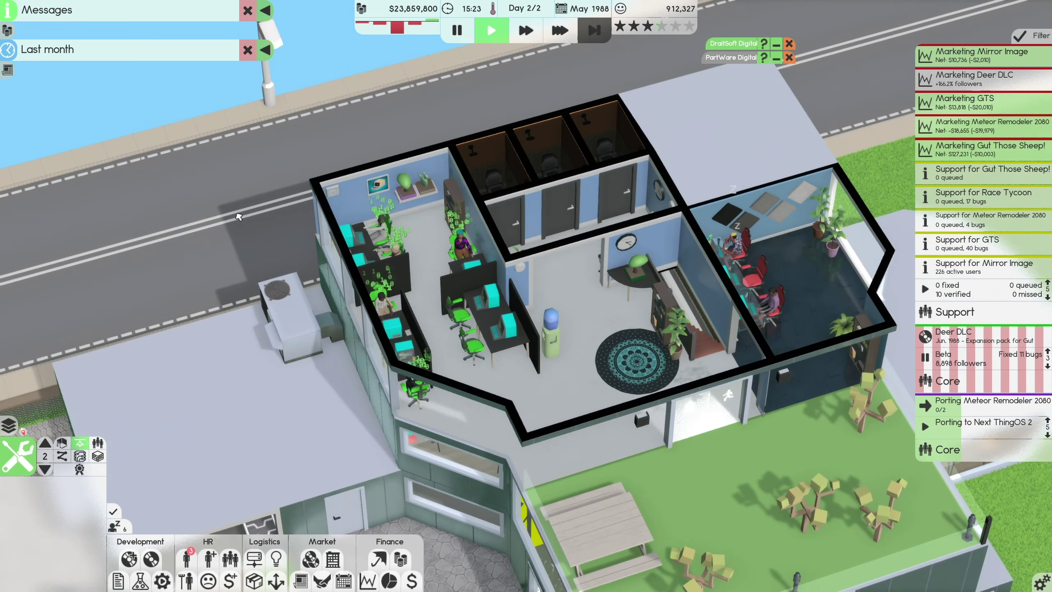
{"action": "mouse_move", "coordinate": [237, 216]}
{"action": "left_mouse_down"}
{"action": "mouse_move", "coordinate": [436, 274]}
{"action": "mouse_move", "coordinate": [530, 275]}
{"action": "left_mouse_up"}
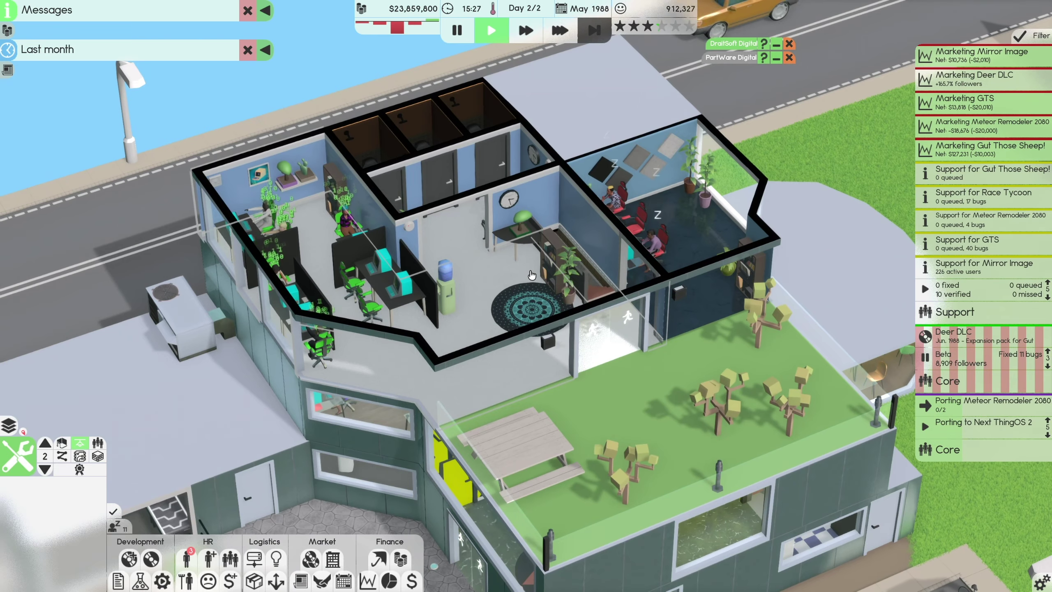
{"action": "key", "text": "Page_Down"}
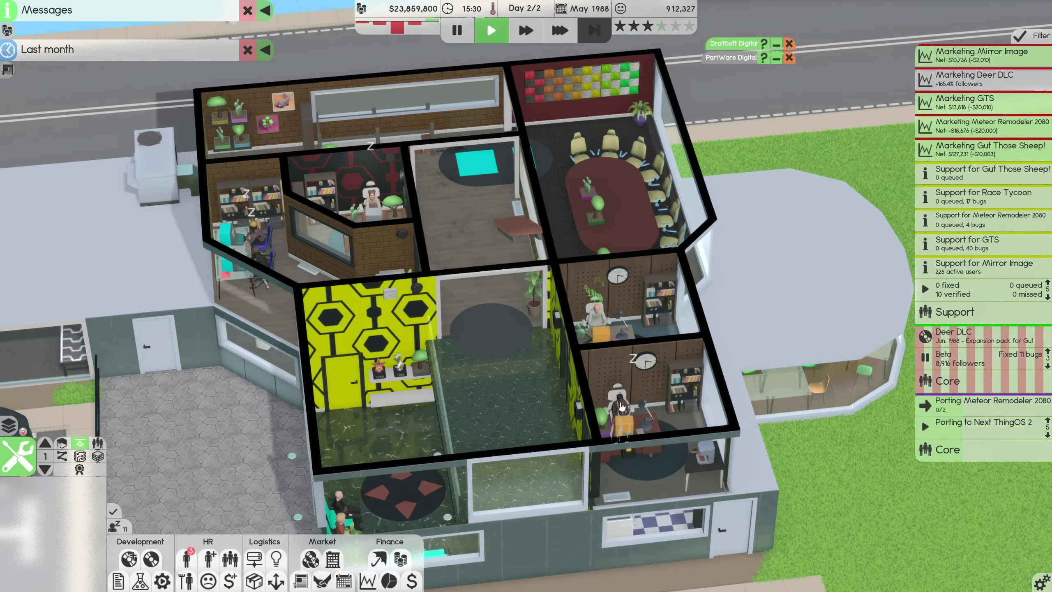
{"action": "left_click", "coordinate": [621, 405]}
{"action": "left_click", "coordinate": [621, 404]}
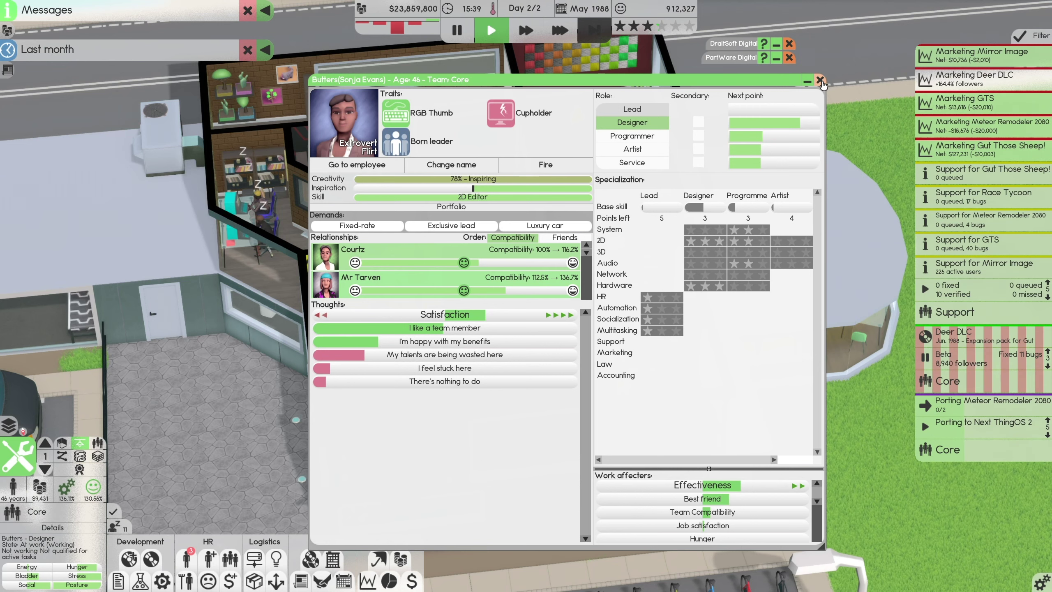
{"action": "left_click", "coordinate": [822, 82]}
{"action": "scroll", "coordinate": [403, 373], "scroll_direction": "up", "scroll_amount": 1}
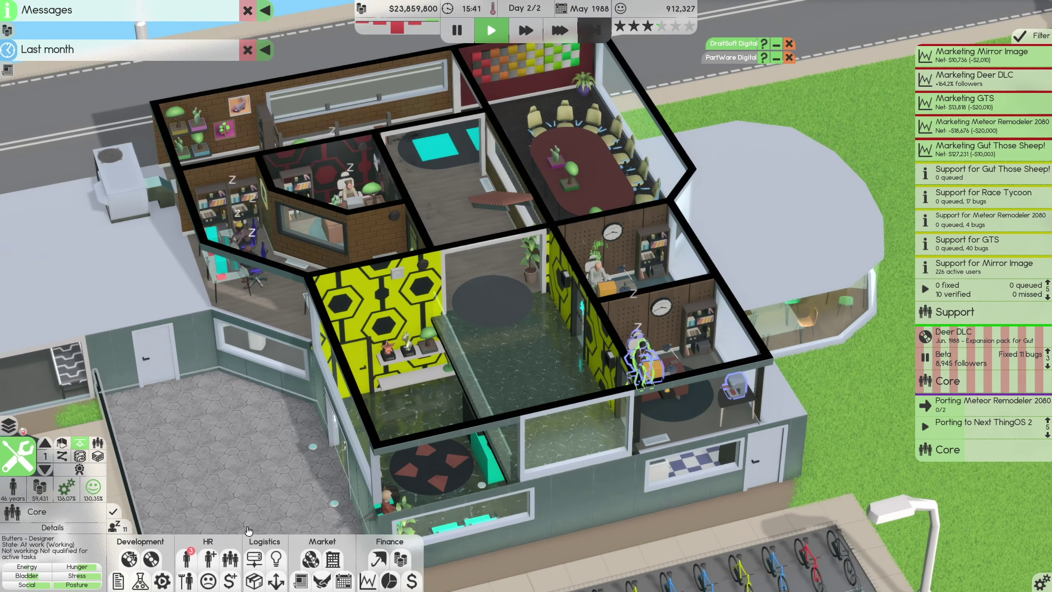
{"action": "left_click", "coordinate": [138, 581]}
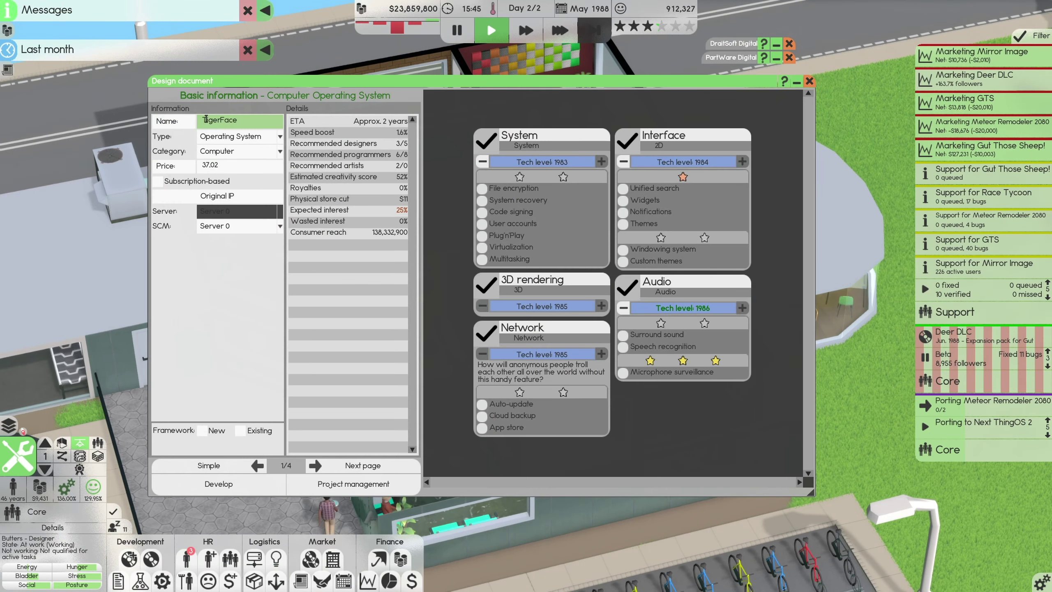
{"action": "left_click", "coordinate": [810, 82]}
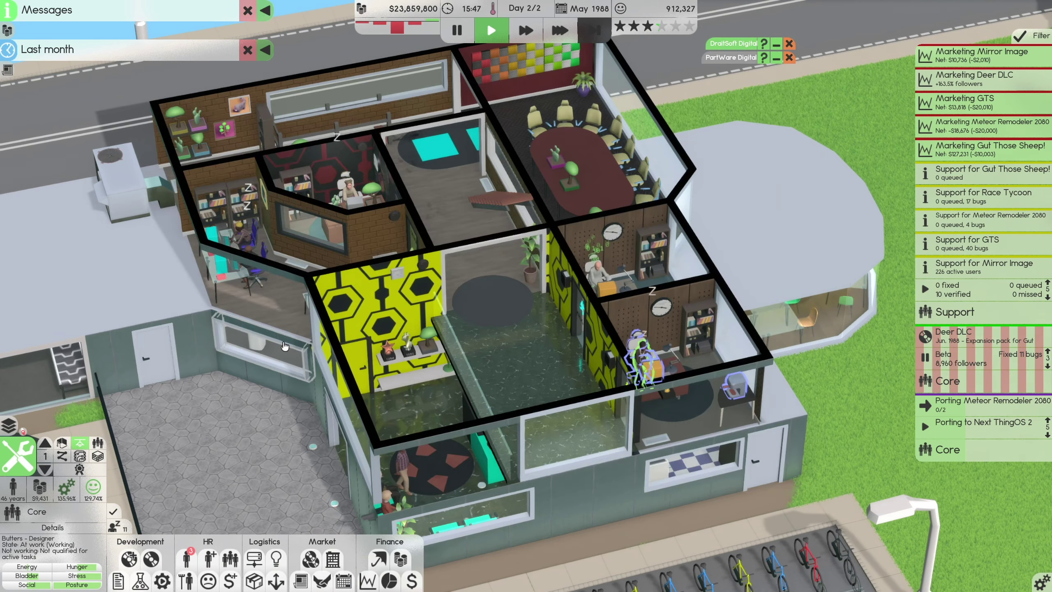
{"action": "scroll", "coordinate": [527, 296], "scroll_direction": "down", "scroll_amount": 2}
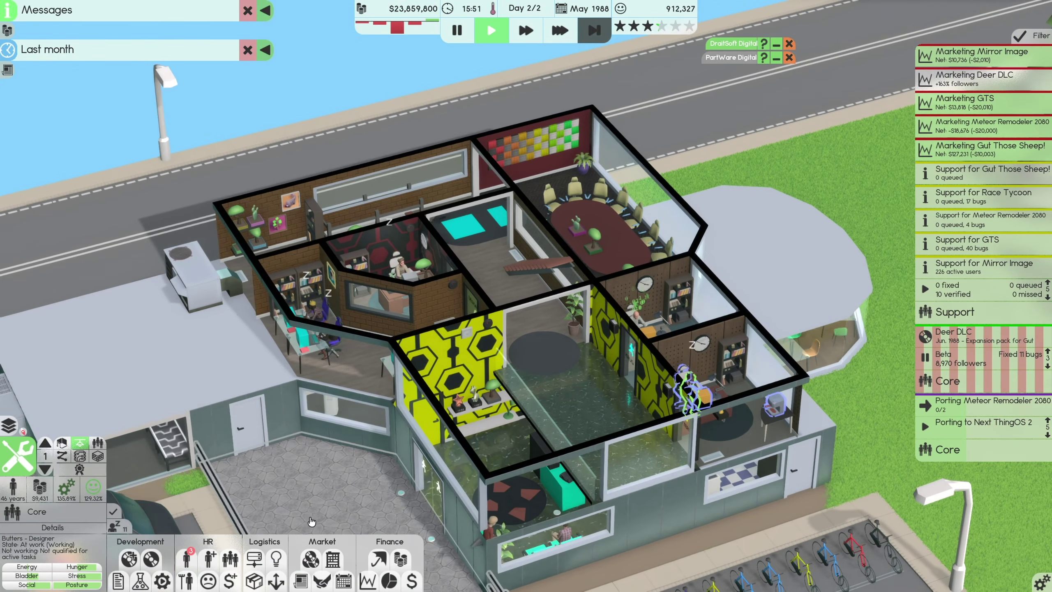
- Start a new software design named Frame OS with its type set to Game
{"action": "left_click", "coordinate": [312, 493]}
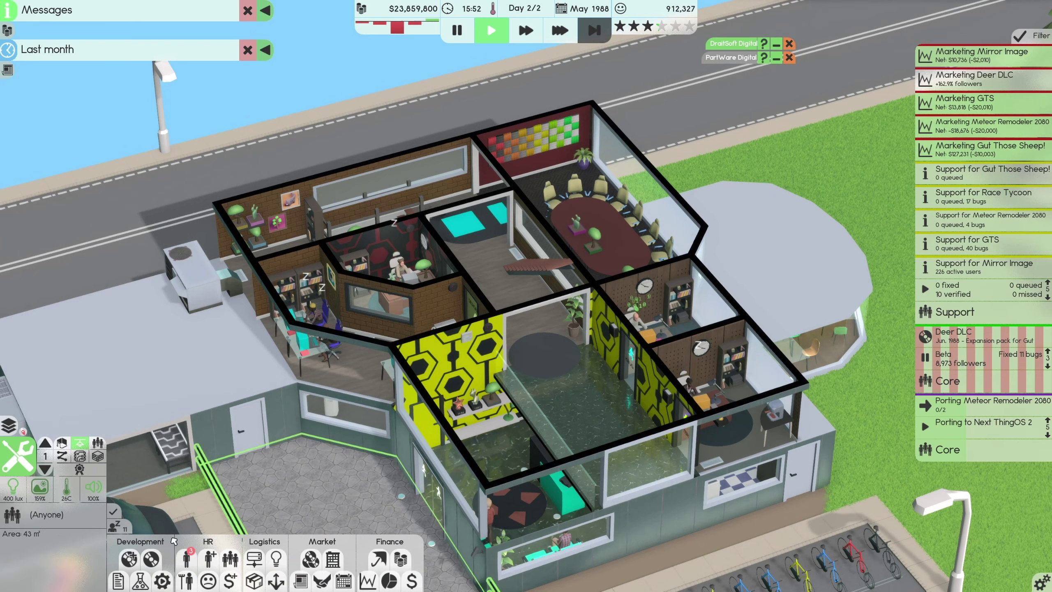
{"action": "left_click", "coordinate": [130, 559]}
{"action": "left_click", "coordinate": [238, 120]}
{"action": "type", "text": "Frame OS"}
{"action": "left_click", "coordinate": [266, 136]}
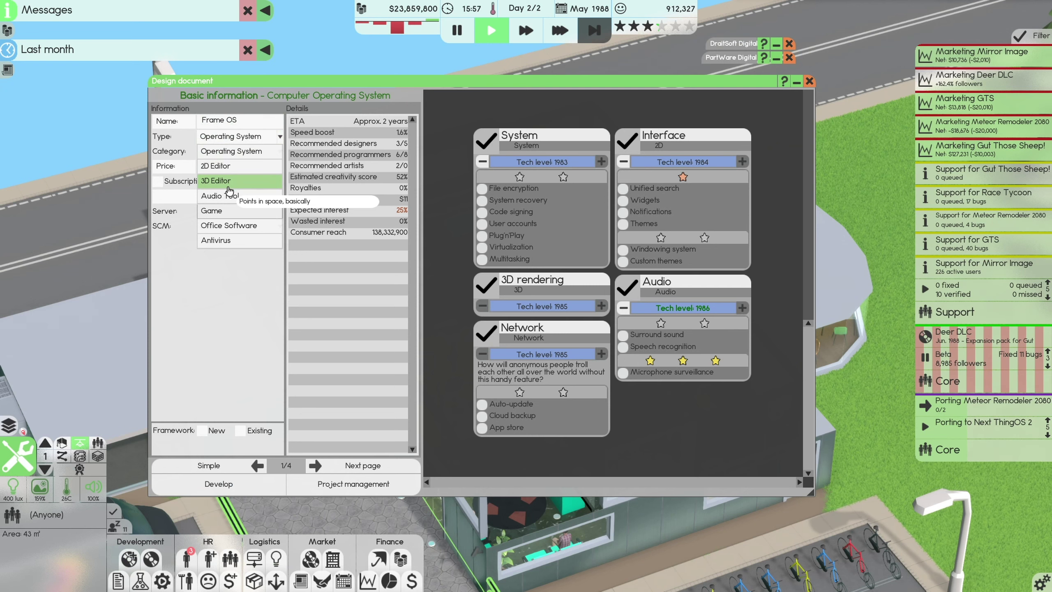
{"action": "left_click", "coordinate": [212, 210]}
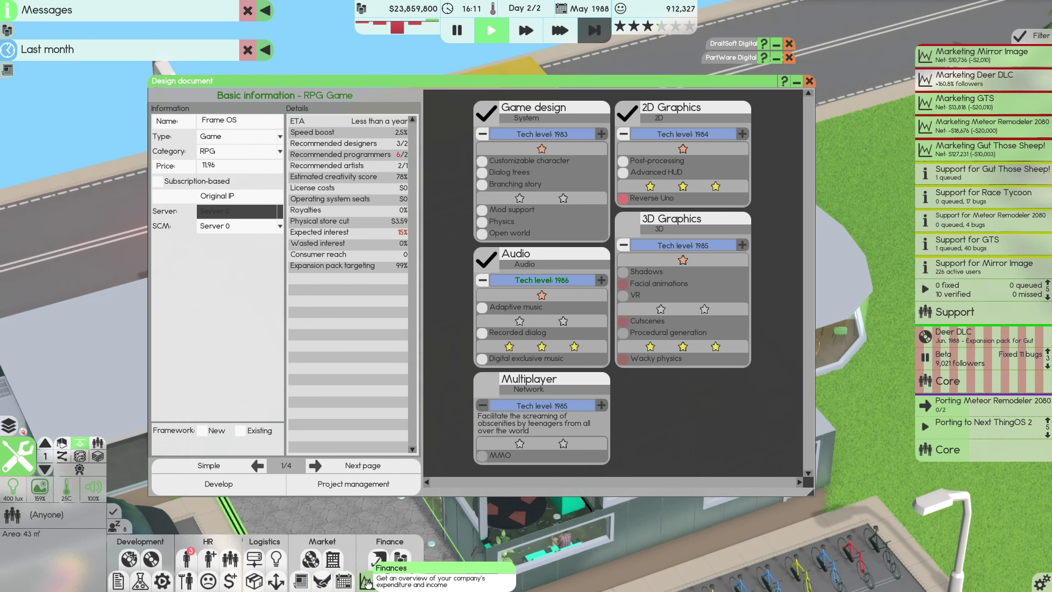
- Check the Network research status in the research overview, then close it
{"action": "left_click", "coordinate": [161, 580]}
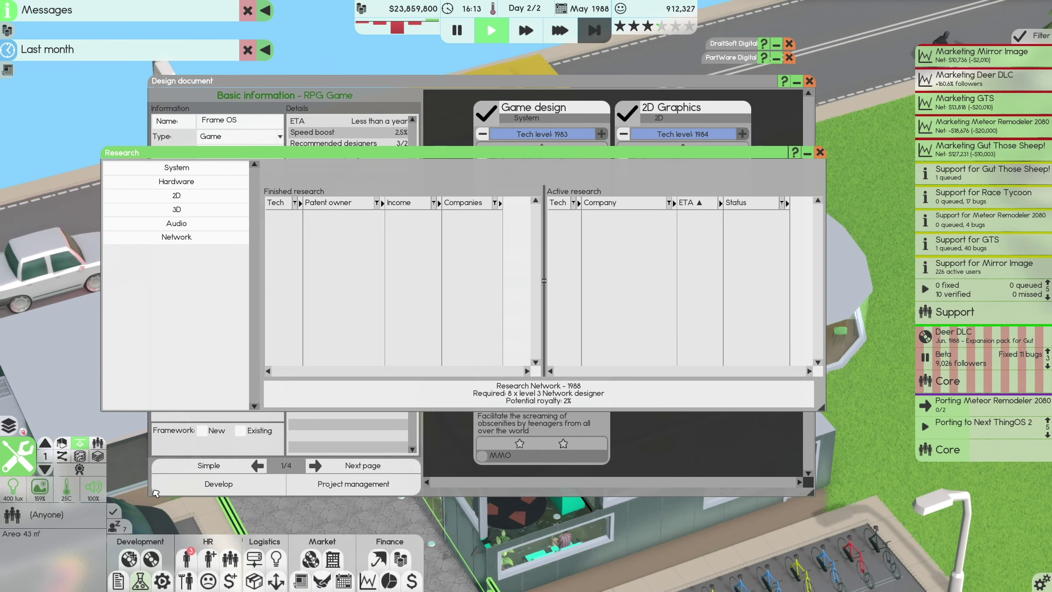
{"action": "left_click", "coordinate": [176, 238]}
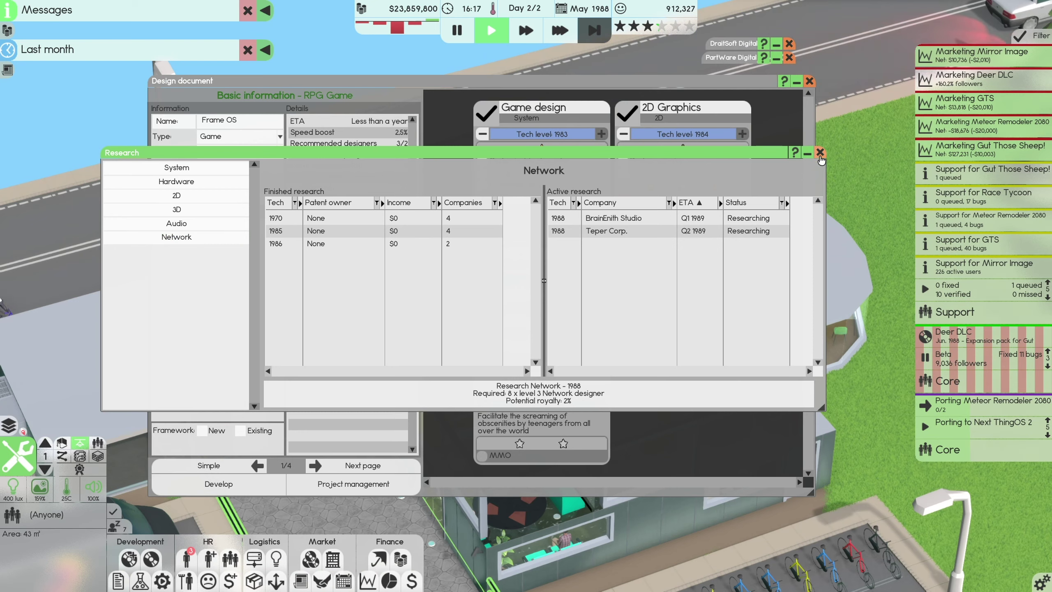
{"action": "left_click", "coordinate": [819, 152]}
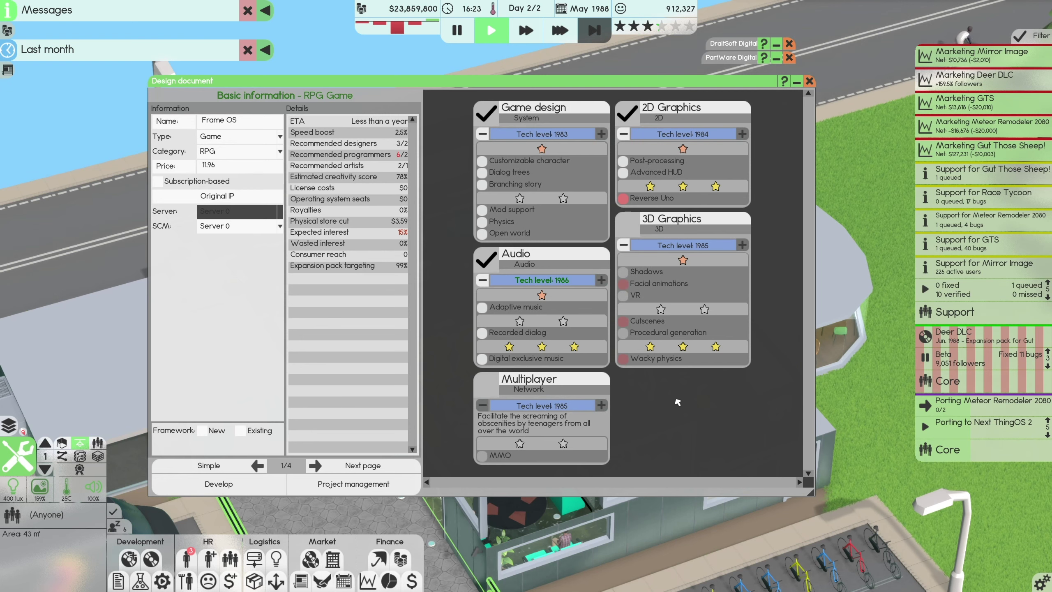
- Try the 3D Editor type with an OS dependency, then cancel the dependency choice
{"action": "left_click", "coordinate": [240, 136]}
{"action": "left_click", "coordinate": [230, 180]}
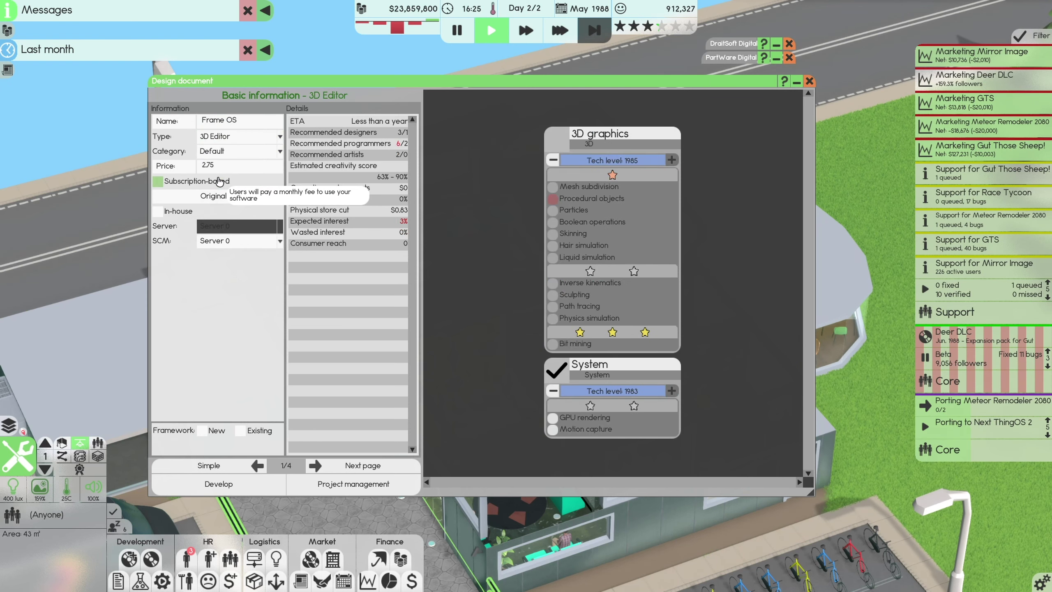
{"action": "left_click", "coordinate": [363, 465]}
{"action": "left_click", "coordinate": [184, 444]}
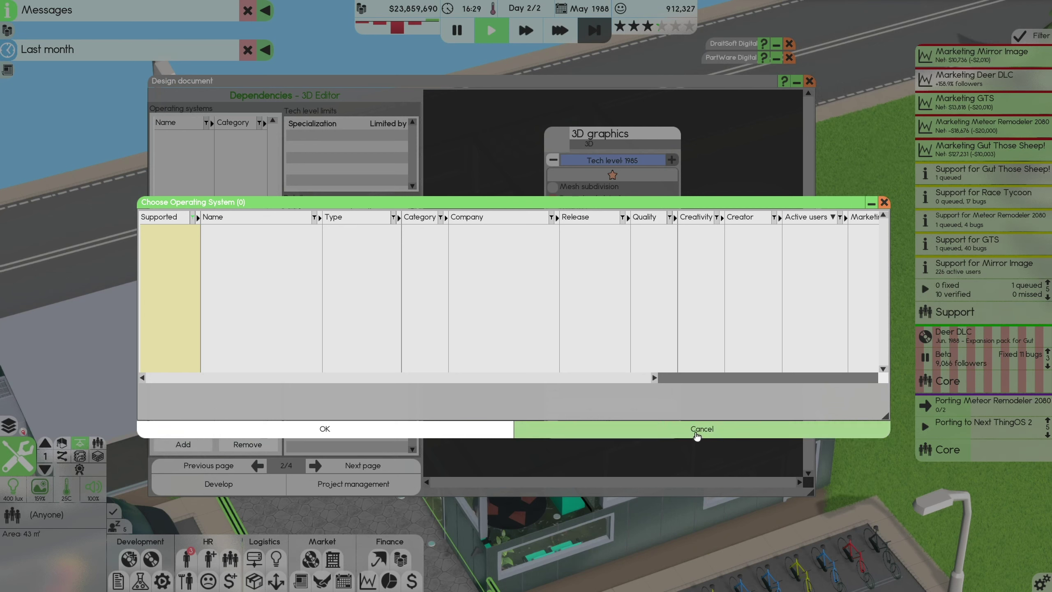
{"action": "left_click", "coordinate": [571, 427]}
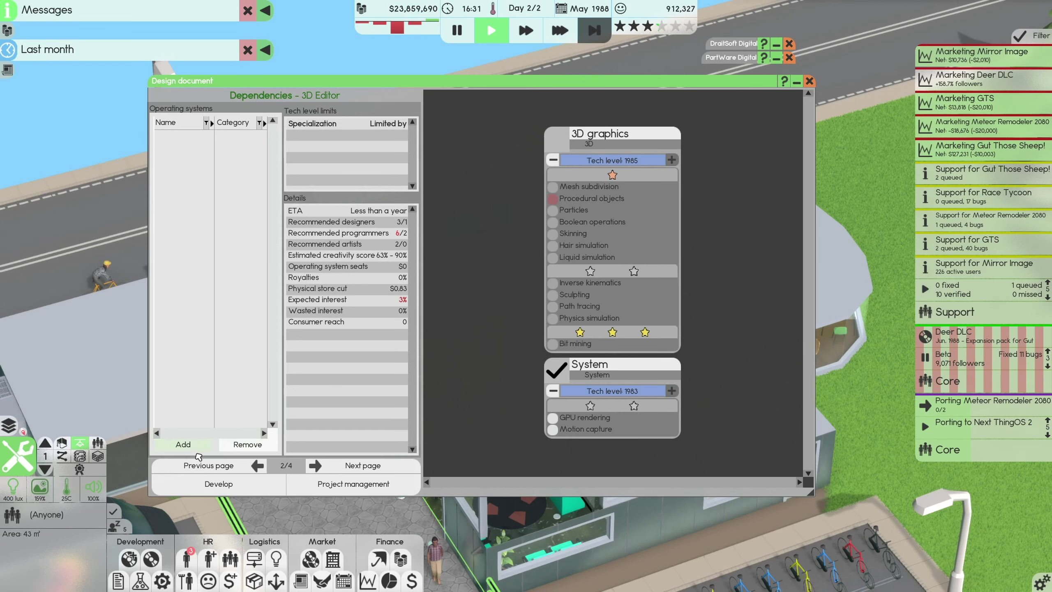
{"action": "left_click", "coordinate": [208, 465]}
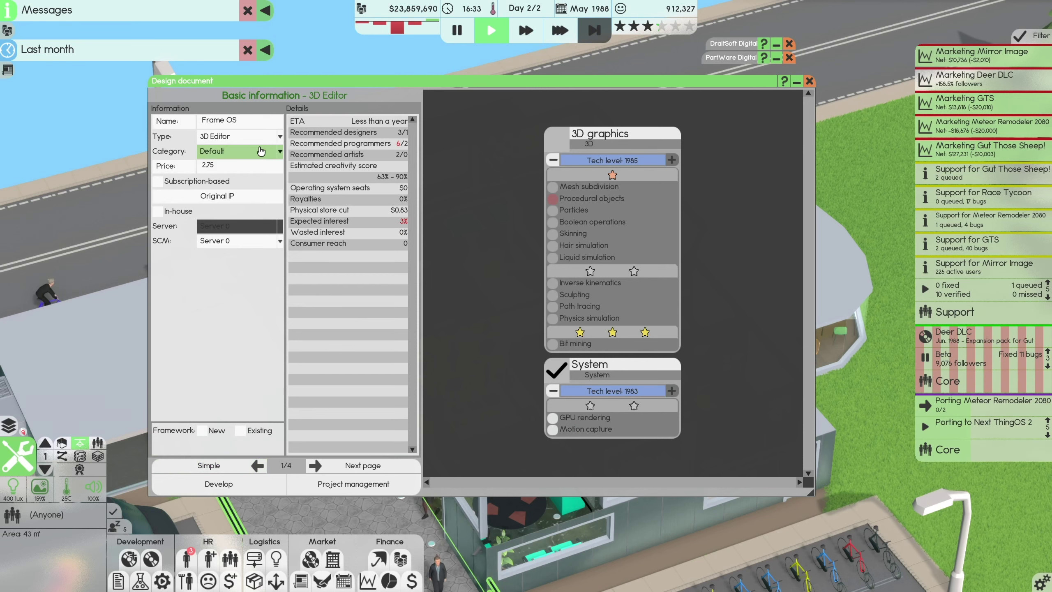
- Set the type to Operating System and page through the design pages
{"action": "left_click", "coordinate": [239, 136]}
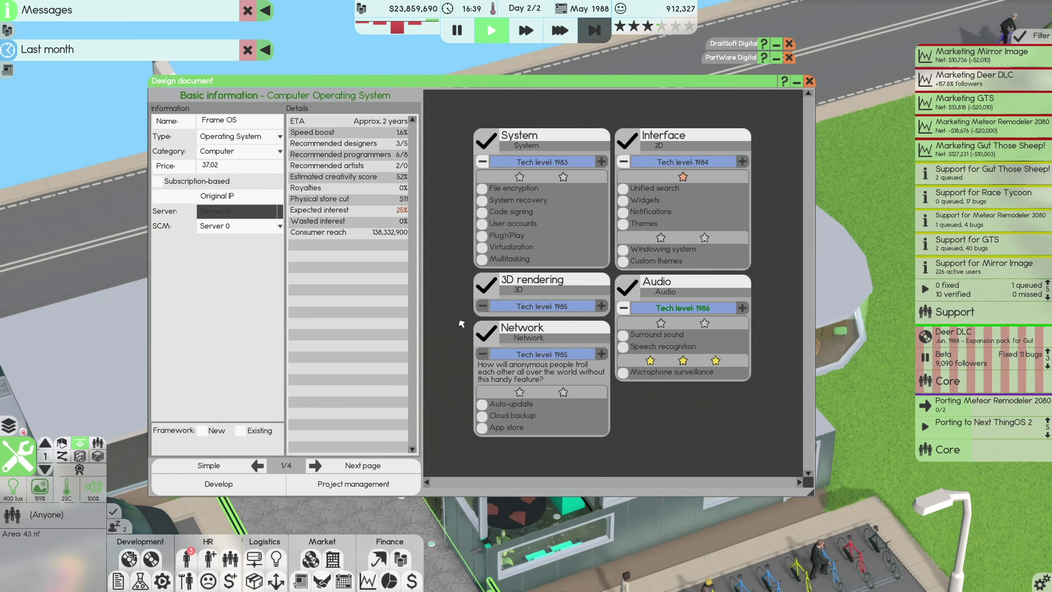
{"action": "left_click", "coordinate": [363, 465]}
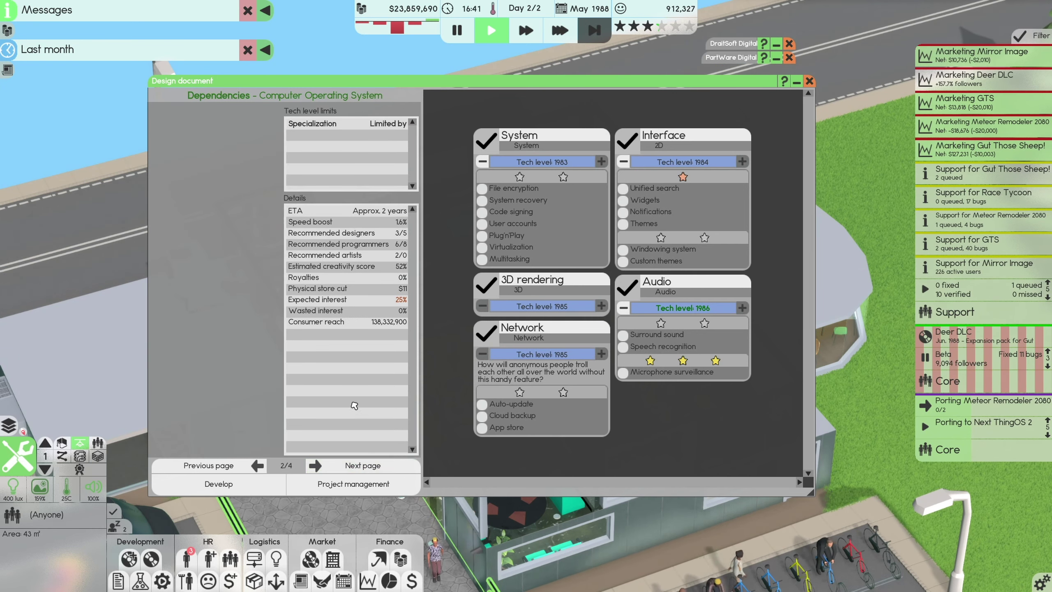
{"action": "left_click", "coordinate": [357, 465]}
{"action": "left_click", "coordinate": [232, 467]}
{"action": "left_click", "coordinate": [233, 466]}
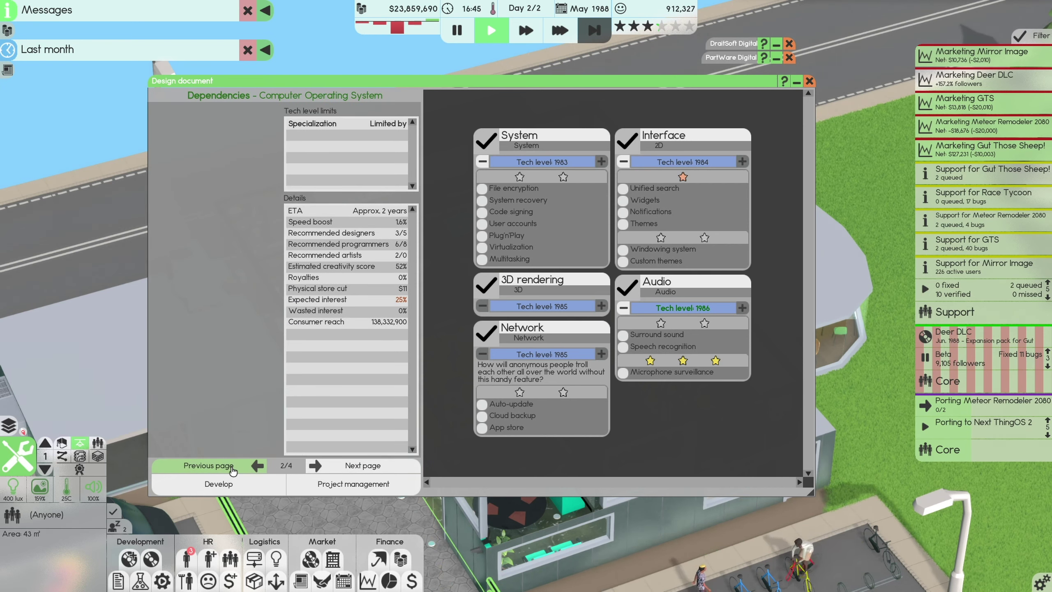
{"action": "left_click", "coordinate": [232, 467]}
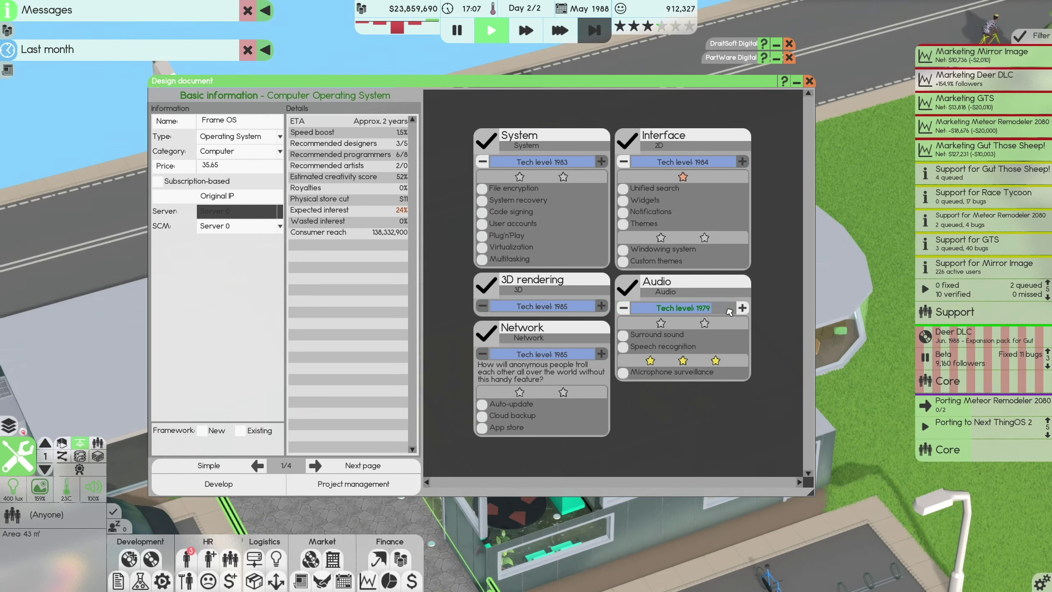
- Raise the audio tech level and lower the system tech level by two
{"action": "left_click", "coordinate": [740, 308]}
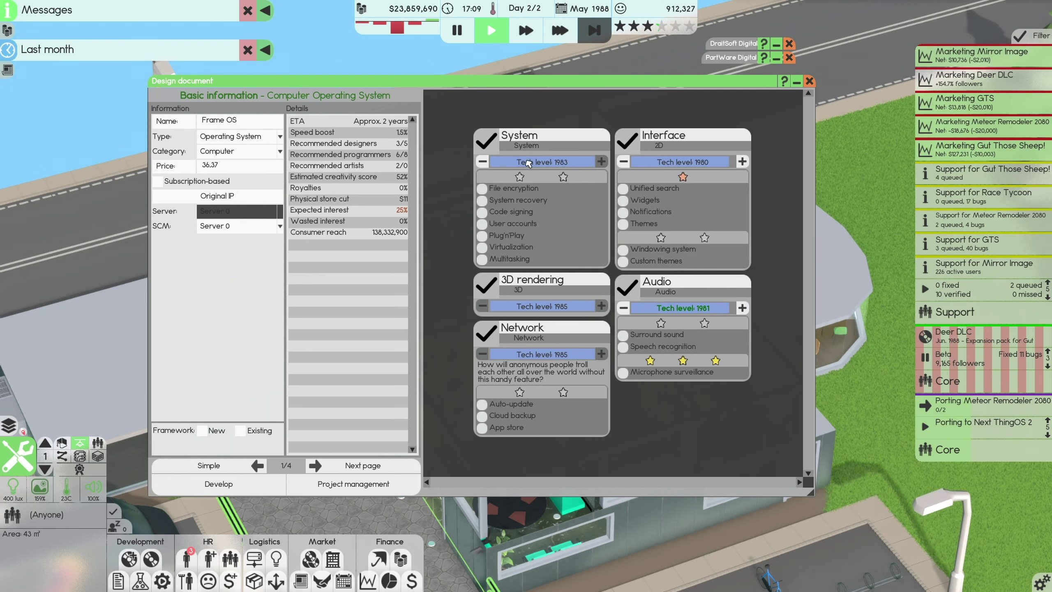
{"action": "left_click", "coordinate": [483, 163]}
{"action": "left_click", "coordinate": [483, 162]}
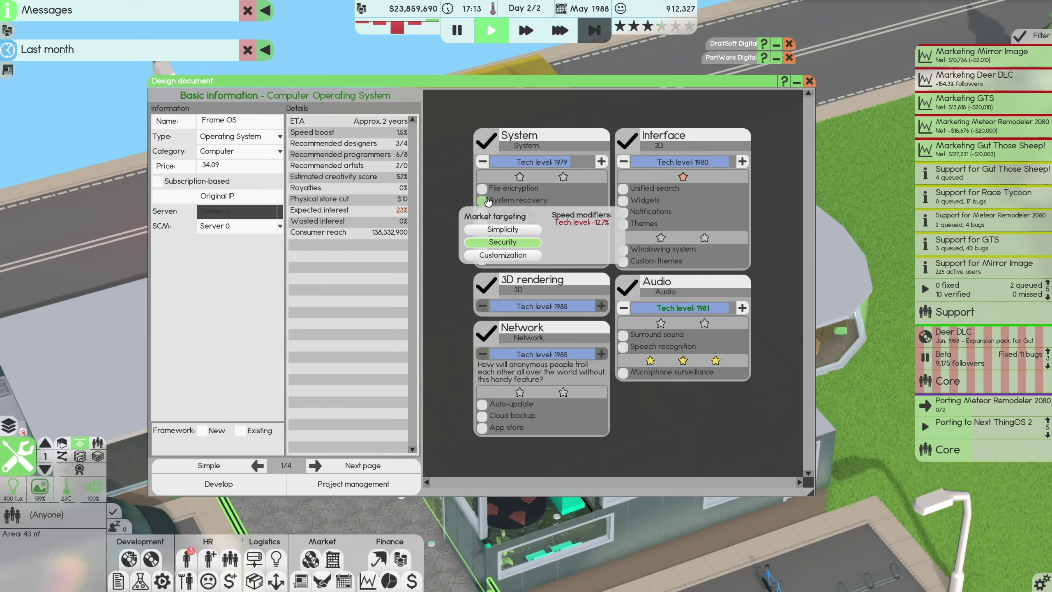
- Analyze the operating system market and apply the suggested target
{"action": "left_click", "coordinate": [362, 465]}
{"action": "left_click", "coordinate": [362, 465]}
{"action": "left_click", "coordinate": [178, 109]}
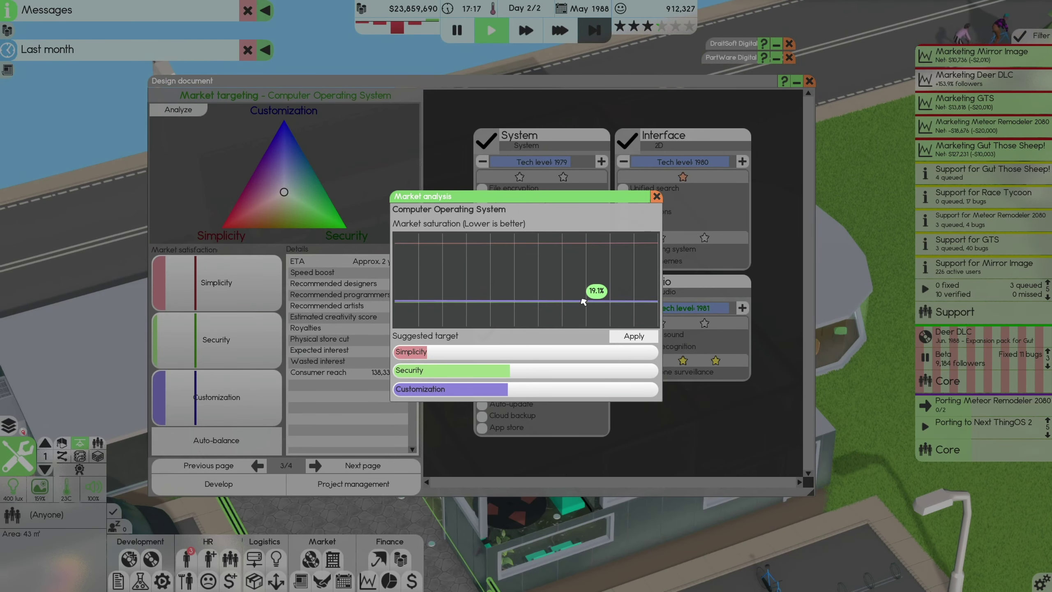
{"action": "left_click", "coordinate": [634, 336]}
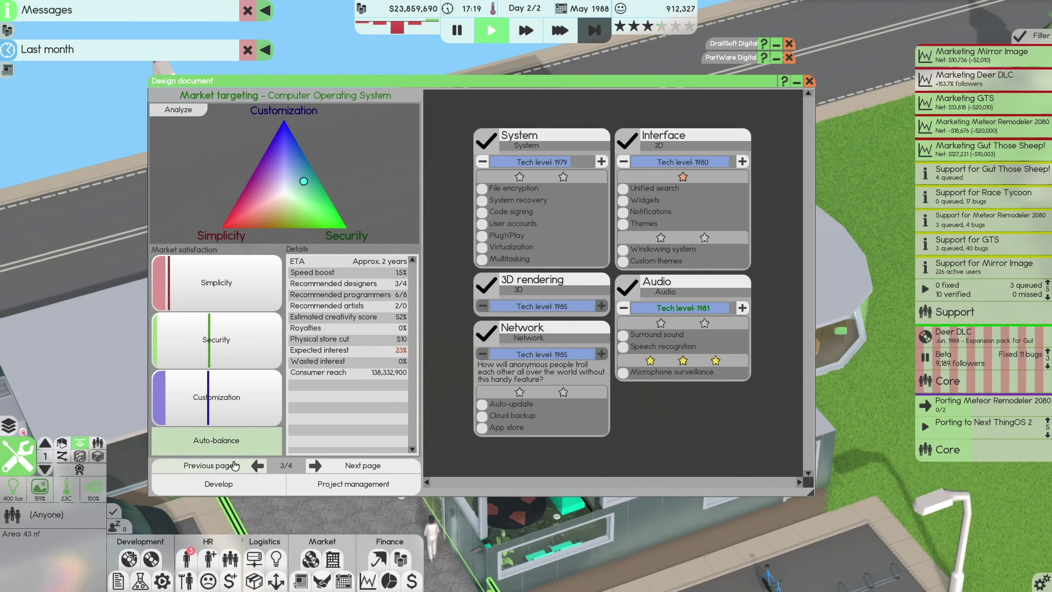
{"action": "left_click", "coordinate": [208, 465]}
{"action": "left_click", "coordinate": [362, 465]}
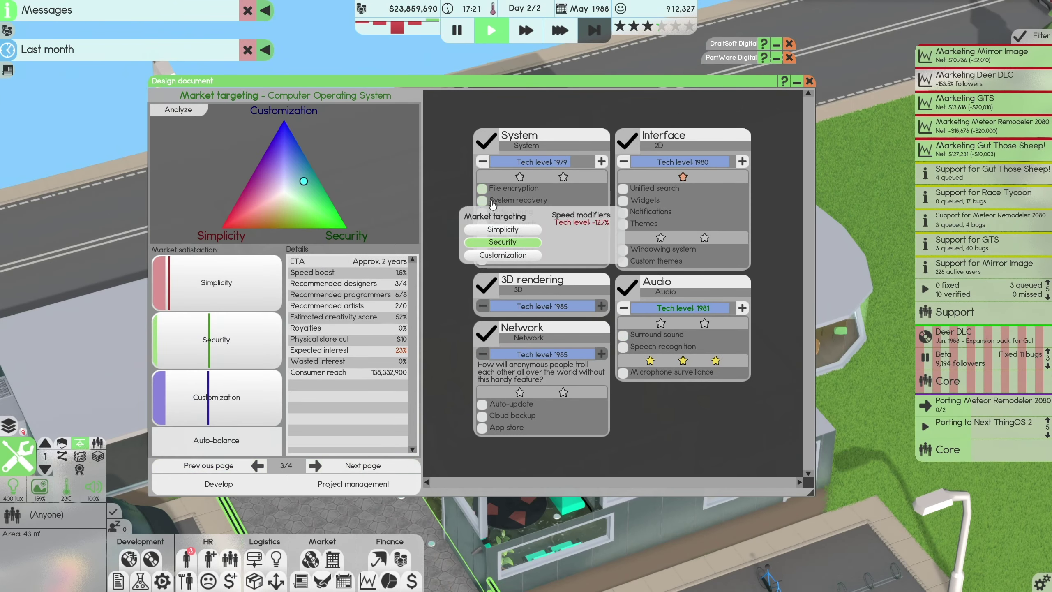
- Add the File encryption, Auto-update and App store features
{"action": "left_click", "coordinate": [488, 194]}
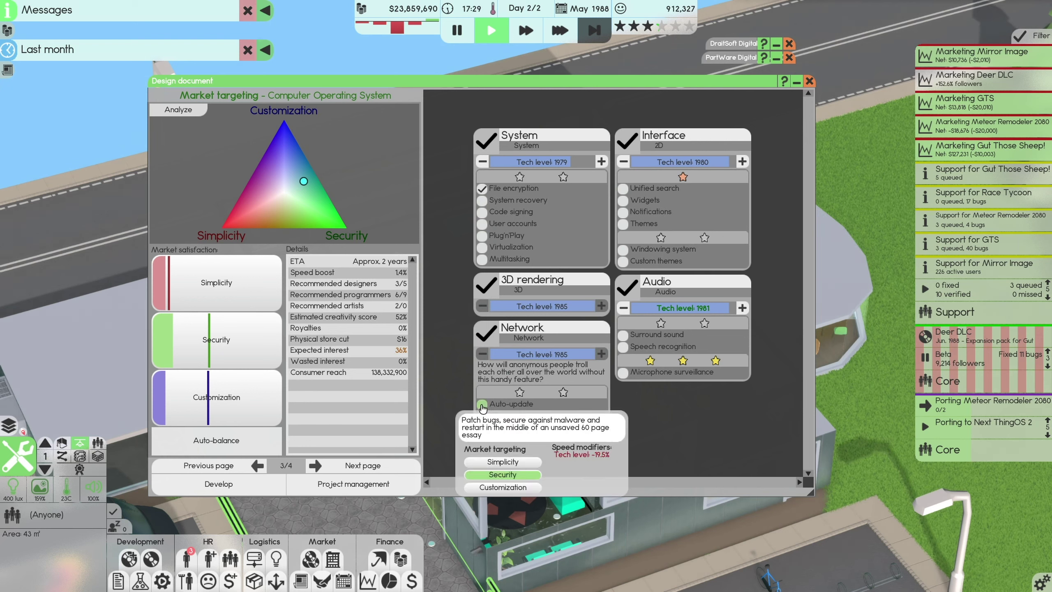
{"action": "left_click", "coordinate": [483, 408]}
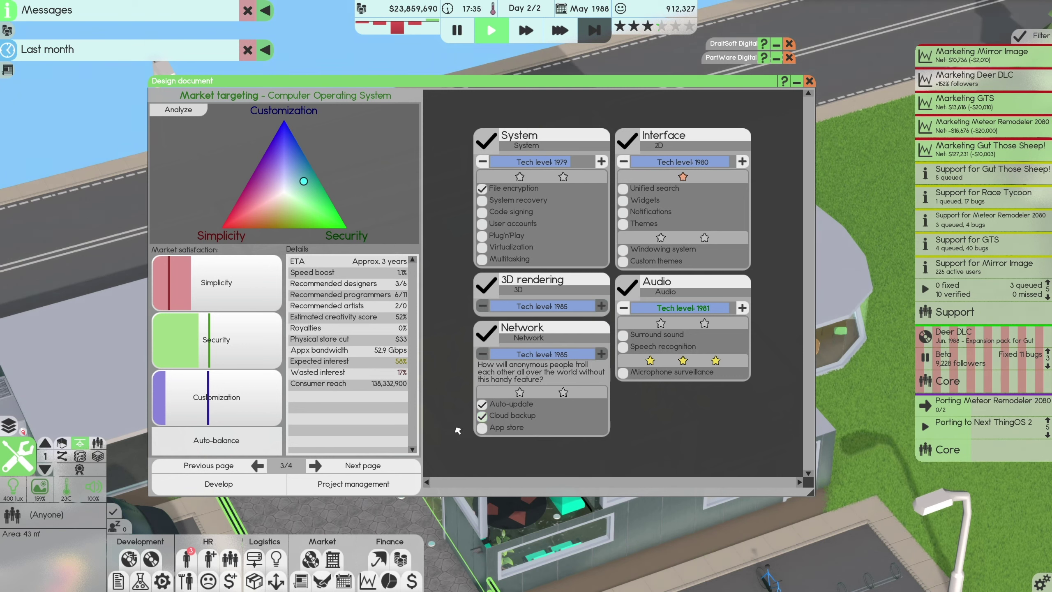
{"action": "left_click", "coordinate": [483, 427]}
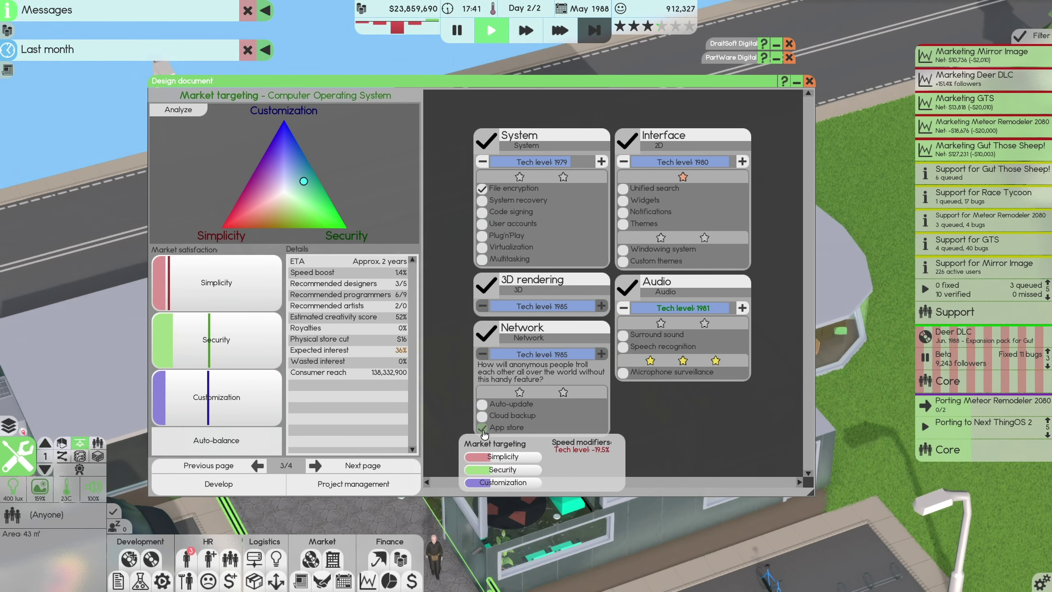
- Auto-balance and apply the market target, drop App store, and keep audio at 1981
{"action": "left_click", "coordinate": [215, 440]}
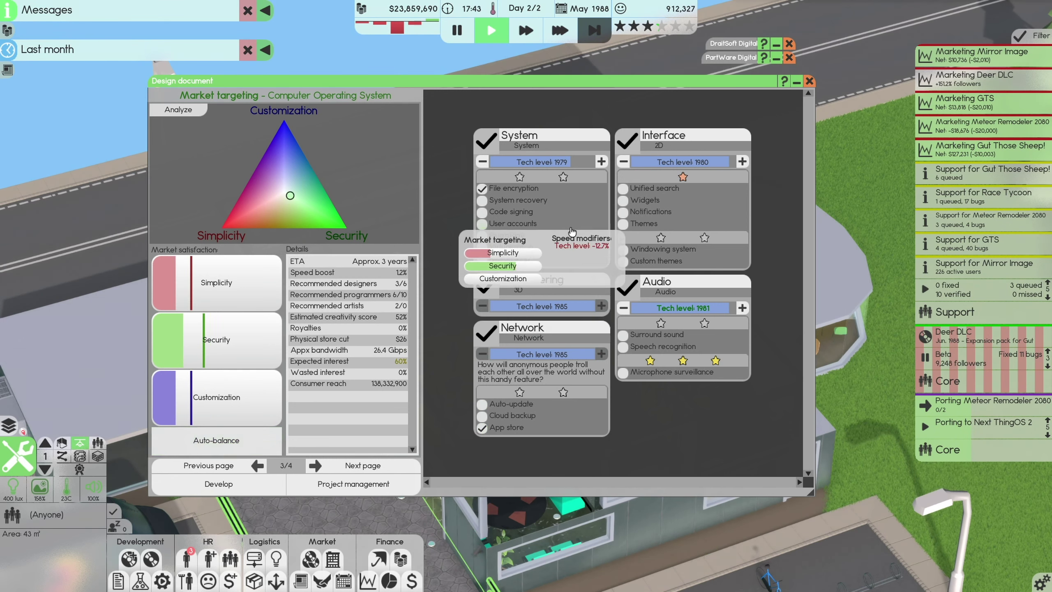
{"action": "left_click", "coordinate": [179, 109]}
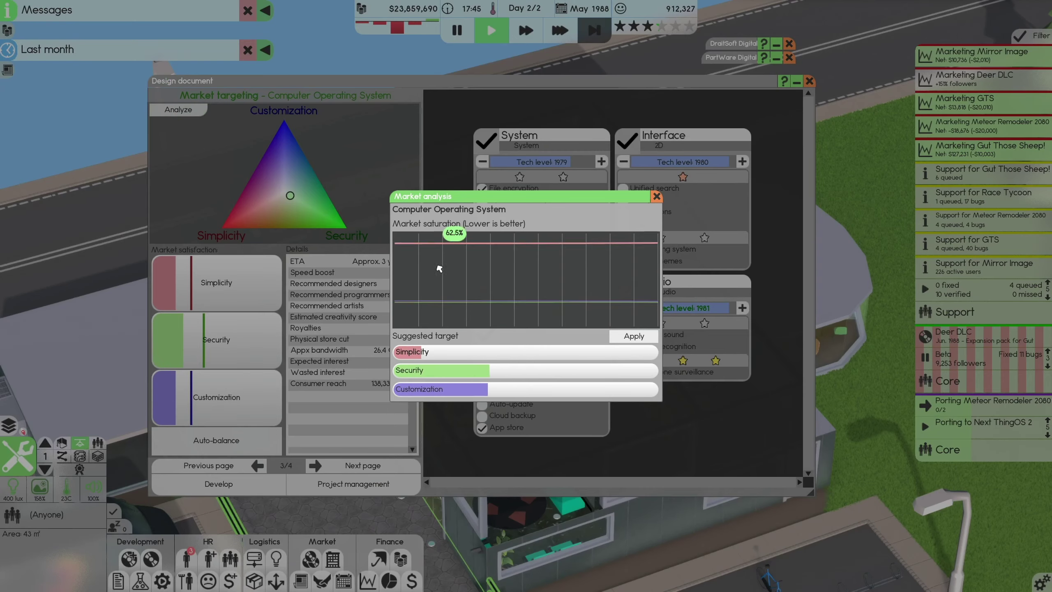
{"action": "left_click", "coordinate": [633, 337]}
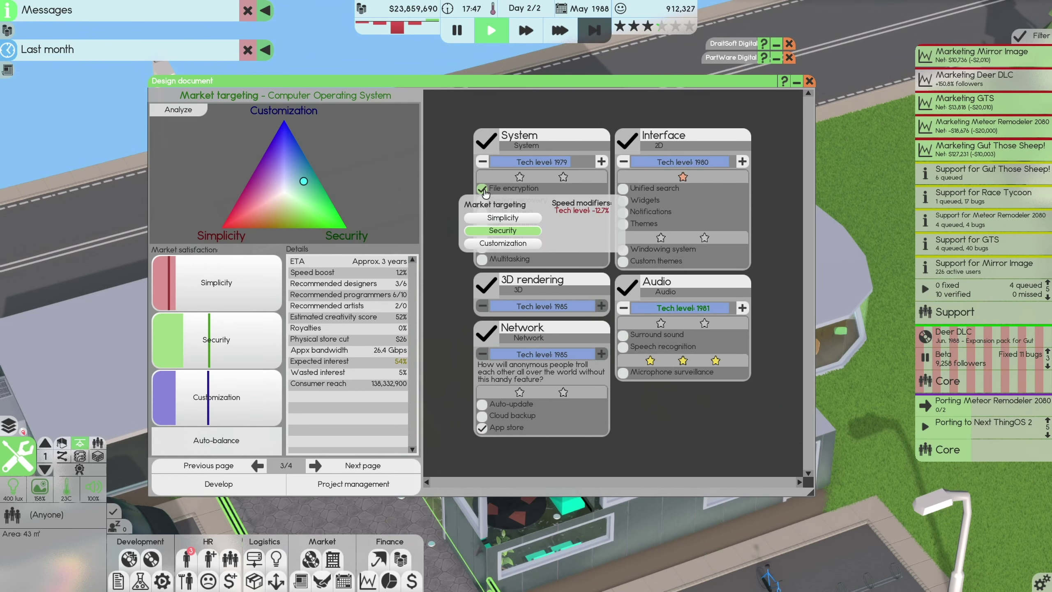
{"action": "left_click", "coordinate": [482, 427]}
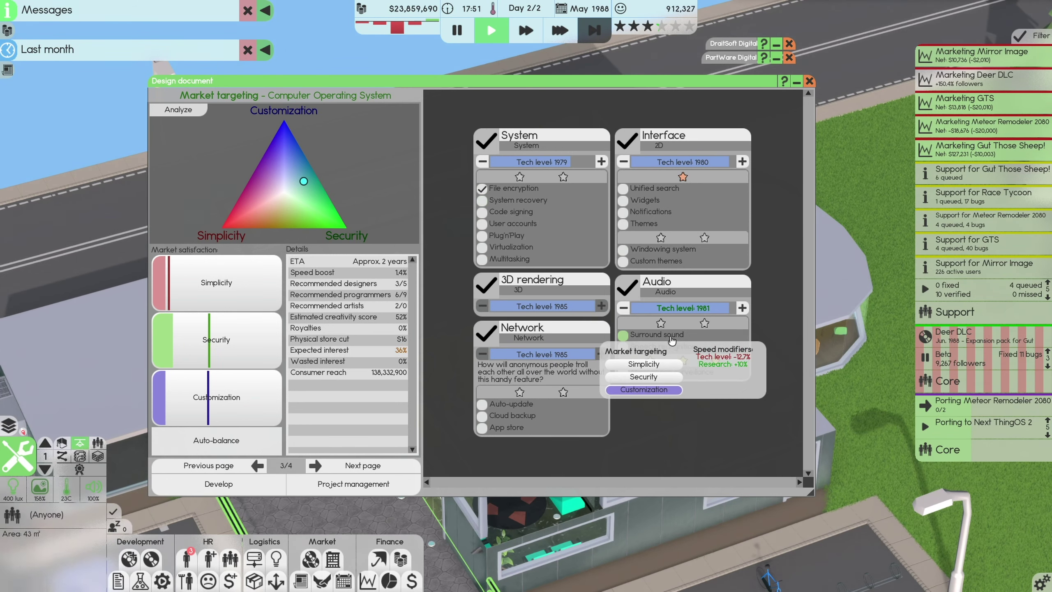
{"action": "left_click", "coordinate": [743, 308]}
{"action": "left_click", "coordinate": [623, 307]}
{"action": "left_click", "coordinate": [623, 308]}
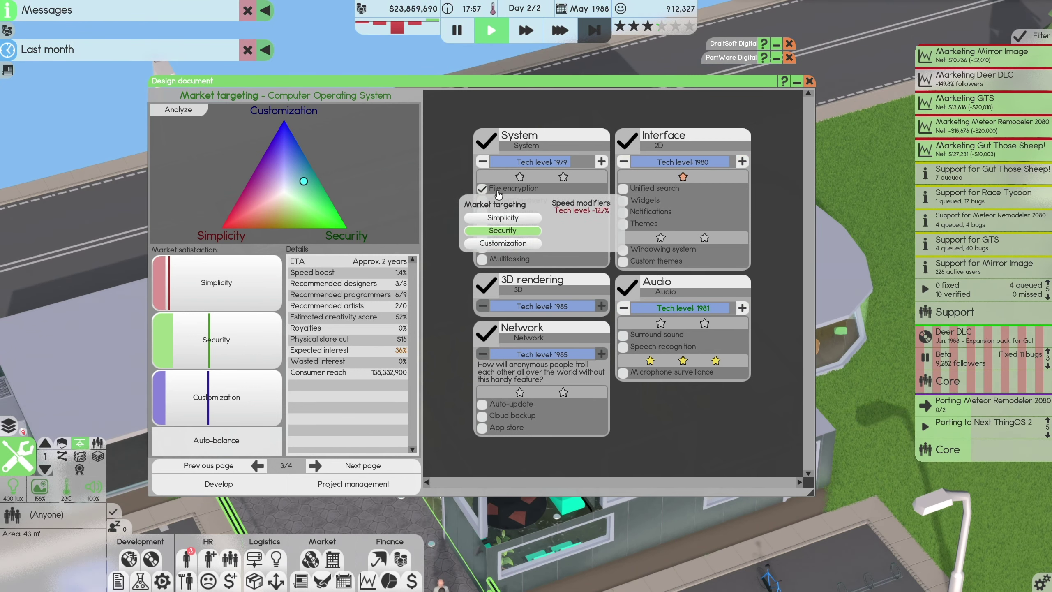
- Add System recovery, Themes, Surround sound and App store, discarding multitasking and custom themes
{"action": "left_click", "coordinate": [482, 200]}
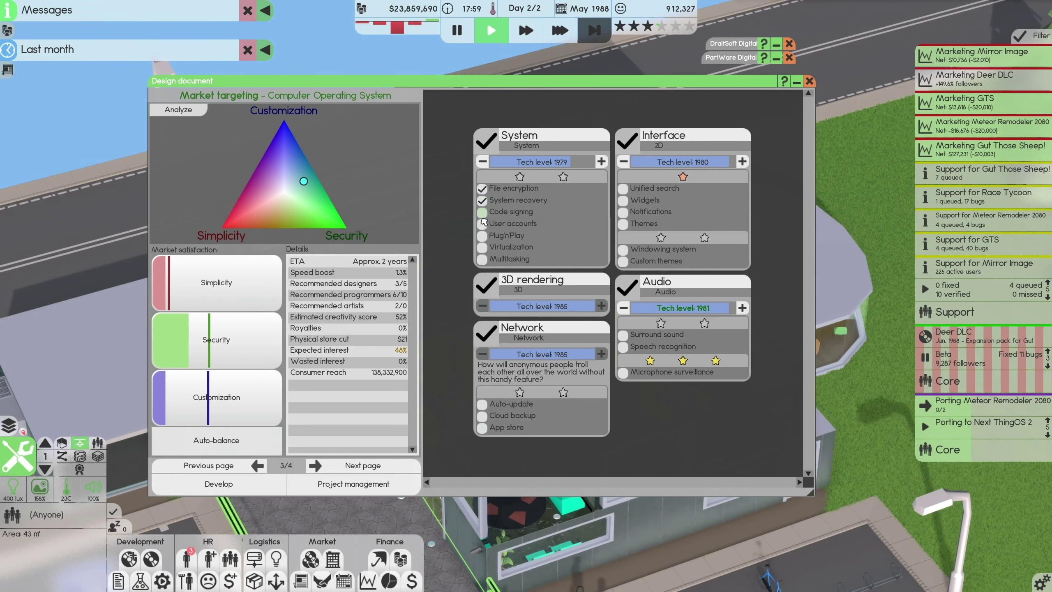
{"action": "left_click", "coordinate": [483, 259]}
{"action": "left_click", "coordinate": [482, 259]}
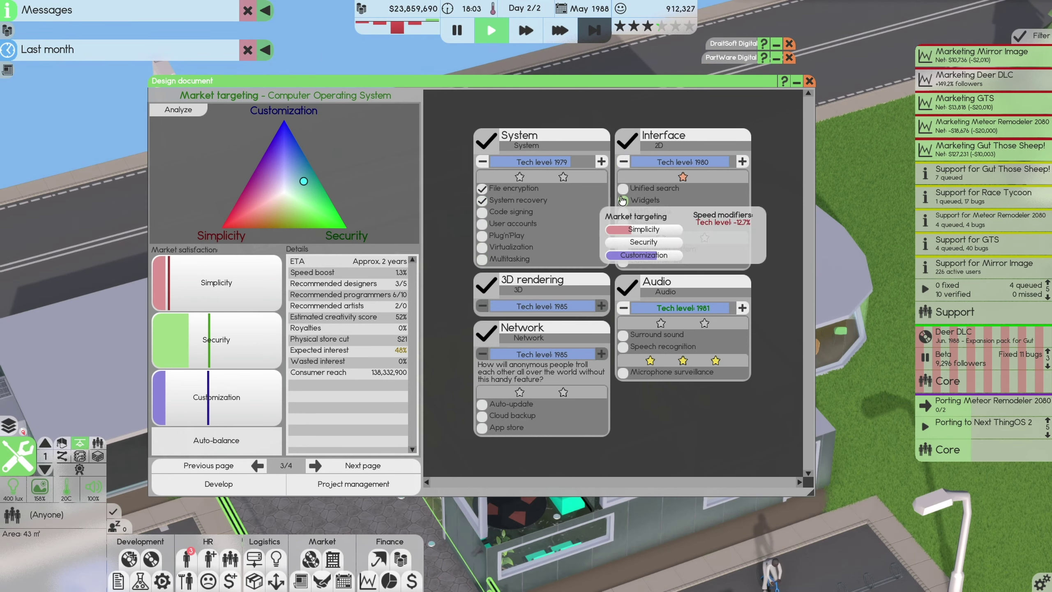
{"action": "left_click", "coordinate": [623, 224]}
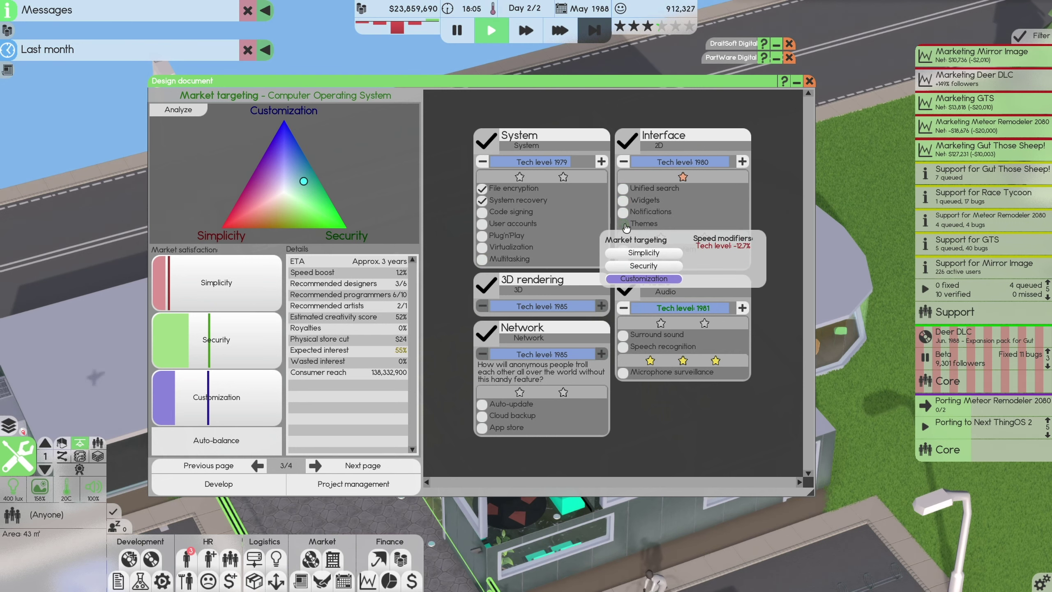
{"action": "left_click", "coordinate": [623, 249]}
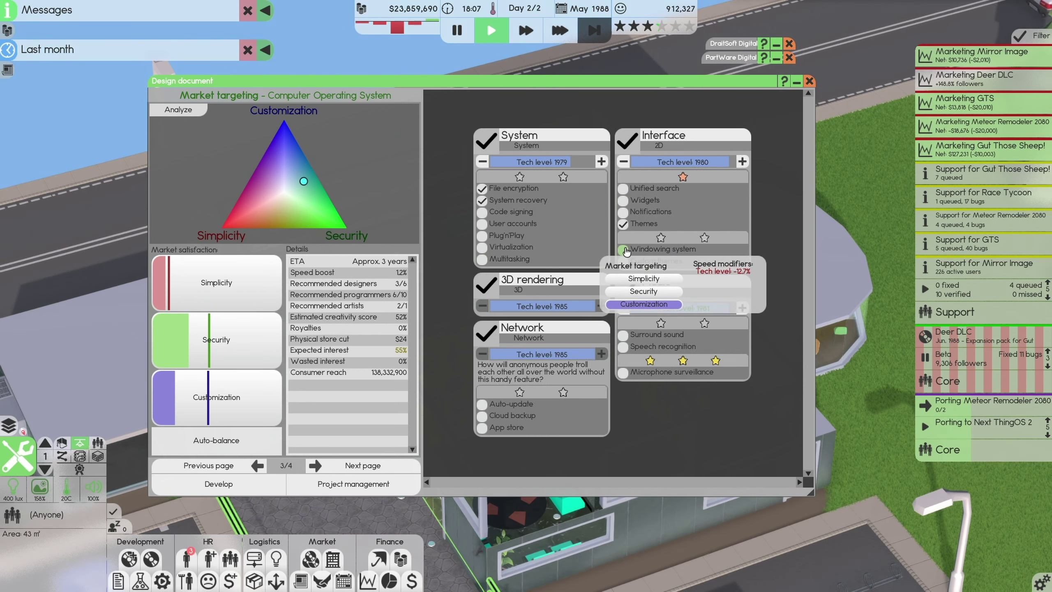
{"action": "left_click", "coordinate": [623, 223]}
{"action": "left_click", "coordinate": [623, 261]}
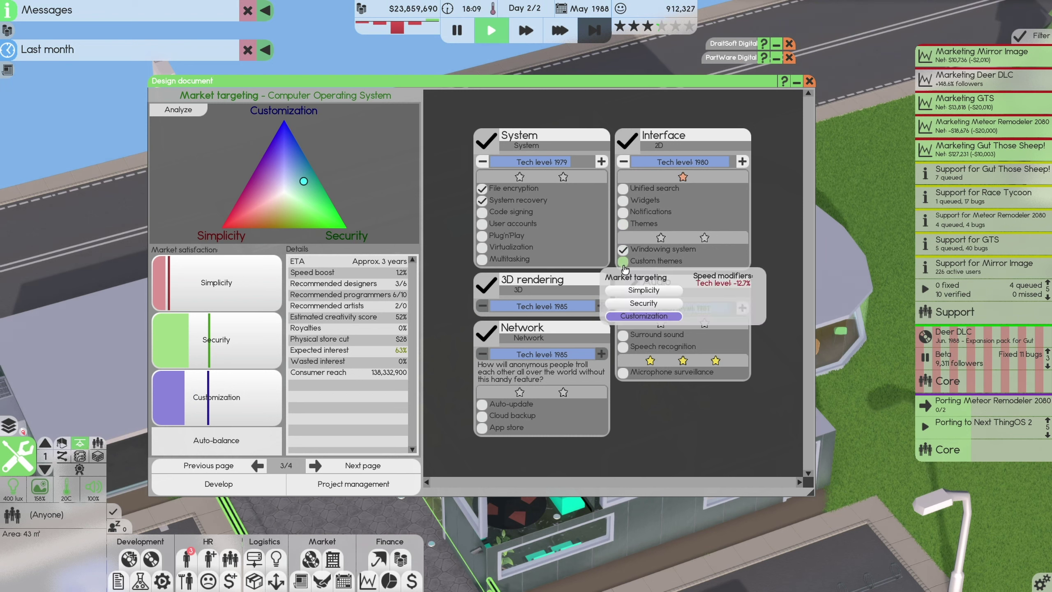
{"action": "left_click", "coordinate": [622, 224]}
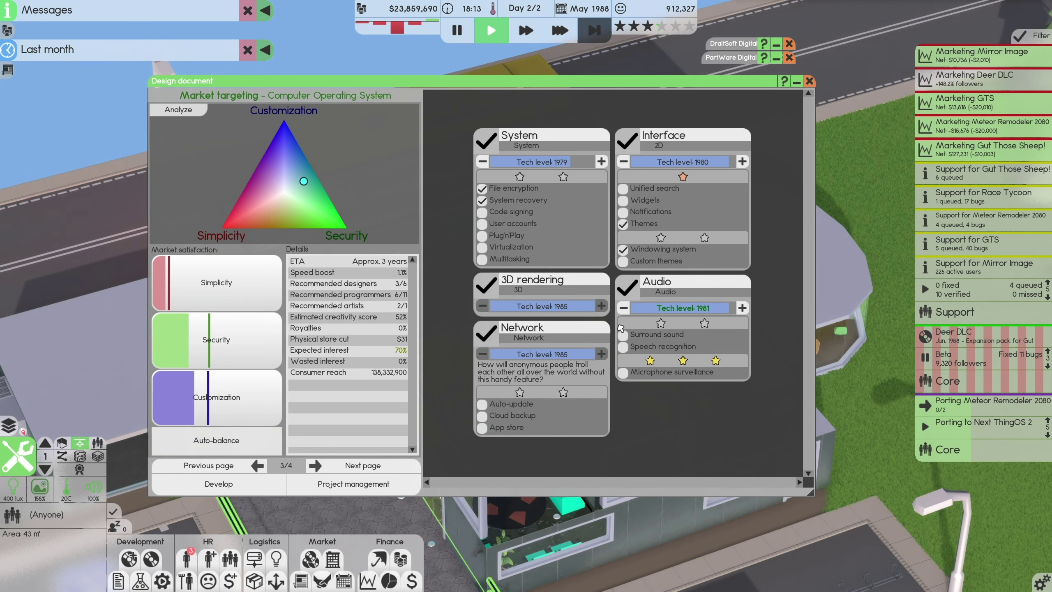
{"action": "left_click", "coordinate": [624, 336]}
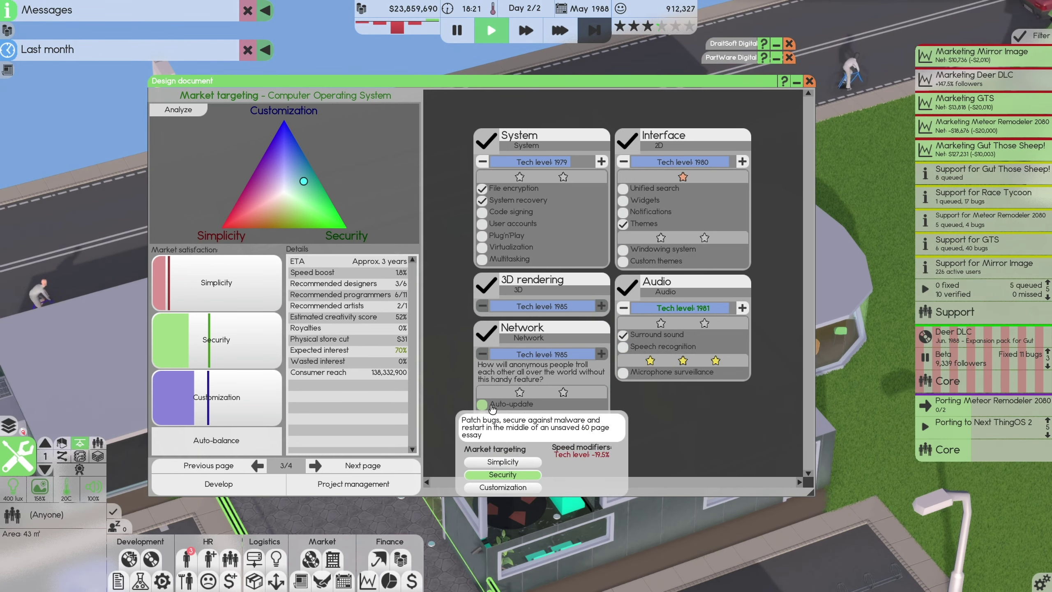
{"action": "left_click", "coordinate": [490, 427]}
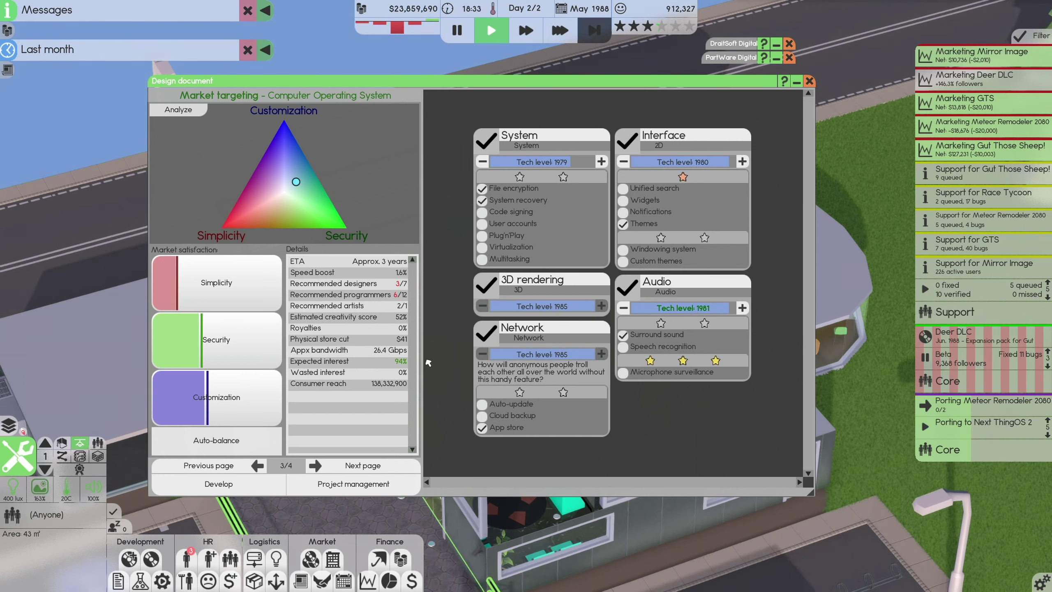
- Set Frame OS to use an existing framework (none available) and add Auto-update
{"action": "left_click", "coordinate": [209, 465]}
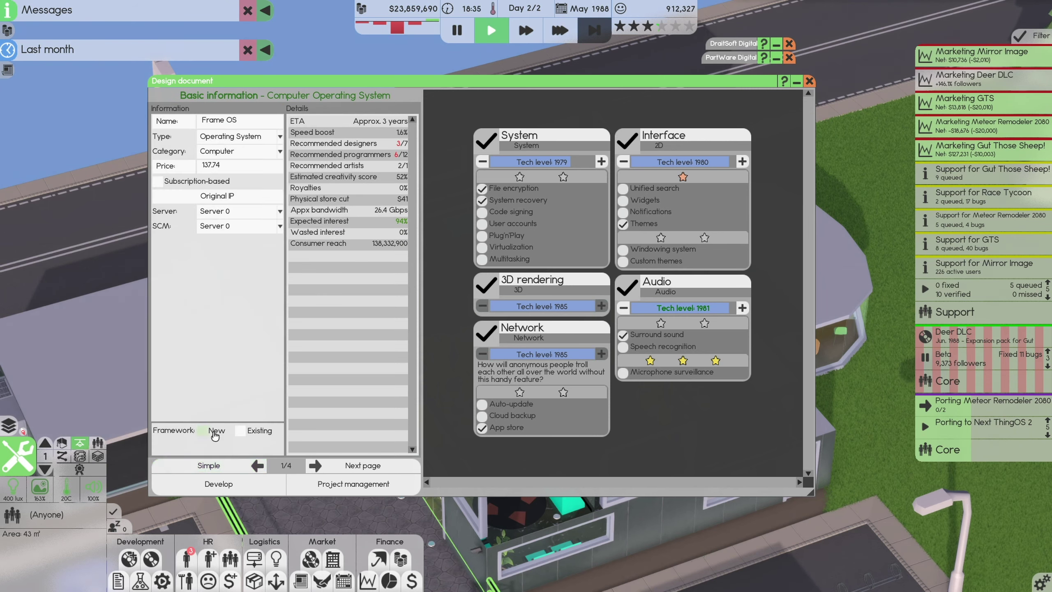
{"action": "left_click", "coordinate": [238, 431]}
{"action": "left_click", "coordinate": [206, 442]}
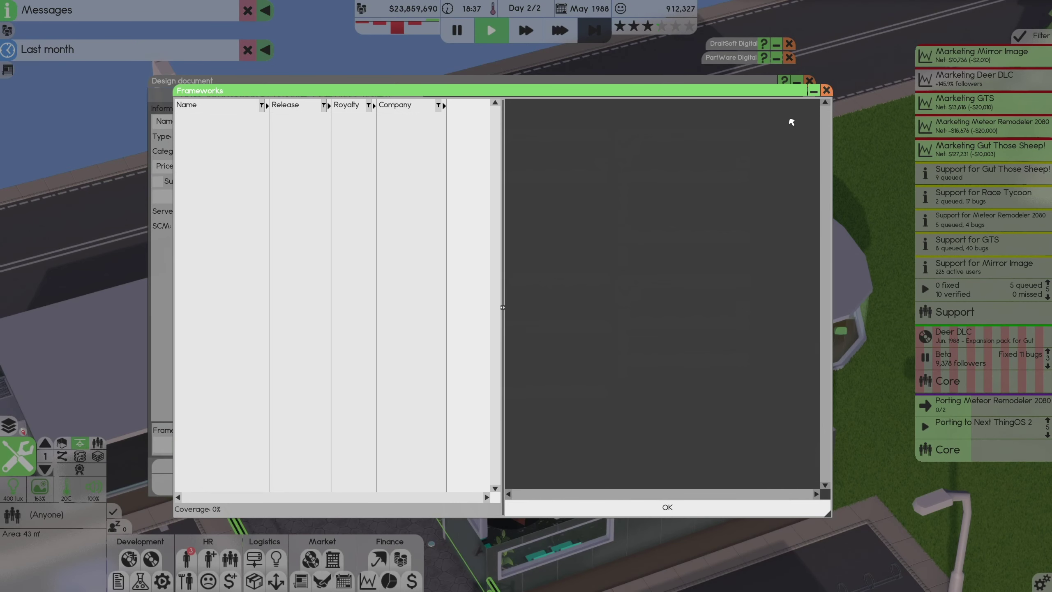
{"action": "left_click", "coordinate": [824, 90]}
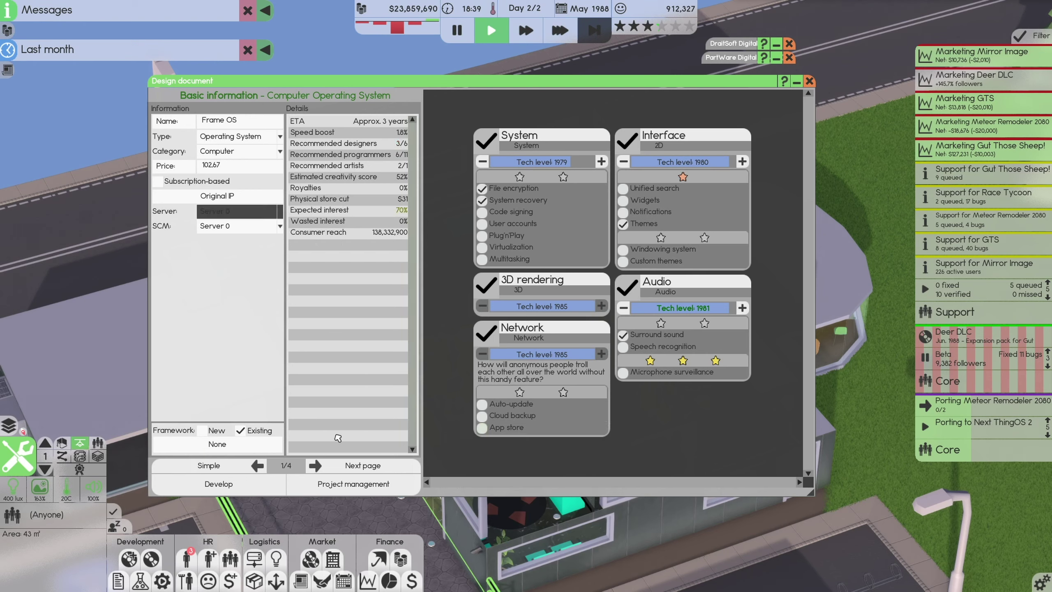
{"action": "left_click", "coordinate": [217, 444]}
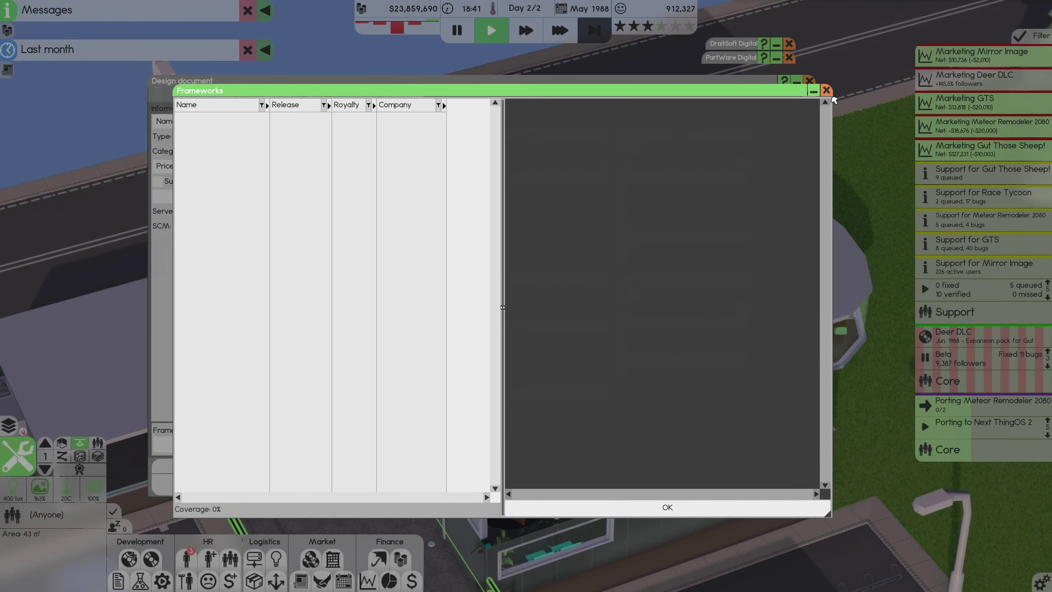
{"action": "left_click", "coordinate": [827, 90]}
{"action": "left_click", "coordinate": [483, 404]}
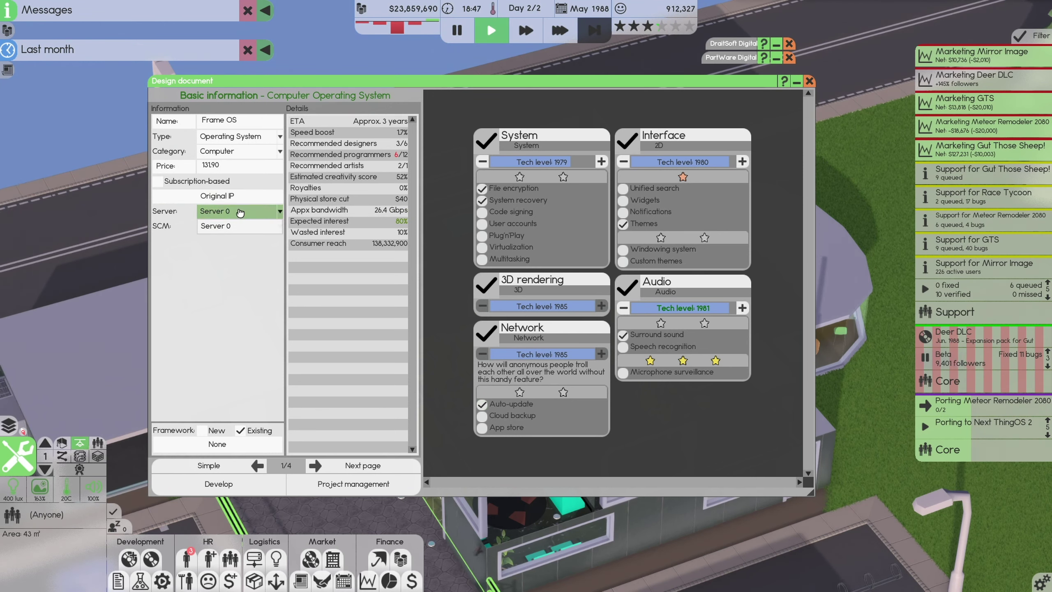
- Close the Frame OS design, inspect the basement server, then return upstairs to Mirror Image support
{"action": "left_click", "coordinate": [808, 81]}
{"action": "scroll", "coordinate": [277, 123], "scroll_direction": "up", "scroll_amount": 3}
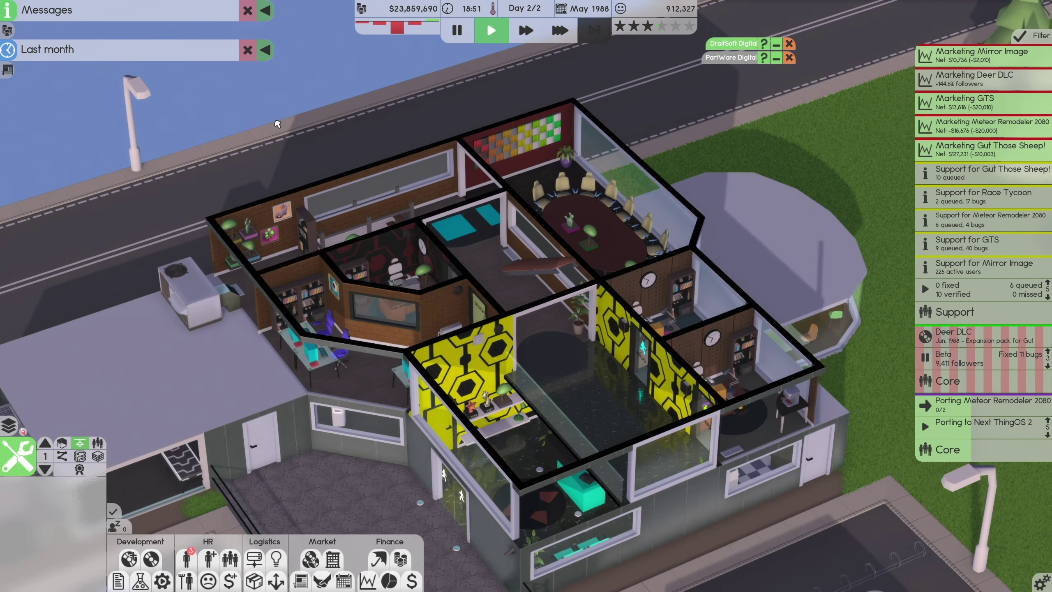
{"action": "scroll", "coordinate": [277, 123], "scroll_direction": "down", "scroll_amount": 4}
{"action": "scroll", "coordinate": [329, 206], "scroll_direction": "down", "scroll_amount": 2}
{"action": "key", "text": "Page_Down"}
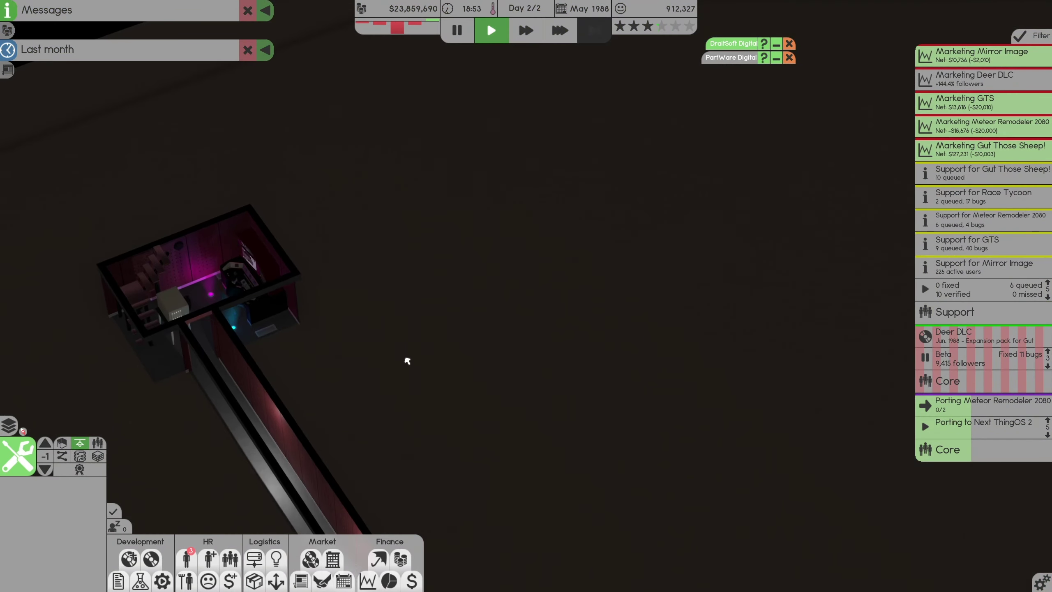
{"action": "scroll", "coordinate": [406, 360], "scroll_direction": "up", "scroll_amount": 3}
{"action": "left_click", "coordinate": [353, 282]}
{"action": "scroll", "coordinate": [411, 345], "scroll_direction": "up", "scroll_amount": 3}
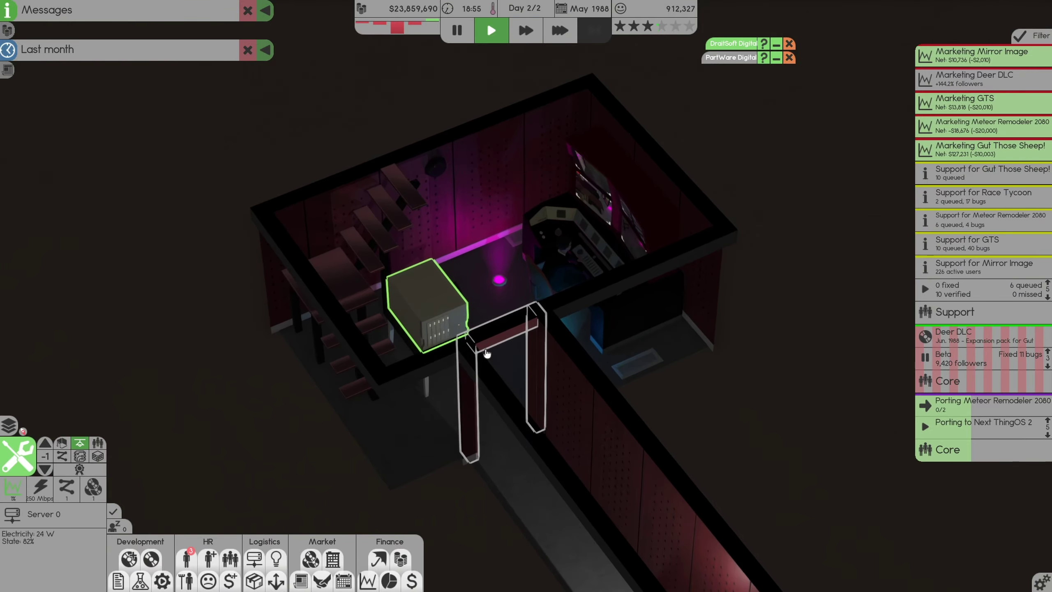
{"action": "left_click_drag", "start_coordinate": [486, 353], "coordinate": [470, 350]}
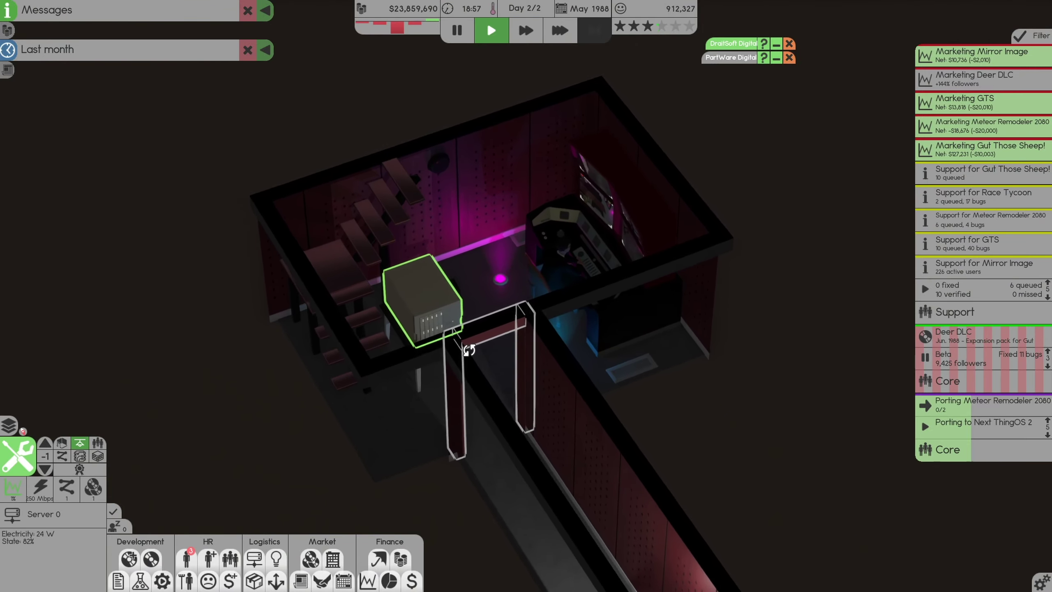
{"action": "scroll", "coordinate": [469, 351], "scroll_direction": "down", "scroll_amount": 3}
{"action": "key", "text": "Page_Up"}
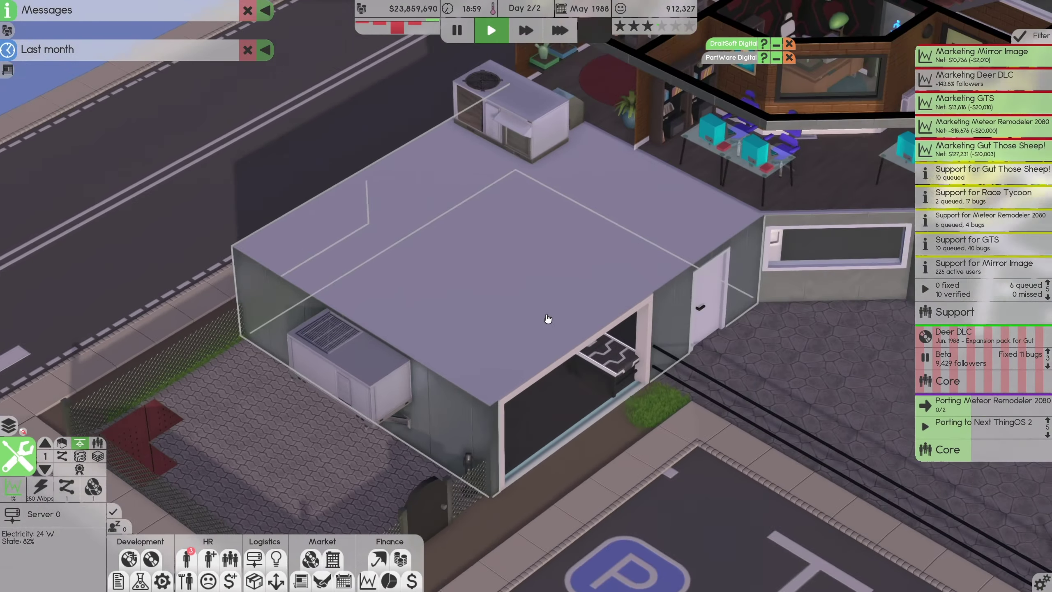
{"action": "scroll", "coordinate": [548, 319], "scroll_direction": "down", "scroll_amount": 5}
{"action": "scroll", "coordinate": [493, 312], "scroll_direction": "down", "scroll_amount": 2}
{"action": "left_click", "coordinate": [460, 320]}
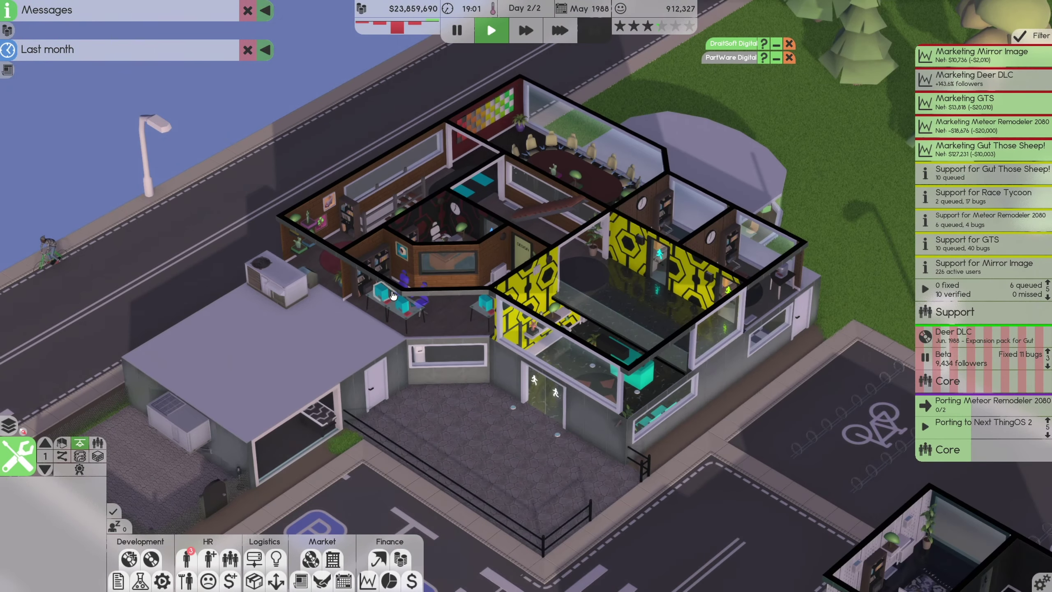
{"action": "scroll", "coordinate": [393, 296], "scroll_direction": "up", "scroll_amount": 2}
{"action": "scroll", "coordinate": [393, 296], "scroll_direction": "down", "scroll_amount": 1}
{"action": "left_click", "coordinate": [976, 267]}
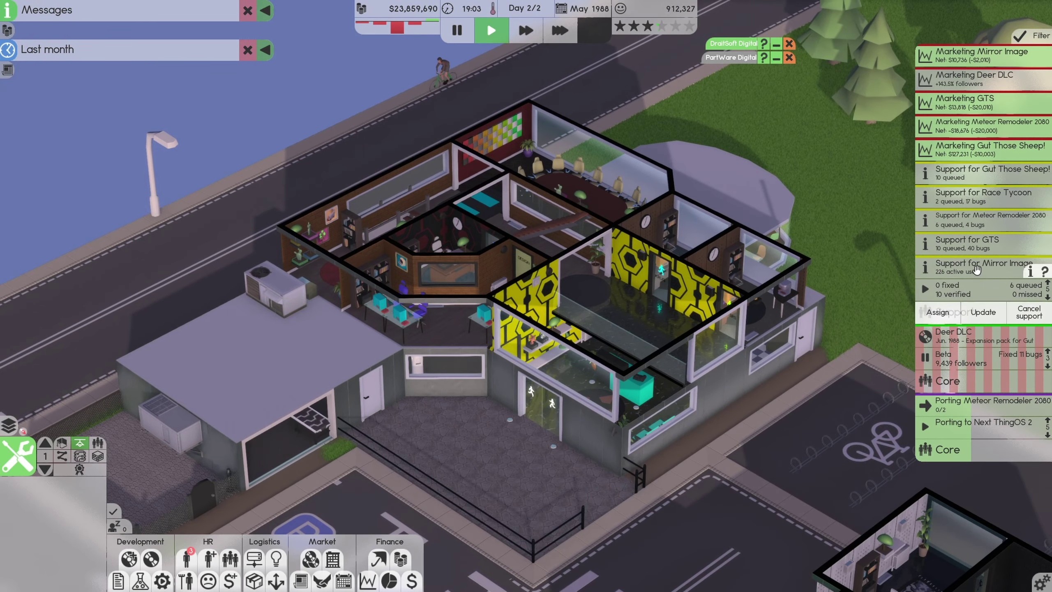
- Drop the Mirror Image update, cancel its support and end its marketing campaign
{"action": "left_click", "coordinate": [983, 313]}
{"action": "left_click", "coordinate": [495, 187]}
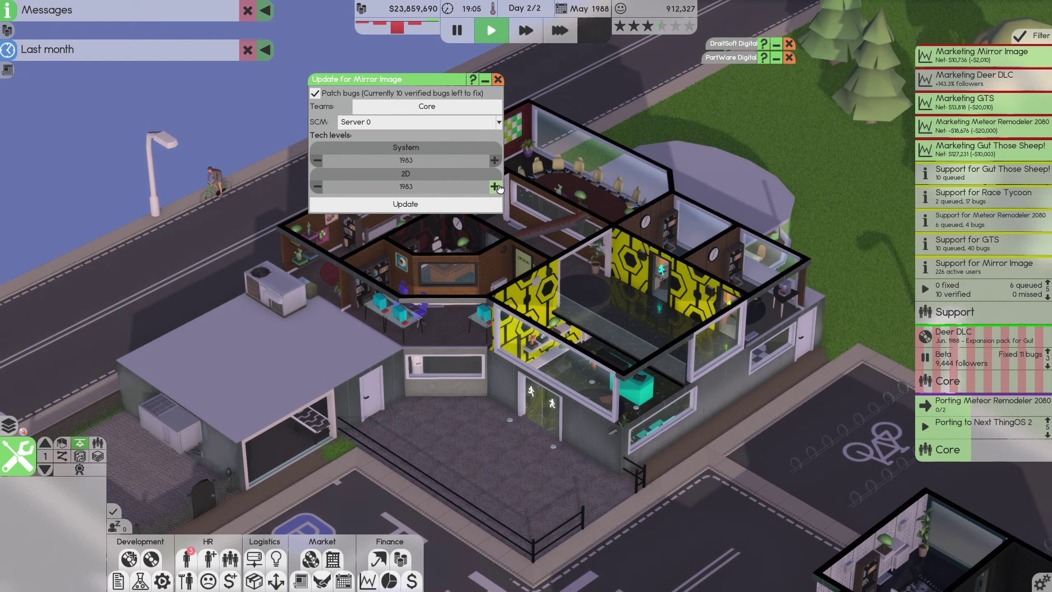
{"action": "left_click", "coordinate": [498, 81]}
{"action": "left_click", "coordinate": [976, 266]}
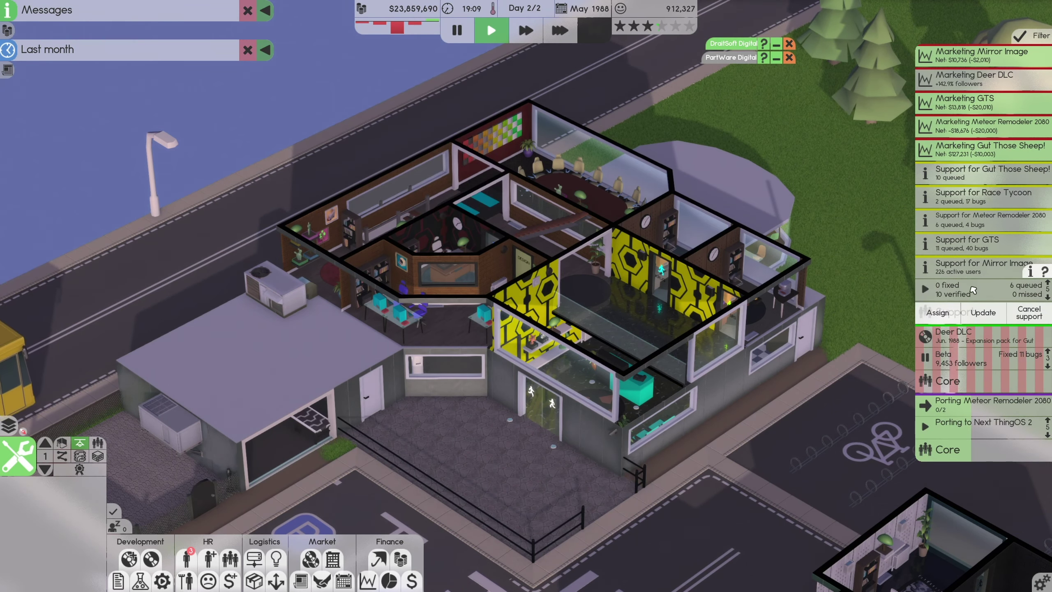
{"action": "left_click", "coordinate": [1029, 317]}
{"action": "left_click", "coordinate": [970, 57]}
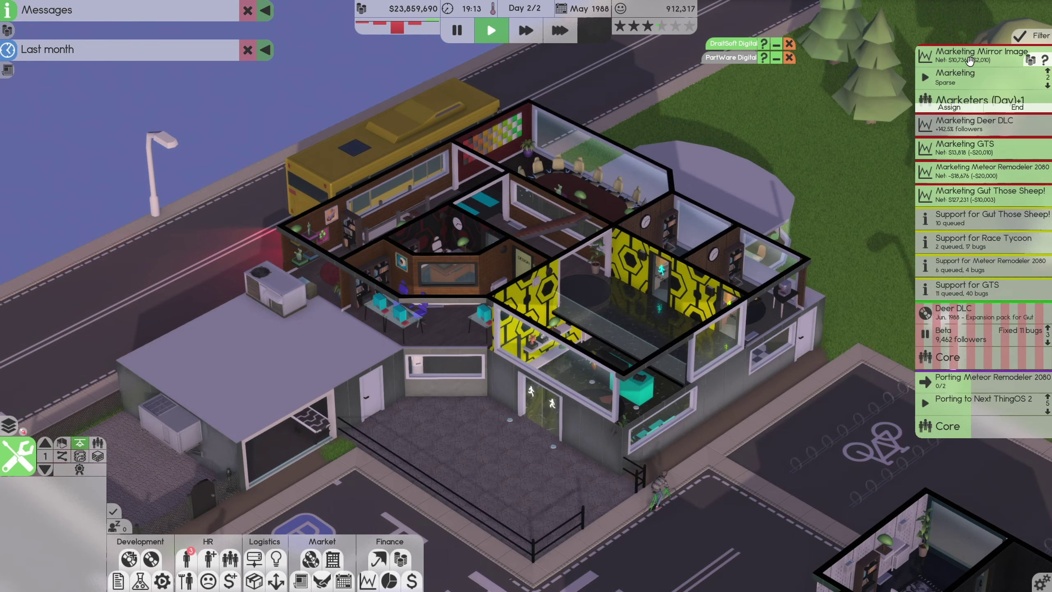
{"action": "left_click", "coordinate": [1017, 106]}
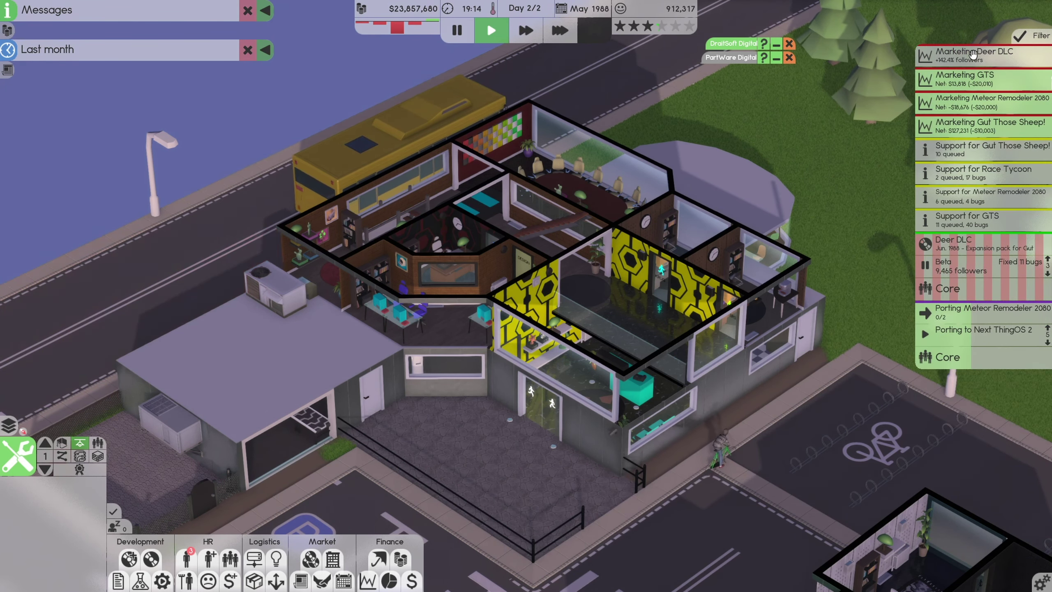
- Queue bug-fix updates for GTS and Meteor Remodeler 2080
{"action": "left_click", "coordinate": [968, 221]}
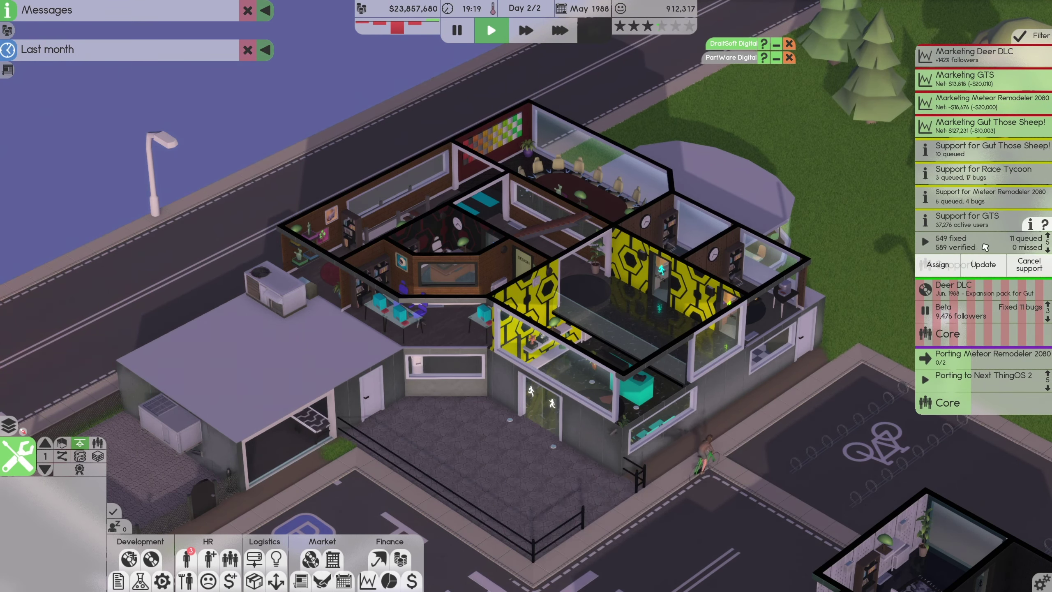
{"action": "left_click", "coordinate": [982, 264]}
{"action": "left_click", "coordinate": [406, 231]}
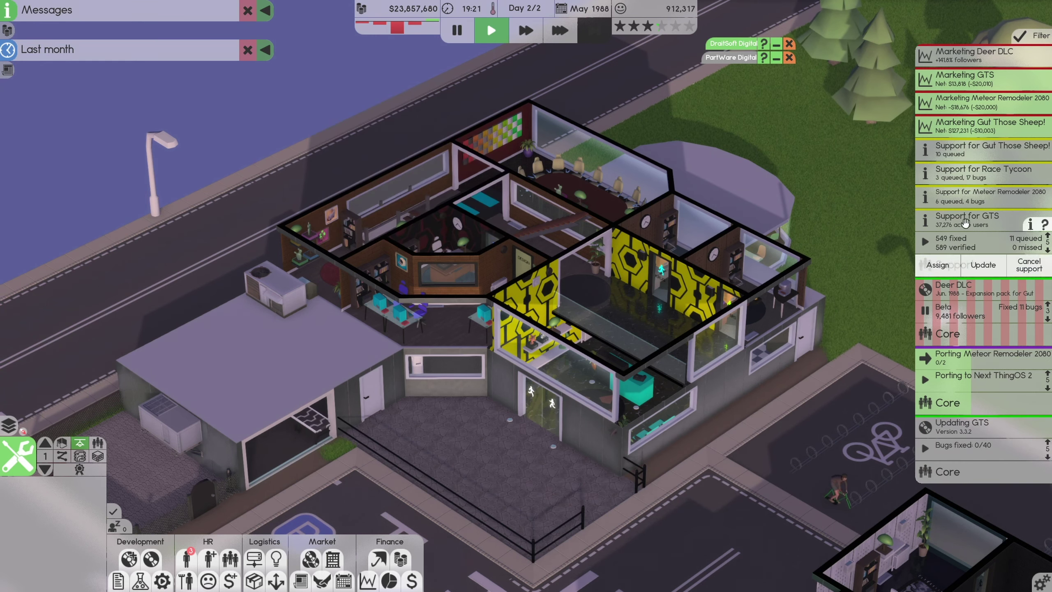
{"action": "left_click", "coordinate": [974, 195]}
{"action": "left_click", "coordinate": [983, 241]}
{"action": "left_click", "coordinate": [406, 232]}
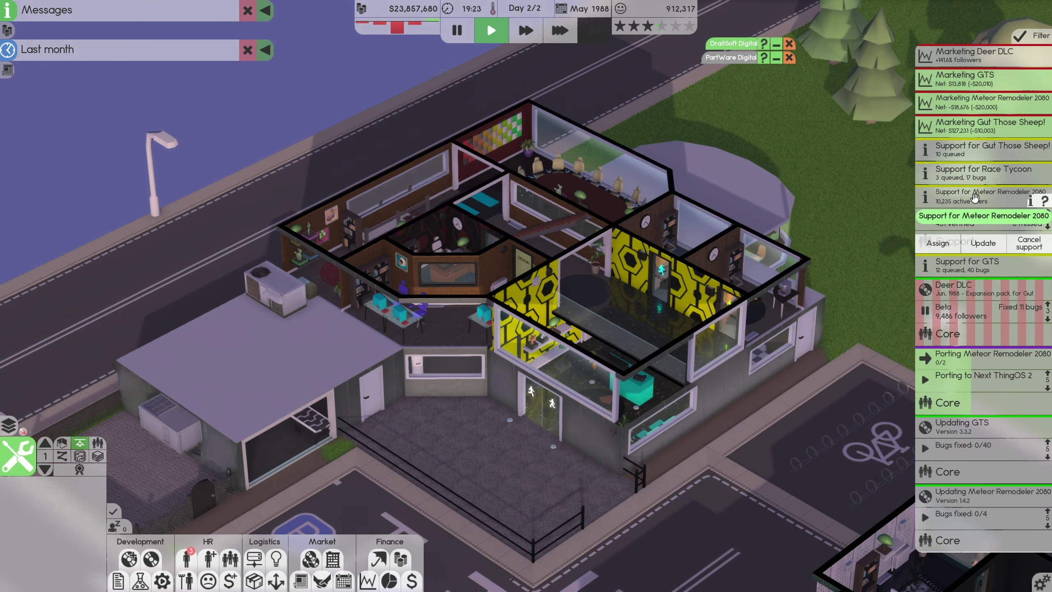
- Queue a Race Tycoon bug-fix update, check its new task, and fast-forward time
{"action": "left_click", "coordinate": [974, 172]}
{"action": "left_click", "coordinate": [978, 218]}
{"action": "left_click", "coordinate": [406, 231]}
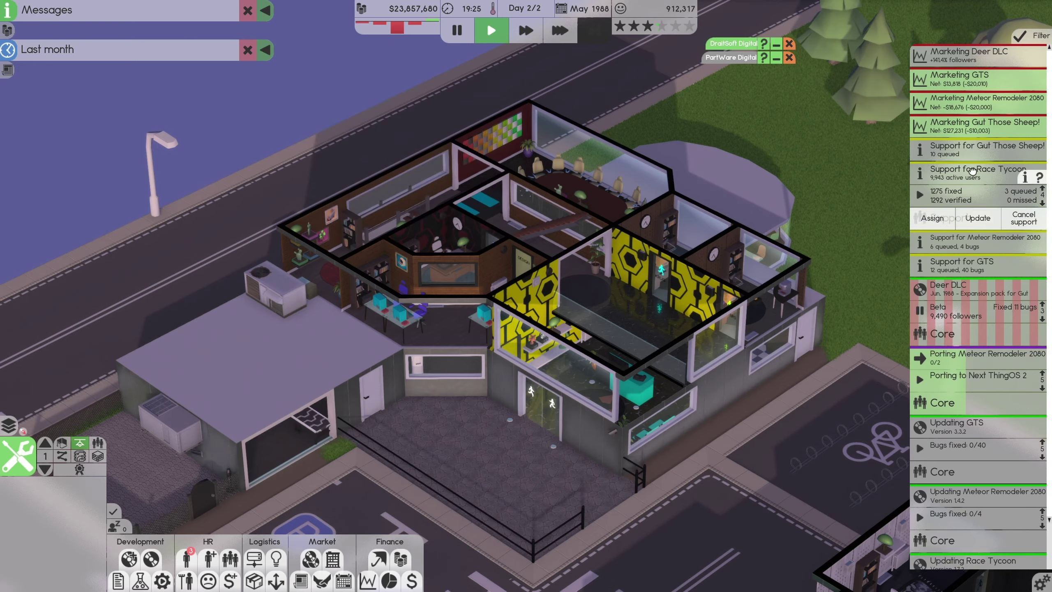
{"action": "left_click", "coordinate": [972, 169]}
{"action": "left_click", "coordinate": [559, 29]}
{"action": "left_click", "coordinate": [977, 425]}
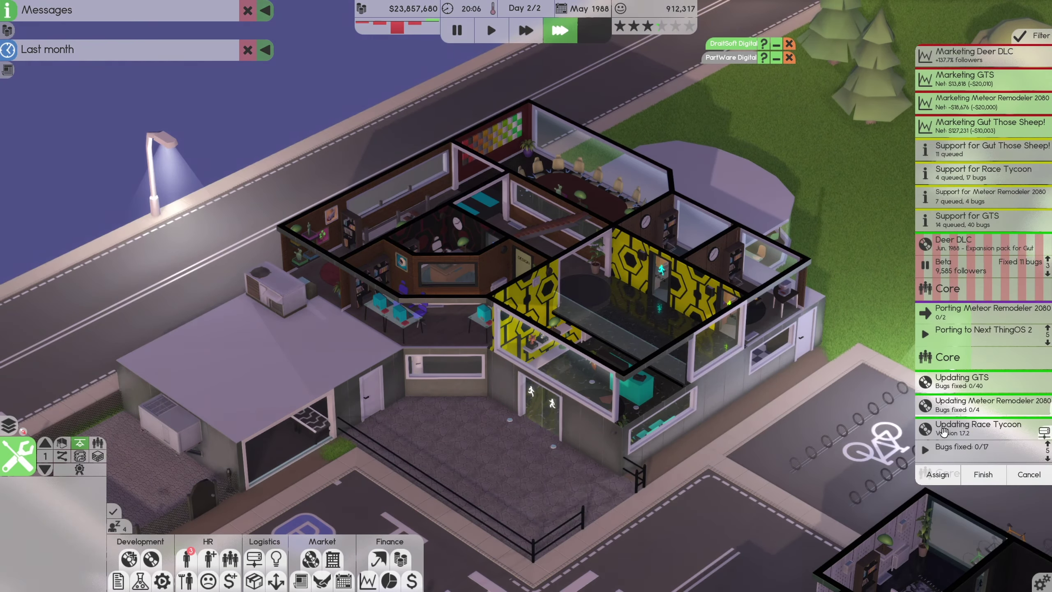
{"action": "left_click", "coordinate": [943, 428]}
{"action": "scroll", "coordinate": [713, 386], "scroll_direction": "down", "scroll_amount": 2}
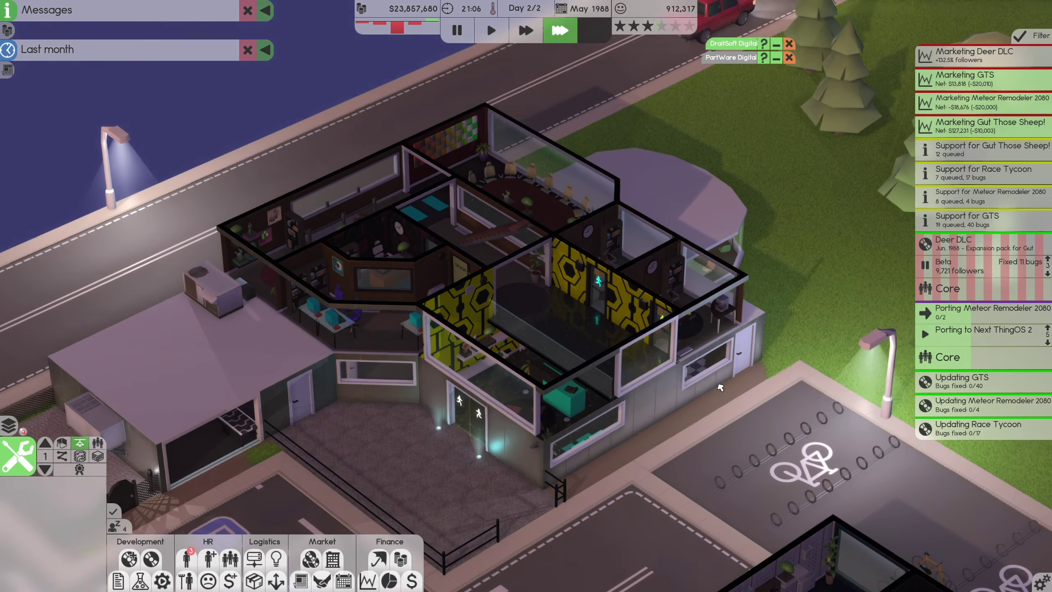
{"action": "scroll", "coordinate": [713, 386], "scroll_direction": "up", "scroll_amount": 1}
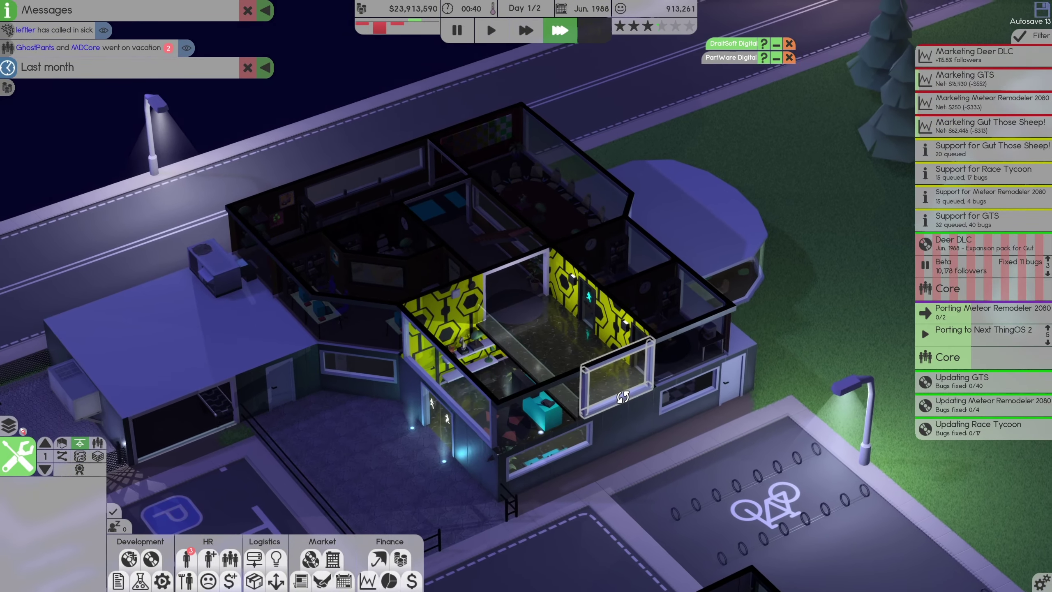
{"action": "scroll", "coordinate": [622, 397], "scroll_direction": "up", "scroll_amount": 3}
{"action": "scroll", "coordinate": [592, 329], "scroll_direction": "up", "scroll_amount": 3}
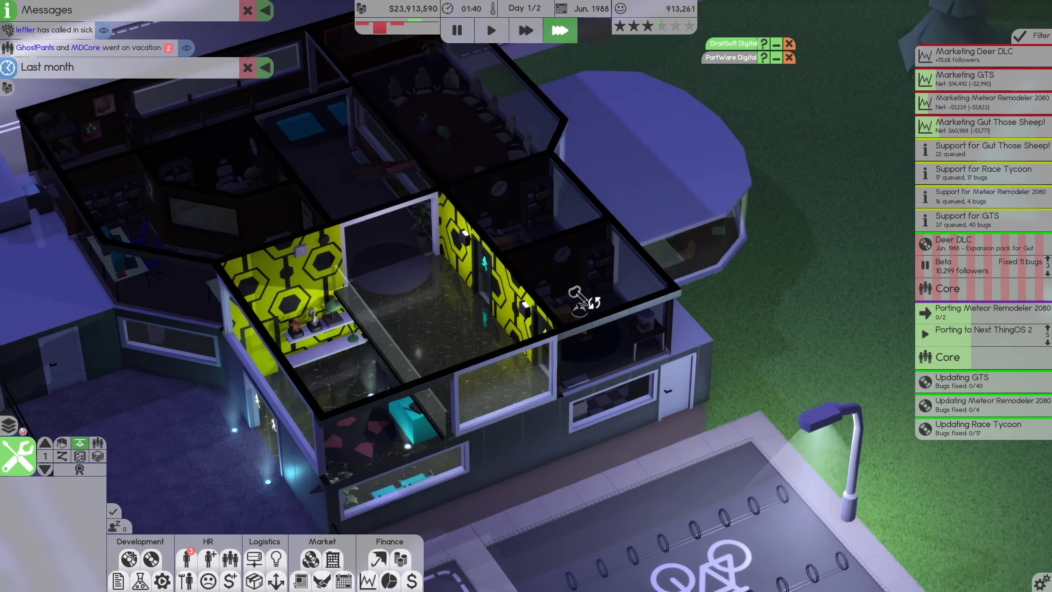
{"action": "scroll", "coordinate": [576, 296], "scroll_direction": "up", "scroll_amount": 1}
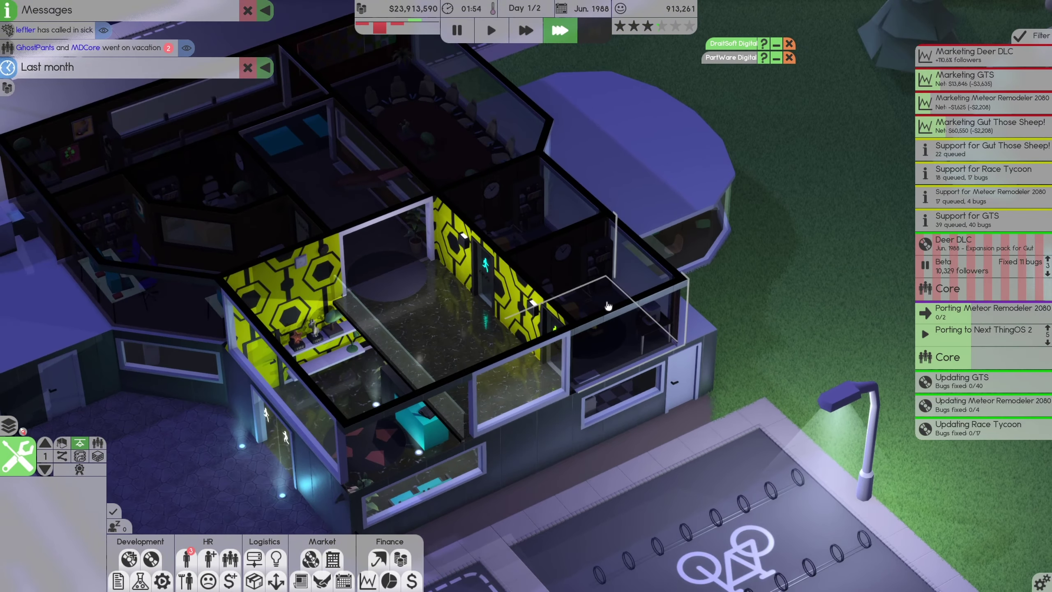
{"action": "scroll", "coordinate": [575, 296], "scroll_direction": "up", "scroll_amount": 1}
{"action": "scroll", "coordinate": [576, 312], "scroll_direction": "up", "scroll_amount": 1}
- Return the game to speed 1 with the office building zoomed in
{"action": "key", "text": "1"}
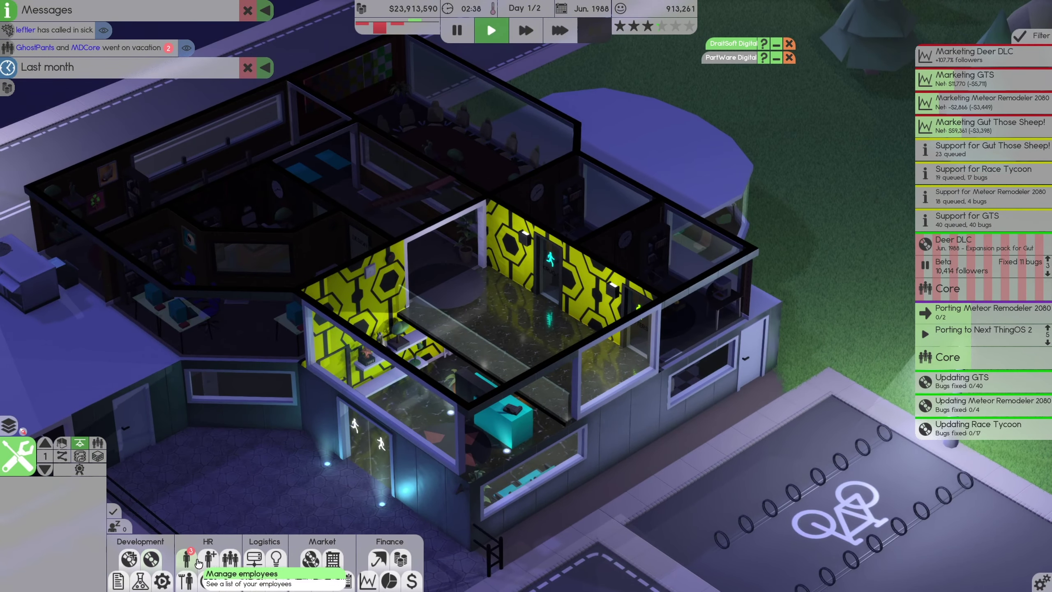
- Sort the employee roster by role and compare the vacationing designer's skills with Butters'
{"action": "left_click", "coordinate": [199, 562]}
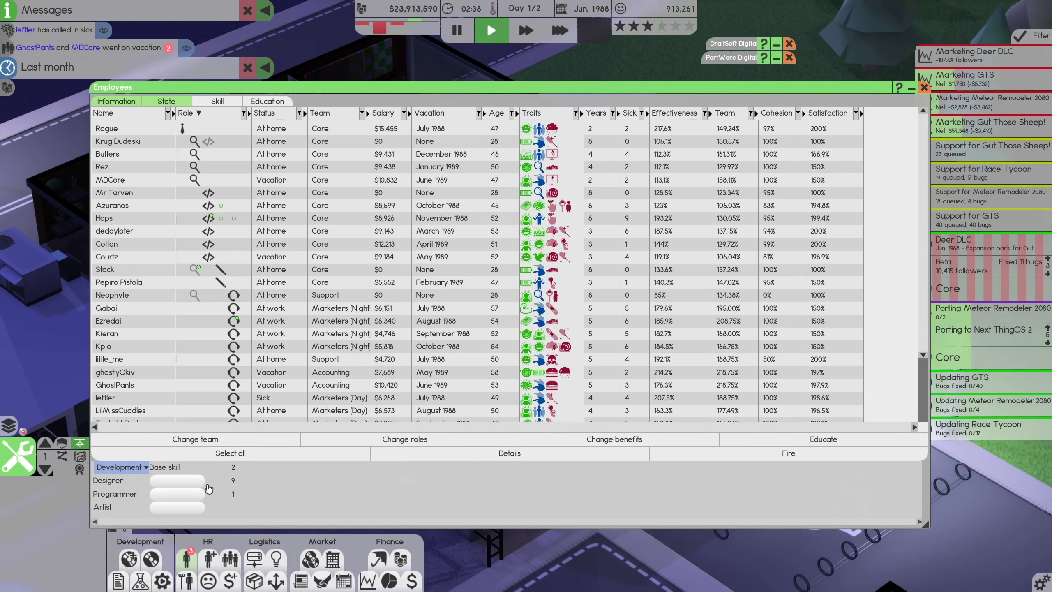
{"action": "left_click", "coordinate": [197, 113]}
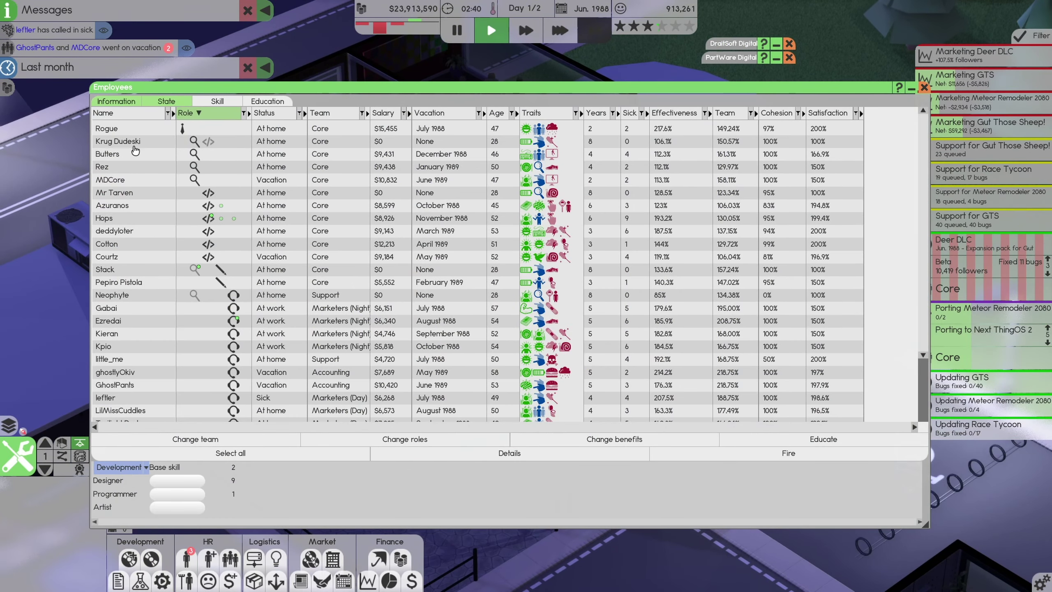
{"action": "left_click", "coordinate": [121, 180]}
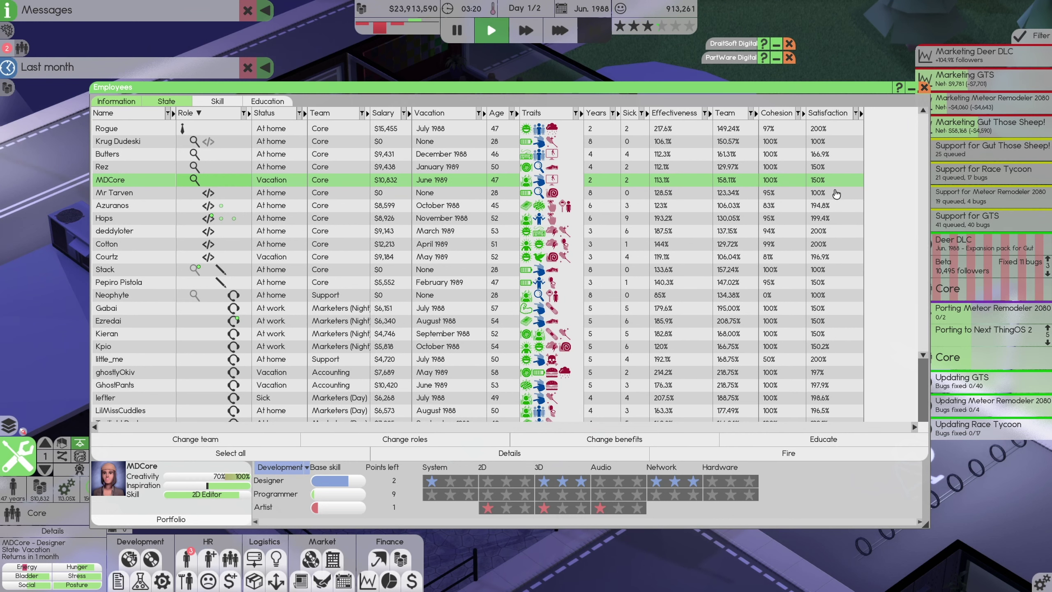
{"action": "left_click", "coordinate": [111, 155]}
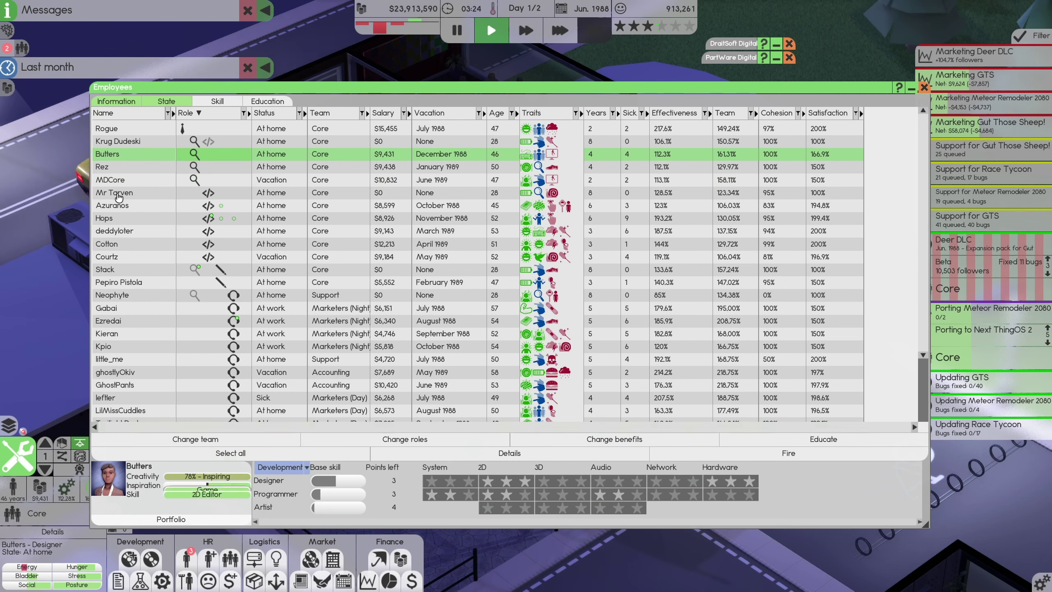
{"action": "left_click", "coordinate": [129, 181]}
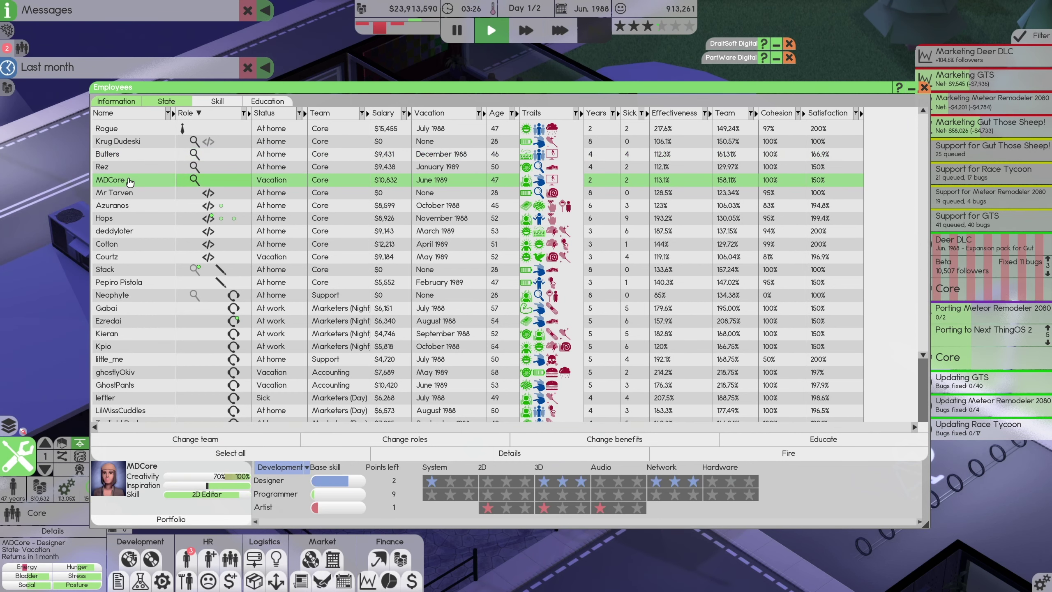
{"action": "left_click", "coordinate": [128, 144]}
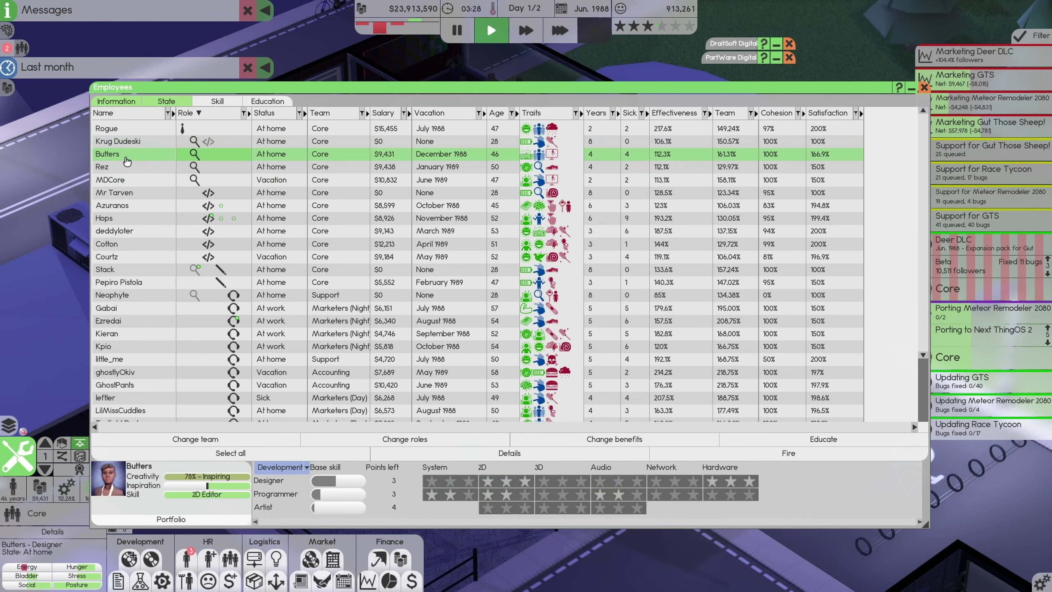
- Close the roster and start a new software design, paging ahead to the Summary
{"action": "key", "text": "Escape"}
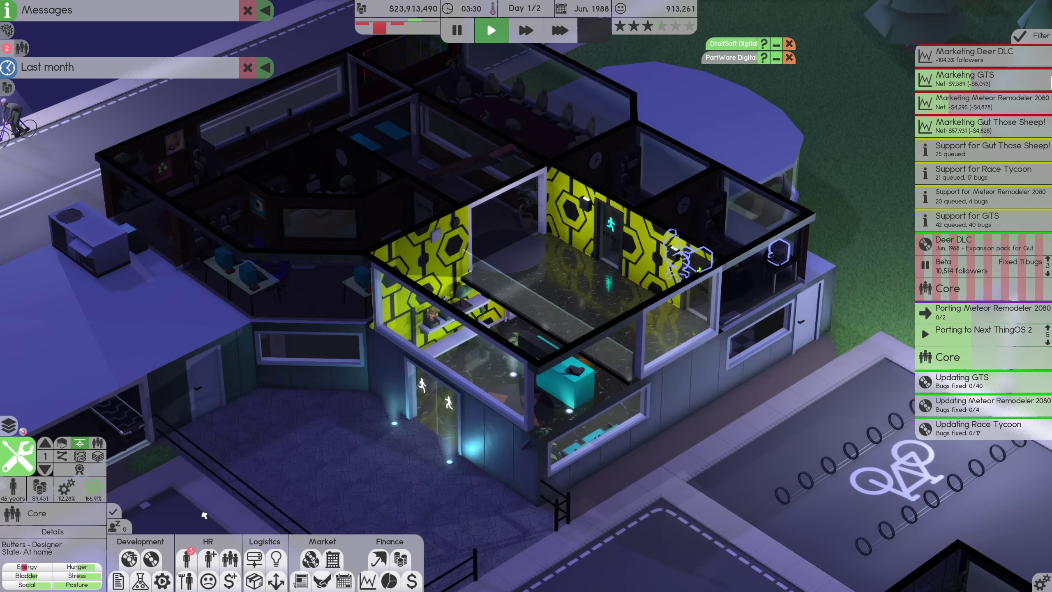
{"action": "left_click", "coordinate": [129, 560]}
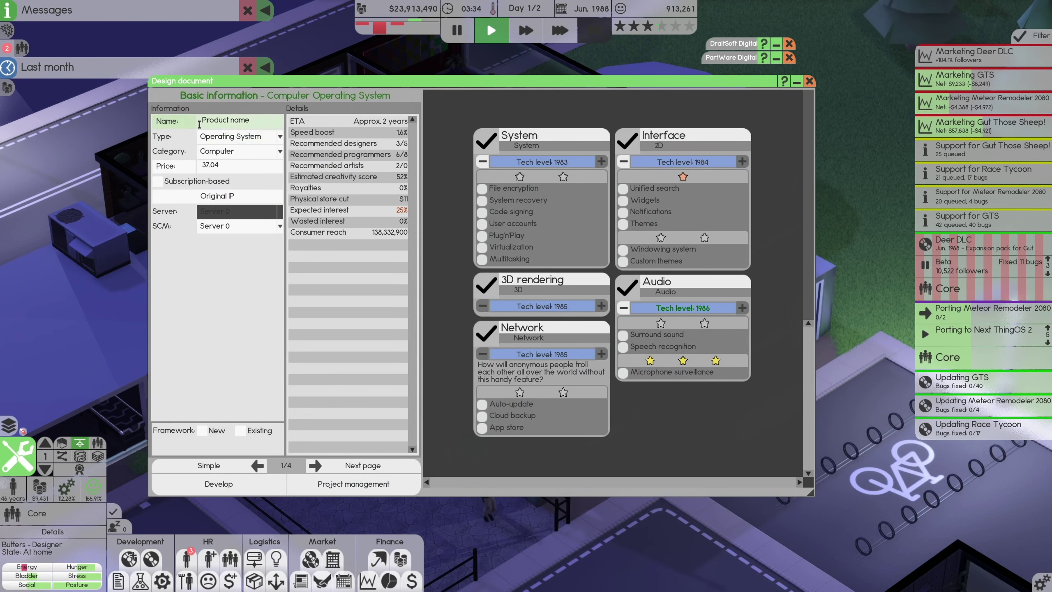
{"action": "left_click", "coordinate": [351, 466]}
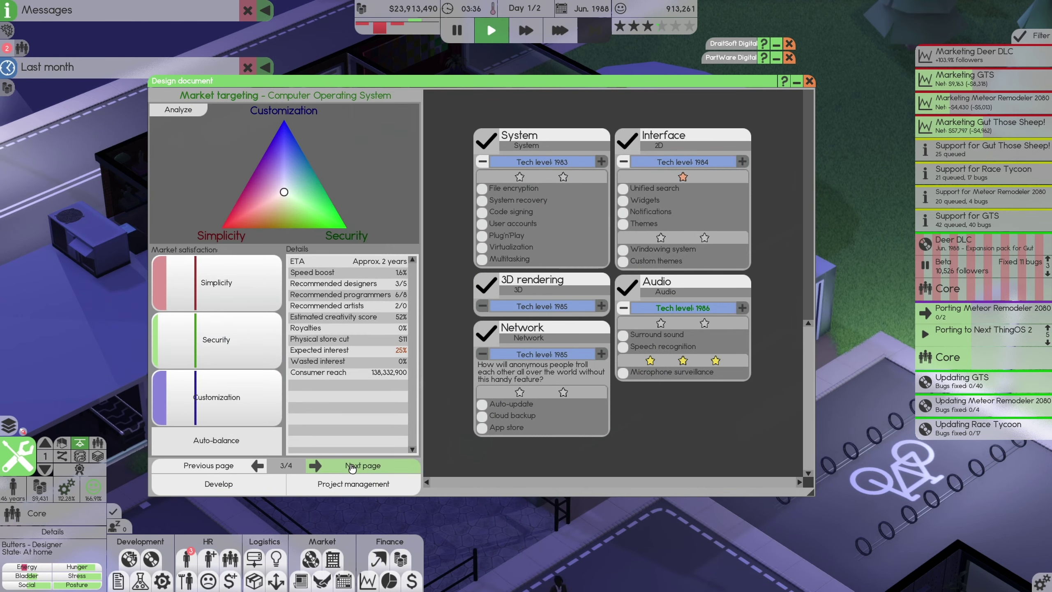
{"action": "left_click", "coordinate": [351, 467]}
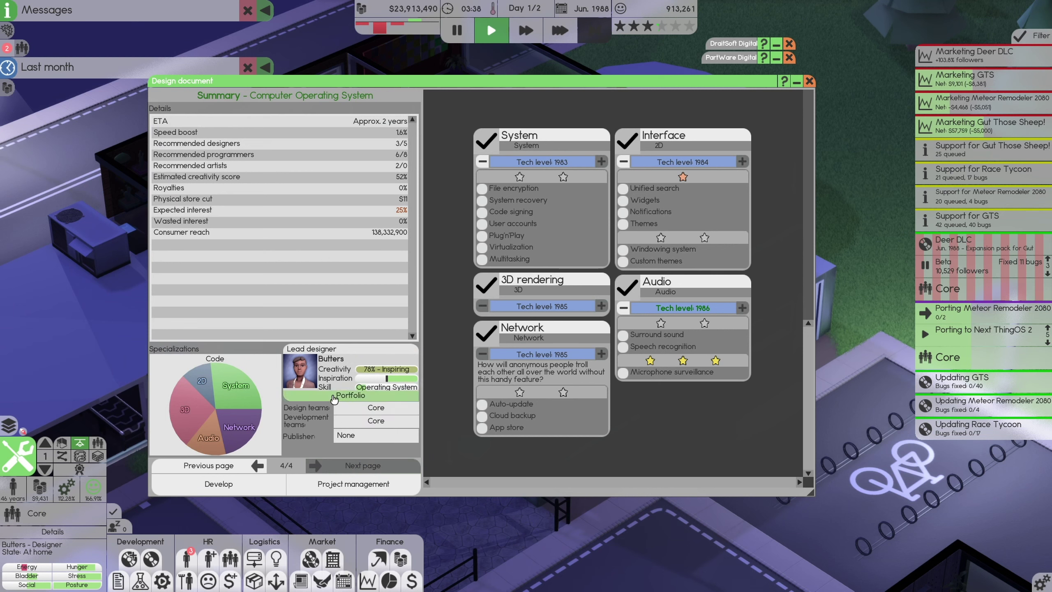
- Check lead designer Butters' Skill options without changing them, then return to page 1
{"action": "left_click", "coordinate": [366, 387]}
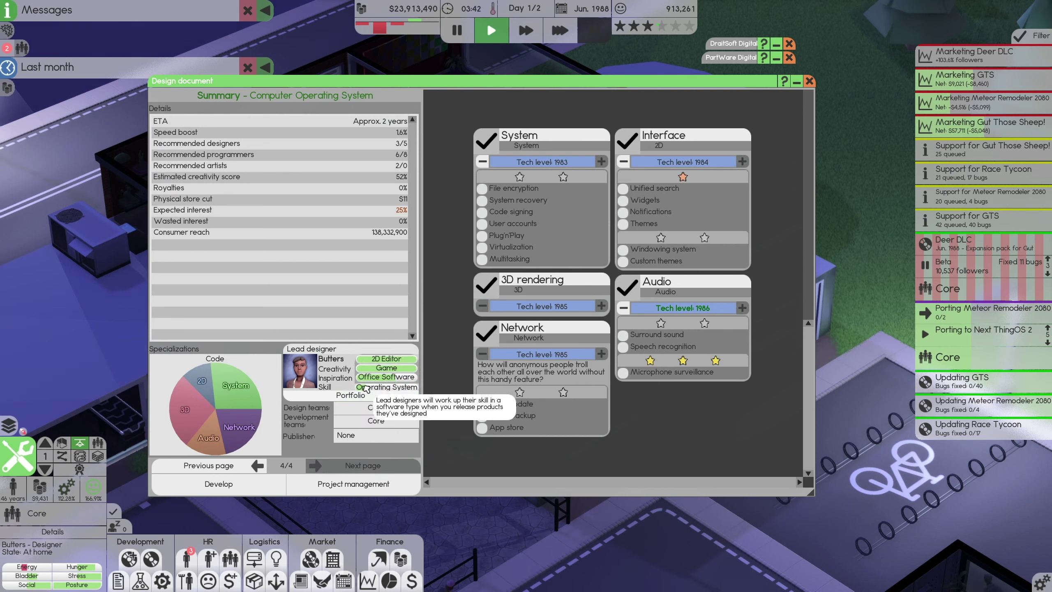
{"action": "left_click", "coordinate": [365, 389]}
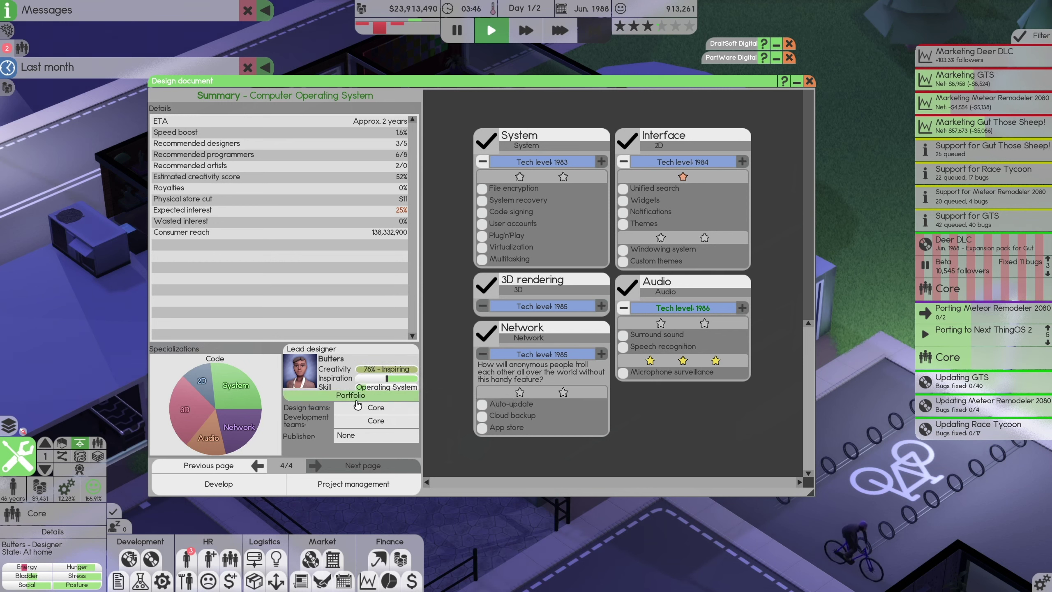
{"action": "left_click", "coordinate": [364, 388]}
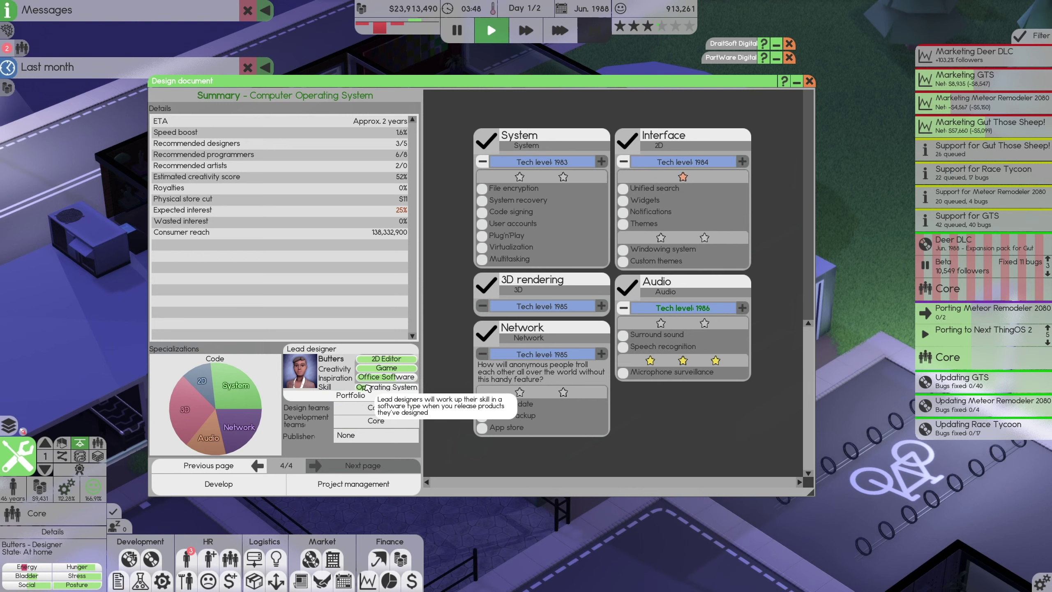
{"action": "left_click", "coordinate": [367, 388]}
{"action": "left_click", "coordinate": [209, 465]}
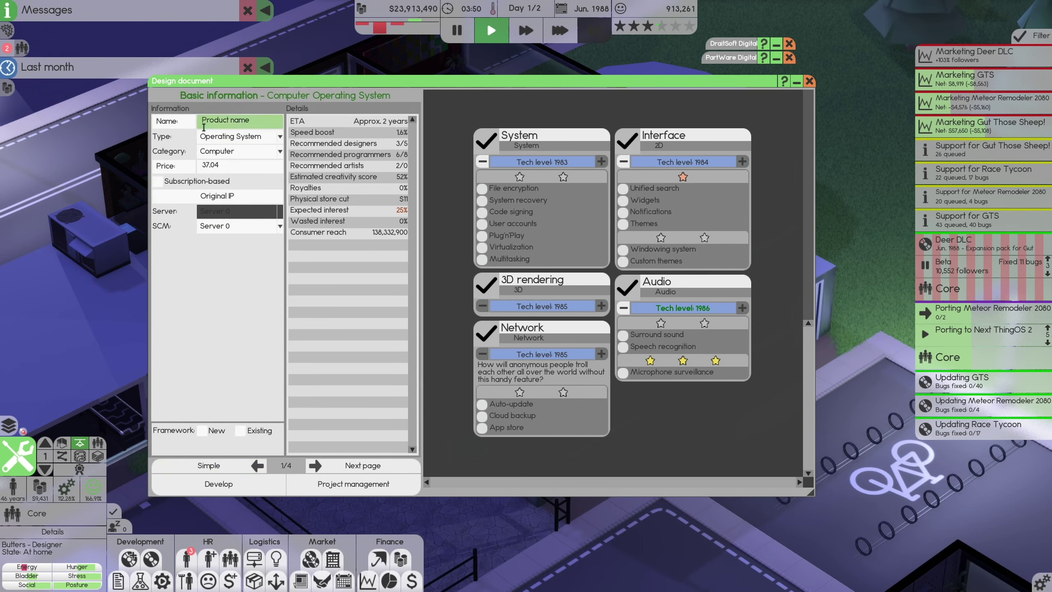
- Set the product type to 2D Editor and name it Tangent Find, with the game paused
{"action": "left_click", "coordinate": [238, 136]}
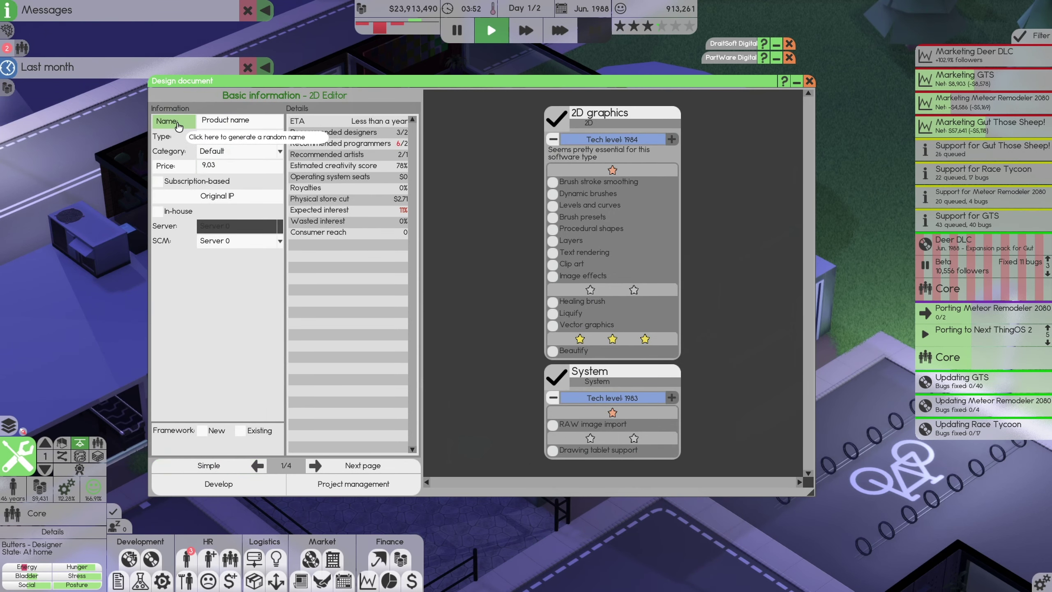
{"action": "left_click", "coordinate": [179, 125]}
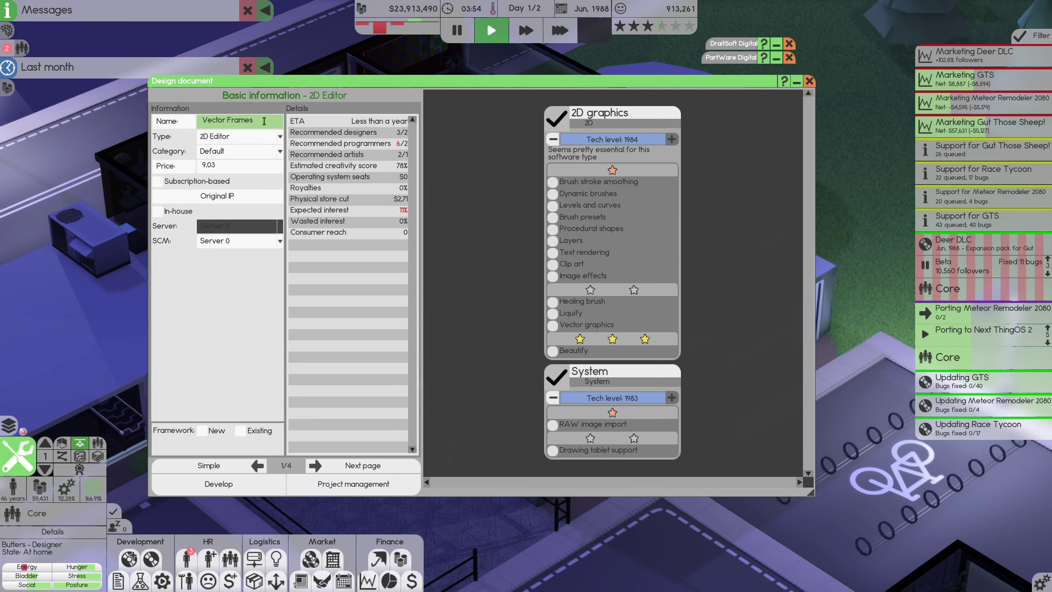
{"action": "key", "text": "space"}
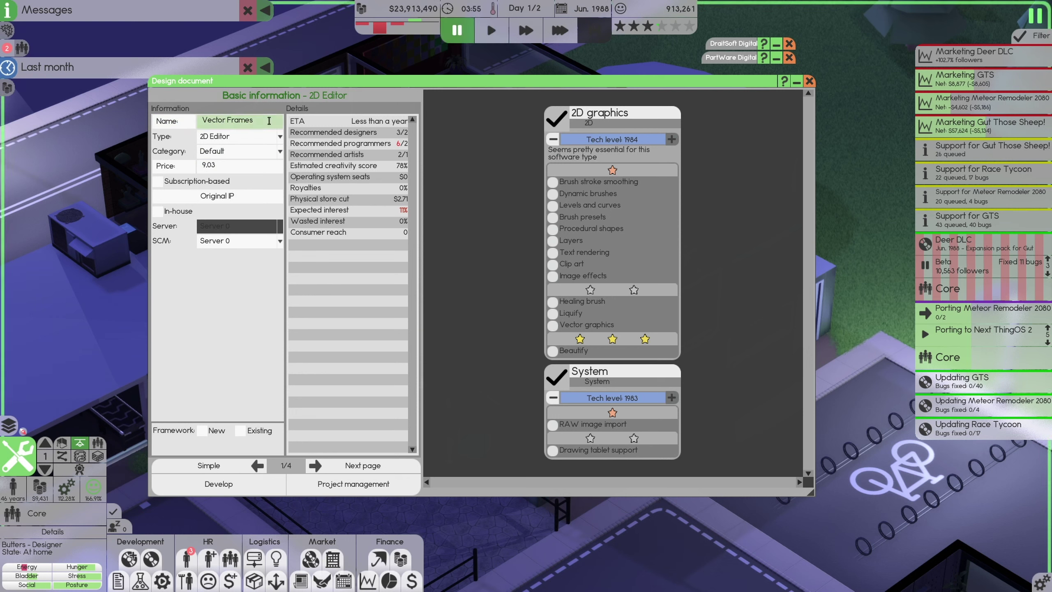
{"action": "left_click", "coordinate": [268, 120]}
{"action": "type", "text": "Tangean"}
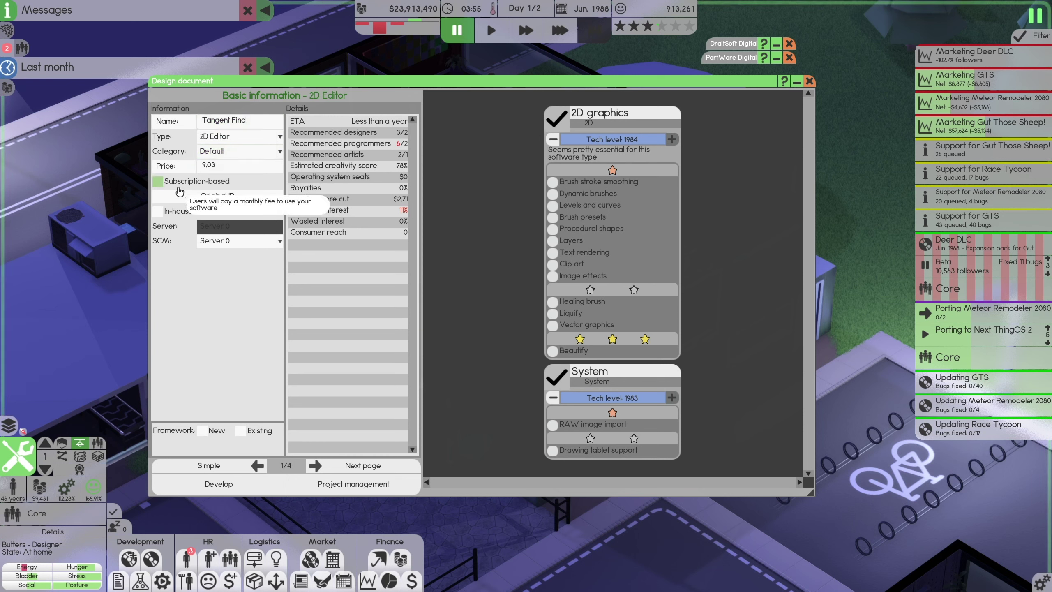
- Leave In-house off after toggling it, and opt to build on an existing framework
{"action": "left_click", "coordinate": [177, 212]}
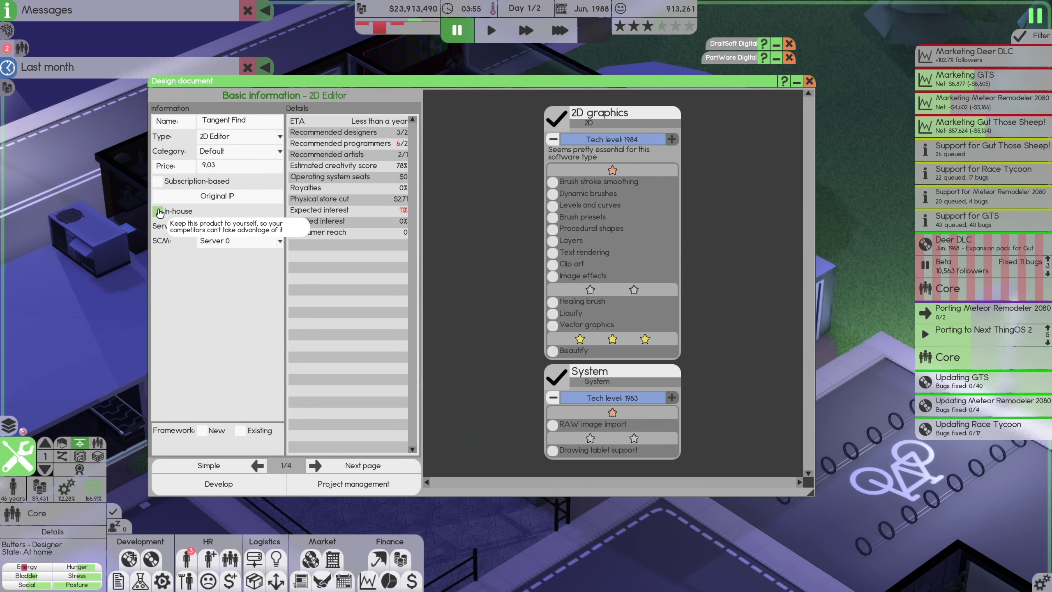
{"action": "left_click", "coordinate": [161, 213]}
{"action": "left_click", "coordinate": [217, 430]}
- Build Tangent Find on the Gloss FX framework
{"action": "left_click", "coordinate": [250, 430]}
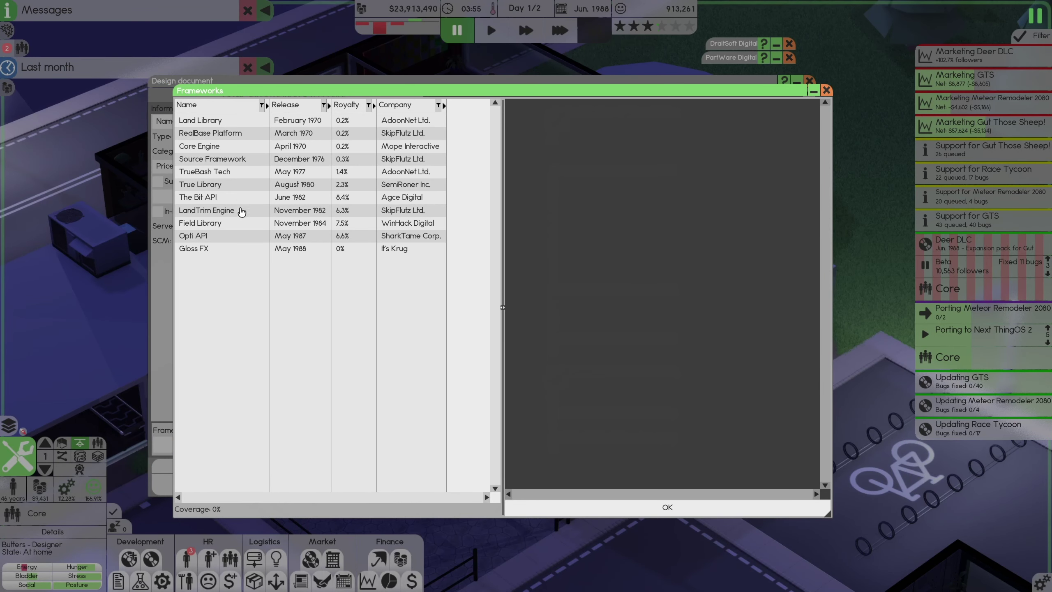
{"action": "left_click", "coordinate": [233, 253]}
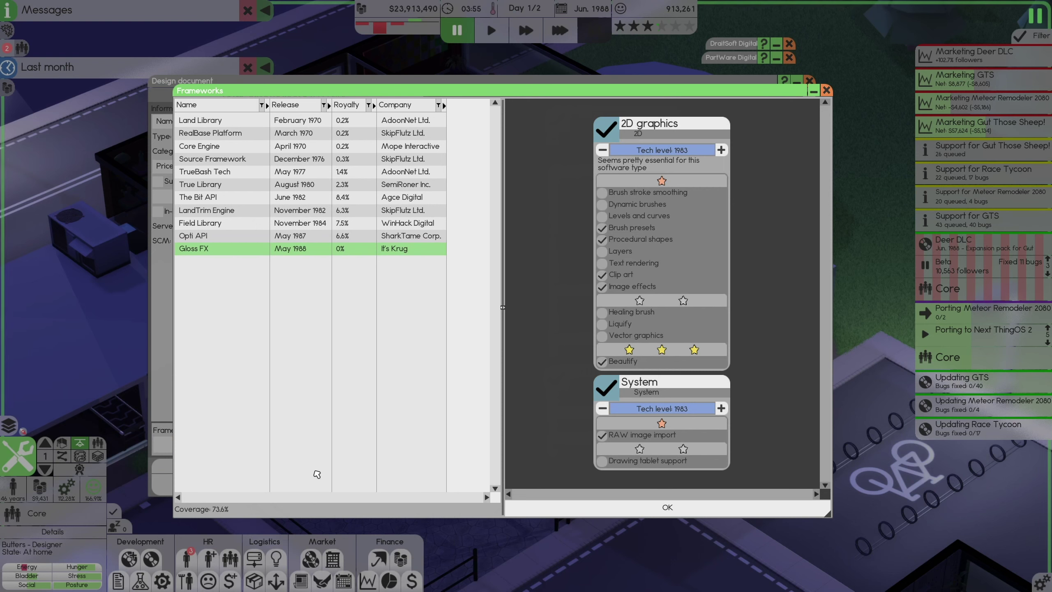
{"action": "left_click", "coordinate": [602, 508]}
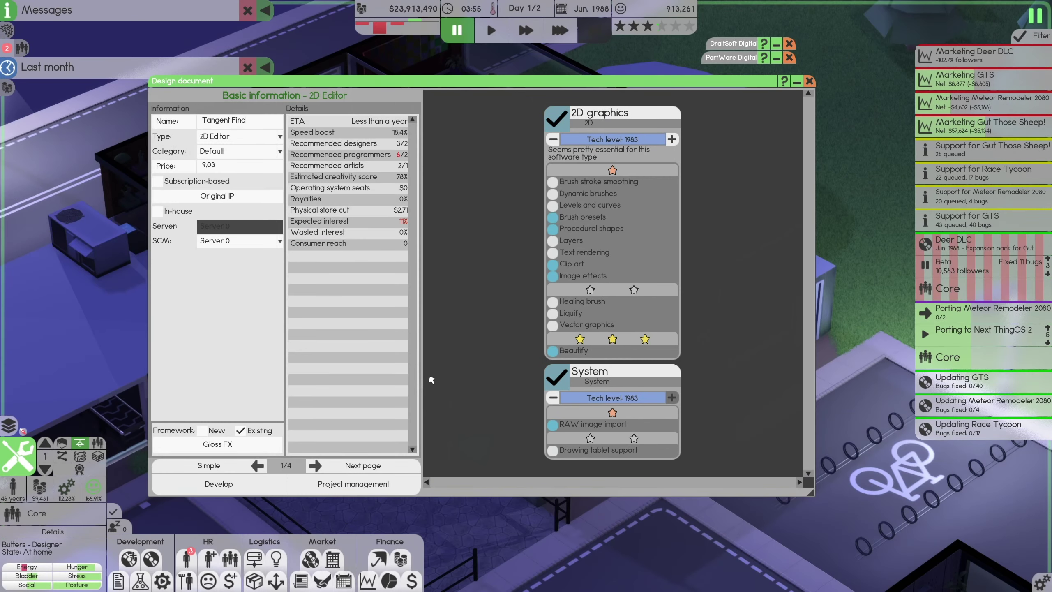
{"action": "mouse_move", "coordinate": [592, 424]}
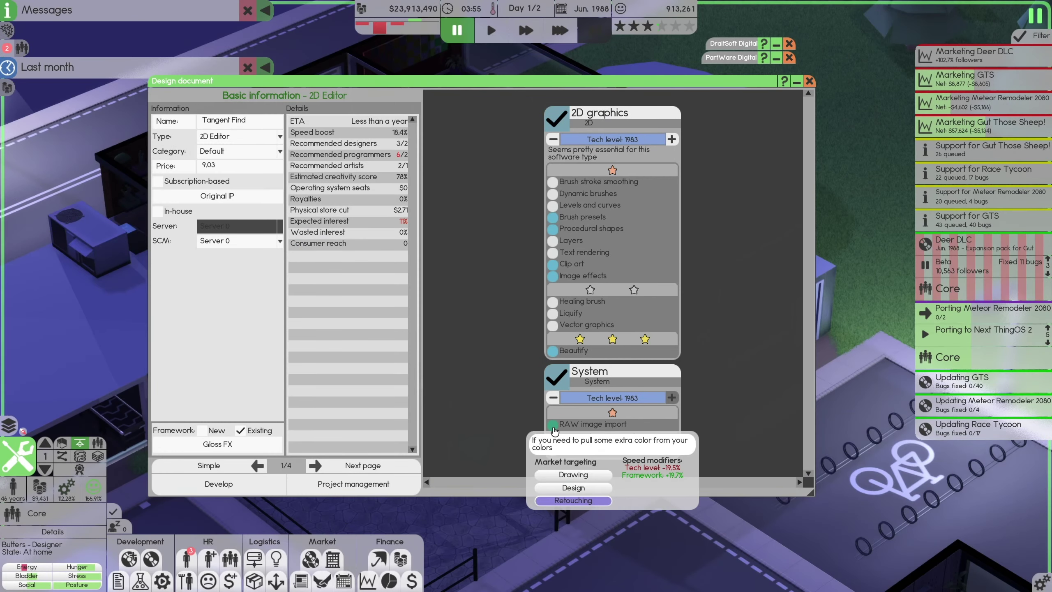
- Add RAW image import, Brush presets, Procedural shapes, Clip art and Image effects, without Beautify
{"action": "left_click", "coordinate": [553, 425]}
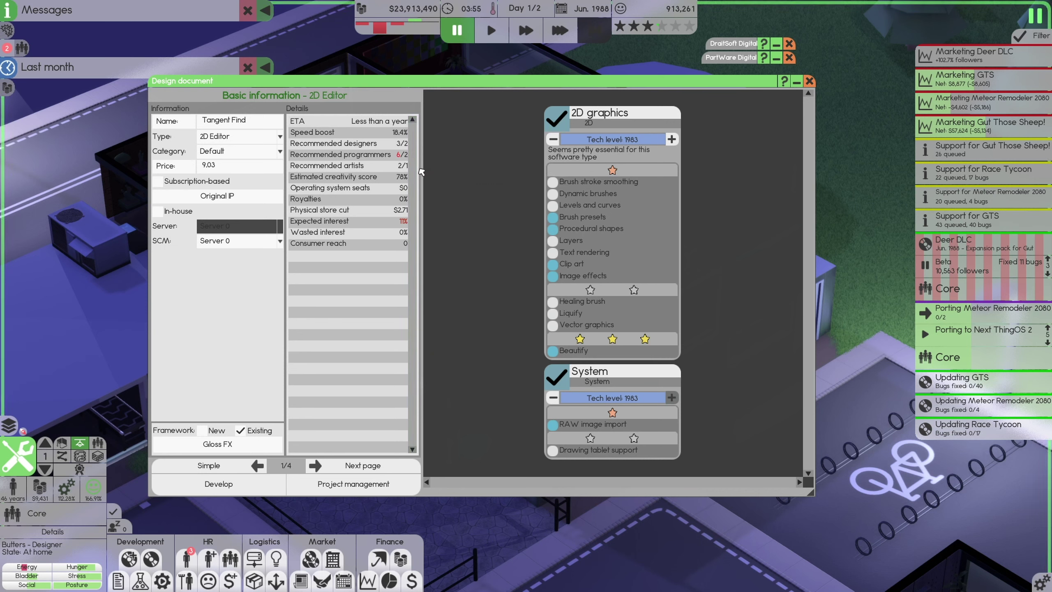
{"action": "left_click", "coordinate": [552, 217]}
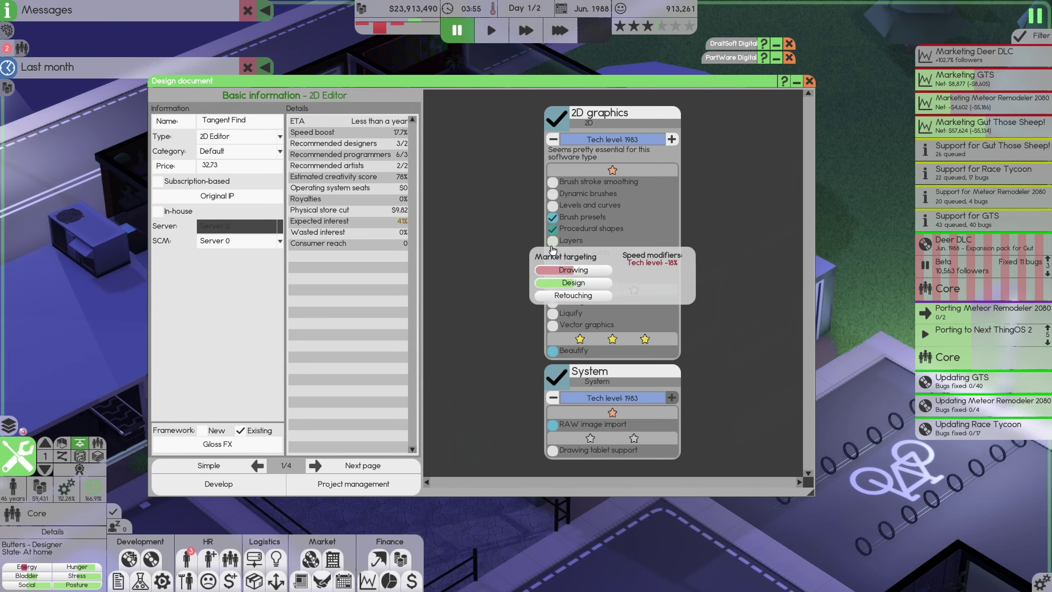
{"action": "left_click", "coordinate": [552, 228]}
{"action": "left_click", "coordinate": [552, 264]}
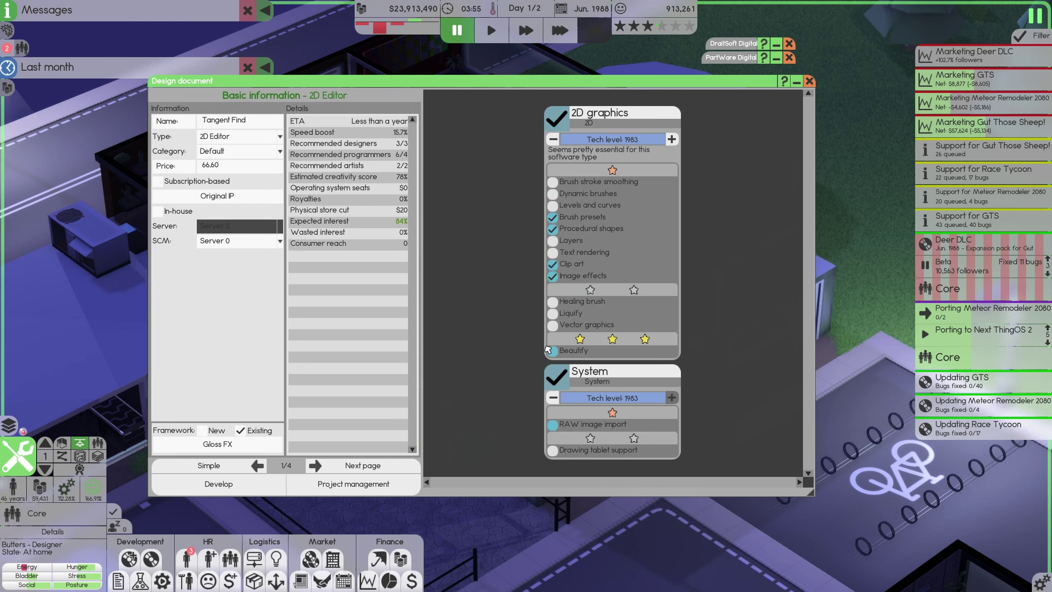
{"action": "left_click", "coordinate": [553, 351]}
{"action": "left_click", "coordinate": [552, 424]}
{"action": "left_click", "coordinate": [553, 217]}
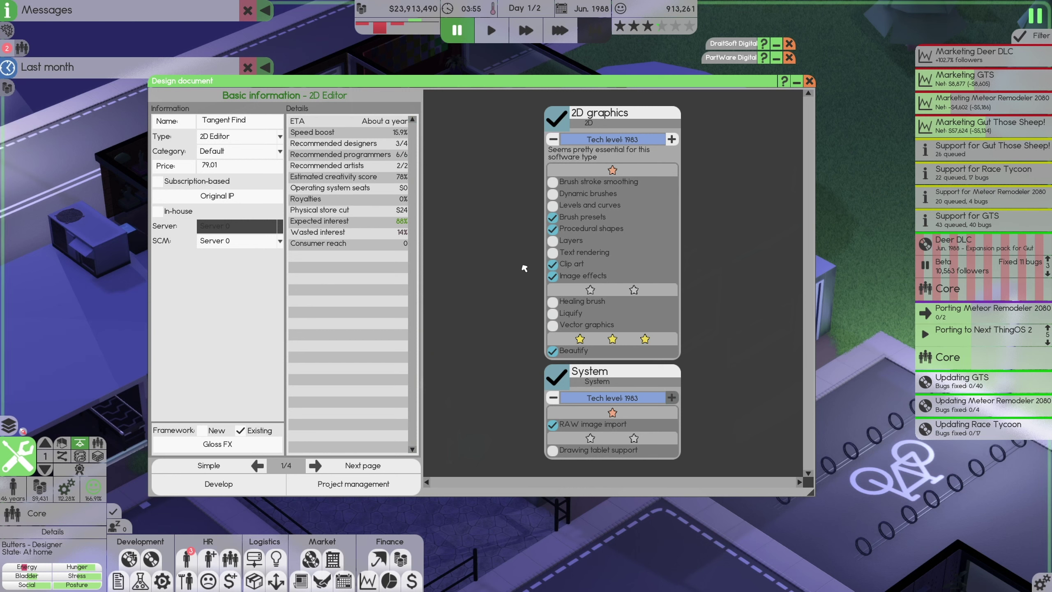
{"action": "left_click", "coordinate": [553, 352]}
{"action": "mouse_move", "coordinate": [552, 263]}
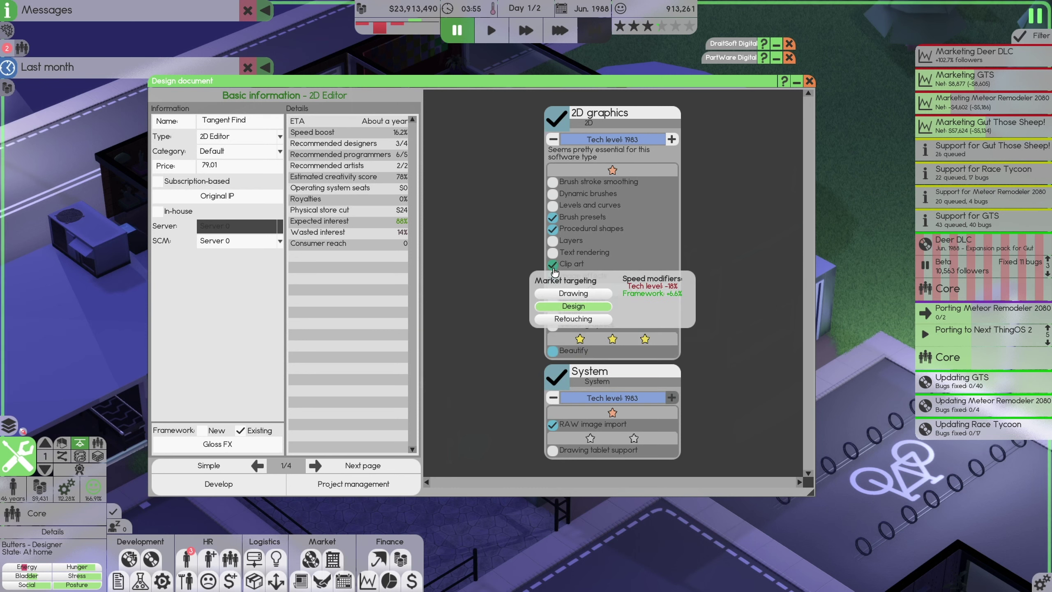
- Auto-balance Tangent Find's market targeting
{"action": "left_click", "coordinate": [363, 466]}
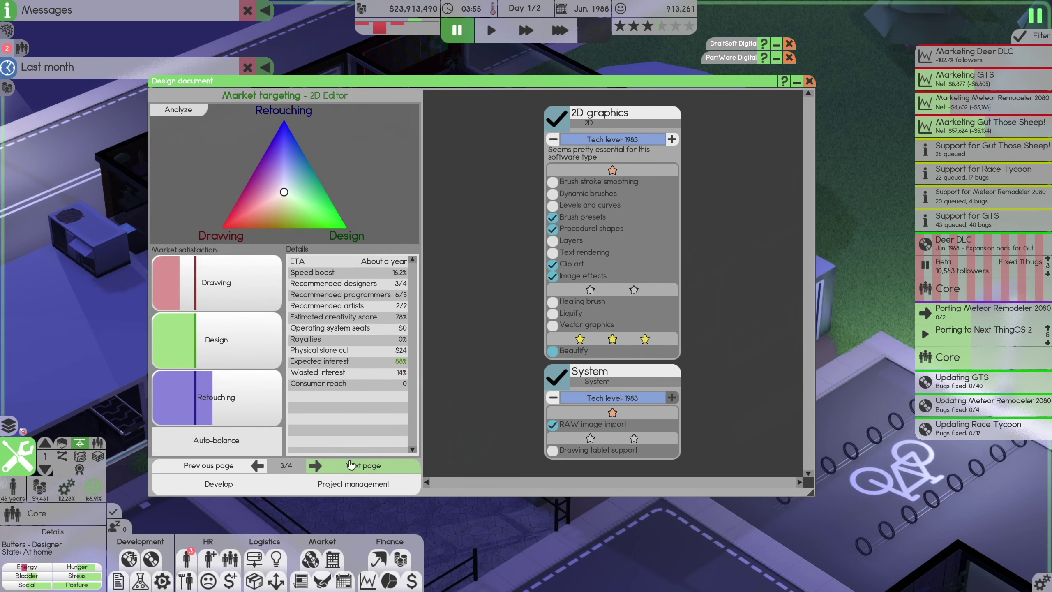
{"action": "left_click", "coordinate": [215, 440]}
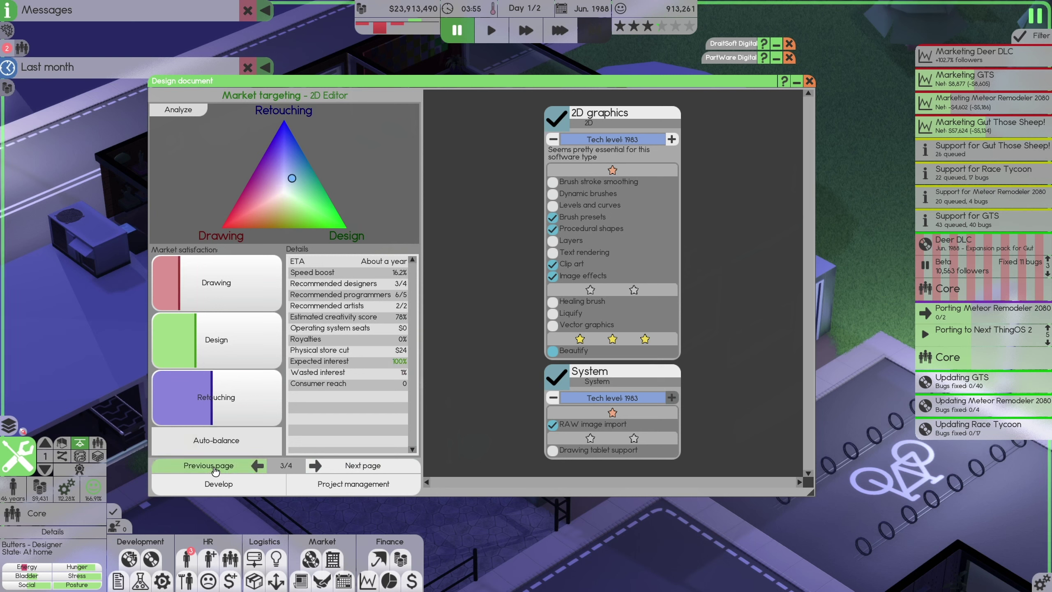
{"action": "left_click", "coordinate": [215, 466]}
{"action": "left_click", "coordinate": [216, 466]}
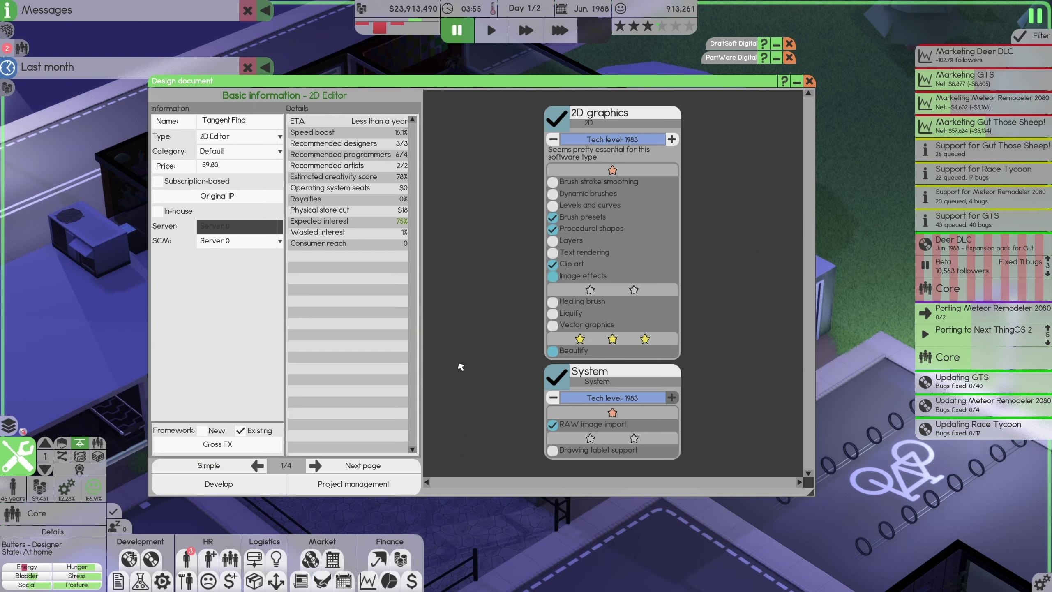
{"action": "left_click", "coordinate": [362, 466]}
{"action": "left_click", "coordinate": [215, 439]}
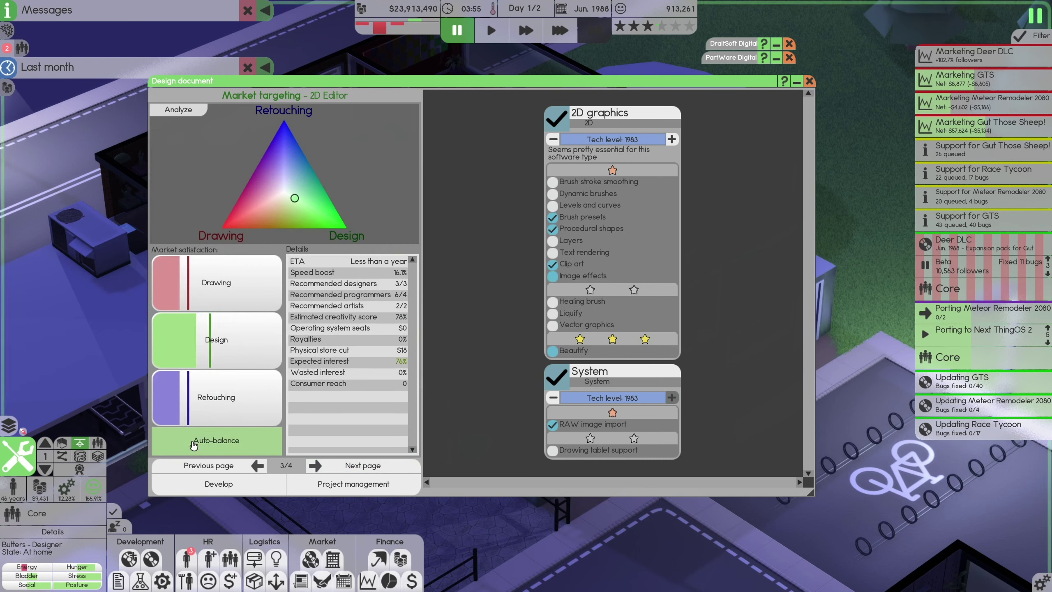
- Add another 2D graphics feature, keep Clip art on, and return to Dependencies
{"action": "left_click", "coordinate": [553, 274]}
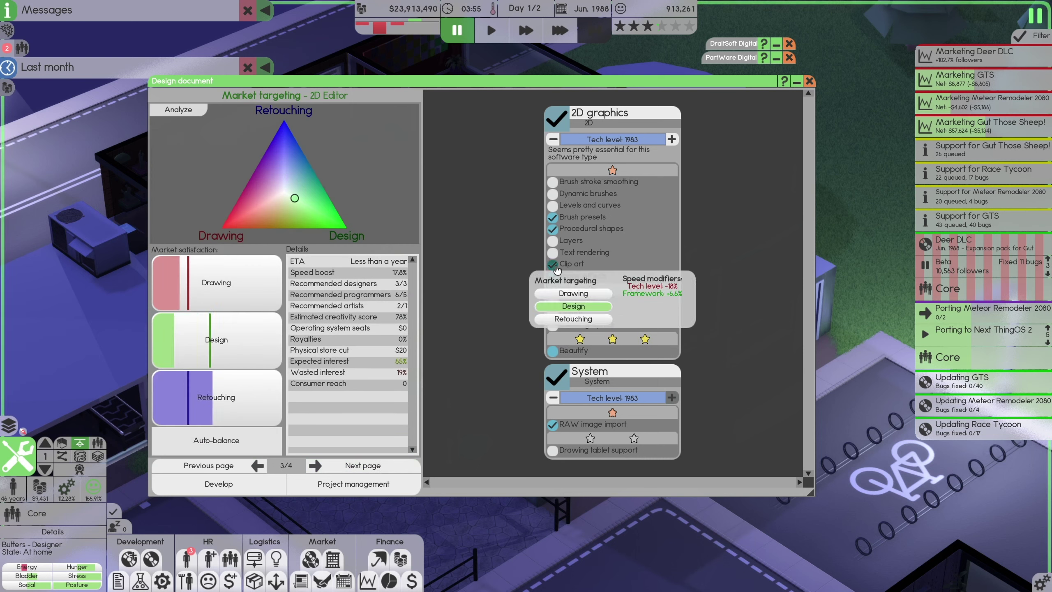
{"action": "left_click", "coordinate": [215, 440]}
{"action": "left_click", "coordinate": [552, 264]}
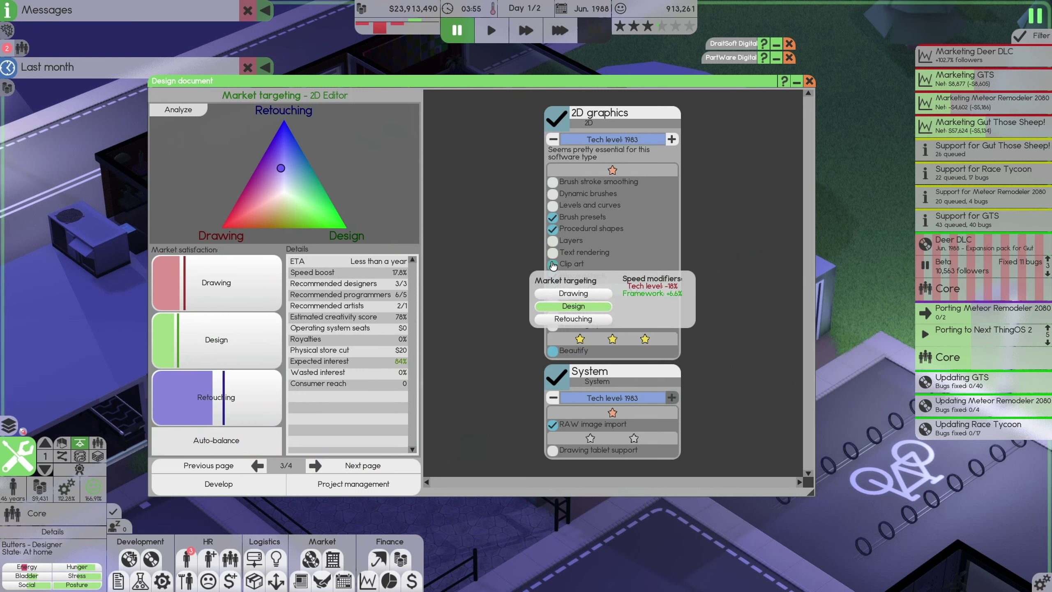
{"action": "left_click", "coordinate": [552, 264]}
{"action": "left_click", "coordinate": [215, 440]}
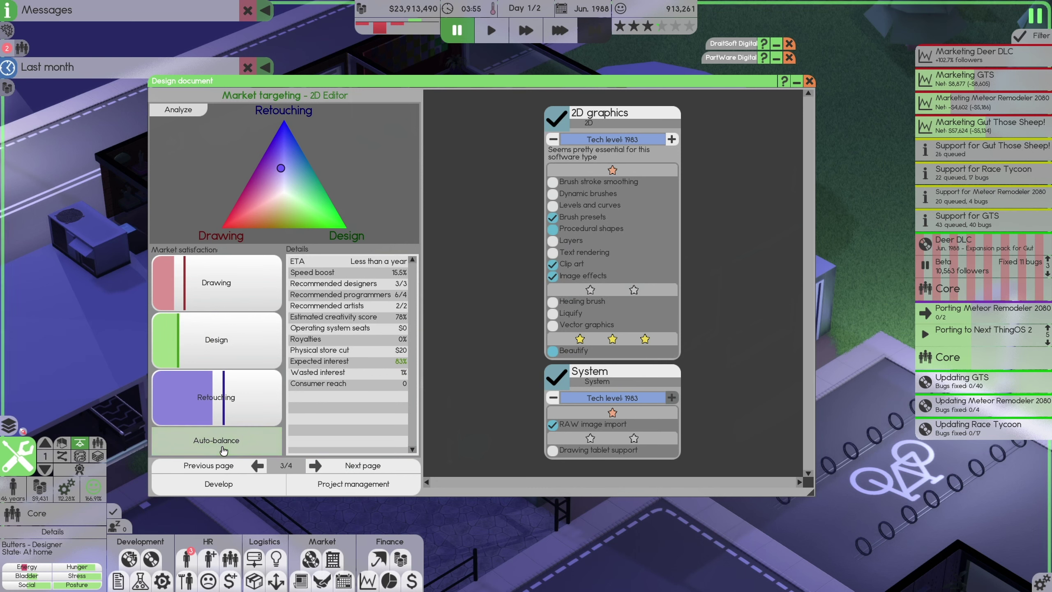
{"action": "mouse_move", "coordinate": [552, 228]}
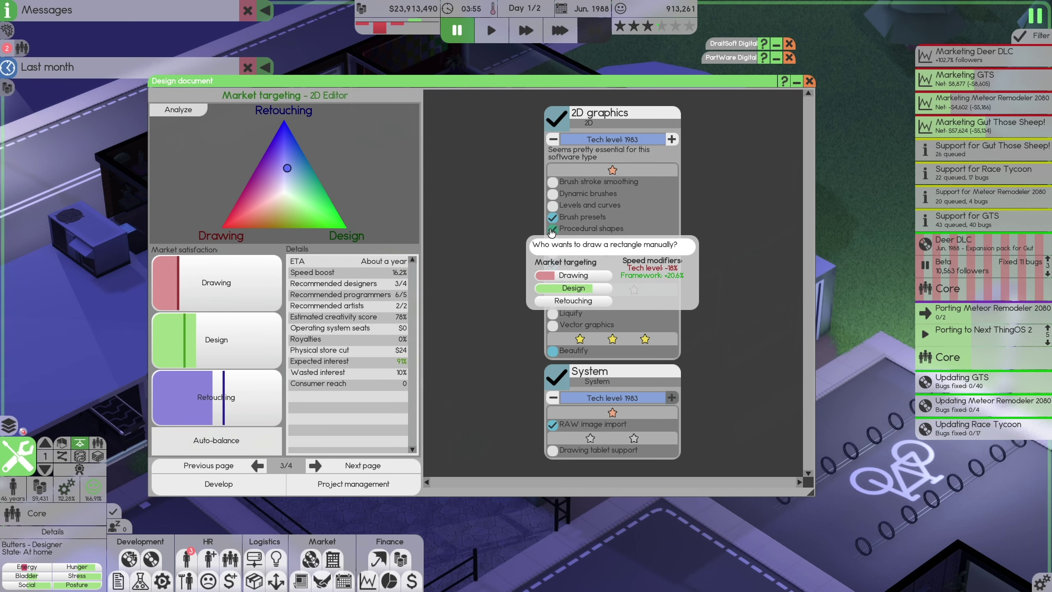
{"action": "left_click", "coordinate": [221, 469]}
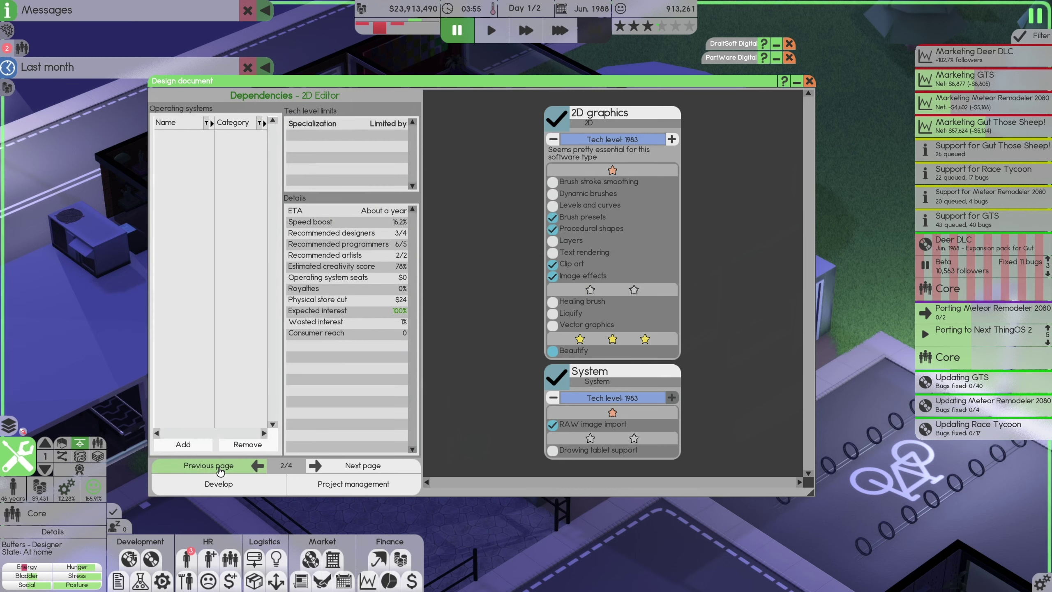
{"action": "left_click", "coordinate": [333, 468]}
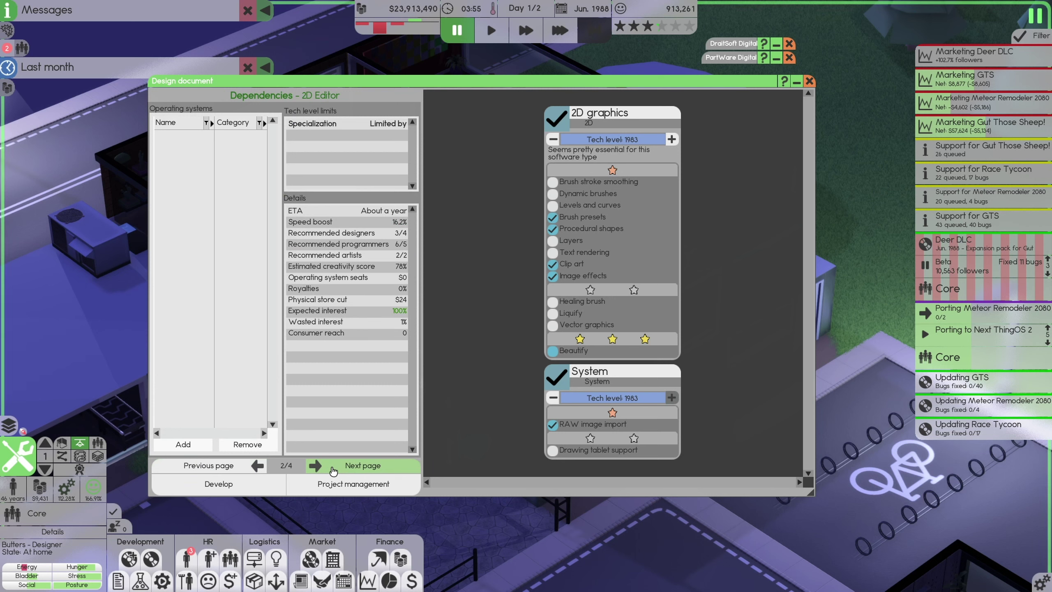
- Add Pen OS 2 as Tangent Find's supported operating system and page through to the Summary
{"action": "left_click", "coordinate": [209, 466]}
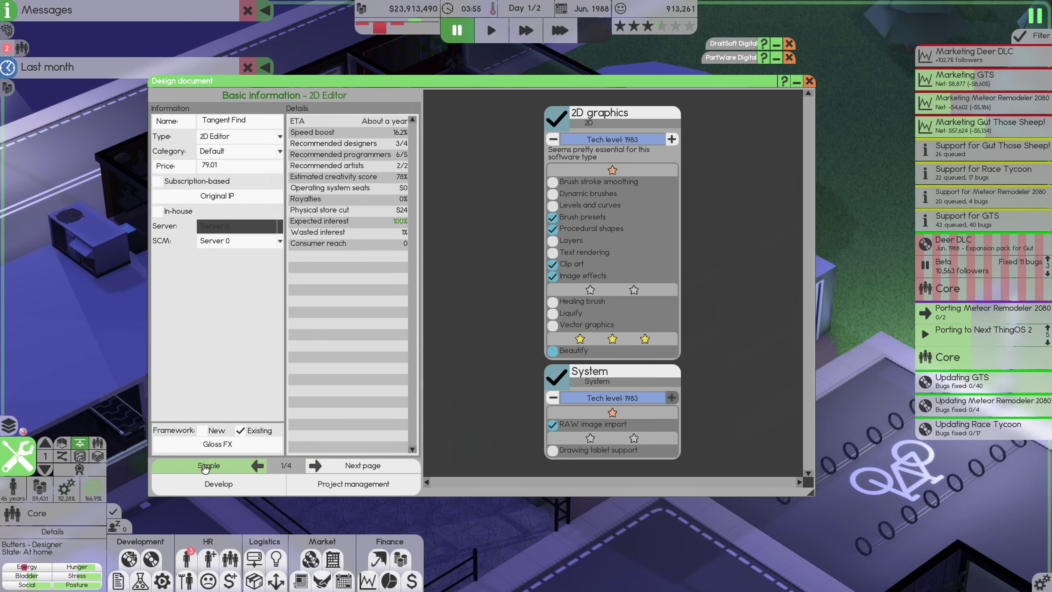
{"action": "left_click", "coordinate": [340, 467]}
{"action": "left_click", "coordinate": [181, 444]}
{"action": "left_click", "coordinate": [791, 233]}
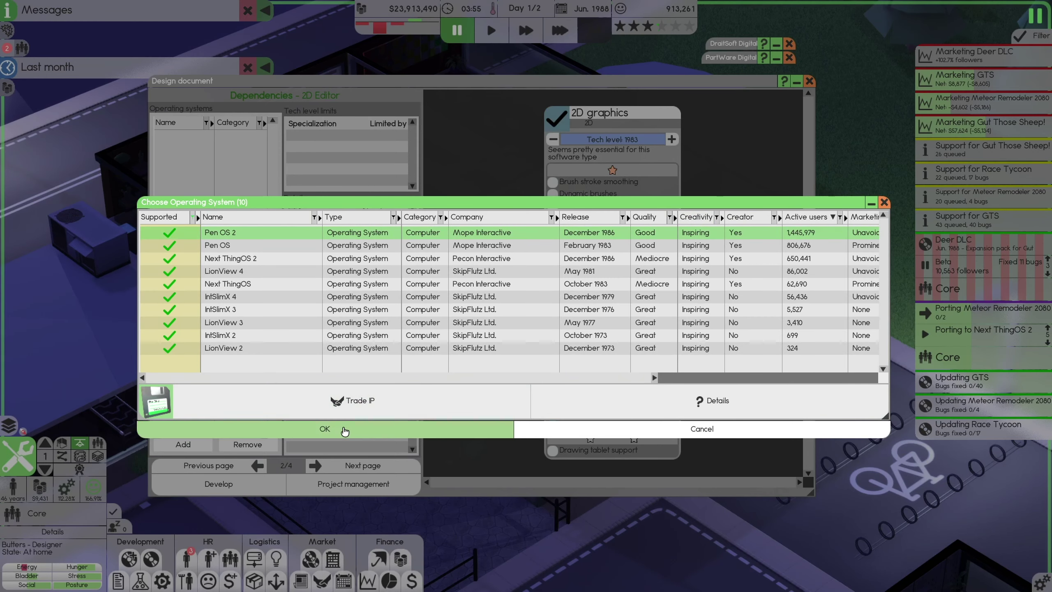
{"action": "left_click", "coordinate": [325, 428]}
{"action": "left_click", "coordinate": [363, 465]}
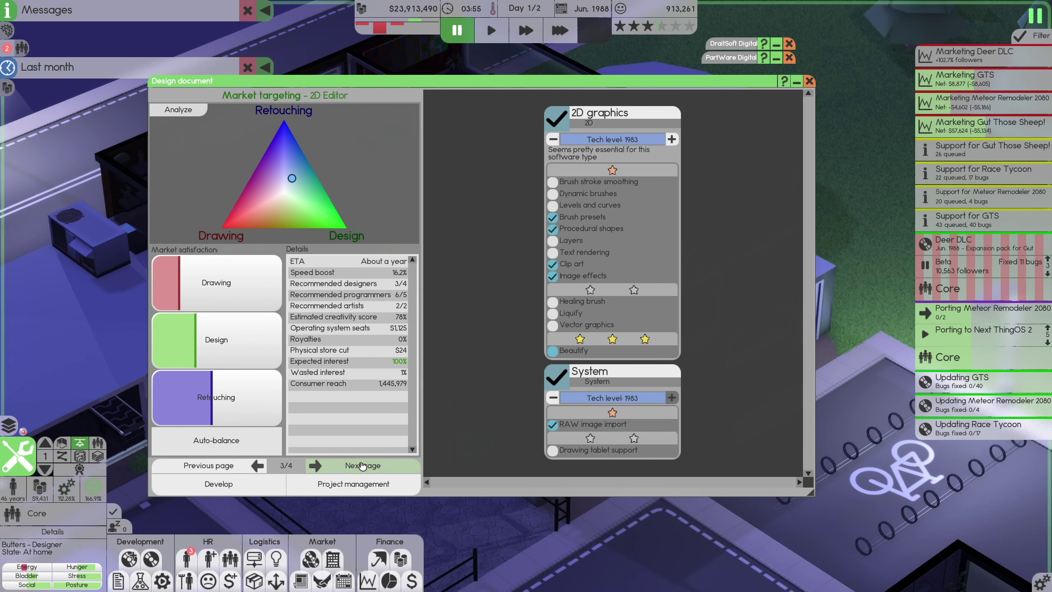
{"action": "left_click", "coordinate": [362, 465]}
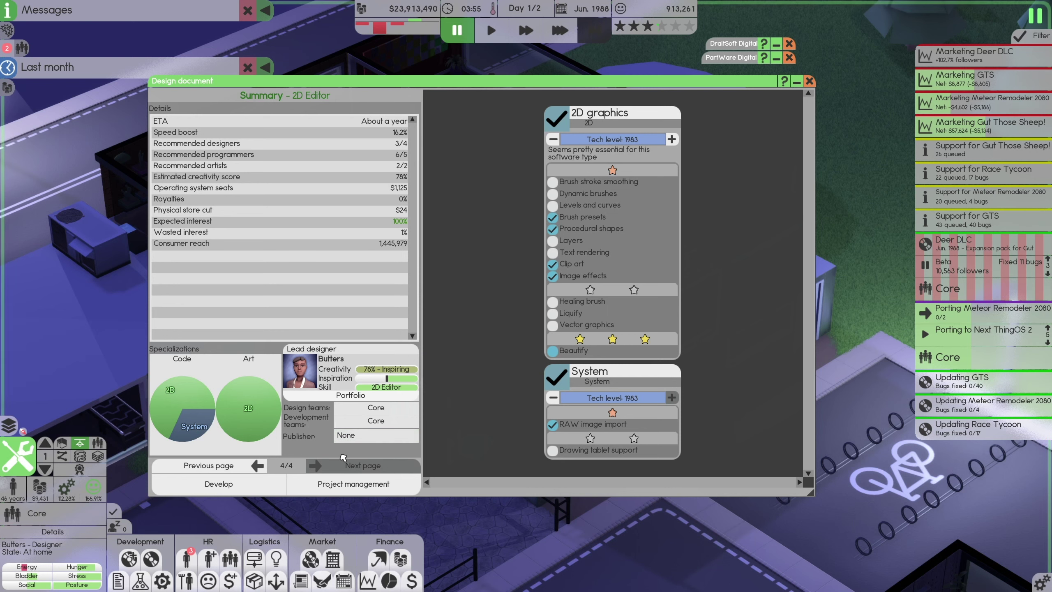
- Start developing Tangent Find and unpause, briefly opening and closing a new design document
{"action": "left_click", "coordinate": [220, 485]}
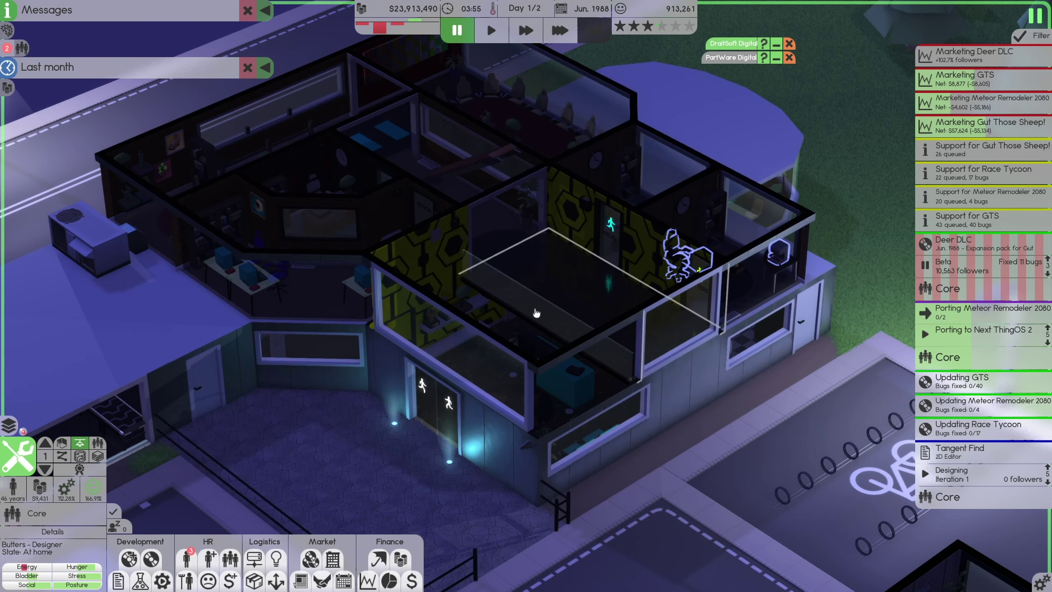
{"action": "left_click_drag", "start_coordinate": [516, 301], "coordinate": [507, 307]}
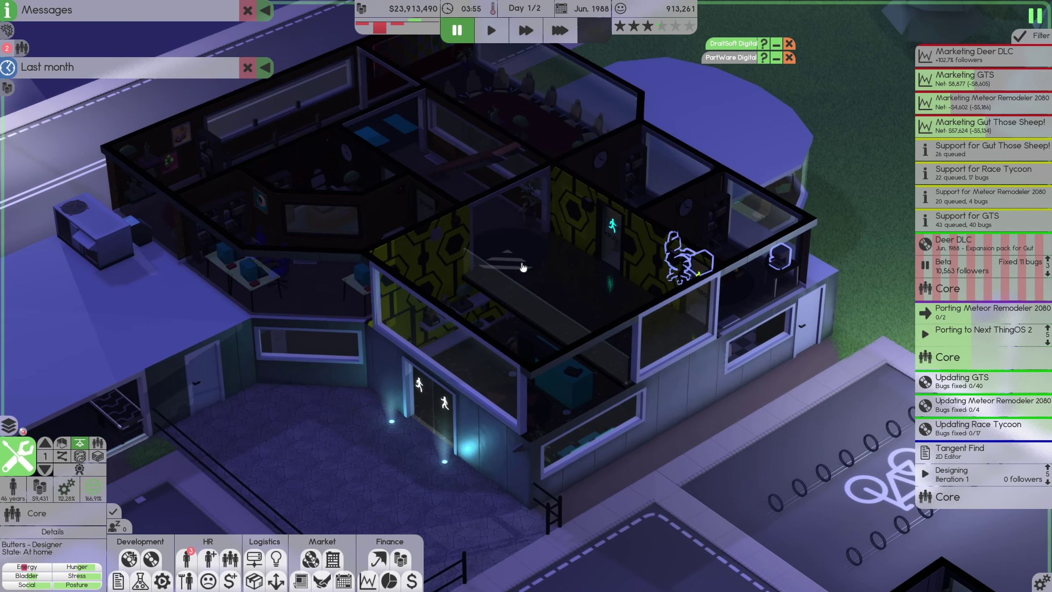
{"action": "key", "text": "space"}
{"action": "scroll", "coordinate": [523, 267], "scroll_direction": "up", "scroll_amount": 2}
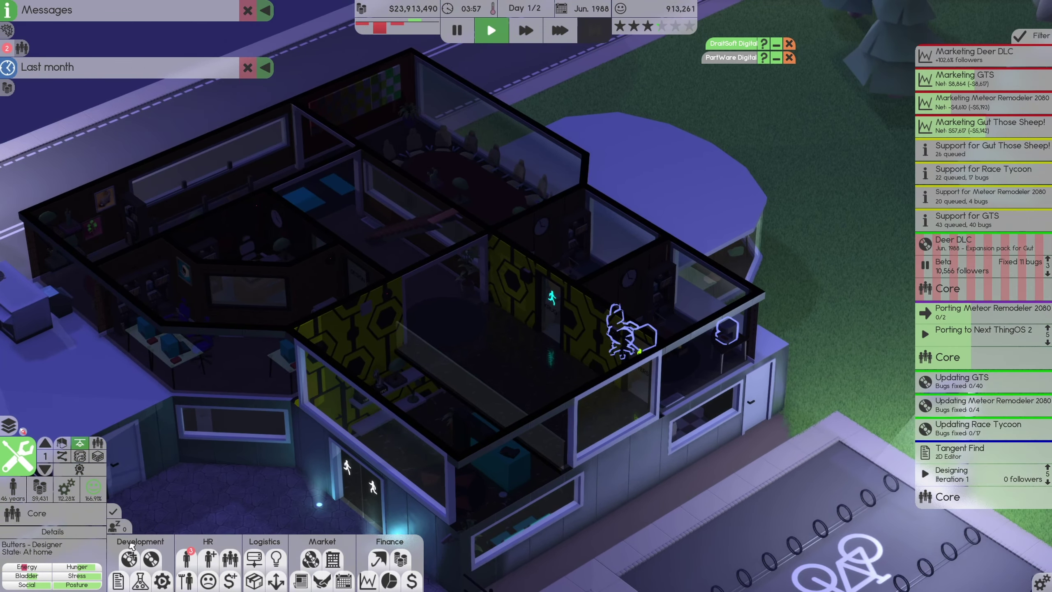
{"action": "left_click", "coordinate": [130, 559]}
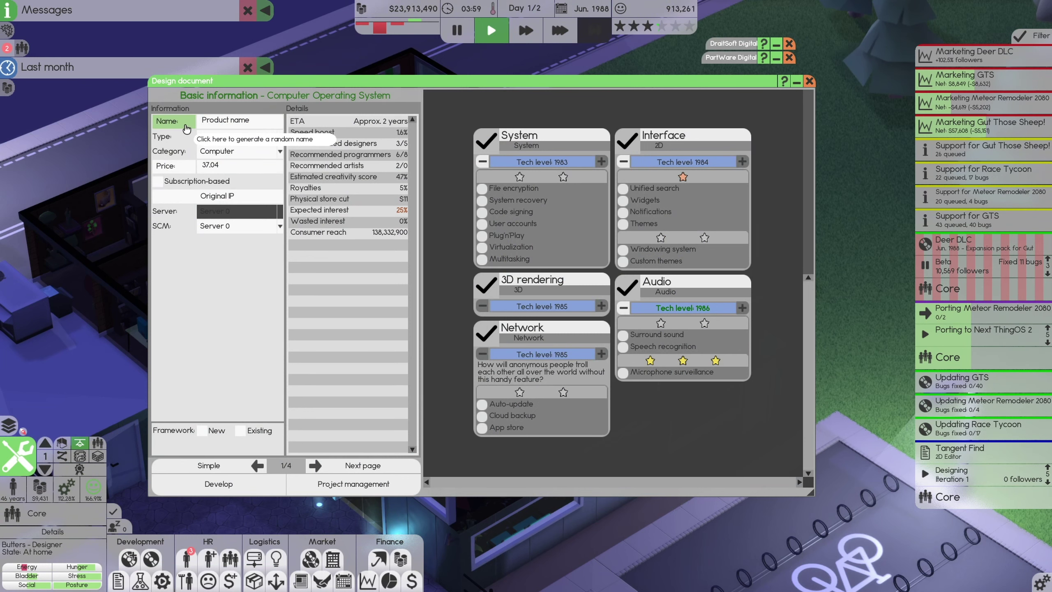
{"action": "left_click", "coordinate": [811, 83]}
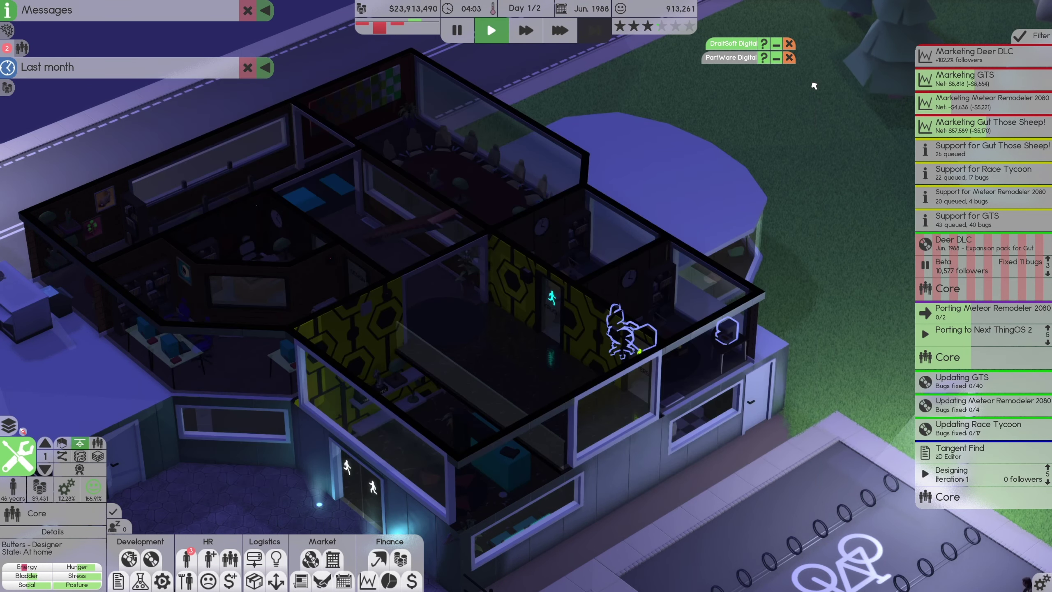
- Fast-forward briefly while checking Tangent Find and Deer DLC project options, then return to speed 1
{"action": "key", "text": "2"}
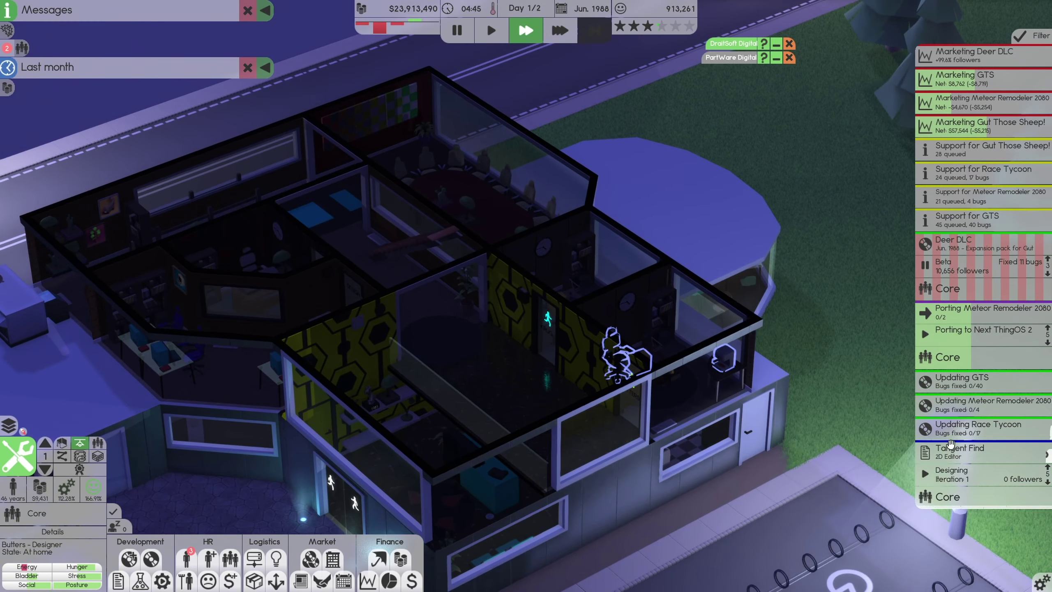
{"action": "left_click", "coordinate": [957, 452]}
{"action": "mouse_move", "coordinate": [953, 470]}
{"action": "left_click", "coordinate": [806, 352]}
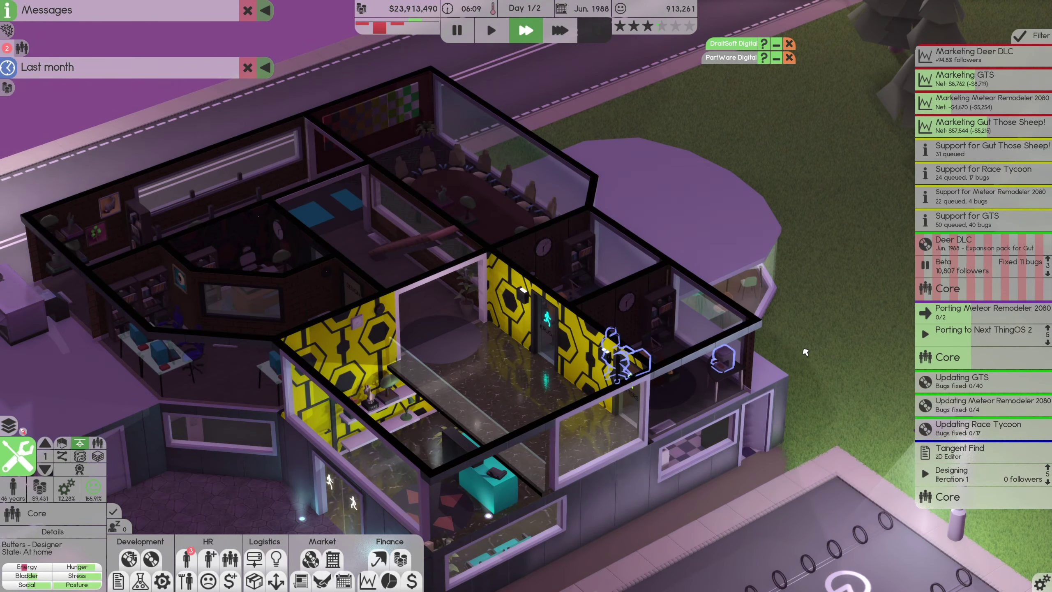
{"action": "key", "text": "1"}
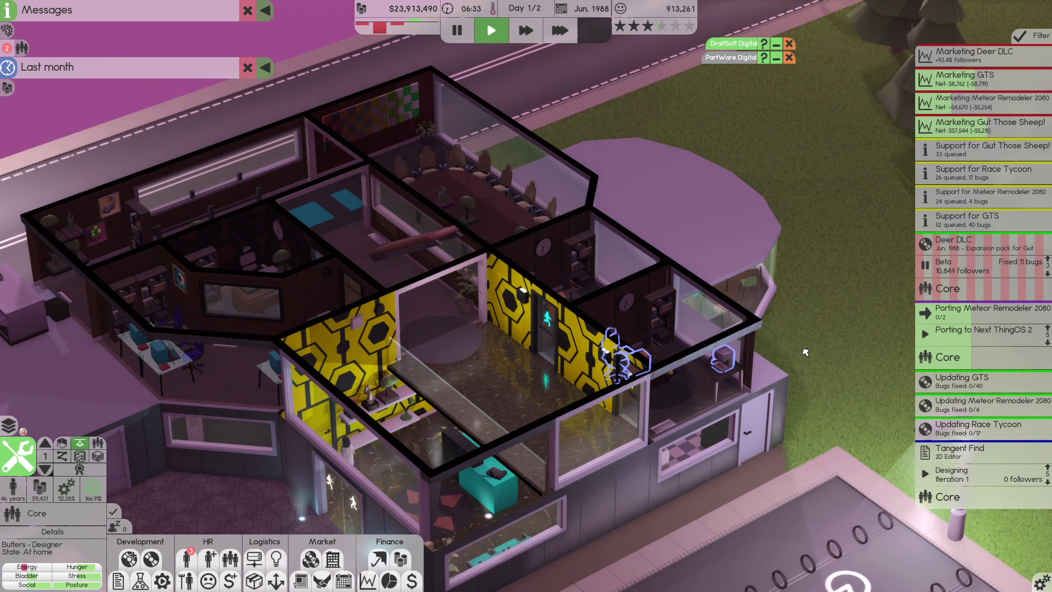
{"action": "left_click", "coordinate": [925, 265]}
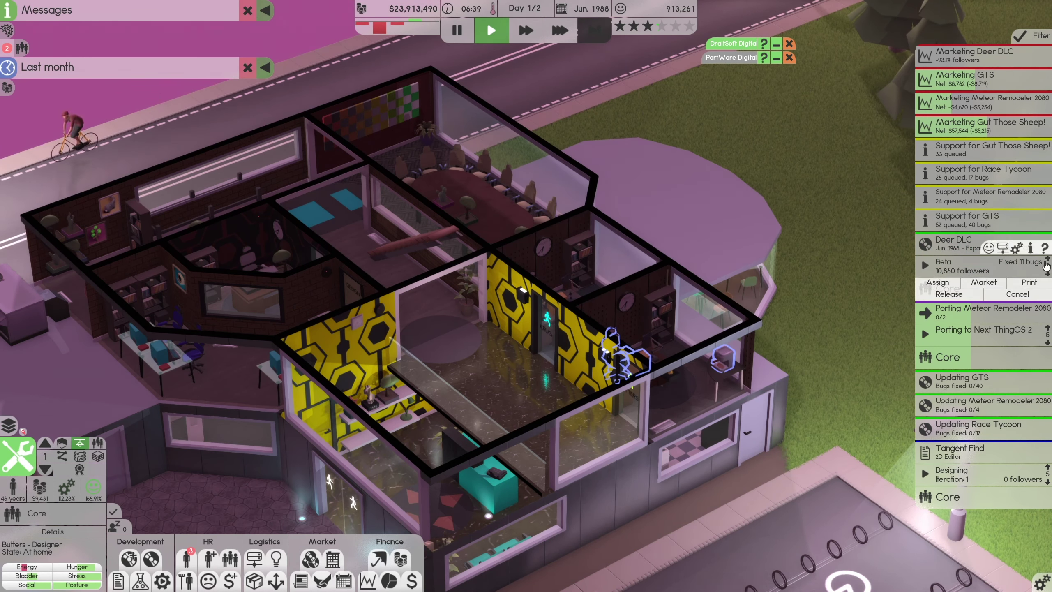
- Review the porting, Meteor Remodeler, Deer DLC and GTS project cards, alternating pause and speed 3
{"action": "left_click", "coordinate": [929, 333]}
{"action": "key", "text": "3"}
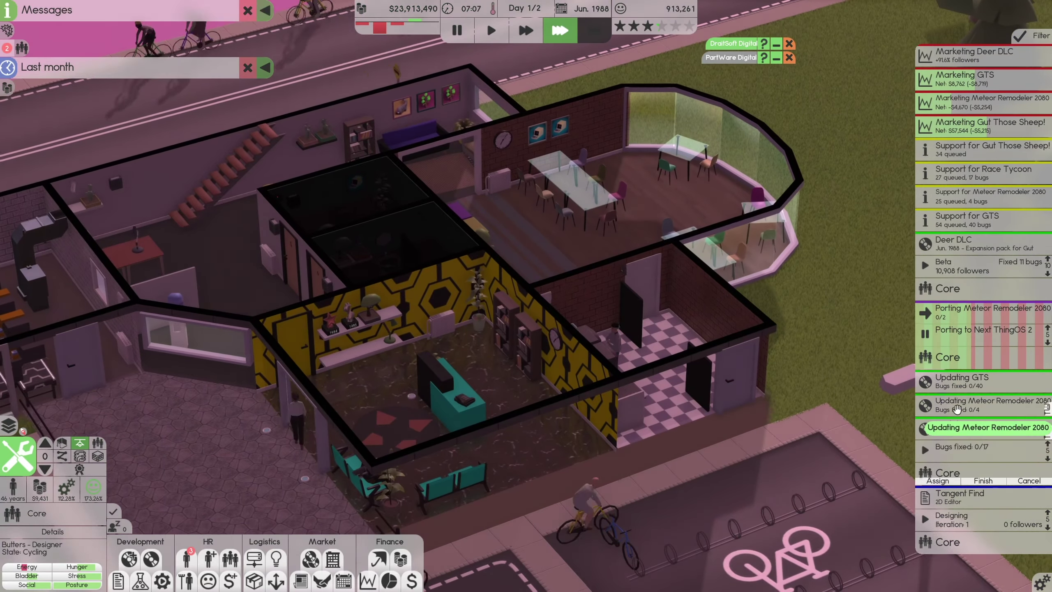
{"action": "left_click", "coordinate": [957, 405]}
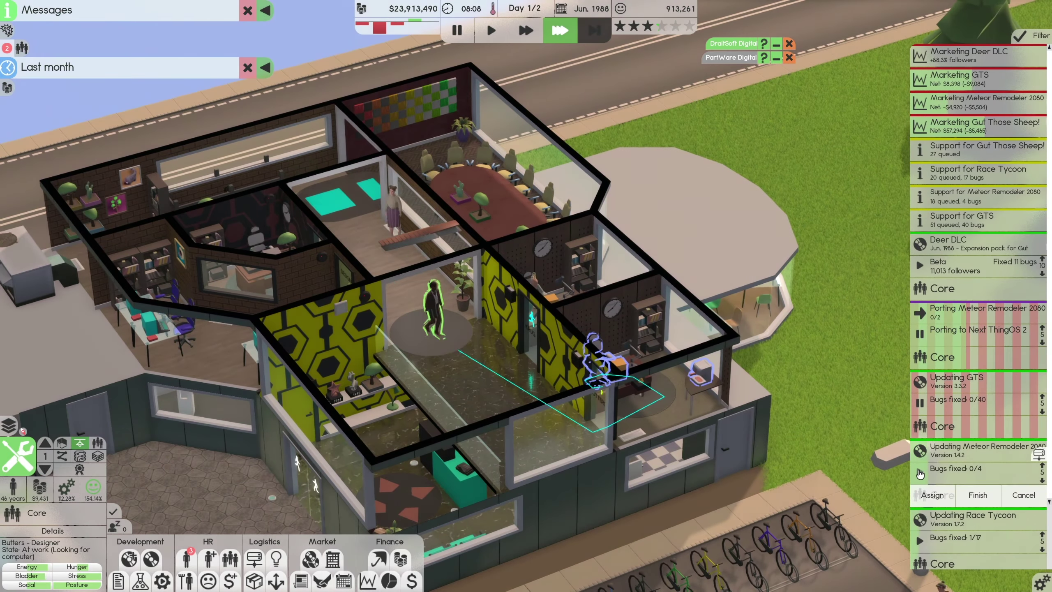
{"action": "left_click", "coordinate": [920, 473]}
{"action": "left_click_drag", "start_coordinate": [740, 378], "coordinate": [820, 380]}
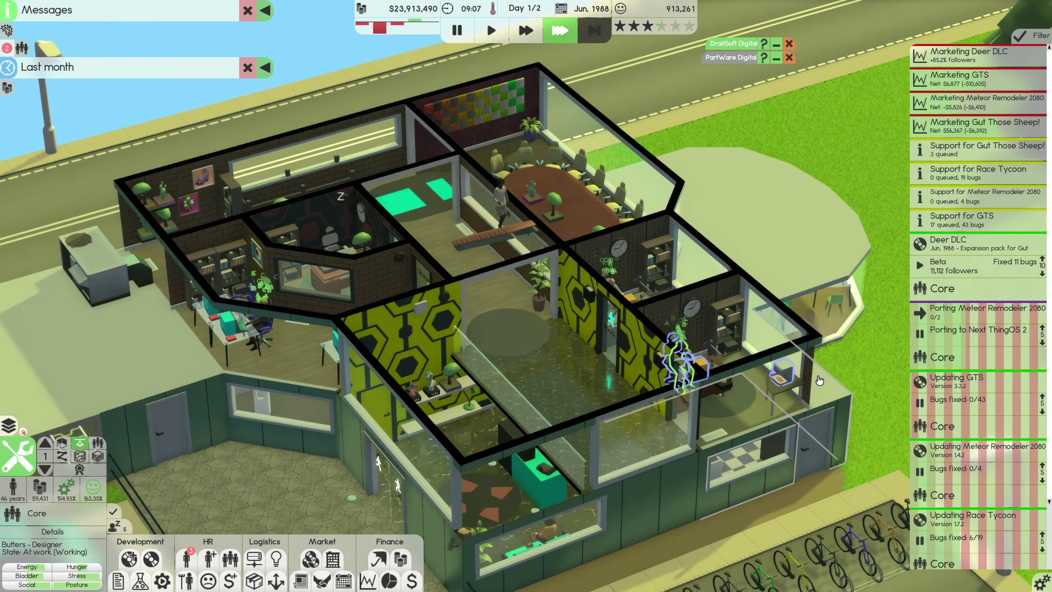
{"action": "left_click", "coordinate": [945, 264]}
{"action": "key", "text": "space"}
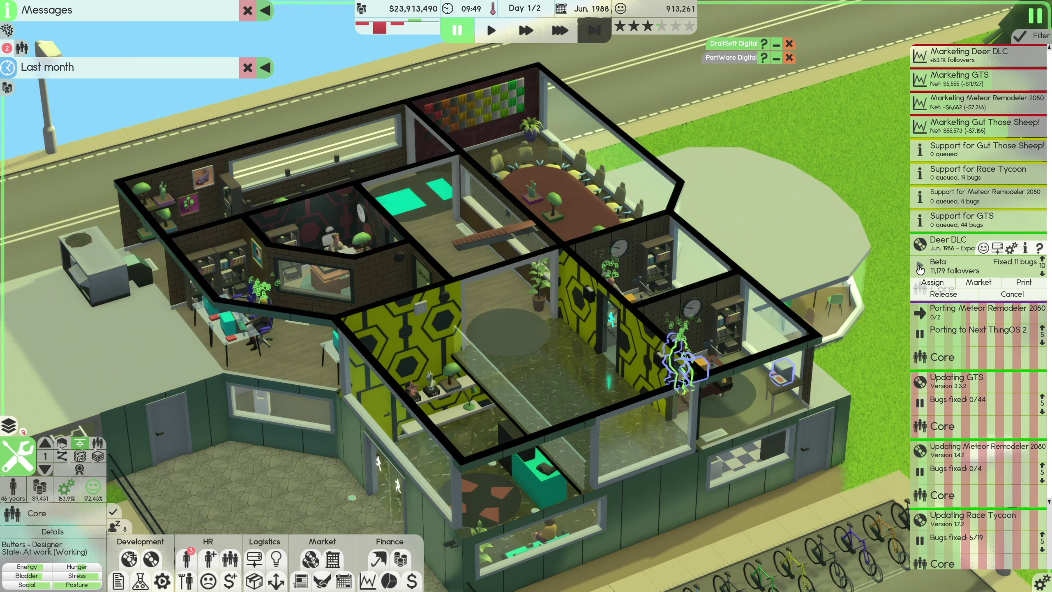
{"action": "left_click", "coordinate": [944, 387]}
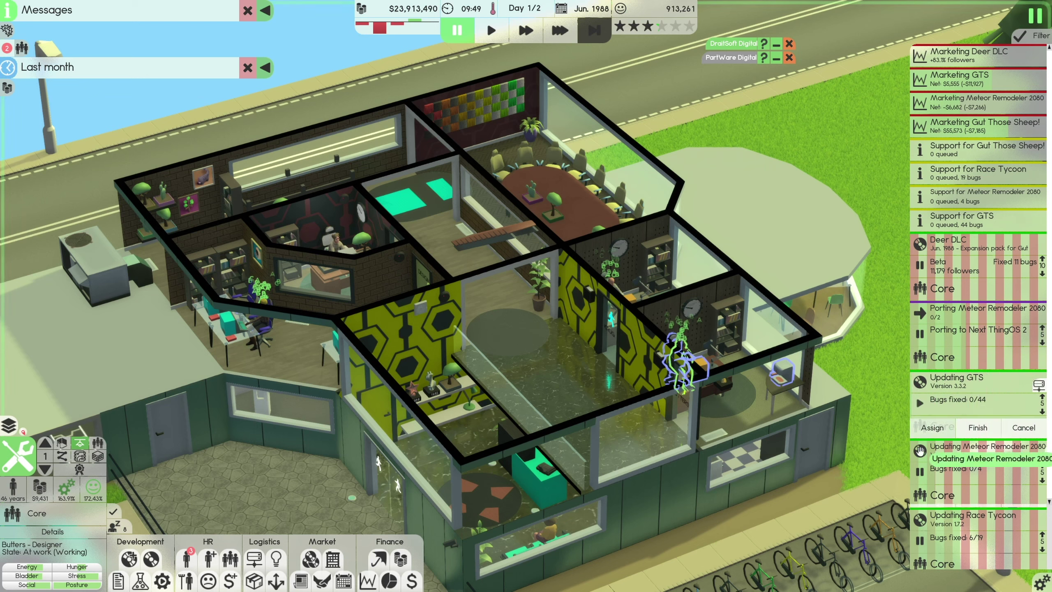
{"action": "scroll", "coordinate": [944, 493], "scroll_direction": "down", "scroll_amount": 3}
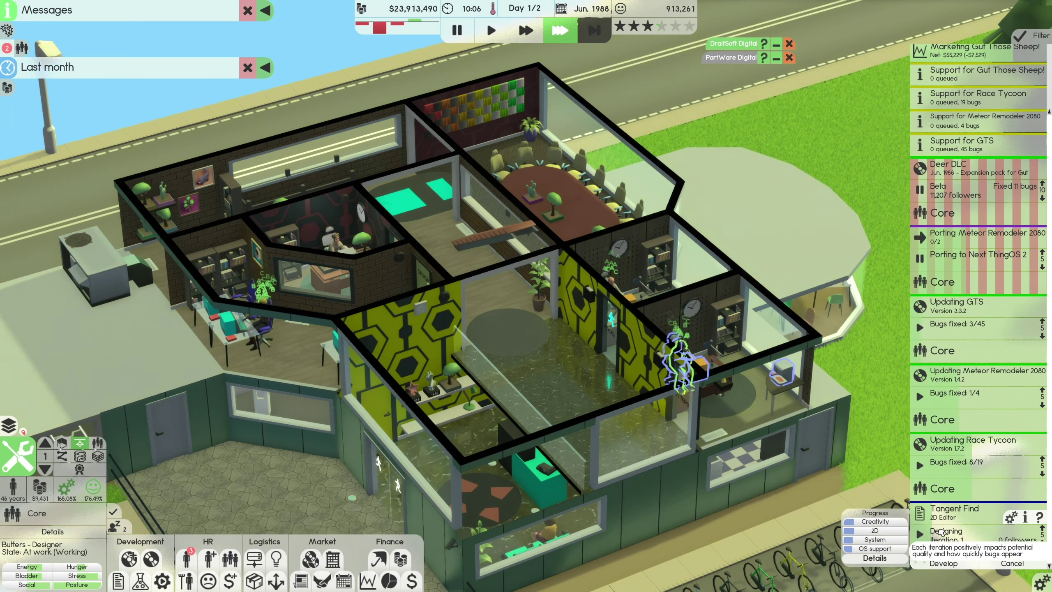
{"action": "left_click", "coordinate": [953, 186]}
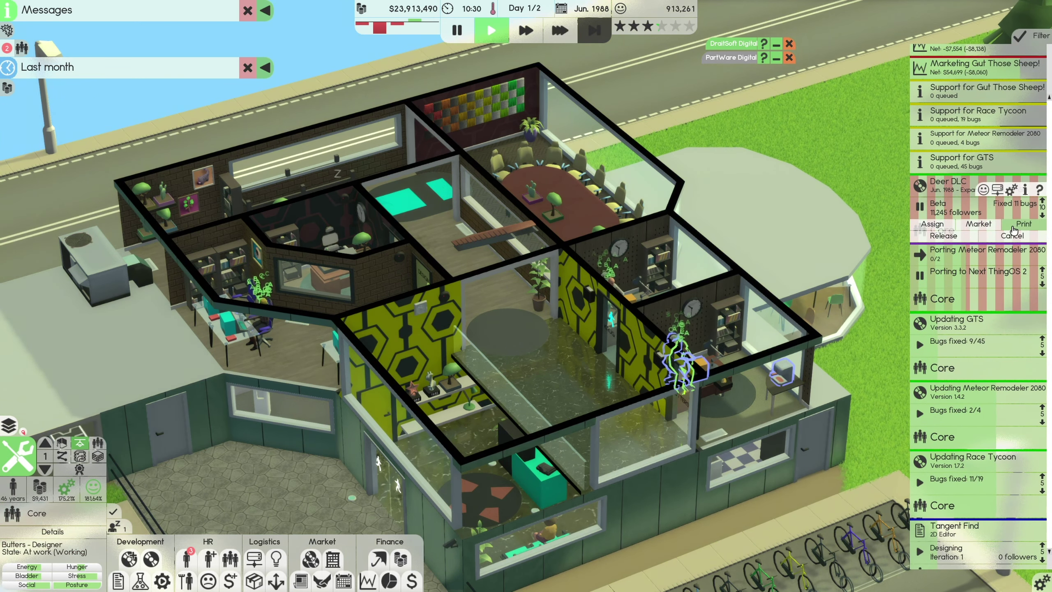
{"action": "key", "text": "3"}
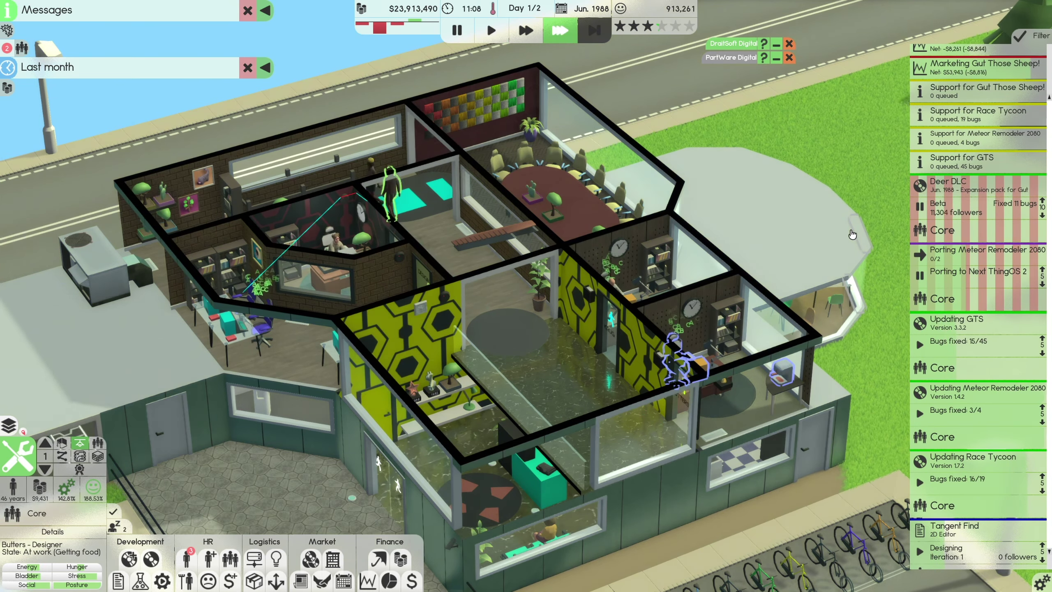
- Finish the Race Tycoon and GTS updates and choose Release on the Deer DLC card
{"action": "left_click", "coordinate": [974, 460]}
{"action": "scroll", "coordinate": [974, 465], "scroll_direction": "up", "scroll_amount": 1}
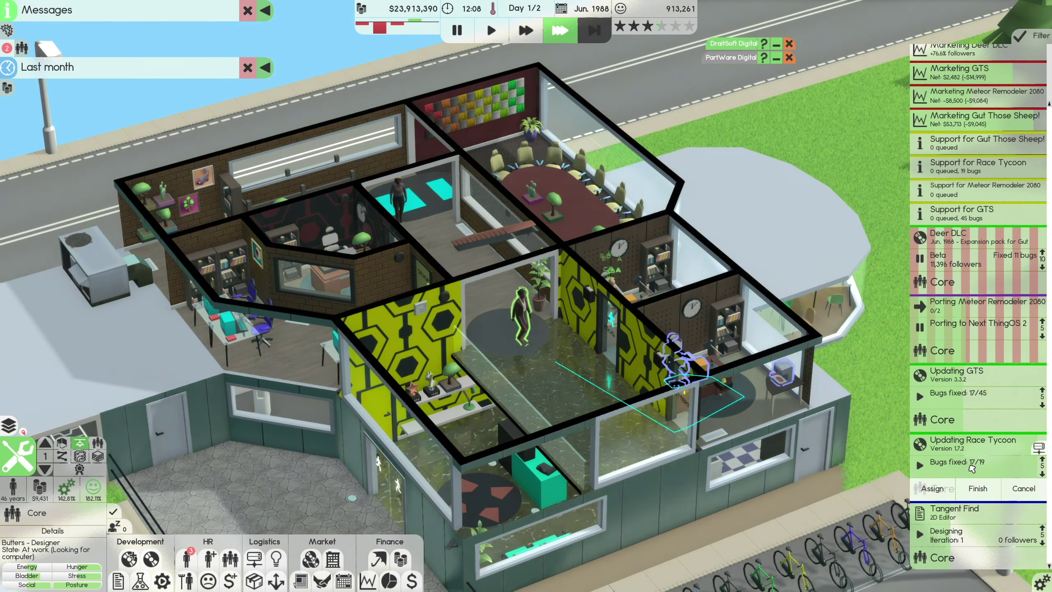
{"action": "left_click", "coordinate": [976, 488]}
{"action": "left_click", "coordinate": [985, 425]}
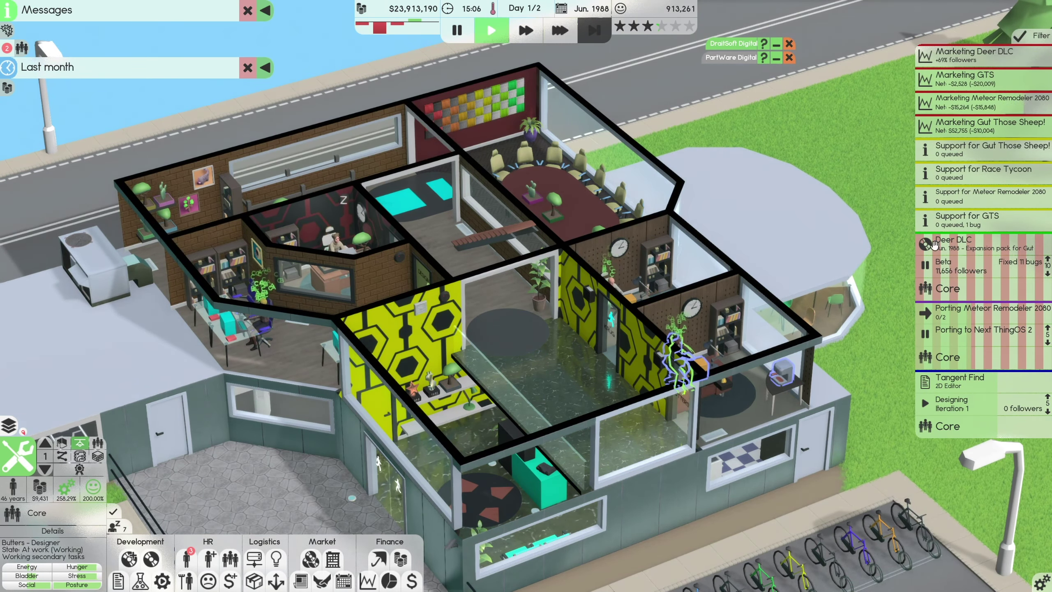
{"action": "left_click", "coordinate": [950, 243]}
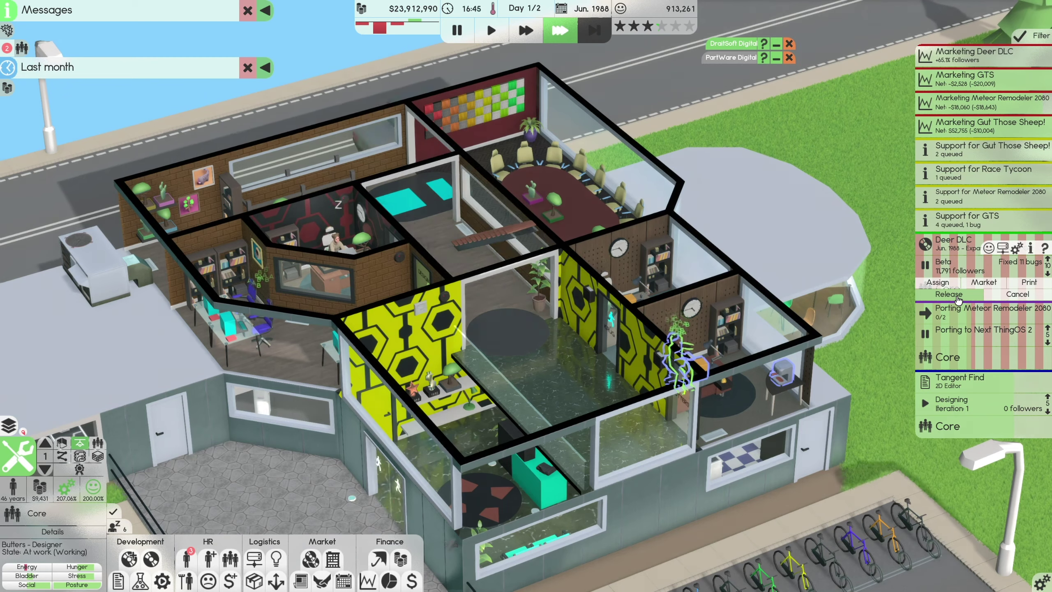
{"action": "left_click", "coordinate": [949, 295]}
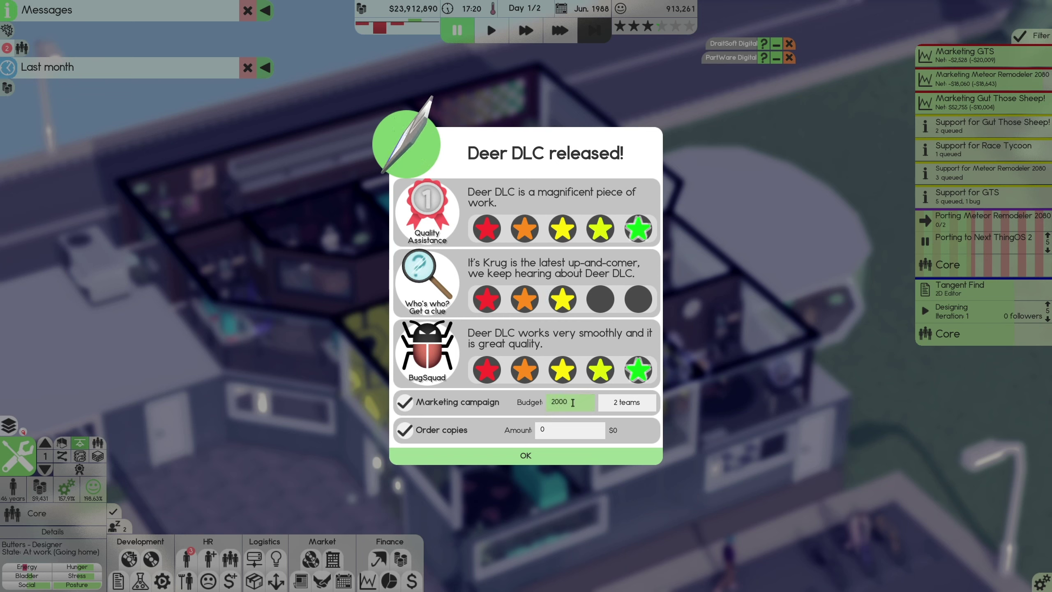
- Release Deer DLC with the 2,000 marketing campaign and Order copies unchecked
{"action": "left_click", "coordinate": [404, 430]}
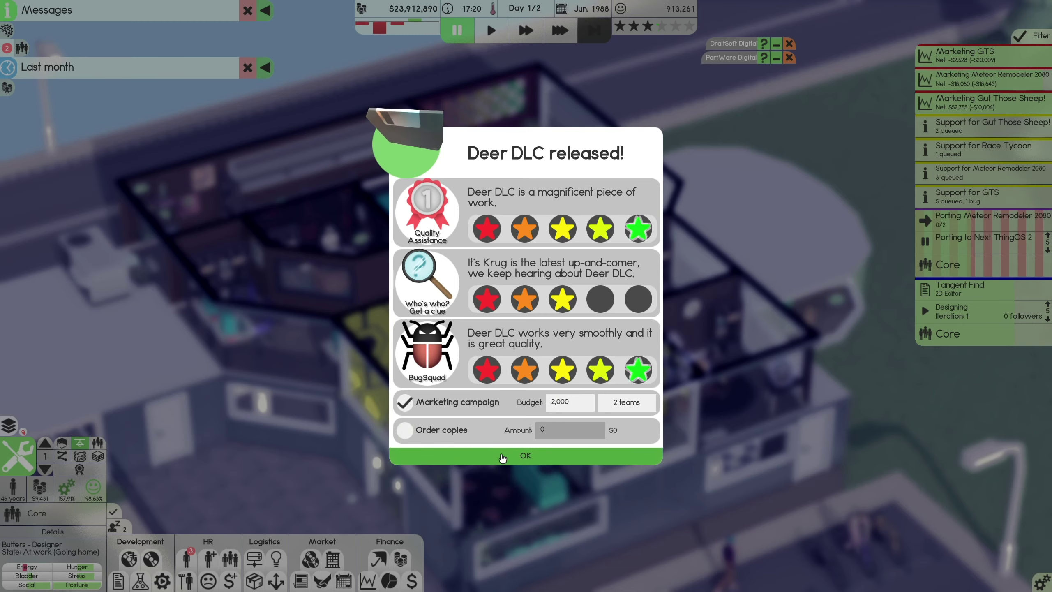
{"action": "left_click", "coordinate": [504, 458]}
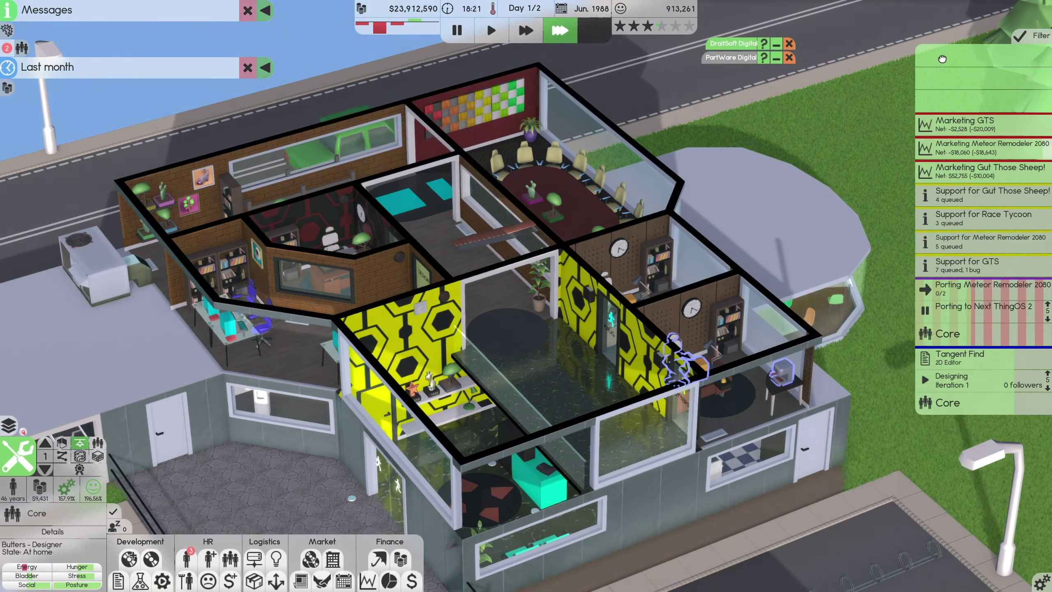
- Expand the Gut Those Sheep! support card to show Assign, Update and Cancel support
{"action": "left_click", "coordinate": [960, 150]}
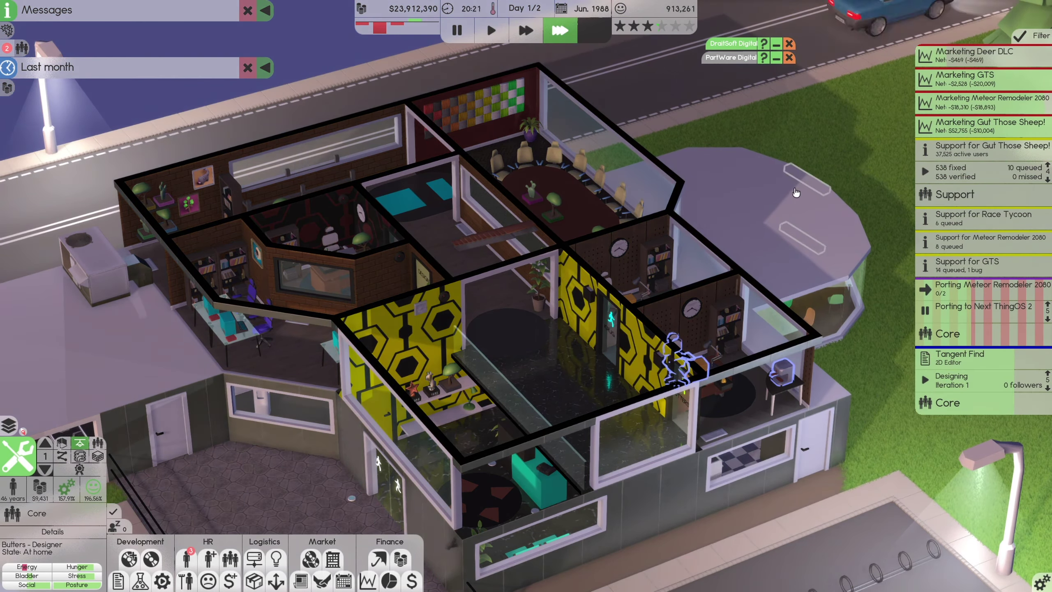
{"action": "left_click", "coordinate": [954, 194]}
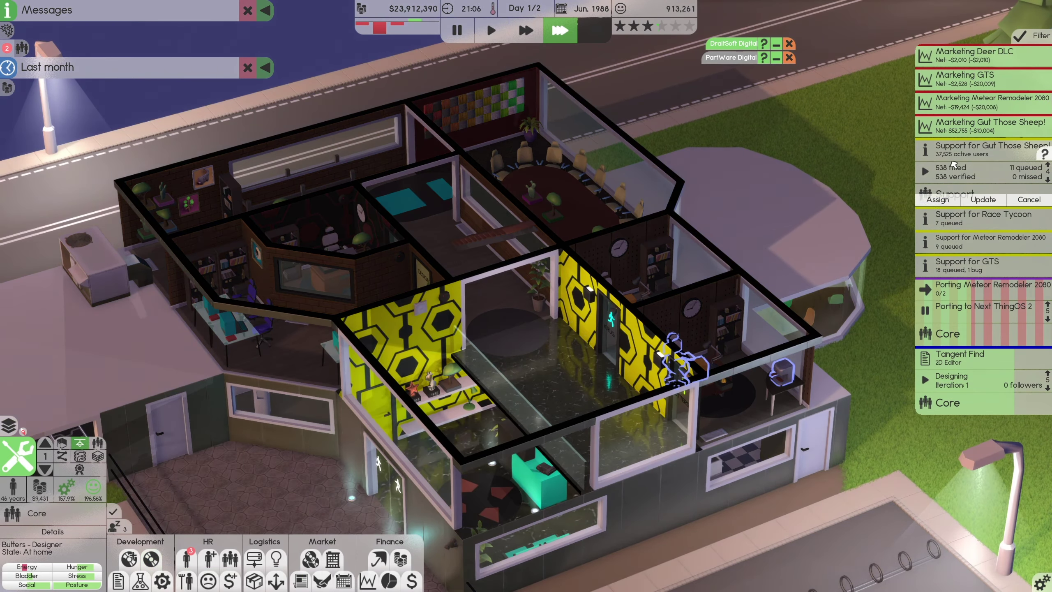
- Queue a plain Gut Those Sheep! update, then cancel the new task
{"action": "left_click", "coordinate": [982, 199]}
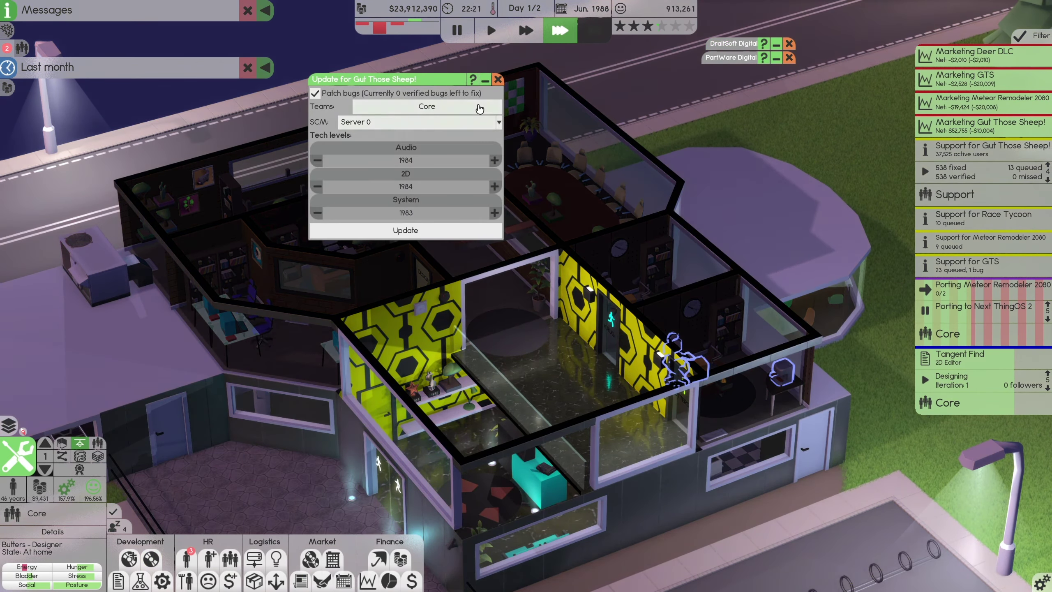
{"action": "left_click", "coordinate": [405, 231]}
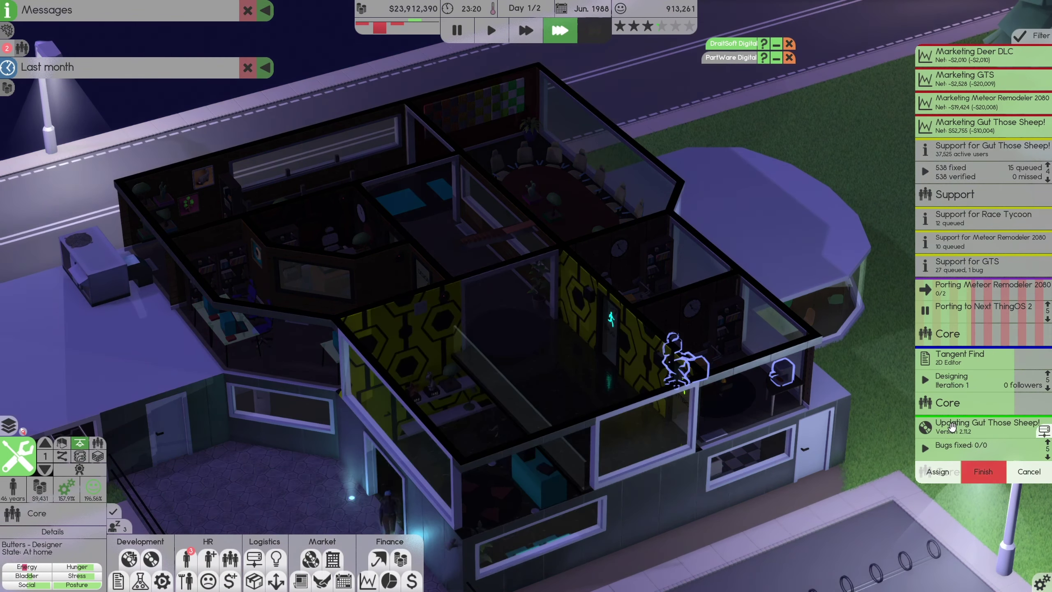
{"action": "left_click", "coordinate": [982, 472]}
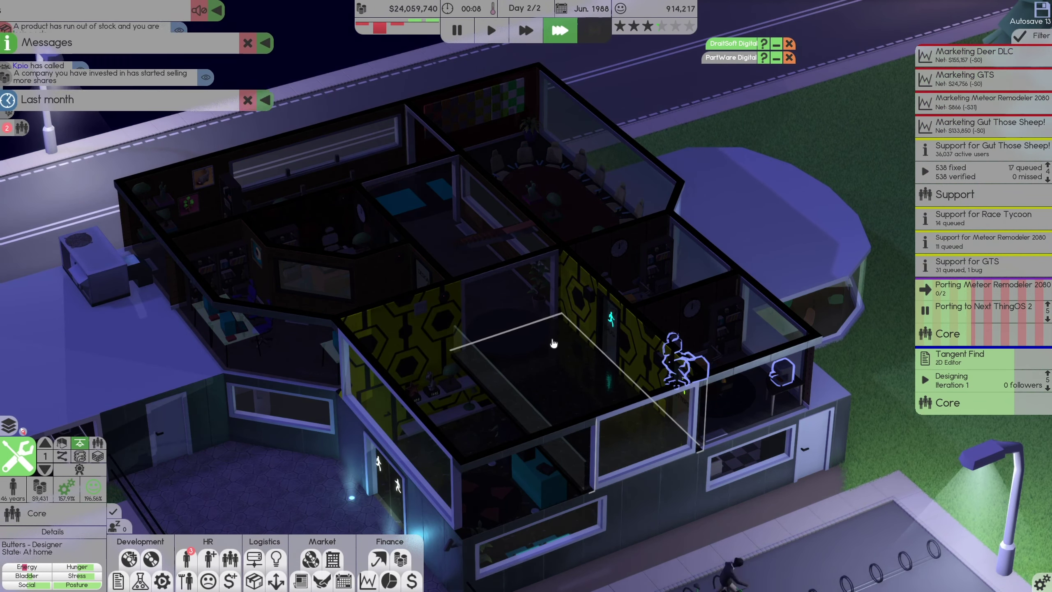
- Requeue the Gut Those Sheep! update with 2D tech 1985 and PhotoStop 2 as editor
{"action": "left_click", "coordinate": [980, 125]}
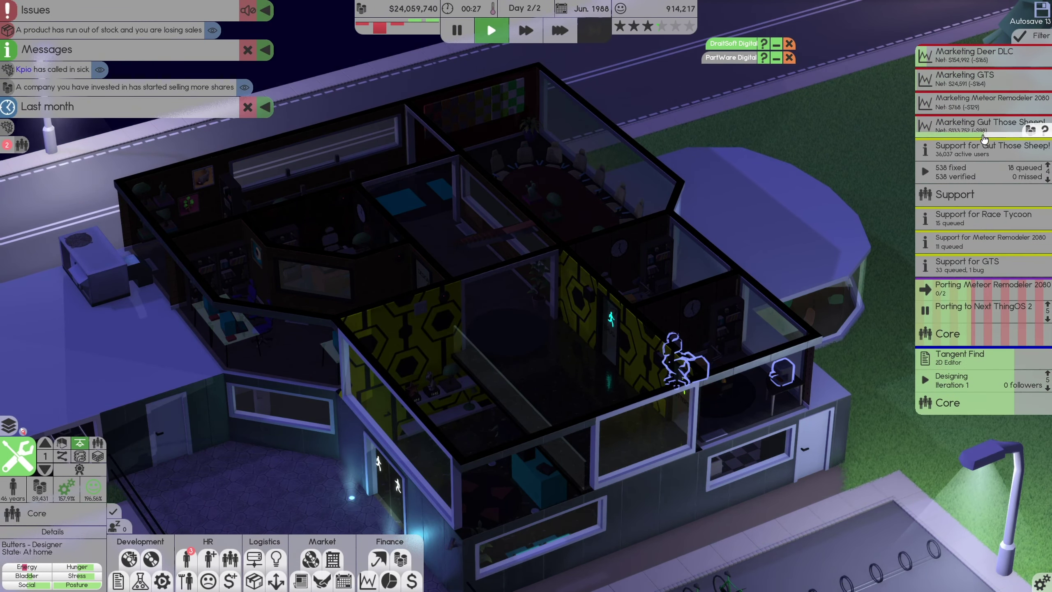
{"action": "left_click", "coordinate": [979, 156]}
{"action": "left_click", "coordinate": [983, 196]}
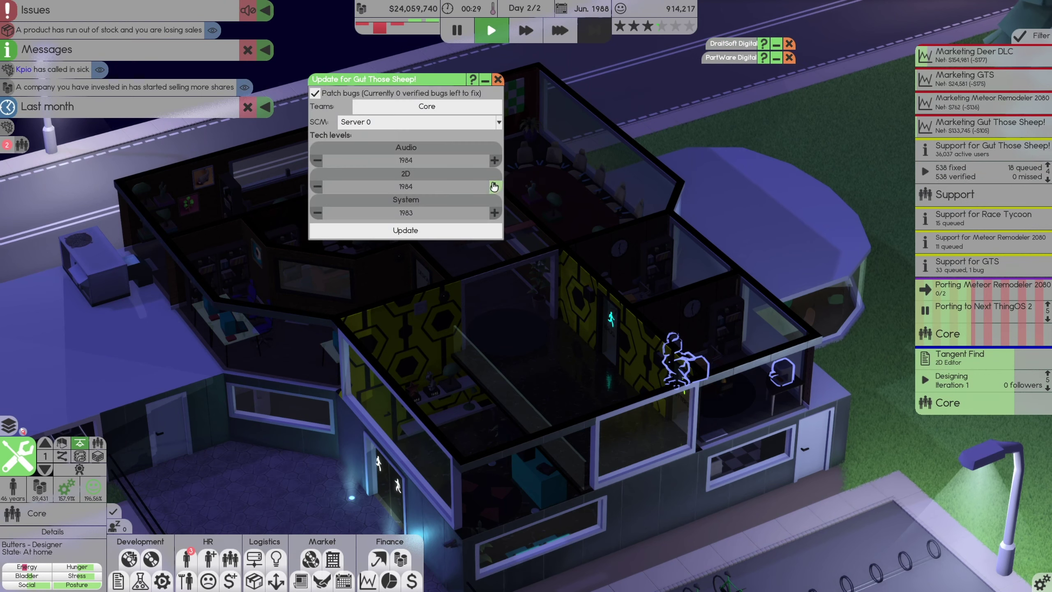
{"action": "left_click", "coordinate": [493, 186]}
{"action": "left_click", "coordinate": [467, 240]}
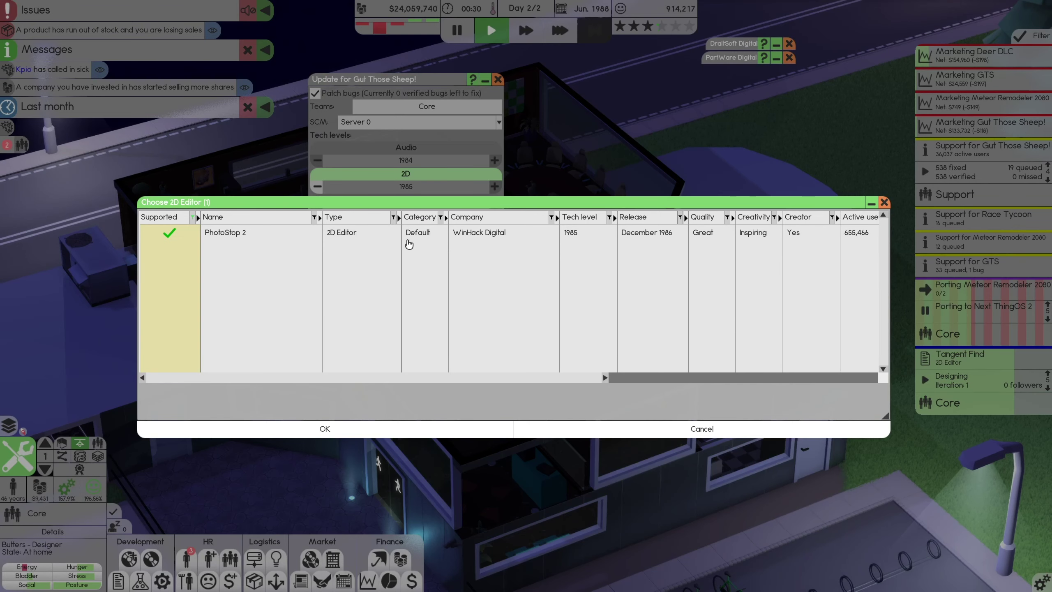
{"action": "left_click", "coordinate": [236, 237]}
{"action": "left_click", "coordinate": [336, 429]}
{"action": "left_click", "coordinate": [404, 301]}
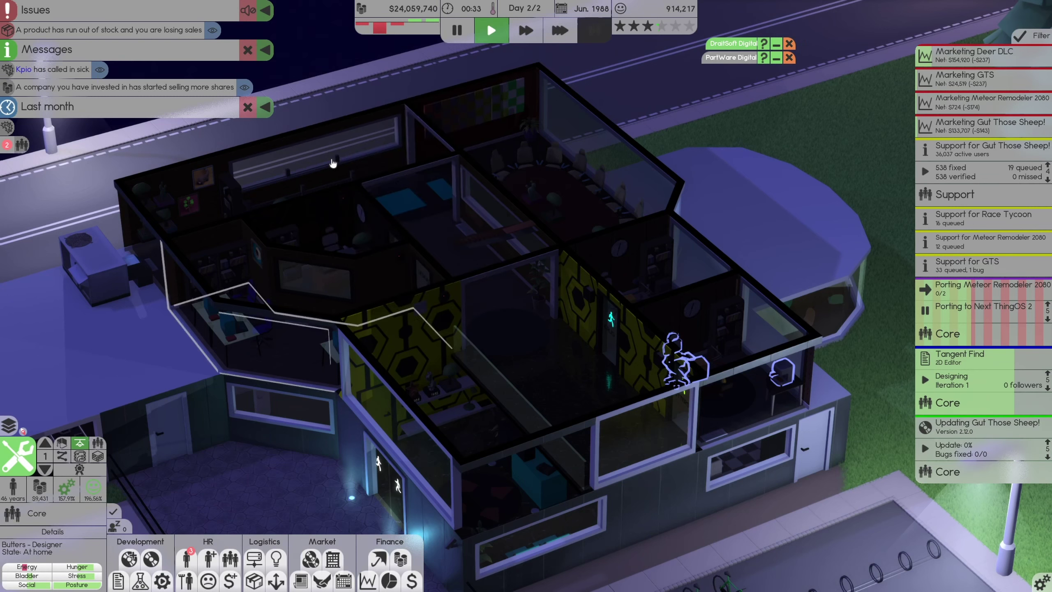
{"action": "left_click", "coordinate": [213, 30]}
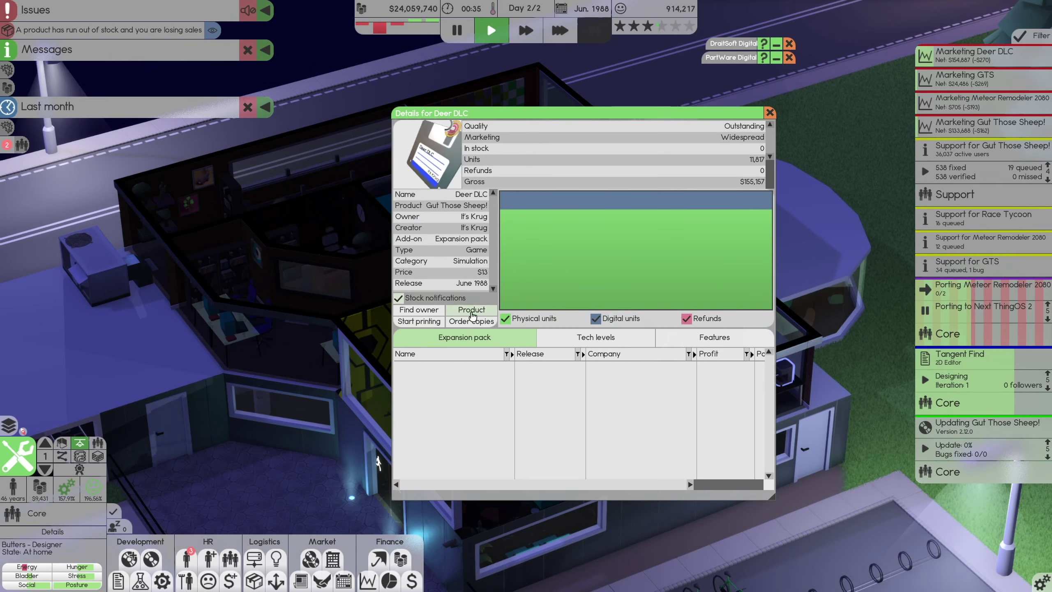
{"action": "left_click", "coordinate": [469, 324]}
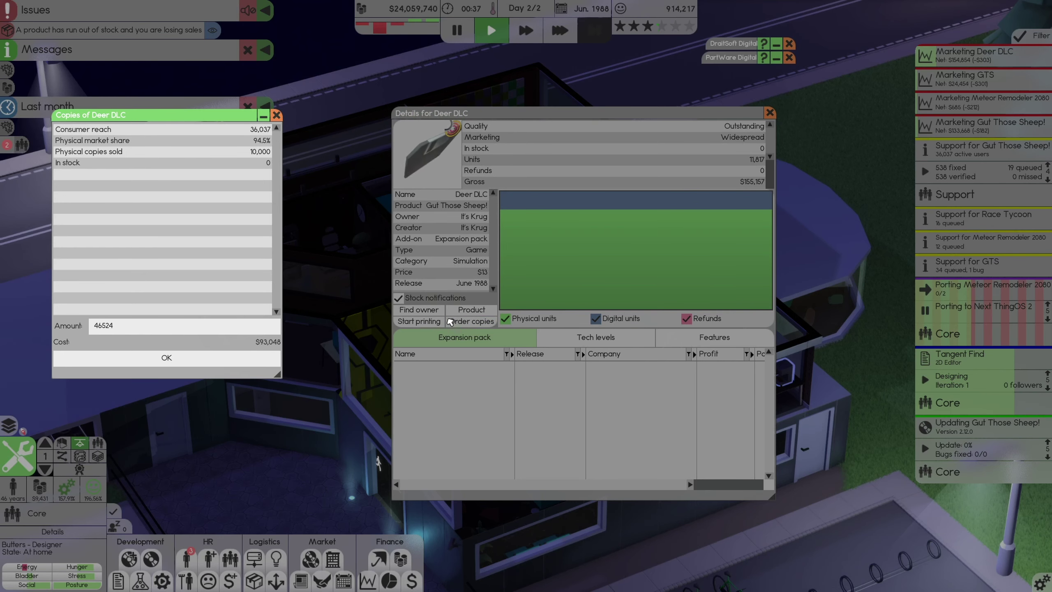
{"action": "left_click", "coordinate": [278, 113]}
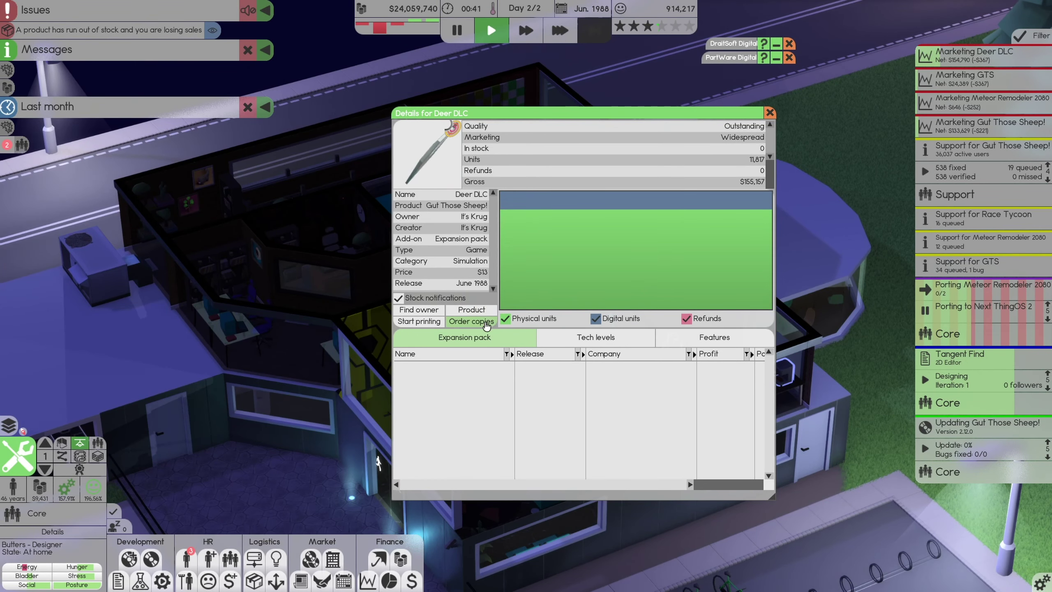
{"action": "left_click", "coordinate": [470, 320]}
{"action": "left_click", "coordinate": [115, 324]}
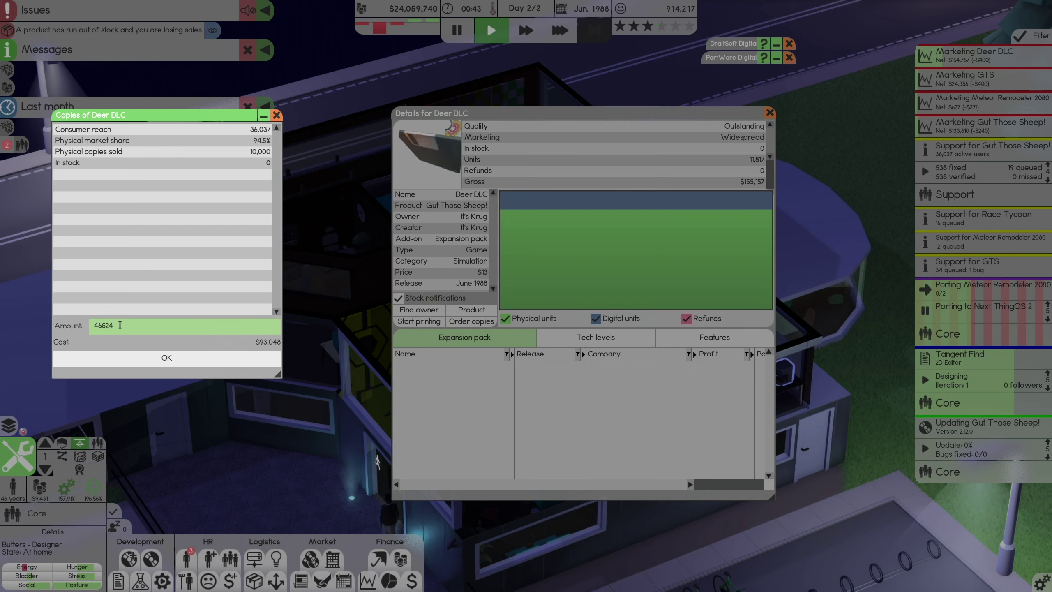
{"action": "left_click", "coordinate": [276, 116]}
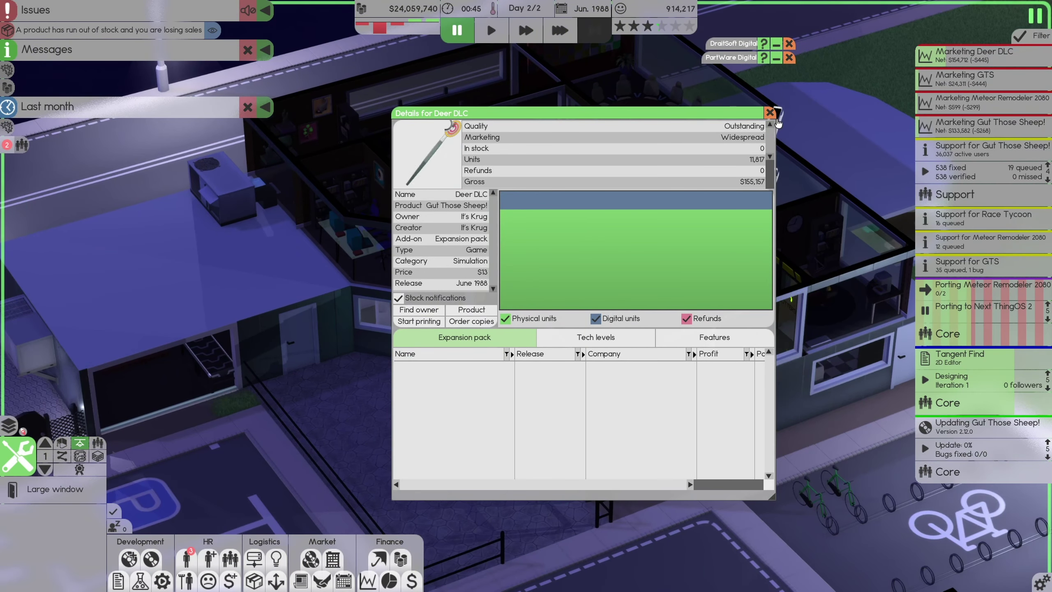
{"action": "left_click", "coordinate": [770, 113]}
{"action": "scroll", "coordinate": [411, 370], "scroll_direction": "up", "scroll_amount": 3}
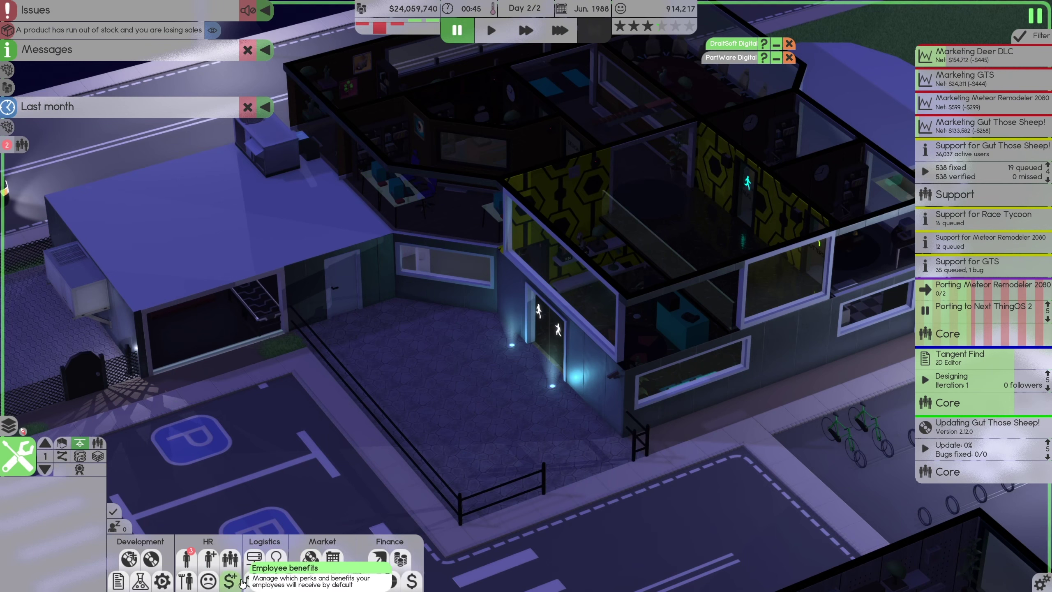
- Raise Deer DLC's manufacturing maximum to 30,000 copies and resume fast speed
{"action": "left_click", "coordinate": [276, 580]}
{"action": "left_click", "coordinate": [235, 271]}
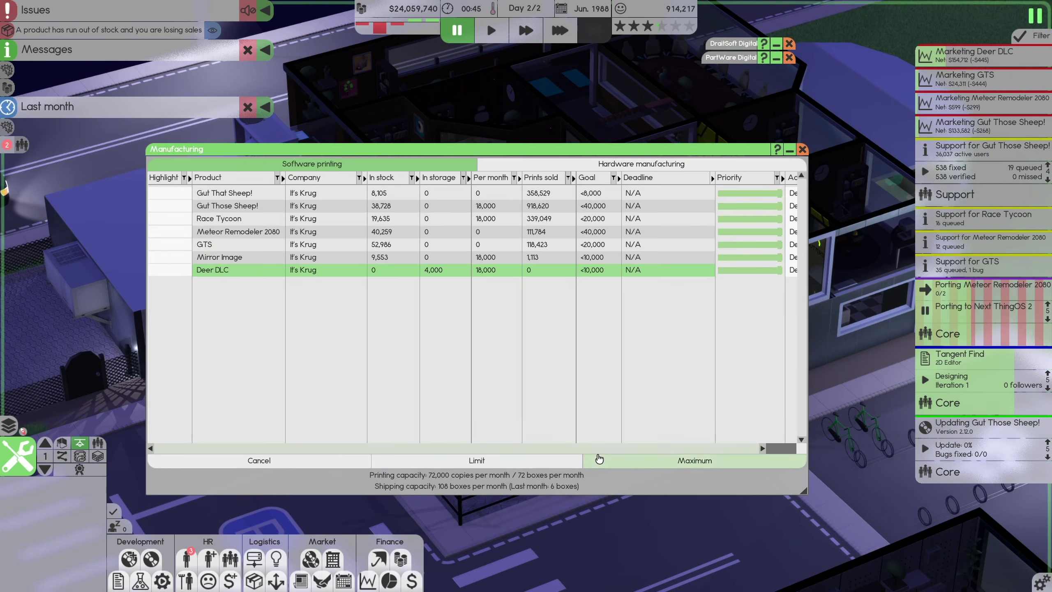
{"action": "left_click", "coordinate": [695, 460]}
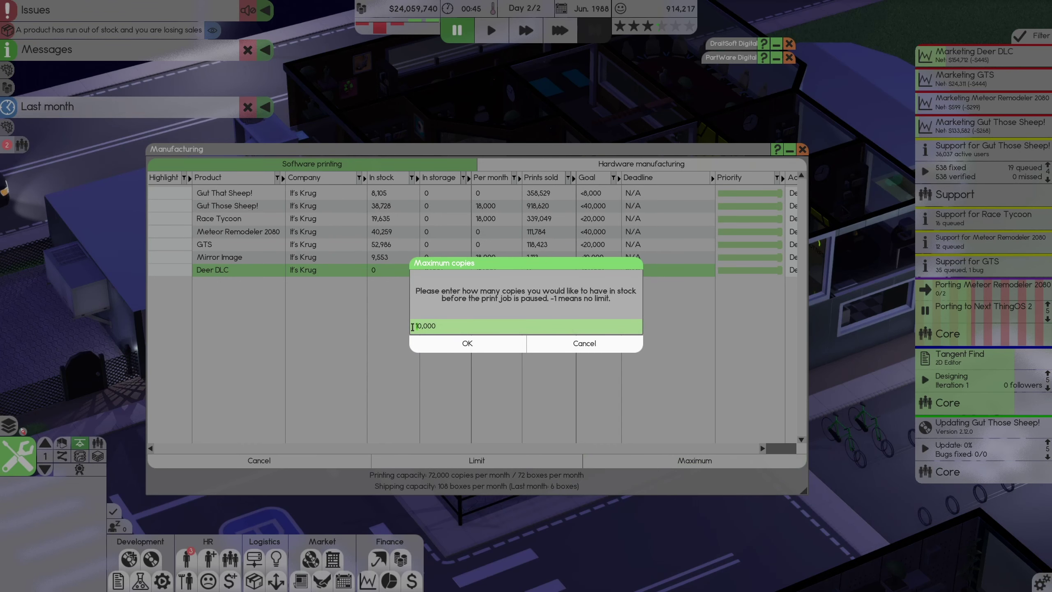
{"action": "left_click", "coordinate": [460, 344]}
{"action": "mouse_move", "coordinate": [978, 156]}
{"action": "left_click", "coordinate": [803, 151]}
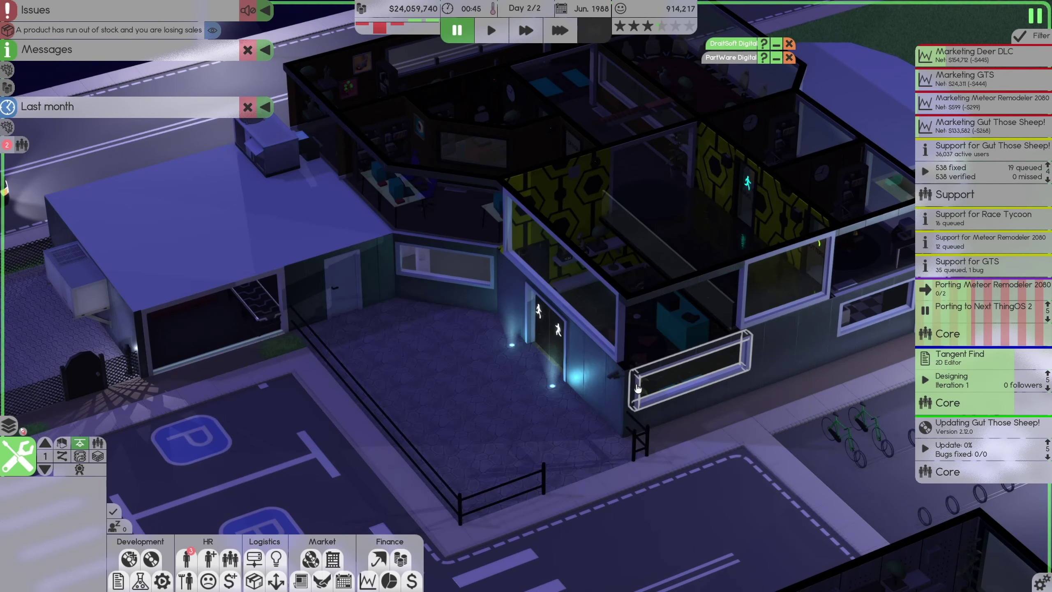
{"action": "key", "text": "3"}
{"action": "scroll", "coordinate": [527, 296], "scroll_direction": "up", "scroll_amount": 3}
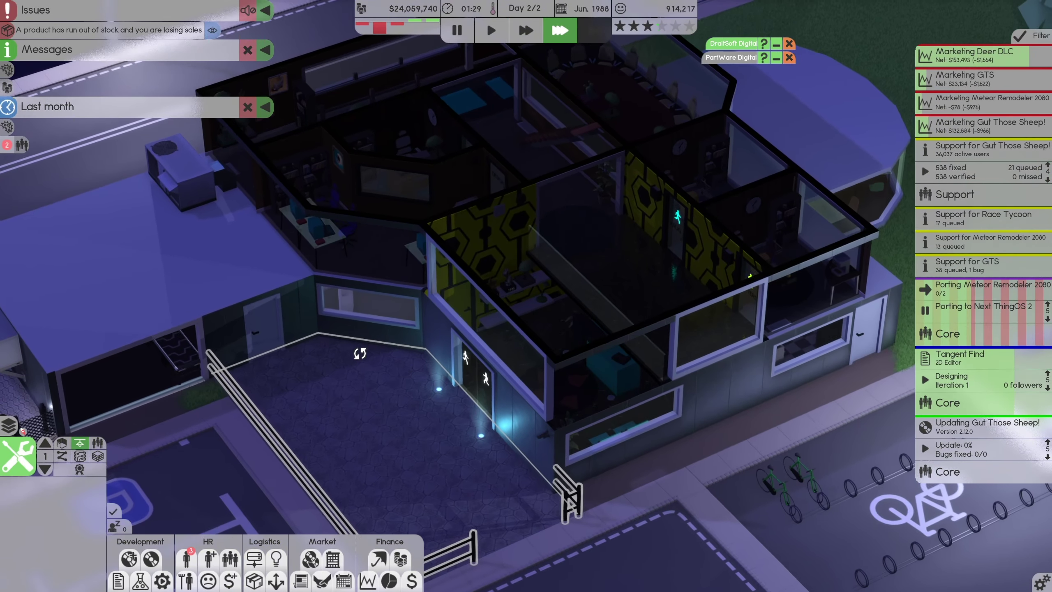
{"action": "scroll", "coordinate": [360, 353], "scroll_direction": "up", "scroll_amount": 2}
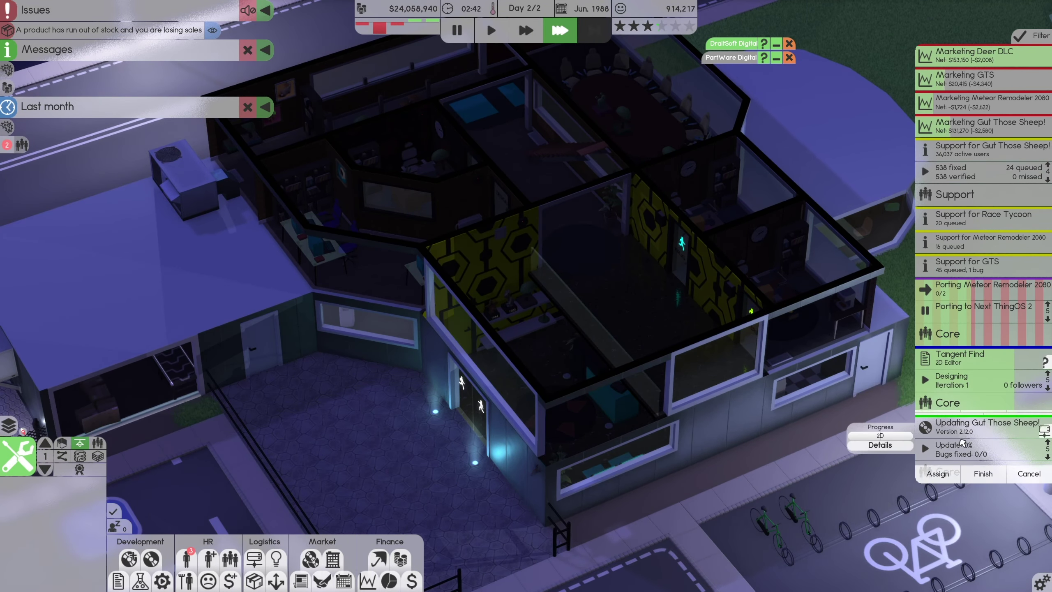
{"action": "mouse_move", "coordinate": [977, 147]}
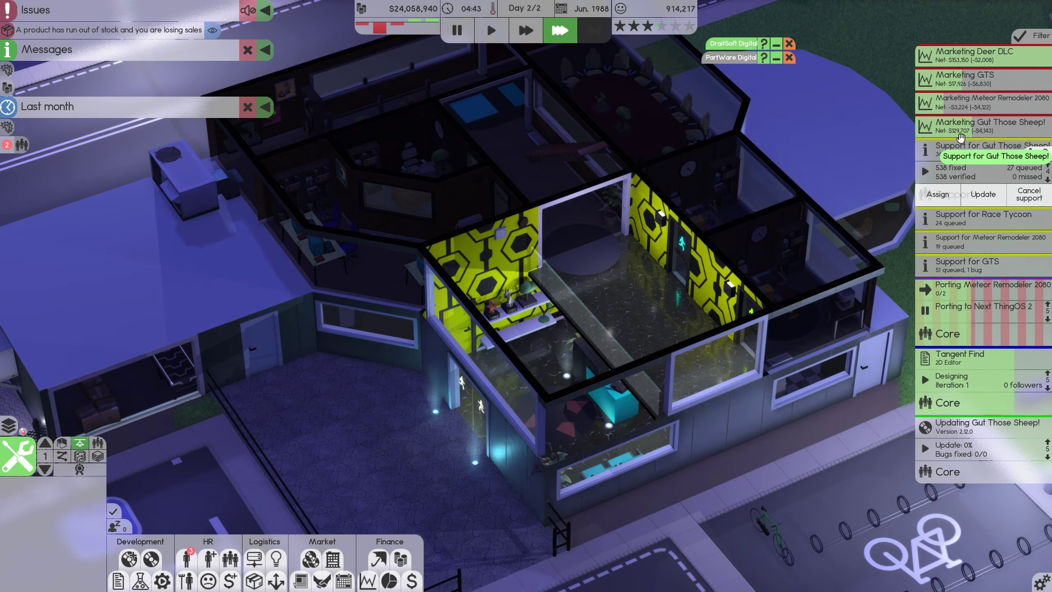
- Queue a GTS bug-fix update with raised 2D tech and PhotoStop 2 editor
{"action": "left_click", "coordinate": [943, 265]}
{"action": "left_click", "coordinate": [926, 288]}
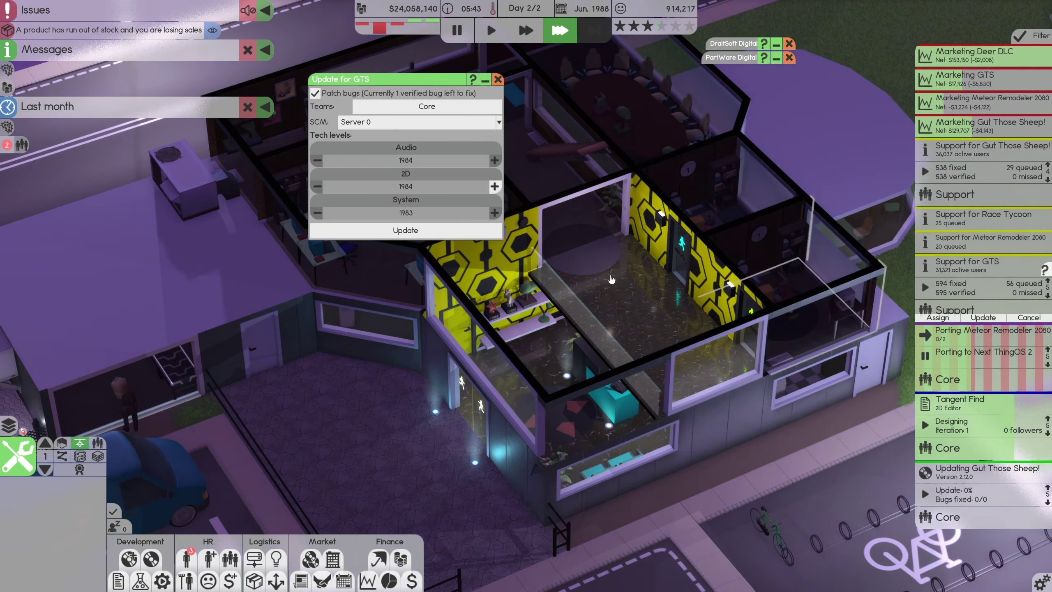
{"action": "left_click", "coordinate": [493, 187]}
{"action": "left_click", "coordinate": [428, 185]}
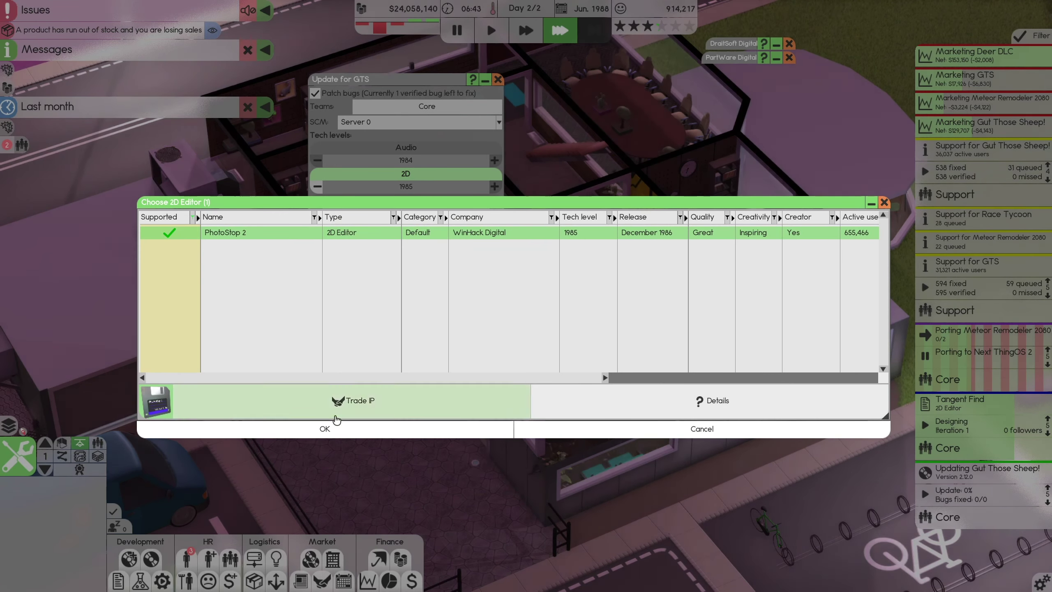
{"action": "left_click", "coordinate": [325, 428]}
{"action": "left_click", "coordinate": [376, 315]}
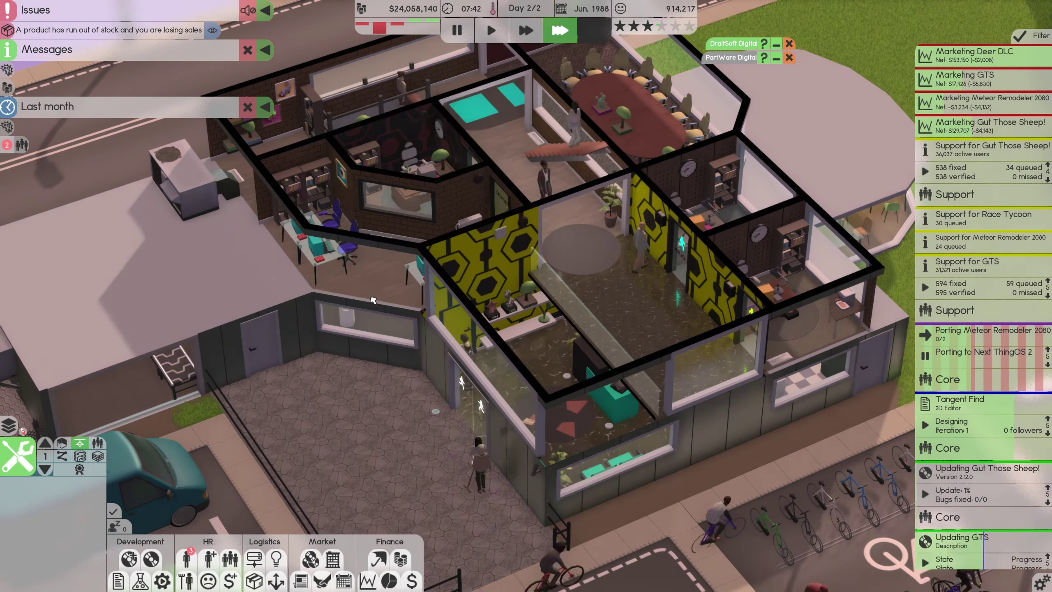
- Queue a Meteor Remodeler 2080 bug-fix update with raised 2D tech and PhotoStop 2
{"action": "left_click", "coordinate": [983, 237]}
{"action": "left_click", "coordinate": [987, 287]}
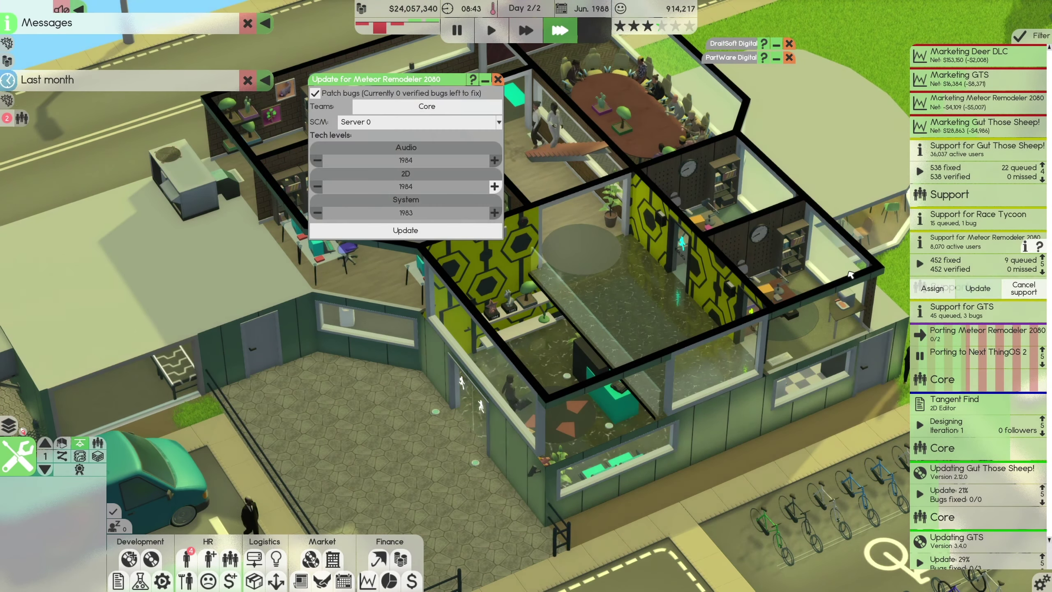
{"action": "left_click", "coordinate": [493, 187]}
{"action": "left_click", "coordinate": [394, 284]}
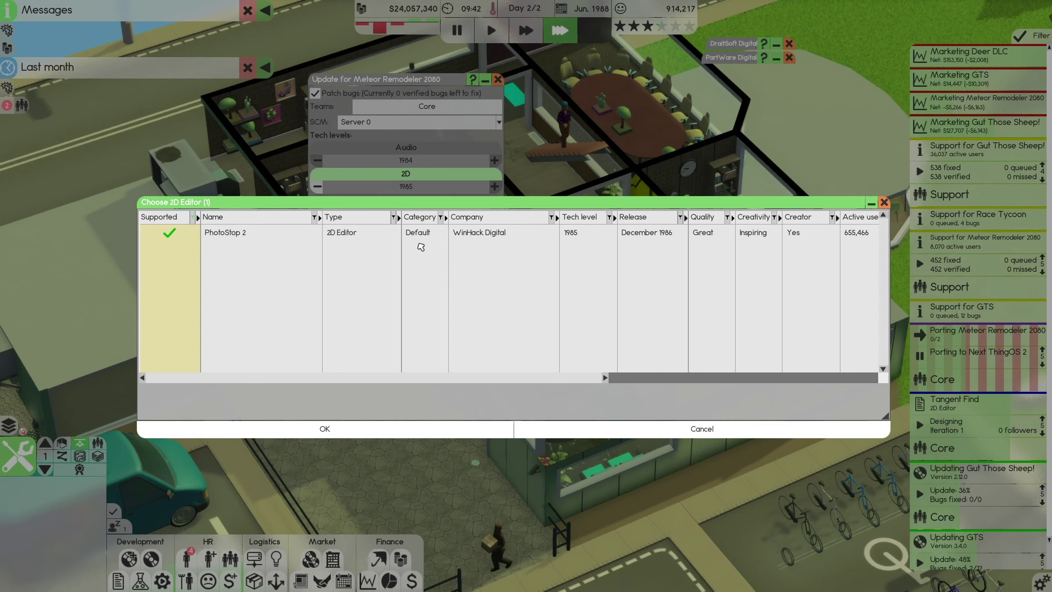
{"action": "left_click", "coordinate": [325, 428]}
{"action": "left_click", "coordinate": [375, 315]}
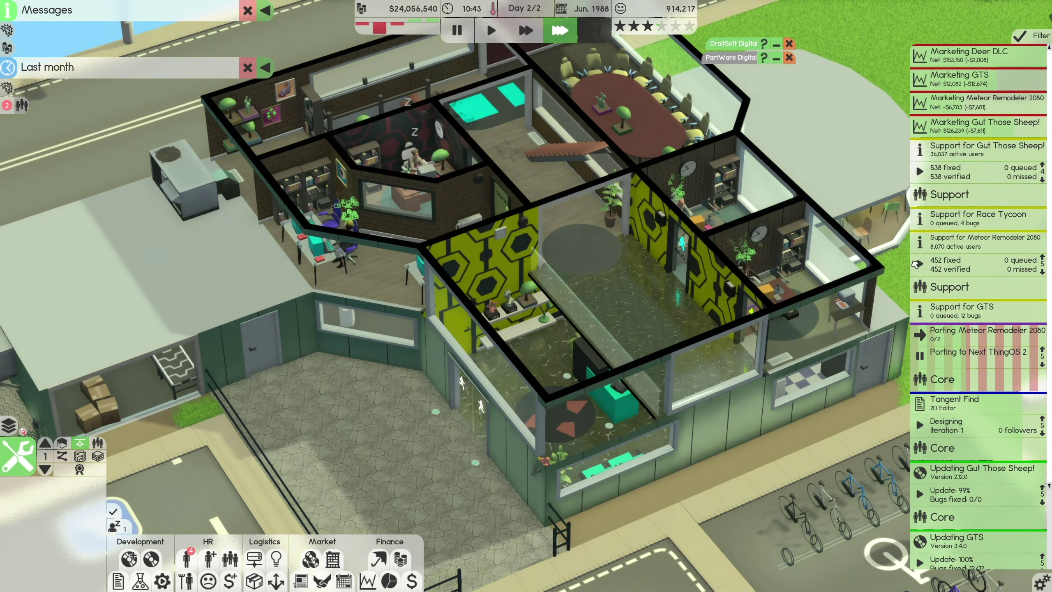
- Set Race Tycoon's update to raised 2D tech with a chosen 2D editor, then close it
{"action": "left_click", "coordinate": [978, 215]}
{"action": "left_click", "coordinate": [977, 272]}
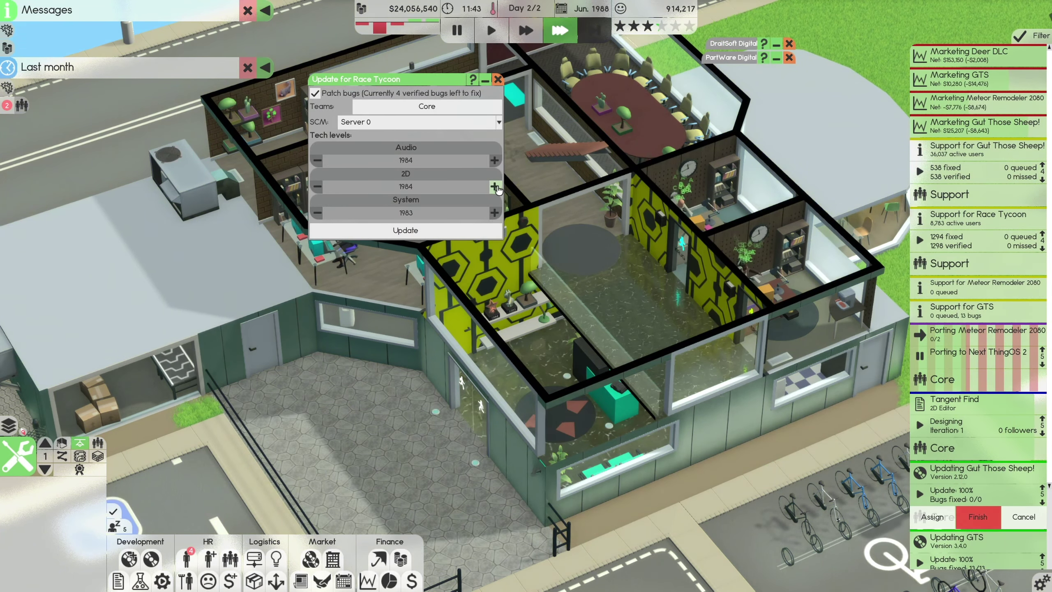
{"action": "left_click", "coordinate": [495, 187]}
{"action": "left_click", "coordinate": [394, 285]}
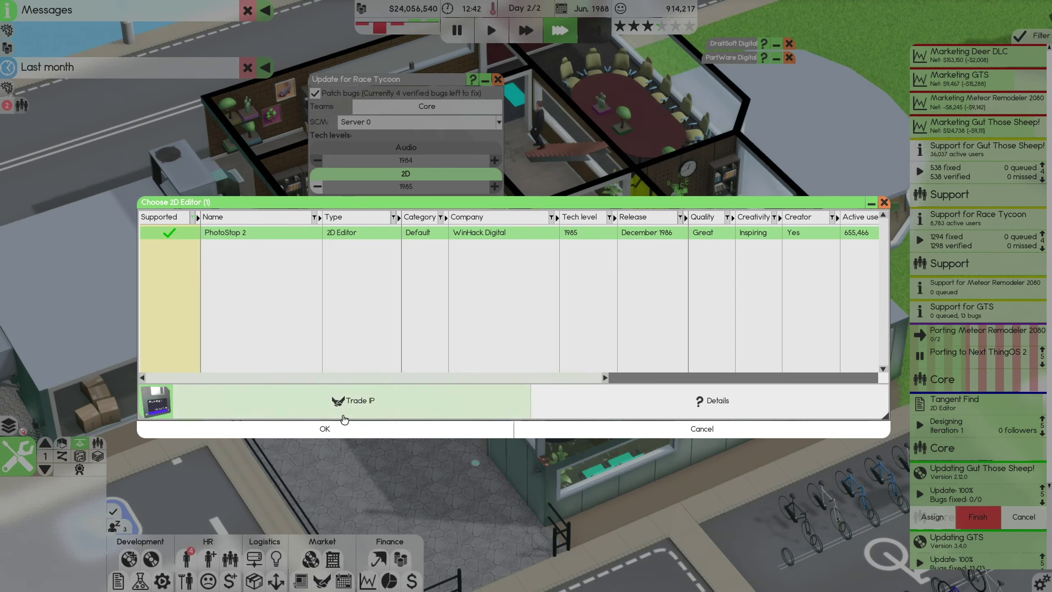
{"action": "left_click", "coordinate": [325, 428]}
{"action": "left_click", "coordinate": [376, 315]}
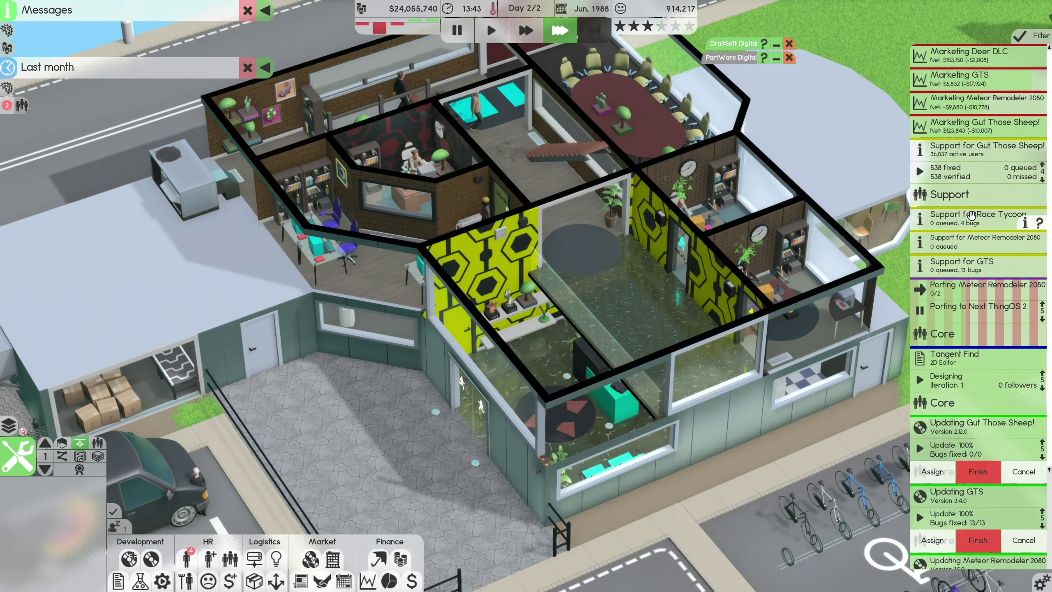
- At normal speed, collapse the Support rows and finish the completed Updating tasks
{"action": "left_click", "coordinate": [978, 216]}
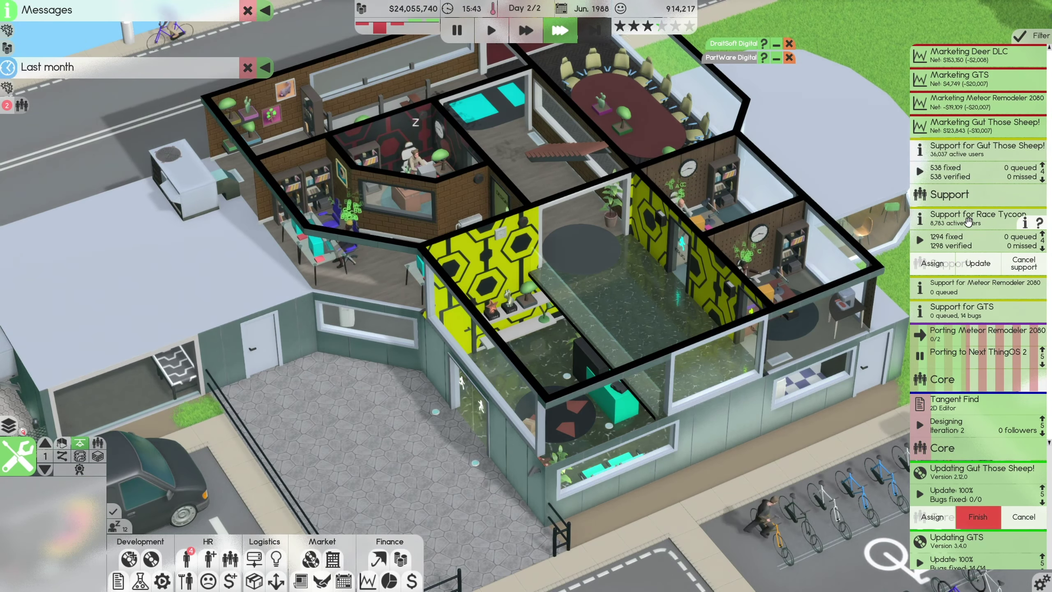
{"action": "key", "text": "1"}
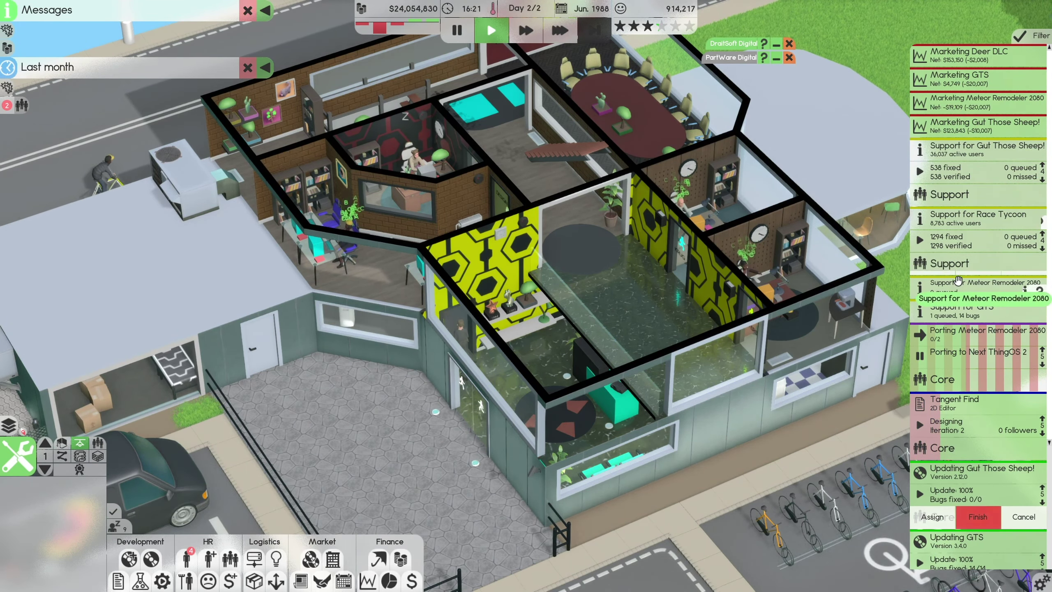
{"action": "left_click", "coordinate": [957, 282]}
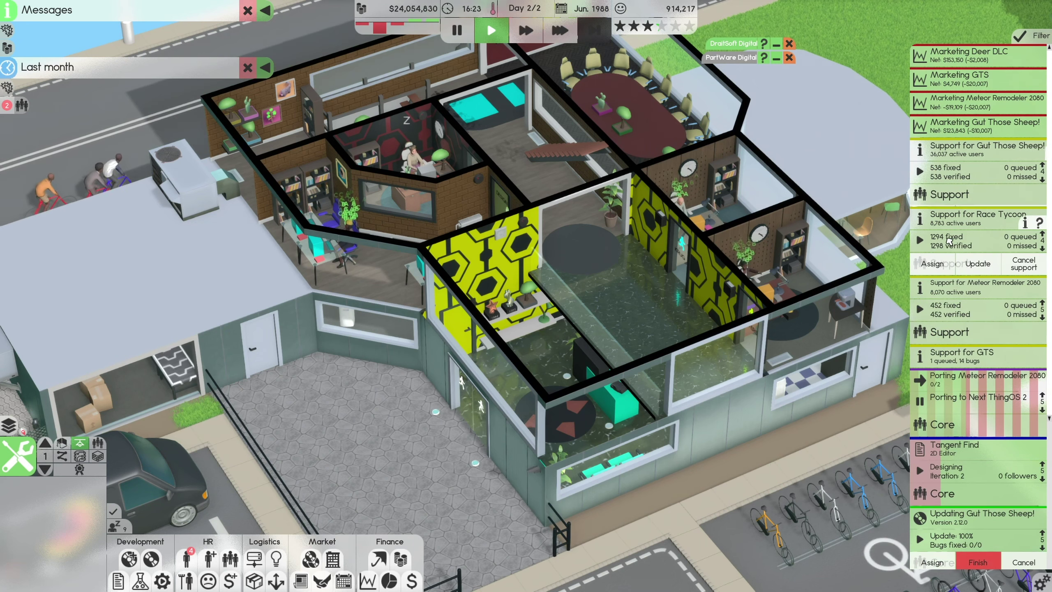
{"action": "left_click", "coordinate": [950, 216]}
{"action": "left_click", "coordinate": [953, 193]}
{"action": "left_click", "coordinate": [953, 150]}
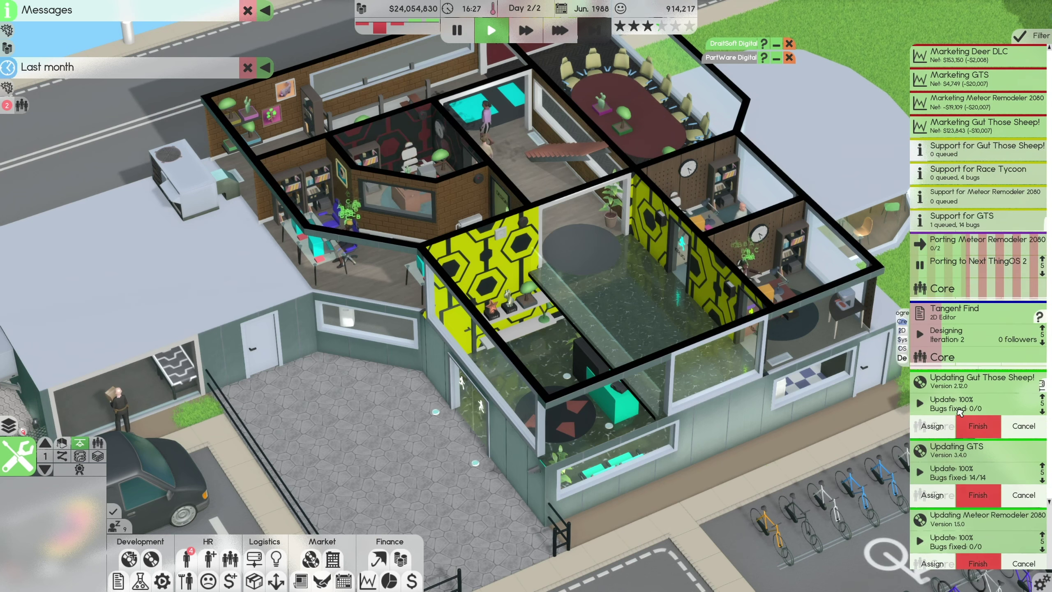
{"action": "left_click", "coordinate": [977, 426]}
{"action": "left_click", "coordinate": [977, 426]}
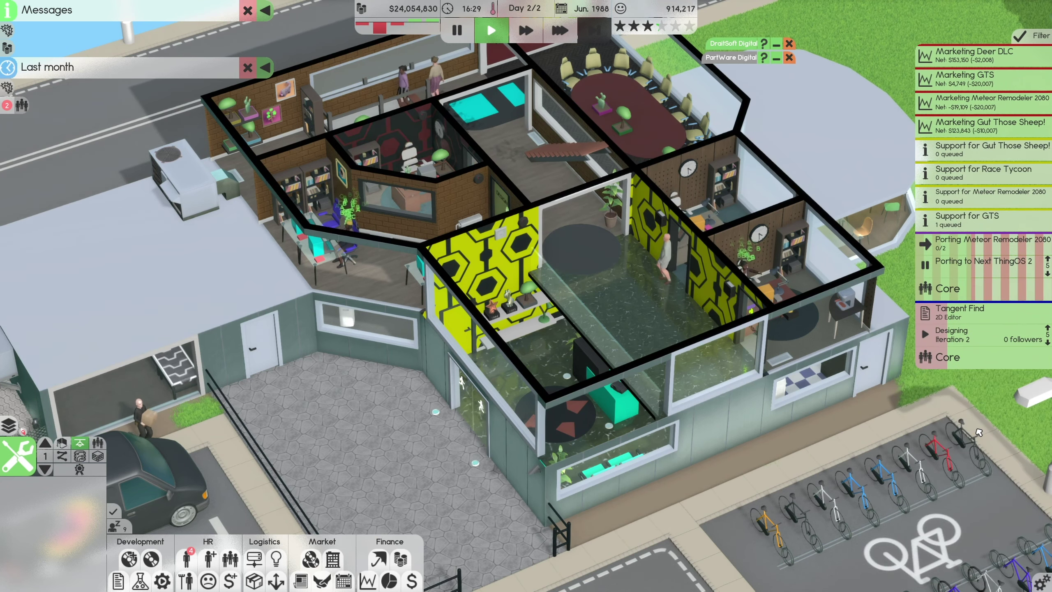
{"action": "scroll", "coordinate": [701, 339], "scroll_direction": "up", "scroll_amount": 1}
{"action": "scroll", "coordinate": [657, 272], "scroll_direction": "up", "scroll_amount": 1}
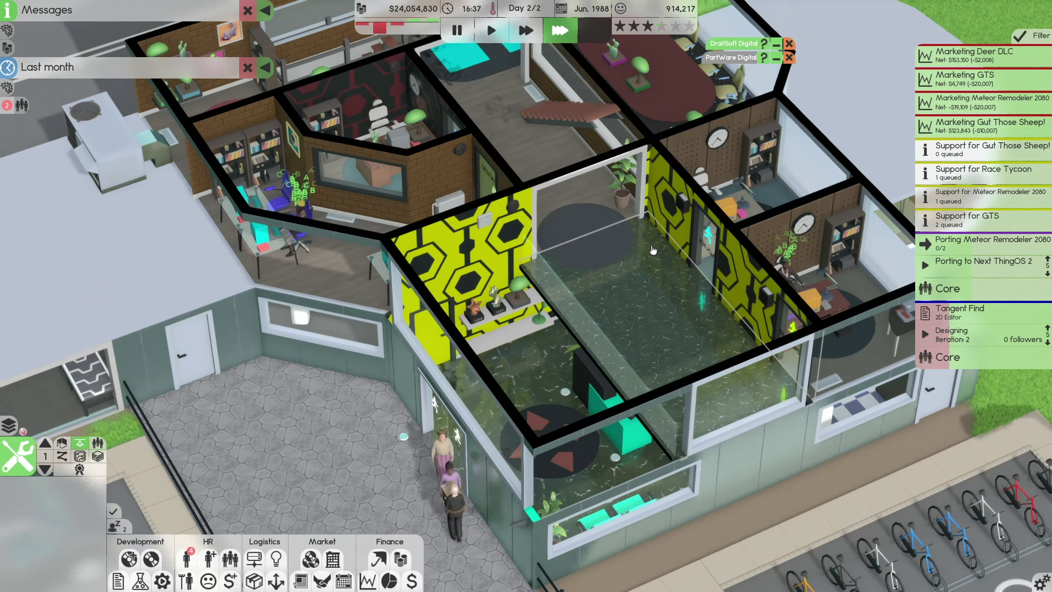
{"action": "scroll", "coordinate": [652, 250], "scroll_direction": "down", "scroll_amount": 1}
{"action": "mouse_move", "coordinate": [625, 272]}
{"action": "left_mouse_down"}
{"action": "mouse_move", "coordinate": [590, 298]}
{"action": "mouse_move", "coordinate": [575, 287]}
{"action": "left_mouse_up"}
{"action": "middle_click", "coordinate": [558, 273]}
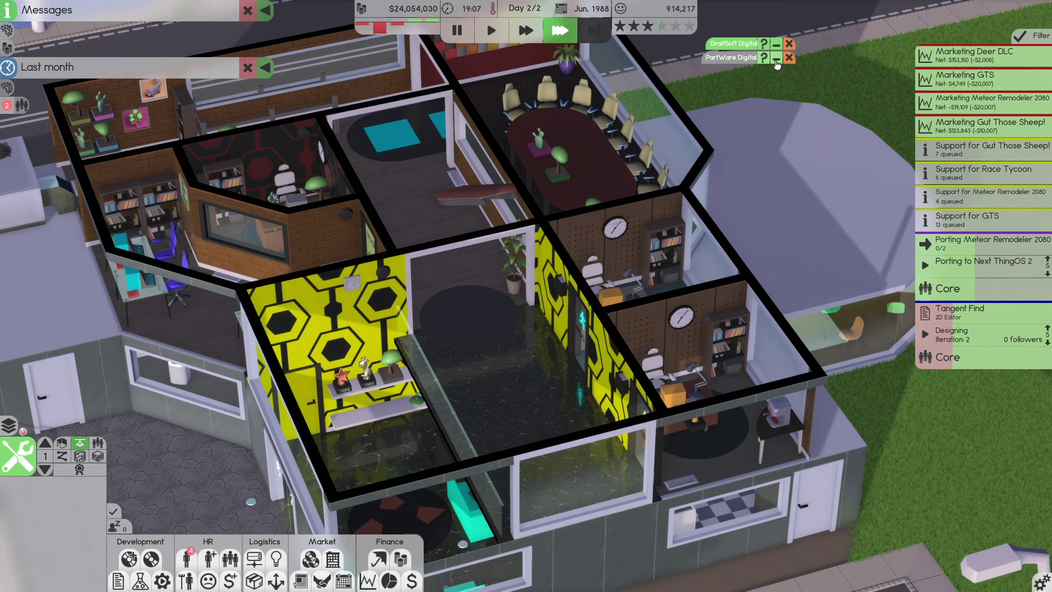
- View DraftSoft Digital's company details and set the game to normal speed
{"action": "left_click", "coordinate": [764, 57]}
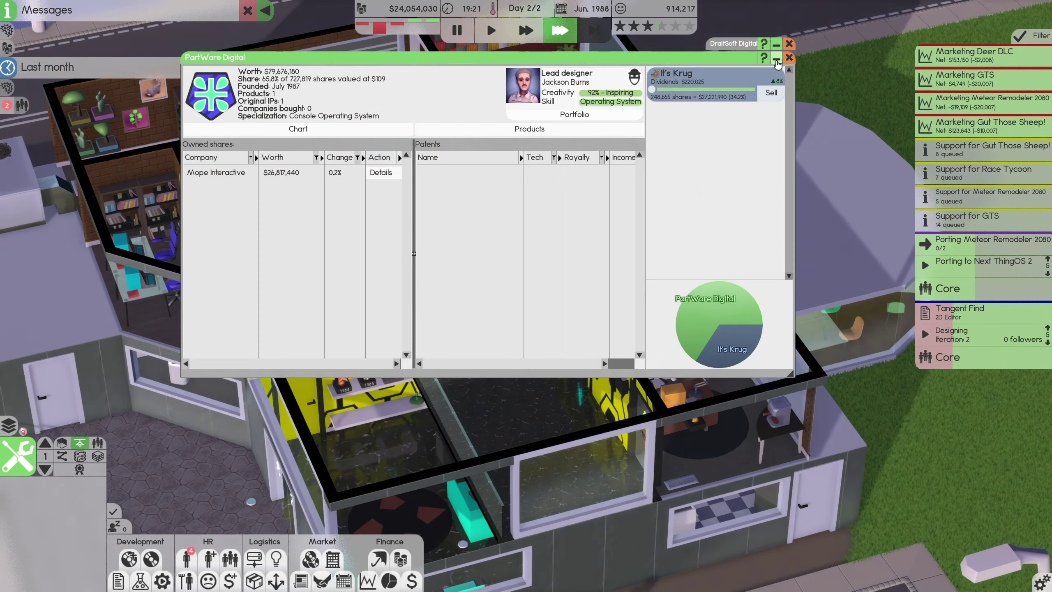
{"action": "left_click", "coordinate": [764, 44]}
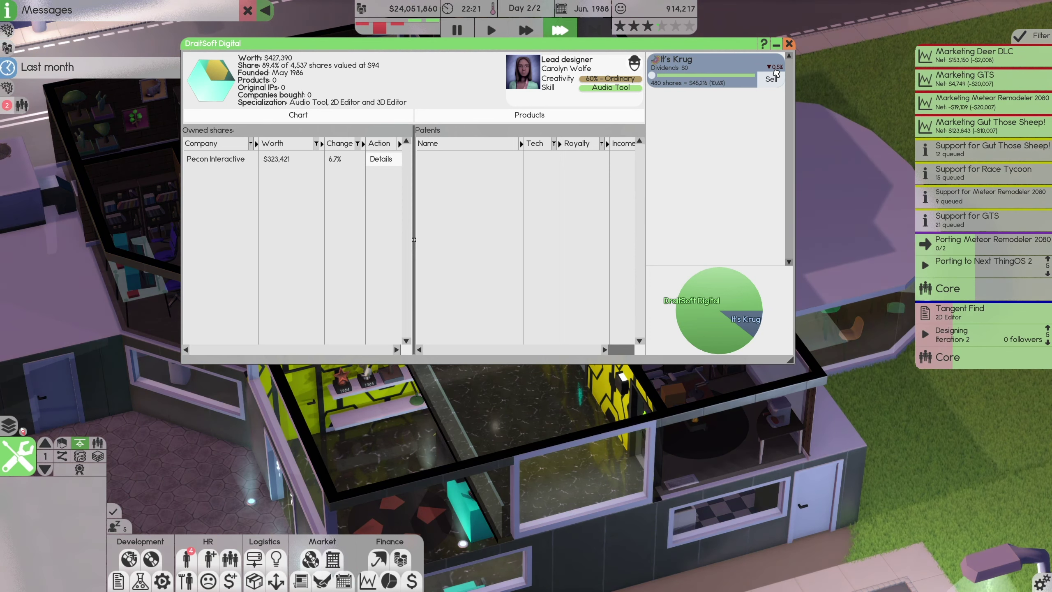
{"action": "key", "text": "1"}
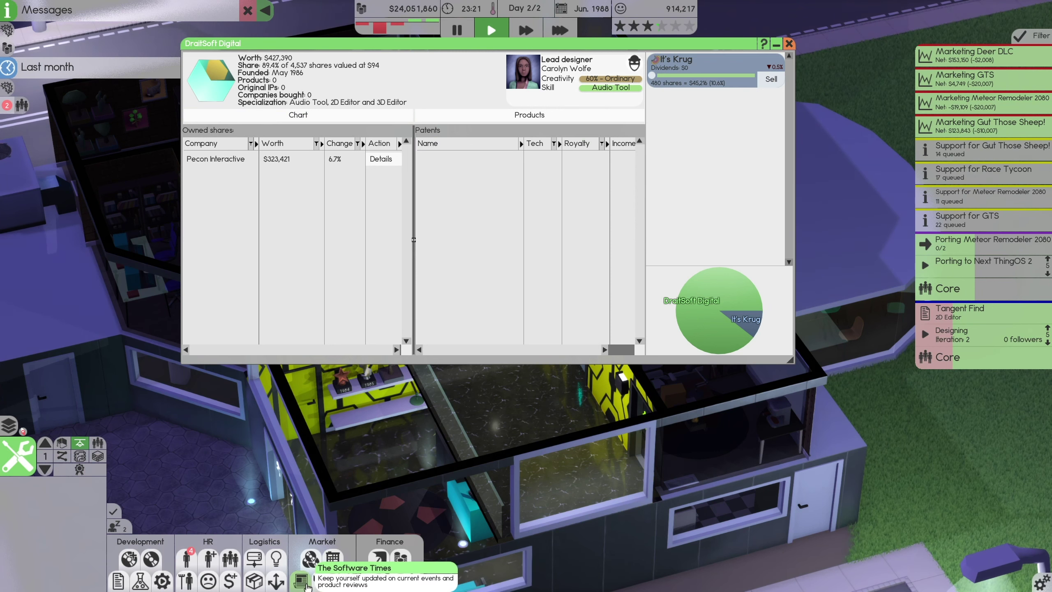
- Check December's releases in the event calendar and glance at the incoming deals list
{"action": "left_click", "coordinate": [345, 581]}
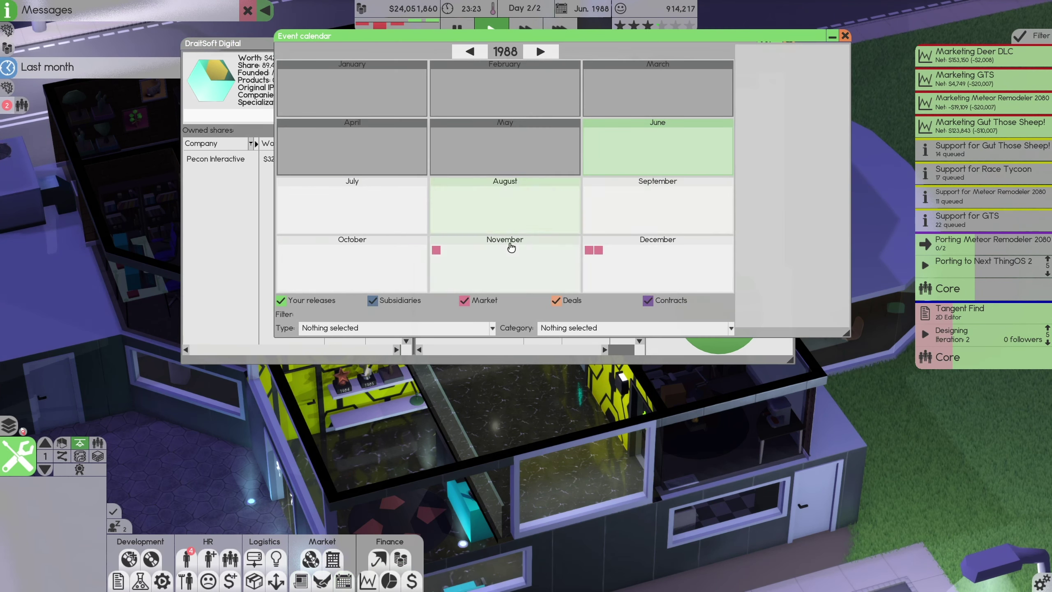
{"action": "left_click", "coordinate": [641, 263]}
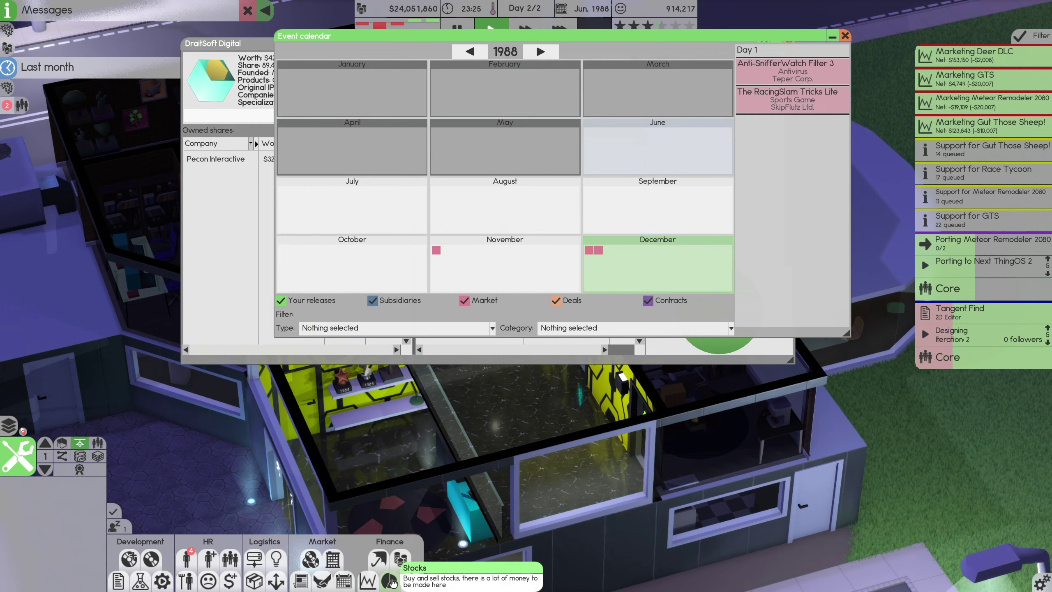
{"action": "left_click", "coordinate": [324, 582]}
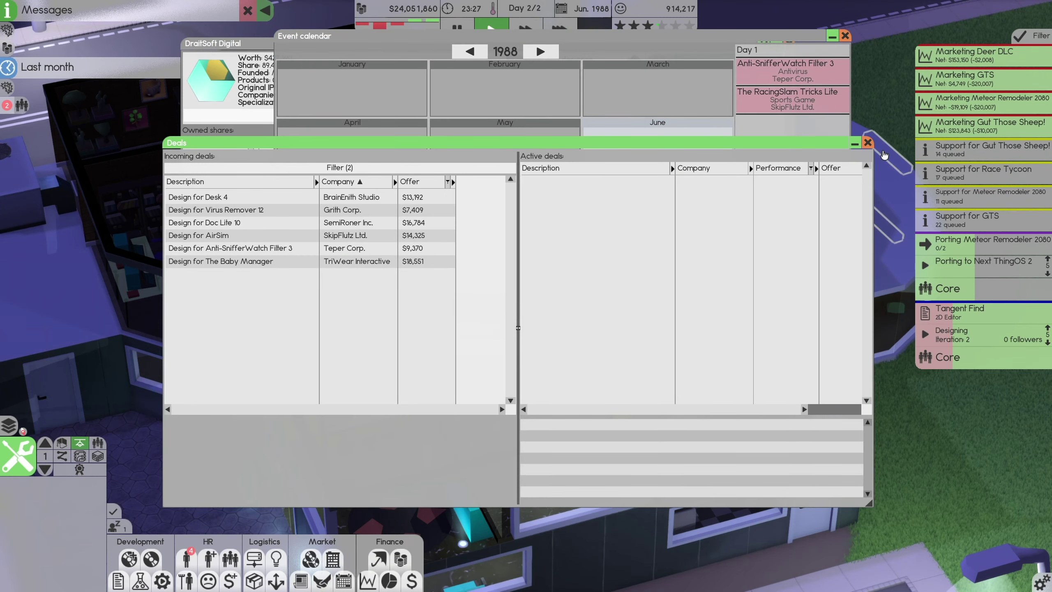
{"action": "left_click", "coordinate": [868, 143]}
- Browse release events for 1989, 1990 and later years, then close calendar and DraftSoft details
{"action": "left_click", "coordinate": [540, 53]}
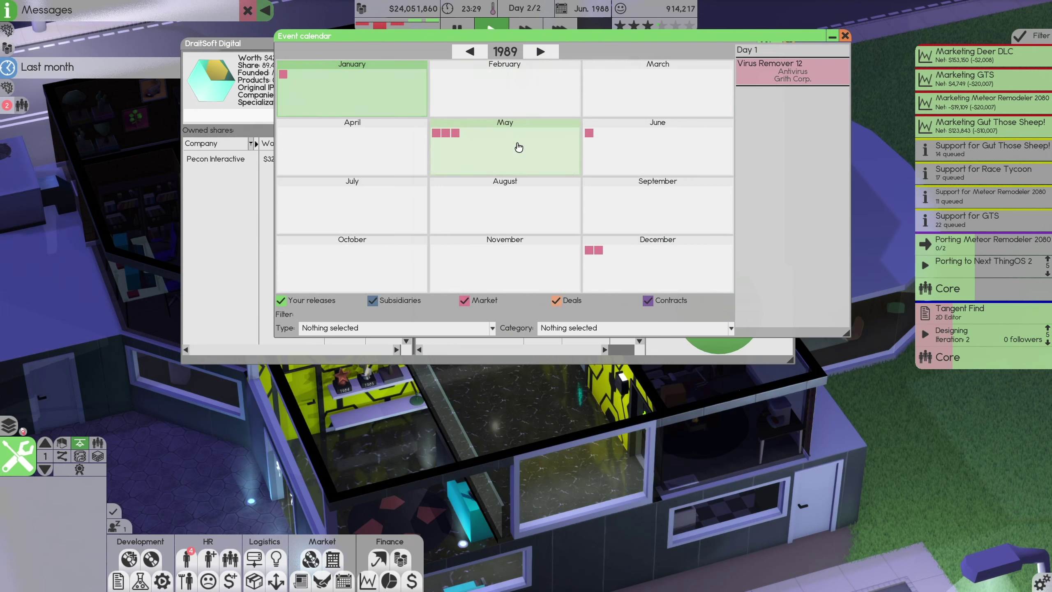
{"action": "left_click", "coordinate": [655, 153]}
{"action": "left_click", "coordinate": [612, 263]}
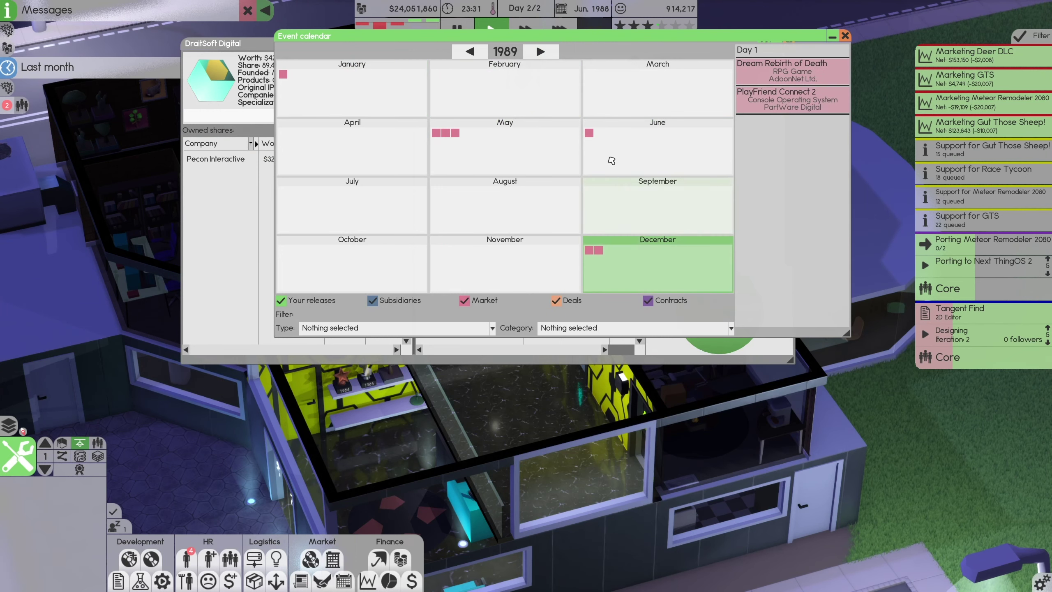
{"action": "left_click", "coordinate": [540, 51]}
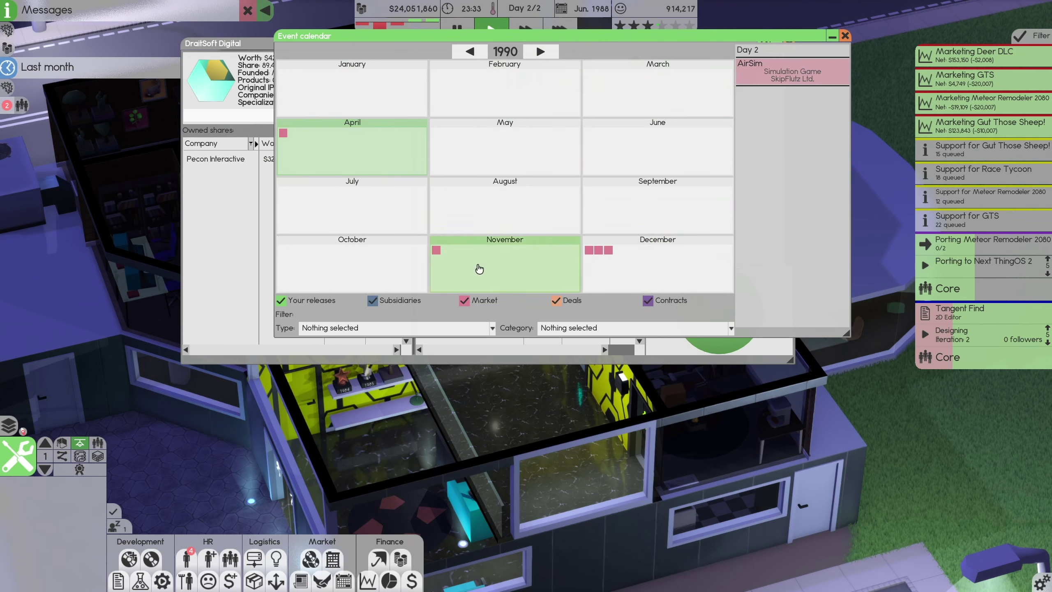
{"action": "left_click", "coordinate": [540, 52]}
{"action": "left_click", "coordinate": [505, 148]}
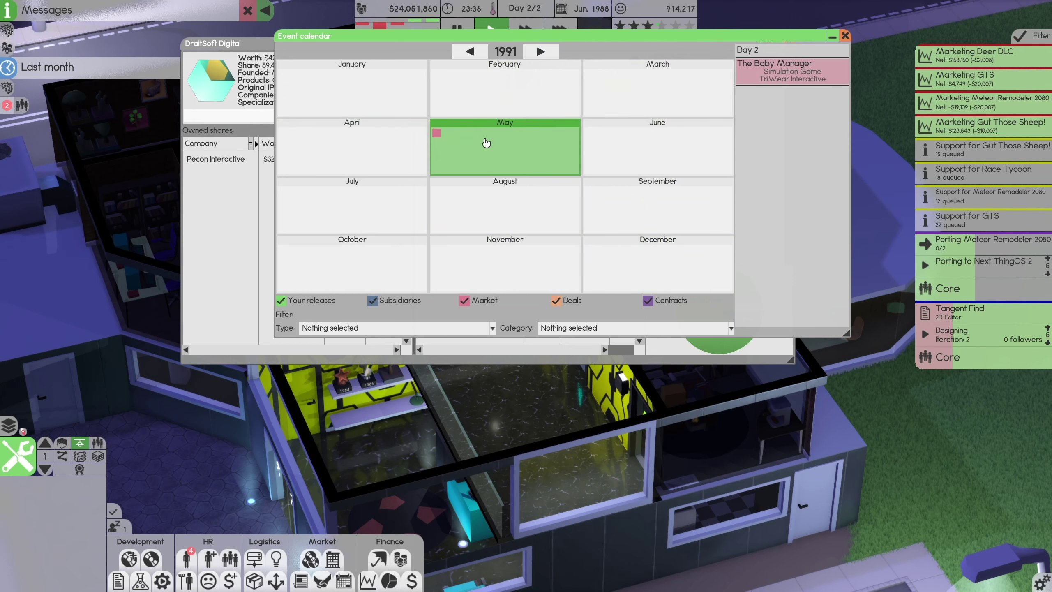
{"action": "left_click", "coordinate": [540, 52]}
{"action": "left_click", "coordinate": [540, 52]}
{"action": "left_click", "coordinate": [540, 52]}
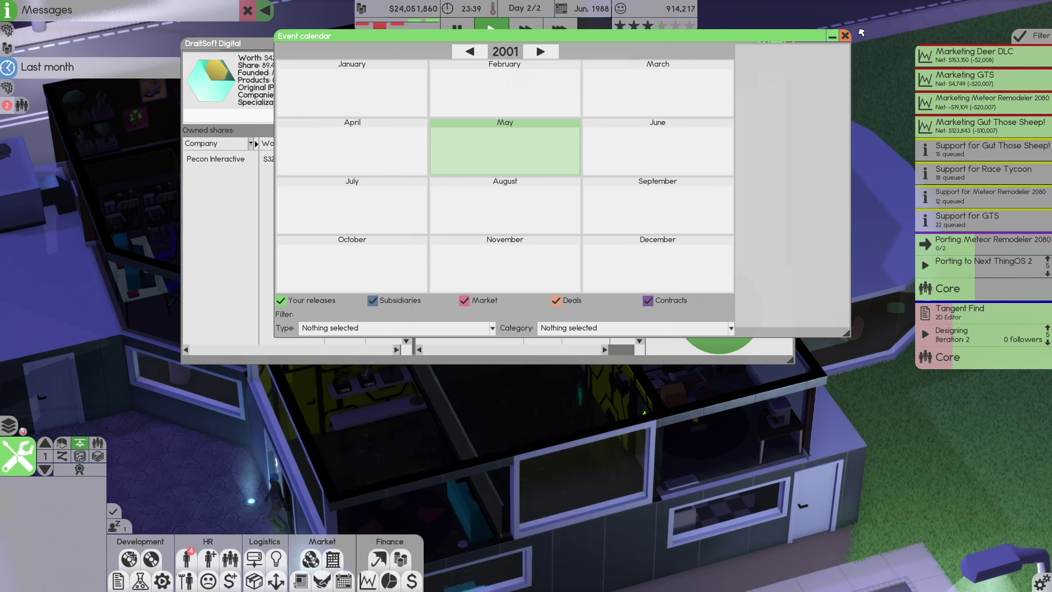
{"action": "left_click", "coordinate": [845, 36]}
{"action": "left_click", "coordinate": [792, 44]}
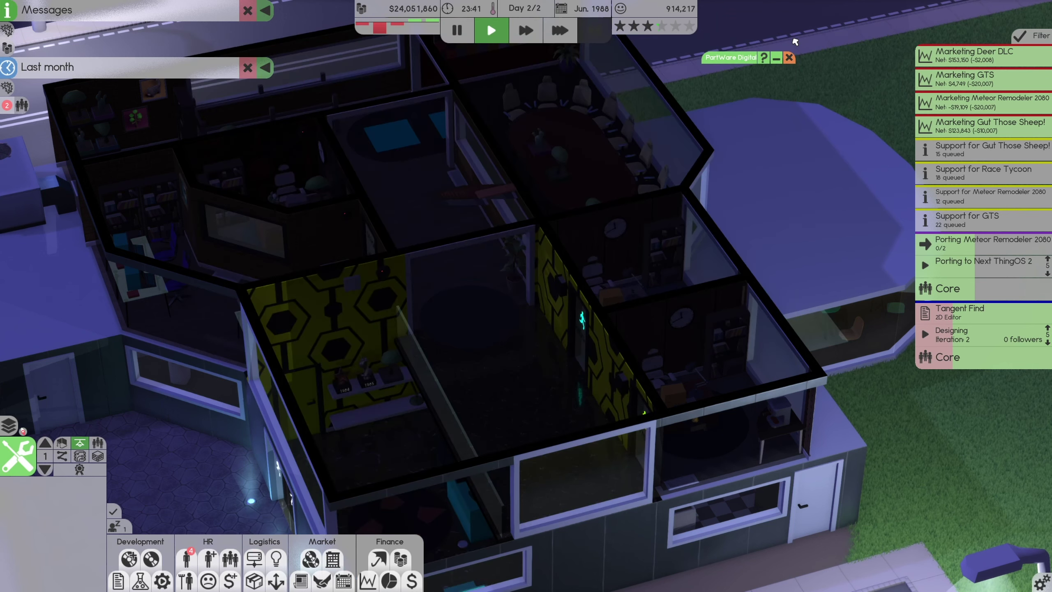
{"action": "scroll", "coordinate": [750, 108], "scroll_direction": "down", "scroll_amount": 4}
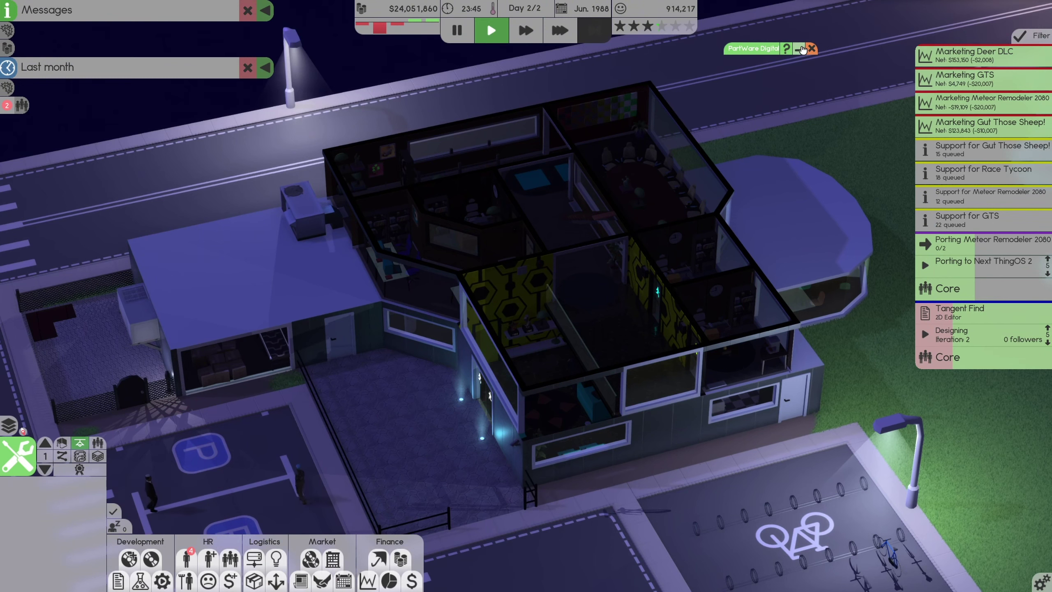
- Check PartWare Digital's details, go top speed, then view and close DraftSoft Digital's details
{"action": "left_click", "coordinate": [801, 49]}
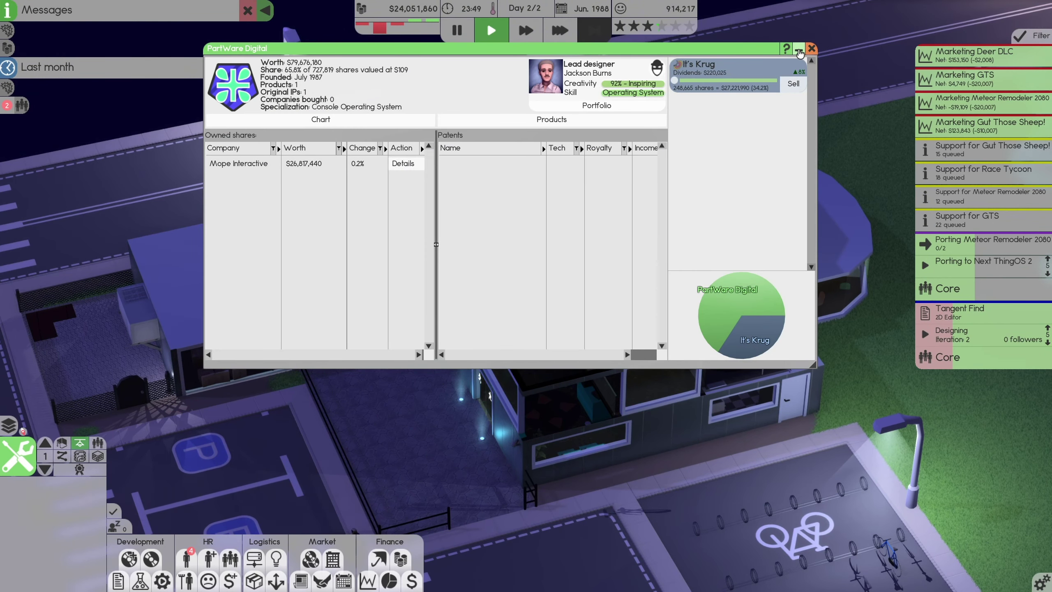
{"action": "left_click", "coordinate": [811, 50]}
{"action": "scroll", "coordinate": [786, 113], "scroll_direction": "up", "scroll_amount": 3}
{"action": "key", "text": "3"}
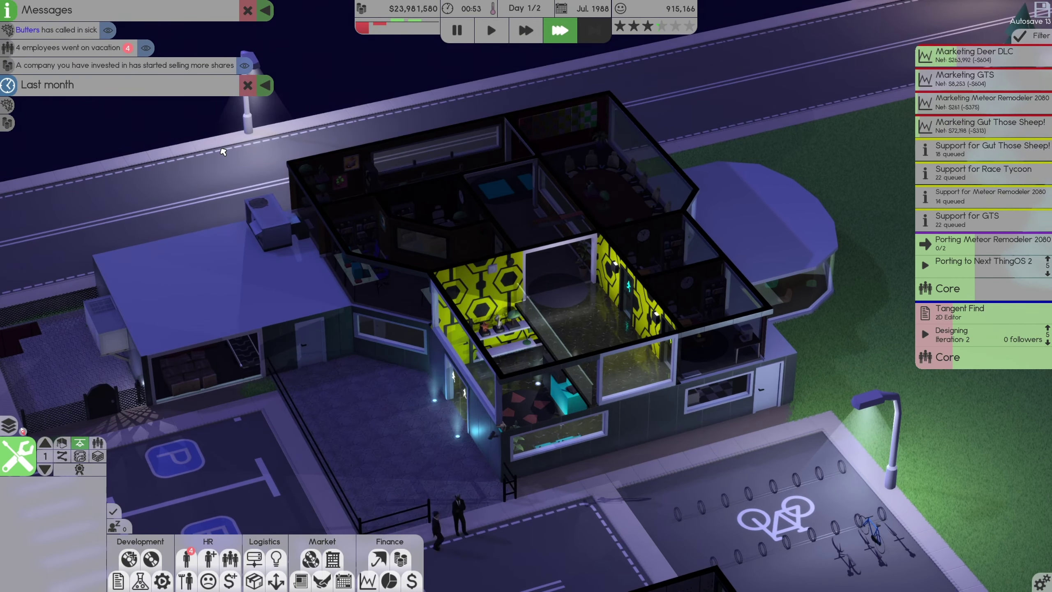
{"action": "left_click", "coordinate": [245, 65]}
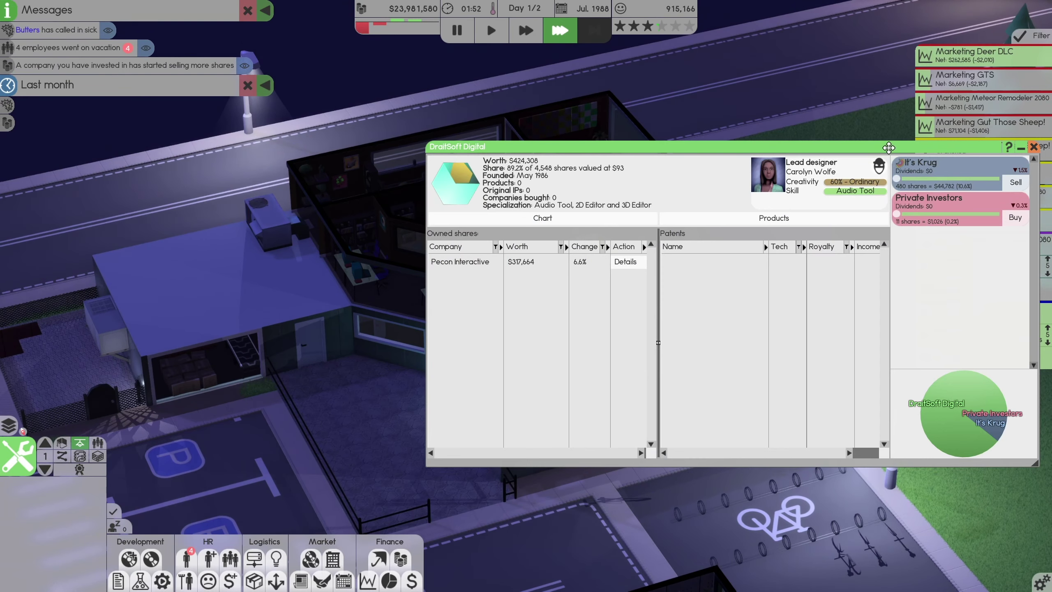
{"action": "left_click_drag", "start_coordinate": [888, 147], "coordinate": [720, 137]}
{"action": "left_click", "coordinate": [867, 139]}
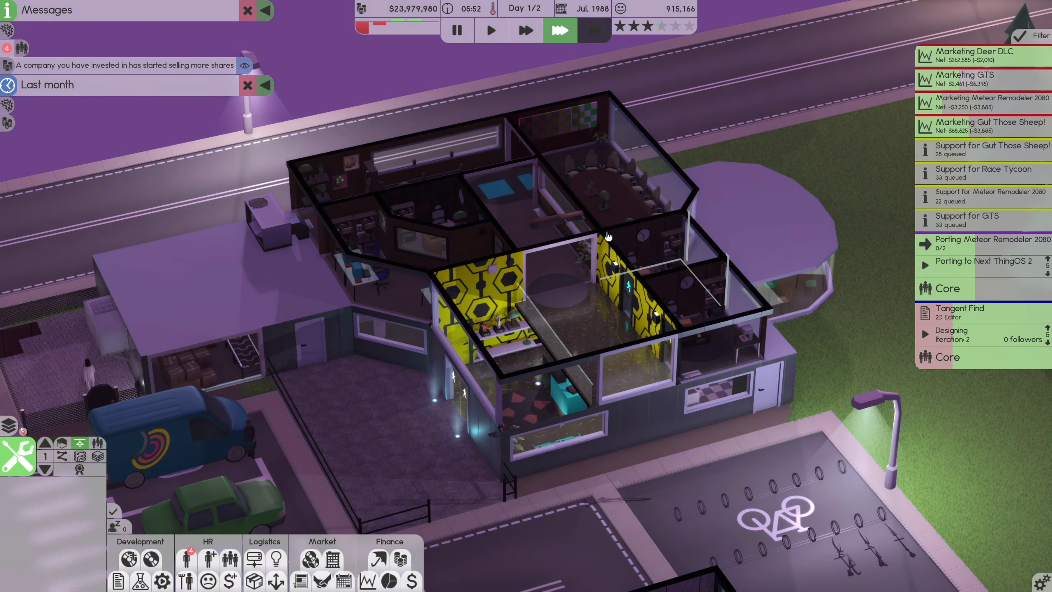
{"action": "scroll", "coordinate": [349, 571], "scroll_direction": "up", "scroll_amount": 1}
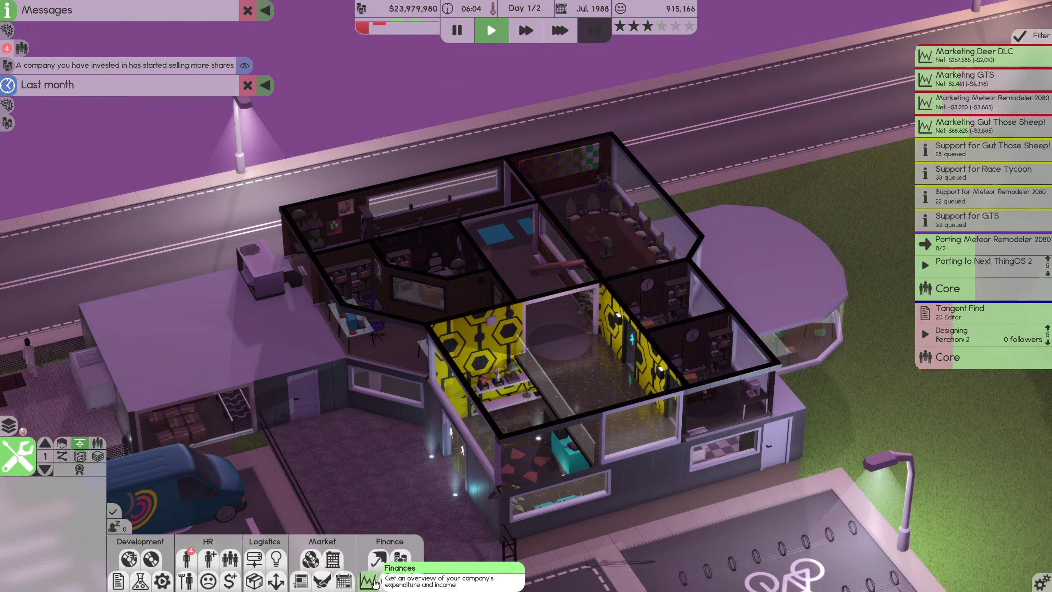
- Review the monthly finance sheet and tax summary, then briefly open the stocks overview
{"action": "left_click", "coordinate": [373, 580]}
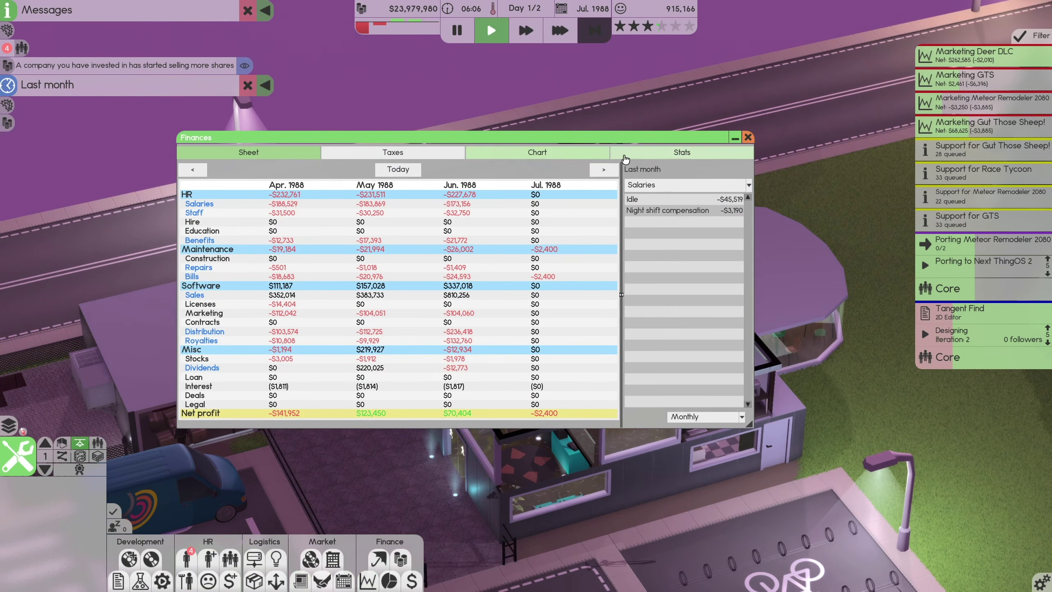
{"action": "left_click", "coordinate": [393, 153]}
{"action": "left_click", "coordinate": [286, 160]}
{"action": "left_click", "coordinate": [427, 152]}
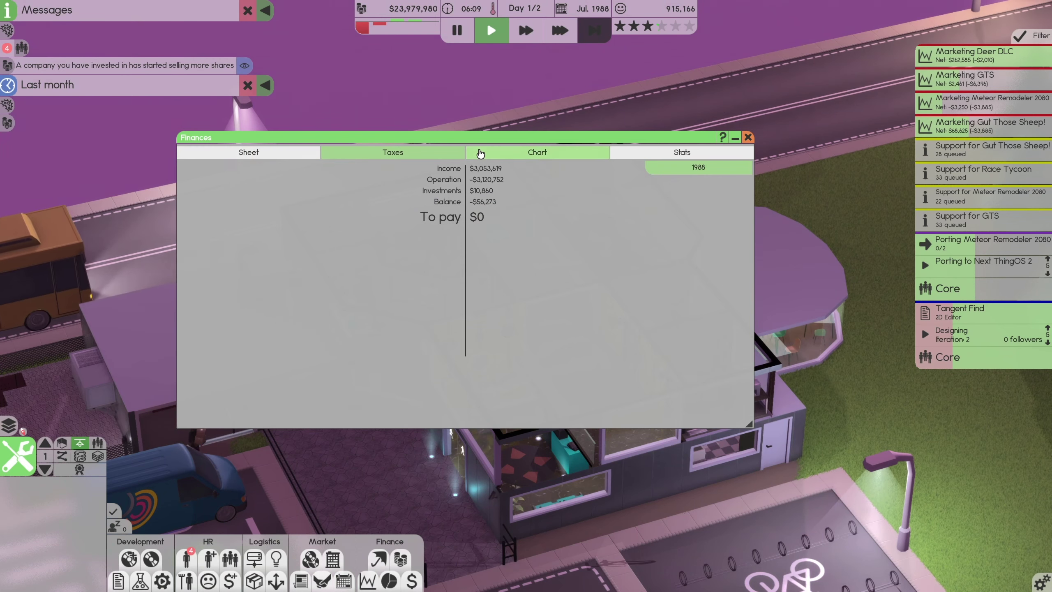
{"action": "left_click", "coordinate": [255, 155]}
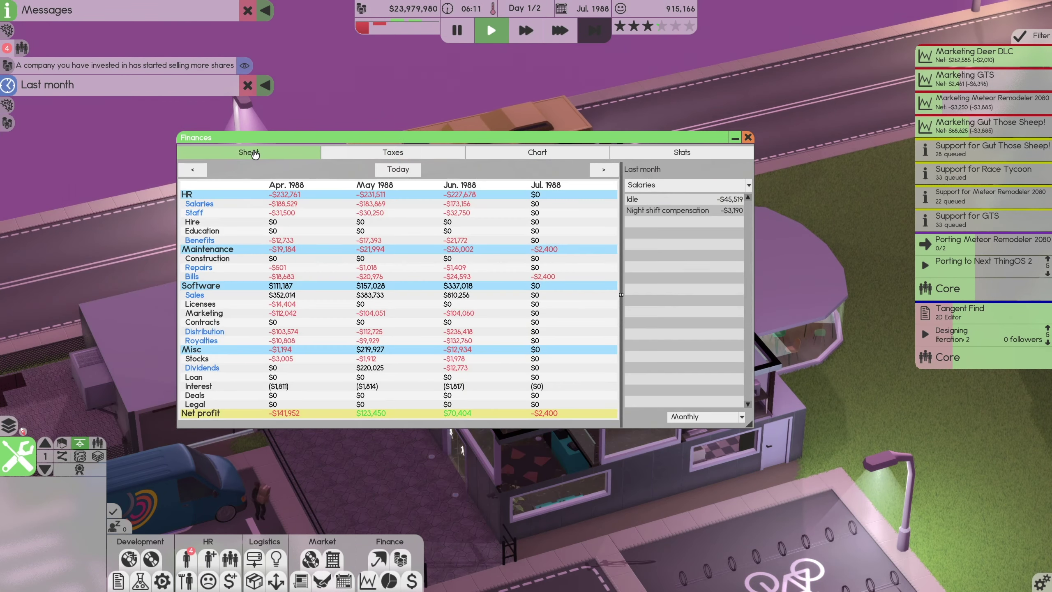
{"action": "left_click", "coordinate": [748, 139]}
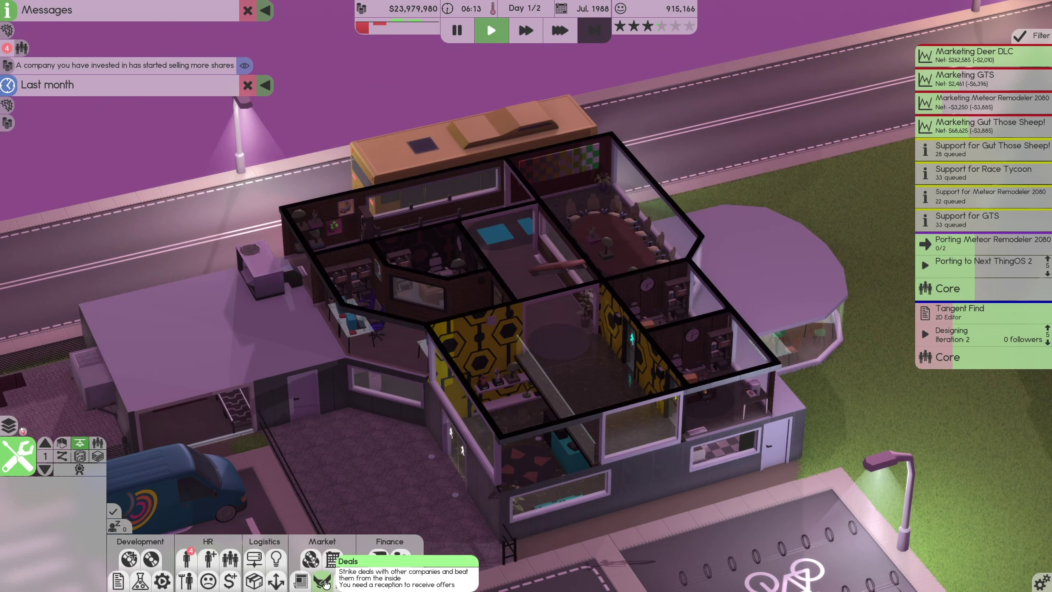
{"action": "left_click", "coordinate": [387, 580]}
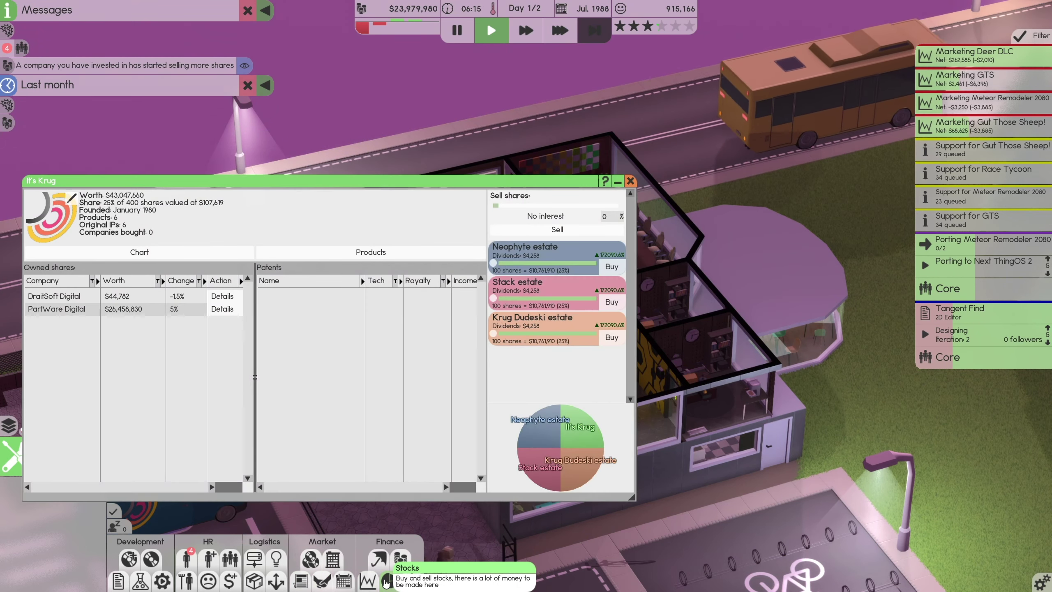
{"action": "left_click", "coordinate": [388, 580]}
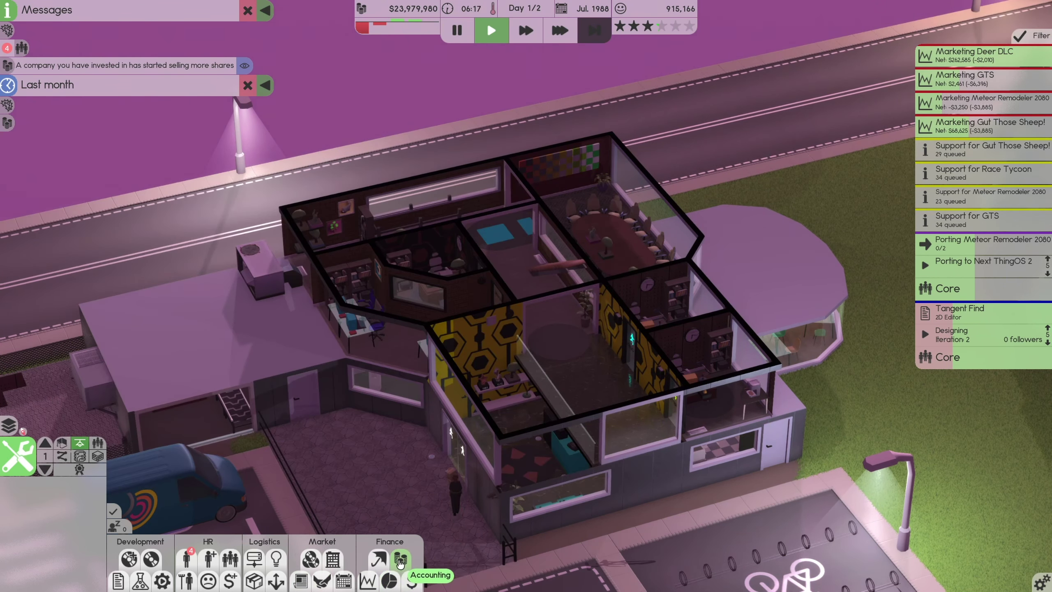
{"action": "left_click", "coordinate": [401, 562]}
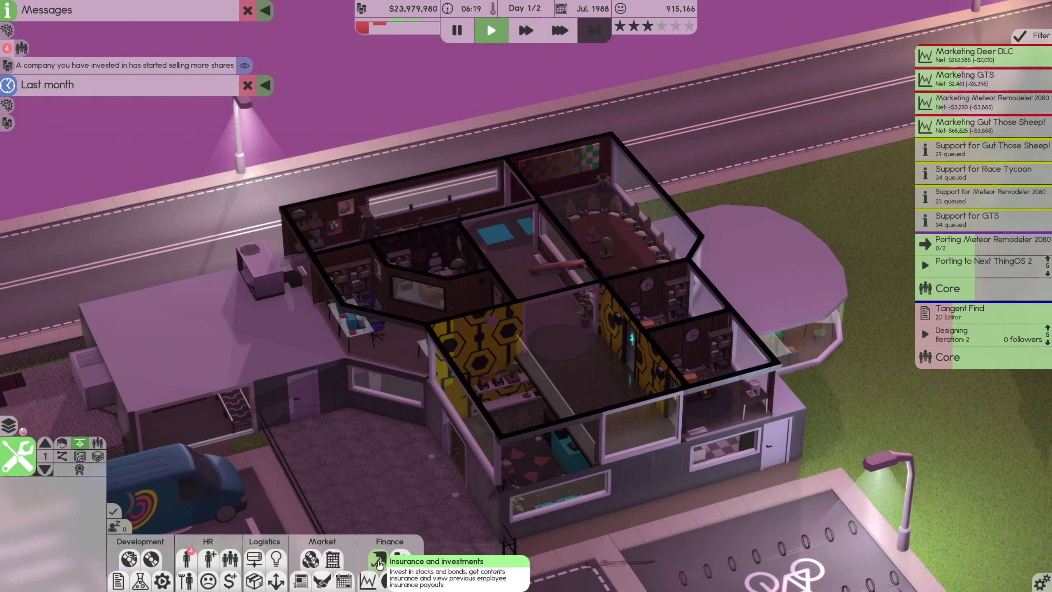
{"action": "left_click", "coordinate": [379, 562]}
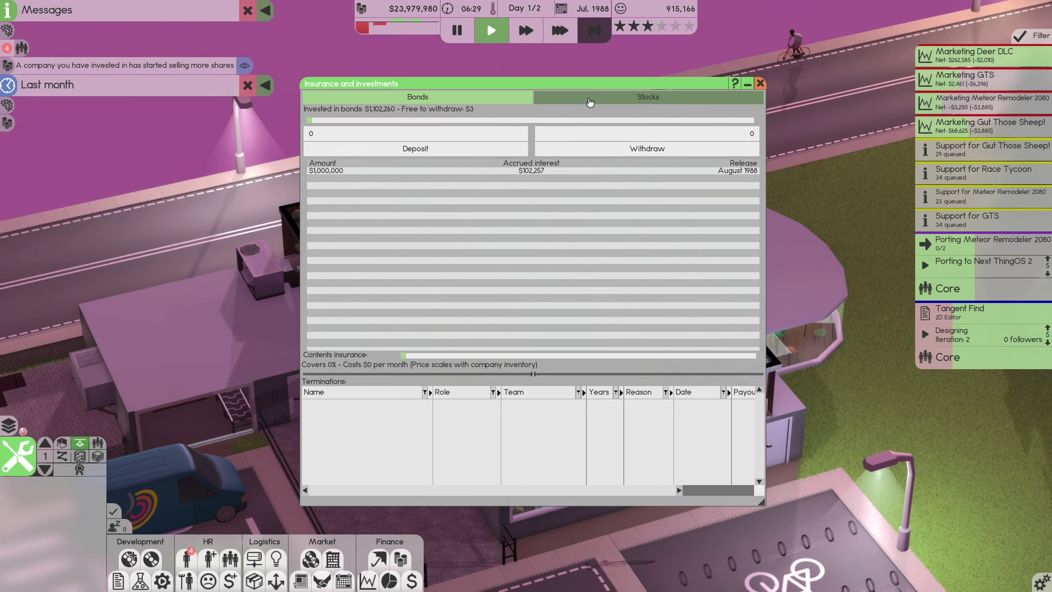
{"action": "left_click", "coordinate": [590, 102]}
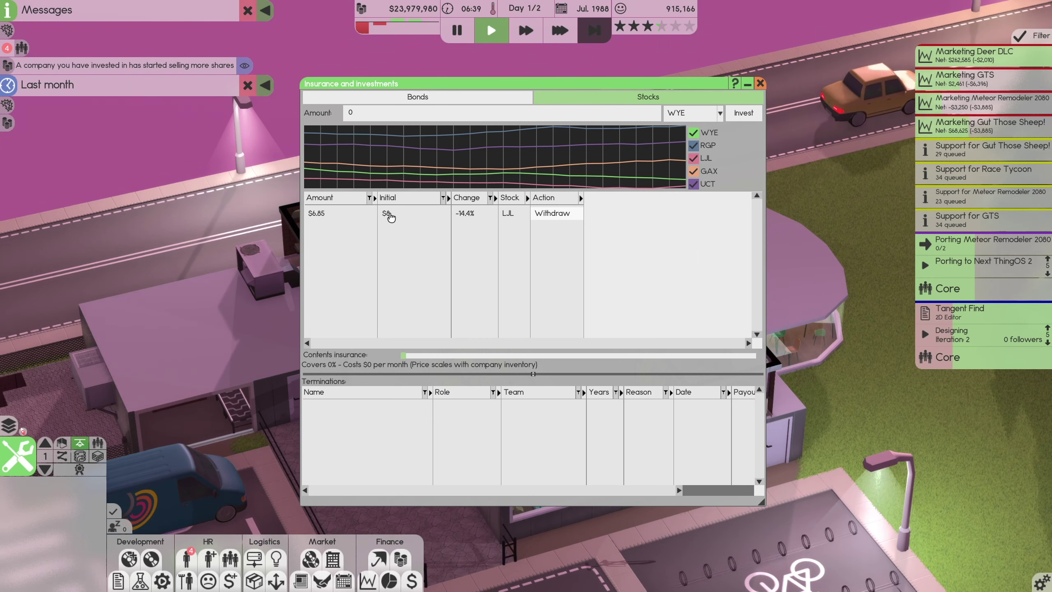
{"action": "left_click", "coordinate": [397, 104]}
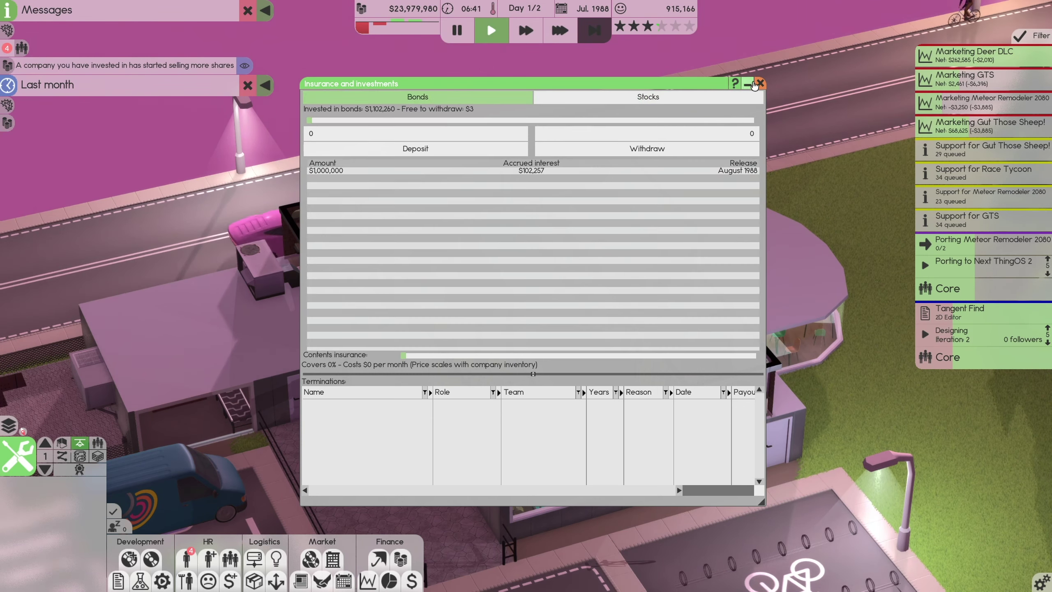
{"action": "key", "text": "Escape"}
{"action": "scroll", "coordinate": [657, 129], "scroll_direction": "down", "scroll_amount": 2}
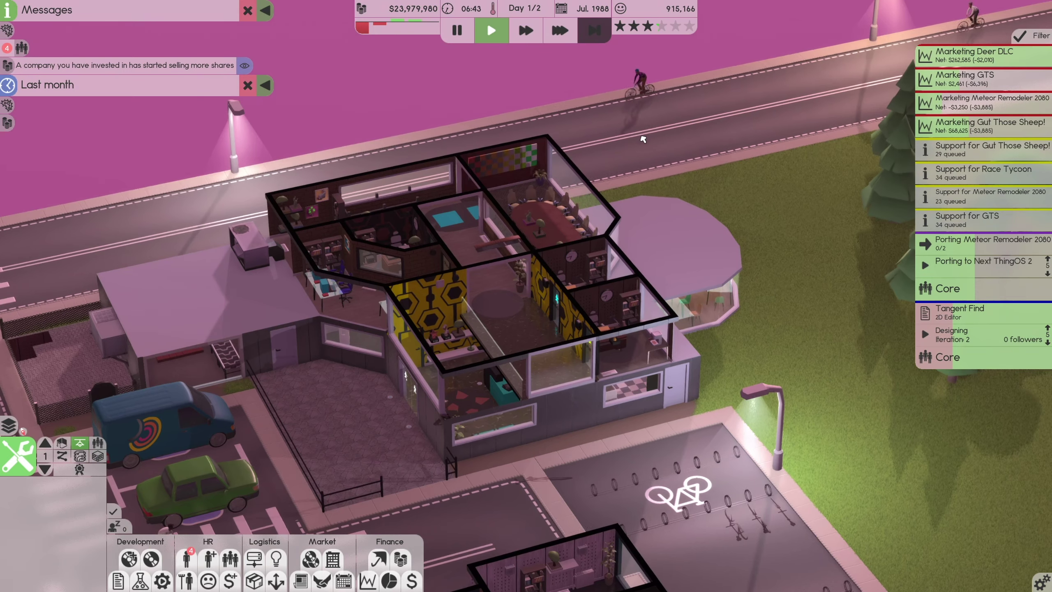
{"action": "scroll", "coordinate": [621, 176], "scroll_direction": "up", "scroll_amount": 2}
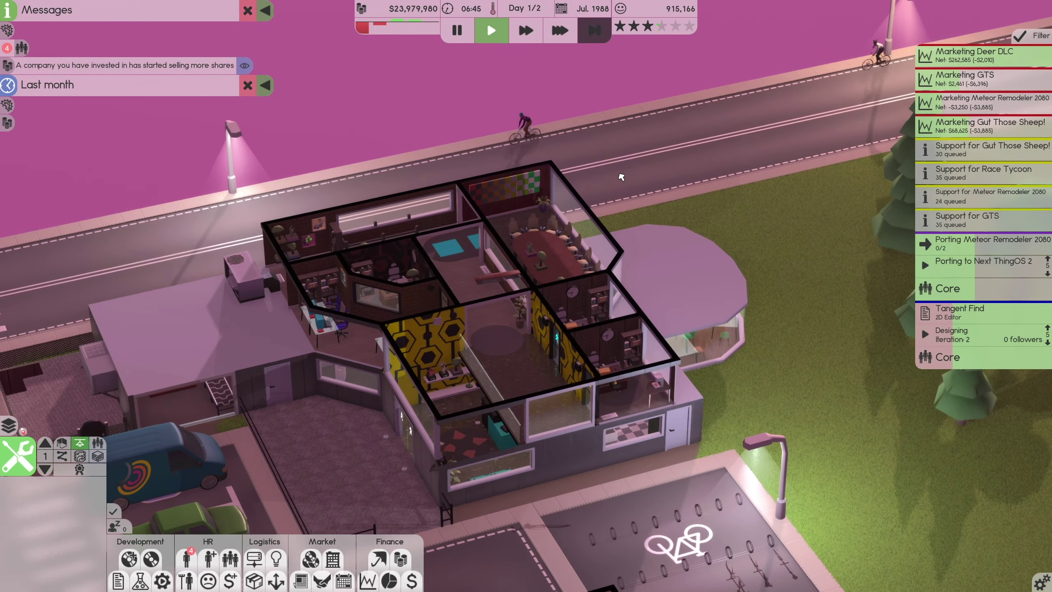
{"action": "scroll", "coordinate": [621, 176], "scroll_direction": "up", "scroll_amount": 1}
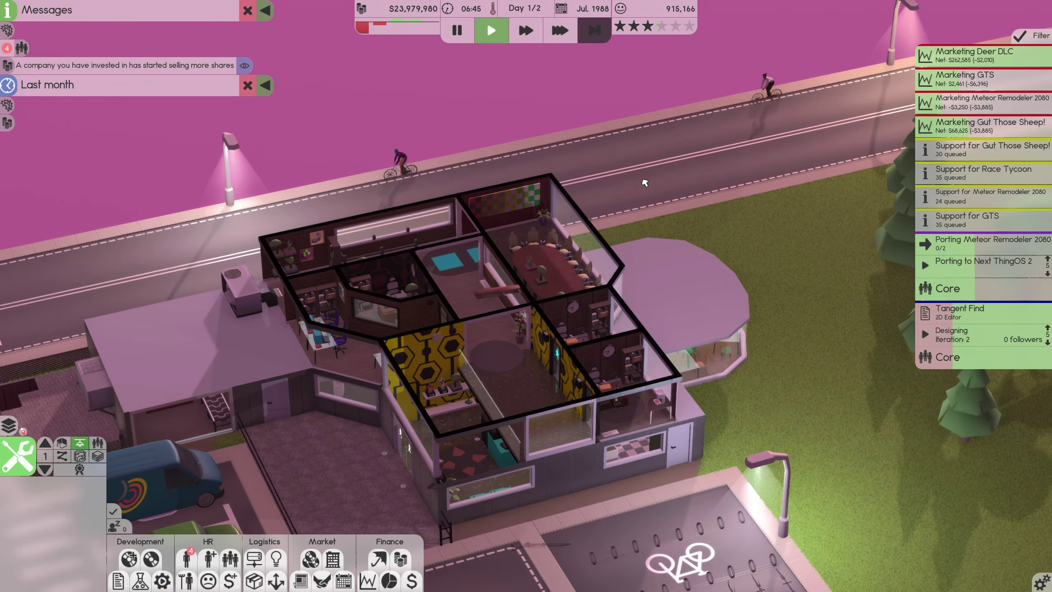
{"action": "scroll", "coordinate": [644, 182], "scroll_direction": "down", "scroll_amount": 1}
{"action": "scroll", "coordinate": [684, 189], "scroll_direction": "up", "scroll_amount": 1}
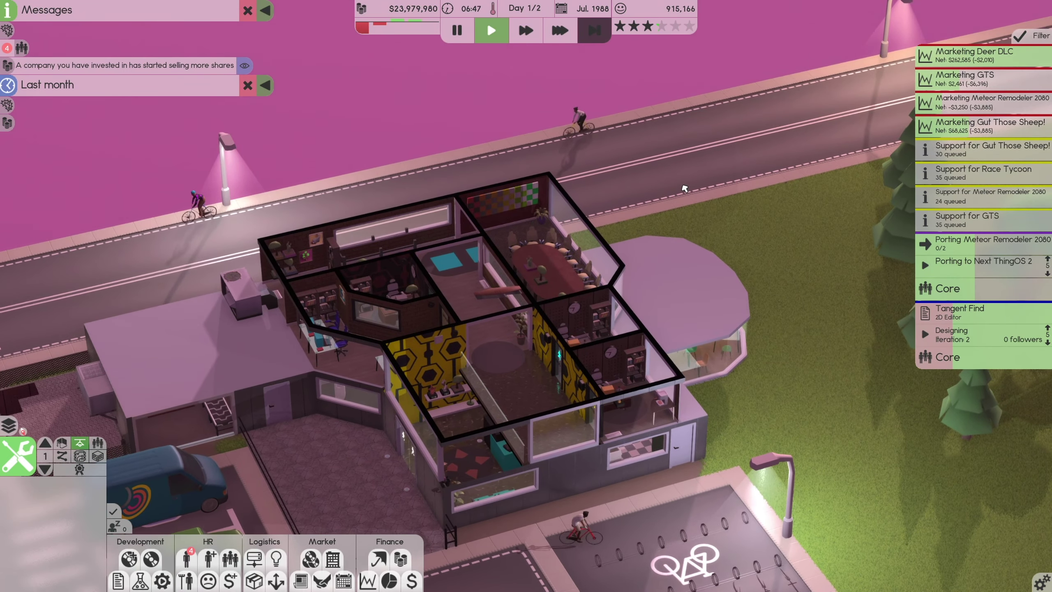
{"action": "scroll", "coordinate": [683, 189], "scroll_direction": "up", "scroll_amount": 1}
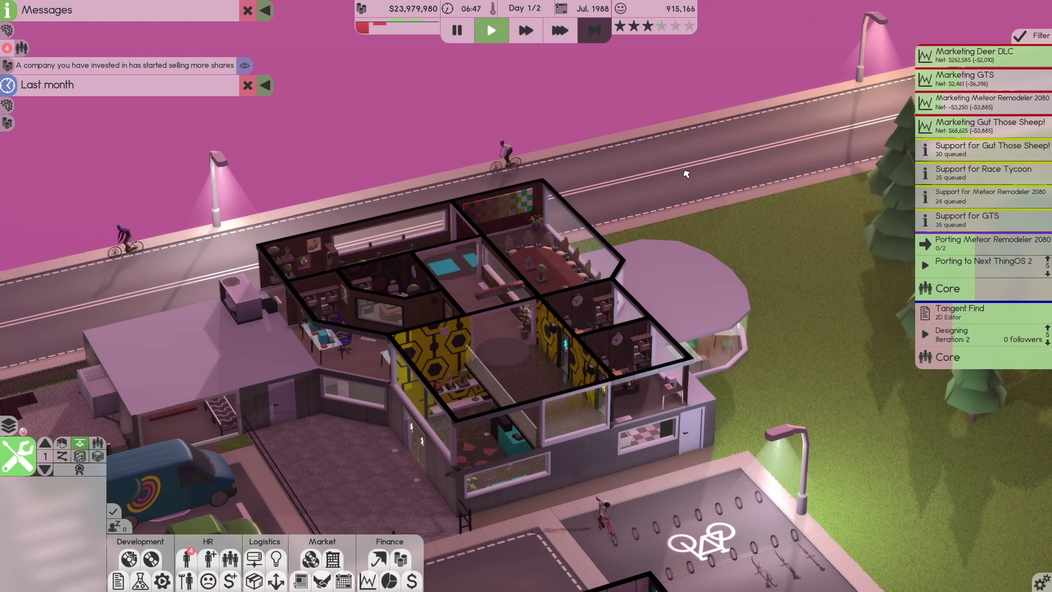
{"action": "scroll", "coordinate": [686, 174], "scroll_direction": "up", "scroll_amount": 1}
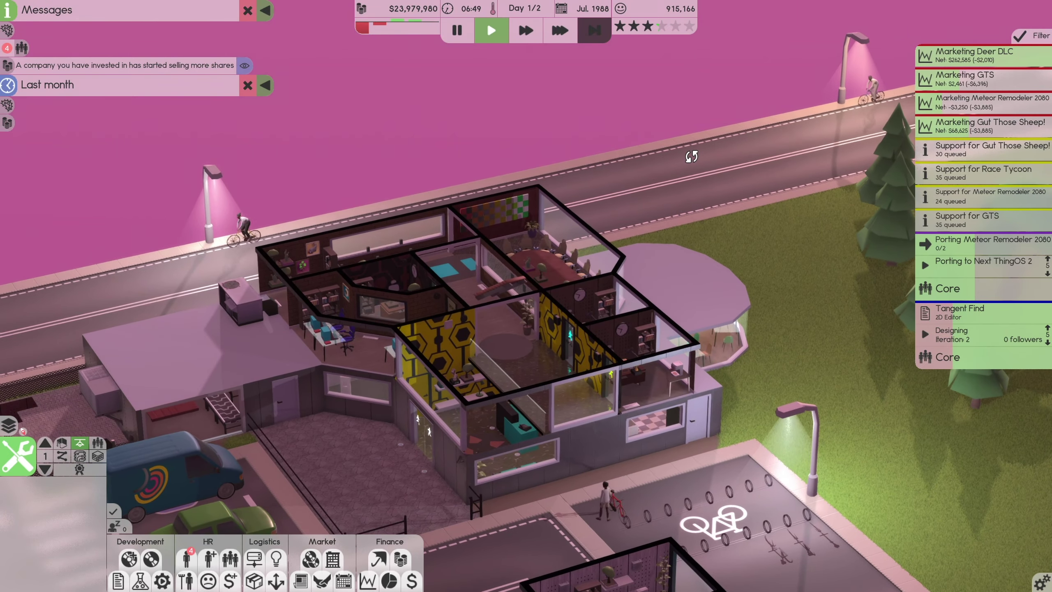
{"action": "scroll", "coordinate": [692, 156], "scroll_direction": "down", "scroll_amount": 1}
{"action": "scroll", "coordinate": [689, 156], "scroll_direction": "up", "scroll_amount": 2}
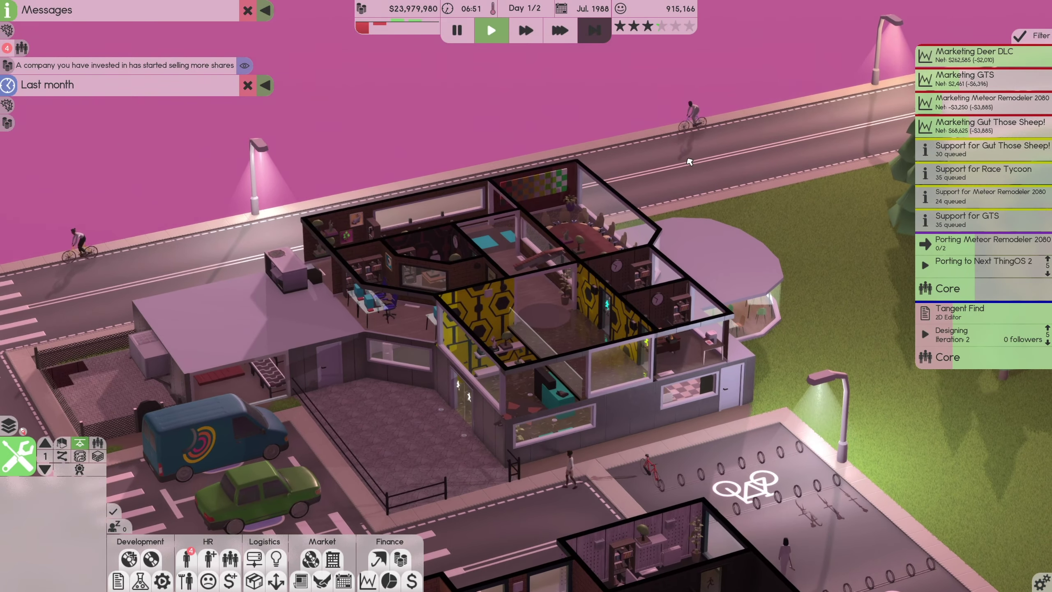
- Switch the simulation to top speed with speed key 3
{"action": "key", "text": "3"}
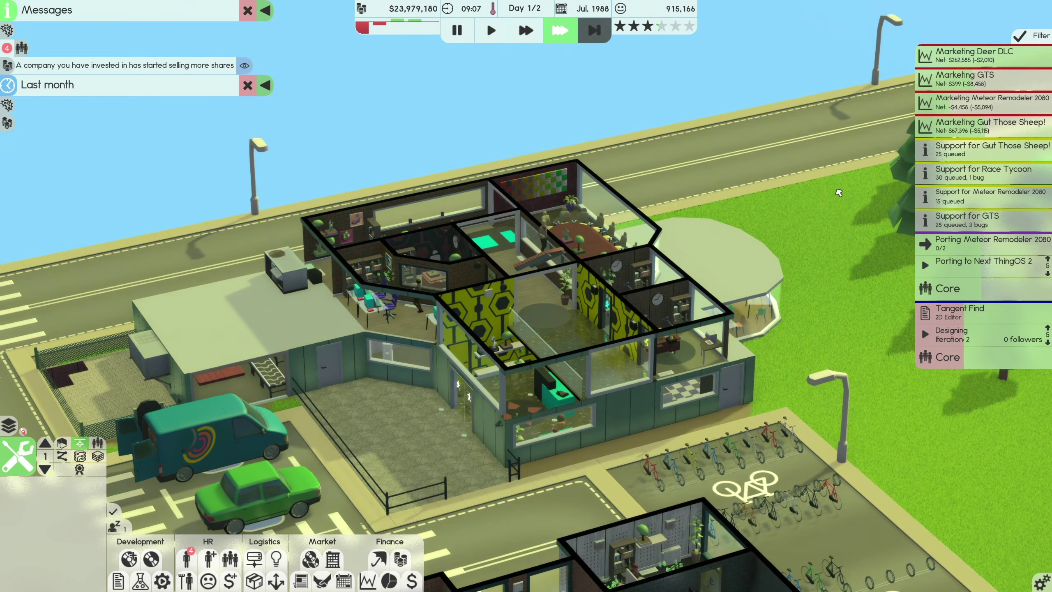
- Queue bug-fix updates for GTS, Meteor Remodeler 2080 and Race Tycoon
{"action": "left_click", "coordinate": [966, 219]}
{"action": "left_click", "coordinate": [983, 265]}
{"action": "left_click", "coordinate": [406, 230]}
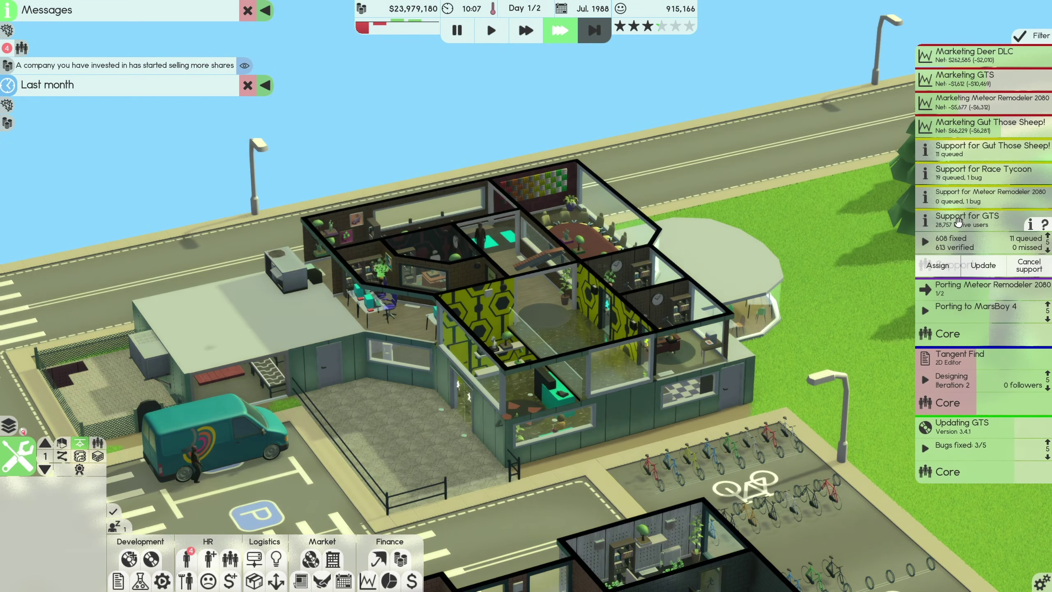
{"action": "left_click", "coordinate": [969, 196]}
{"action": "left_click", "coordinate": [983, 246]}
{"action": "left_click", "coordinate": [405, 230]}
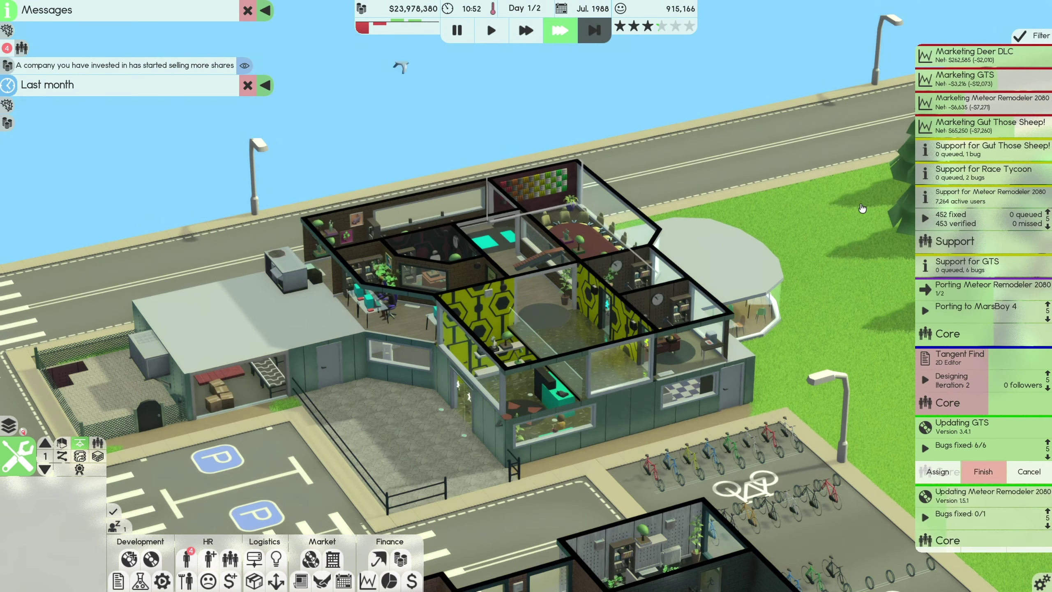
{"action": "left_click", "coordinate": [988, 172]}
{"action": "left_click", "coordinate": [983, 221]}
{"action": "left_click", "coordinate": [406, 231]}
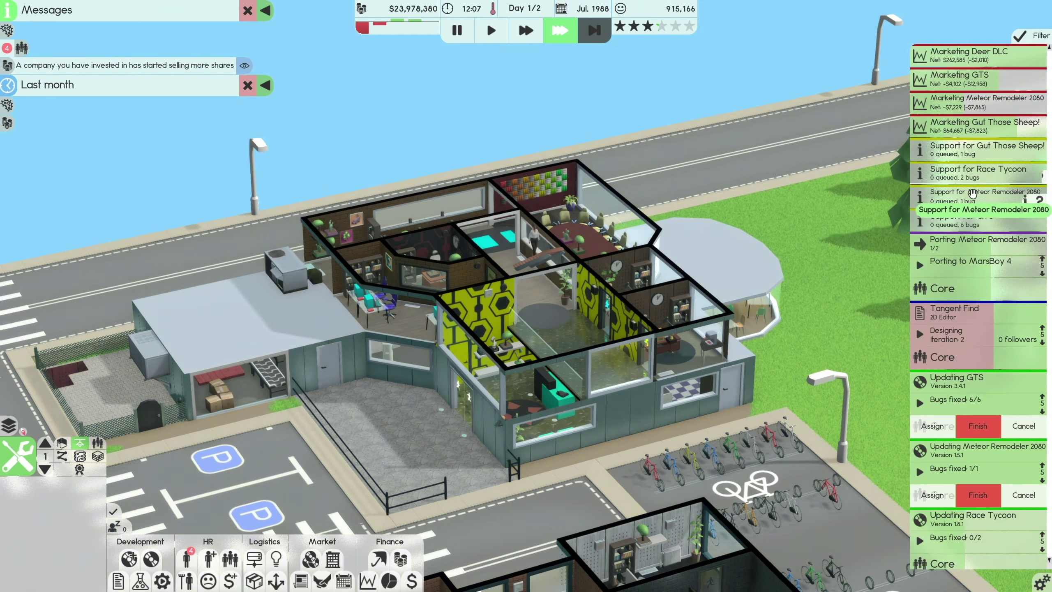
- Dismiss a duplicate Meteor Remodeler 2080 update warning and queue Gut Those Sheep!'s update
{"action": "left_click", "coordinate": [971, 194]}
{"action": "left_click", "coordinate": [983, 247]}
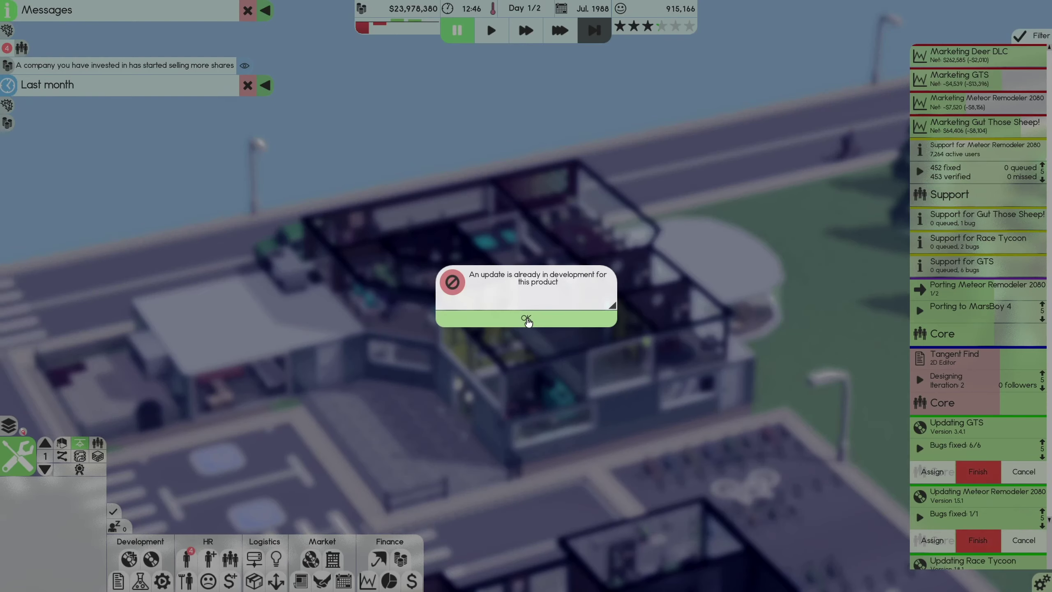
{"action": "left_click", "coordinate": [526, 320]}
{"action": "left_click", "coordinate": [978, 170]}
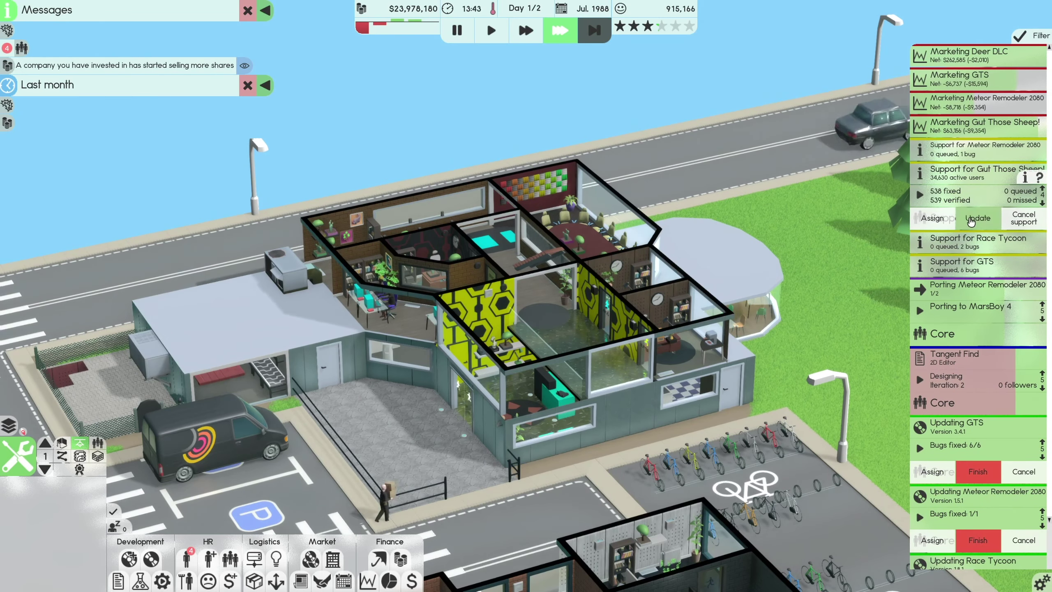
{"action": "left_click", "coordinate": [977, 219]}
{"action": "left_click", "coordinate": [406, 230]}
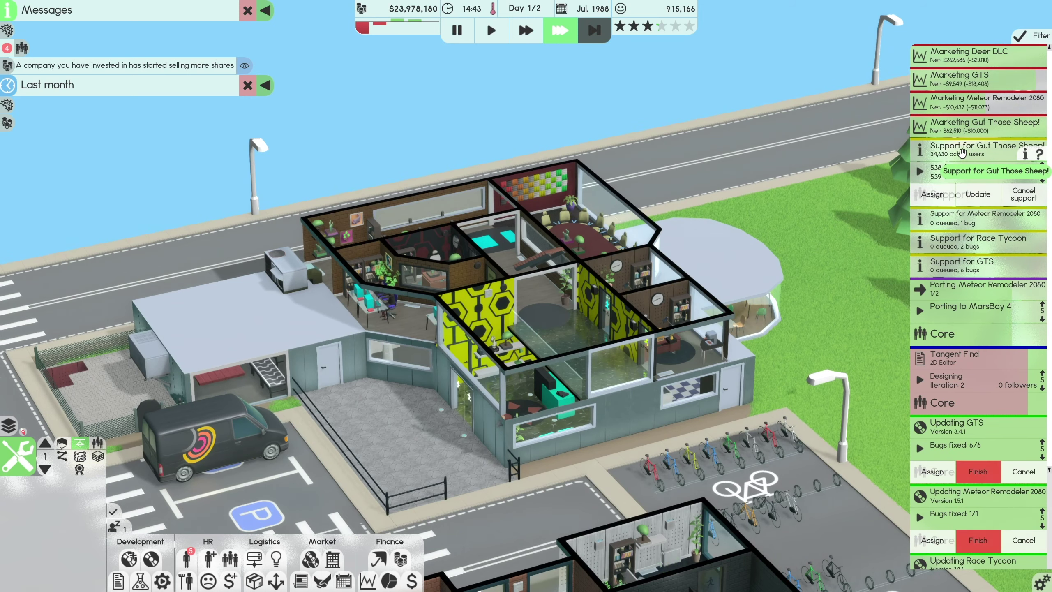
- Check Race Tycoon's support details and collapse all four Updating task entries
{"action": "left_click", "coordinate": [978, 238]}
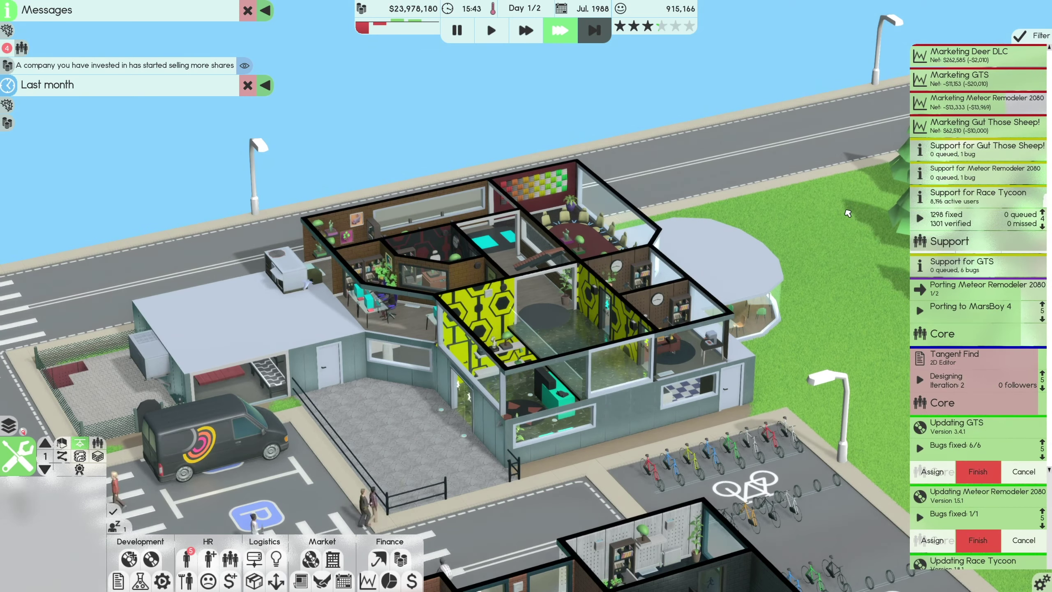
{"action": "left_click", "coordinate": [849, 213]}
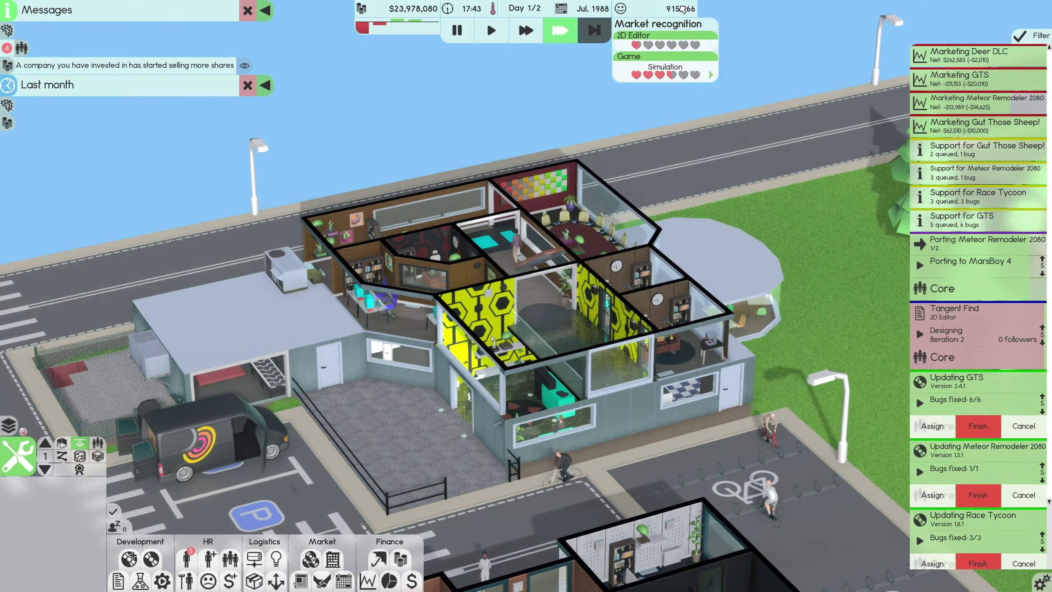
{"action": "scroll", "coordinate": [959, 380], "scroll_direction": "down", "scroll_amount": 2}
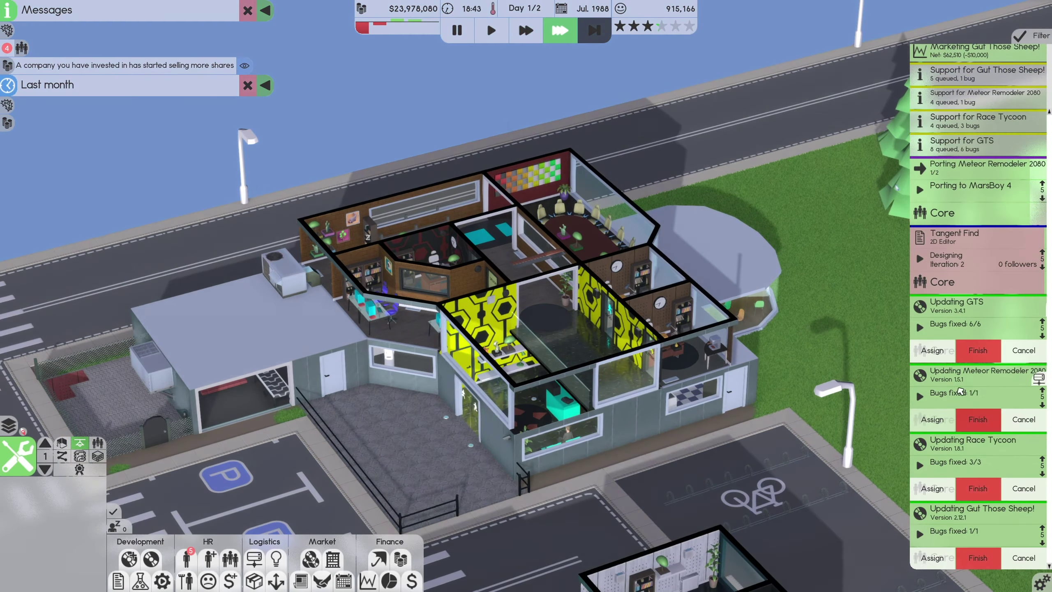
{"action": "left_click", "coordinate": [959, 380]}
{"action": "left_click", "coordinate": [953, 403]}
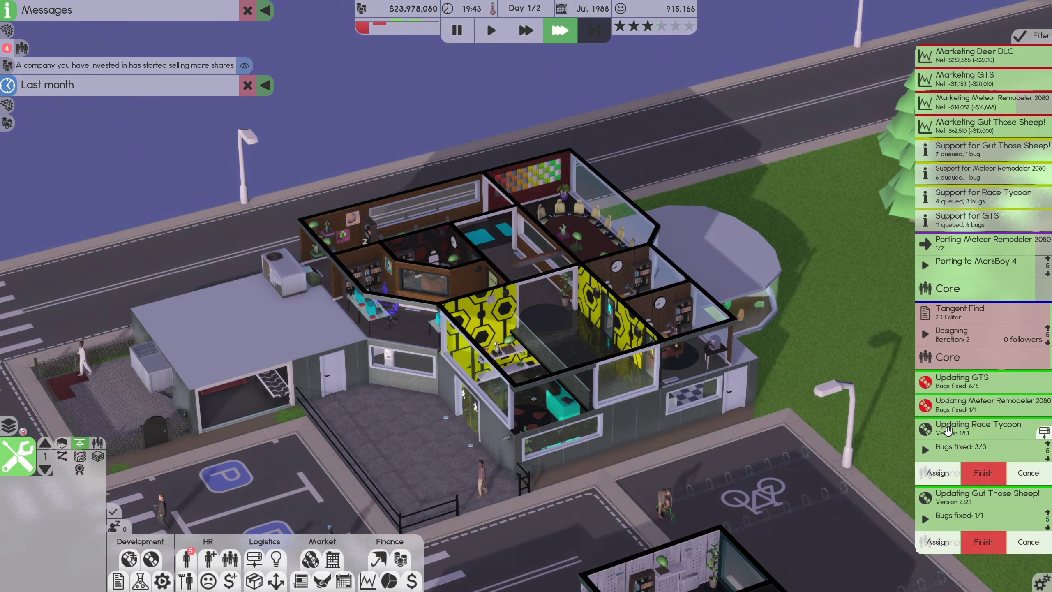
{"action": "left_click", "coordinate": [948, 430]}
{"action": "left_click", "coordinate": [953, 450]}
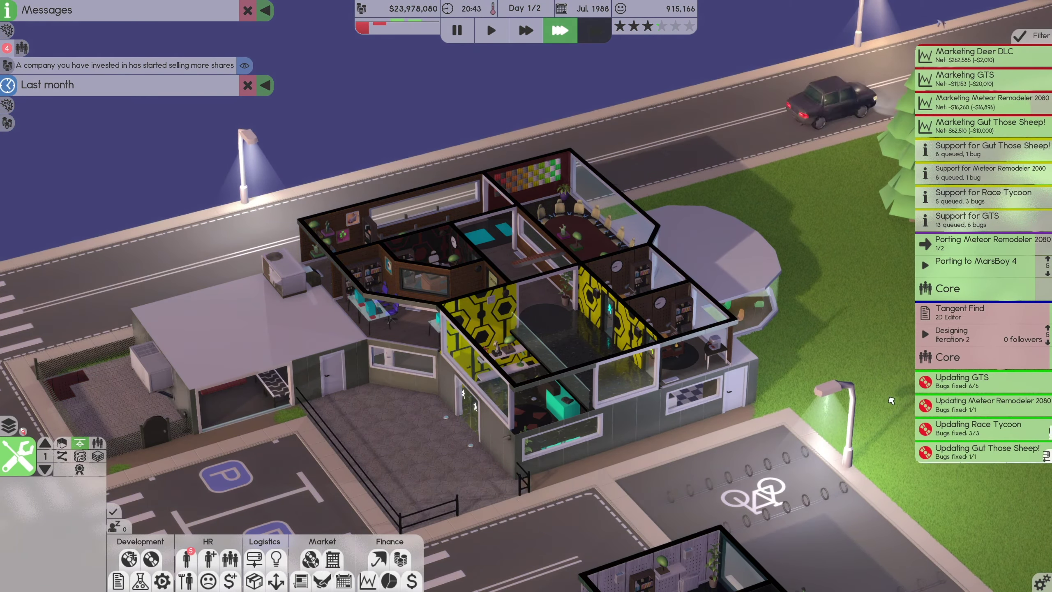
{"action": "key", "text": "d"}
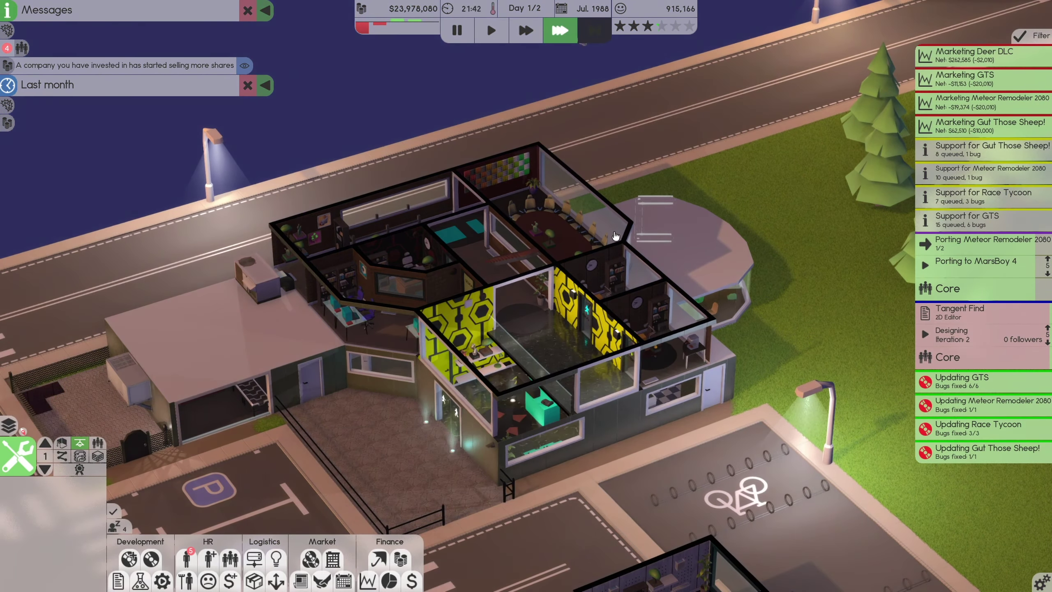